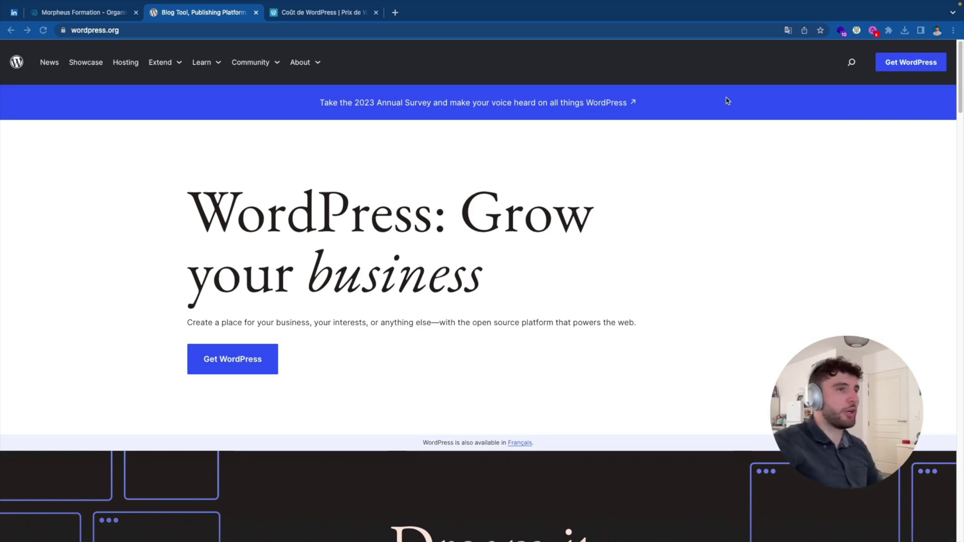
Review the download options on the Get WordPress page and the plans on the WordPress.com pricing page.
left_click(886, 69)
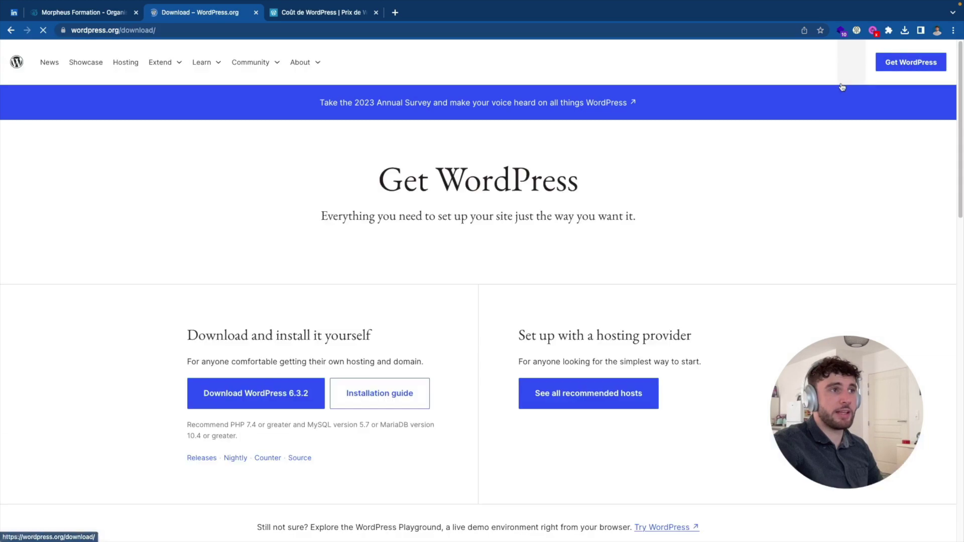
scroll(506, 208, "down", 4)
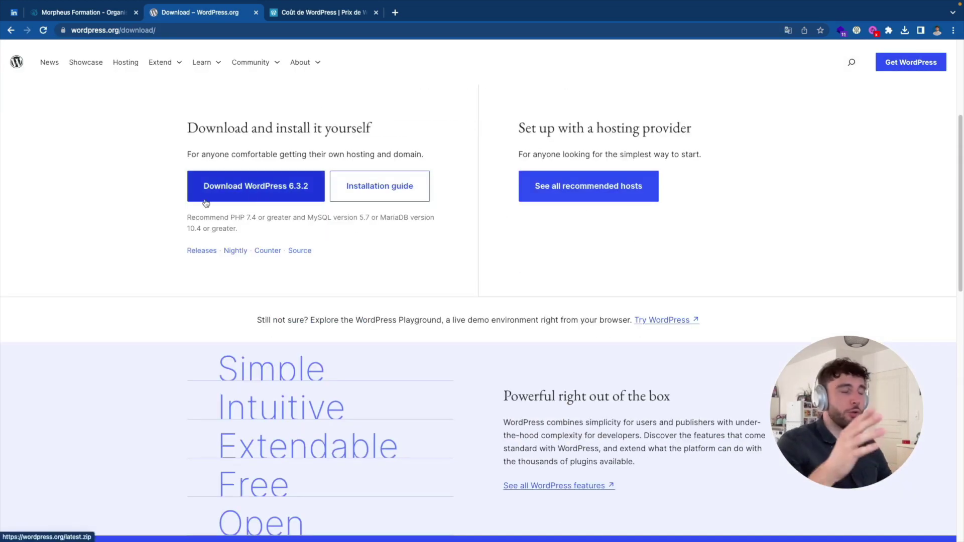
scroll(206, 200, "up", 1)
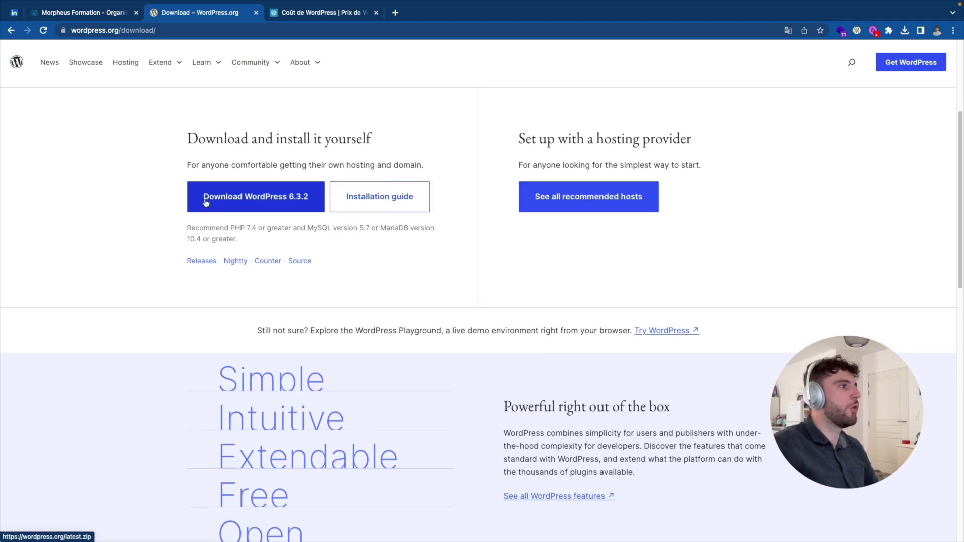
left_click(307, 15)
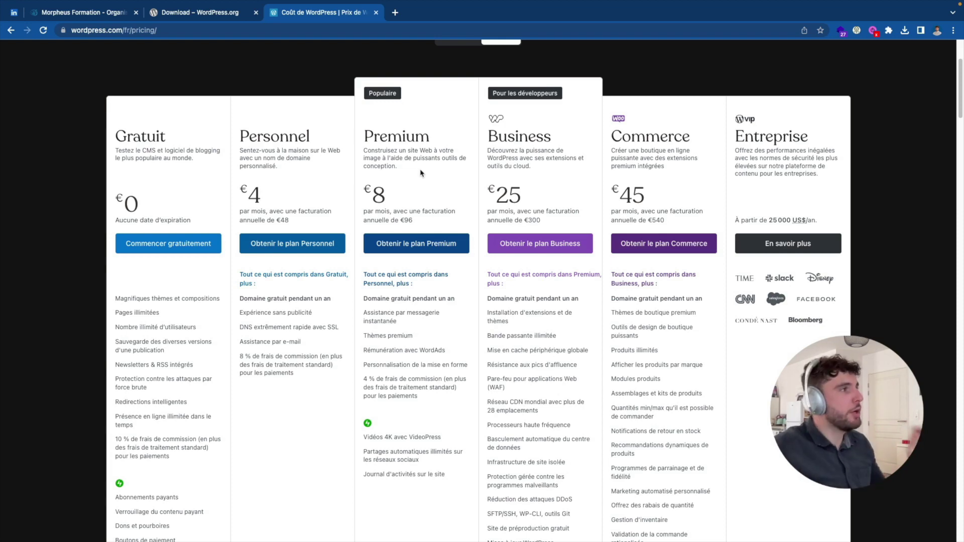
left_click(212, 19)
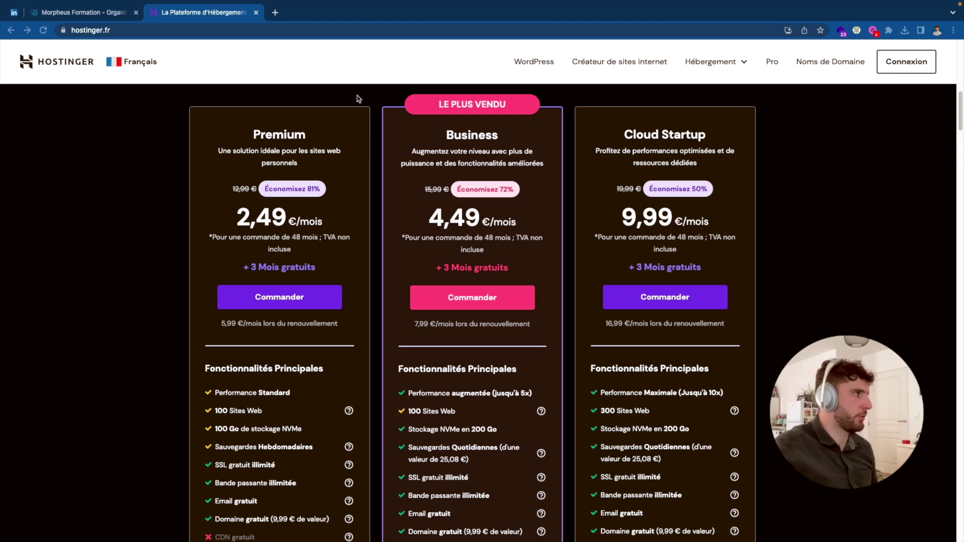
View the Morpheus Formation website, and examine the Premium plan's price and main features on the Hostinger page.
left_click(110, 12)
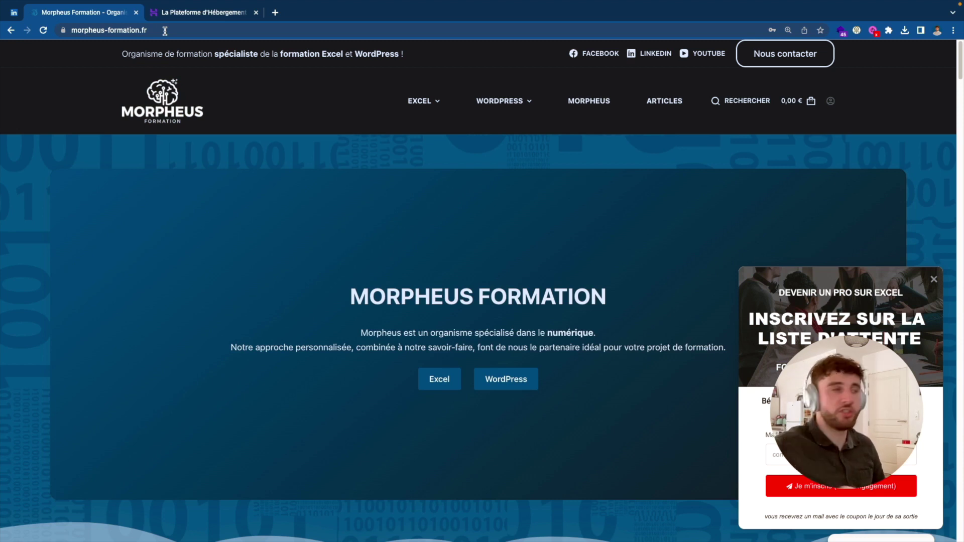
left_click(176, 16)
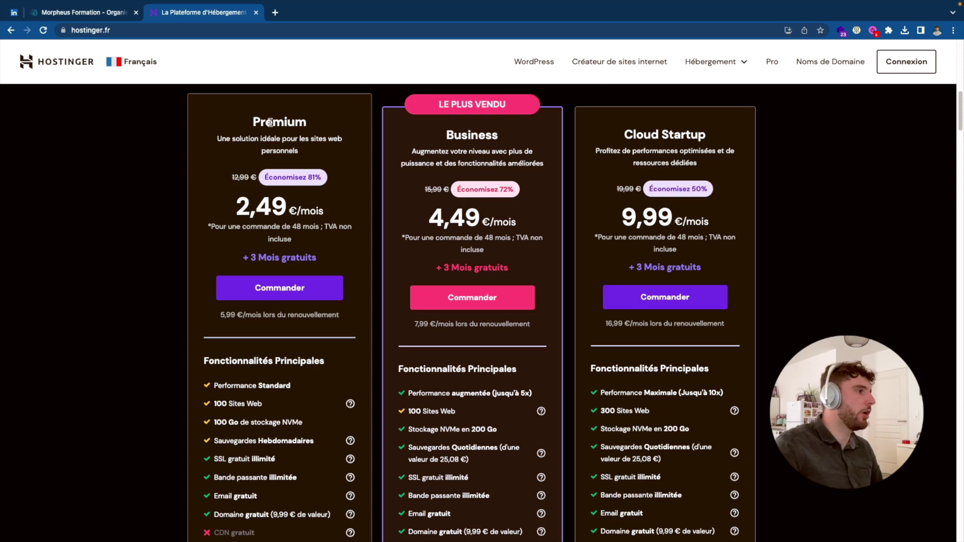
left_click_drag(251, 122, 318, 152)
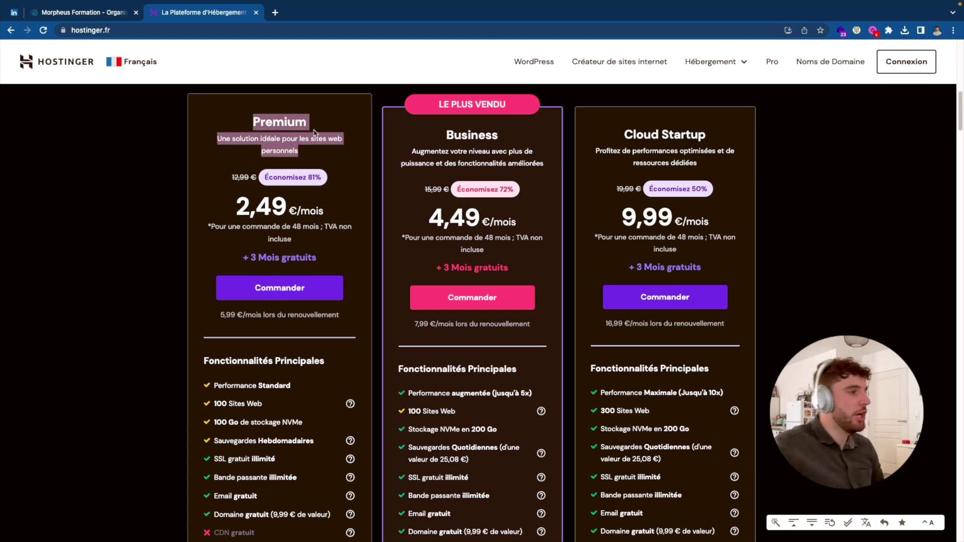
scroll(316, 134, "down", 1)
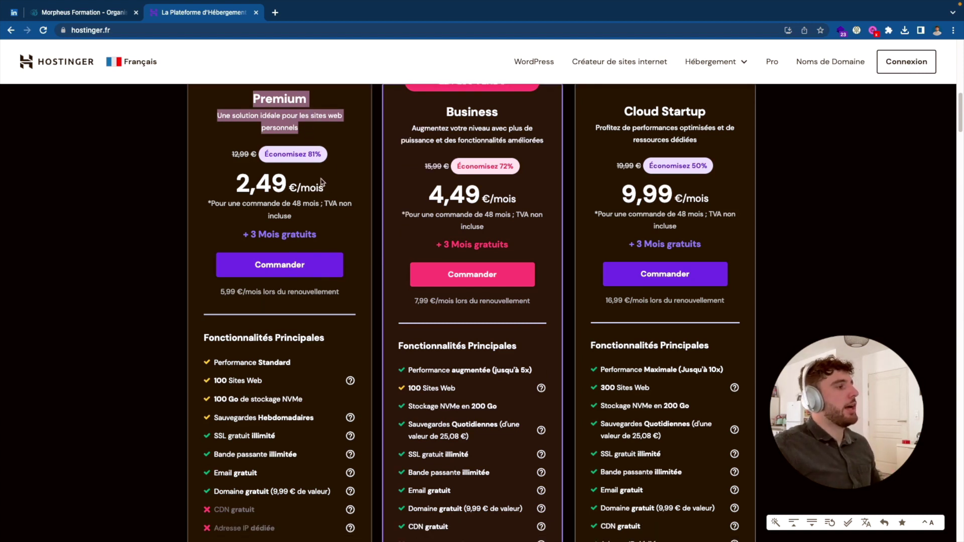
left_click(240, 184)
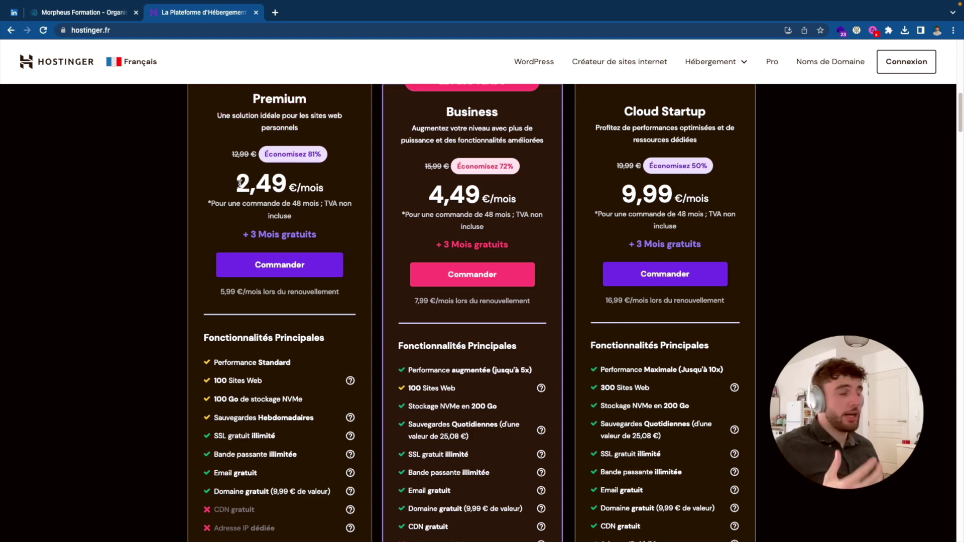
scroll(236, 187, "down", 3)
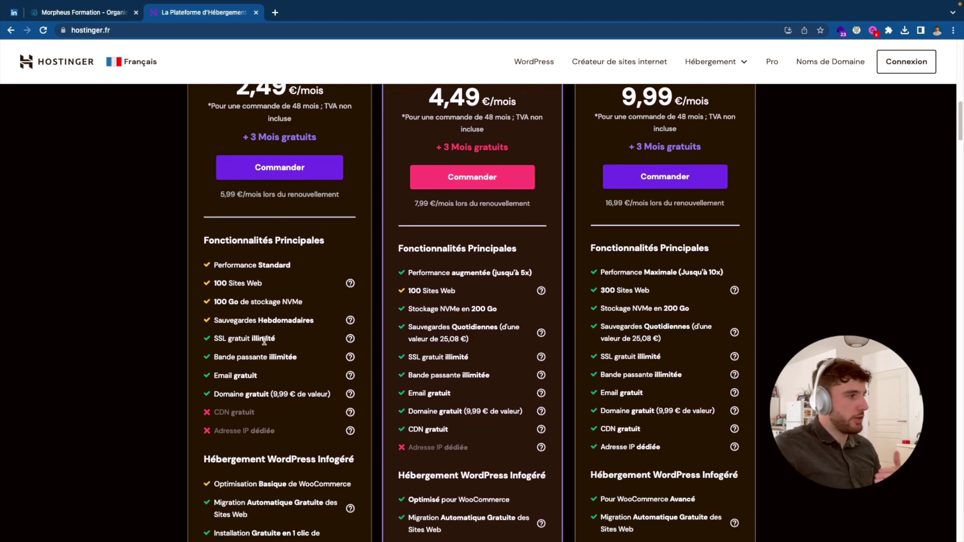
scroll(271, 341, "down", 2)
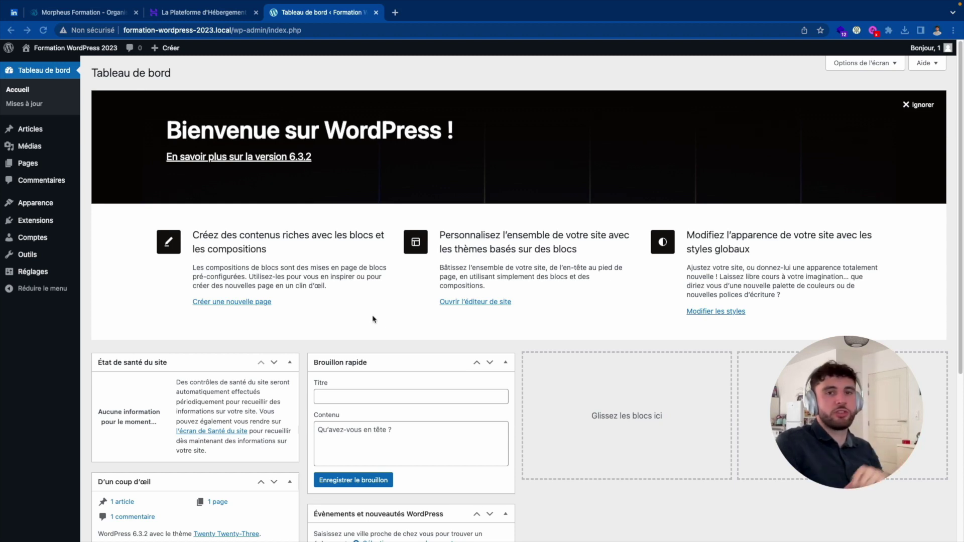
Look over the welcome panel and the widgets on the WordPress dashboard home page.
scroll(301, 241, "down", 1)
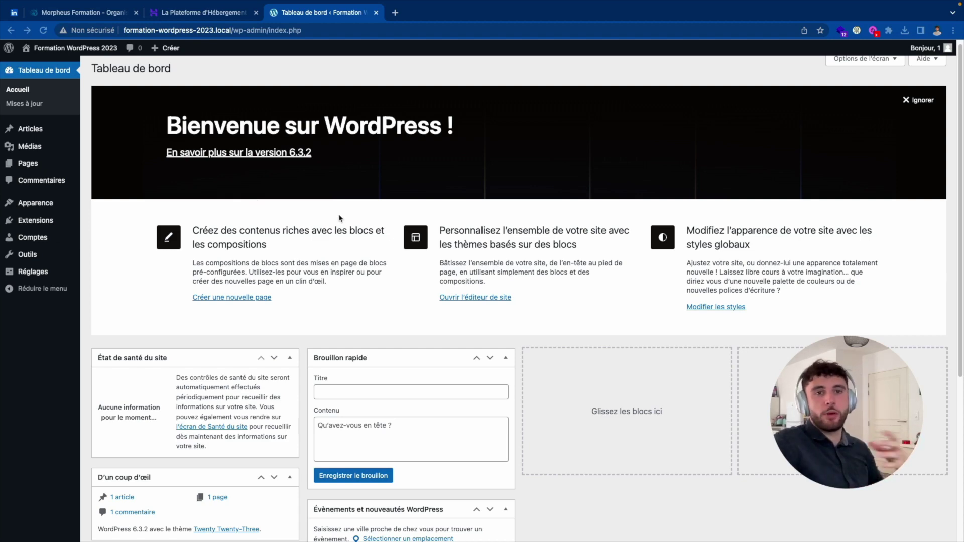
scroll(423, 284, "down", 5)
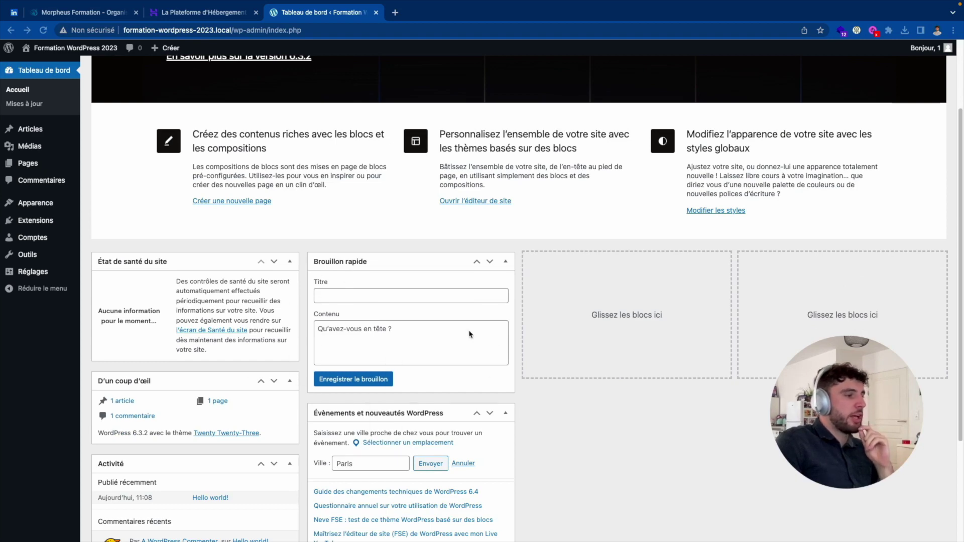
scroll(512, 244, "down", 1)
scroll(375, 176, "up", 5)
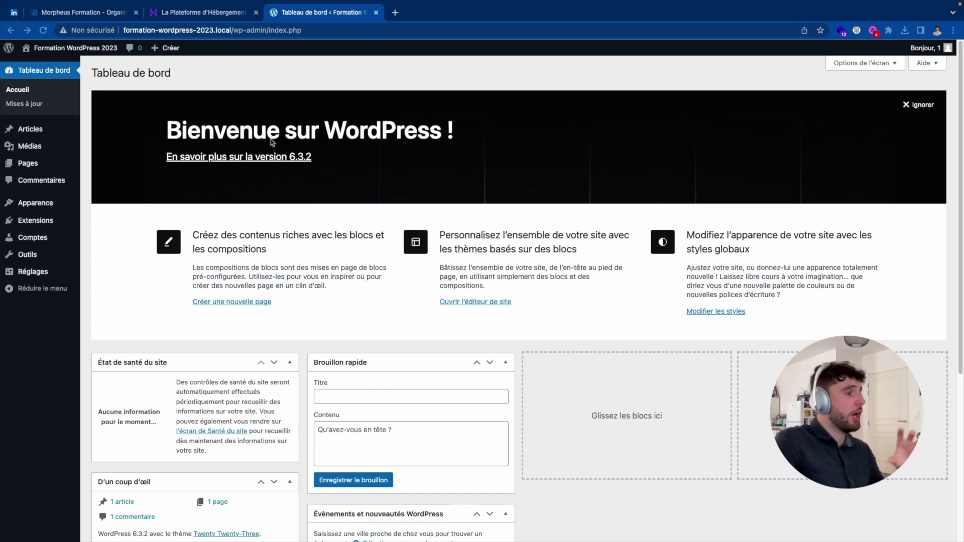
scroll(282, 114, "down", 1)
scroll(283, 114, "down", 2)
scroll(284, 116, "up", 3)
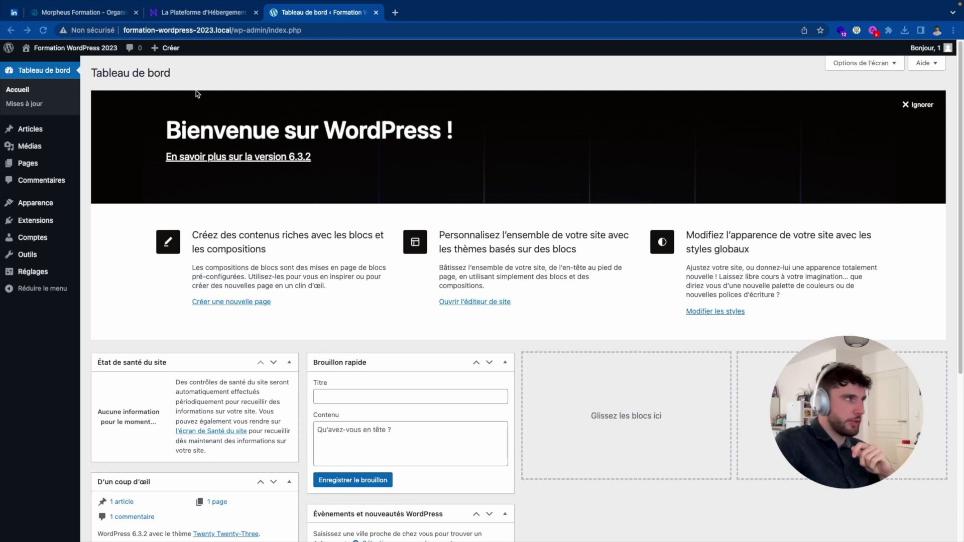
scroll(7, 48, "down", 1)
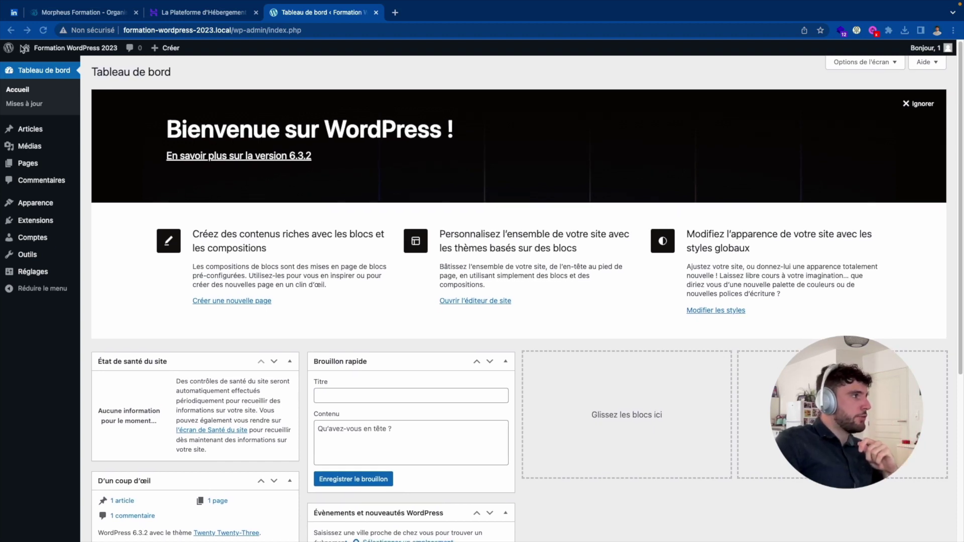
scroll(202, 48, "up", 1)
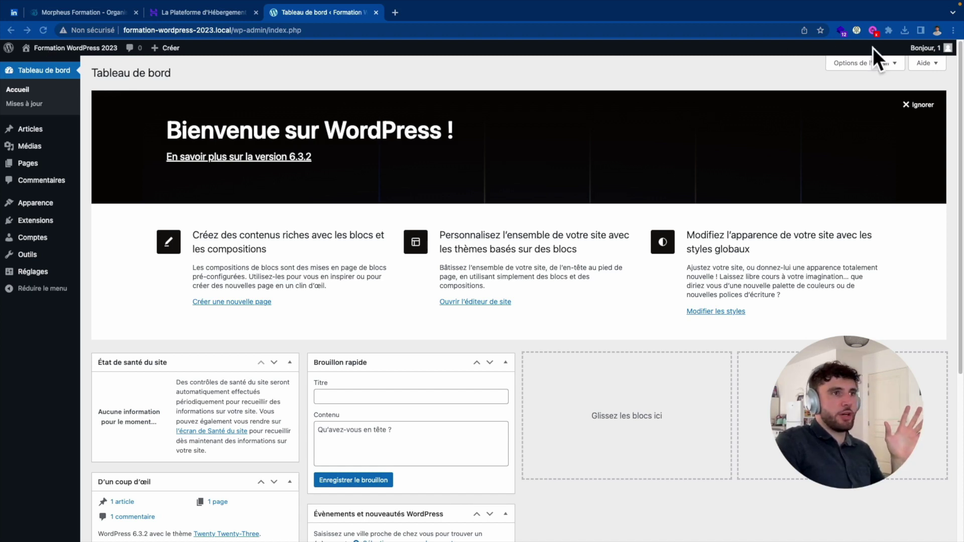
View the public front page of the Formation WordPress 2023 site and return to its admin dashboard.
mouse_move(916, 49)
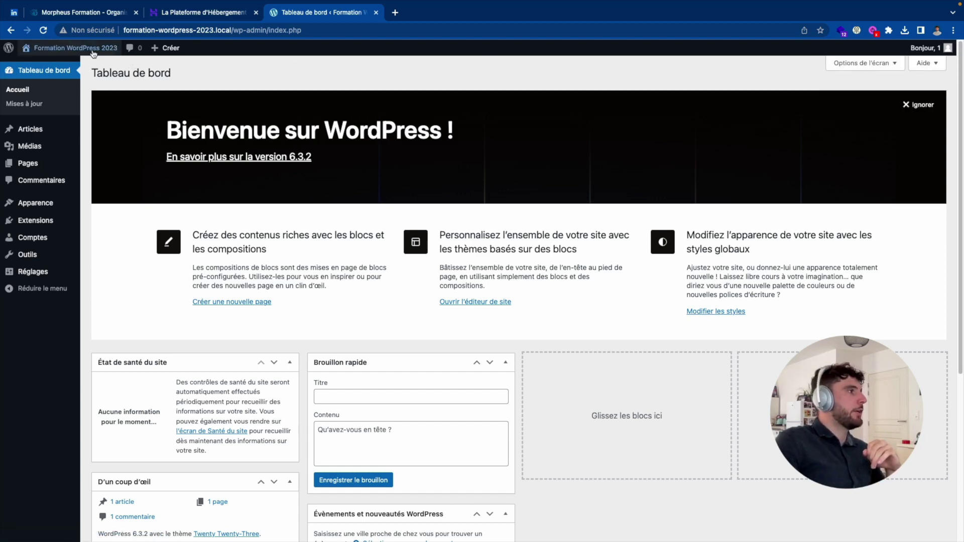
mouse_move(42, 49)
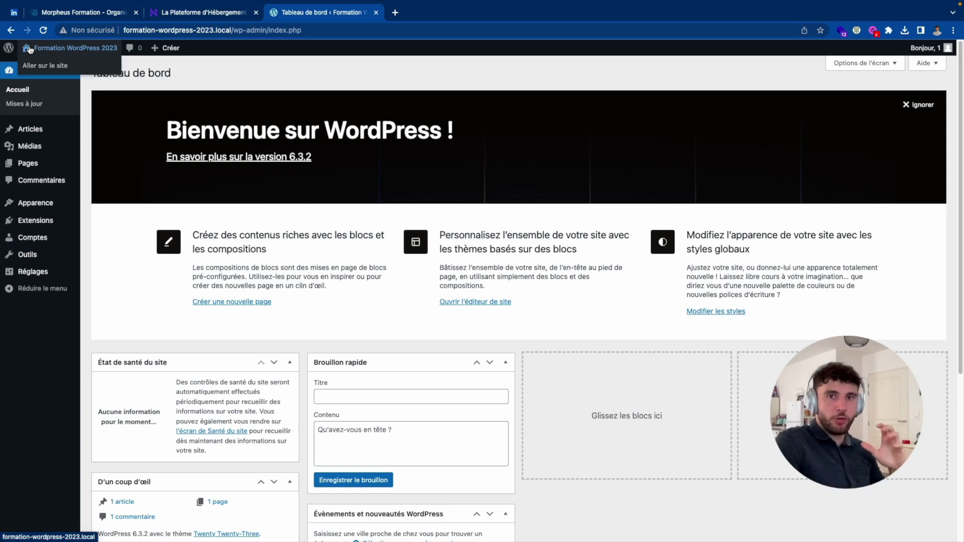
left_click(30, 49)
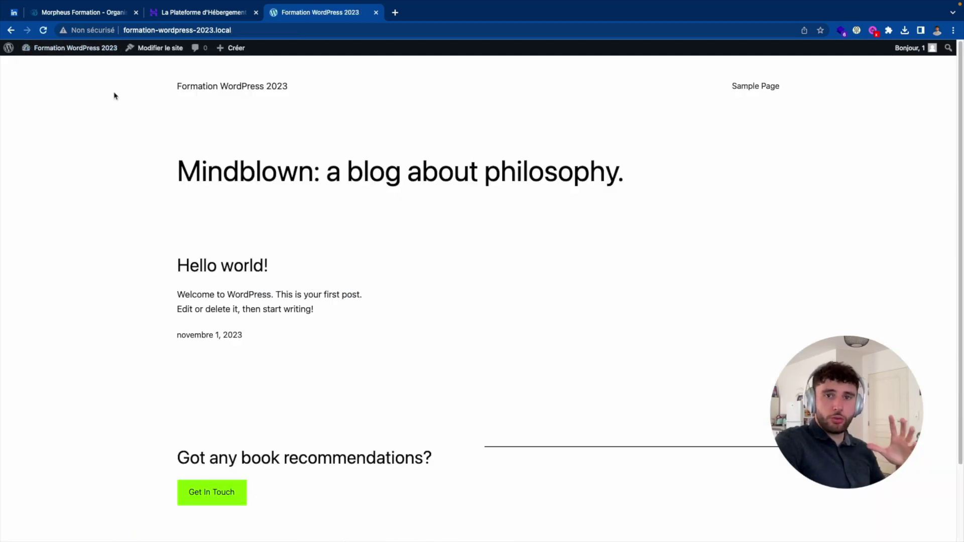
mouse_move(26, 49)
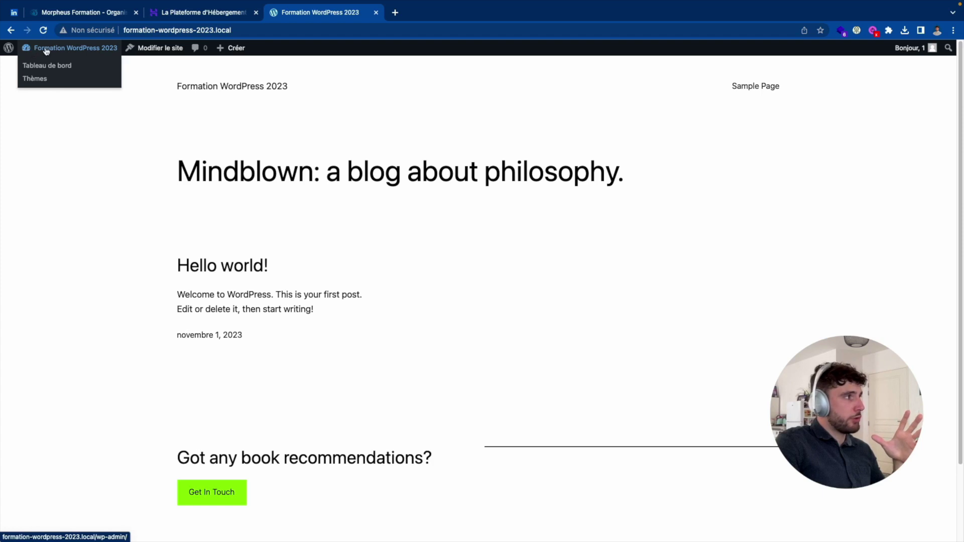
left_click(34, 51)
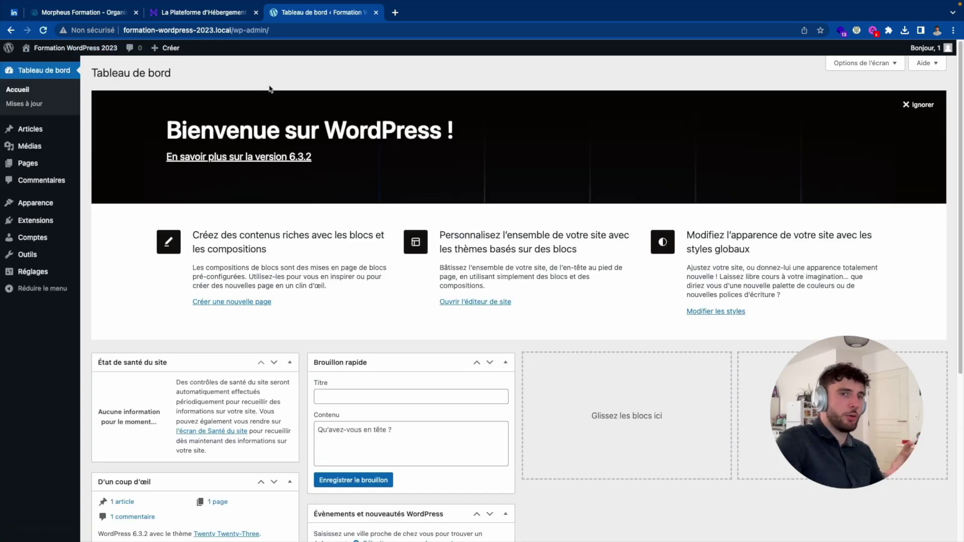
Alternate repeatedly between the admin dashboard and the public site, finishing on the dashboard.
mouse_move(75, 48)
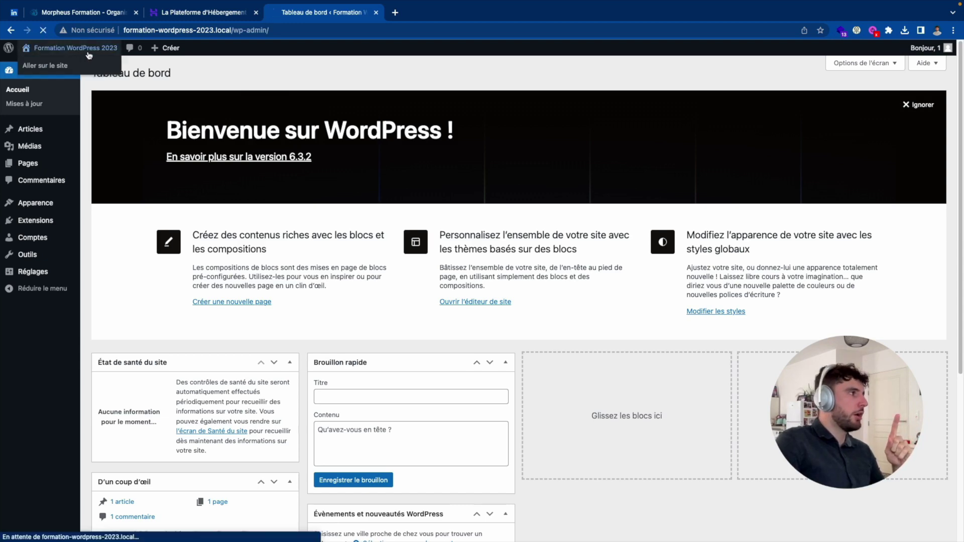
left_click(60, 65)
left_click(82, 50)
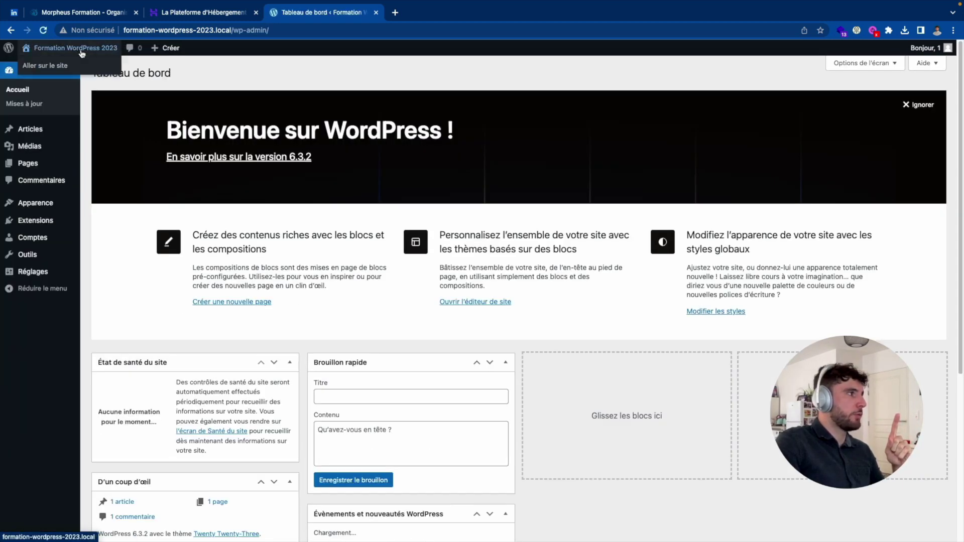
left_click(81, 50)
left_click(82, 51)
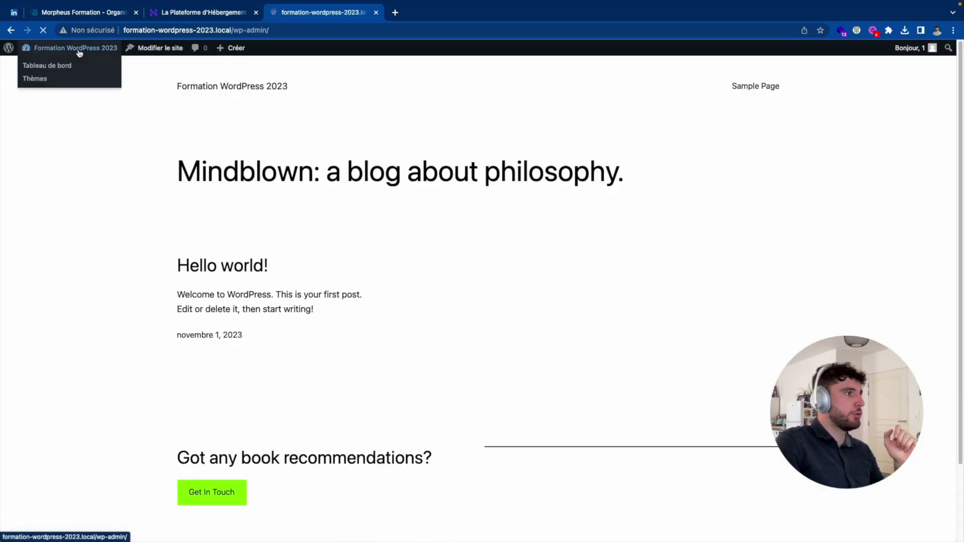
left_click(79, 50)
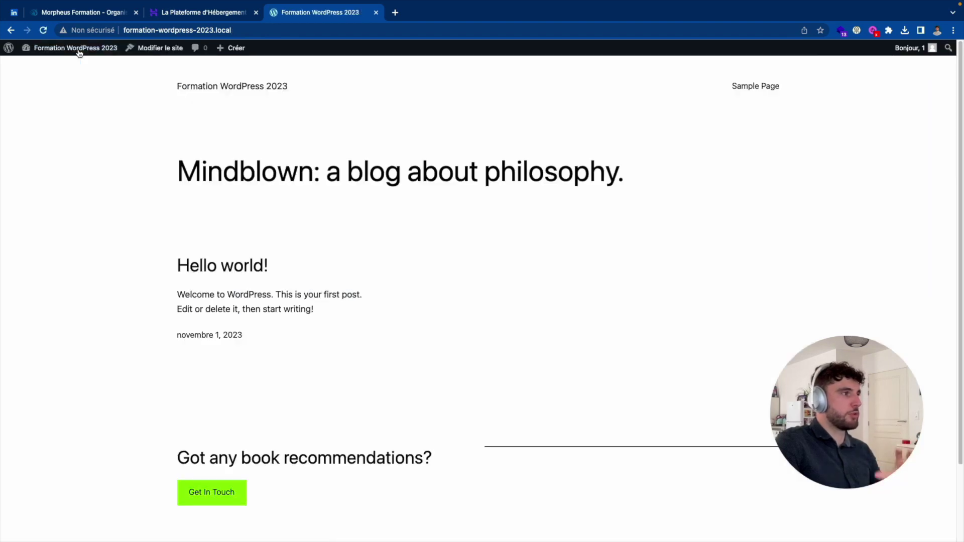
left_click(78, 50)
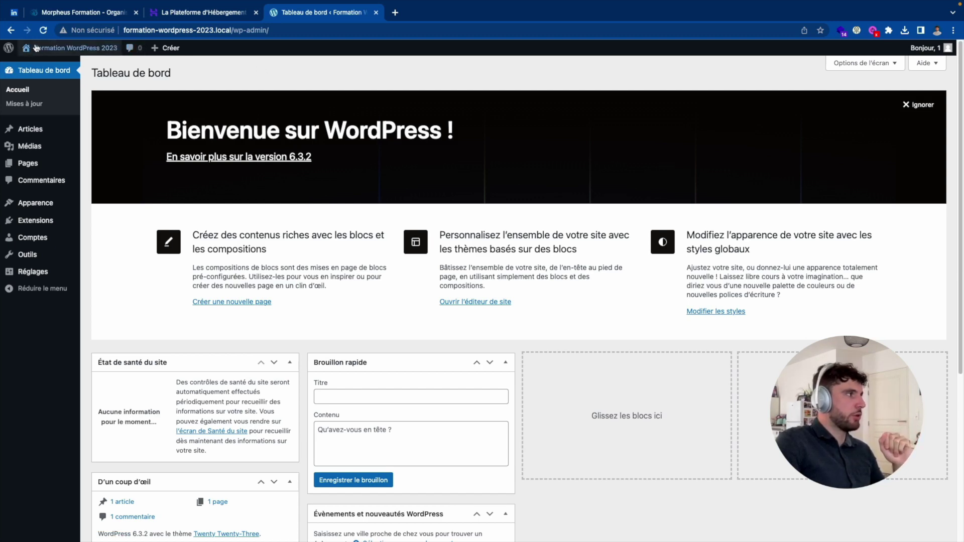
Open the WordPress updates page and update the available translations.
mouse_move(30, 49)
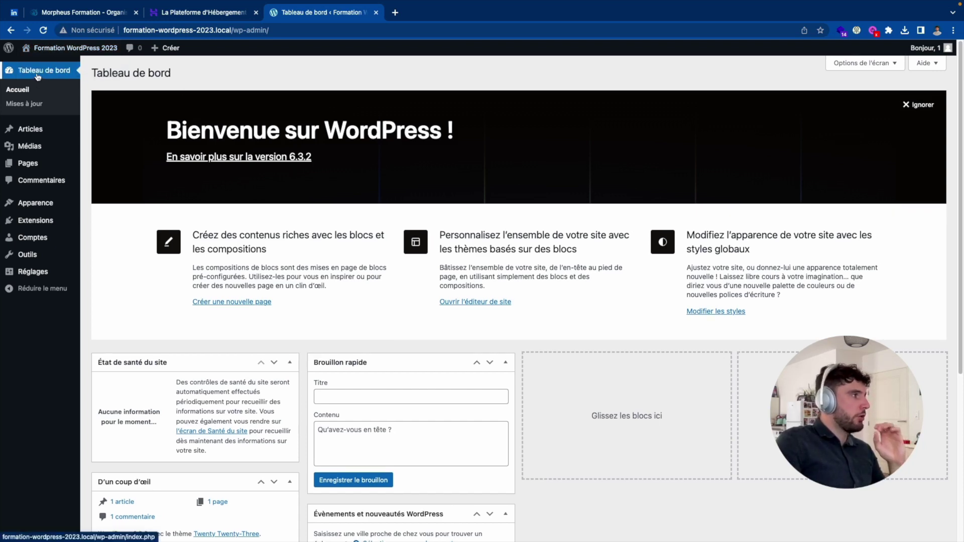
left_click(27, 109)
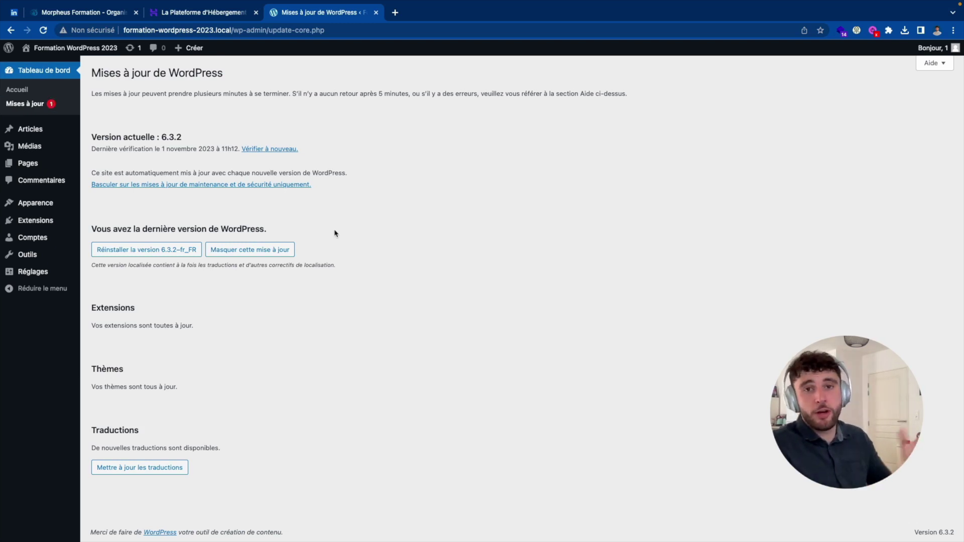
left_click(134, 472)
left_click(134, 469)
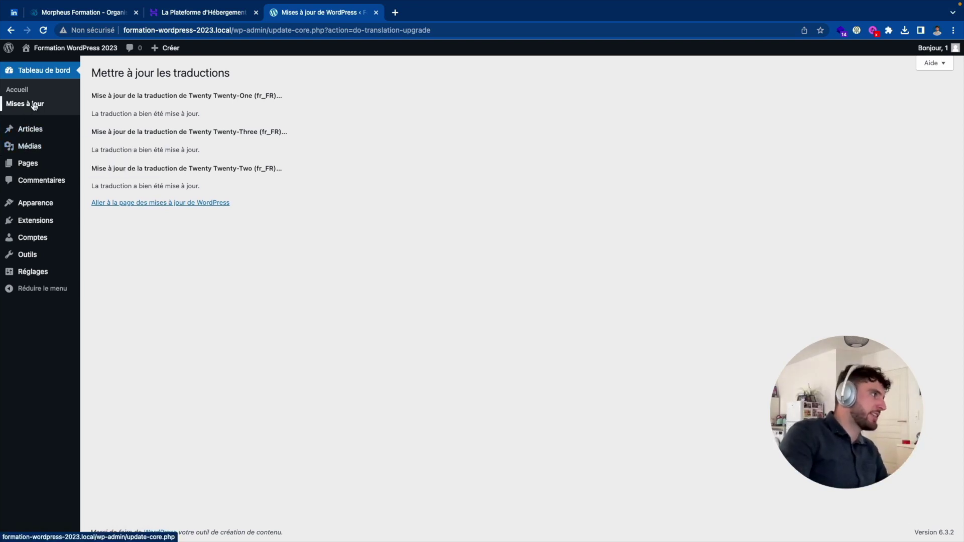
Open the list of all articles on the site.
mouse_move(41, 135)
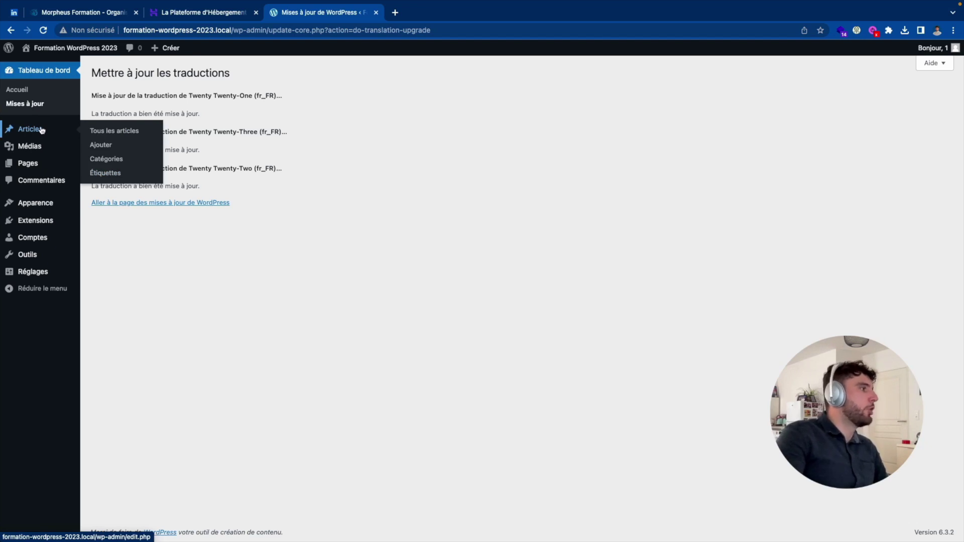
left_click(42, 130)
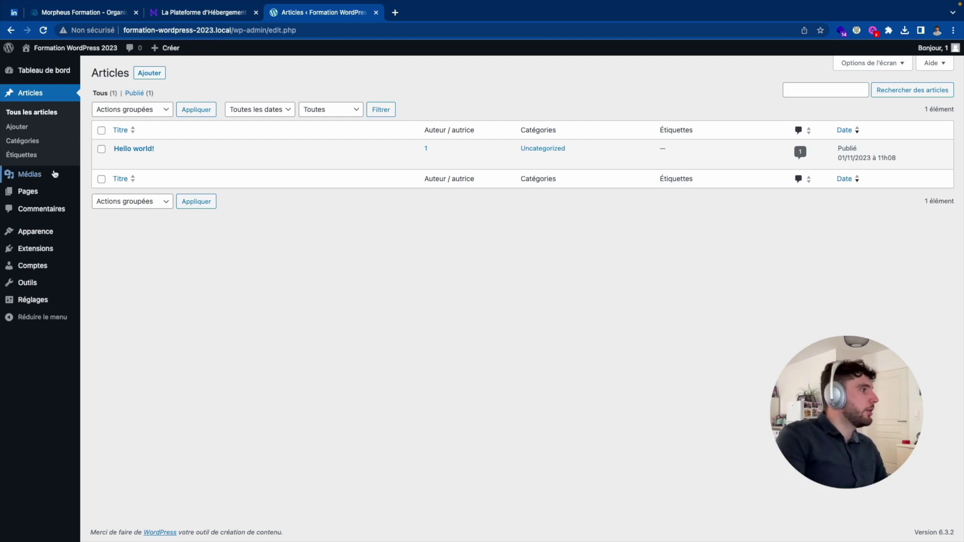
Open the media library and check its search field without entering a query.
left_click(30, 174)
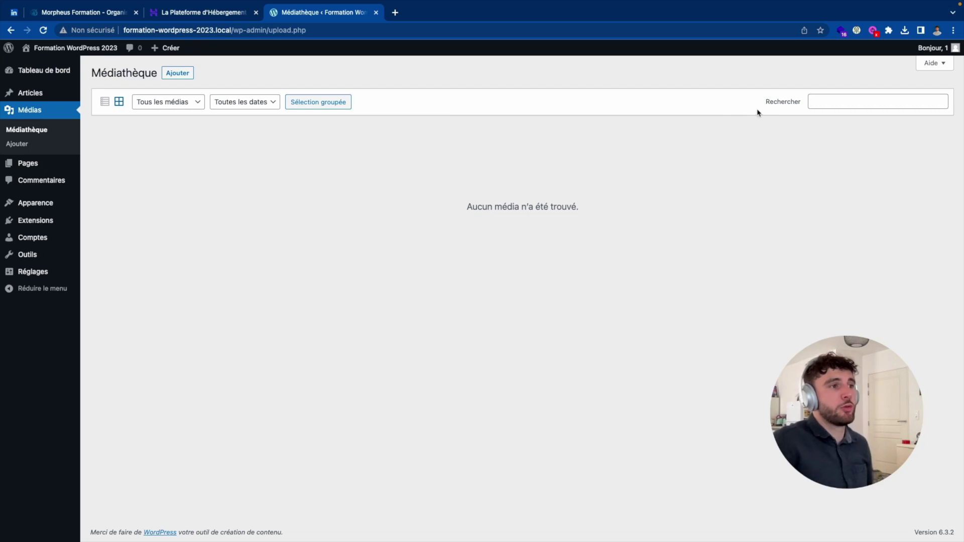
left_click(830, 100)
left_click(772, 129)
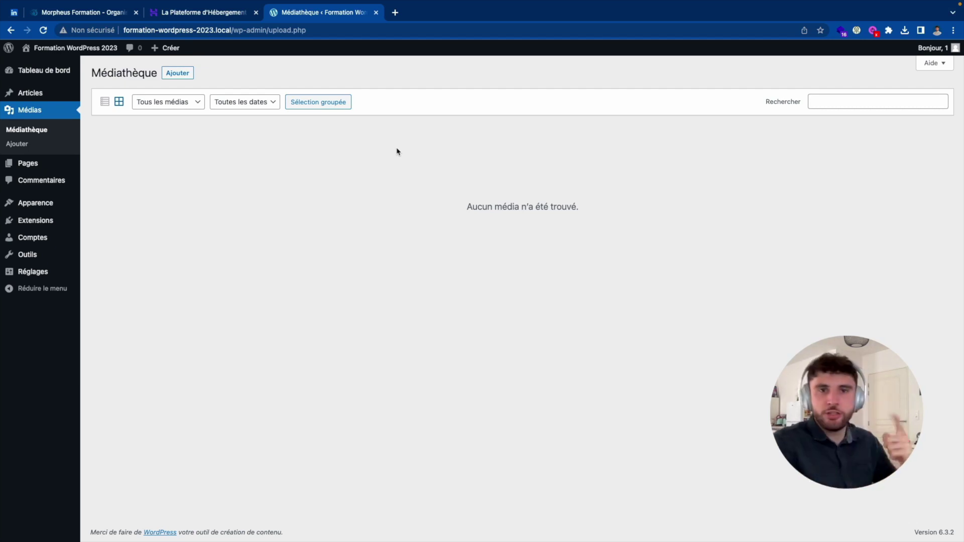
Open the list of all pages and return to the list of all articles.
mouse_move(30, 162)
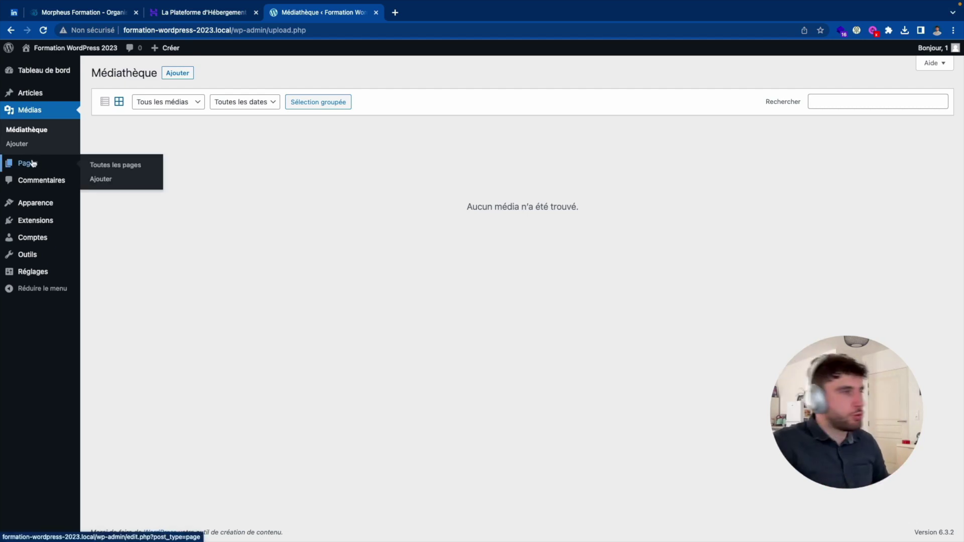
left_click(30, 163)
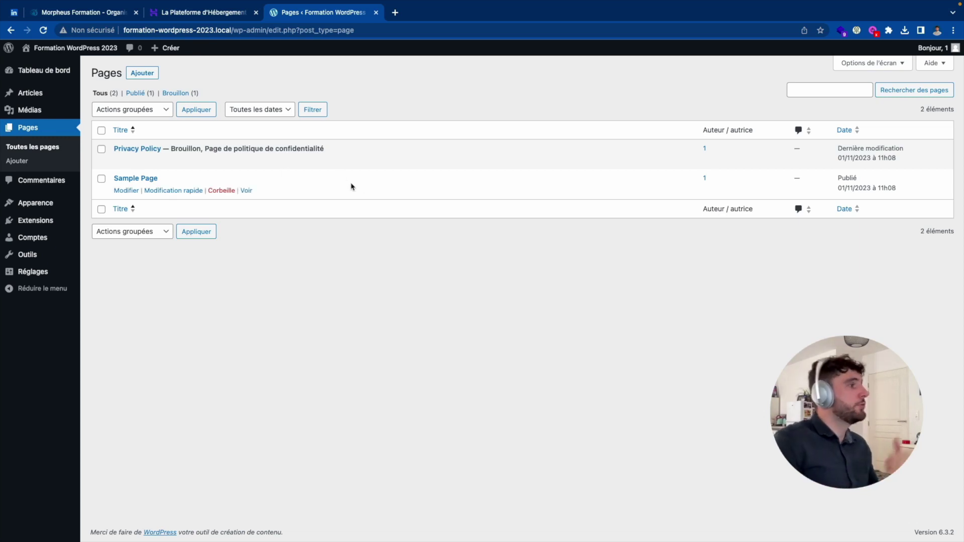
left_click(40, 96)
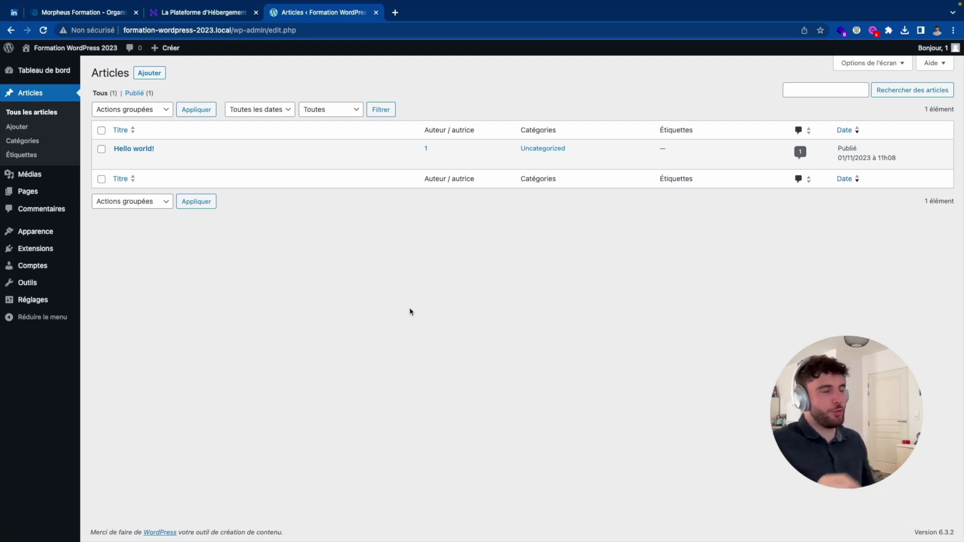
View the site's comments list and the installed themes.
mouse_move(45, 187)
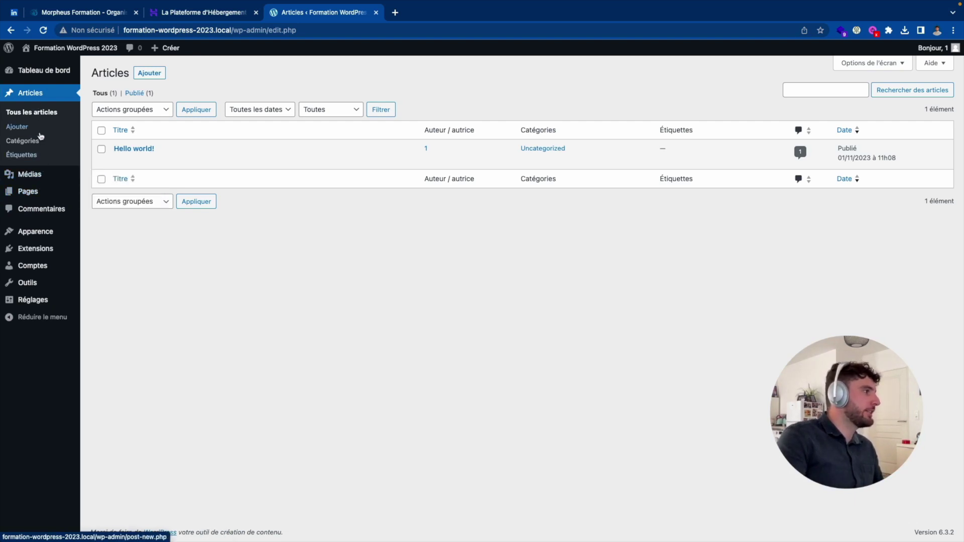
left_click(38, 208)
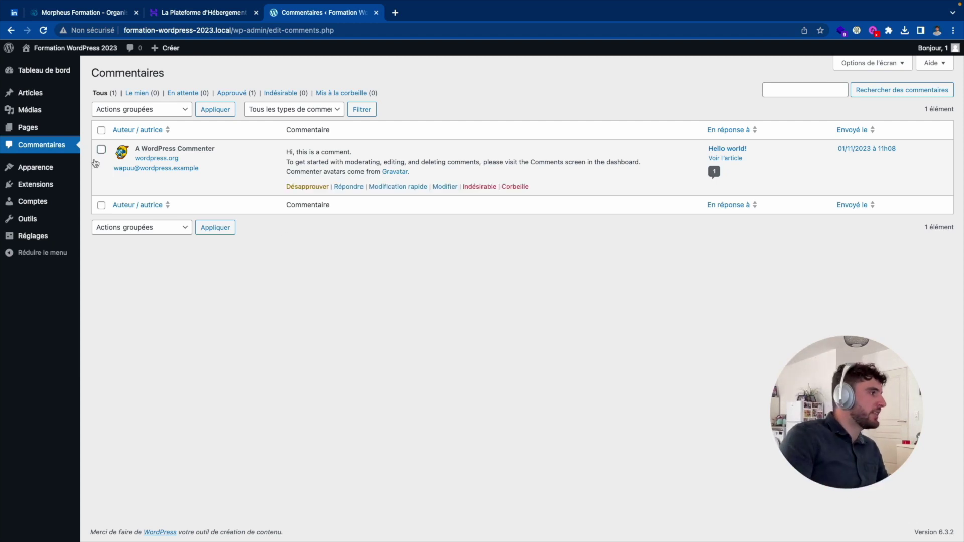
left_click(54, 166)
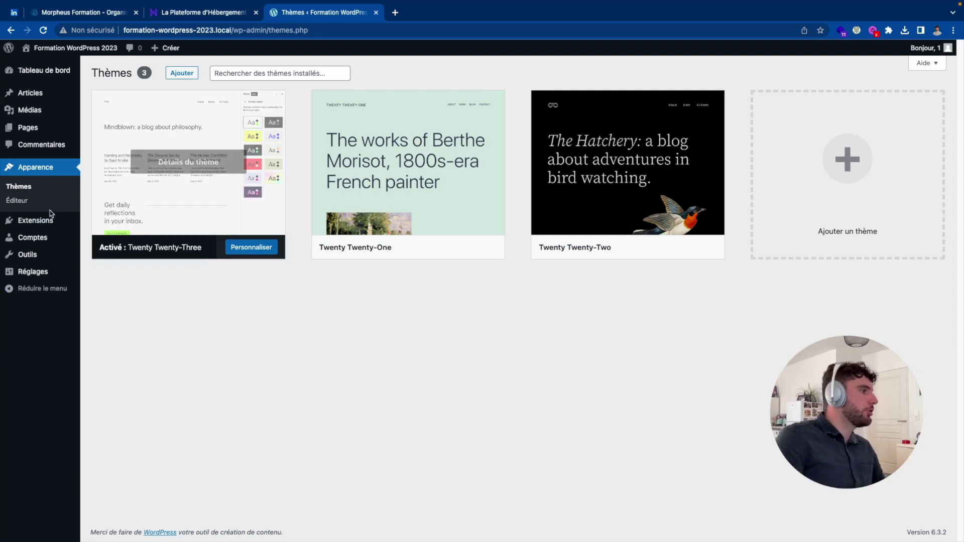
View the installed extensions and inspect the role choices available in the accounts list without changing any role.
left_click(36, 220)
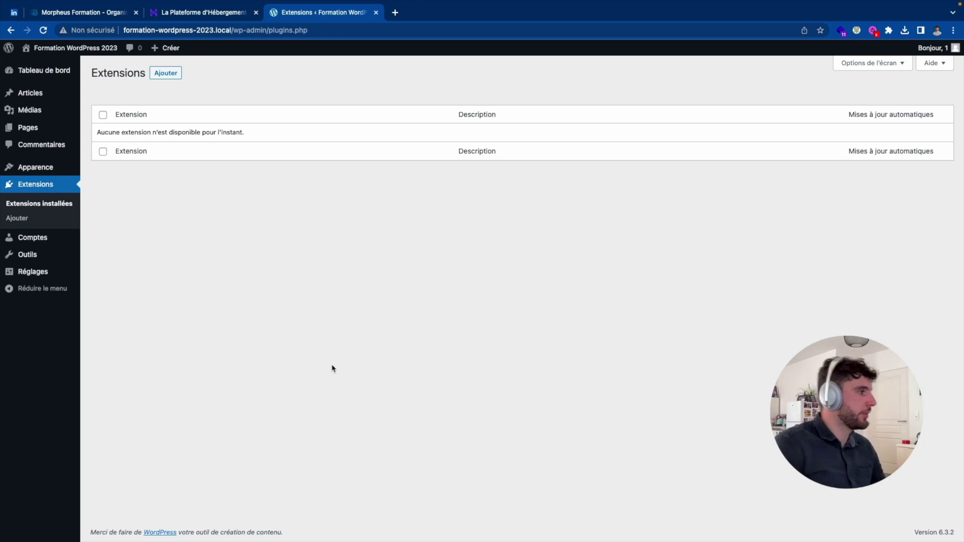
left_click(29, 242)
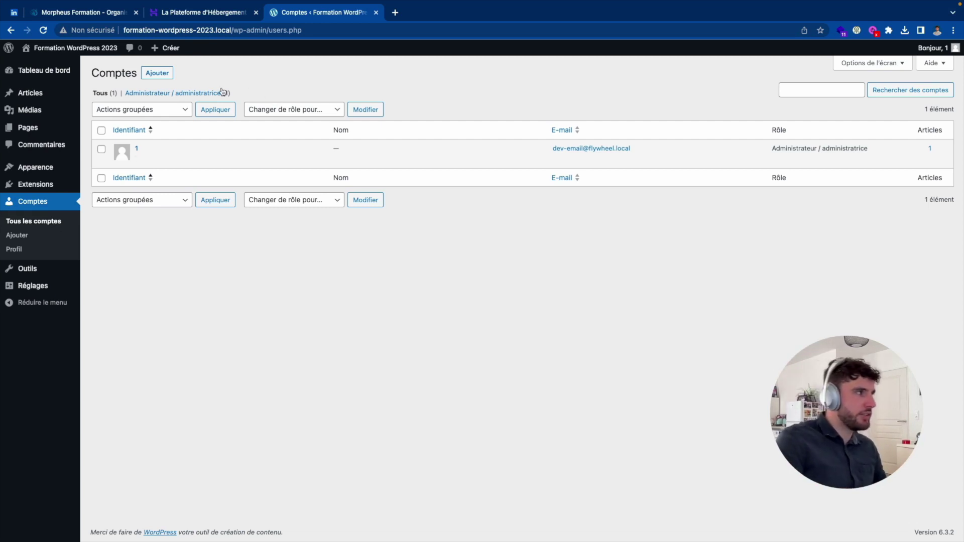
left_click(275, 109)
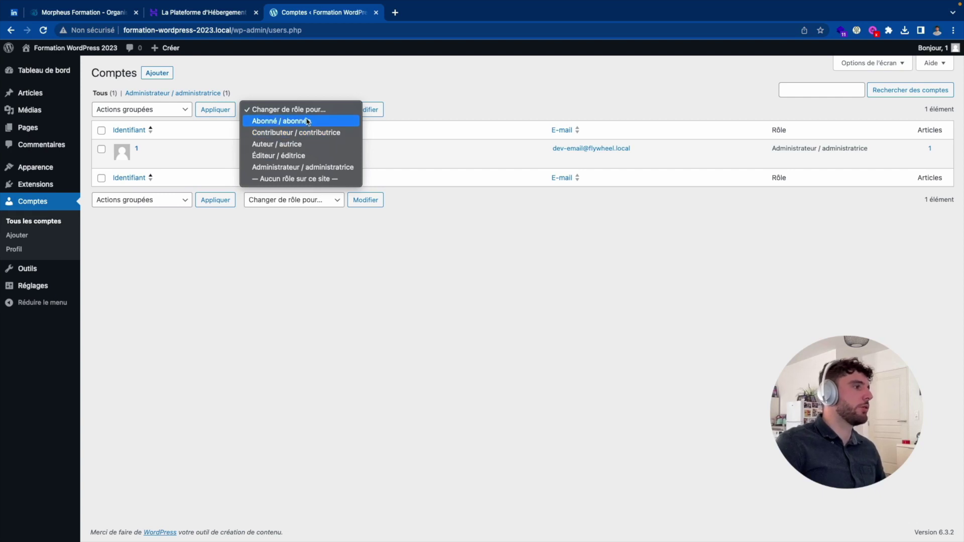
left_click(308, 81)
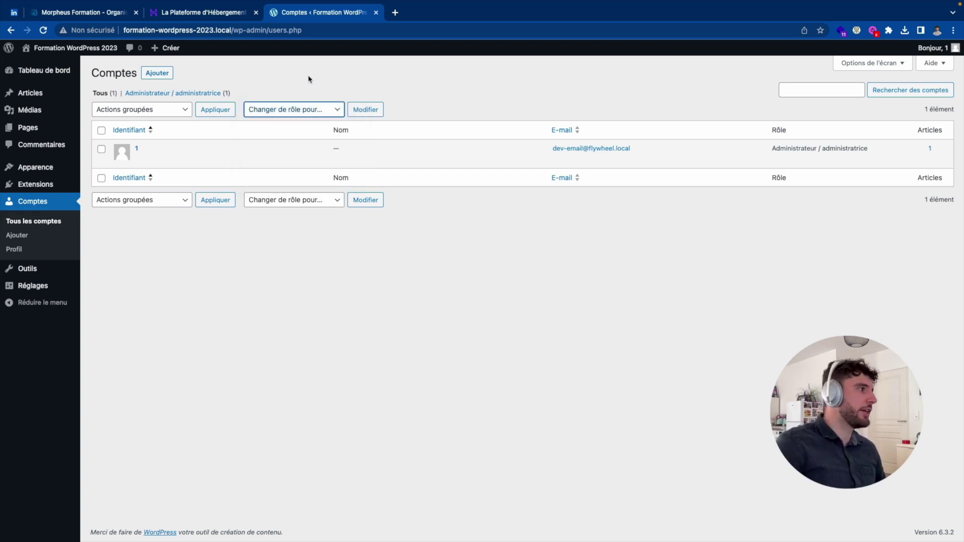
View the available tools and open the general settings to check the slogan field.
left_click(28, 268)
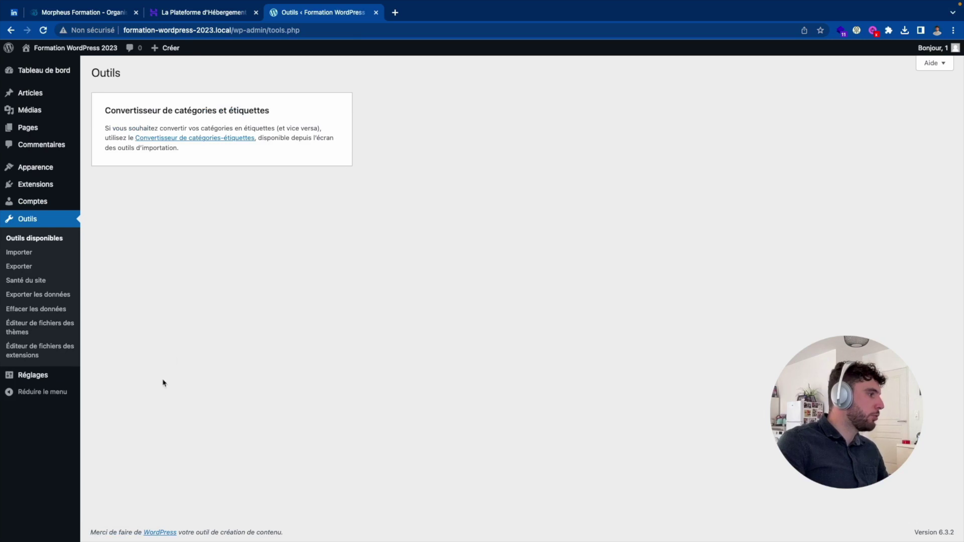
left_click(33, 375)
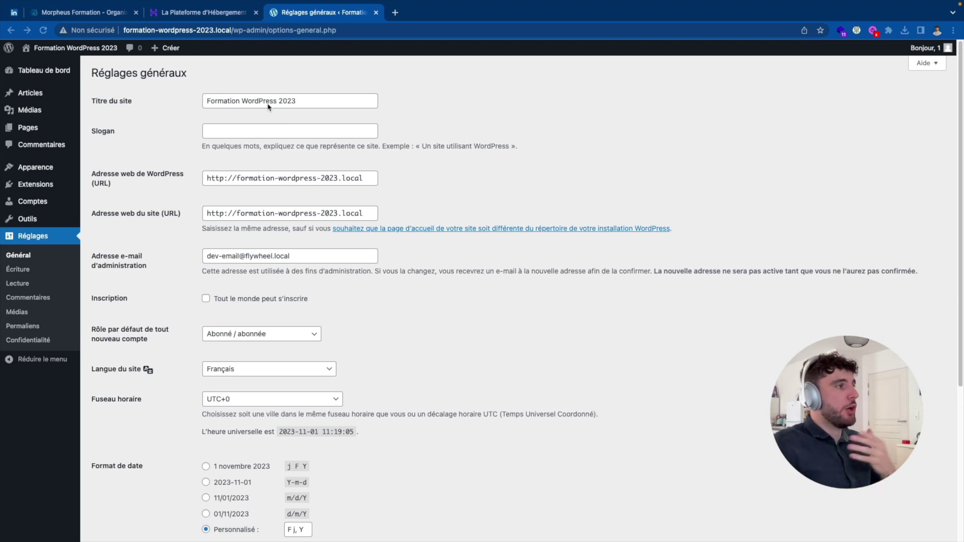
left_click(322, 130)
left_click(436, 118)
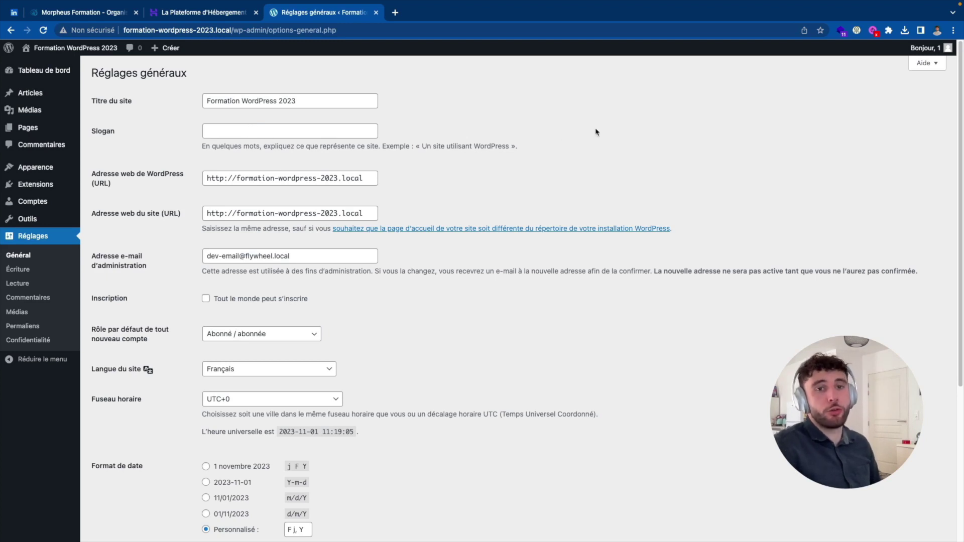
Fill in "Agence Neo" as the site title and "formation wordpress 2023" as the slogan, without saving.
triple_click(256, 103)
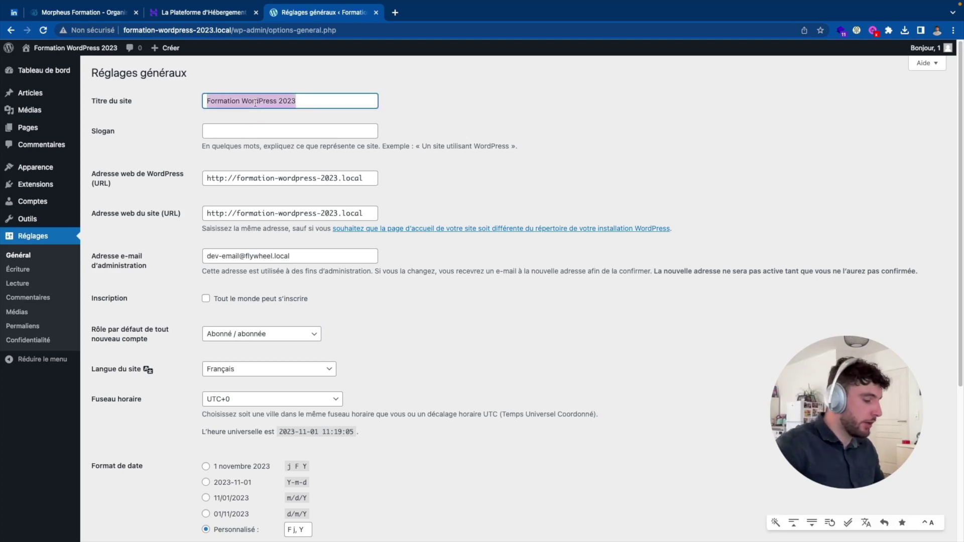
type("Agence Neo")
left_click(248, 130)
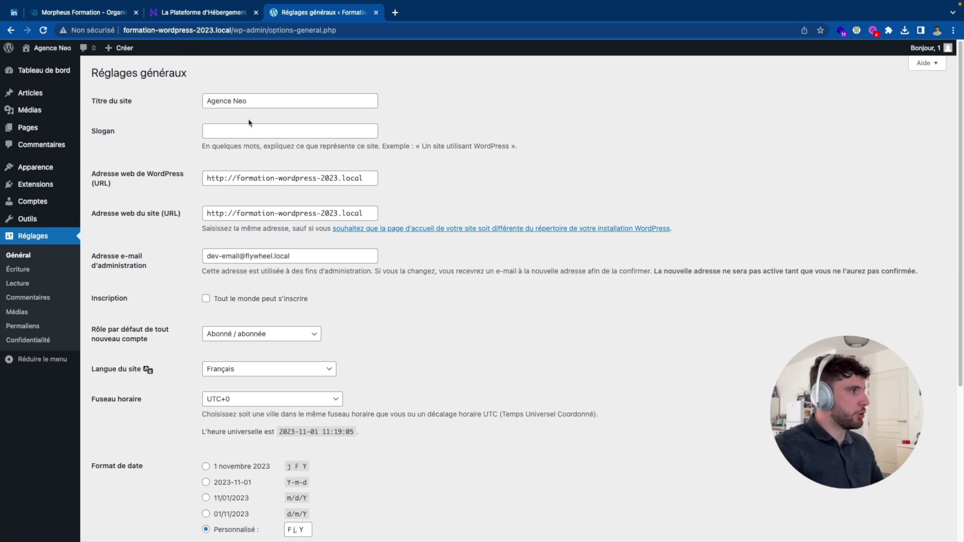
type("forma")
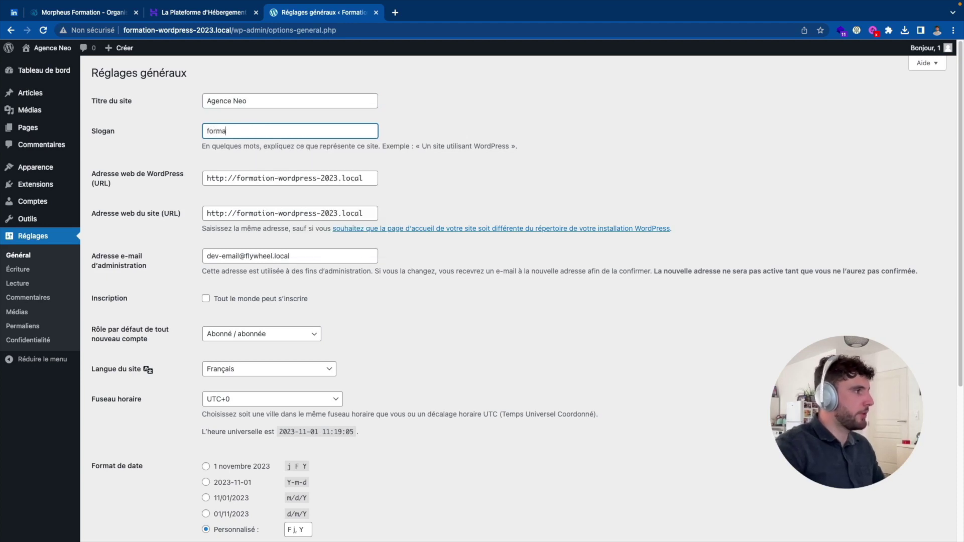
type("tion wordpress ")
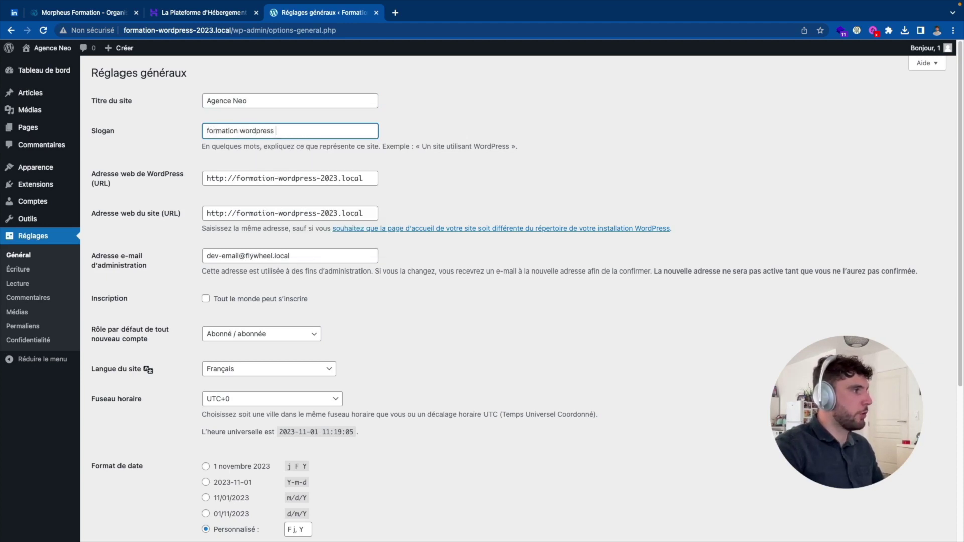
type("2023")
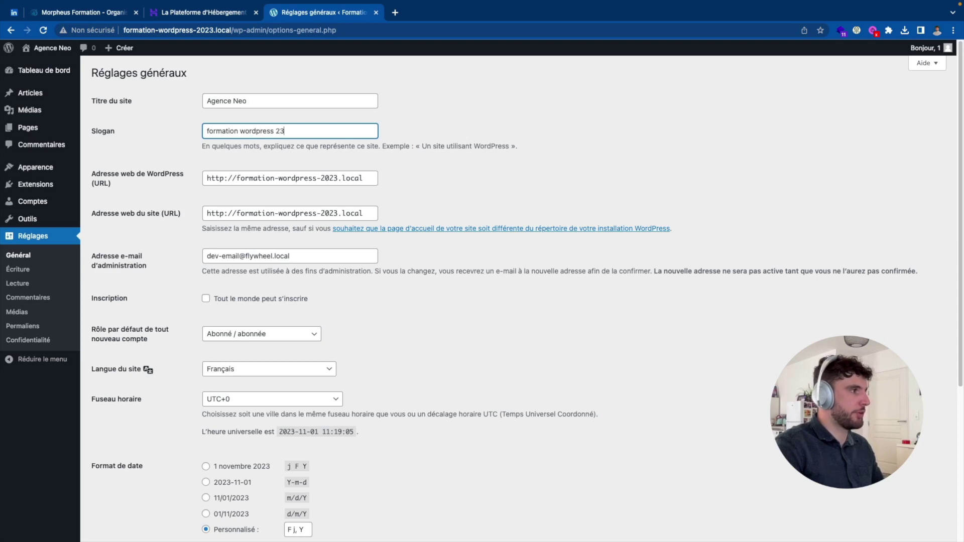
left_click(493, 137)
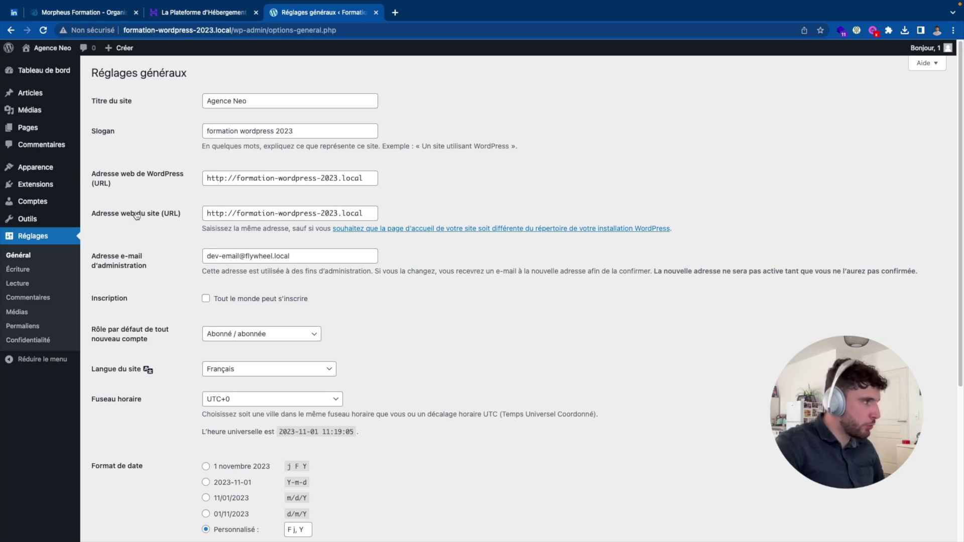
Review the WordPress and site URL fields and the administration e-mail field in the general settings.
scroll(426, 209, "down", 1)
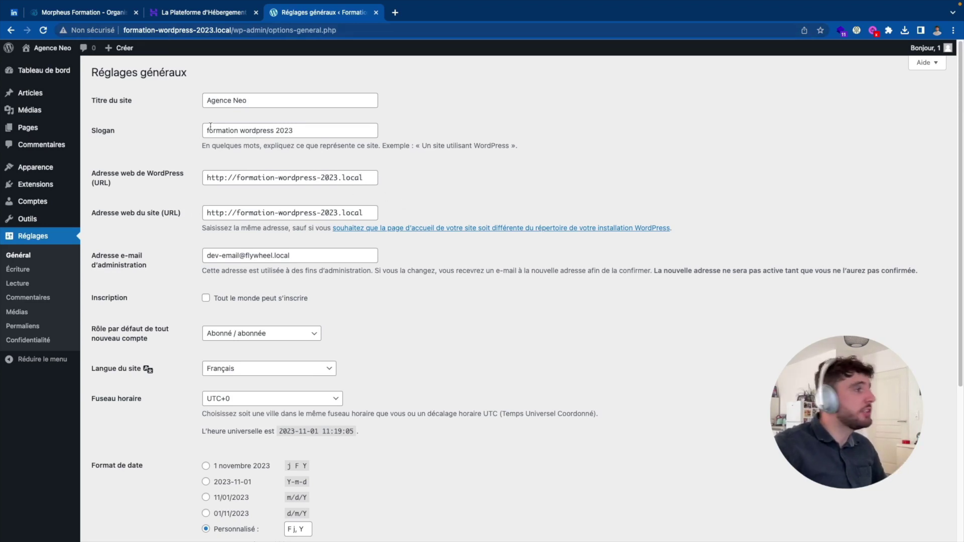
scroll(230, 100, "down", 1)
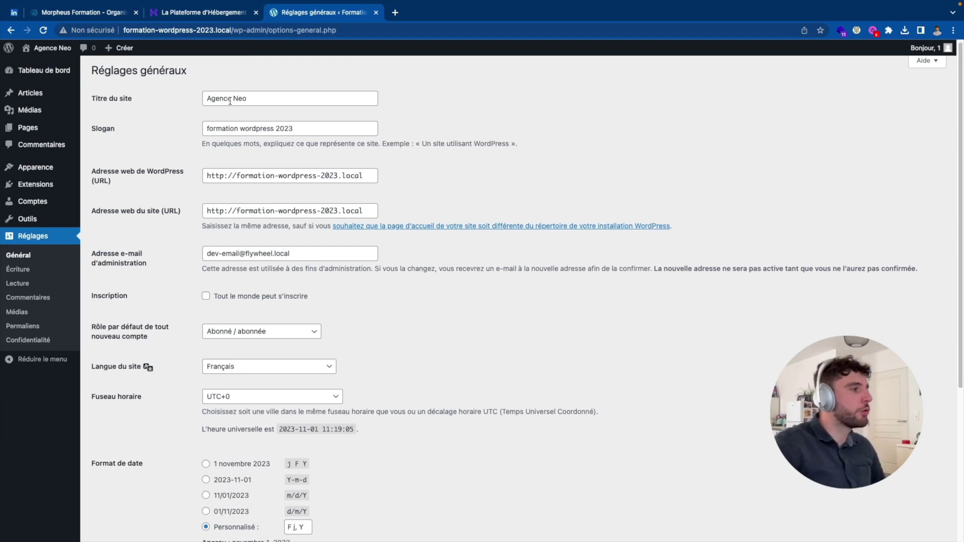
scroll(271, 172, "down", 1)
left_click(272, 171)
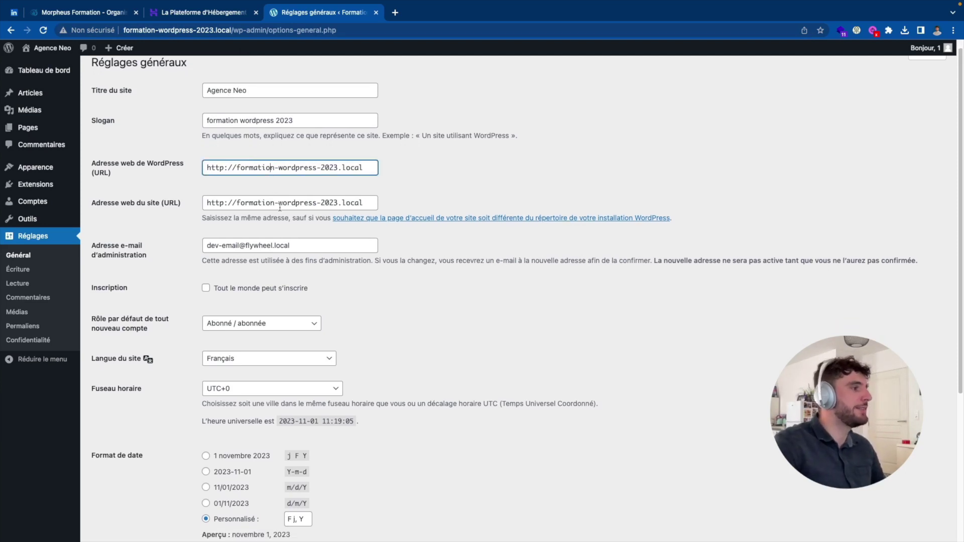
scroll(468, 188, "up", 1)
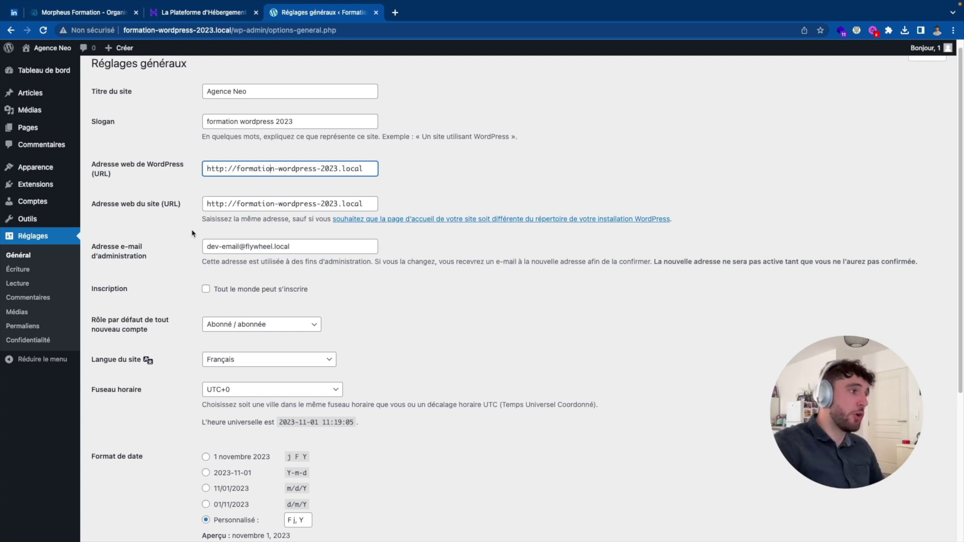
left_click_drag(147, 257, 104, 247)
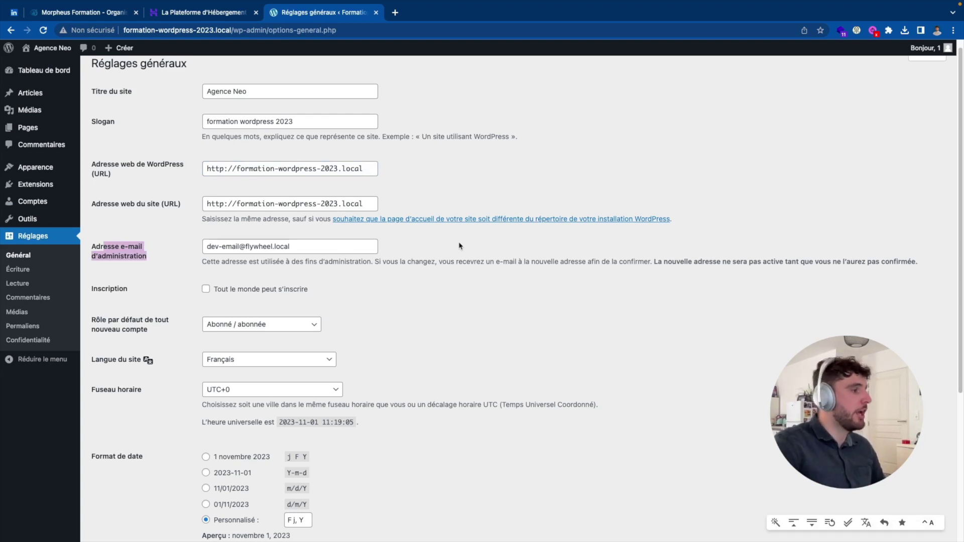
left_click(240, 246)
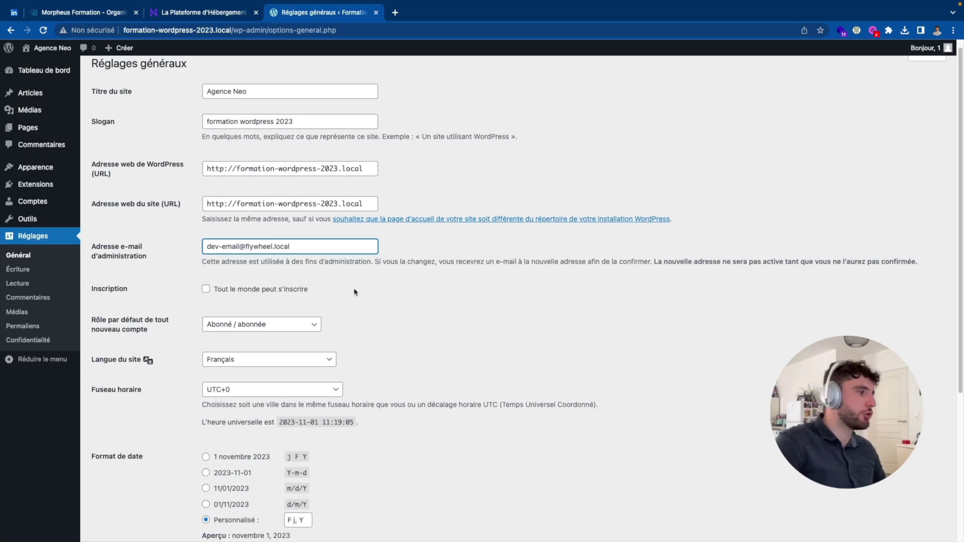
Toggle open registration on and off again, and review the default role, site language, time zone and date and time format settings.
scroll(402, 285, "up", 1)
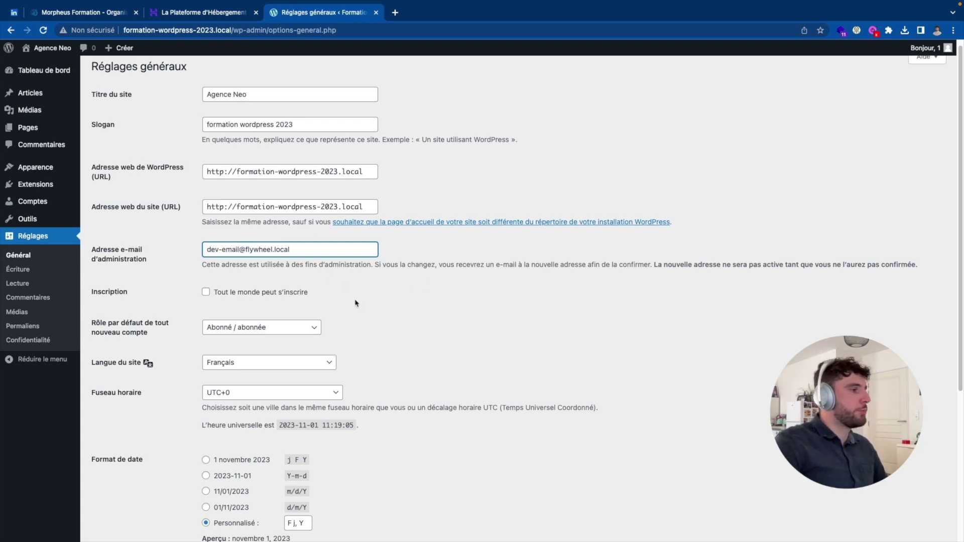
left_click(204, 293)
left_click(206, 293)
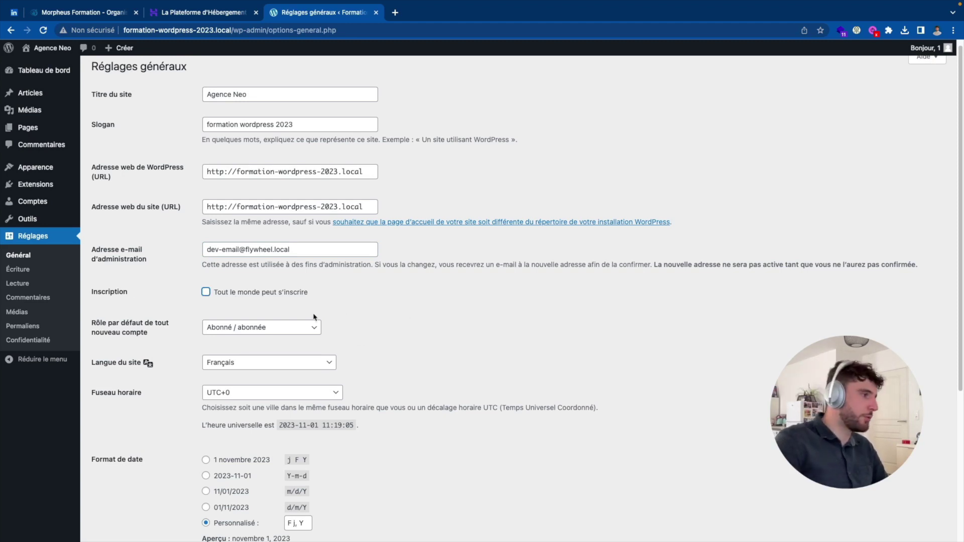
scroll(255, 321, "down", 2)
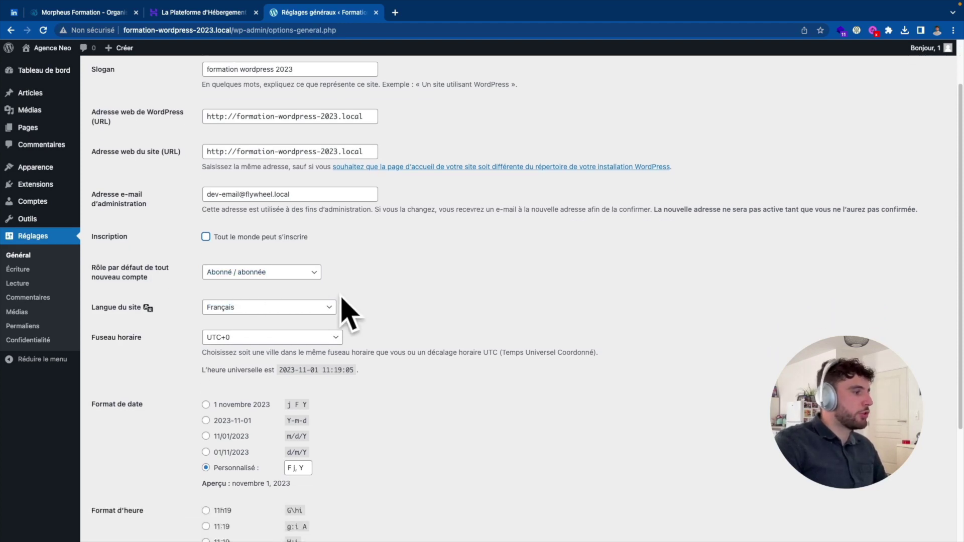
scroll(345, 312, "down", 5)
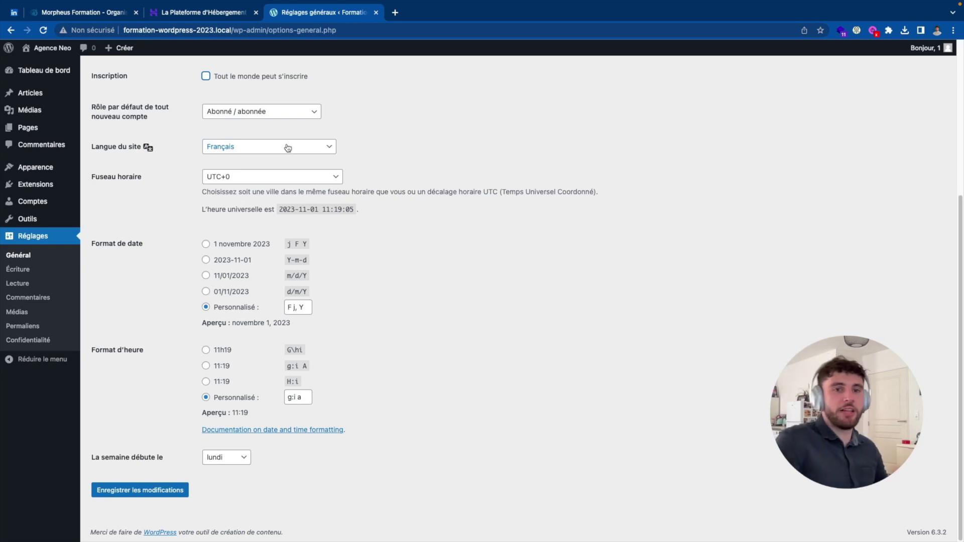
scroll(288, 151, "up", 7)
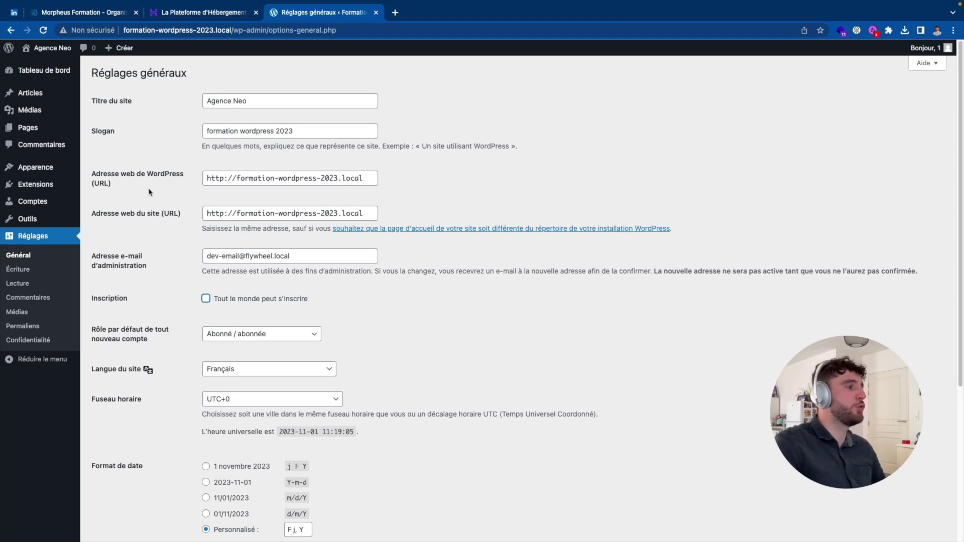
scroll(151, 191, "down", 1)
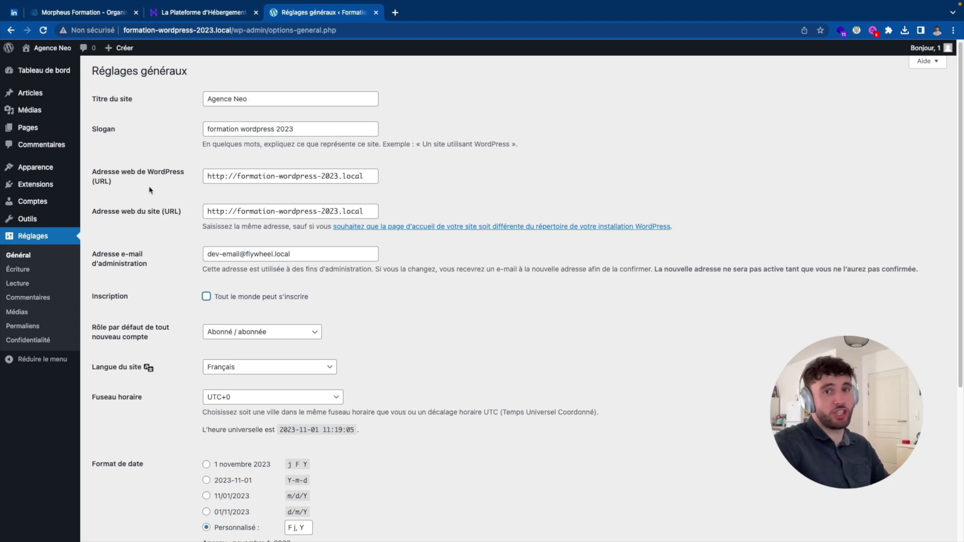
scroll(151, 190, "down", 1)
scroll(150, 189, "down", 1)
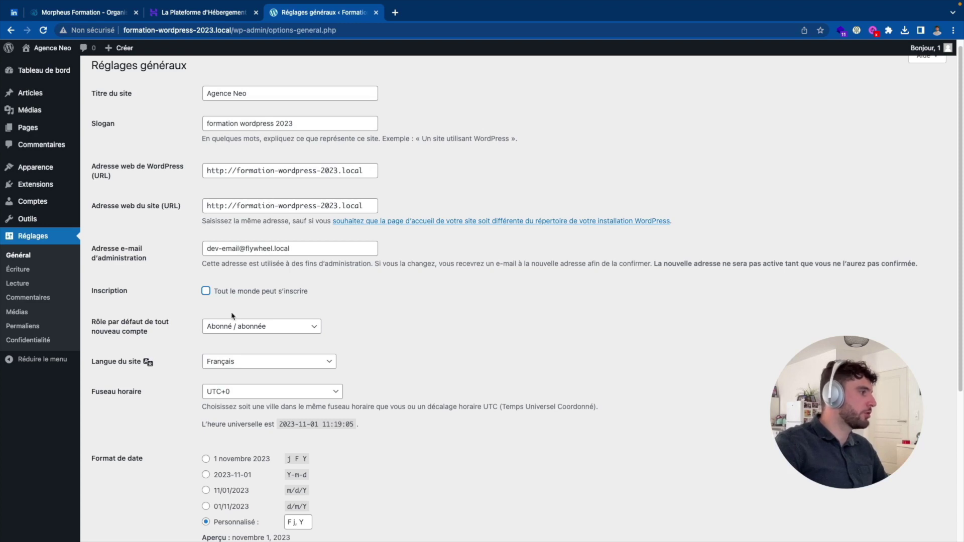
View the writing settings and open the reading settings, highlighting the home page display option.
left_click(23, 272)
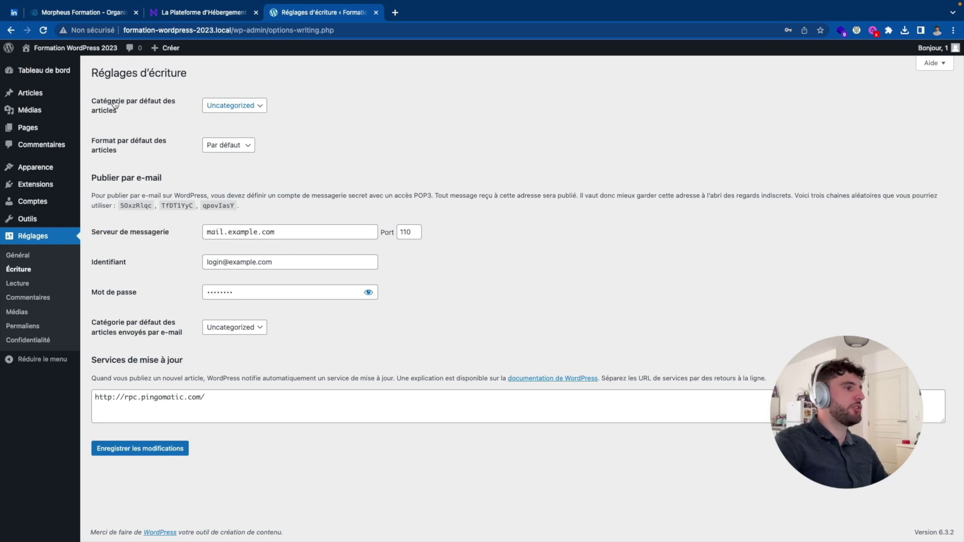
left_click(19, 282)
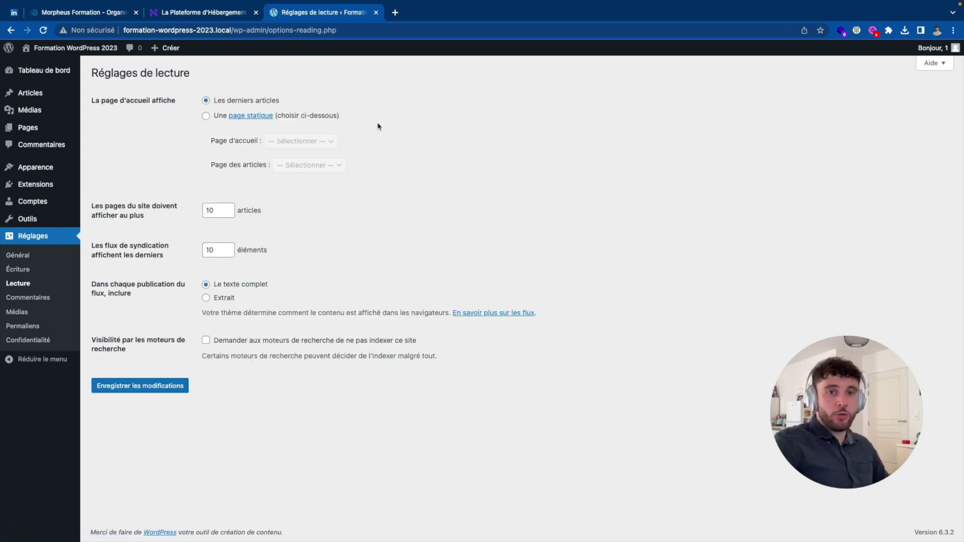
left_click_drag(96, 101, 194, 103)
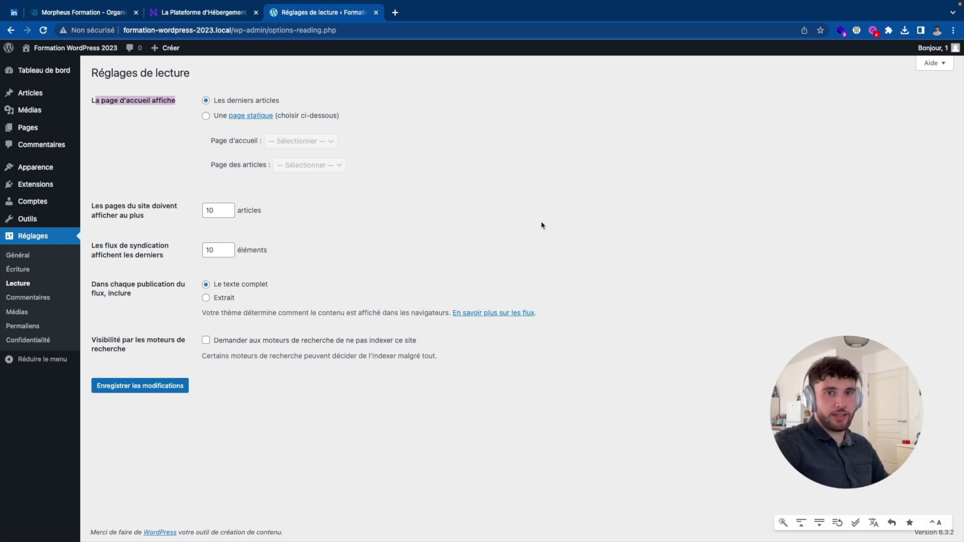
View the comment and media settings, and open the permalink settings.
left_click(44, 297)
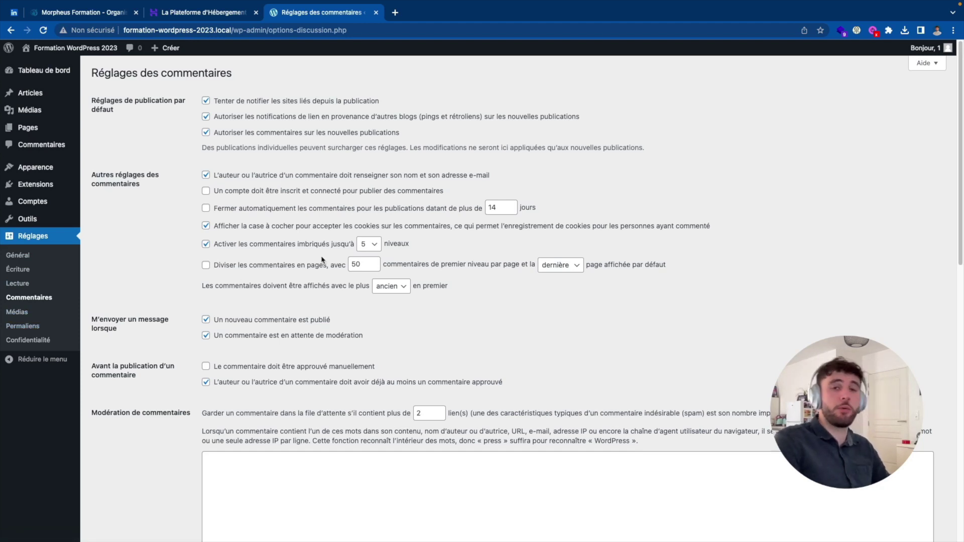
left_click(15, 313)
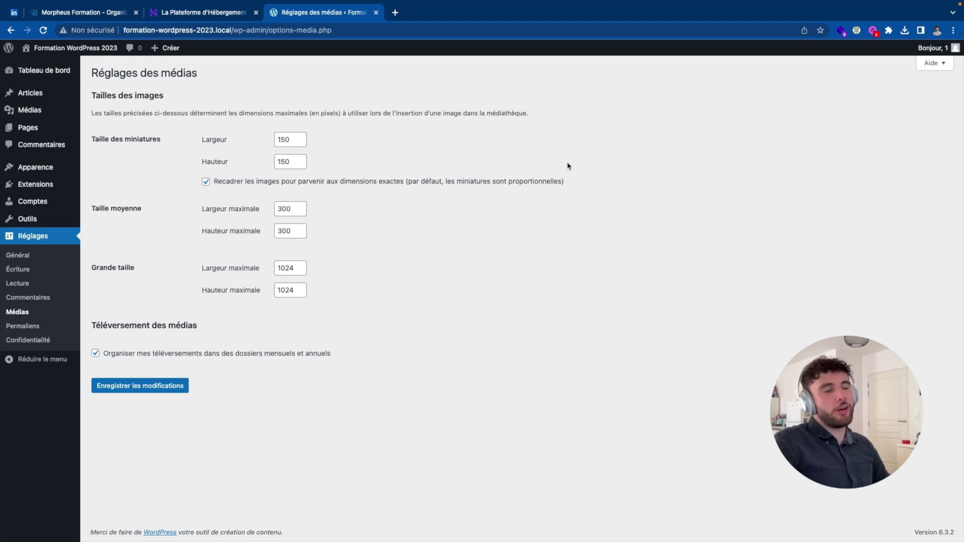
left_click(23, 325)
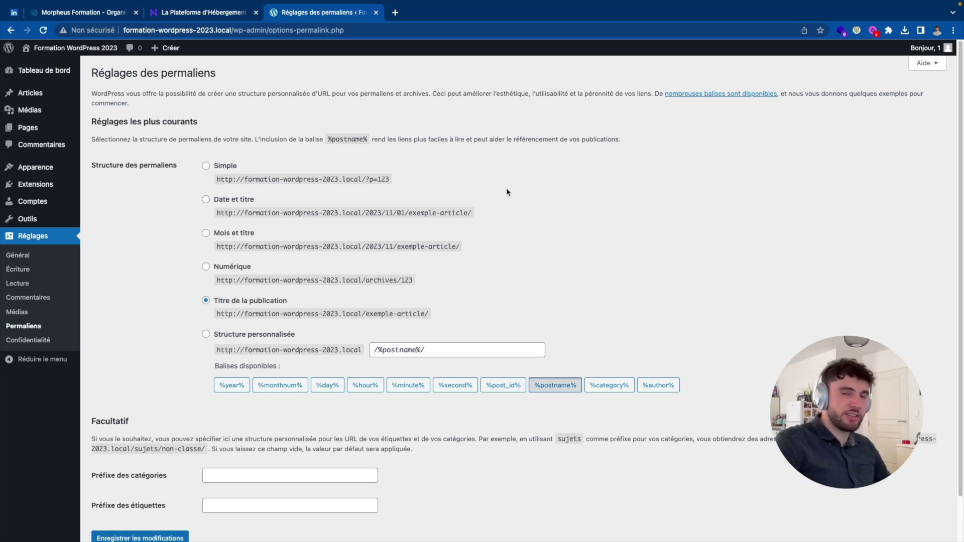
Review the permalink structure options and highlight the "Titre de la publication" structure with its example URL.
scroll(507, 193, "down", 1)
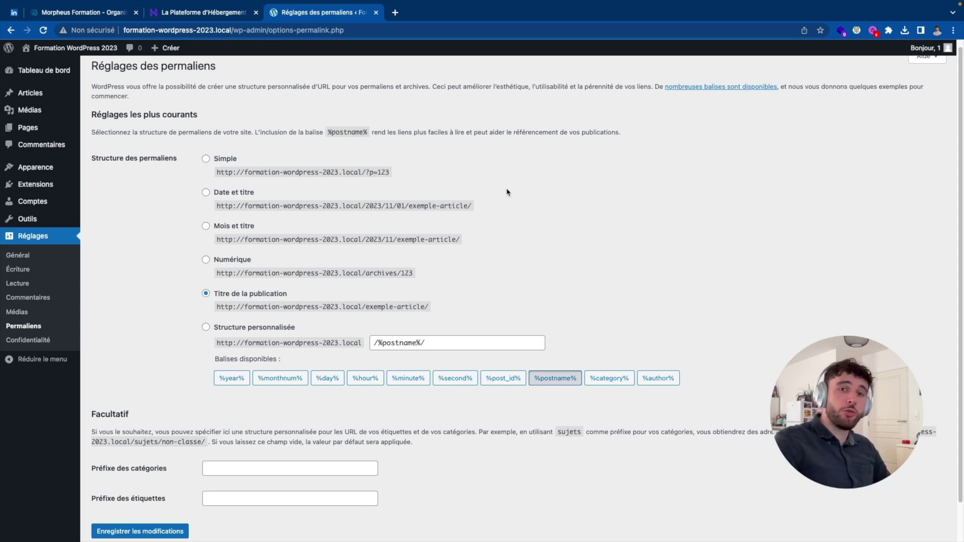
scroll(392, 142, "up", 1)
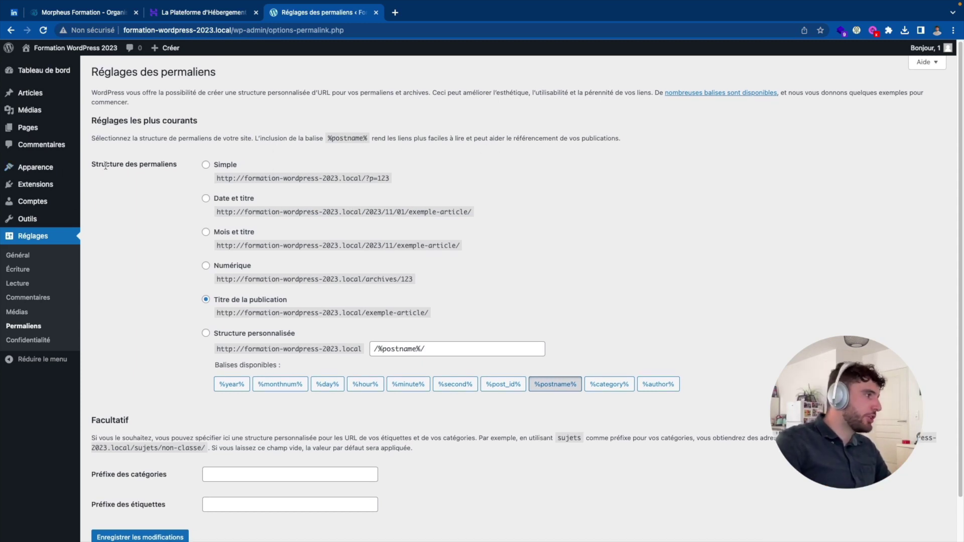
scroll(296, 195, "down", 1)
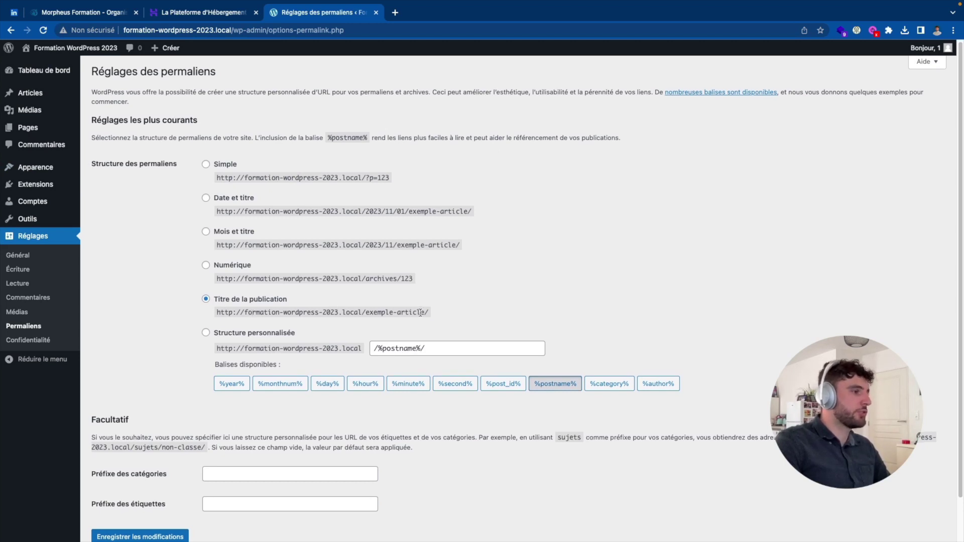
left_click_drag(426, 312, 208, 294)
scroll(227, 142, "down", 1)
scroll(227, 142, "up", 1)
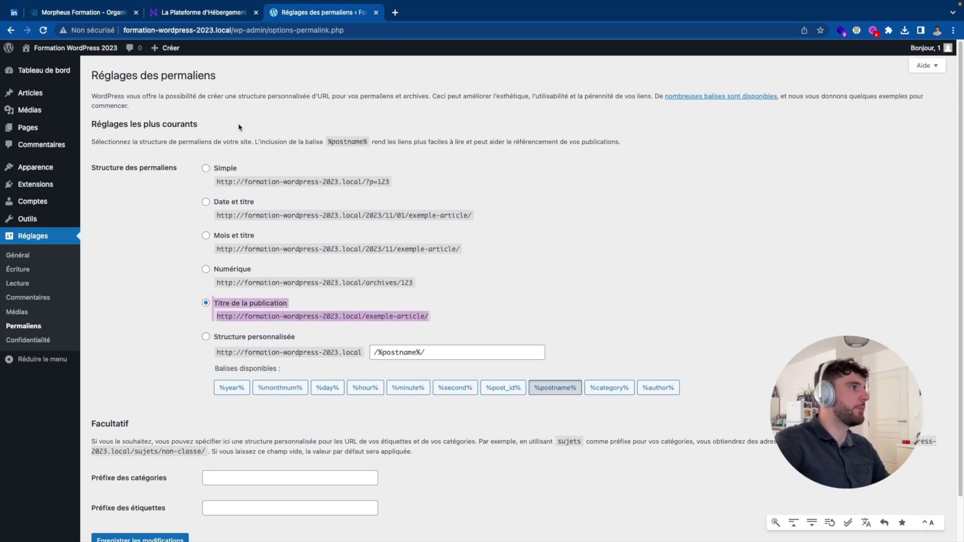
Open the site's public home page in a separate browser tab, highlight its web address, and return to the permalink settings.
mouse_move(102, 59)
right_click(93, 52)
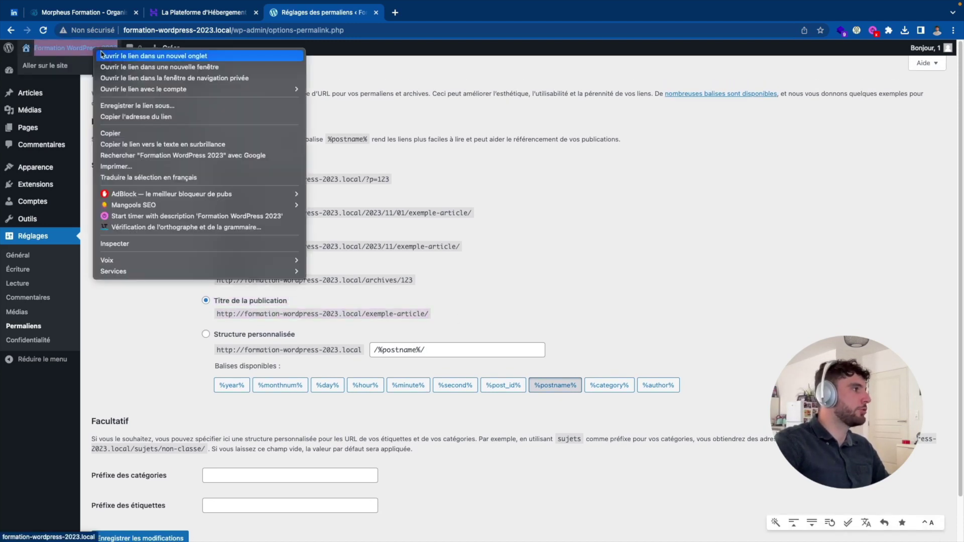
left_click(247, 59)
key("ctrl+Tab")
mouse_move(245, 46)
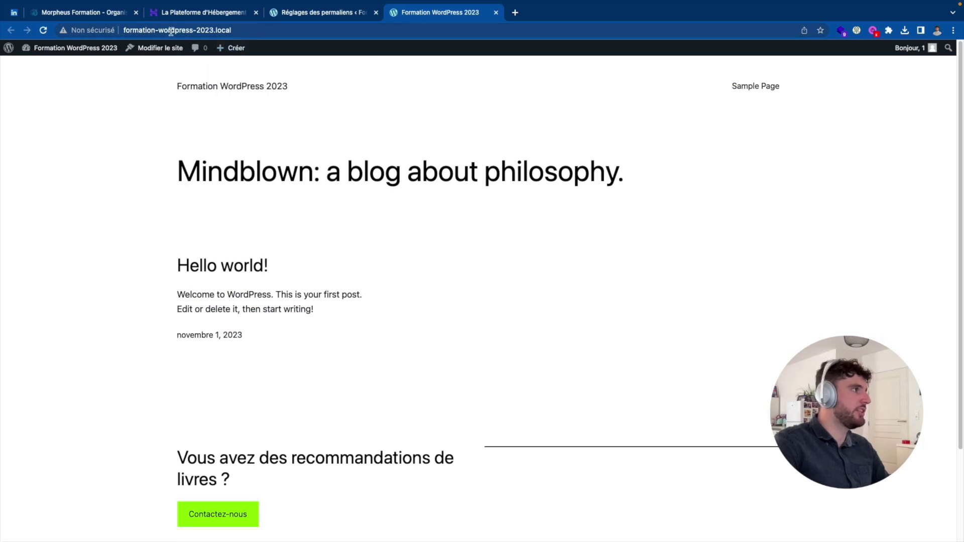
left_click(151, 31)
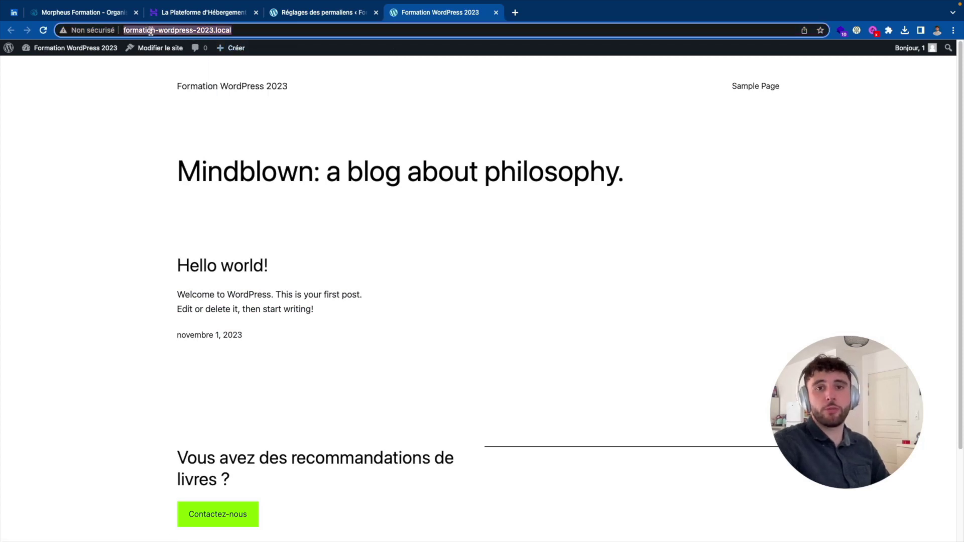
left_click(287, 20)
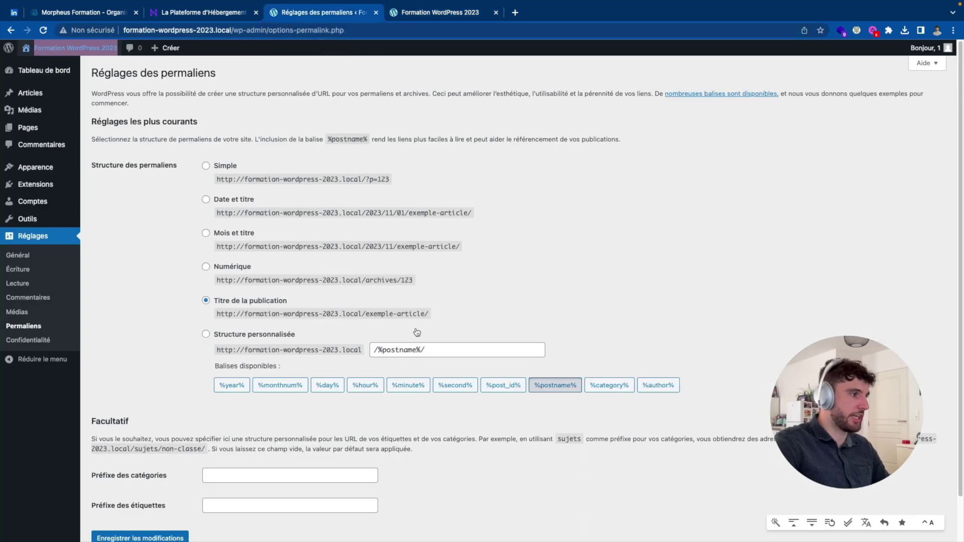
Look over the optional permalink prefixes and the privacy policy settings, and return to the general settings.
scroll(209, 321, "down", 1)
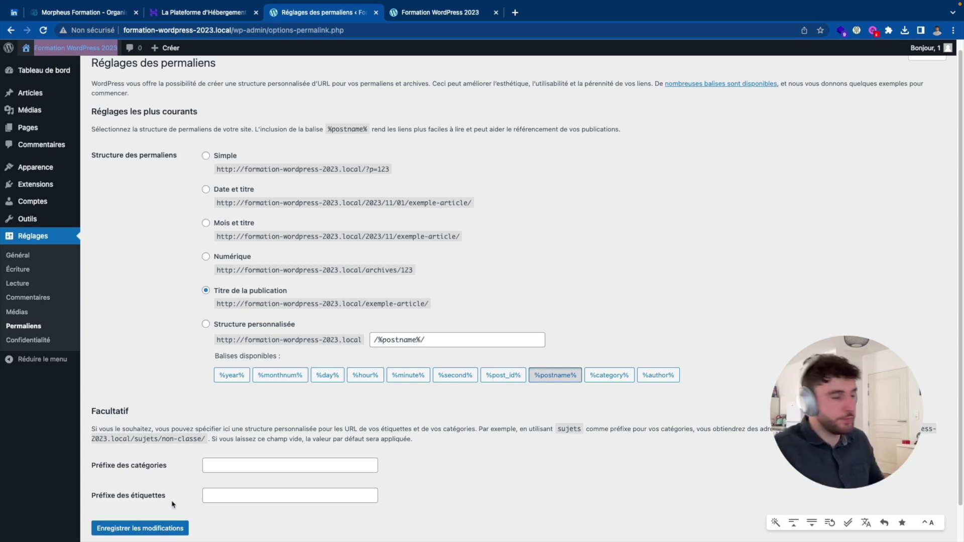
left_click(41, 343)
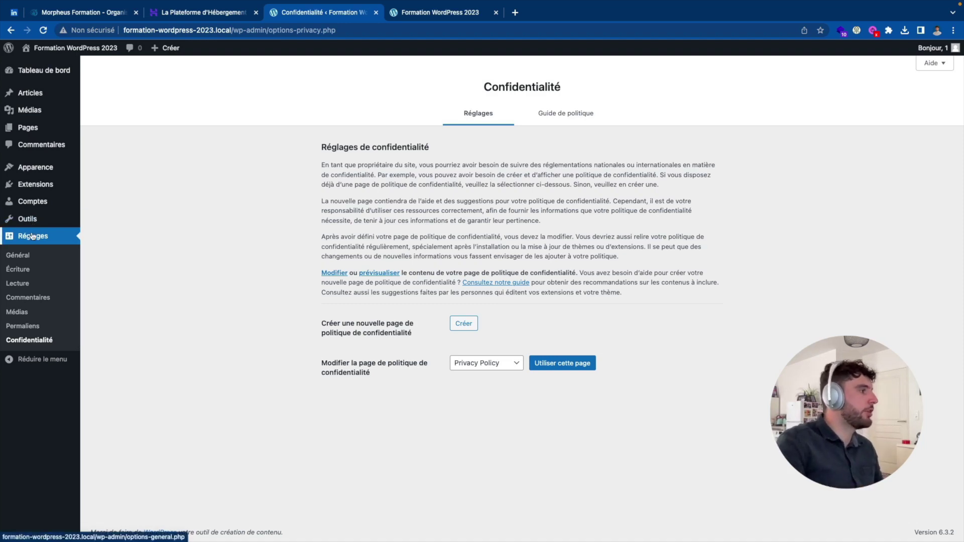
left_click(18, 266)
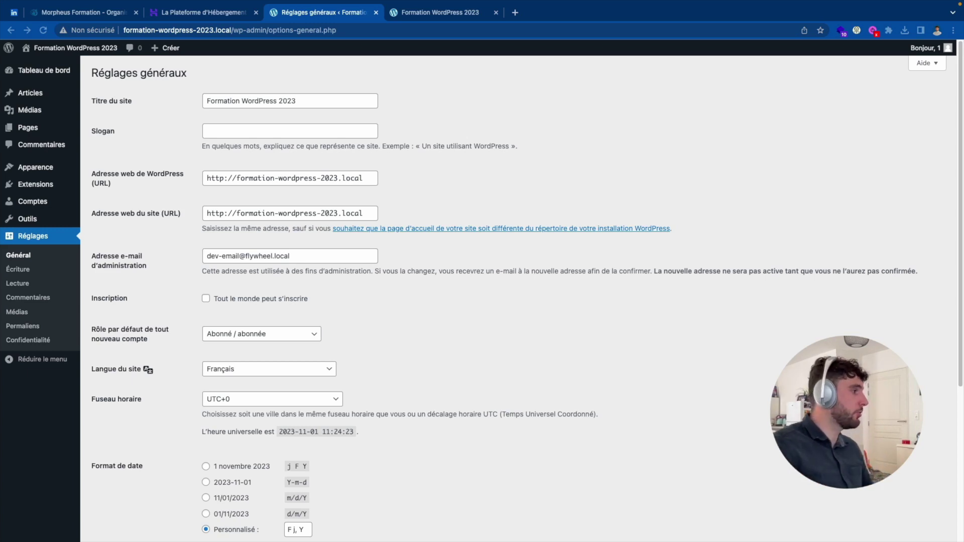
Activate the installed Twenty Twenty-One theme and reload the public site to see its design.
left_click(49, 168)
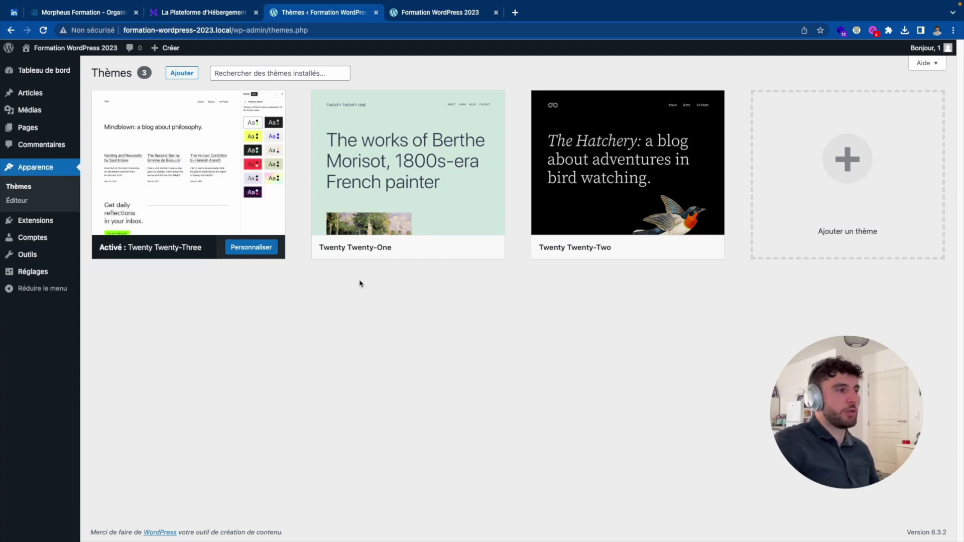
mouse_move(155, 195)
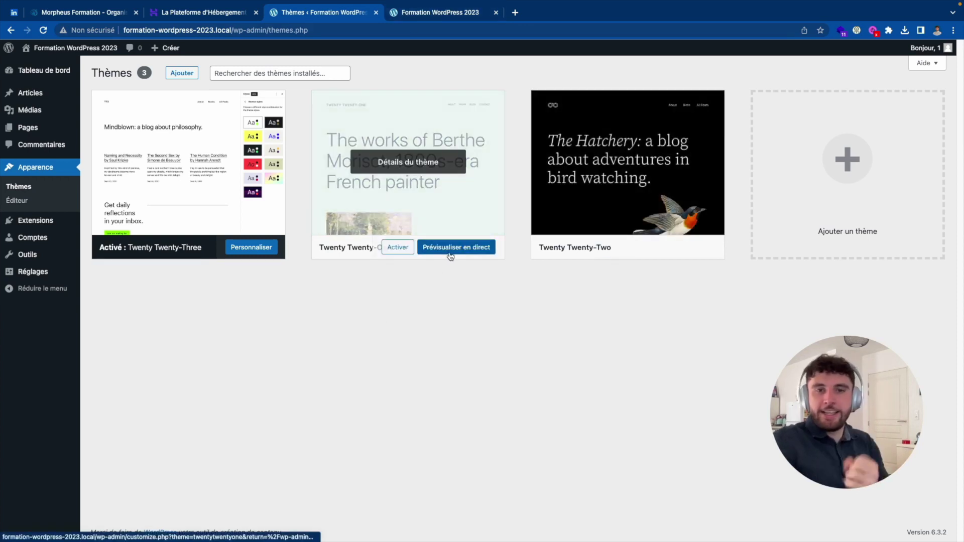
left_click(398, 247)
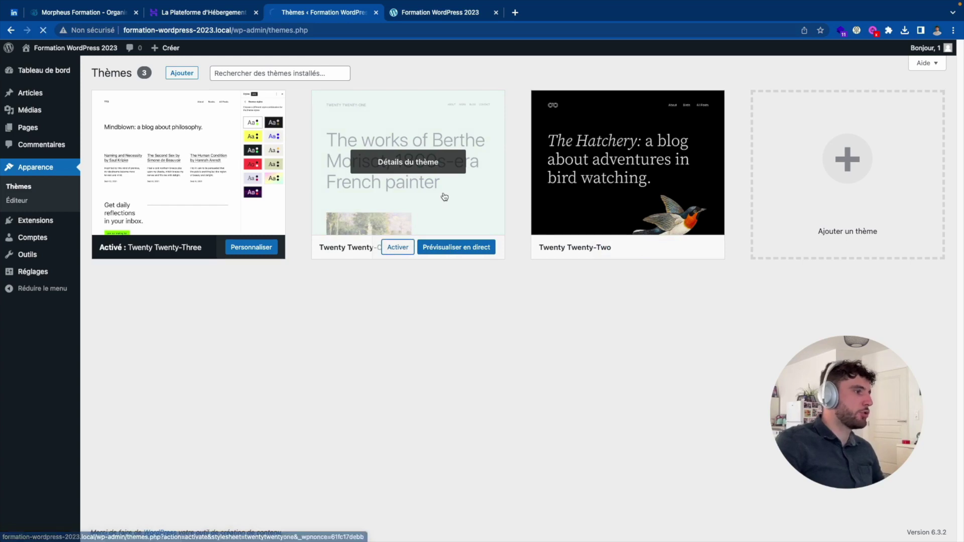
left_click(282, 200)
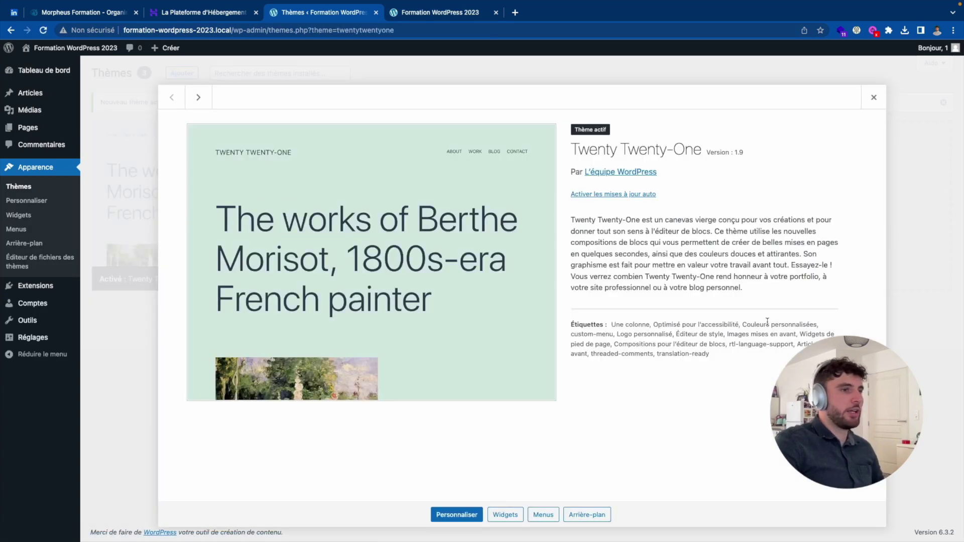
left_click(899, 311)
mouse_move(333, 5)
left_click(440, 39)
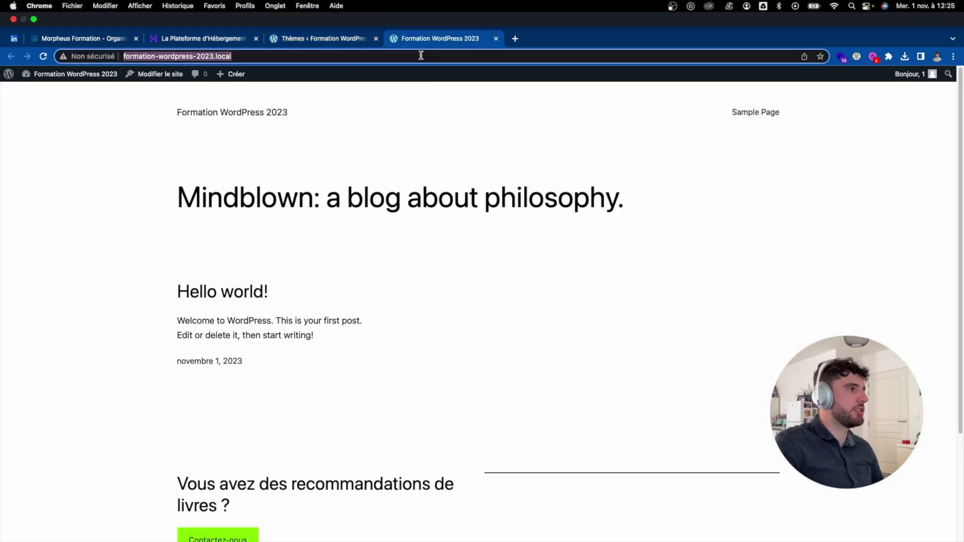
key("Return")
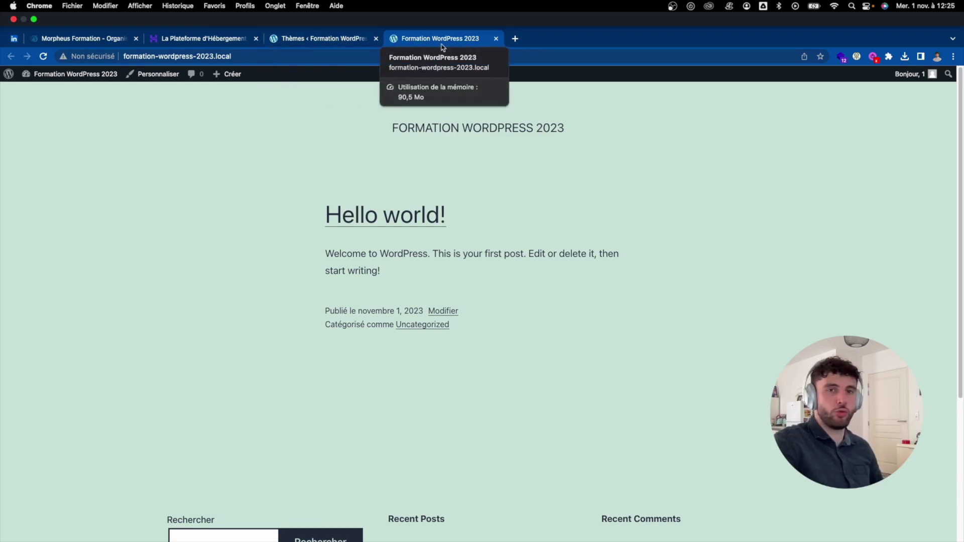
left_click(343, 38)
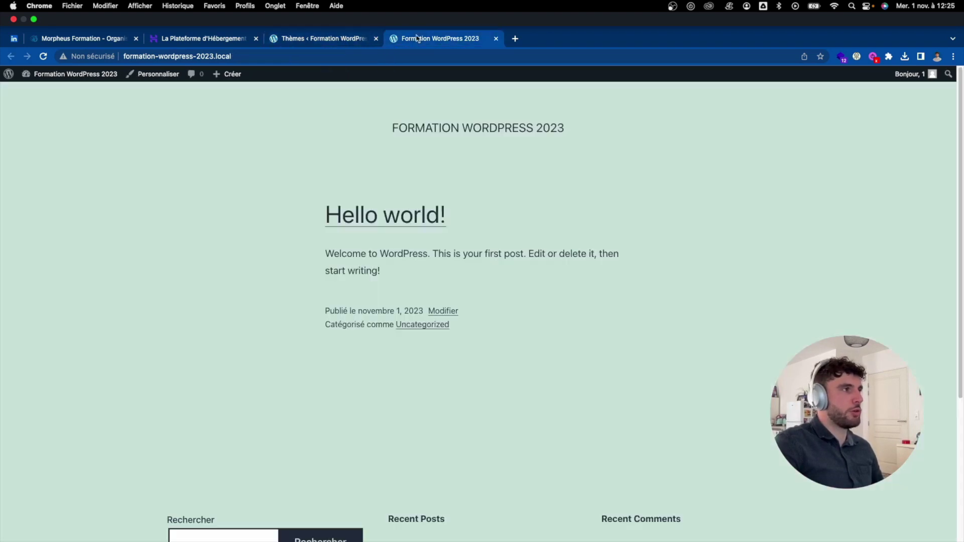
left_click(418, 41)
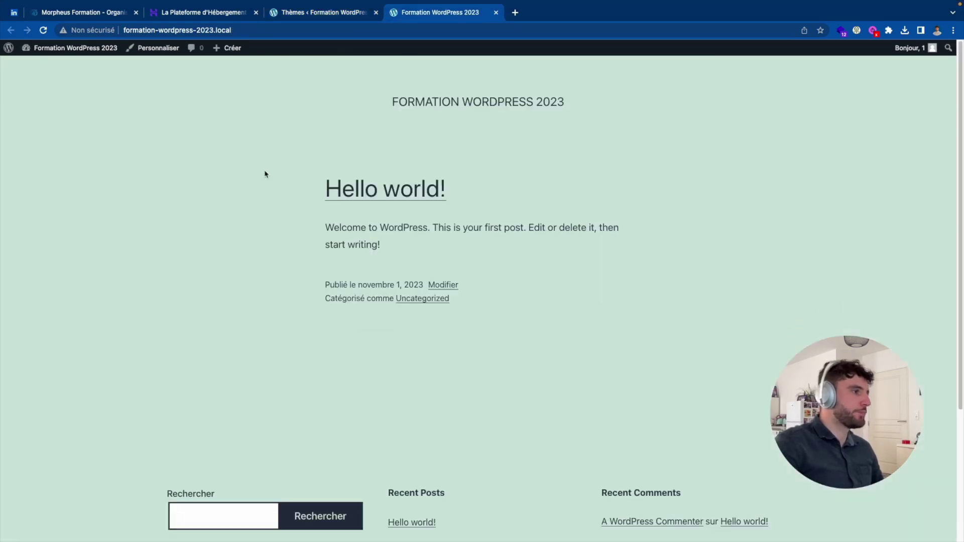
Switch the active theme to Twenty Twenty-Two and reload the public site to see its design.
left_click(330, 19)
left_click(617, 277)
left_click(404, 14)
left_click(395, 30)
key("Return")
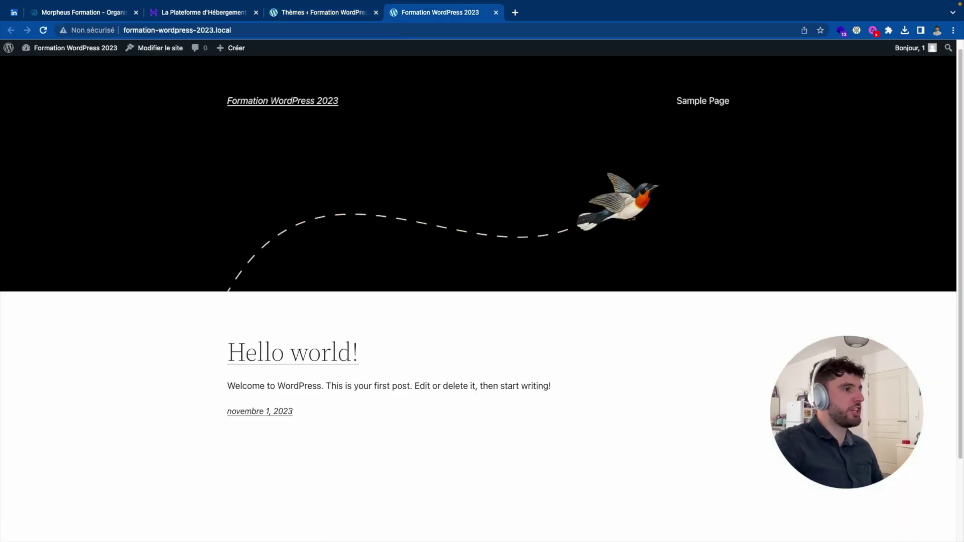
Browse the popular themes available to add, previewing Astra and OceanWP without installing them.
left_click(344, 14)
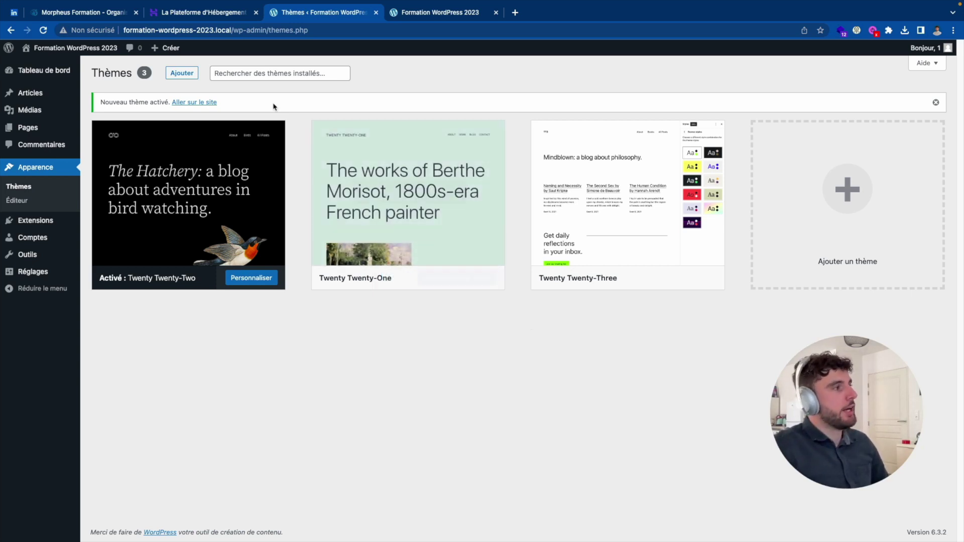
mouse_move(431, 213)
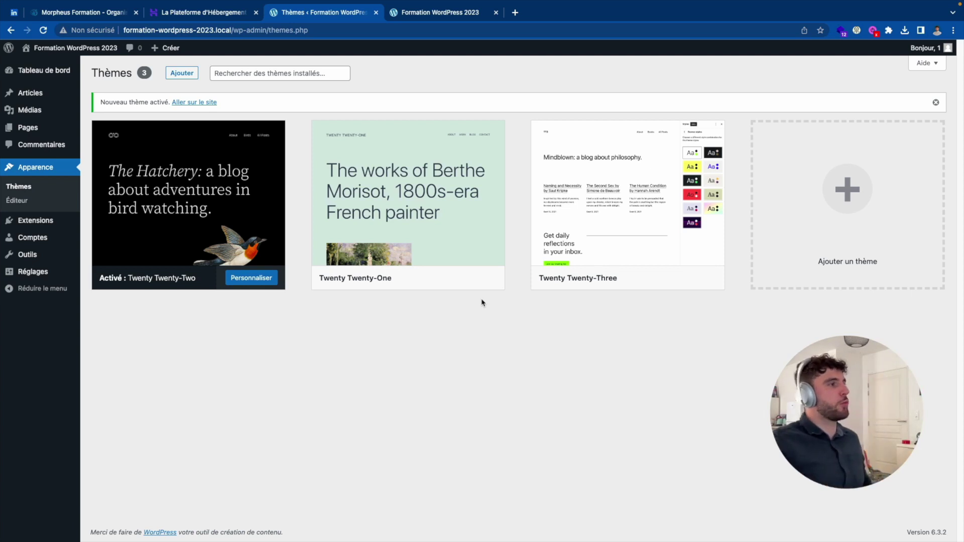
left_click(181, 72)
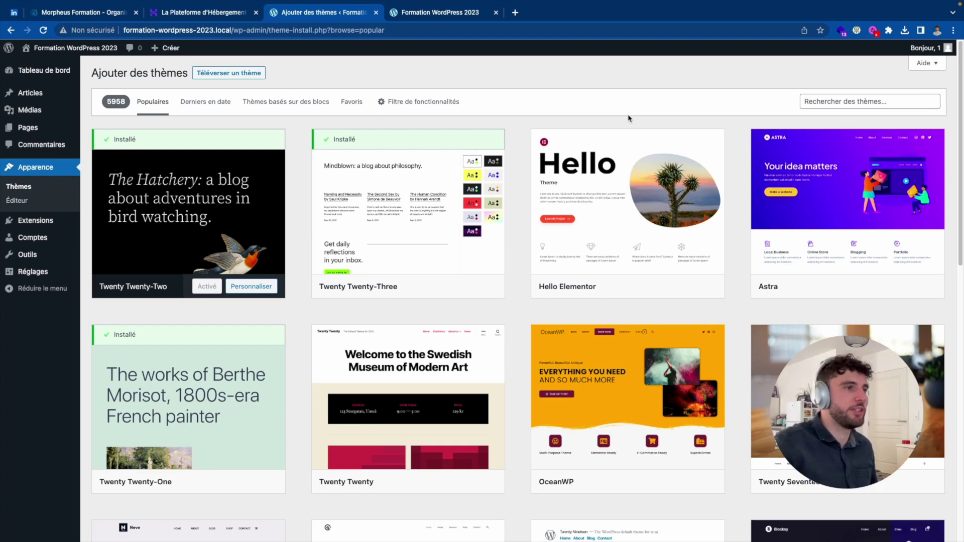
left_click(792, 138)
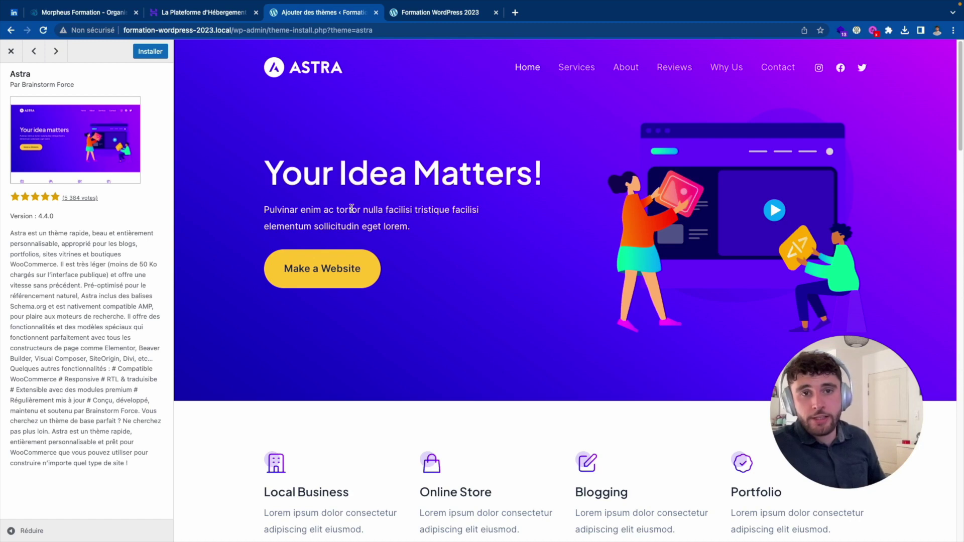
left_click(10, 51)
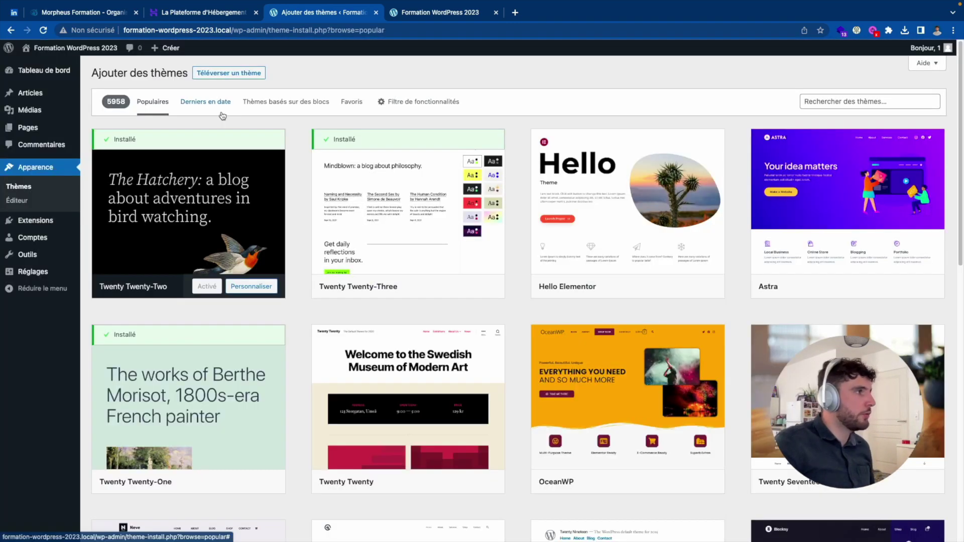
scroll(654, 252, "down", 3)
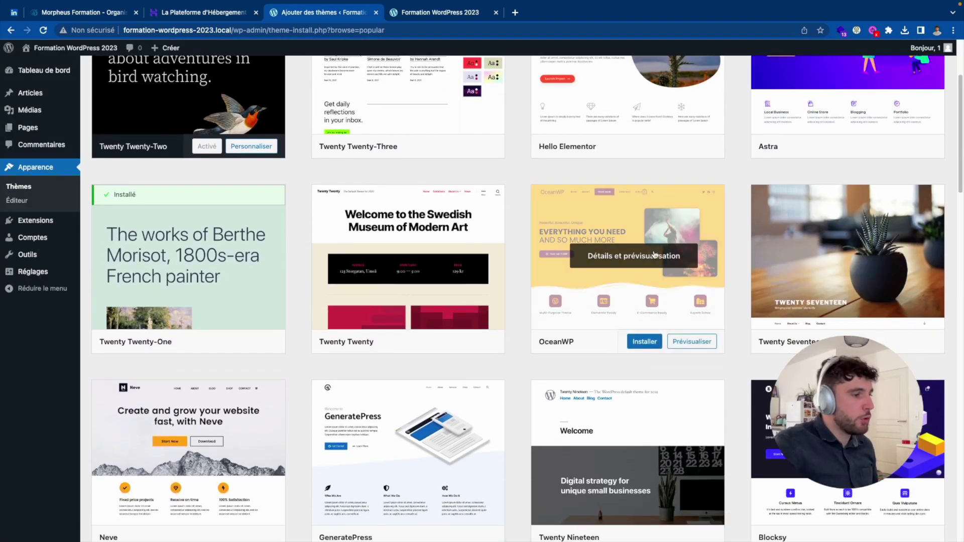
left_click(654, 255)
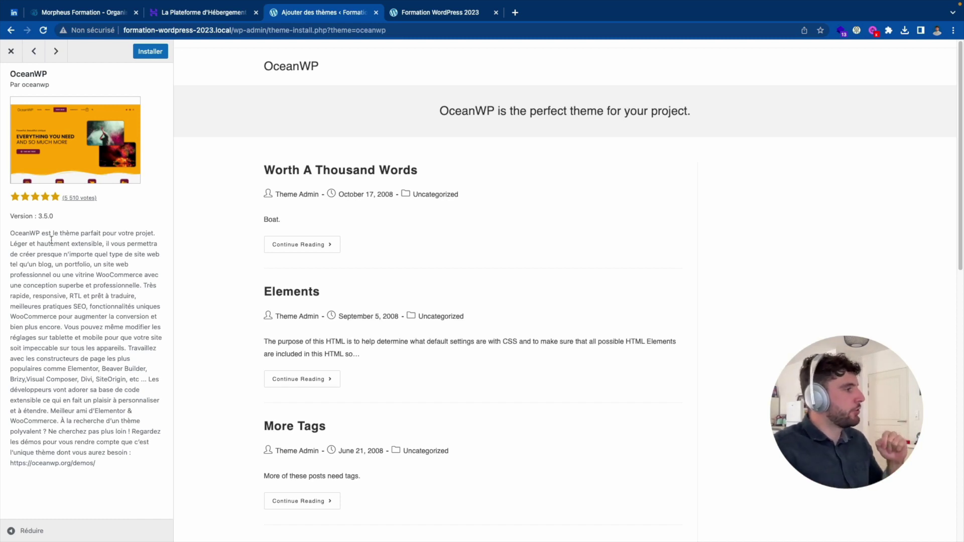
left_click(13, 55)
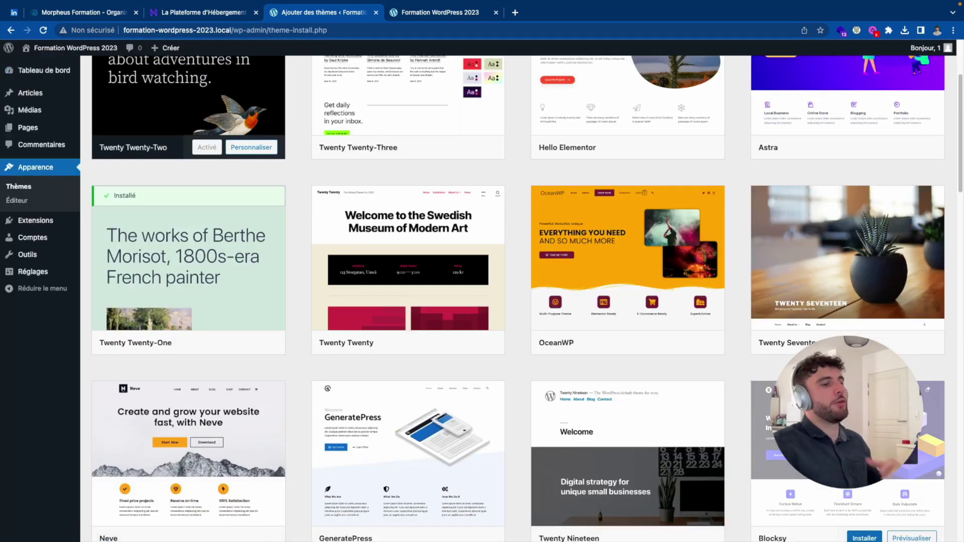
Preview the Blocksy theme, install it and activate it on the site.
left_click(848, 452)
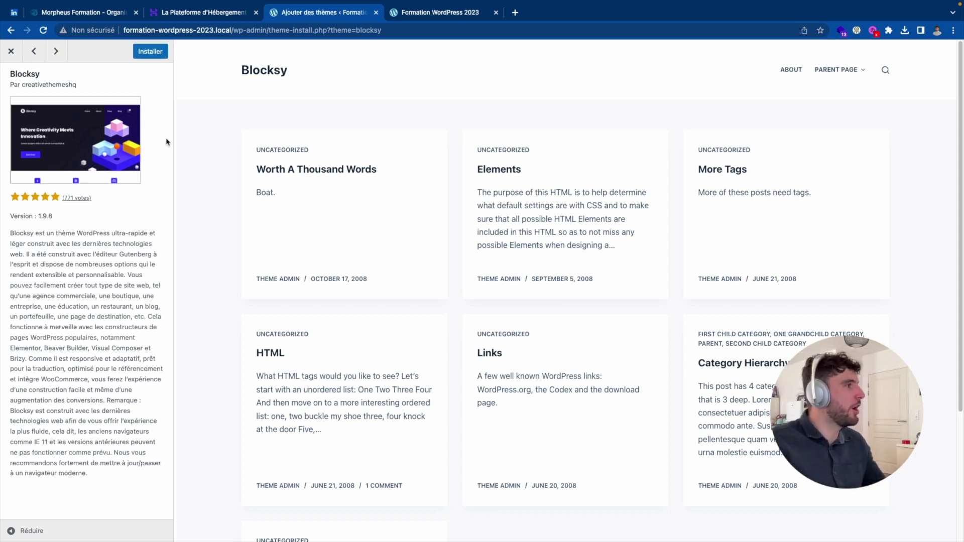
left_click(152, 53)
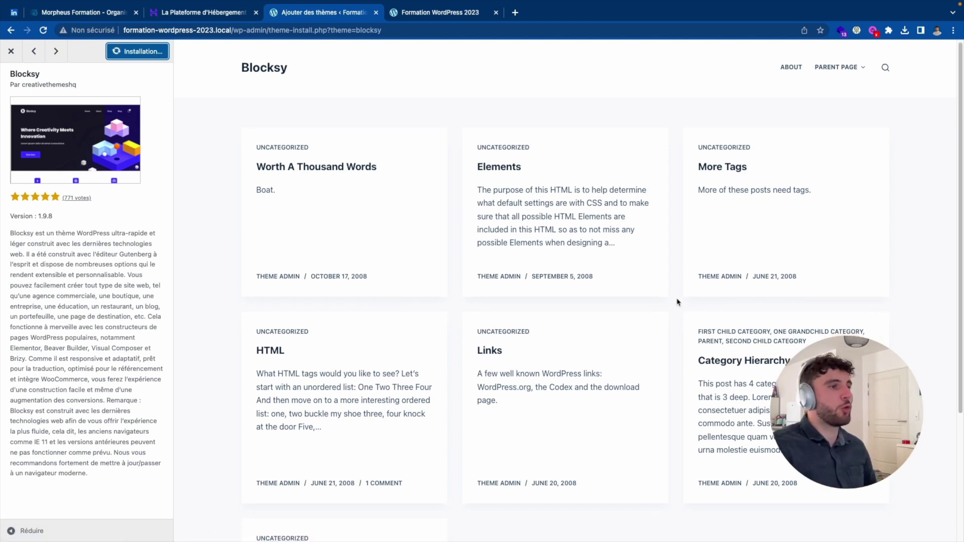
scroll(692, 213, "down", 1)
scroll(697, 151, "up", 1)
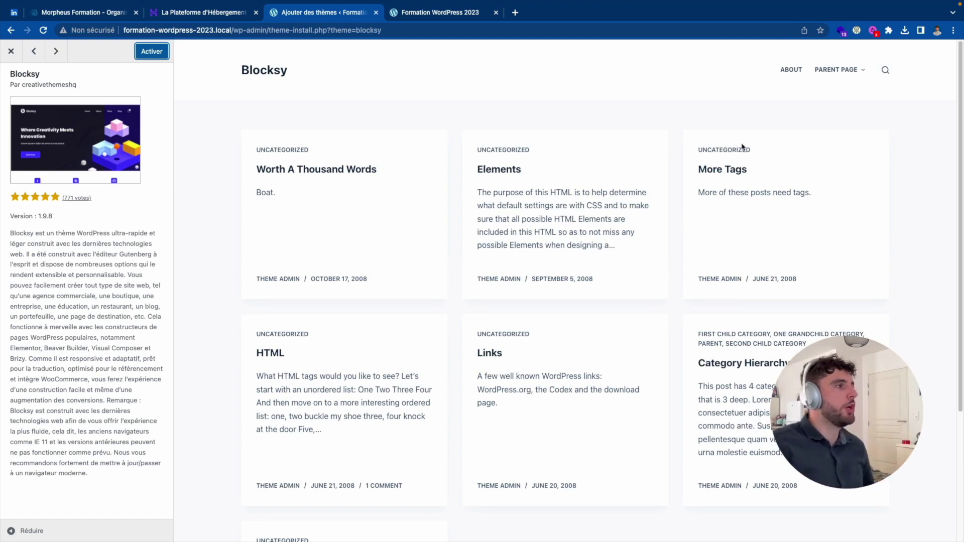
right_click(143, 55)
left_click(142, 56)
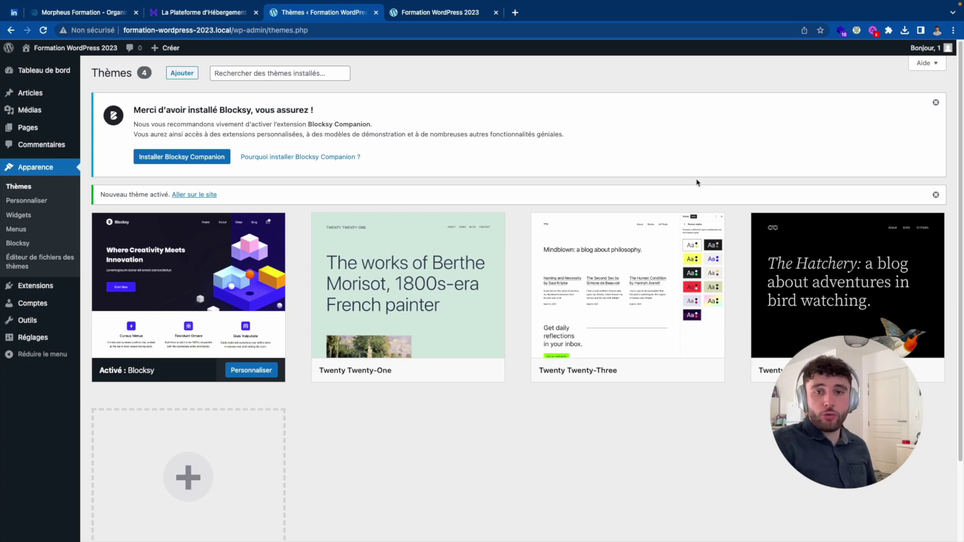
Install and activate the recommended Blocksy Companion extension for the Blocksy theme.
left_click_drag(133, 111, 419, 129)
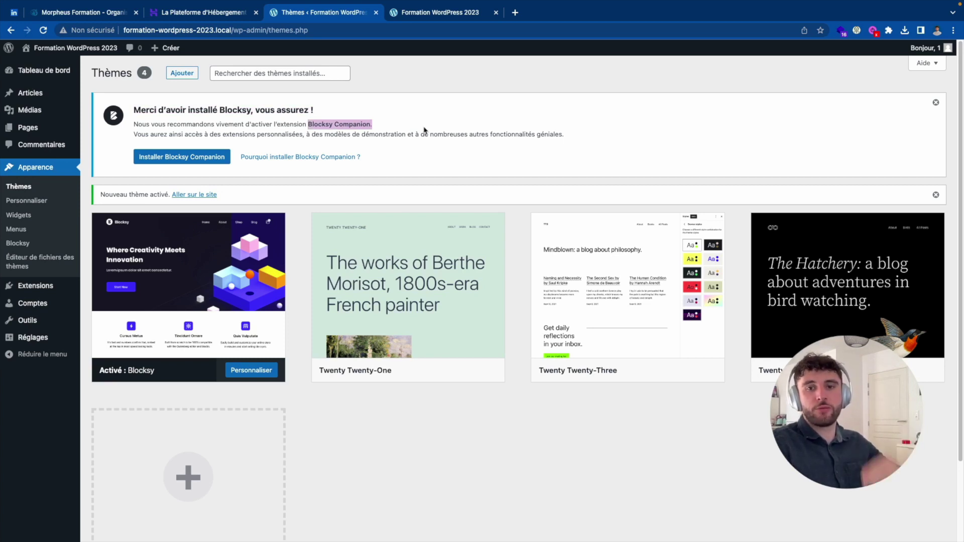
scroll(233, 152, "down", 1)
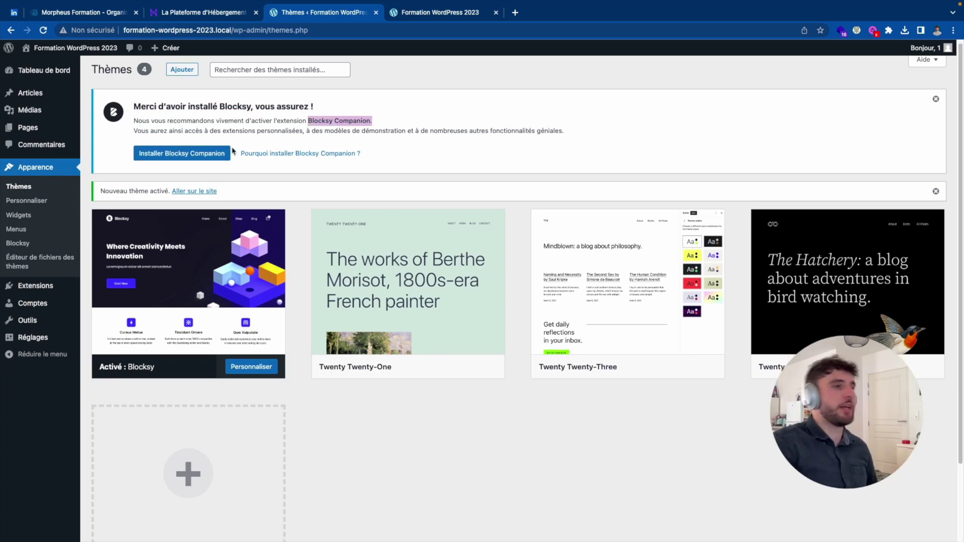
scroll(233, 151, "down", 2)
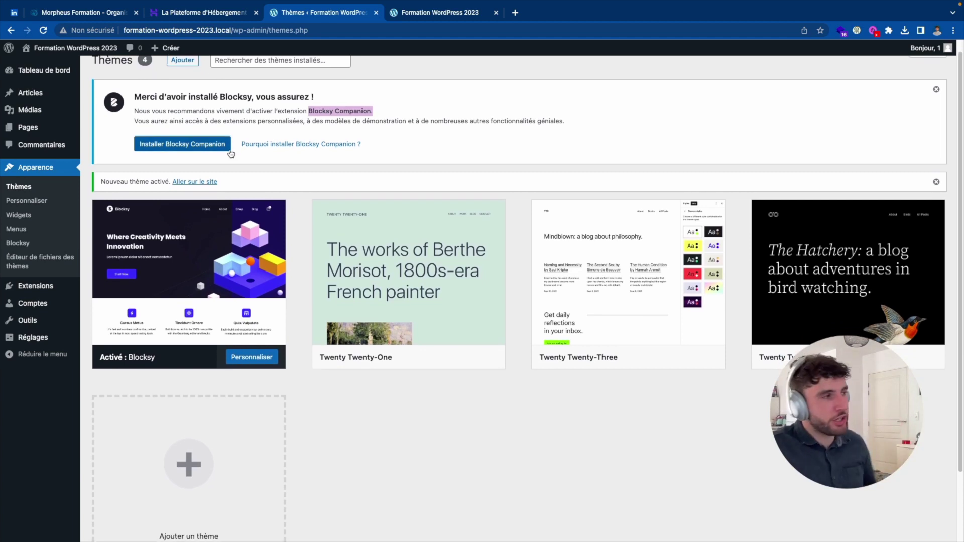
scroll(226, 152, "up", 2)
left_click(226, 152)
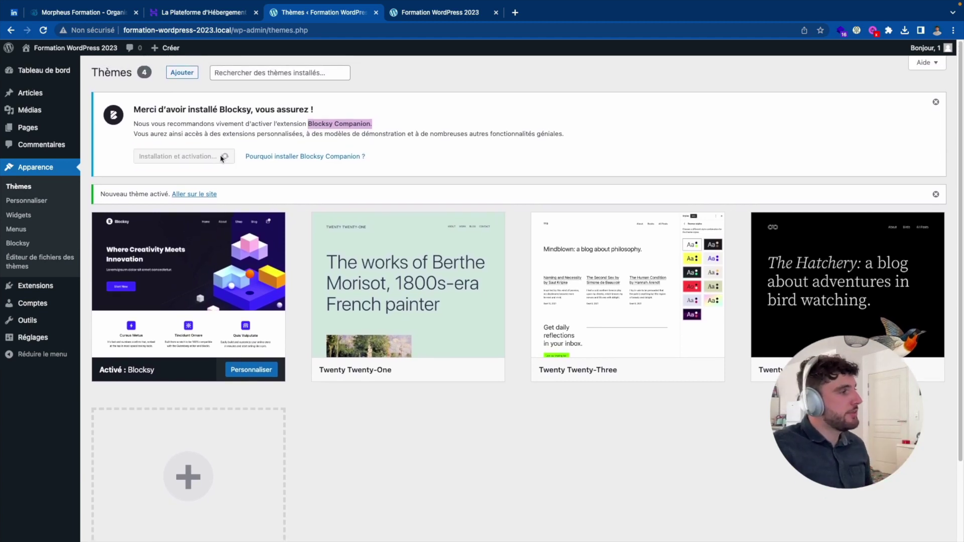
scroll(356, 157, "down", 1)
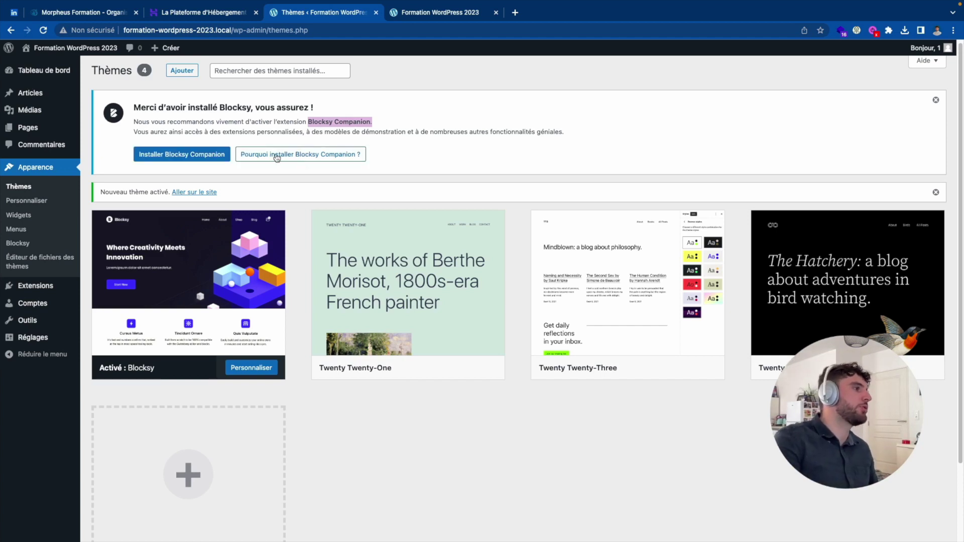
left_click(224, 155)
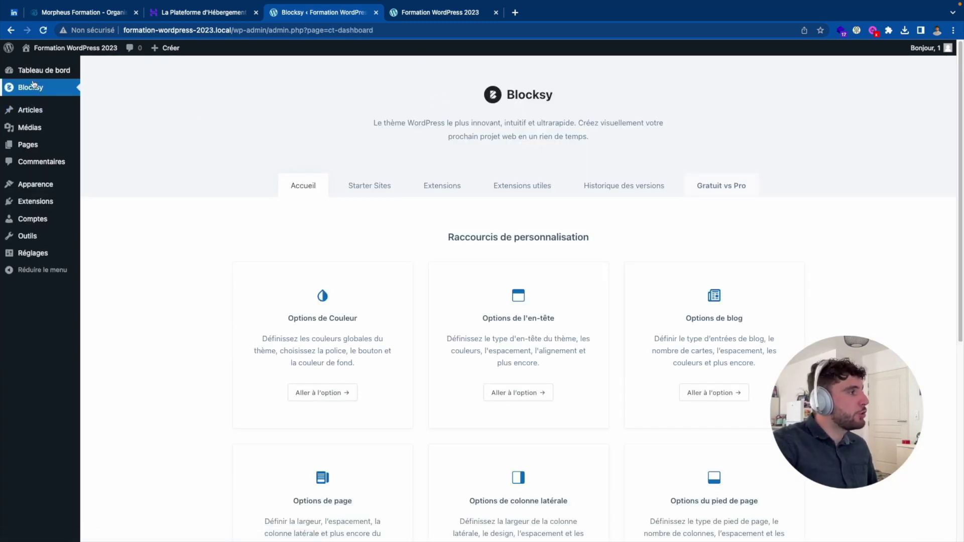
Look through Blocksy's customization shortcuts and its gallery of importable starter sites.
scroll(31, 94, "down", 1)
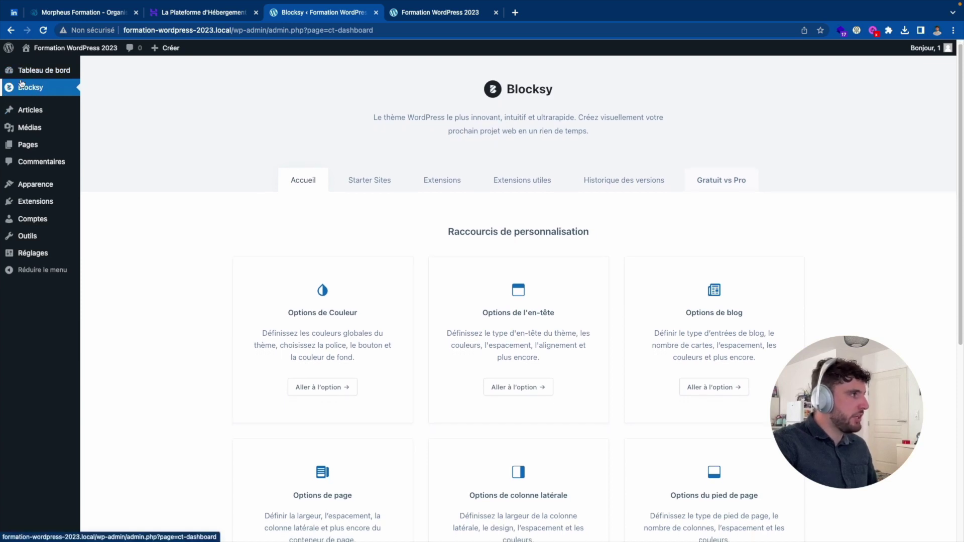
scroll(21, 92, "down", 1)
scroll(351, 126, "down", 1)
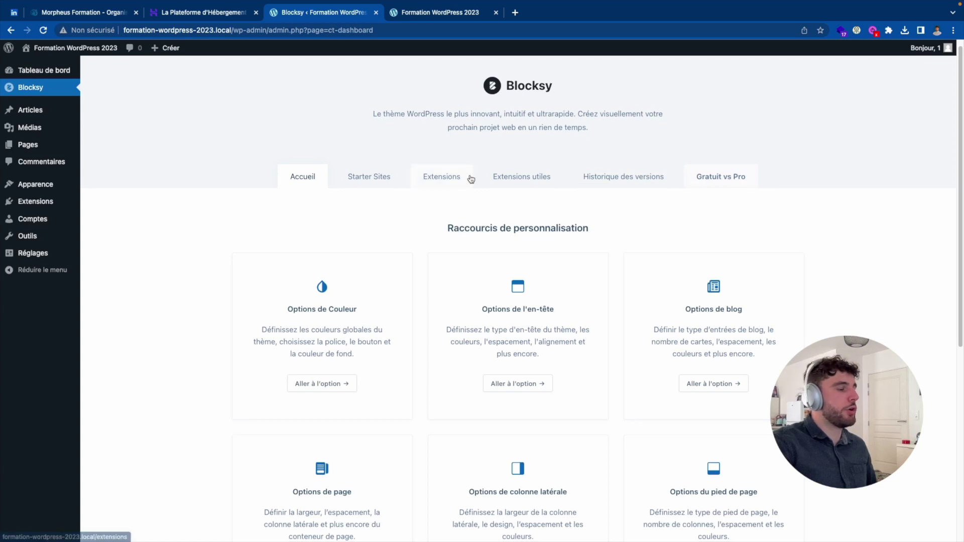
scroll(452, 178, "down", 3)
scroll(452, 179, "up", 1)
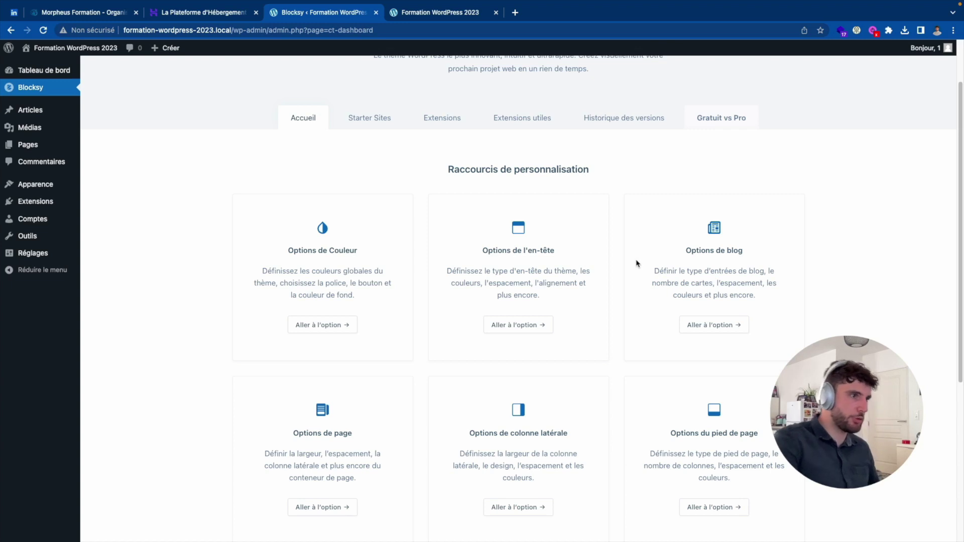
scroll(725, 236, "down", 1)
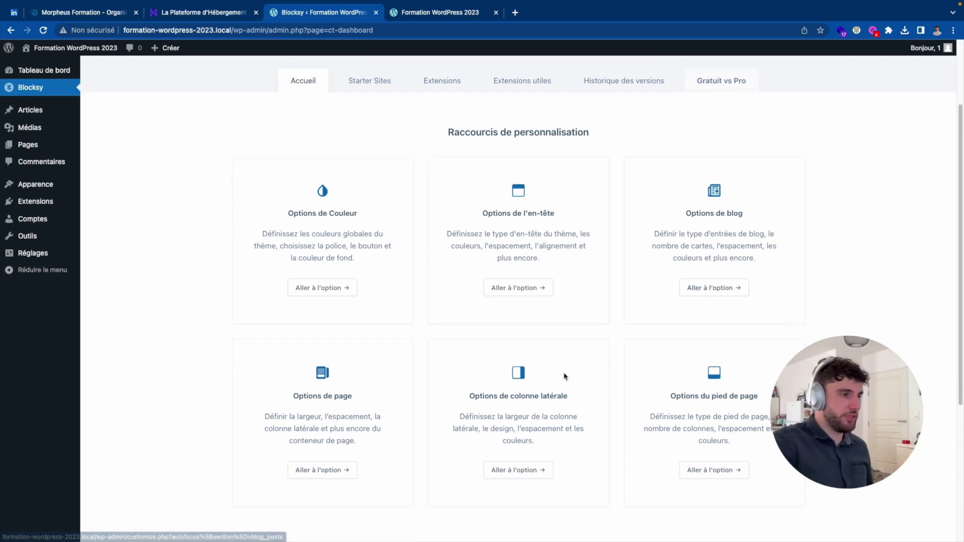
scroll(533, 355, "up", 3)
left_click(373, 186)
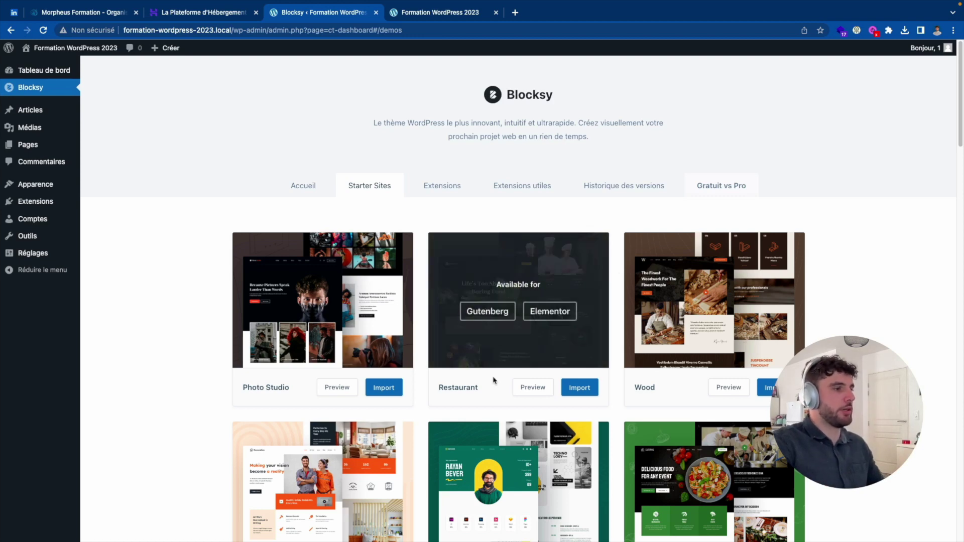
scroll(501, 370, "down", 2)
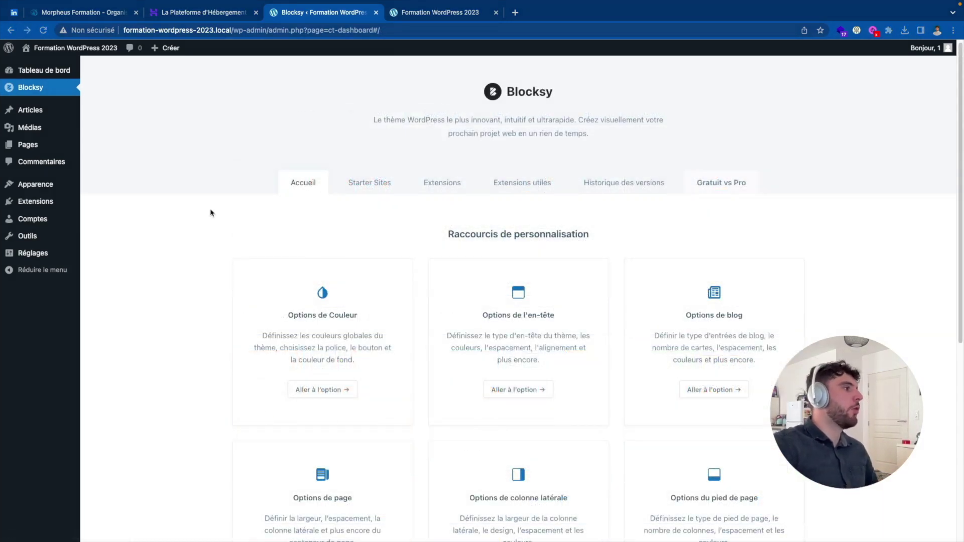
Find Solid Security in the plugin directory with the search term ithemes, install it and activate it.
left_click(25, 202)
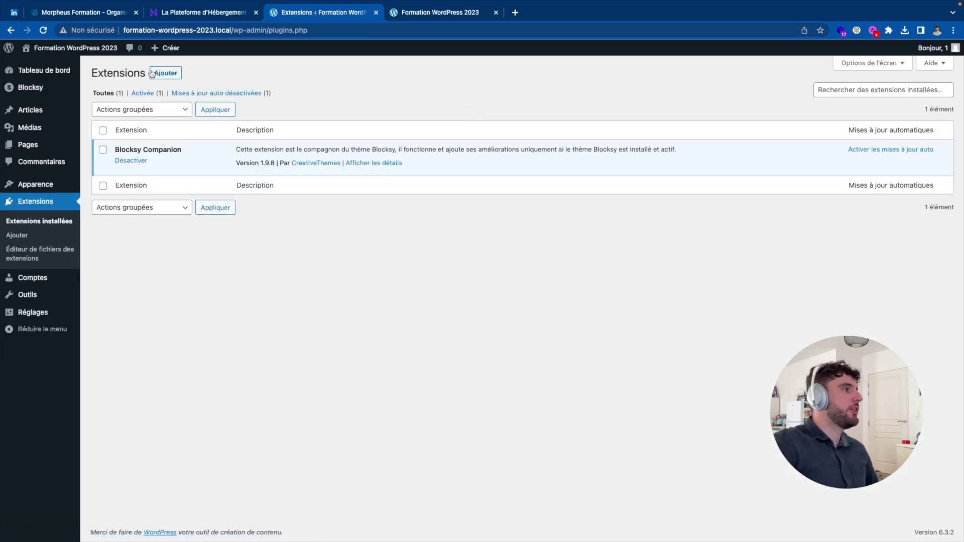
left_click(153, 74)
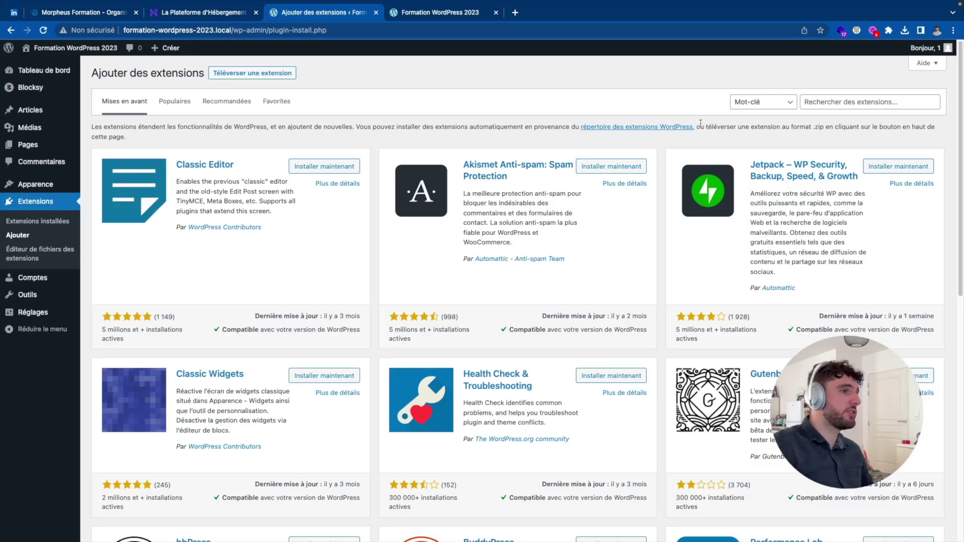
left_click(810, 103)
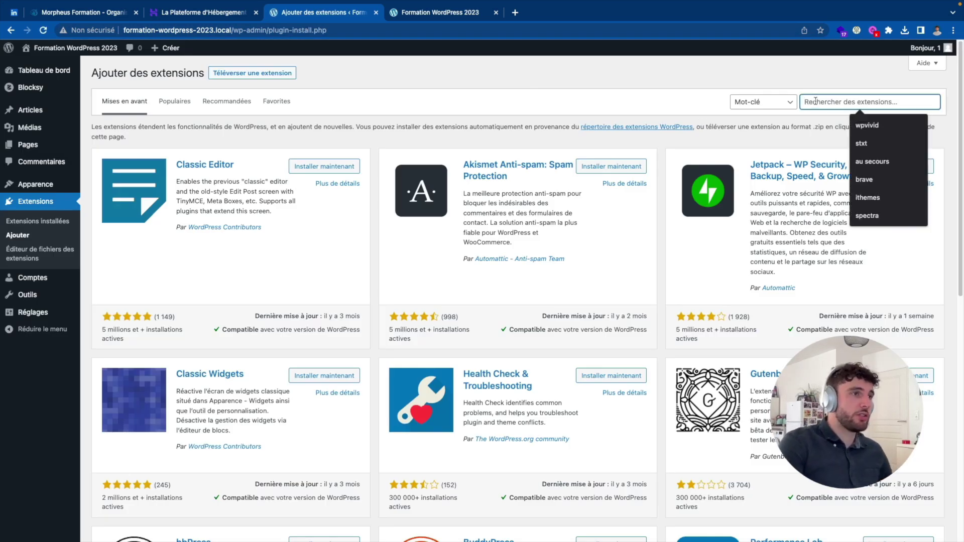
left_click(861, 197)
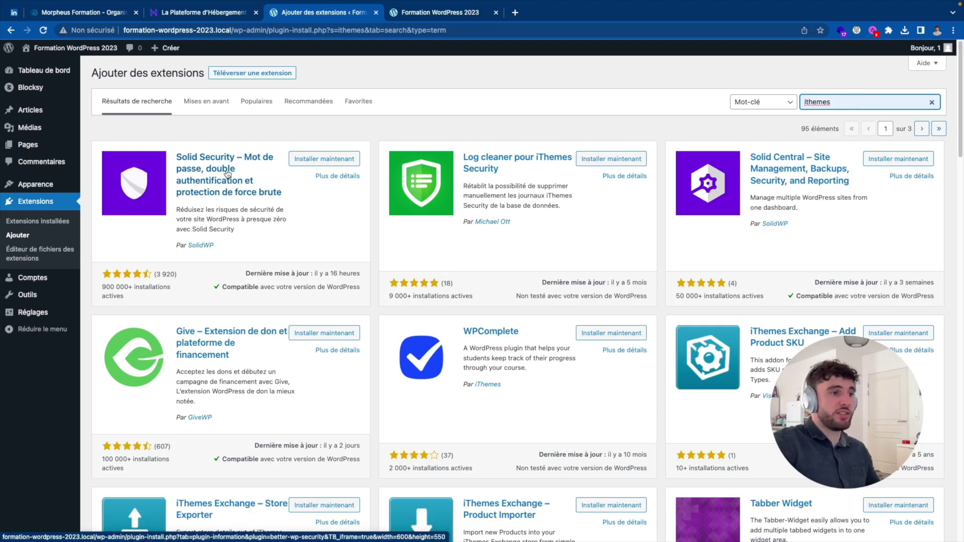
left_click(328, 161)
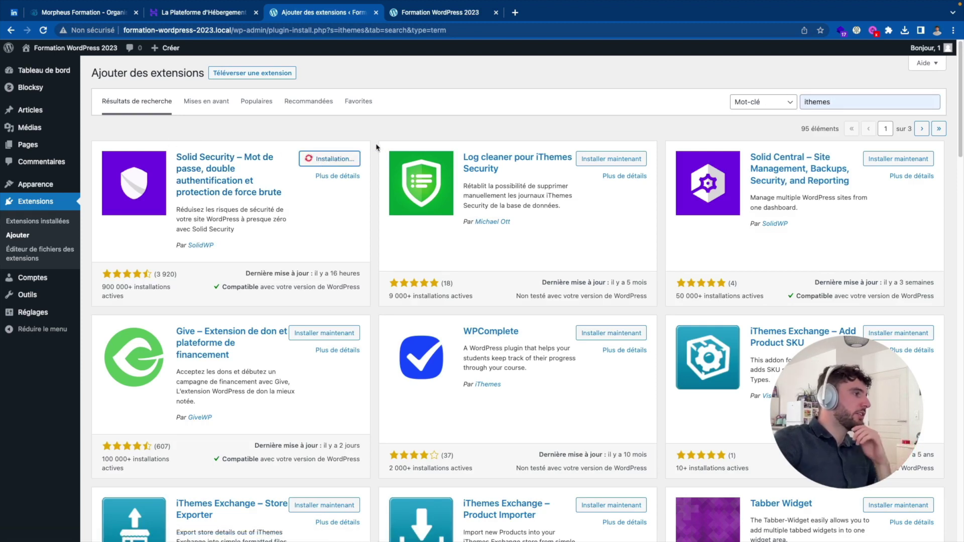
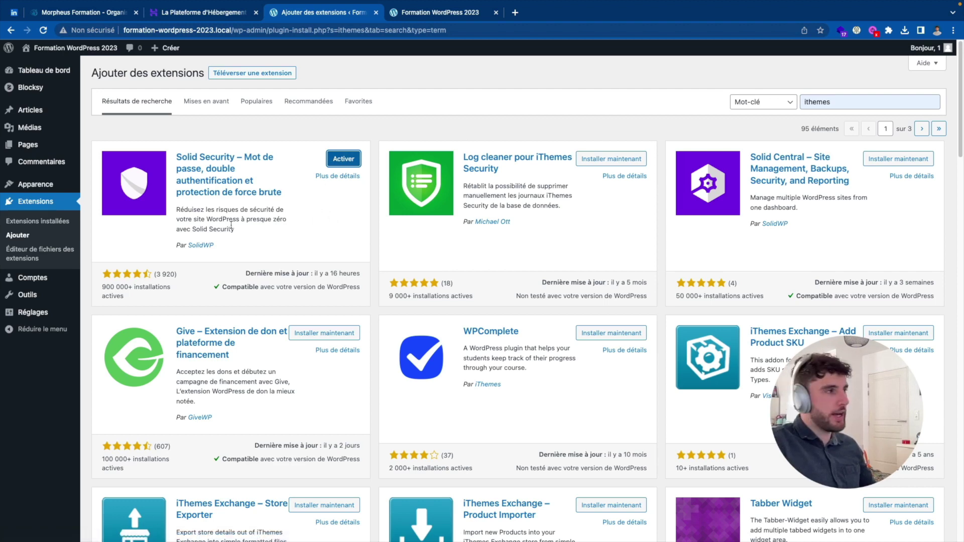
left_click(352, 160)
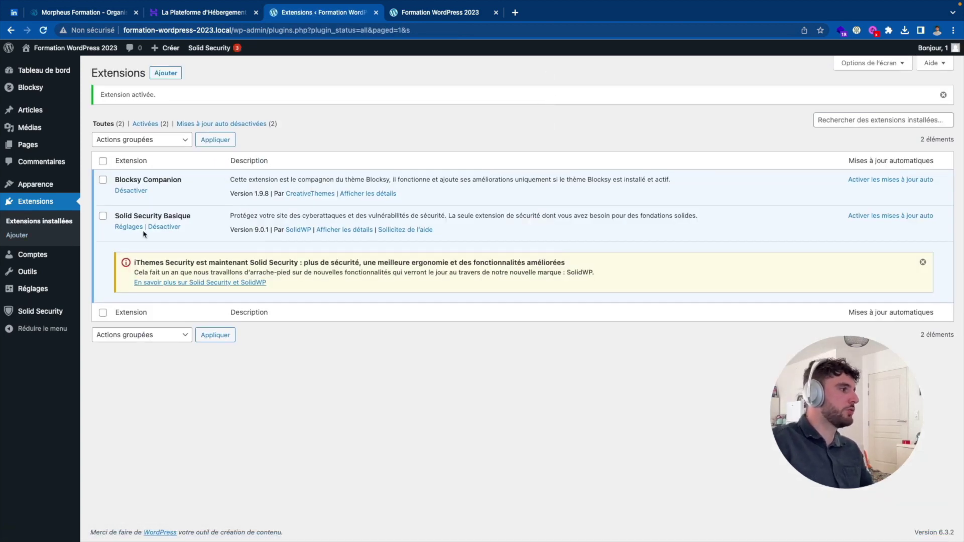
Open the Solid Security settings and view the site type choices in its setup wizard.
left_click_drag(134, 262, 327, 262)
left_click(148, 239)
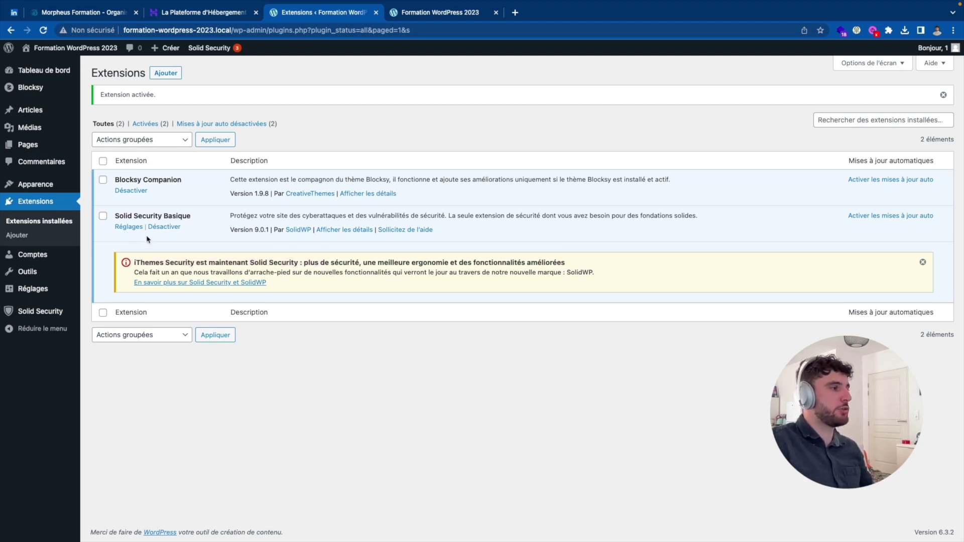
left_click(129, 226)
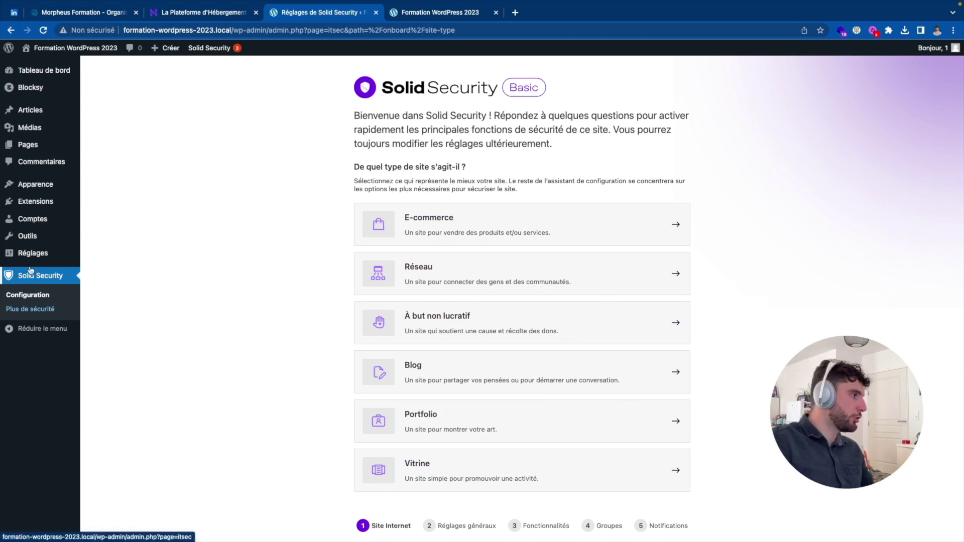
Search the plugins available to add for wpvivid, look over the matching plugins, and clear the search.
left_click(38, 199)
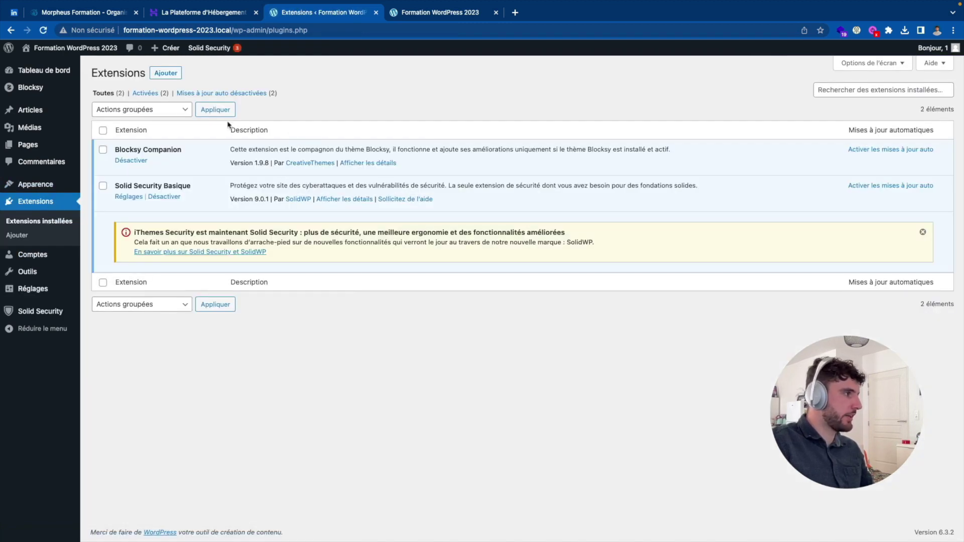
left_click(165, 75)
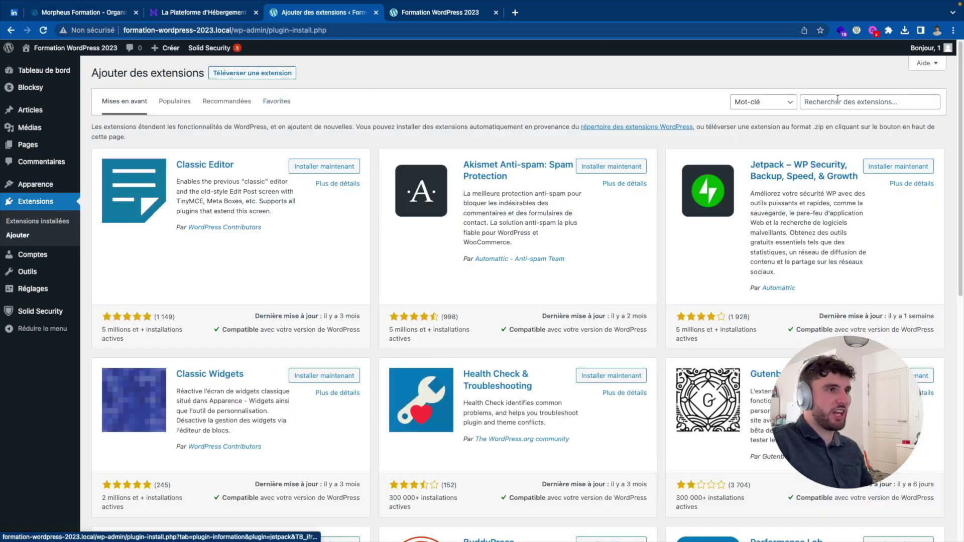
left_click(836, 98)
left_click(822, 90)
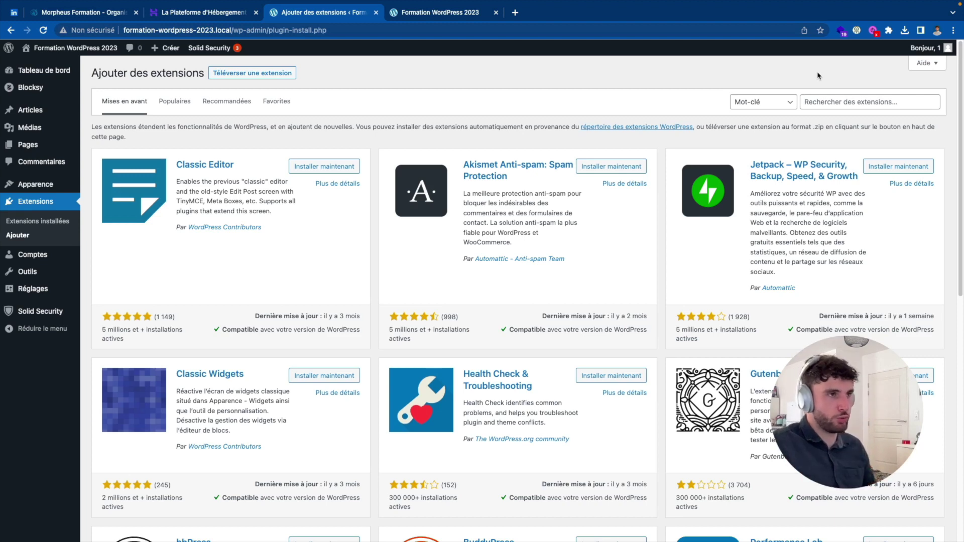
left_click(813, 99)
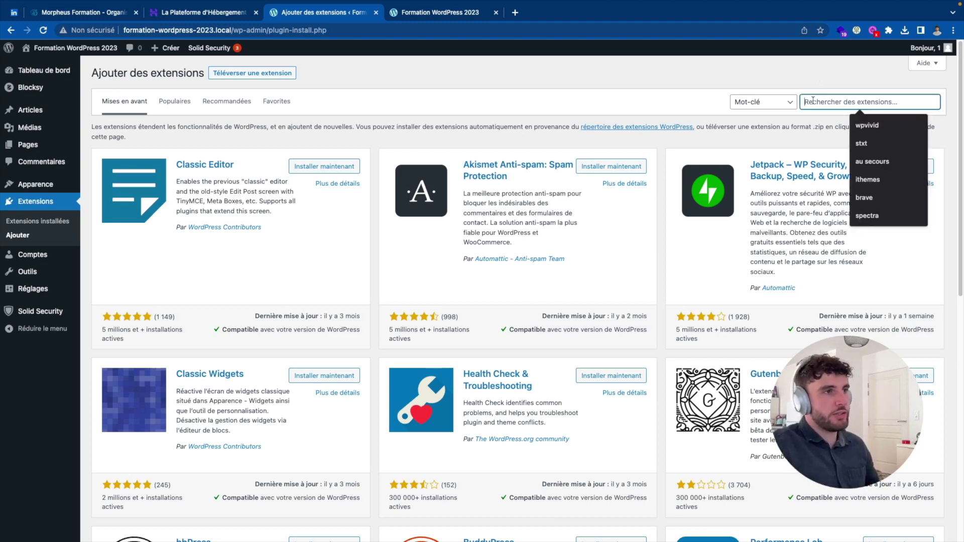
type("wp")
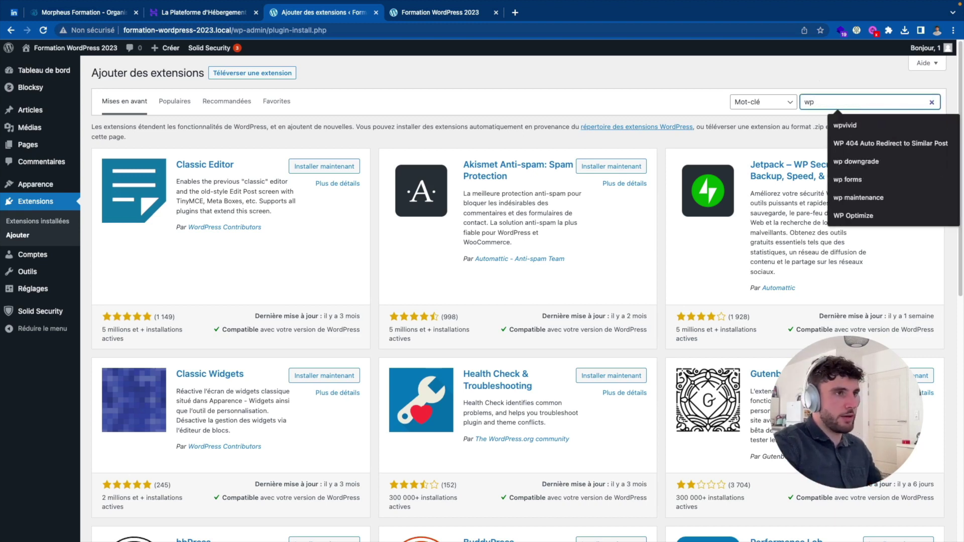
key("Return")
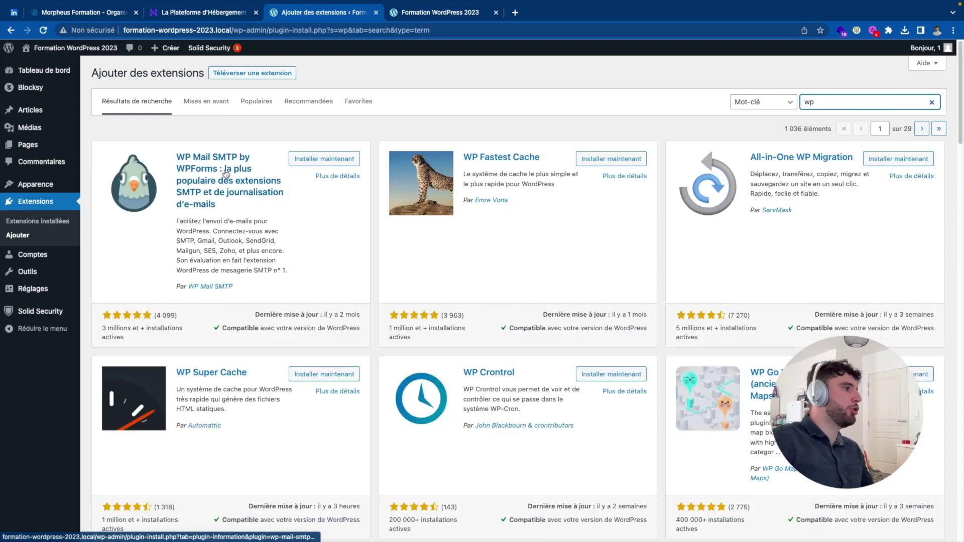
type("vivid")
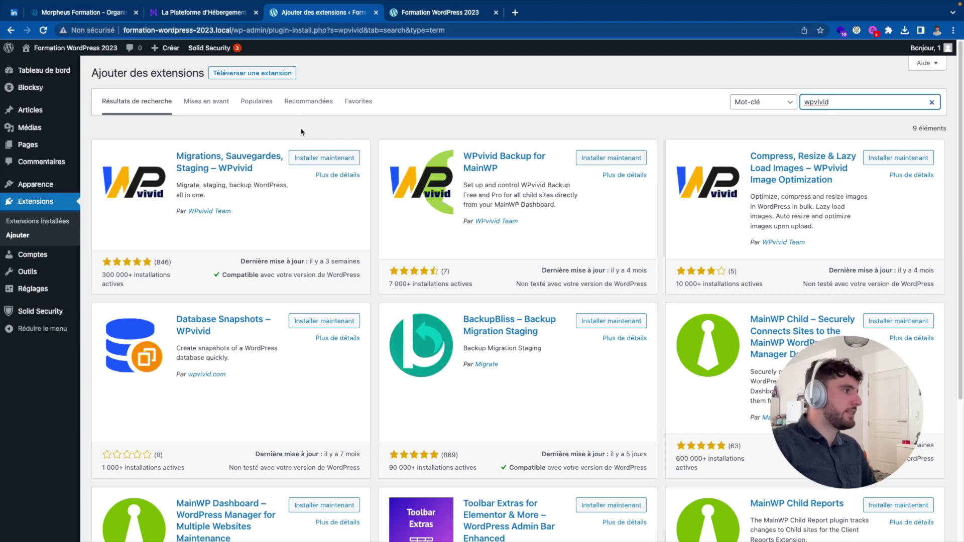
scroll(766, 118, "down", 1)
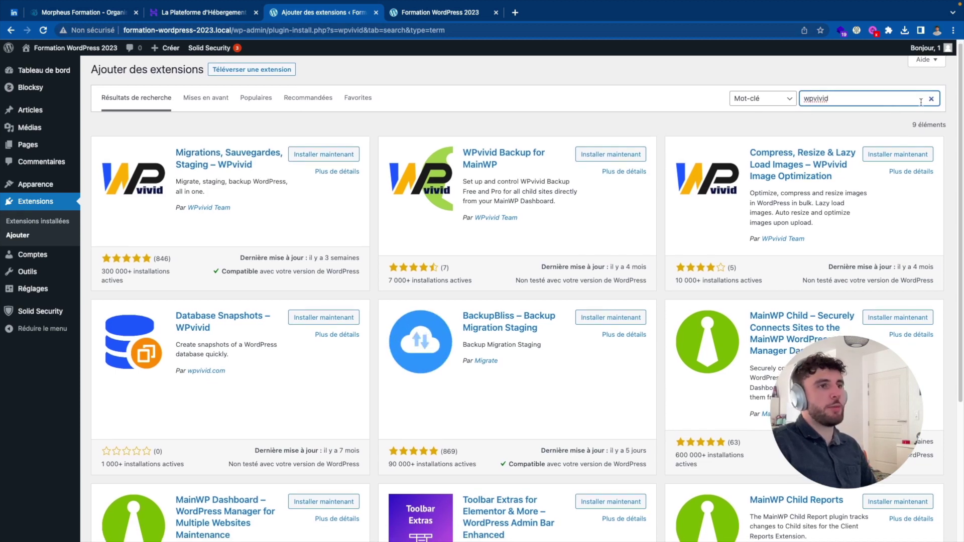
left_click(930, 98)
left_click(880, 99)
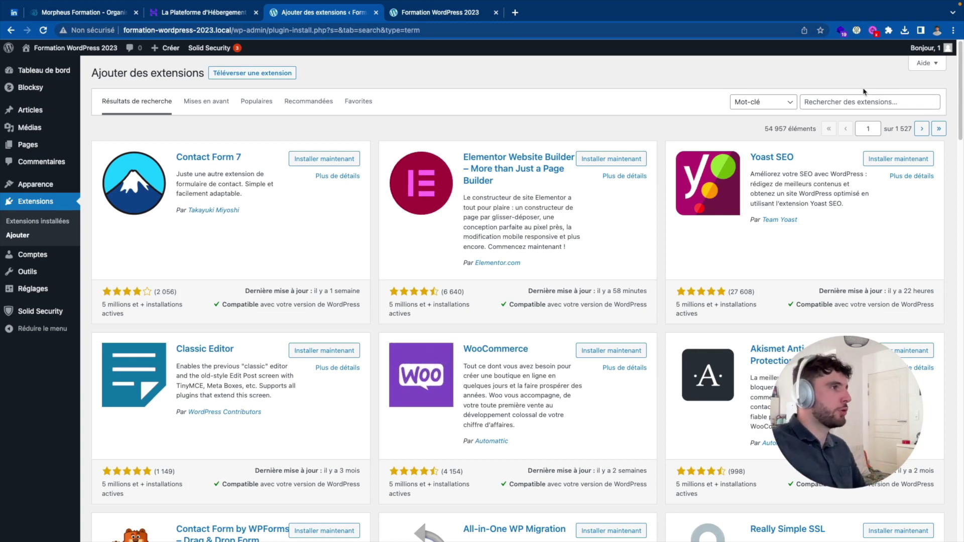
Search Google in a new tab for "formation wordpress à metz" and examine the sponsored and organic results.
left_click(514, 12)
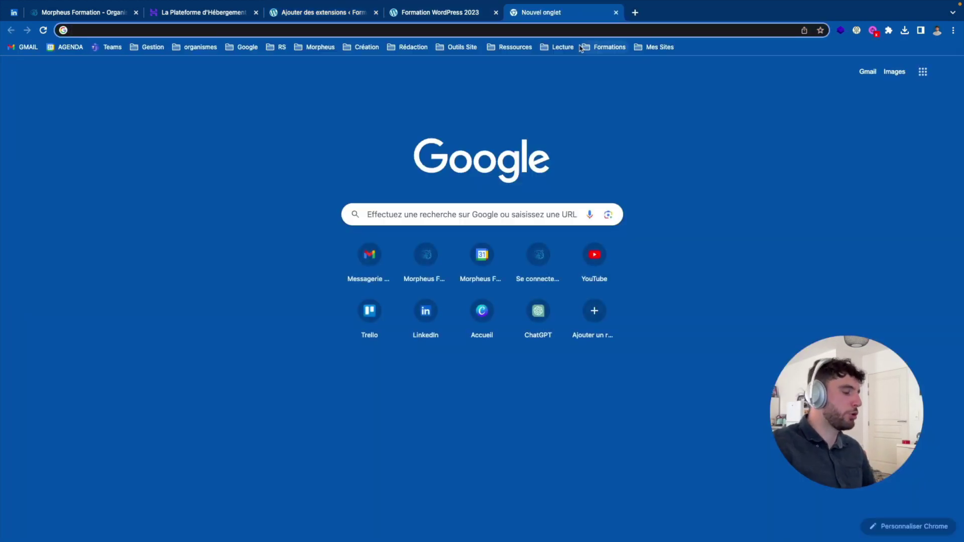
type("formation wordpress à metz")
key("Return")
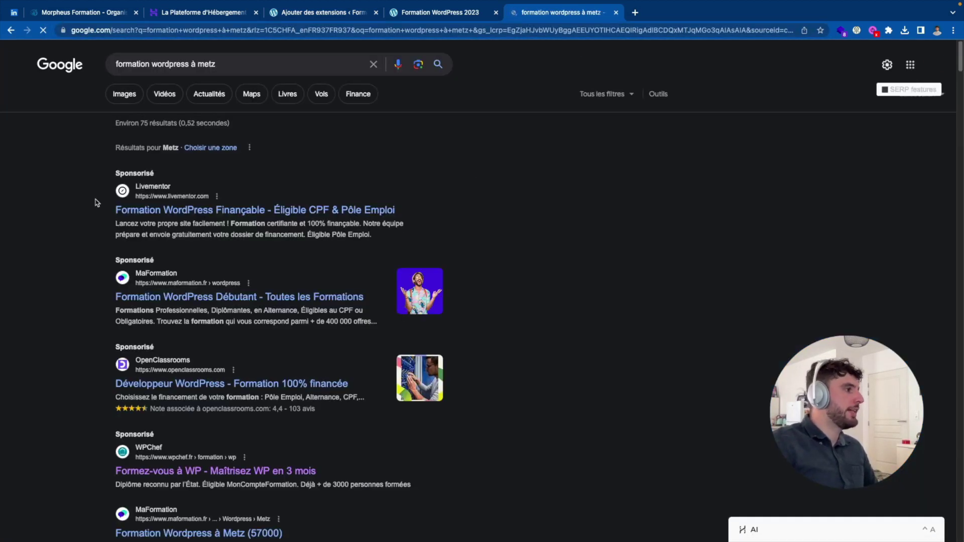
left_click_drag(115, 175, 189, 178)
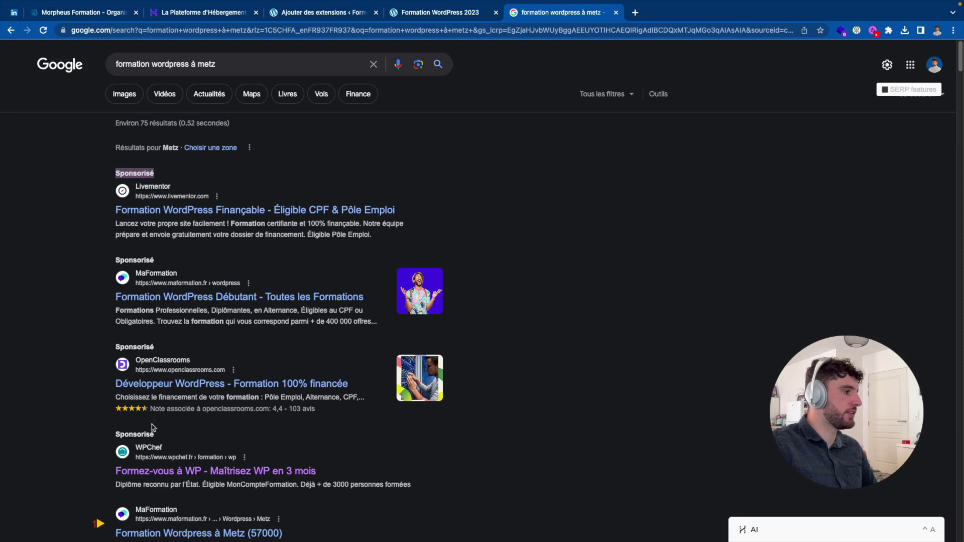
scroll(468, 269, "down", 1)
scroll(782, 266, "down", 1)
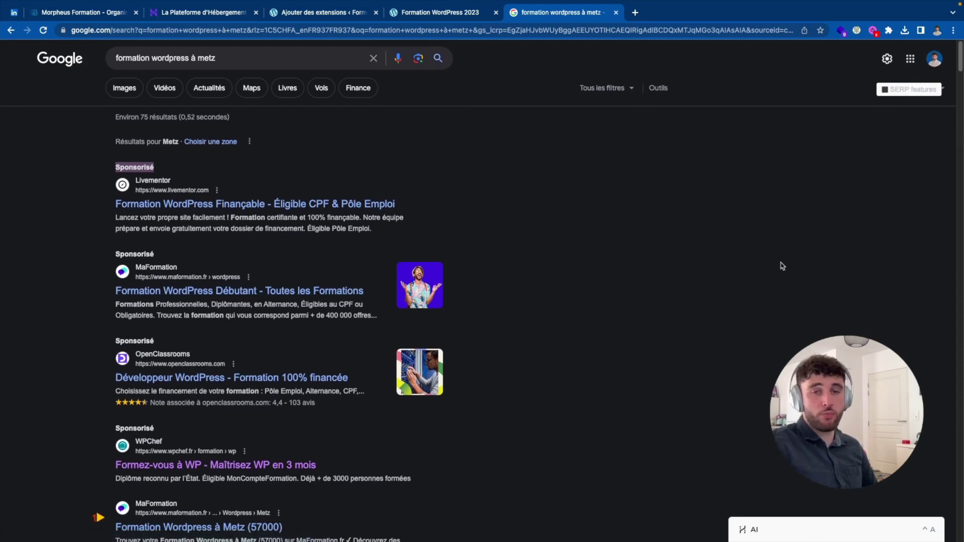
scroll(668, 228, "down", 4)
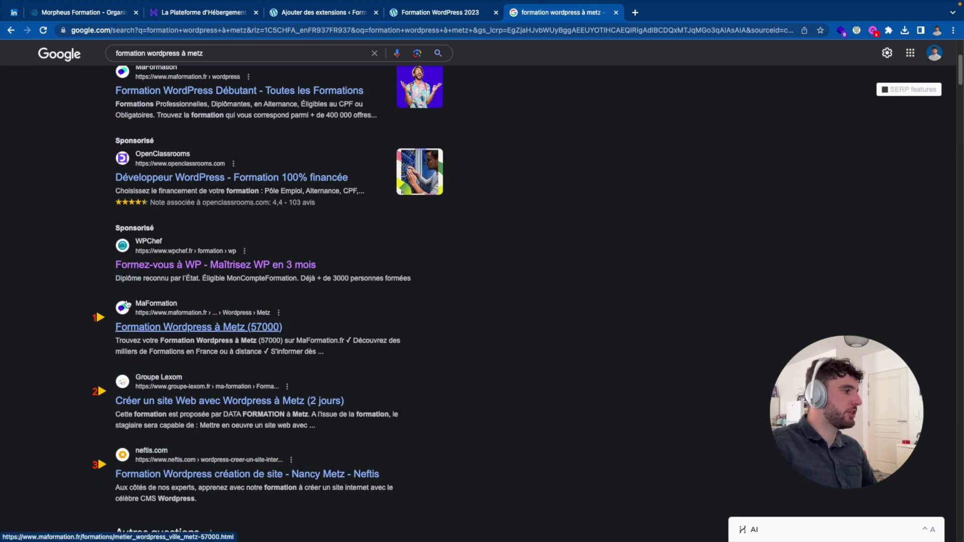
Examine the organic Google results and related questions for WordPress training in Metz, including the Morpheus Formation listing.
scroll(303, 409, "down", 7)
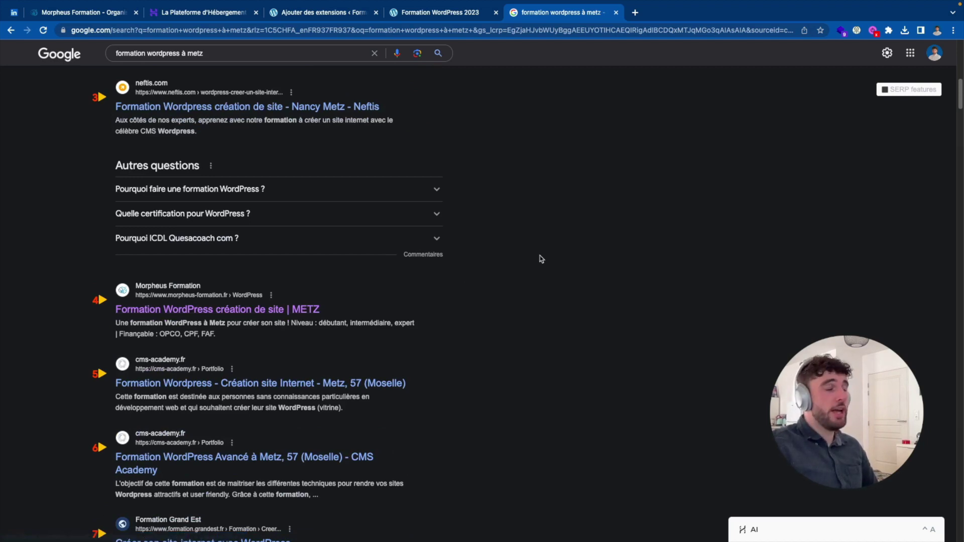
scroll(526, 259, "up", 4)
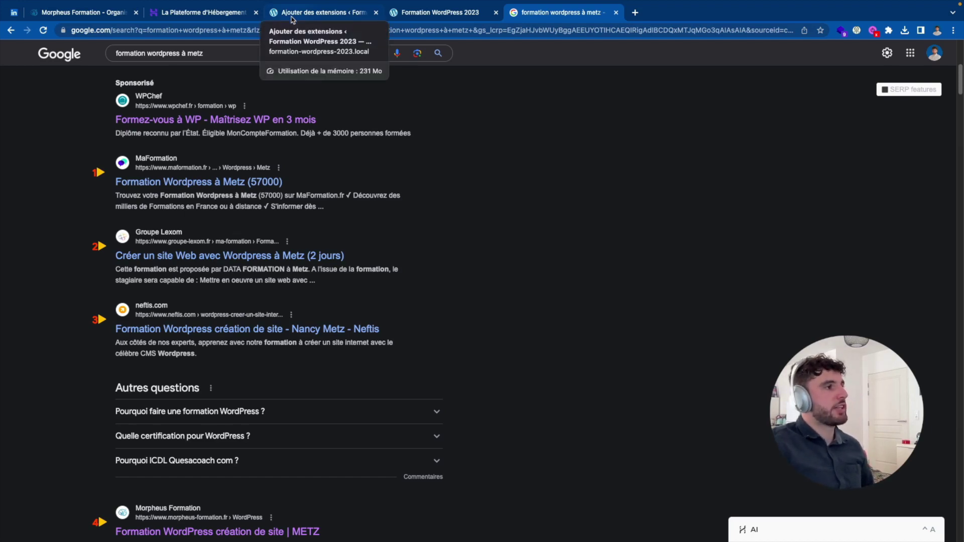
Return to the plugin directory, then install and activate the Yoast SEO extension.
left_click(317, 15)
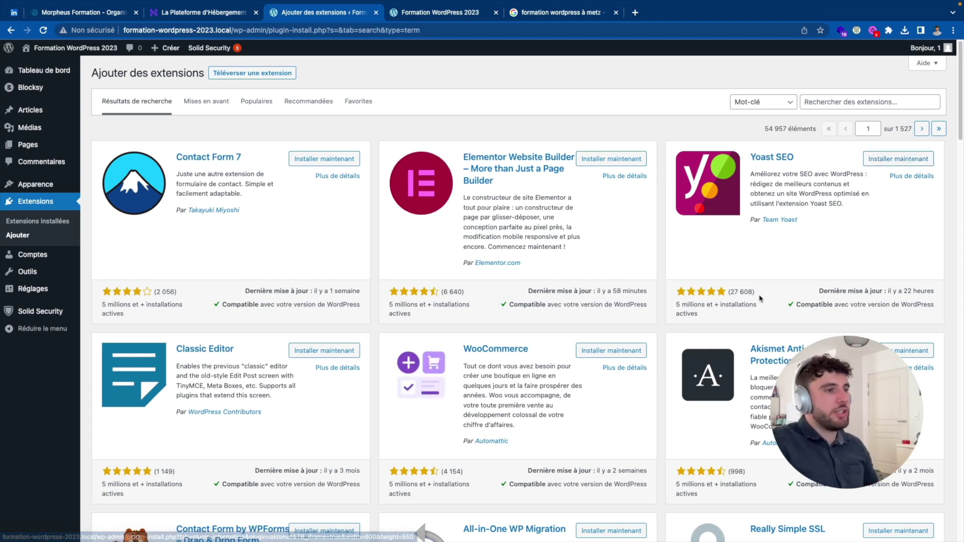
left_click_drag(726, 291, 784, 294)
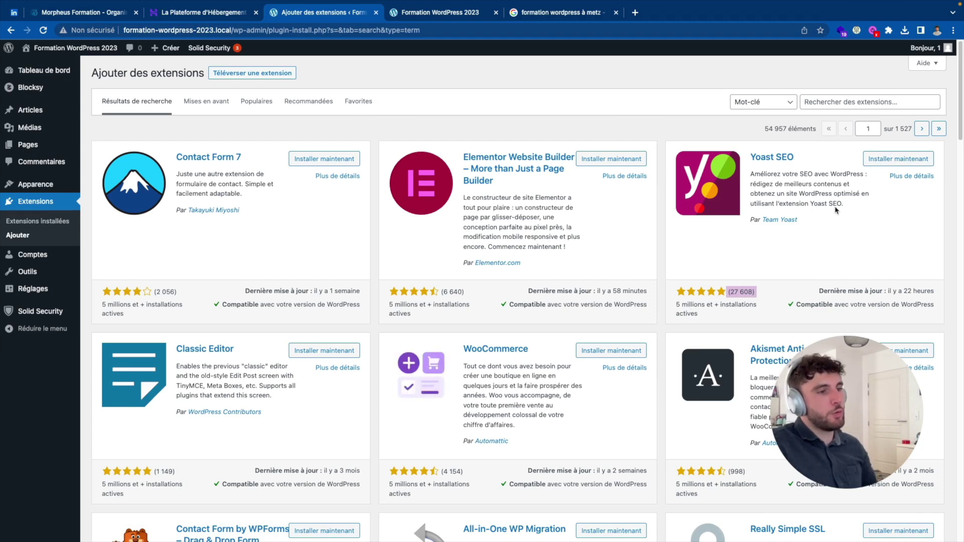
left_click(898, 157)
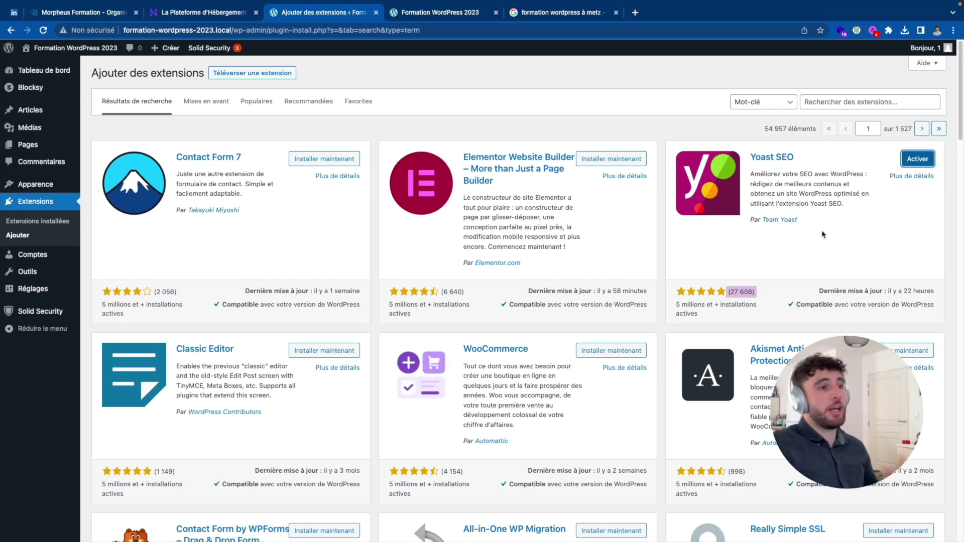
left_click(714, 171)
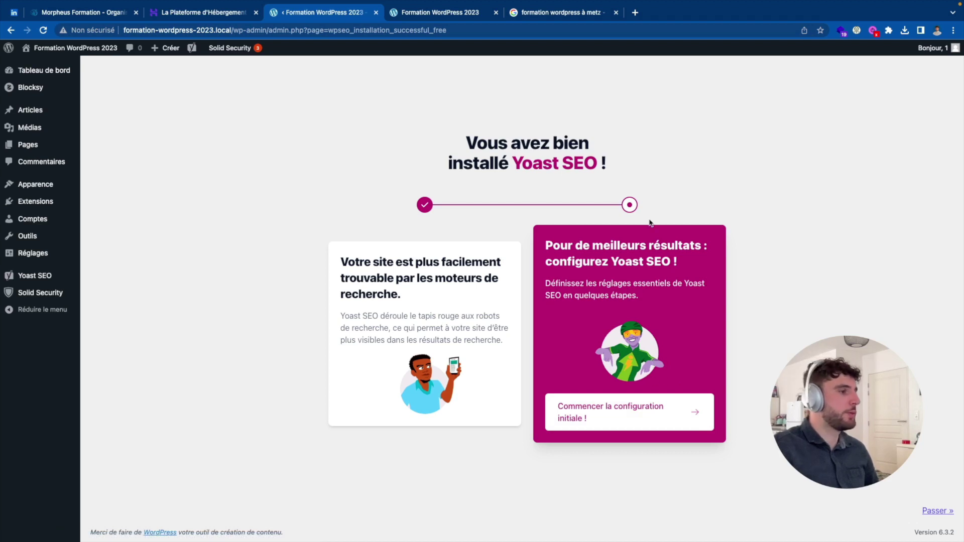
Open the list of all articles and examine the Yoast SEO indicators for the "Hello world!" article.
mouse_move(55, 123)
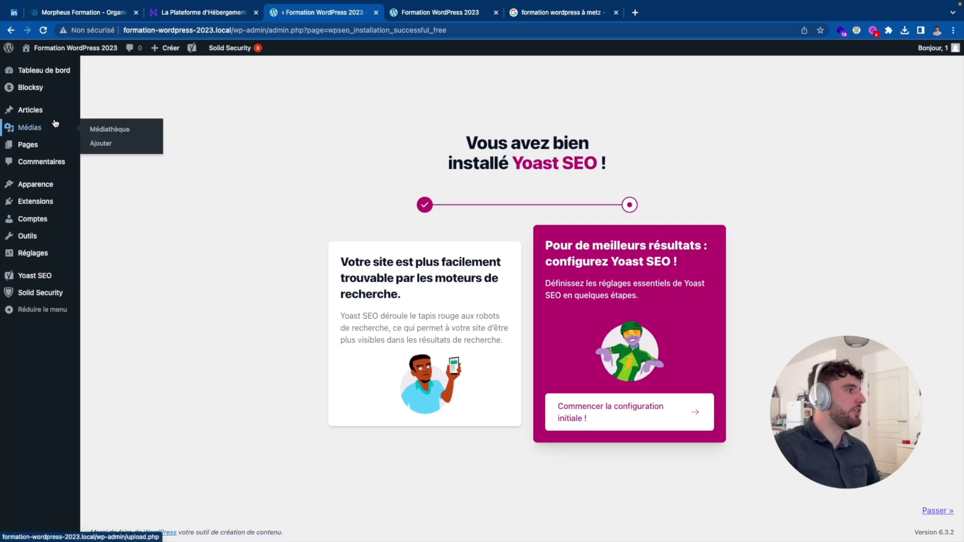
left_click(123, 110)
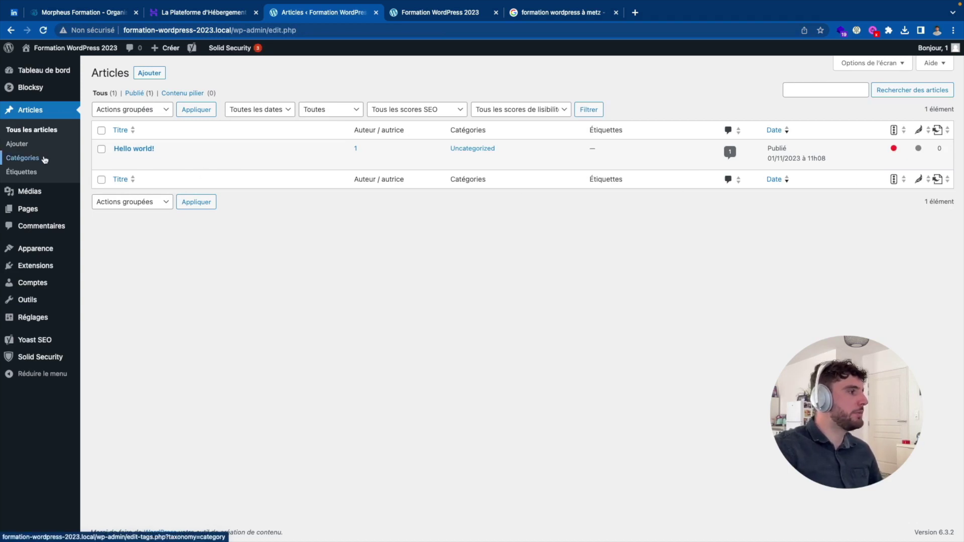
mouse_move(55, 279)
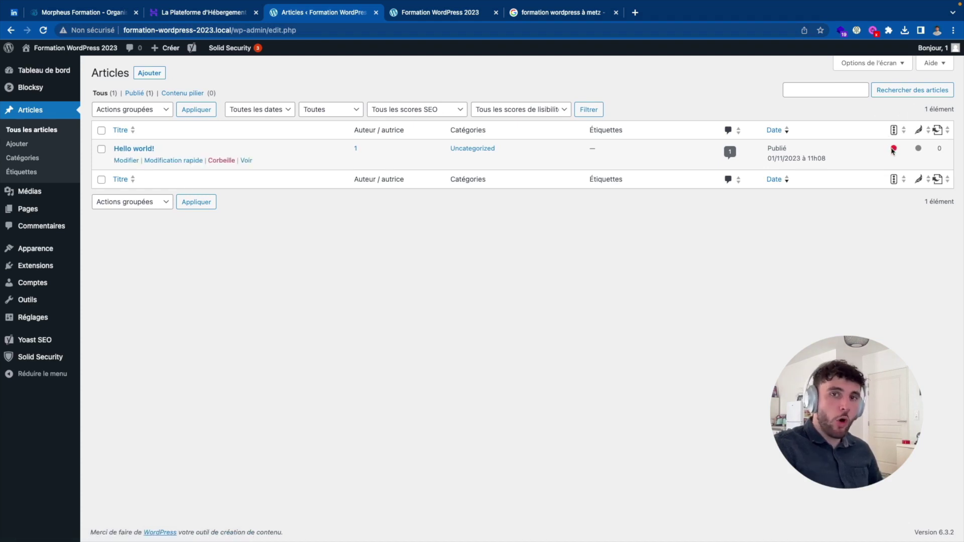
mouse_move(893, 151)
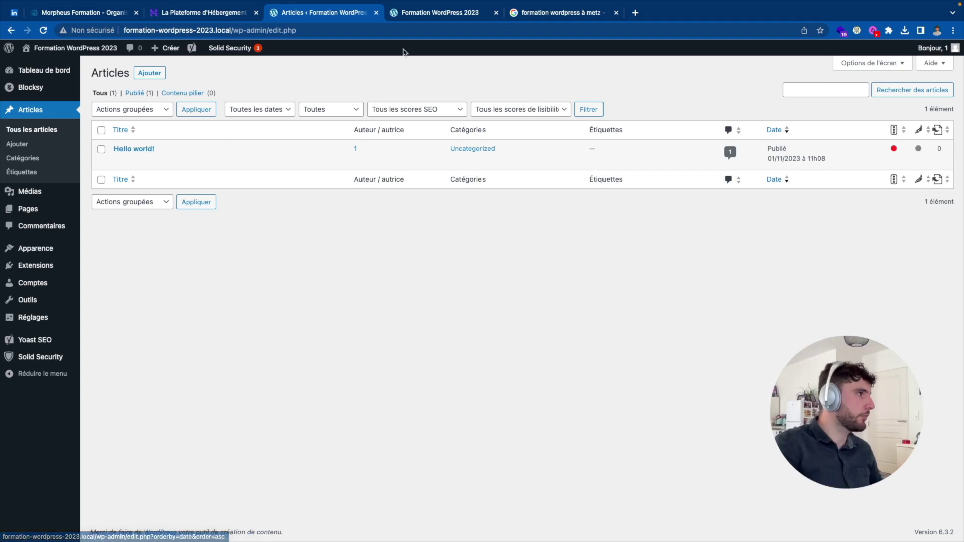
mouse_move(56, 346)
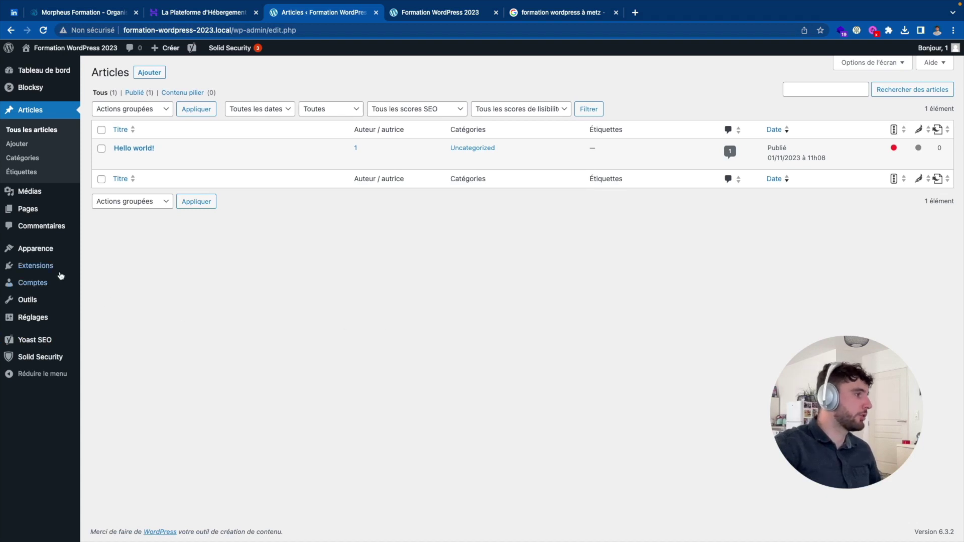
left_click(45, 266)
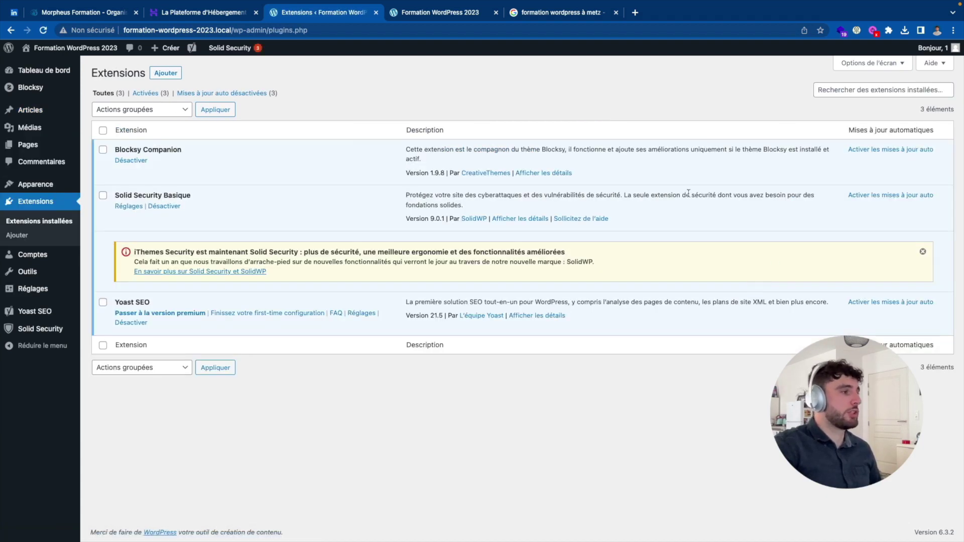
left_click(852, 90)
type("spectr")
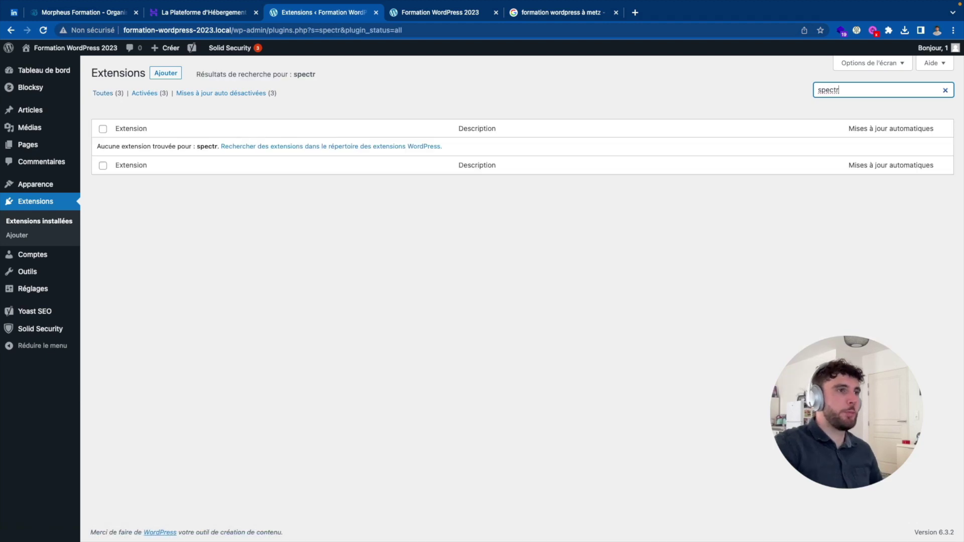
double_click(852, 92)
Find Spectra – WordPress Gutenberg Blocks in the plugin directory with the search term spectra, install it and activate it.
left_click(168, 73)
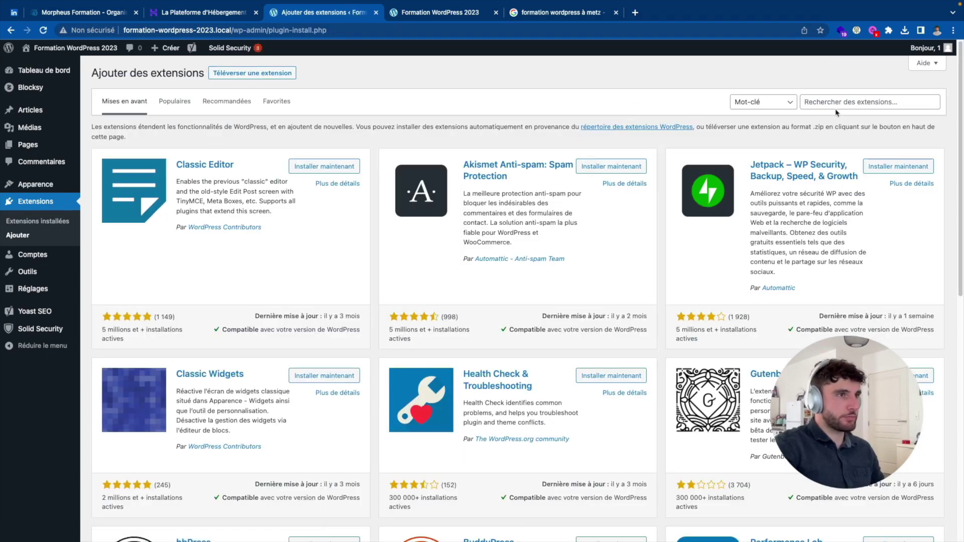
left_click(823, 102)
type("spect")
type("ra")
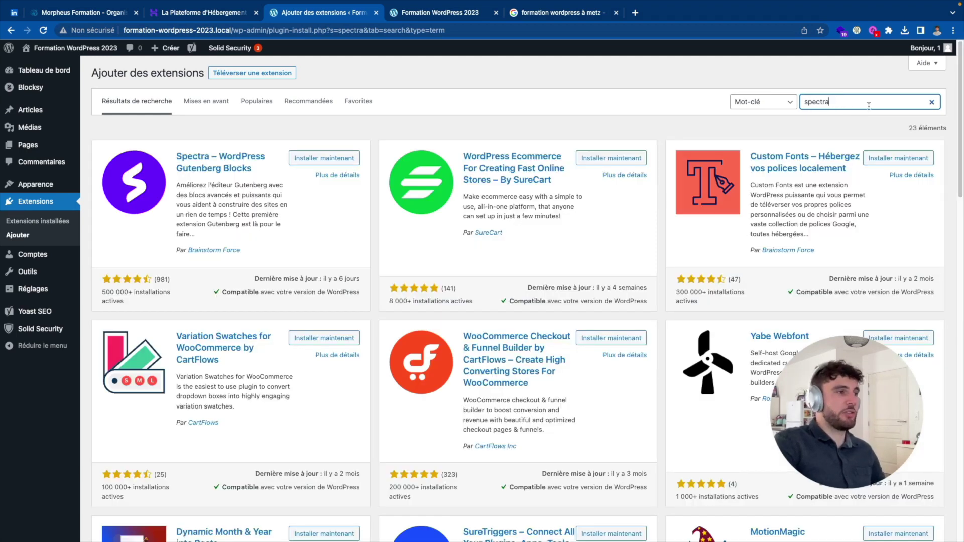
left_click(346, 154)
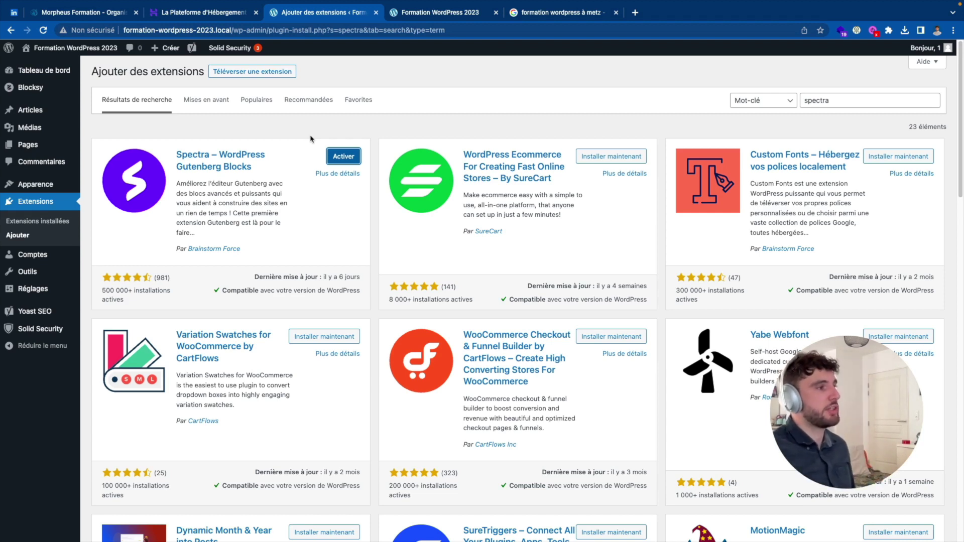
left_click(332, 160)
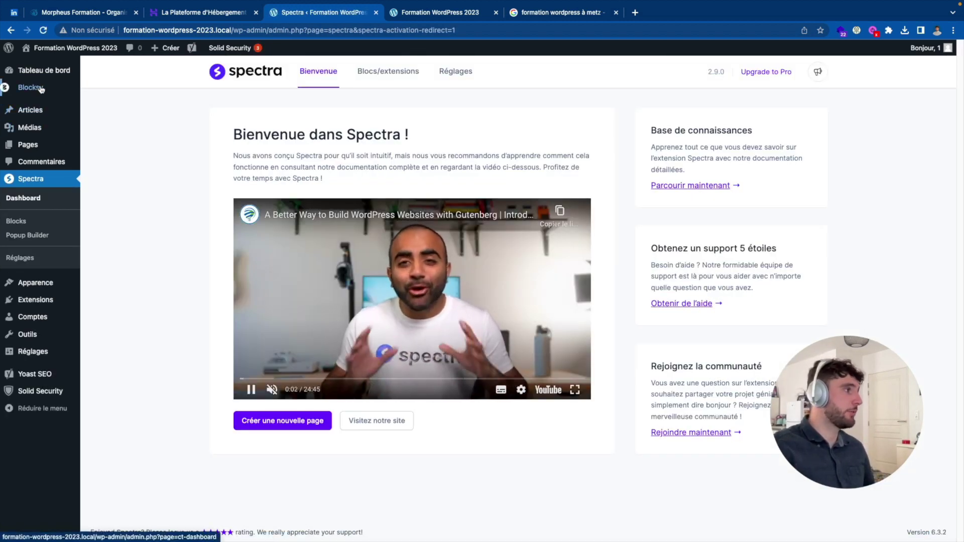
Create a new article, dismiss the block editor welcome guide, and title the article "Les nouveautés de ma formation".
left_click(44, 70)
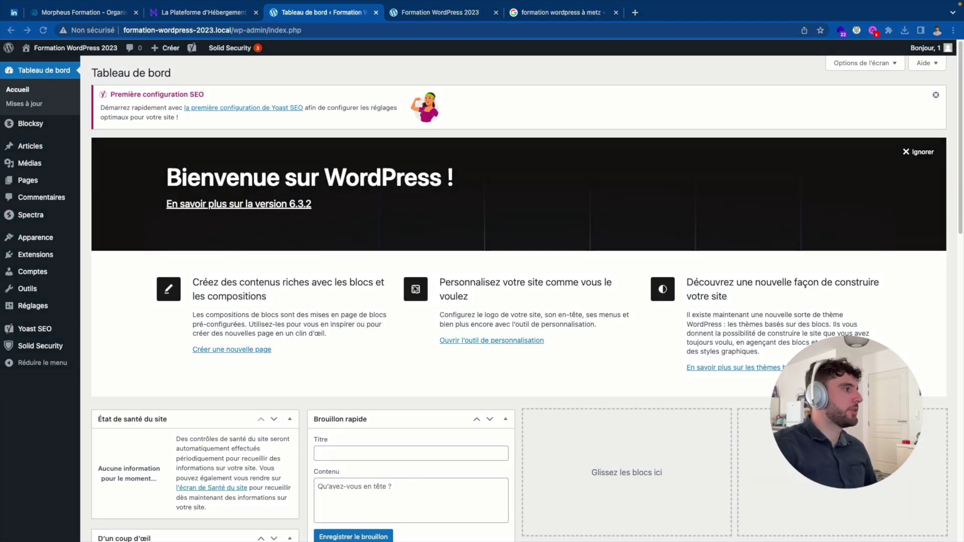
mouse_move(31, 148)
mouse_move(31, 188)
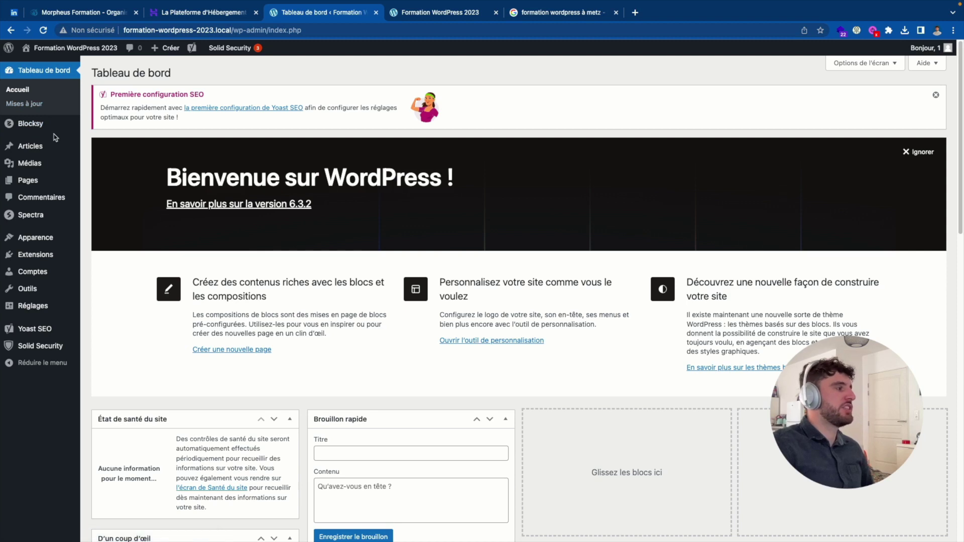
left_click(31, 146)
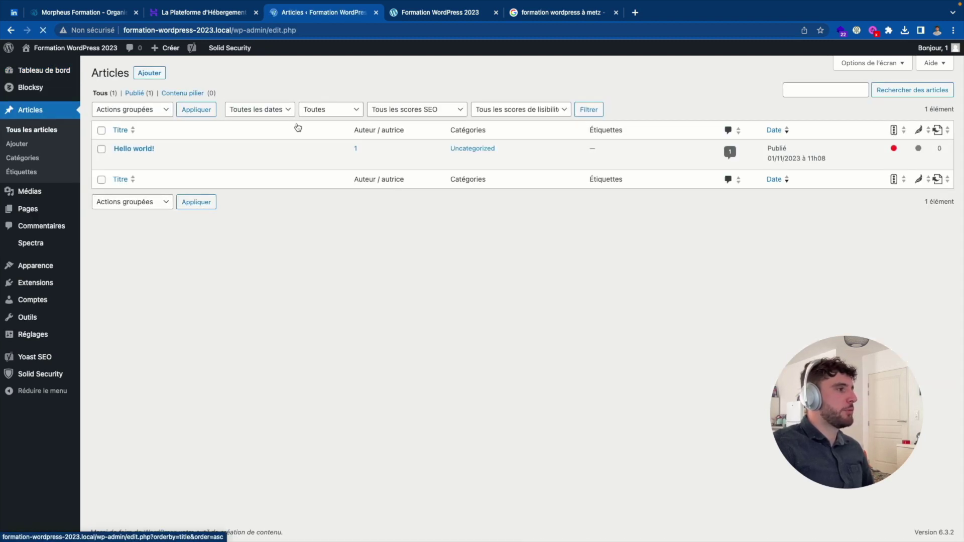
left_click(143, 74)
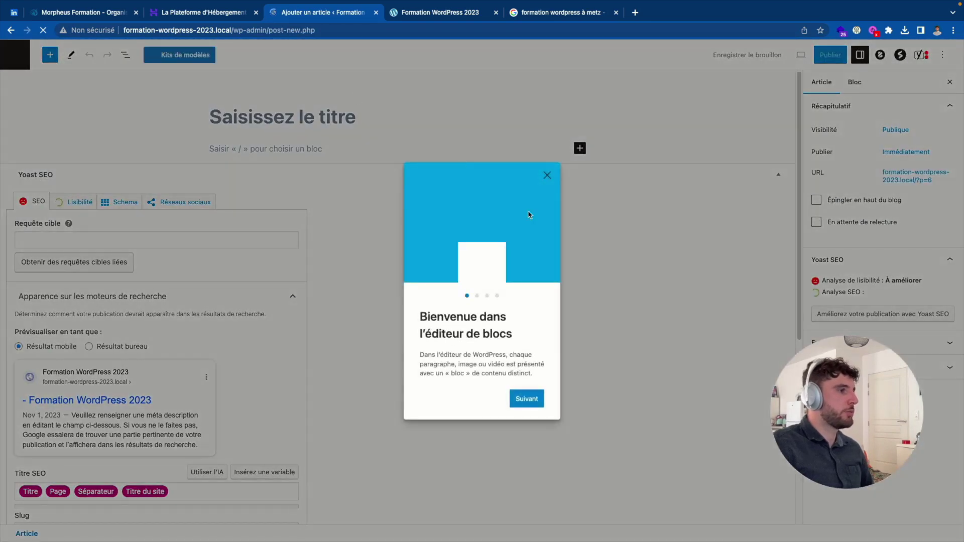
left_click(547, 176)
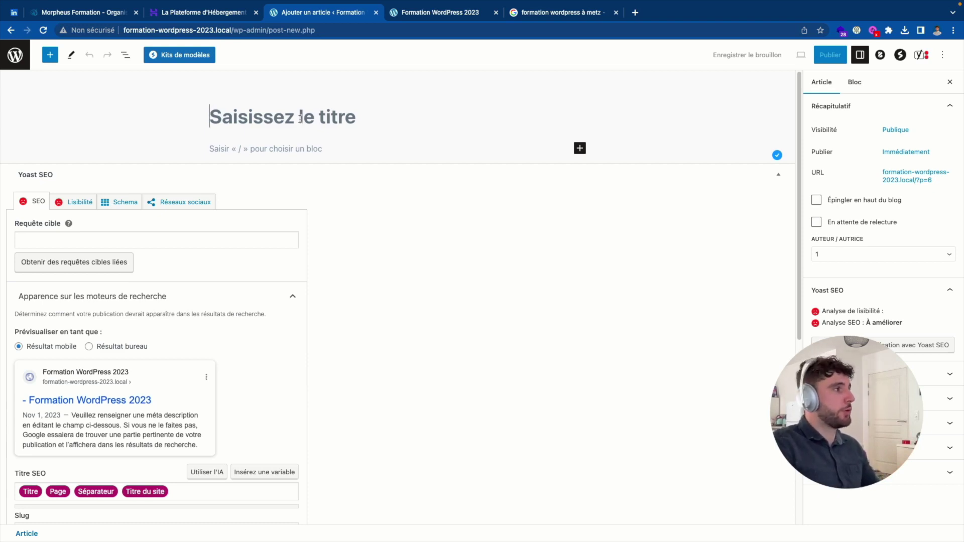
type("Les ")
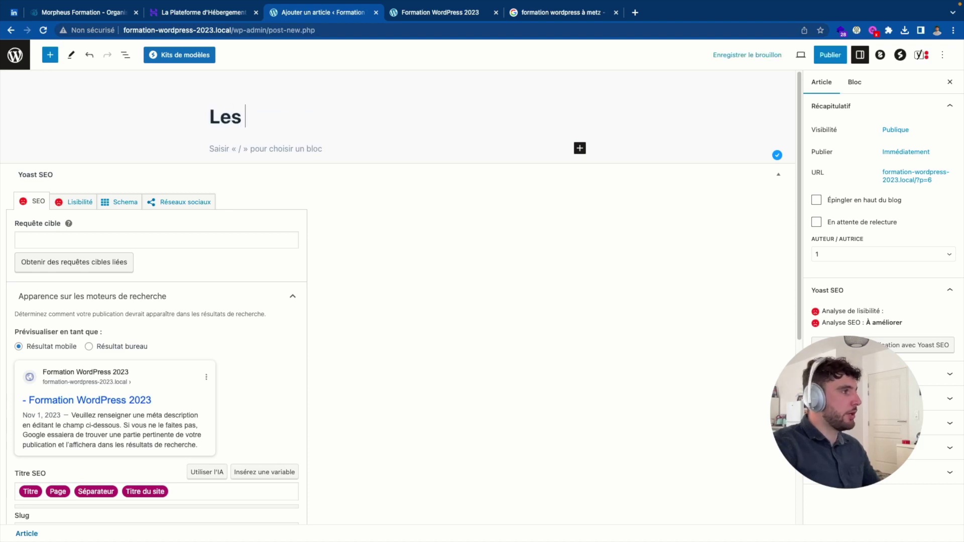
type("nouveautés de ma form")
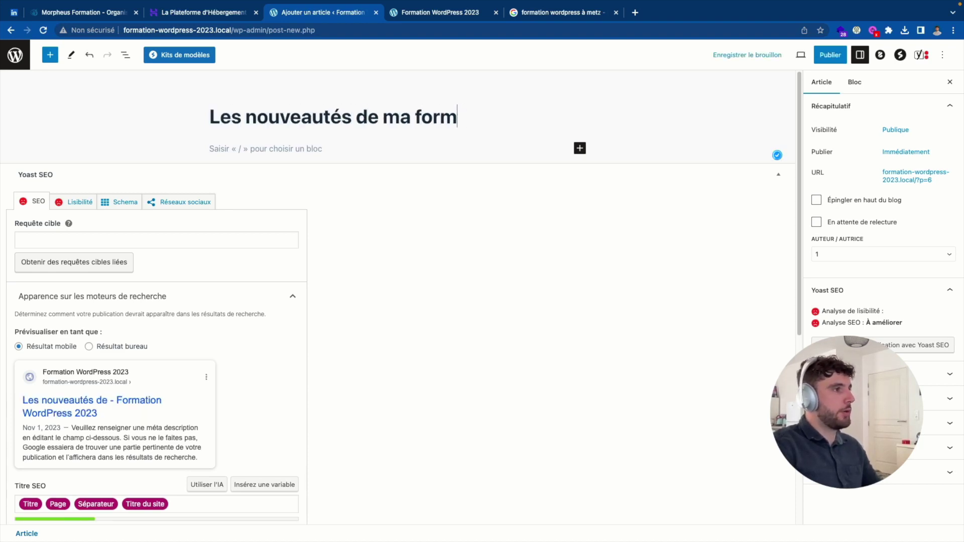
type("ation")
Add the placeholder paragraphs "ledkeodkzodkzd" and "ldeldelzd" to the article body and publish the article.
left_click(292, 147)
type("ledkeodkzodkzd")
key("Return")
type("ldeldelzd")
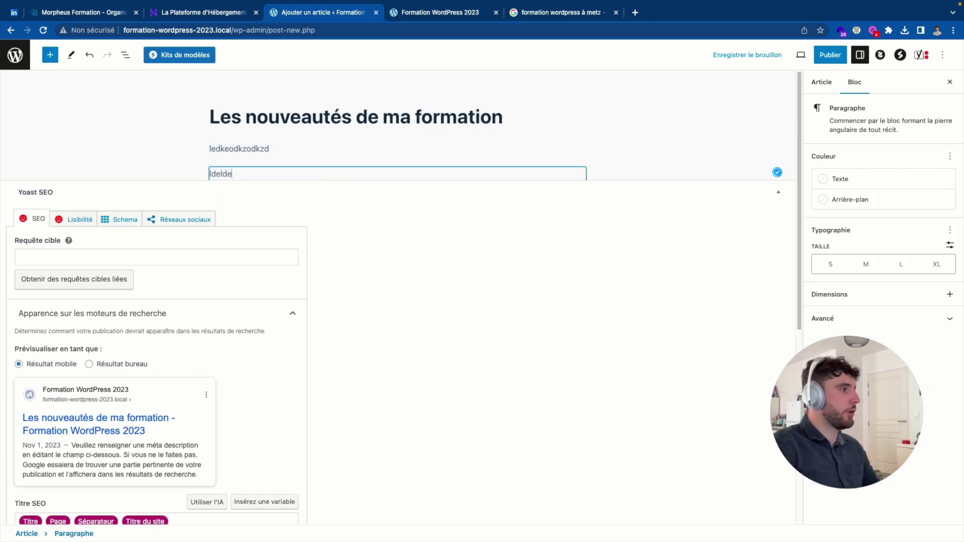
key("Return")
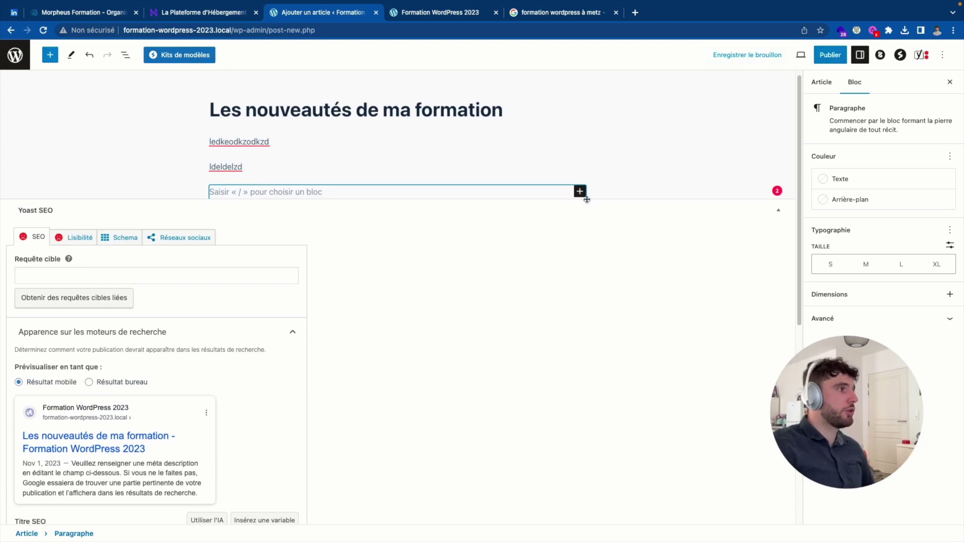
left_click(830, 55)
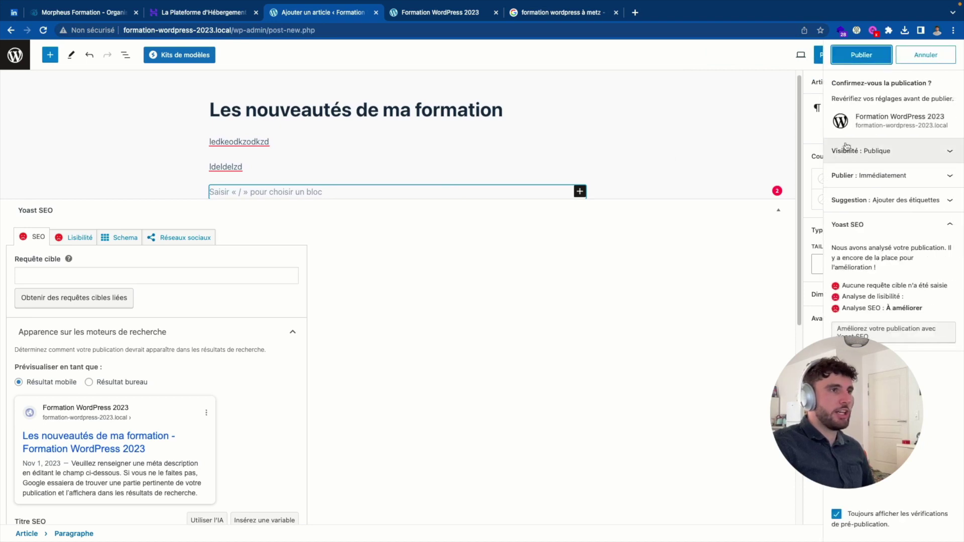
left_click(861, 55)
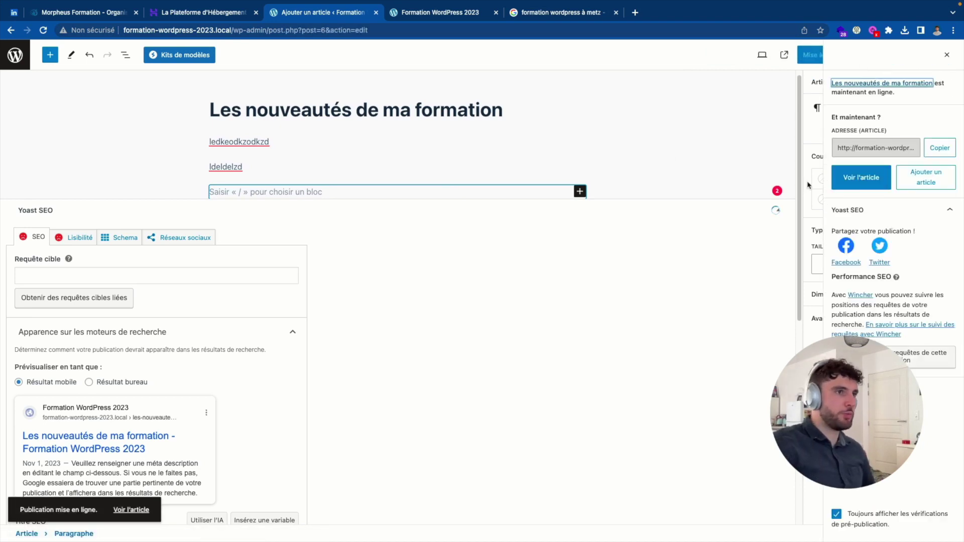
View the published article on the site and look at the article cards on the home page.
left_click(861, 178)
left_click(267, 89)
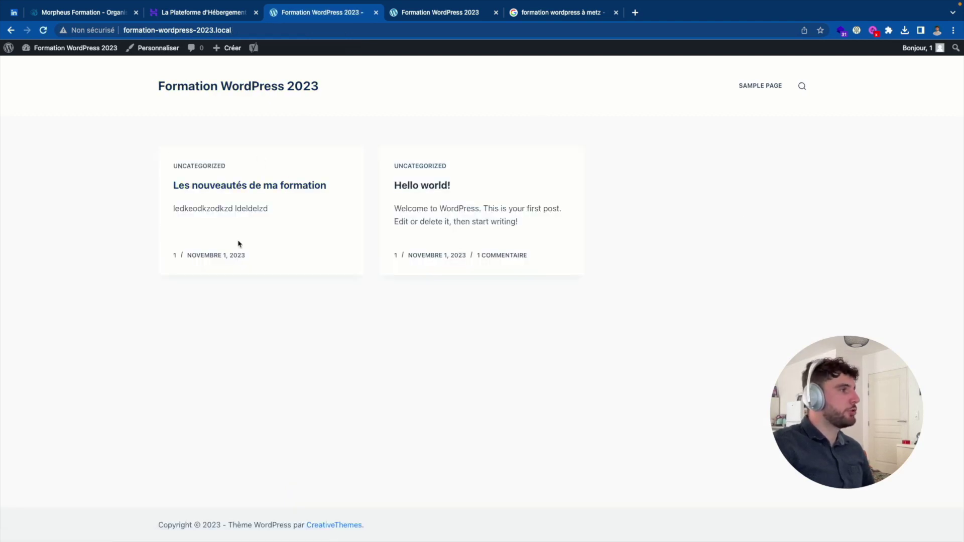
left_click(197, 91)
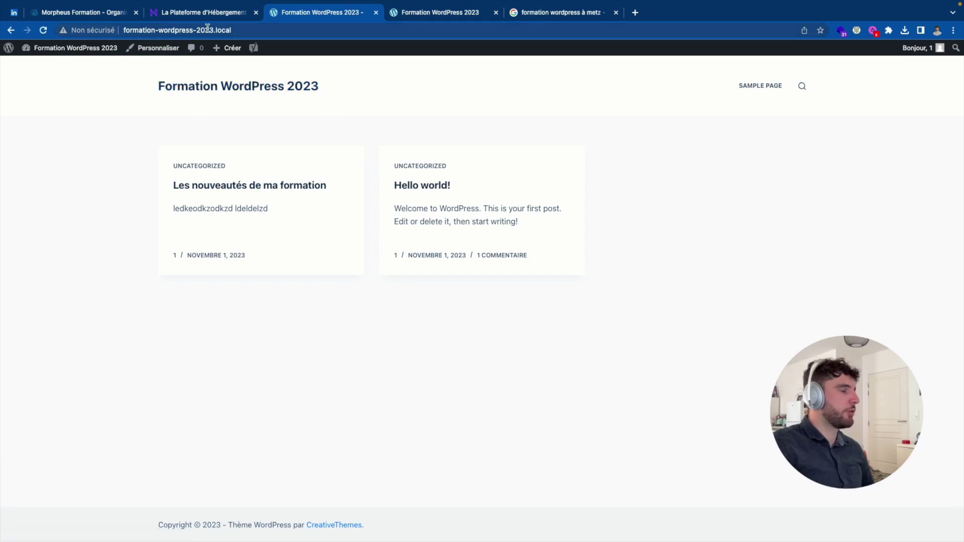
left_click(208, 89)
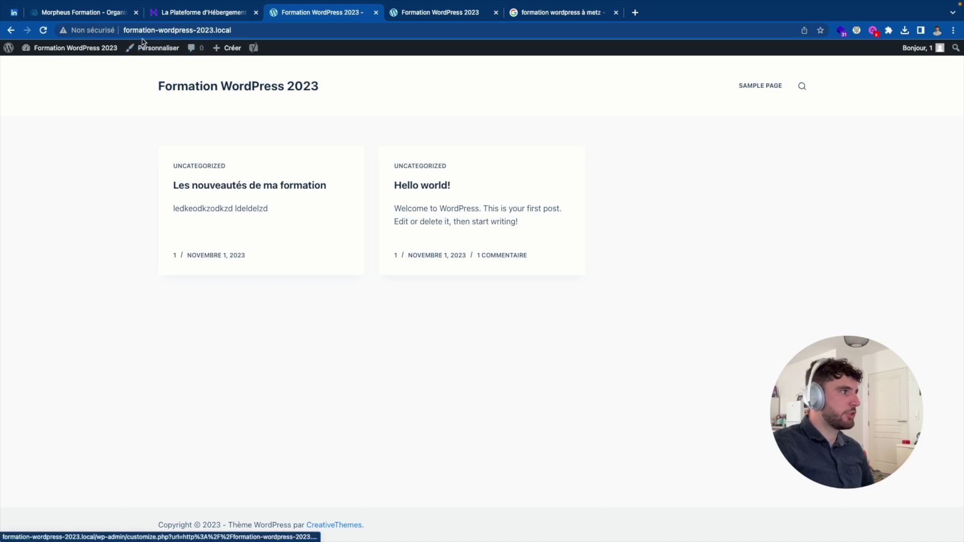
Create a new page titled "Formations (services)", publish it, and check its entry in the site's header menu.
left_click(8, 48)
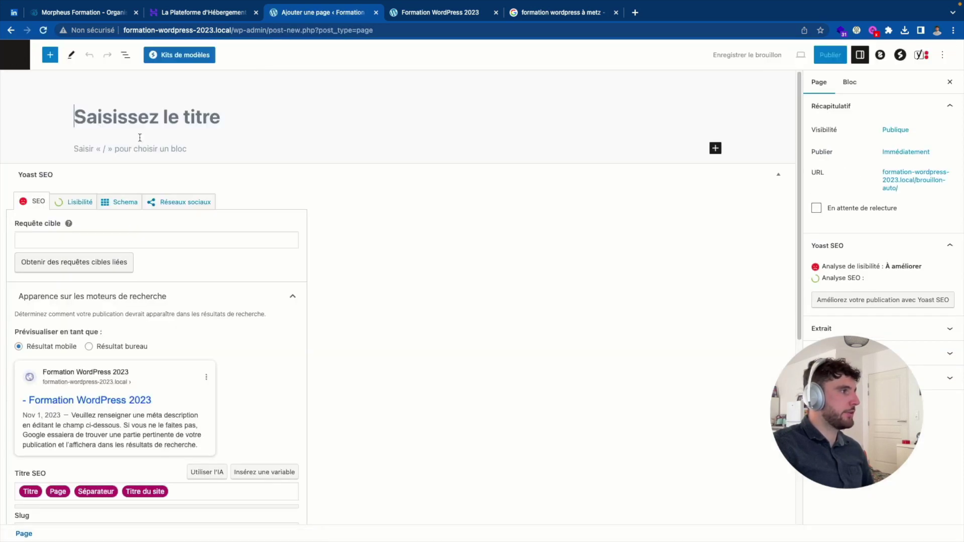
type("Formations")
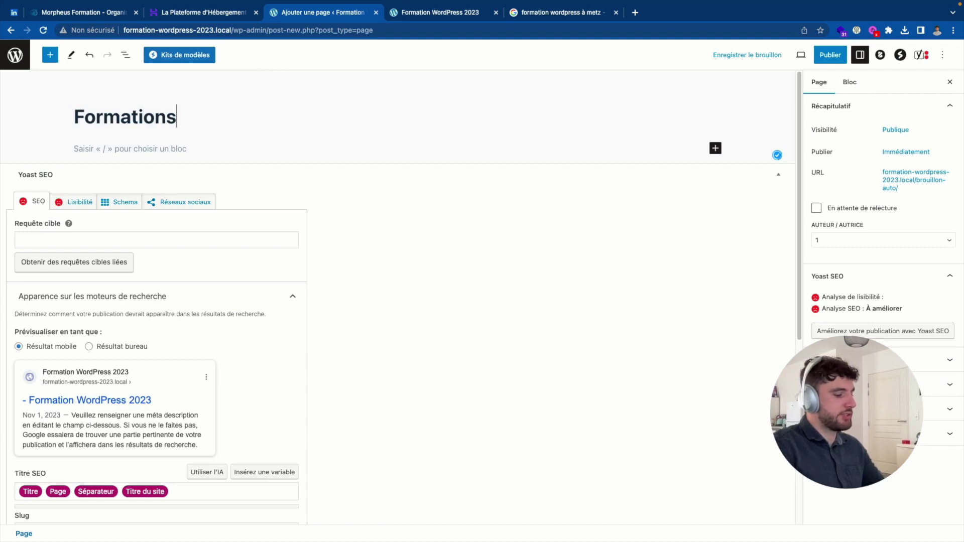
type(" (services)")
left_click(844, 58)
left_click(848, 55)
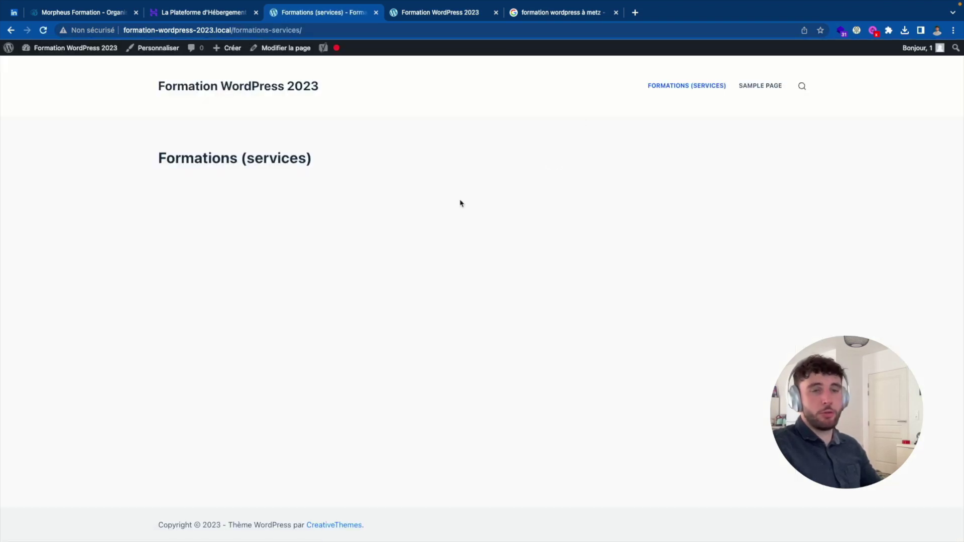
key("super+r")
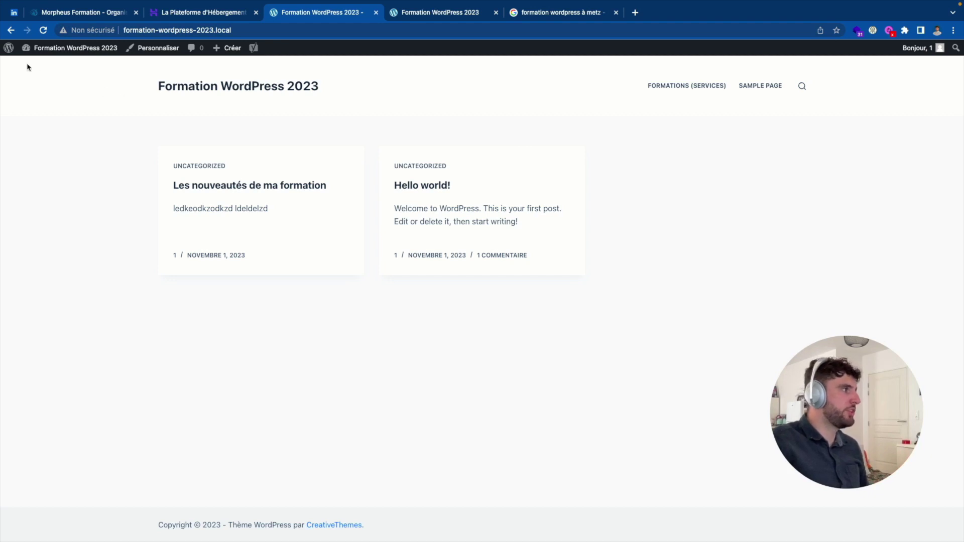
Try to set the home page to display a static page in the reading settings without choosing any page, and save.
mouse_move(5, 51)
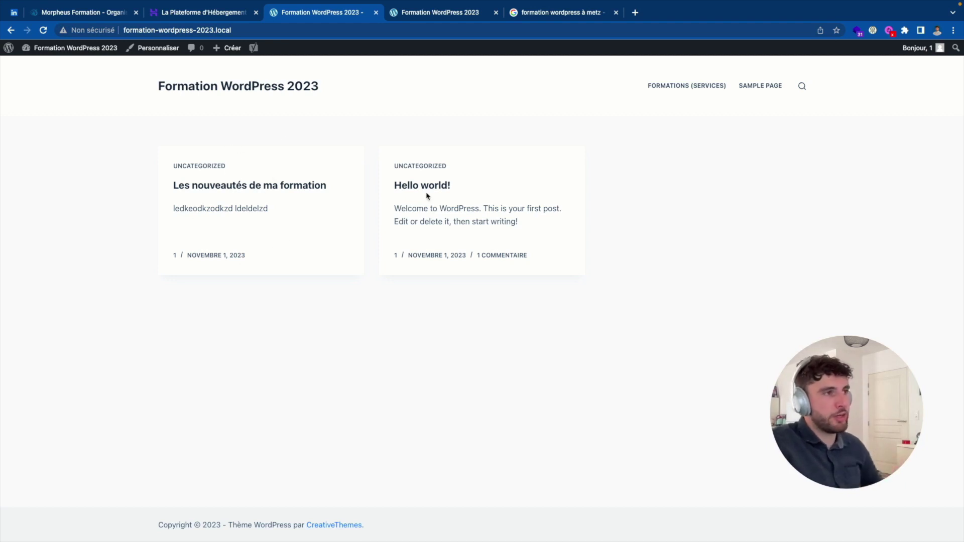
left_click(9, 50)
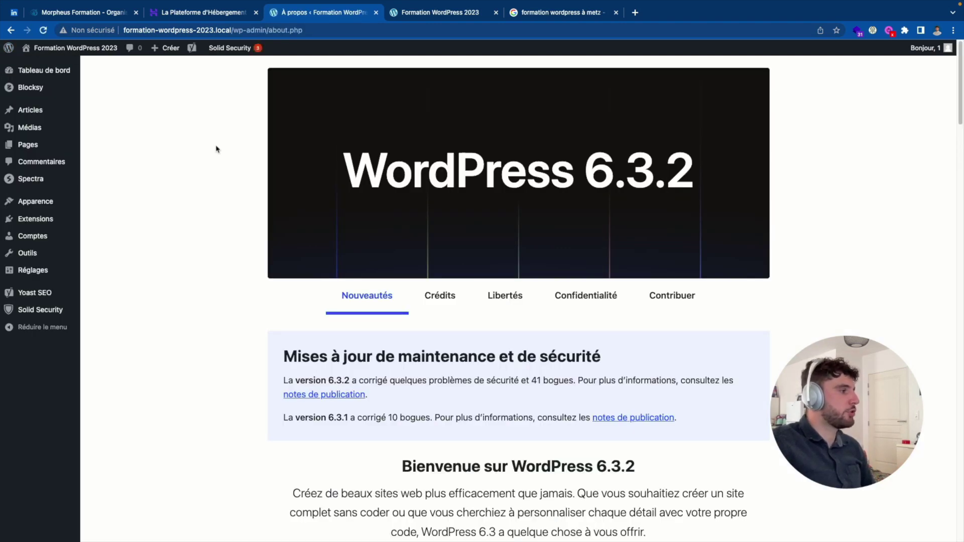
mouse_move(20, 270)
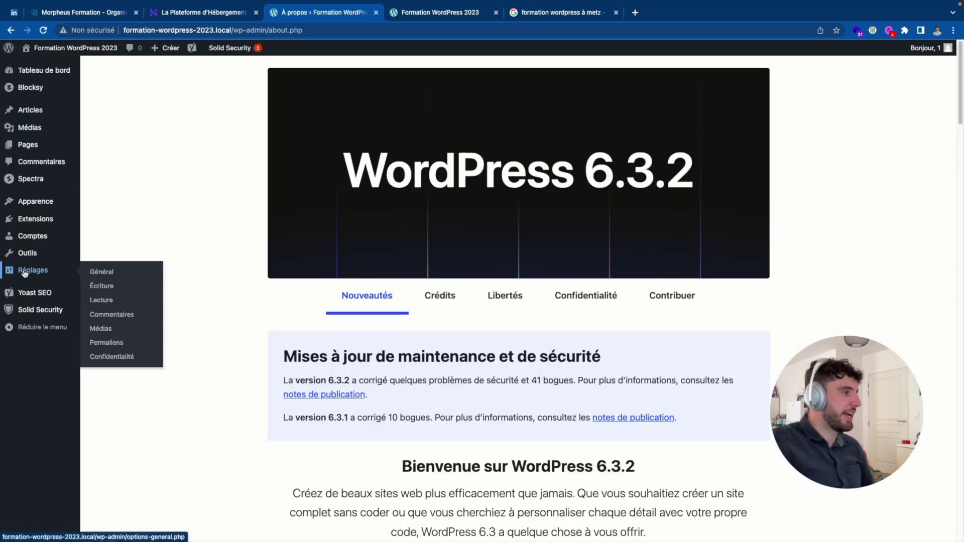
left_click(114, 300)
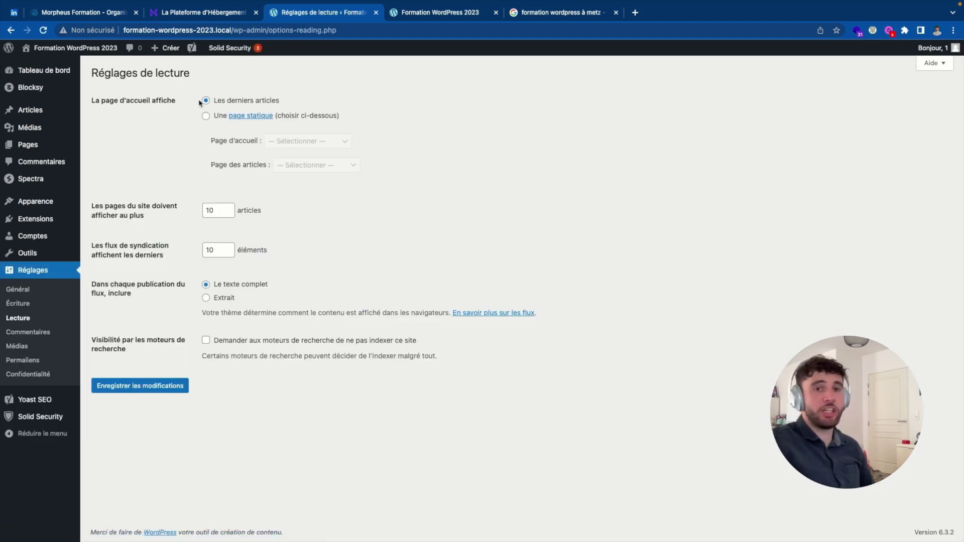
left_click_drag(217, 103, 308, 103)
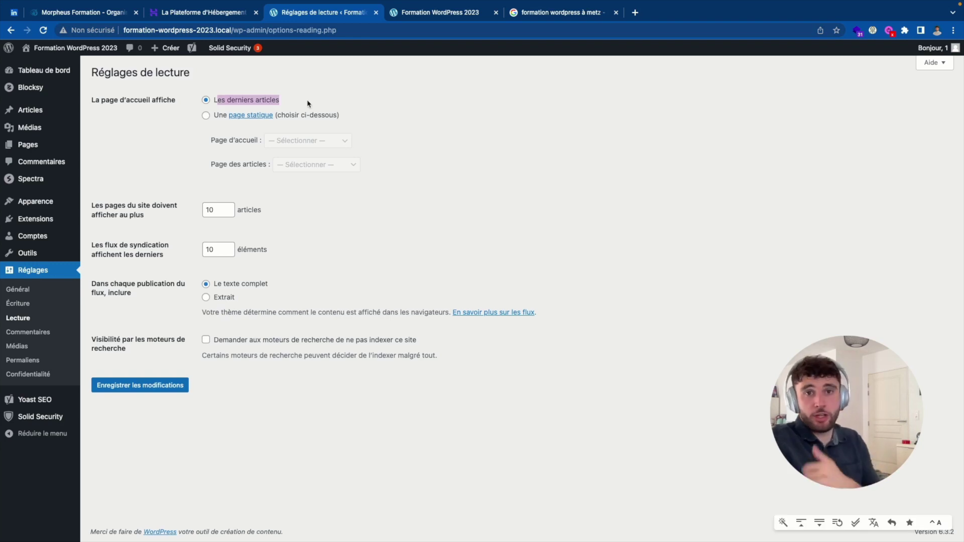
left_click(207, 115)
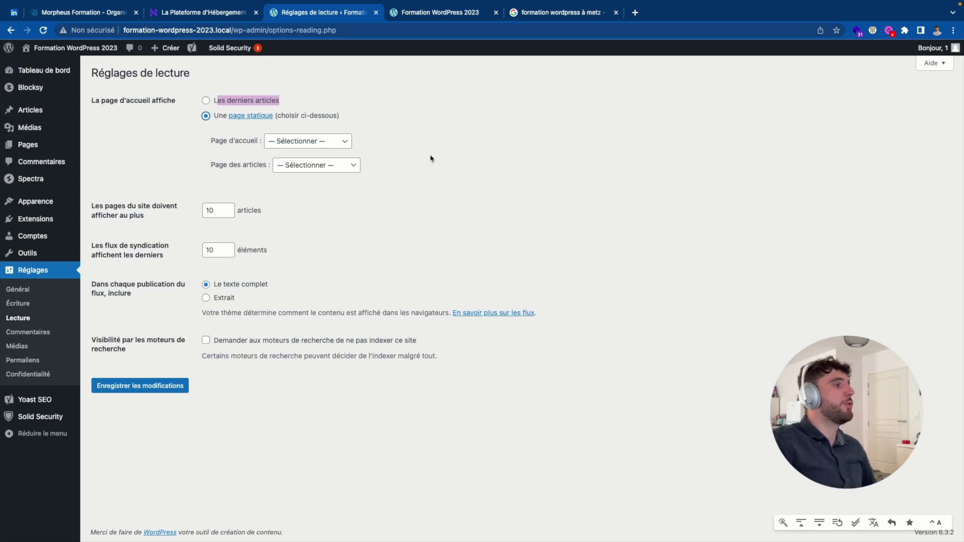
left_click(135, 387)
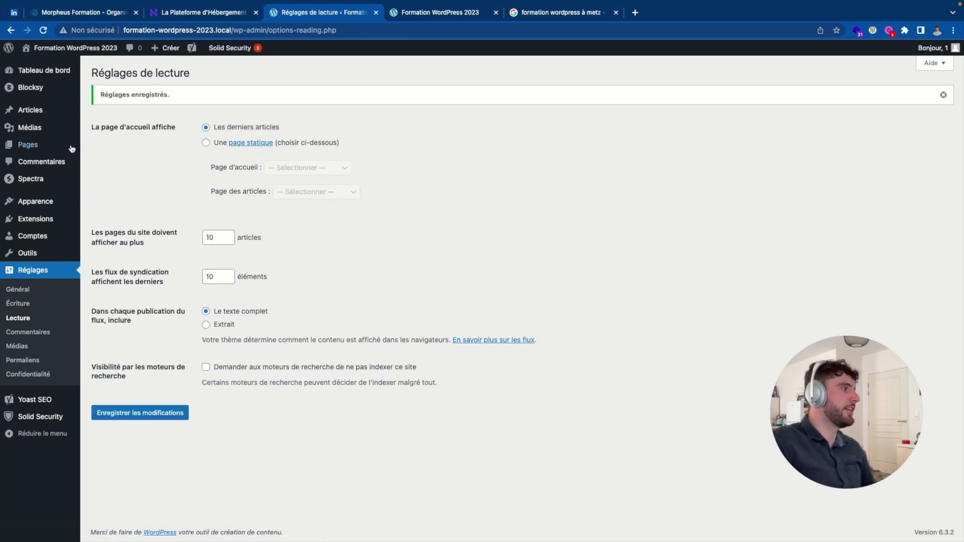
Create a new page titled "Formation WordPress 2023", publish it, and return to the list of pages.
left_click(30, 145)
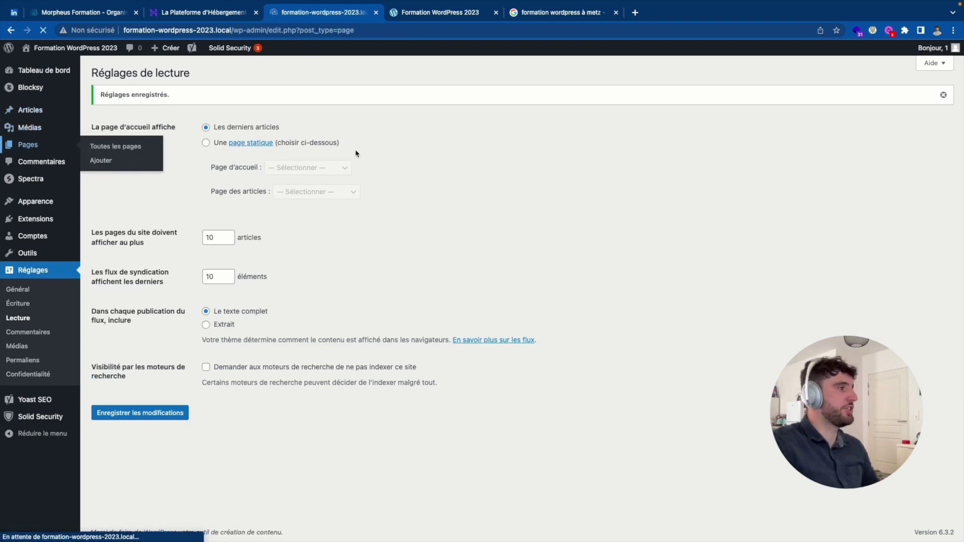
left_click(142, 73)
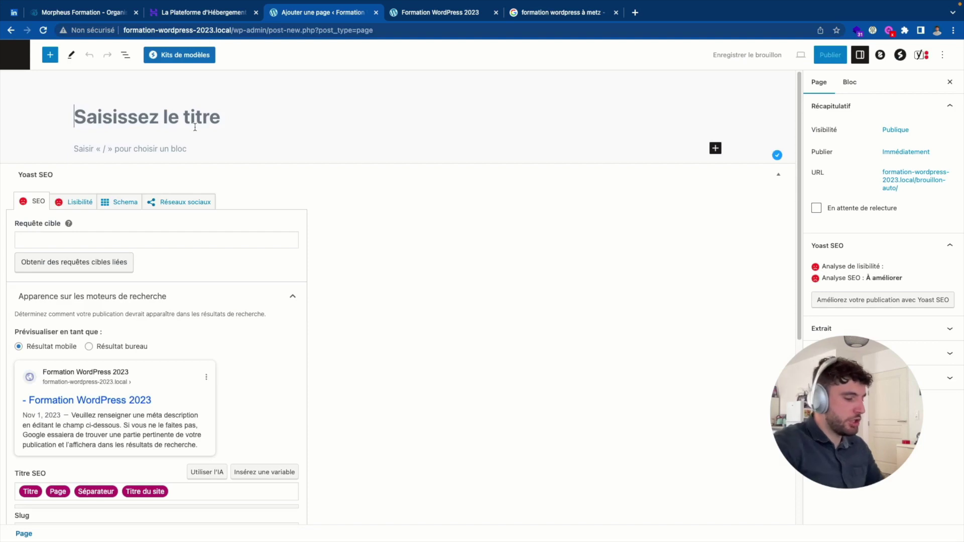
type("Formation")
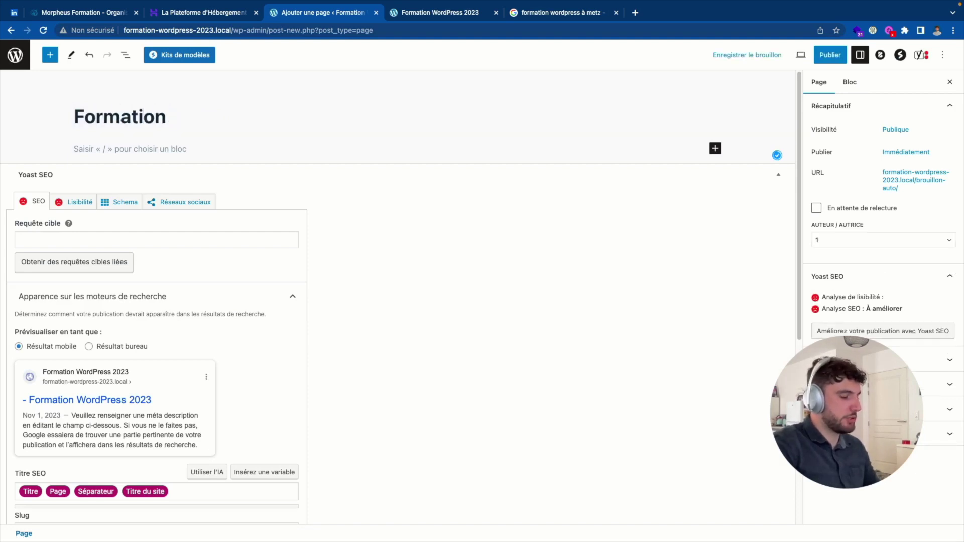
type(" WordPress 203")
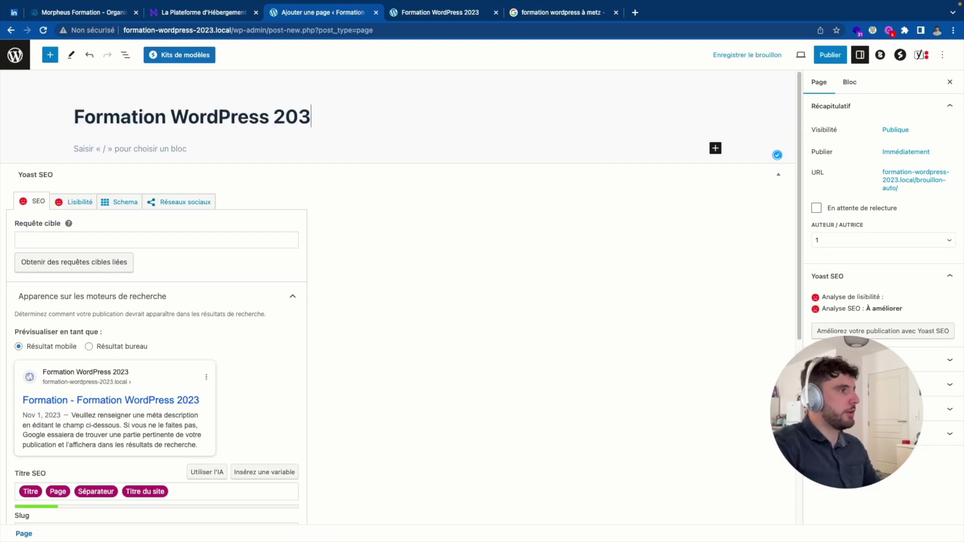
key("BackSpace")
type("23")
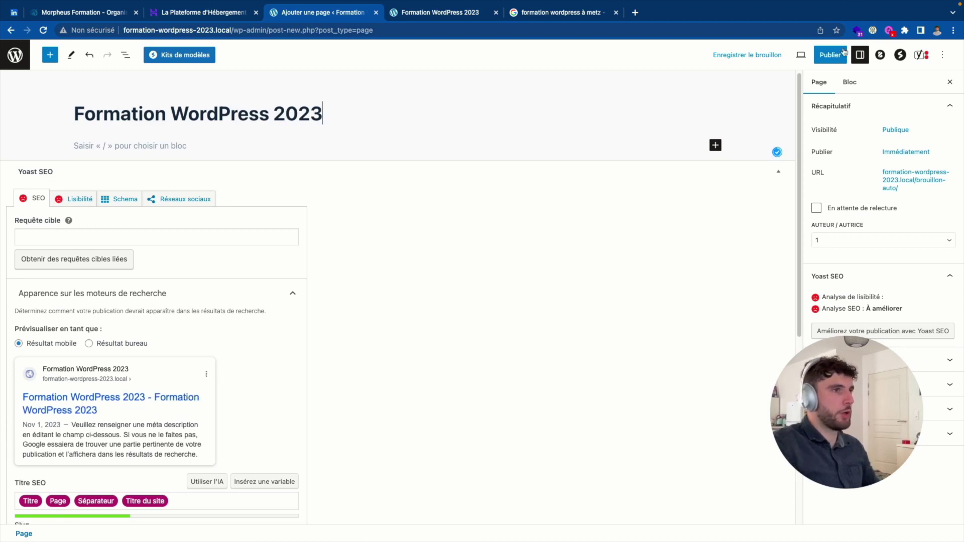
left_click(830, 55)
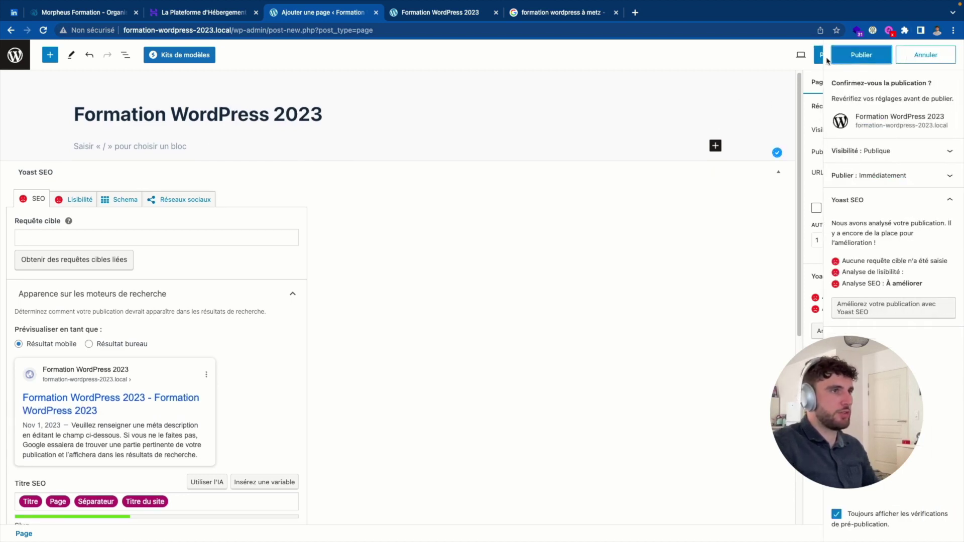
left_click(854, 56)
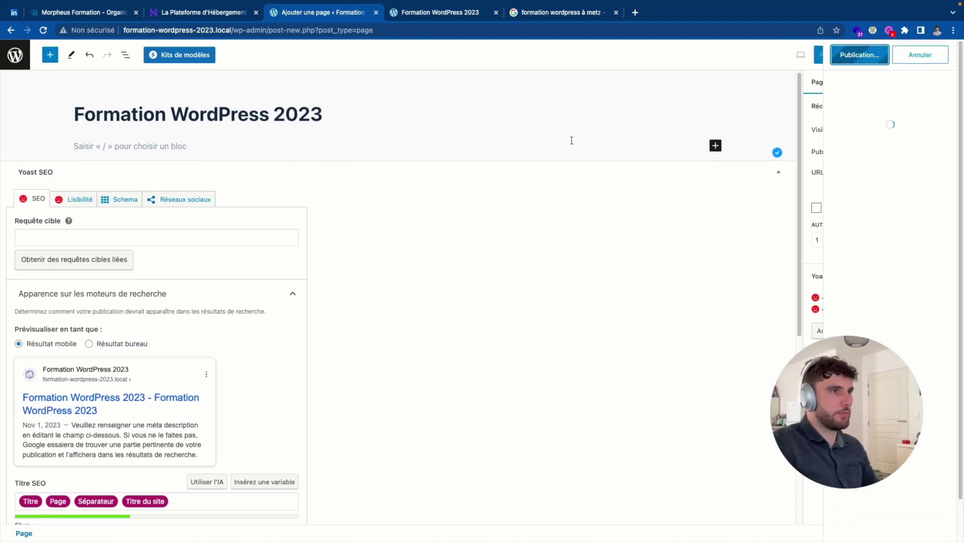
left_click(9, 63)
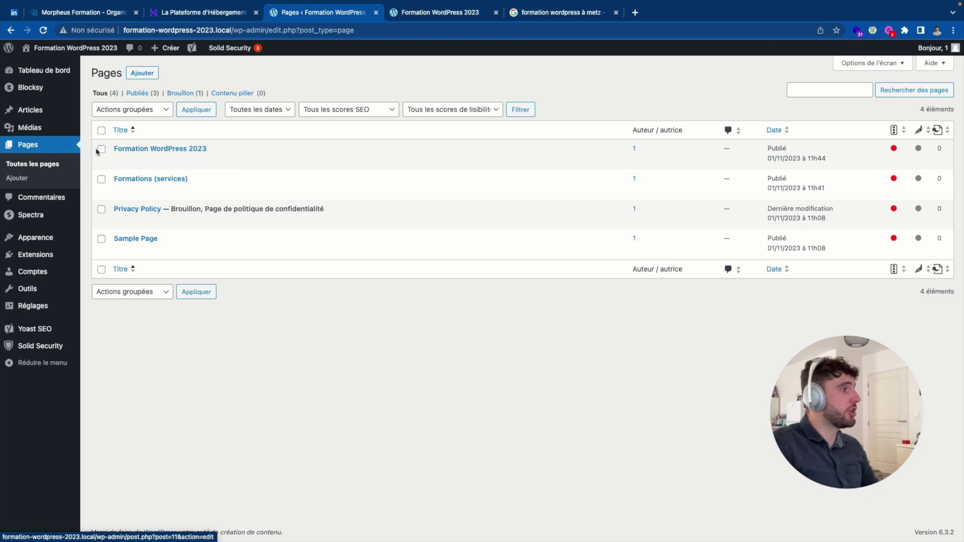
Create and publish another page titled "Ressources utiles", and return to the list of pages.
left_click(146, 77)
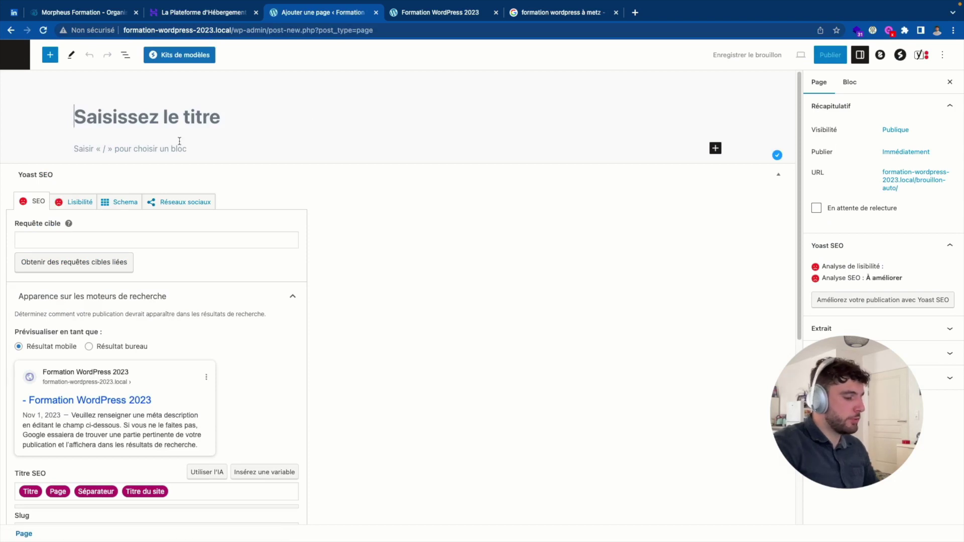
type("Articles")
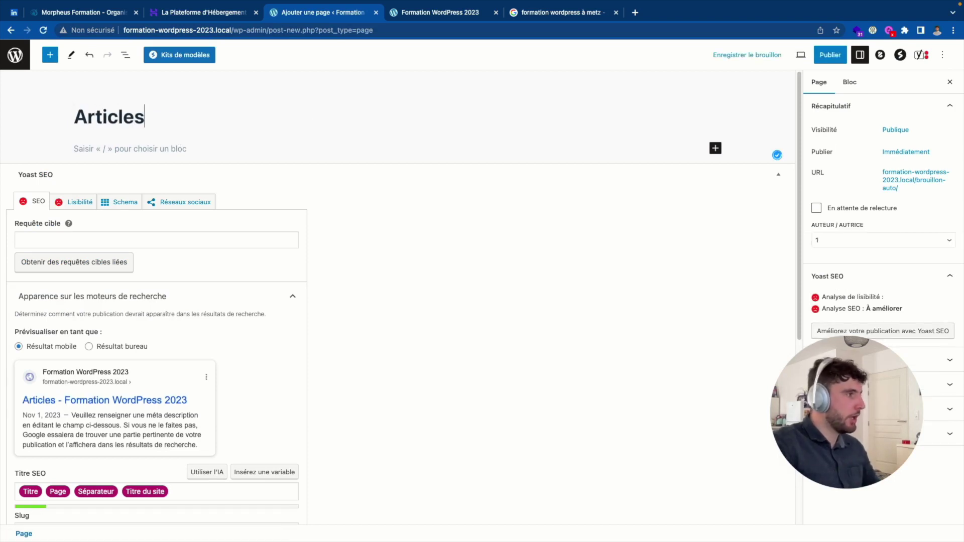
double_click(127, 139)
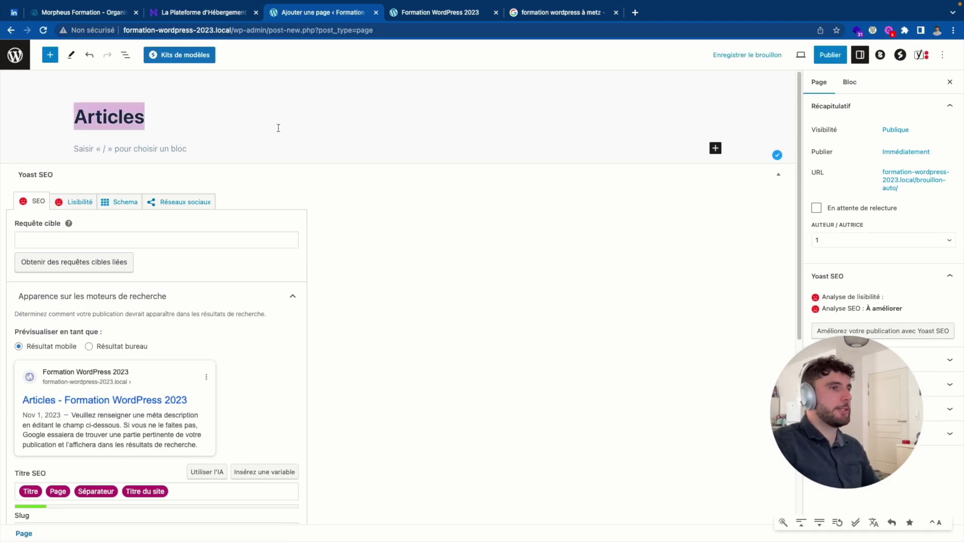
type("Ressources u")
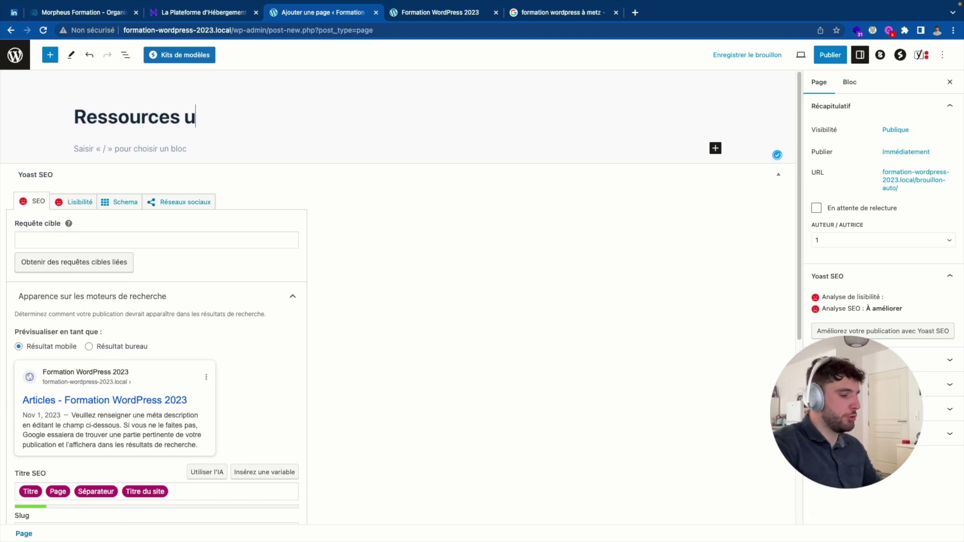
type("tiles")
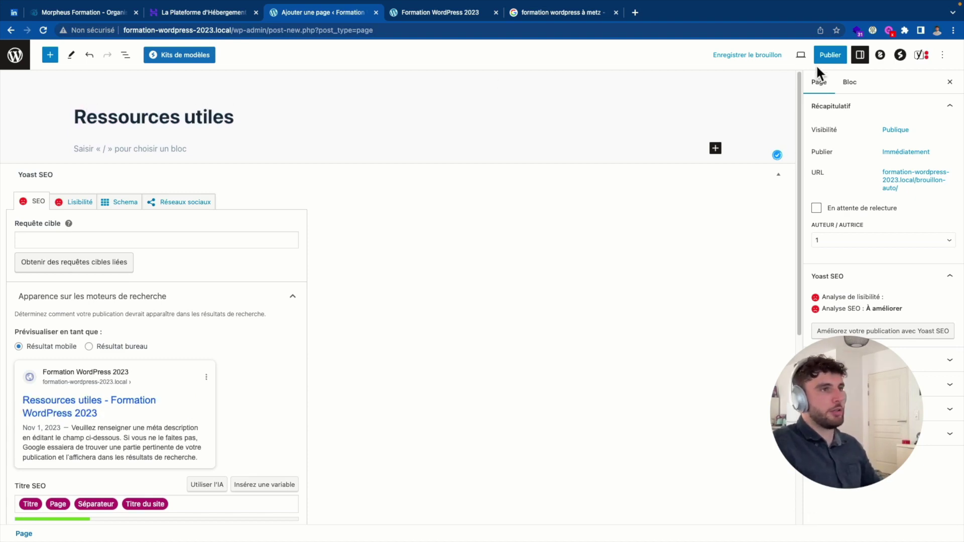
left_click(830, 55)
left_click(860, 55)
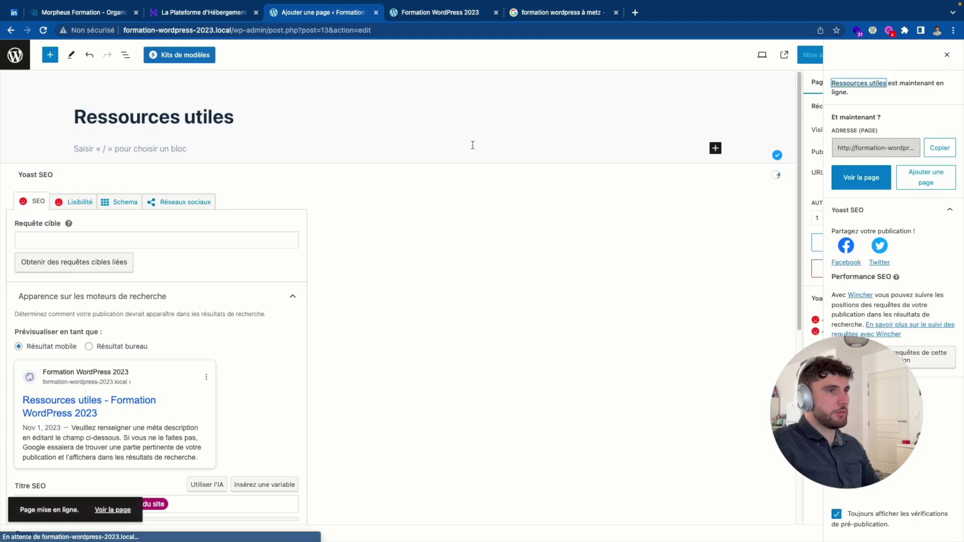
left_click(15, 54)
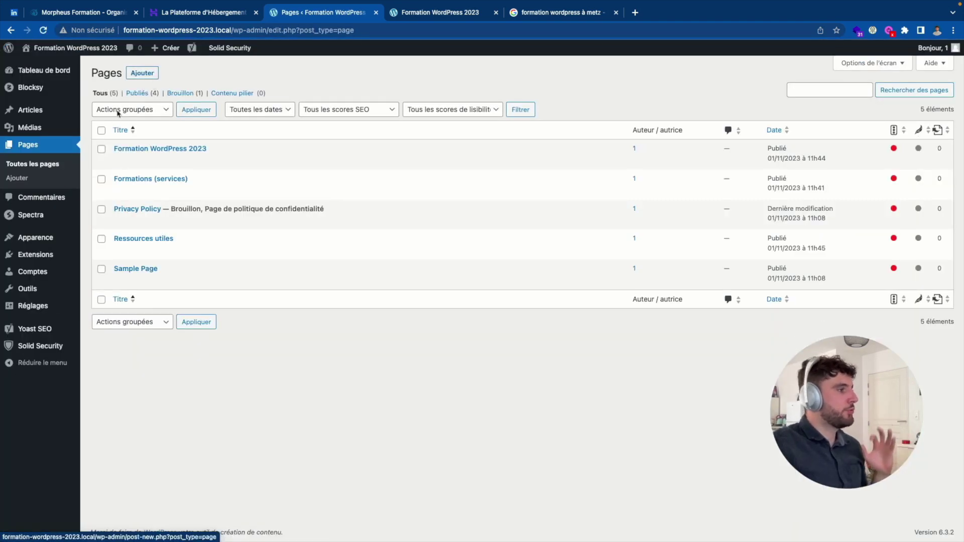
Set a static home page in the reading settings, with "Formation WordPress 2023" as home page and "Ressources utiles" as articles page, and save.
mouse_move(40, 306)
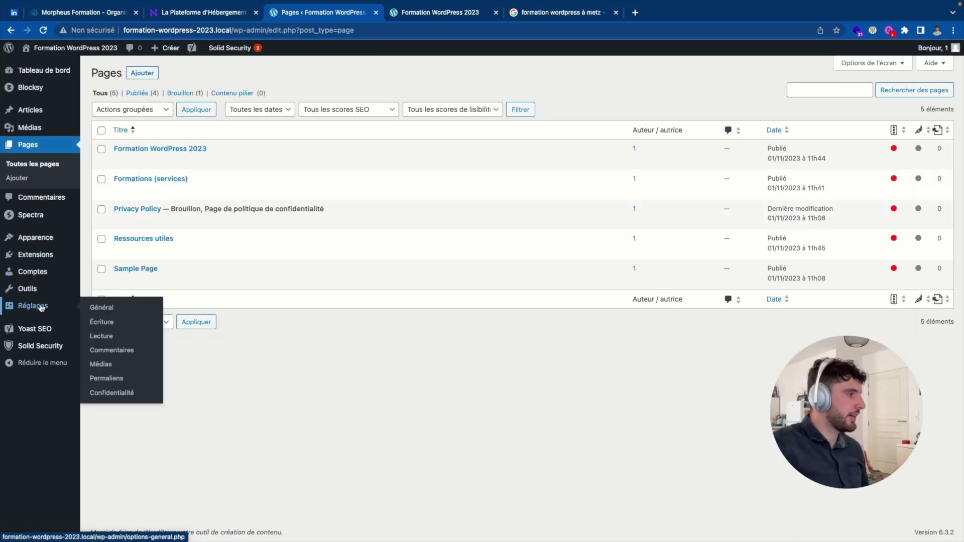
left_click(101, 336)
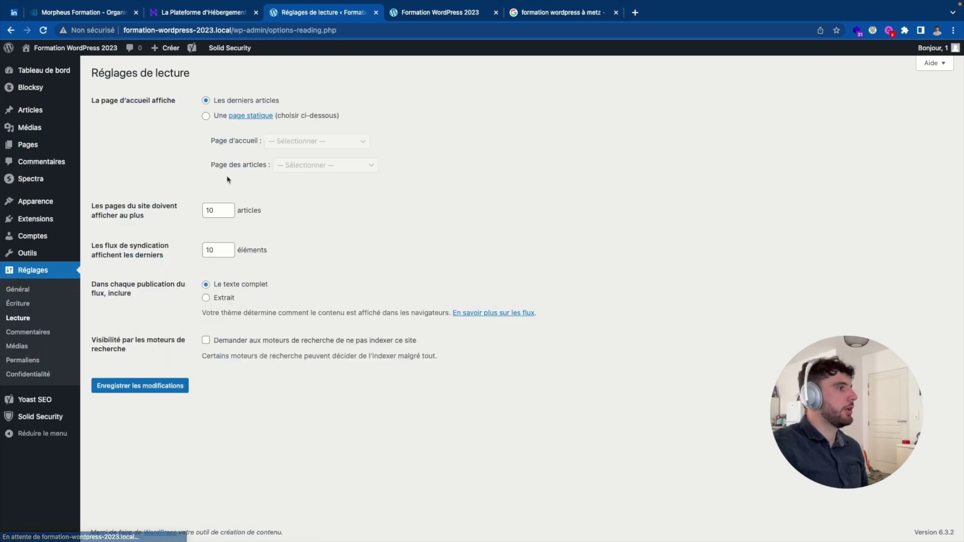
left_click(206, 115)
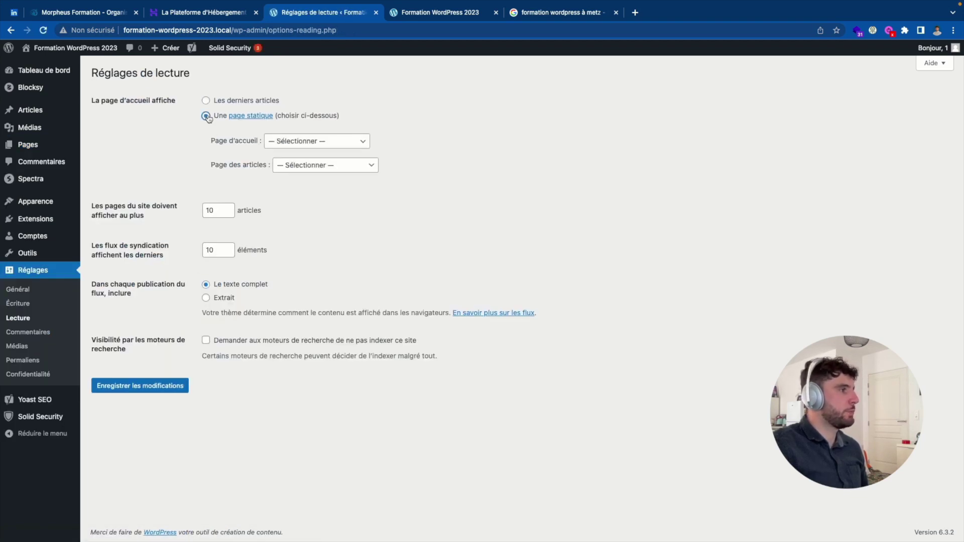
left_click(307, 142)
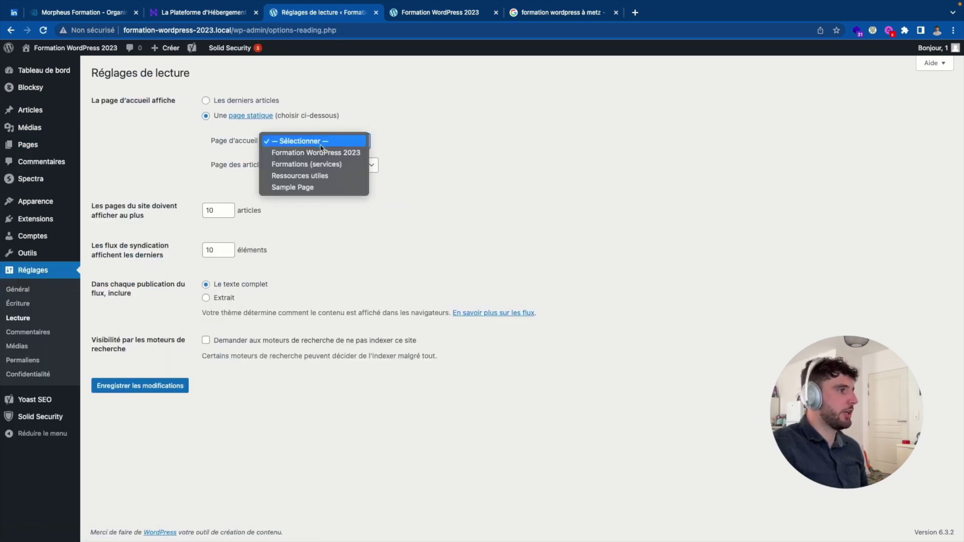
left_click(322, 153)
left_click(315, 165)
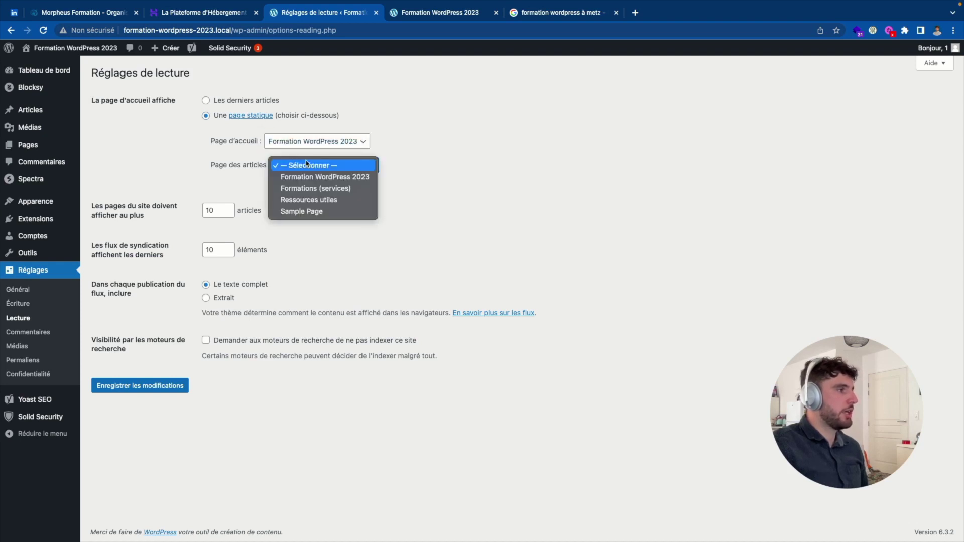
left_click(320, 199)
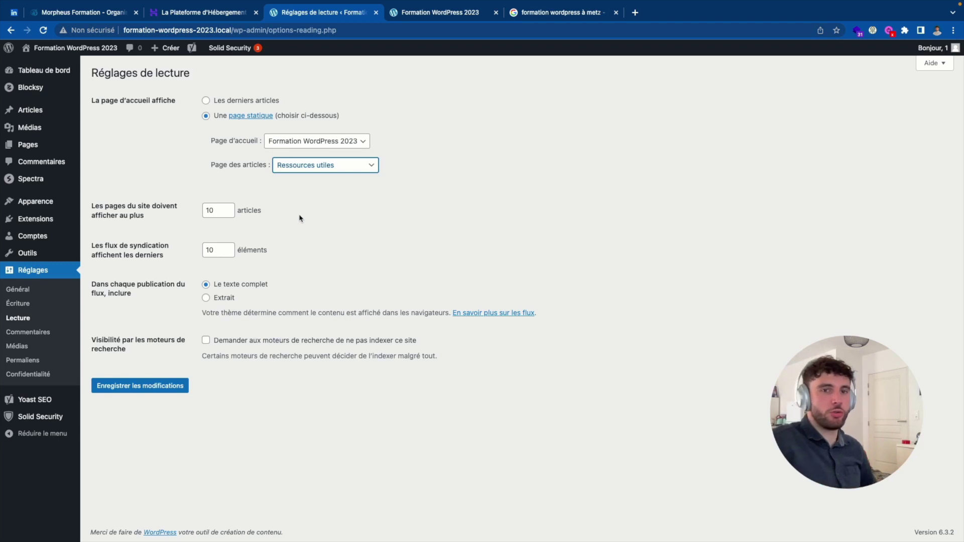
left_click(163, 385)
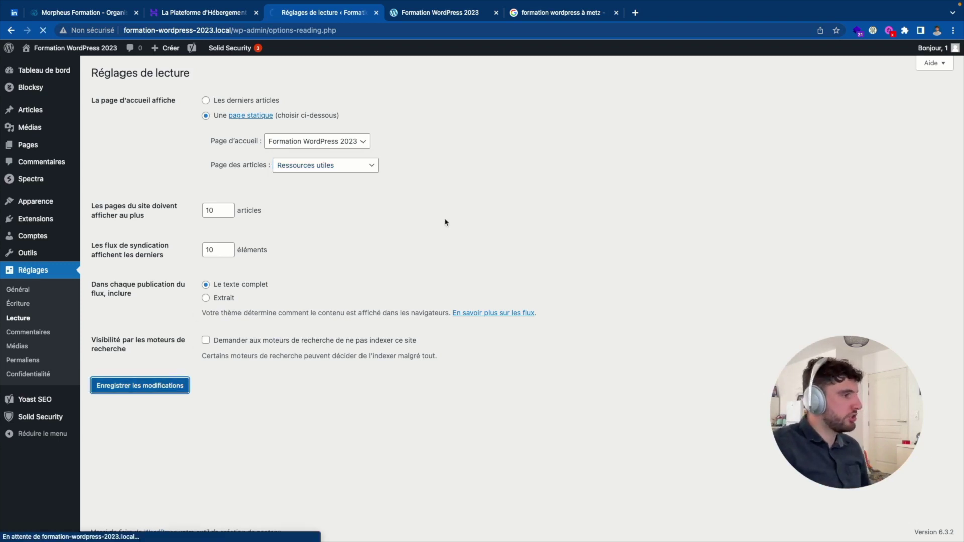
View the site's home page and its "Ressources utiles" page, and return to the WordPress administration.
left_click(50, 64)
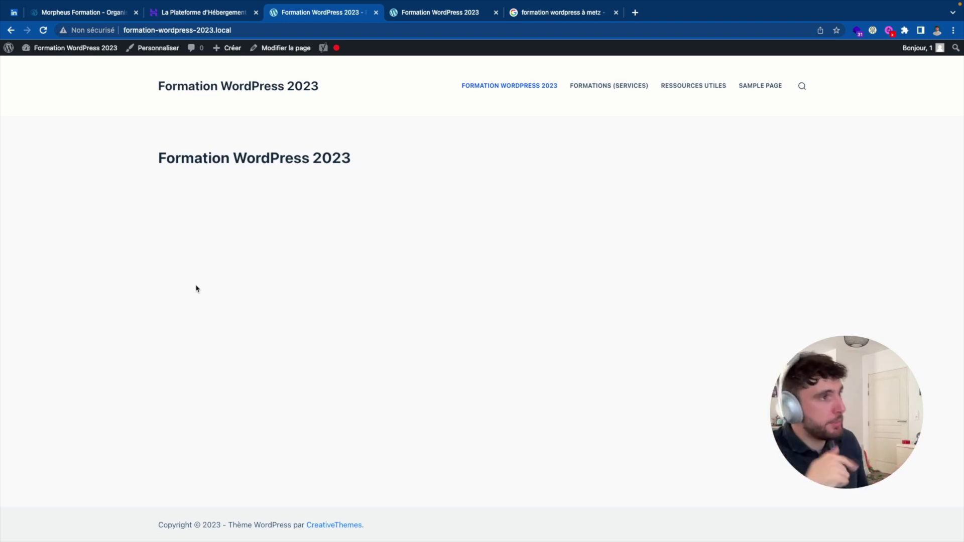
left_click(694, 80)
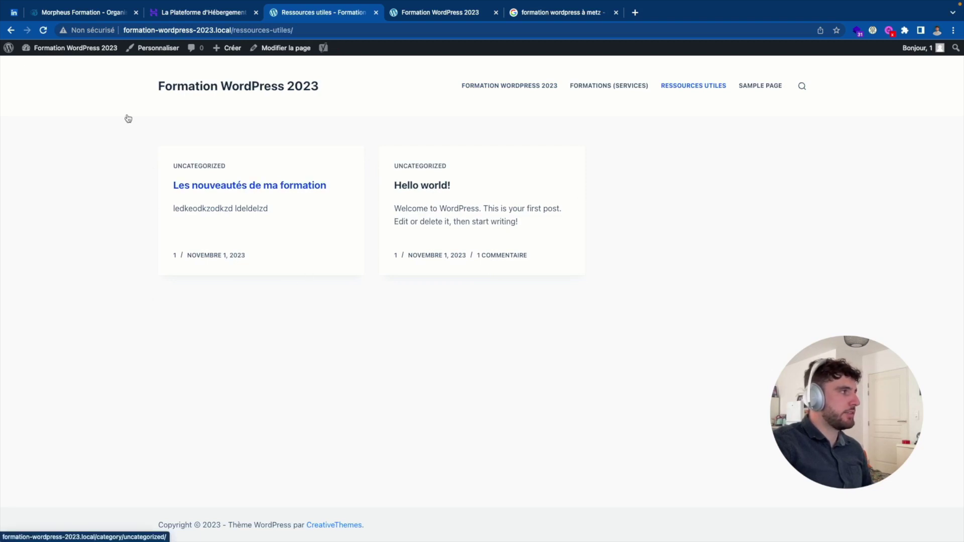
left_click(7, 49)
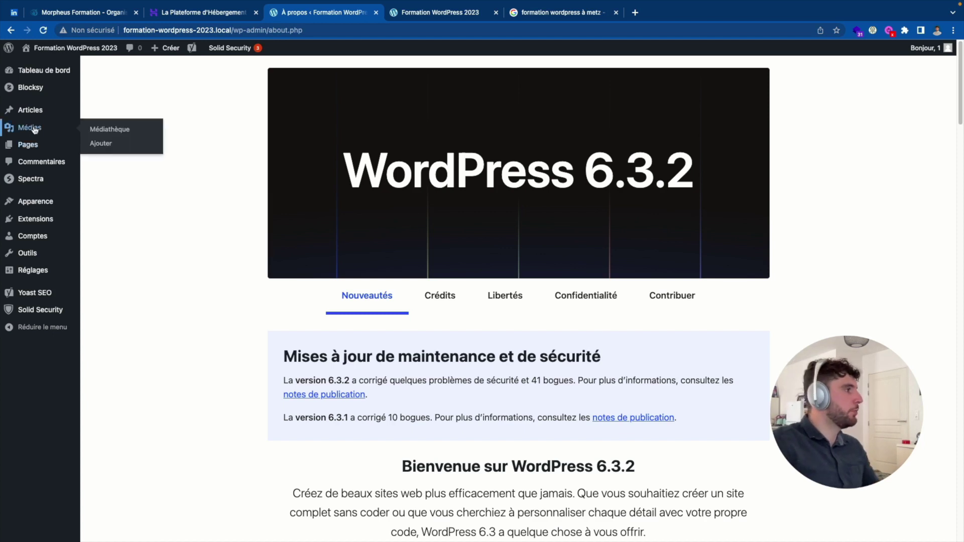
Quick-edit the article "Les nouveautés de ma formation", setting both its title and slug to "Comment sécuriser WordPress", and update it.
left_click(30, 110)
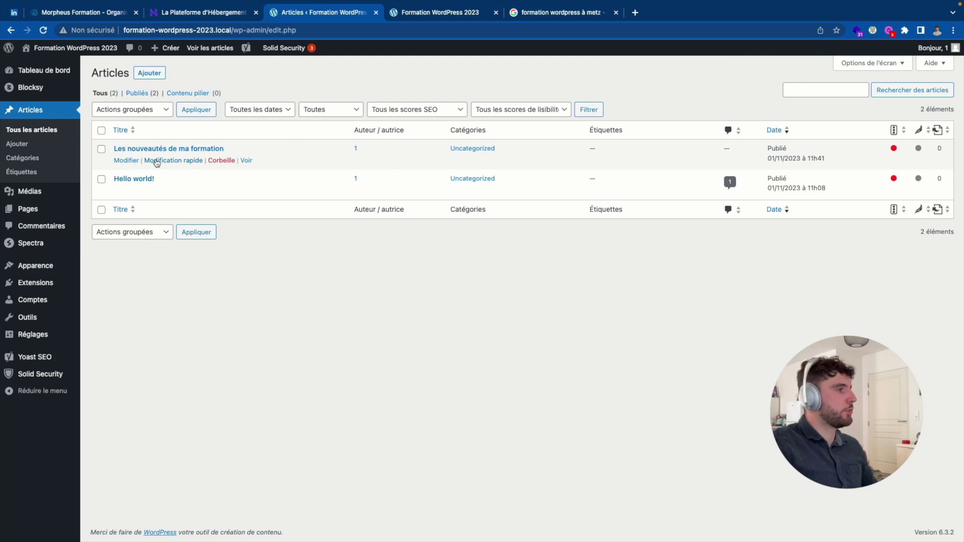
left_click(157, 160)
triple_click(202, 166)
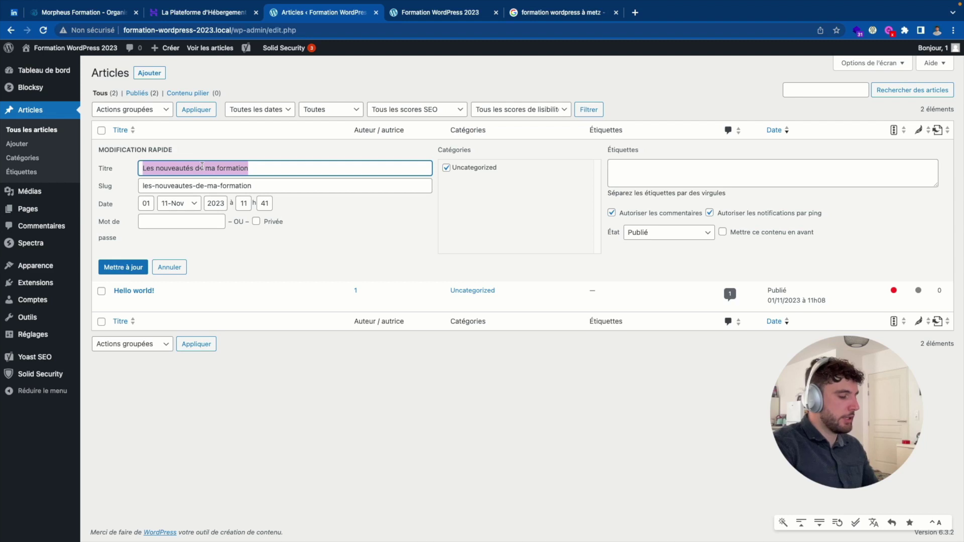
type("Comm")
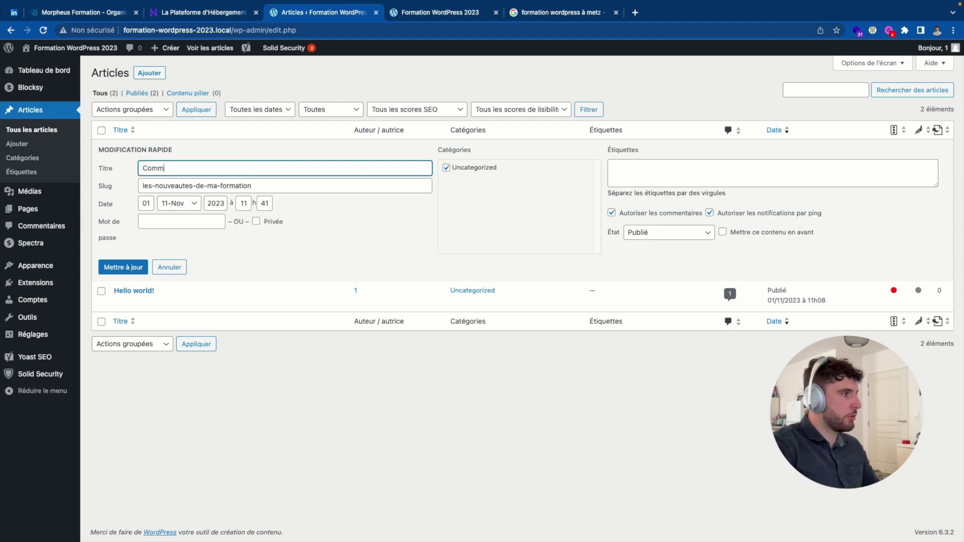
type("ent sécuriser WordPress")
left_click(198, 178)
triple_click(191, 170)
key("super+c")
triple_click(189, 186)
key("super+v")
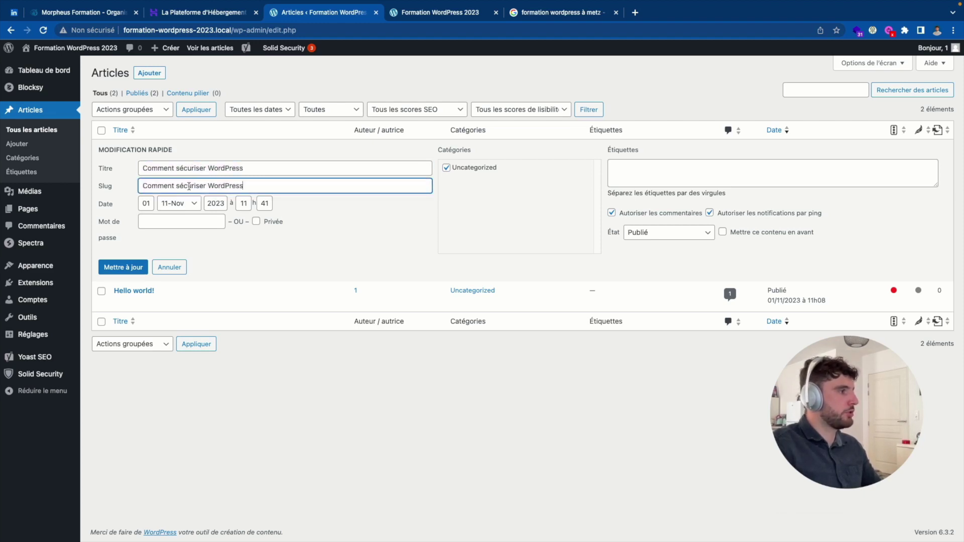
left_click(115, 267)
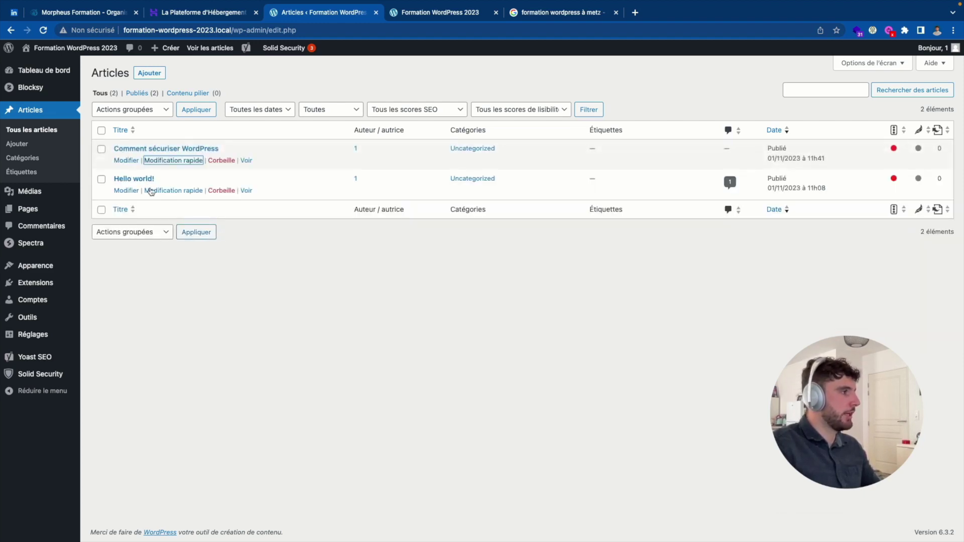
Quick-edit the article "Hello world!", setting both its title and slug to "Comment optimiser le SEO de WordPress", and update it.
left_click(149, 190)
triple_click(173, 200)
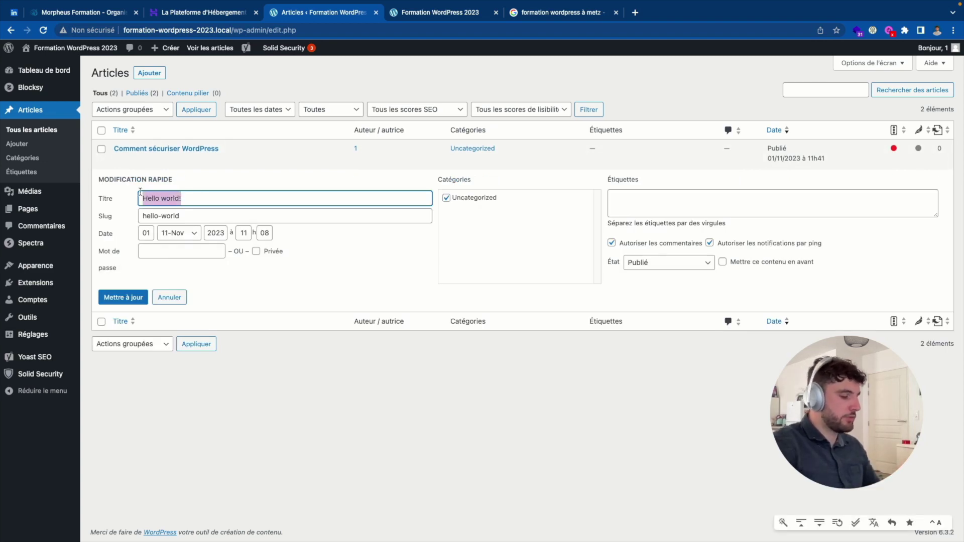
type("Comme")
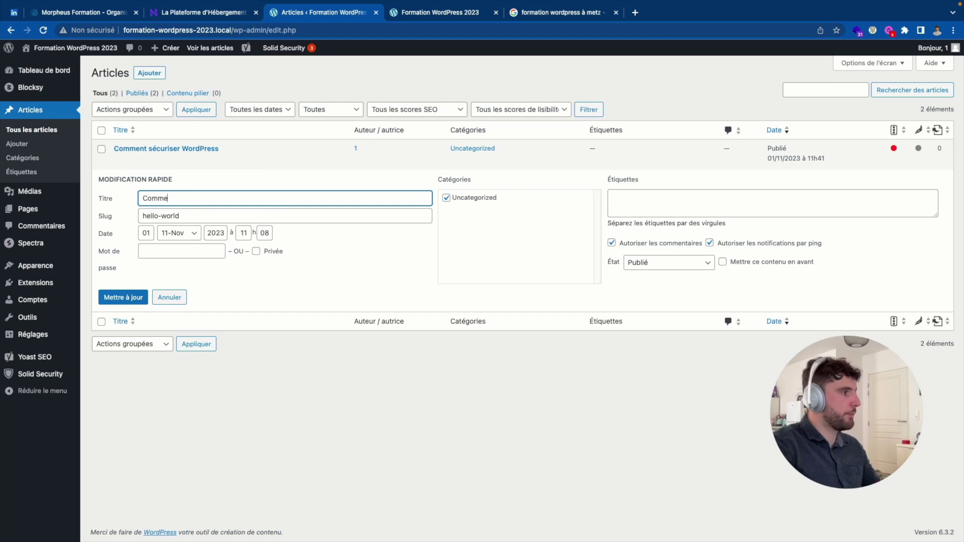
type("nt optimiser le SEO de WordPress")
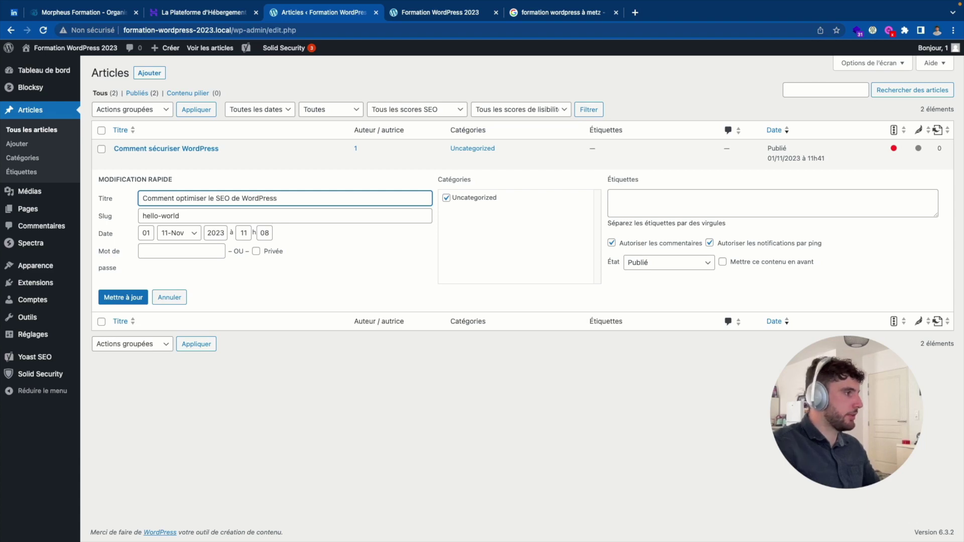
triple_click(161, 197)
key("super+c")
double_click(165, 214)
key("super+v")
double_click(167, 211)
key("super+a")
key("super+v")
left_click(123, 298)
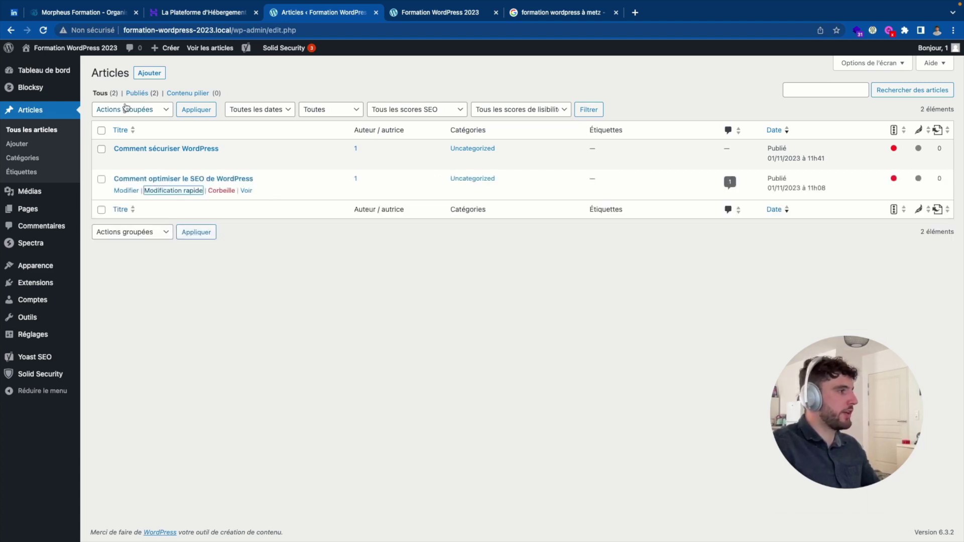
View the two renamed articles on the site's "Ressources utiles" page, and return to the WordPress administration.
mouse_move(79, 46)
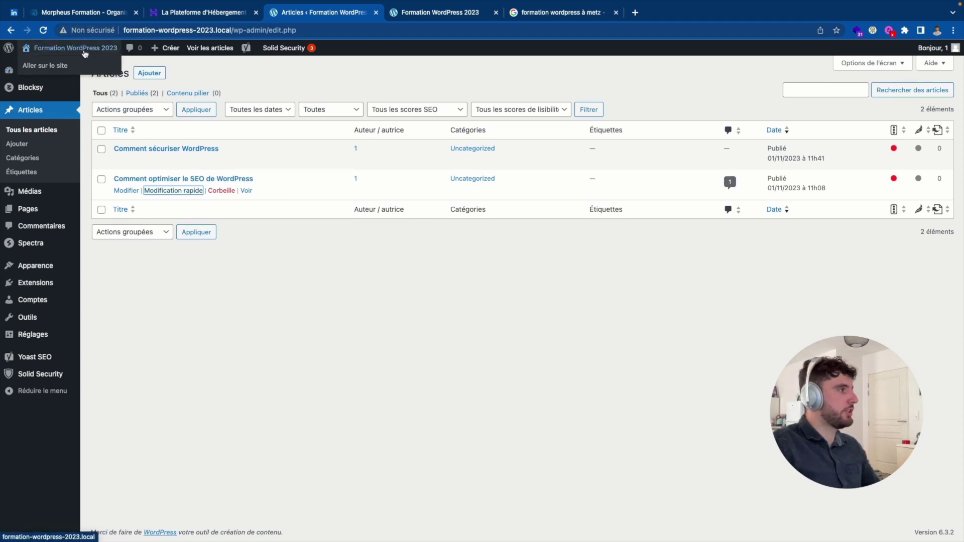
left_click(85, 50)
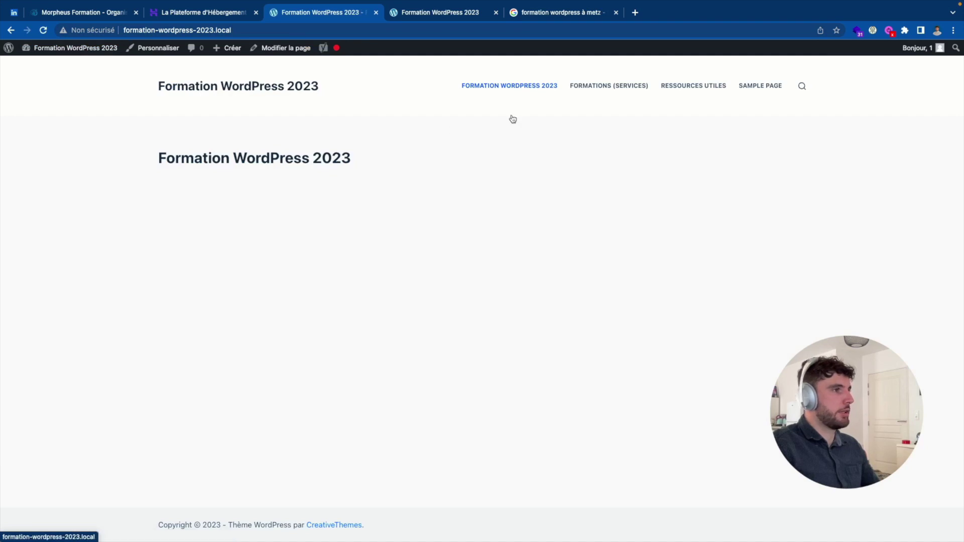
left_click(676, 87)
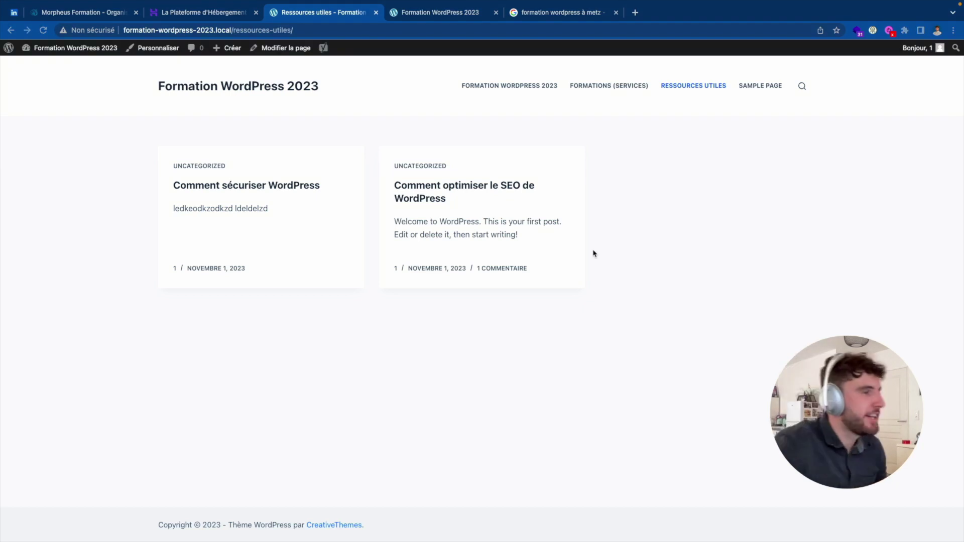
left_click(11, 49)
left_click(11, 49)
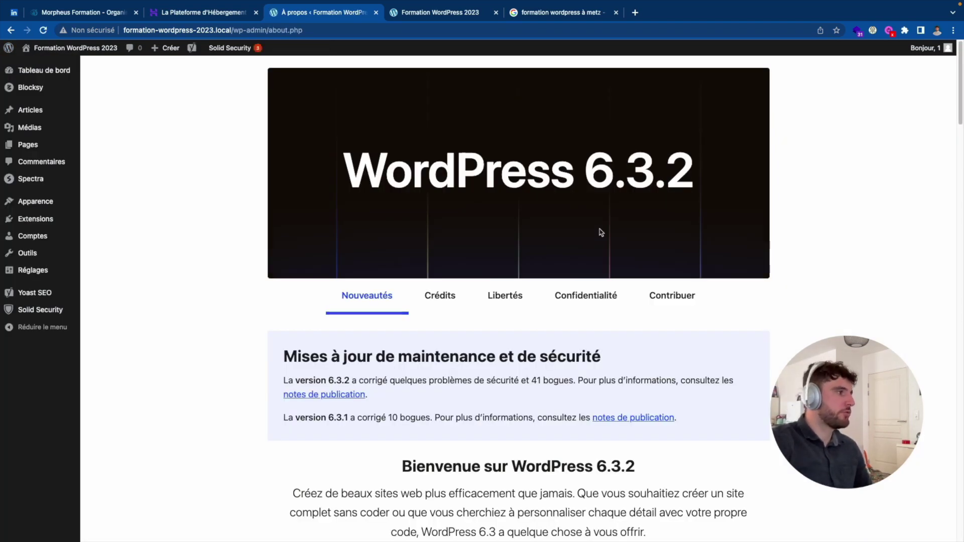
Review the home page and articles page selections in the reading settings.
mouse_move(81, 206)
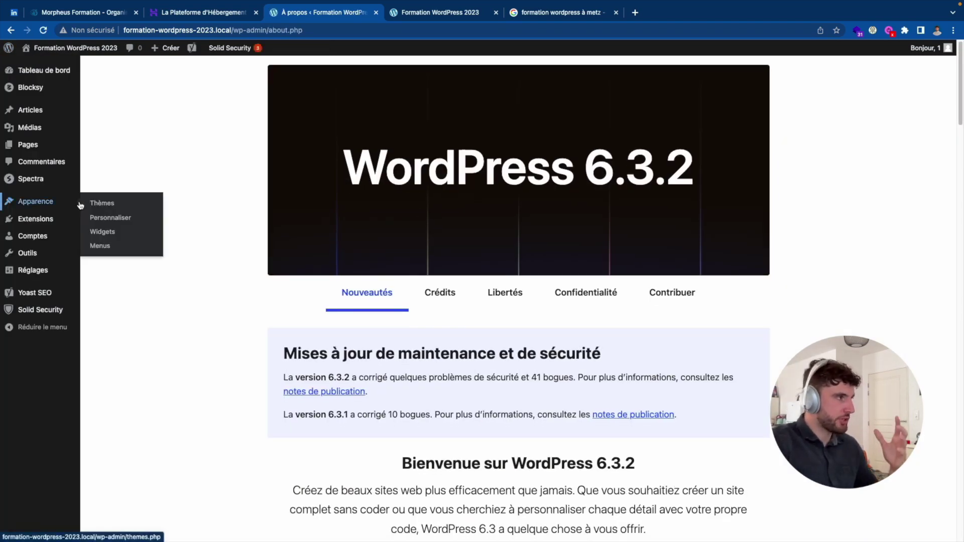
scroll(119, 175, "down", 1)
scroll(112, 249, "up", 1)
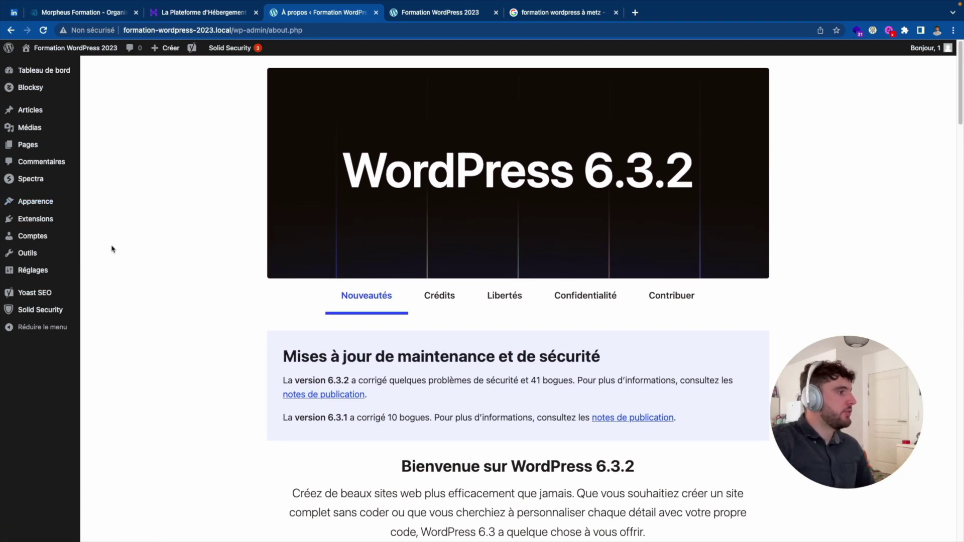
mouse_move(43, 271)
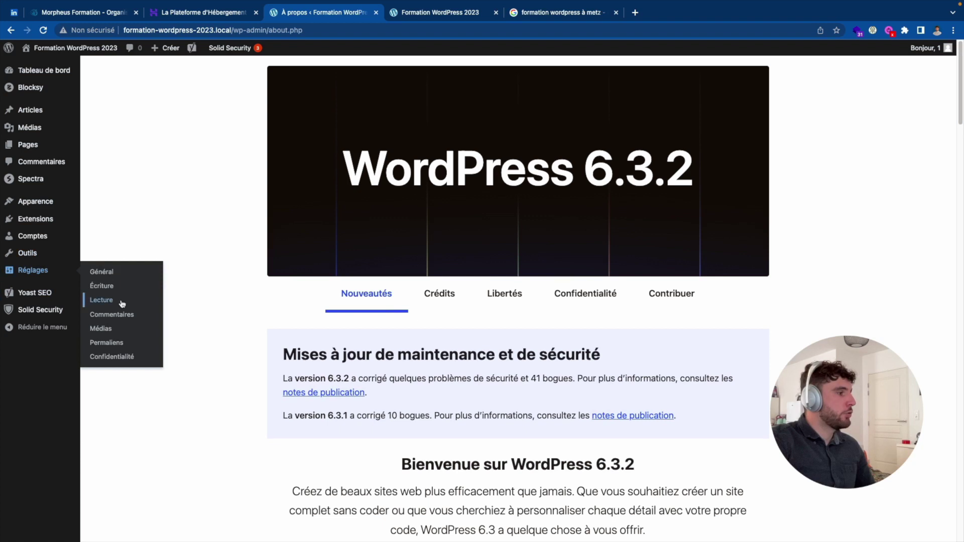
left_click(112, 300)
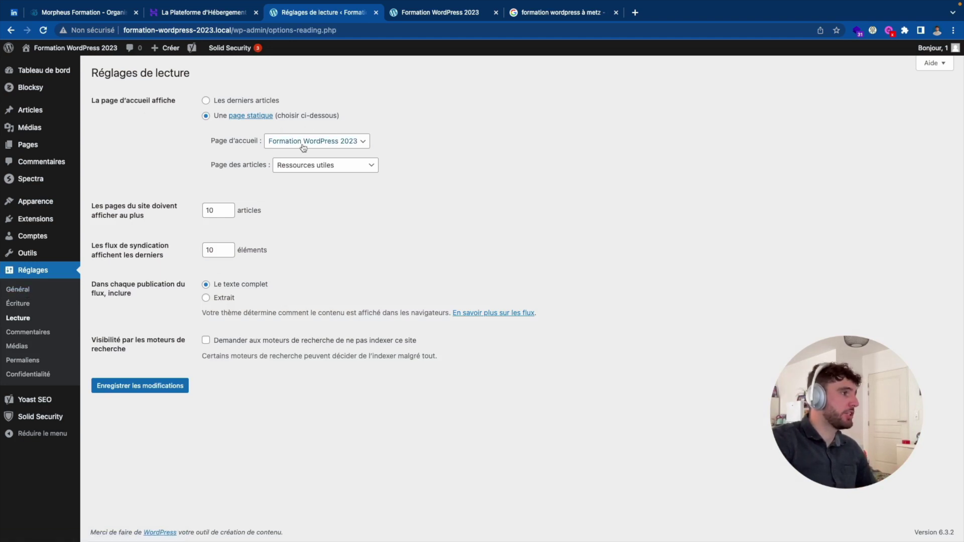
Set the permalinks to the custom structure "/%category%/%postname%/" and save the changes.
left_click(29, 361)
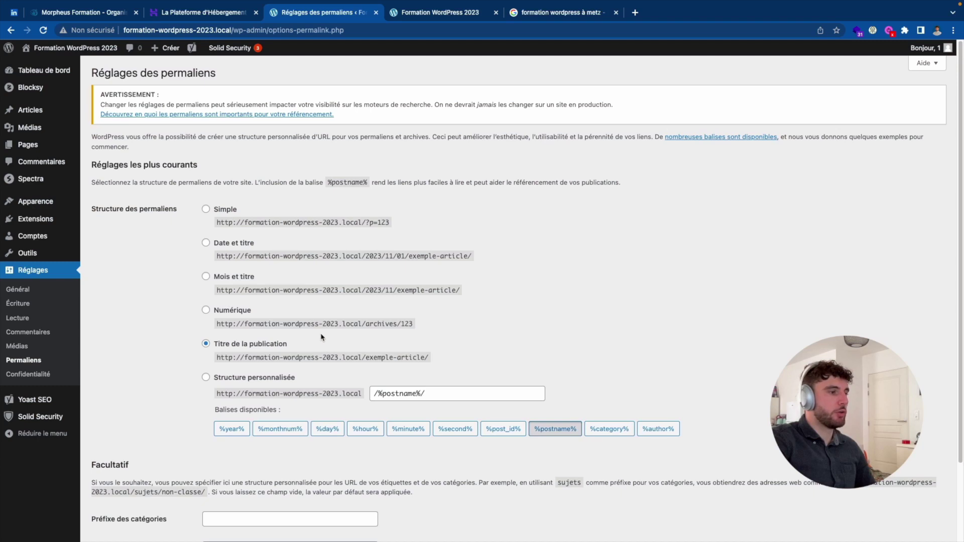
left_click(206, 377)
left_click(375, 393)
left_click(609, 429)
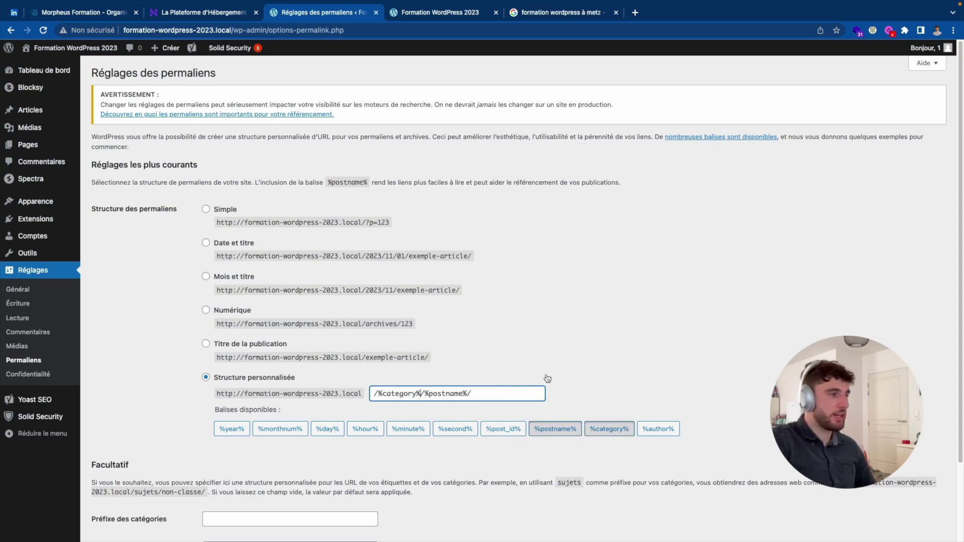
scroll(494, 394, "down", 3)
left_click(138, 490)
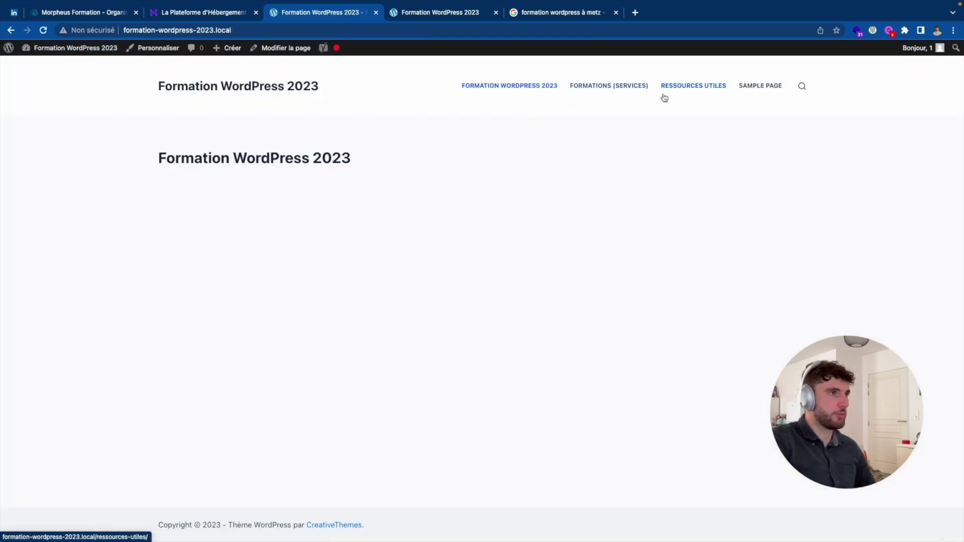
Inspect the category segment in the web address of the article "Comment sécuriser WordPress" on the site, and return to the administration.
left_click(664, 98)
left_click(271, 187)
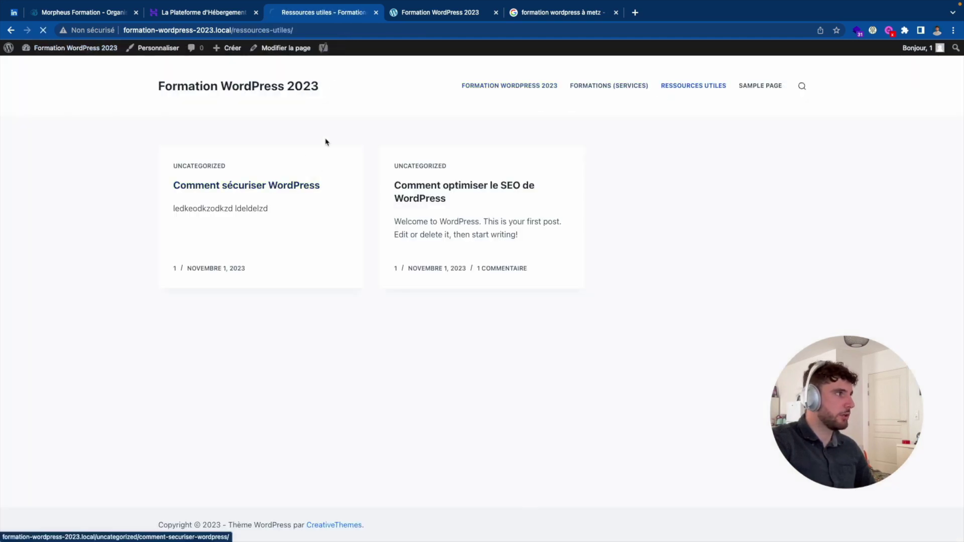
left_click(238, 29)
double_click(237, 29)
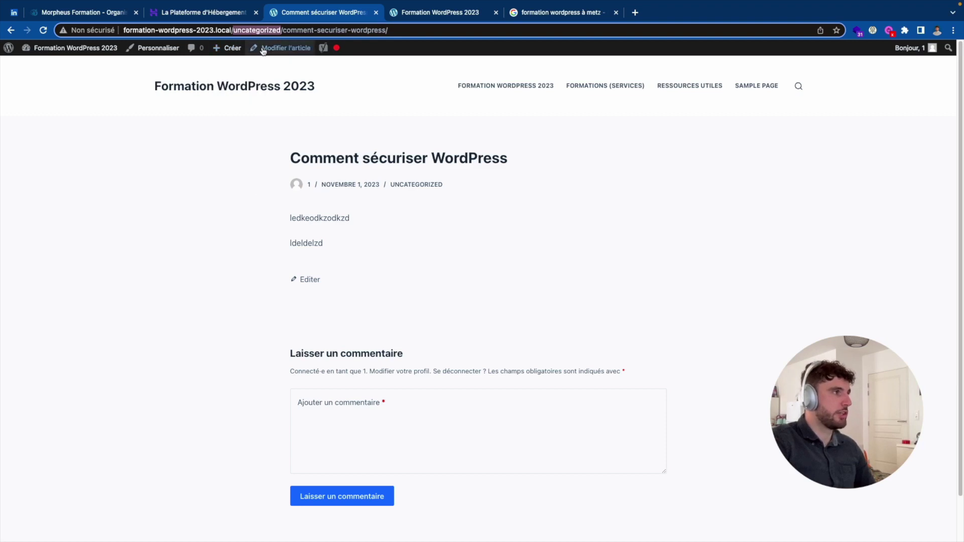
mouse_move(2, 49)
left_click(2, 49)
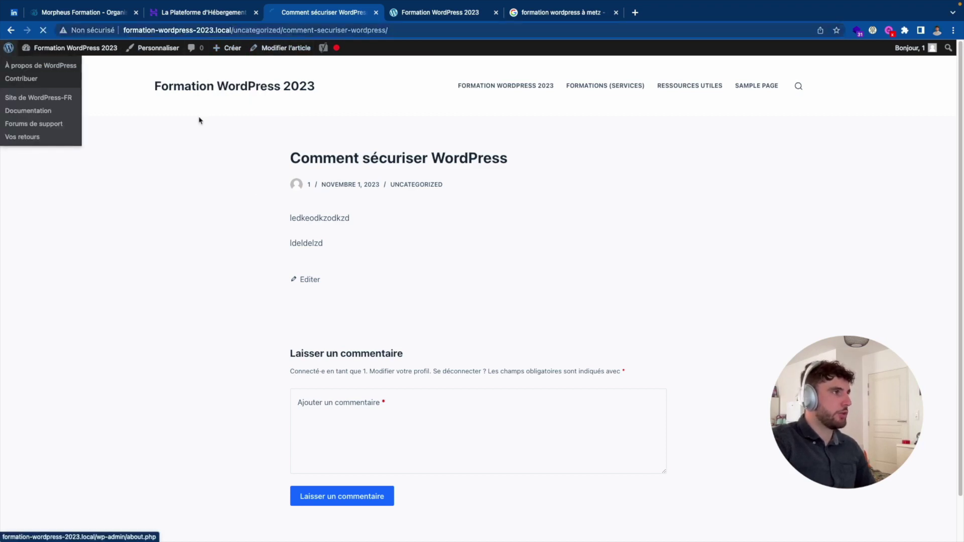
Set the permalink structure back to "Titre de la publication" and save the changes.
mouse_move(37, 310)
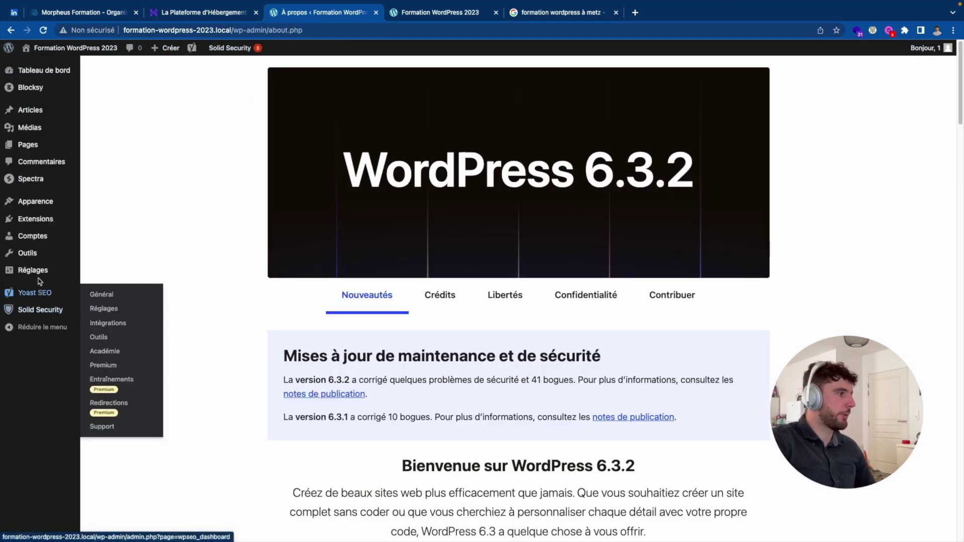
mouse_move(33, 270)
left_click(115, 347)
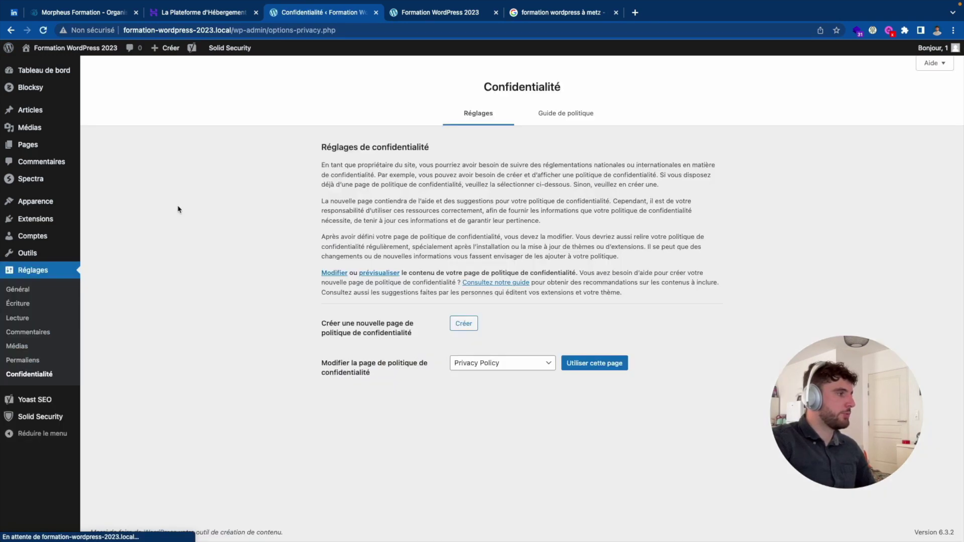
left_click(22, 360)
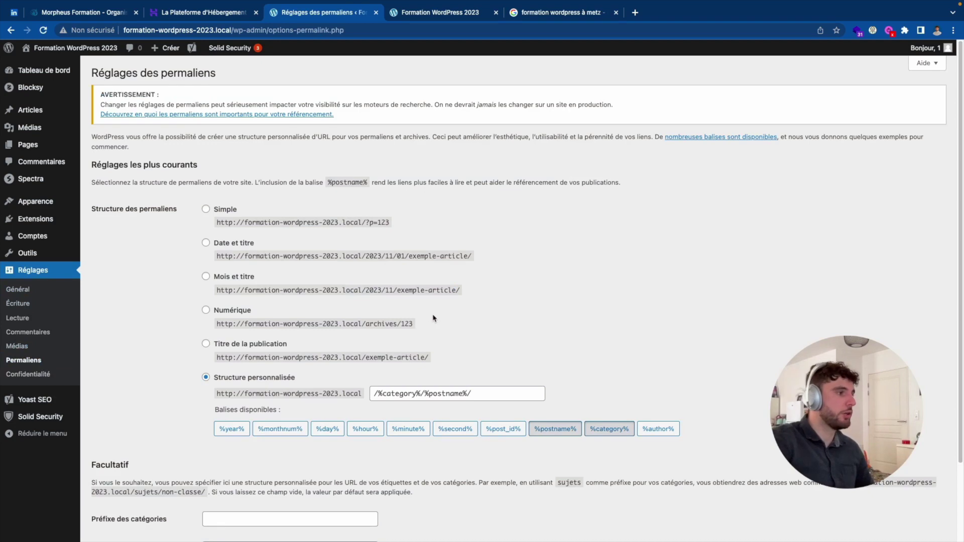
left_click(207, 344)
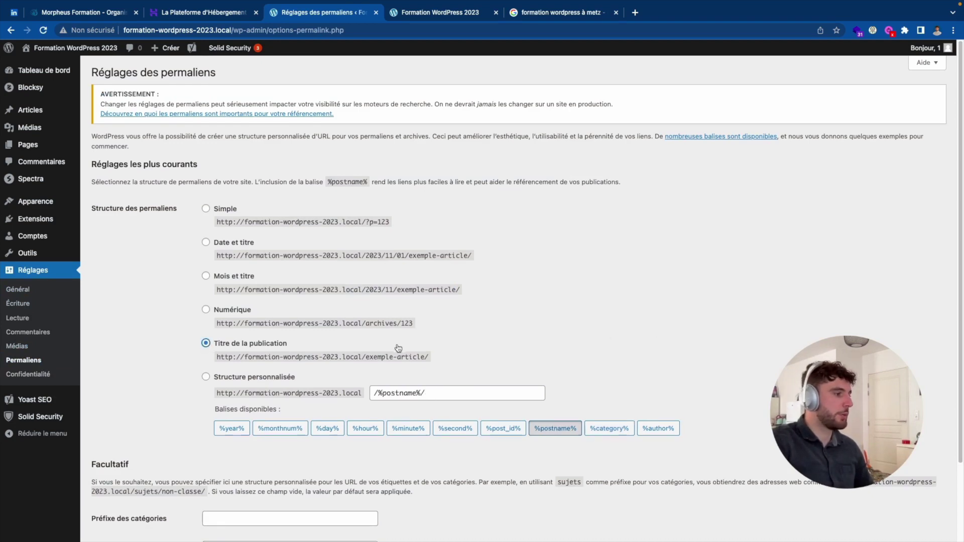
scroll(402, 349, "down", 3)
left_click(162, 489)
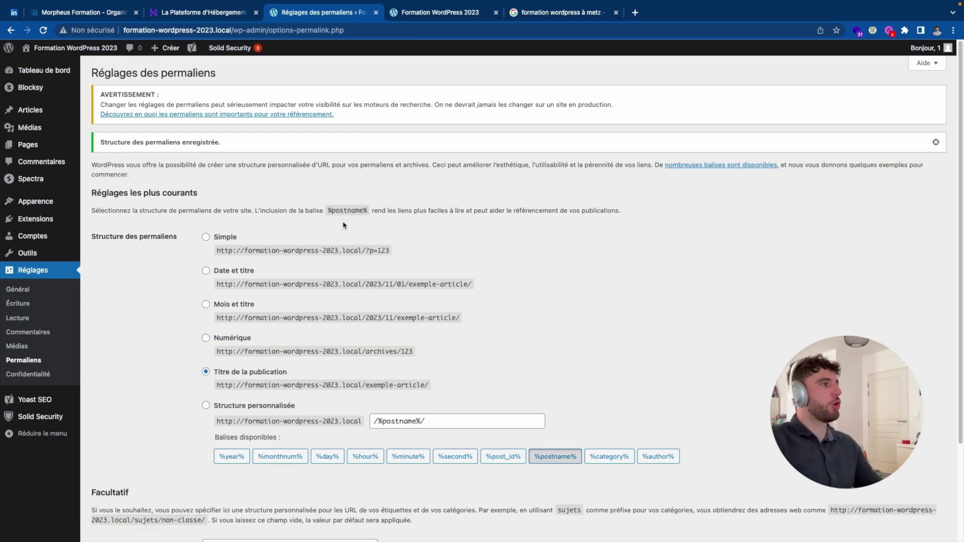
scroll(346, 221, "down", 1)
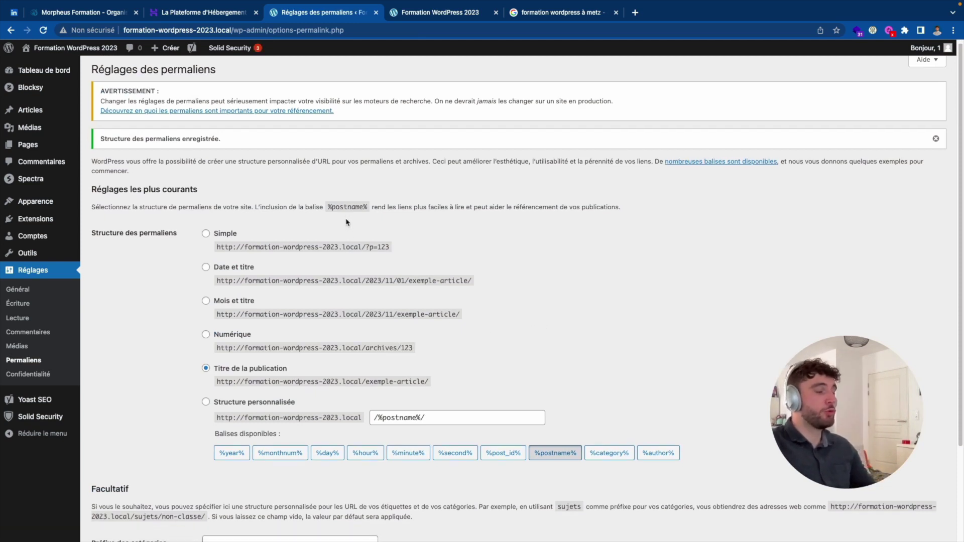
scroll(170, 267, "down", 1)
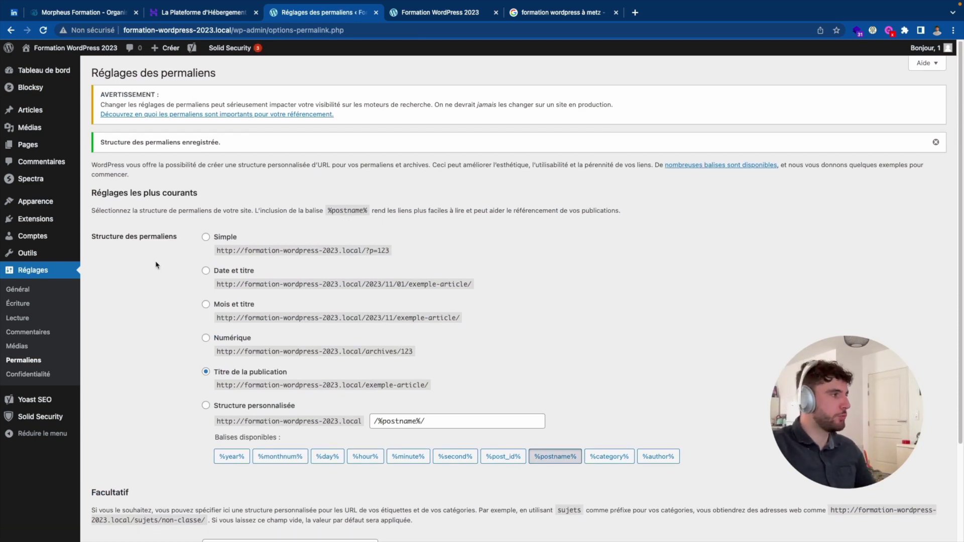
Try the reading settings option that asks search engines not to index this site.
left_click(17, 318)
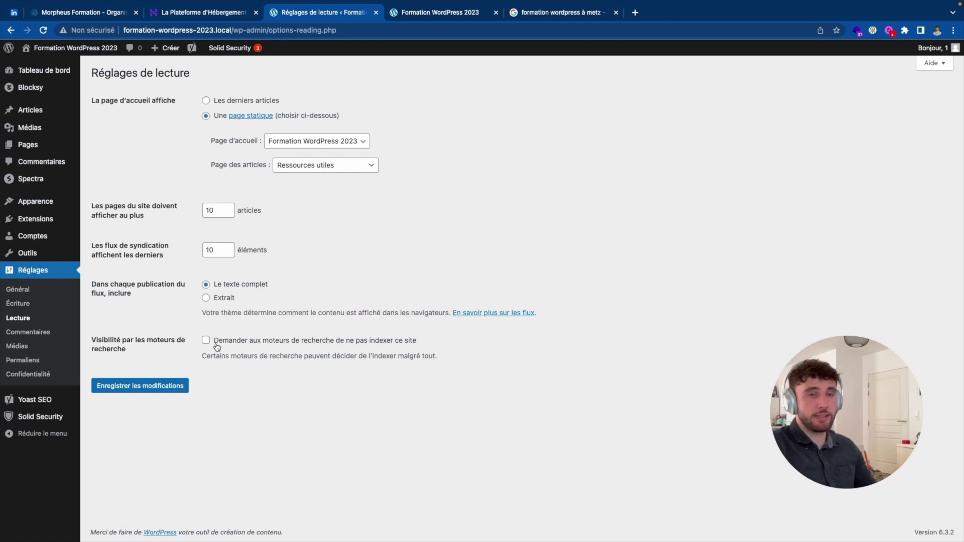
left_click(206, 341)
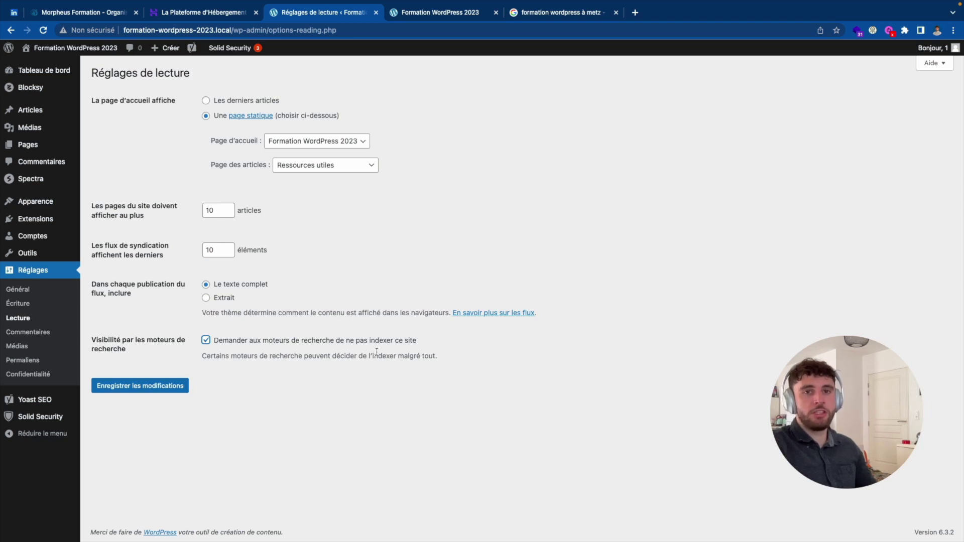
Open the general settings and look over the site's basic options.
left_click(40, 275)
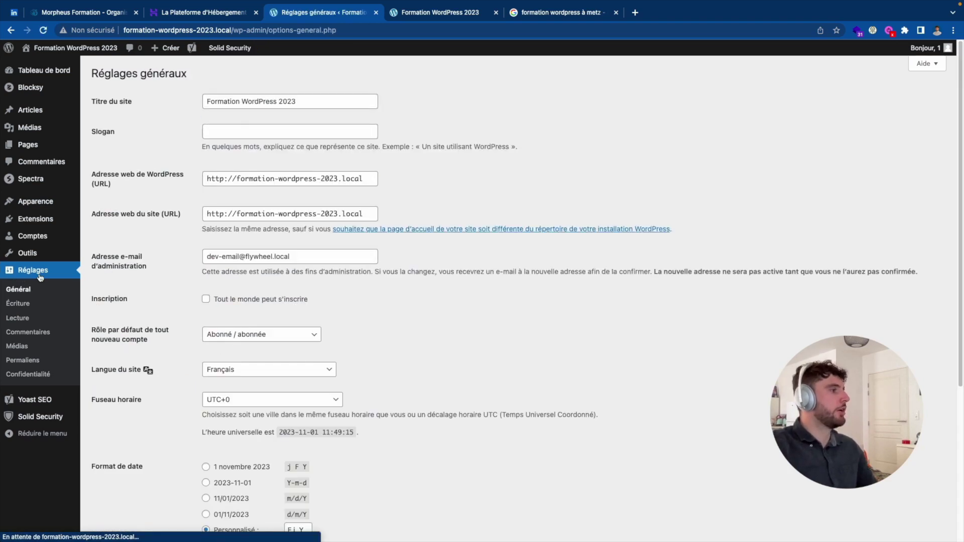
mouse_move(50, 75)
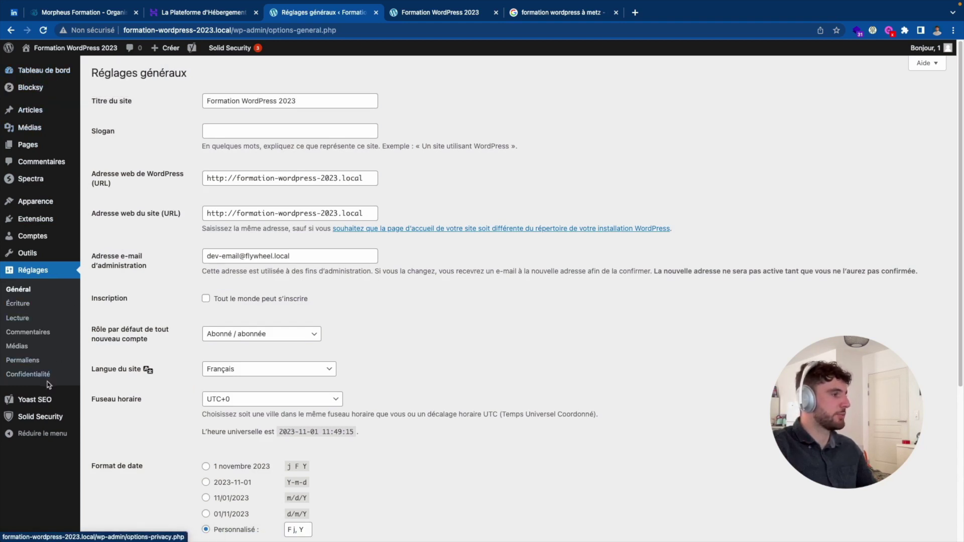
mouse_move(49, 425)
scroll(49, 427, "down", 1)
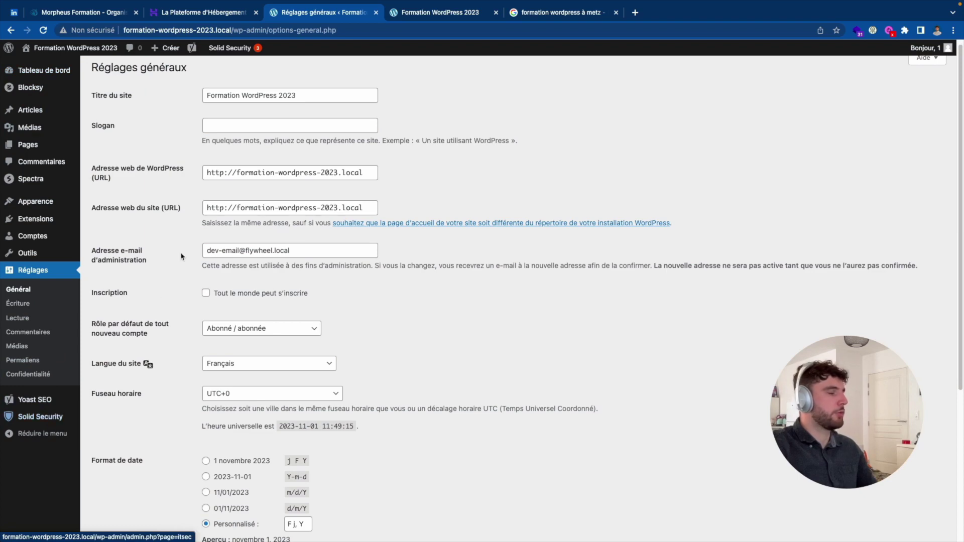
Return from the general settings to the WordPress dashboard and look over its welcome screen.
scroll(277, 227, "down", 1)
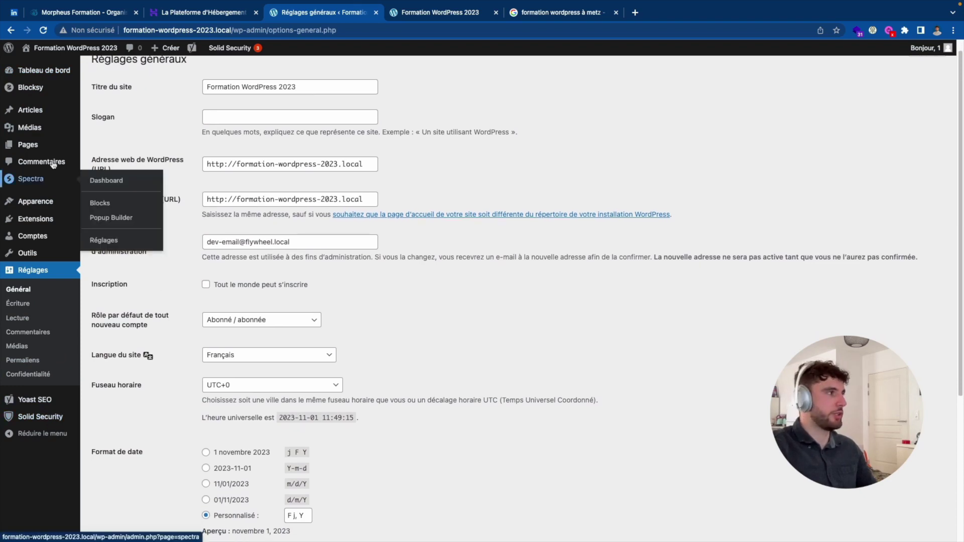
scroll(53, 126, "up", 1)
left_click(44, 70)
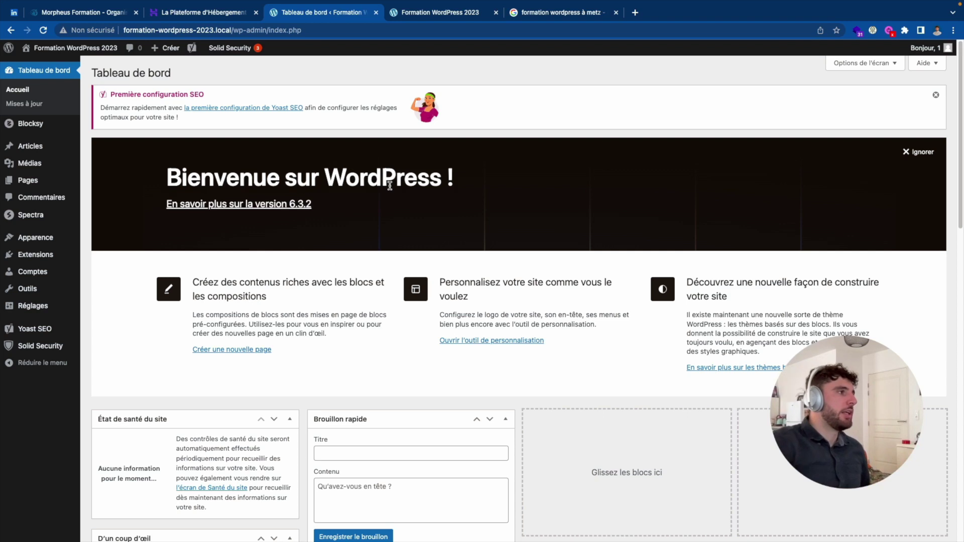
scroll(206, 101, "down", 1)
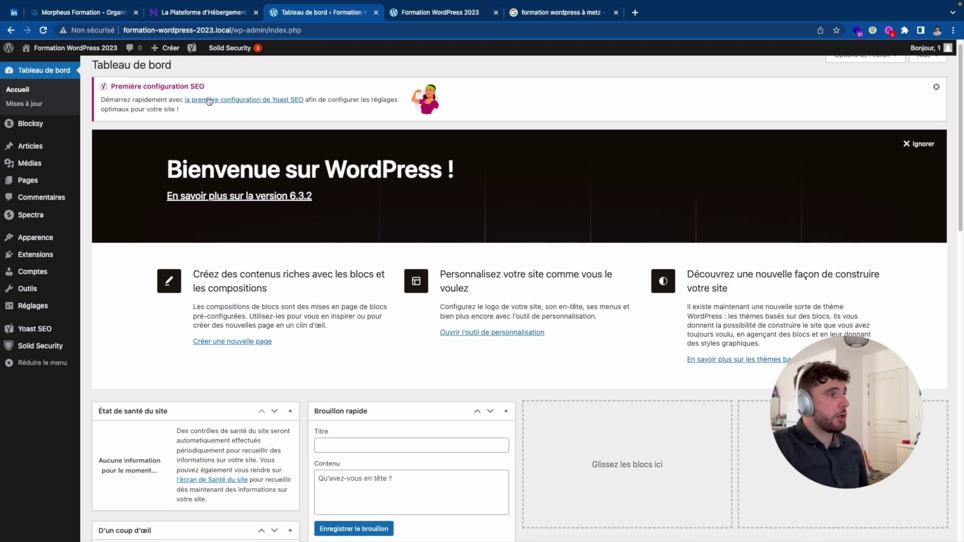
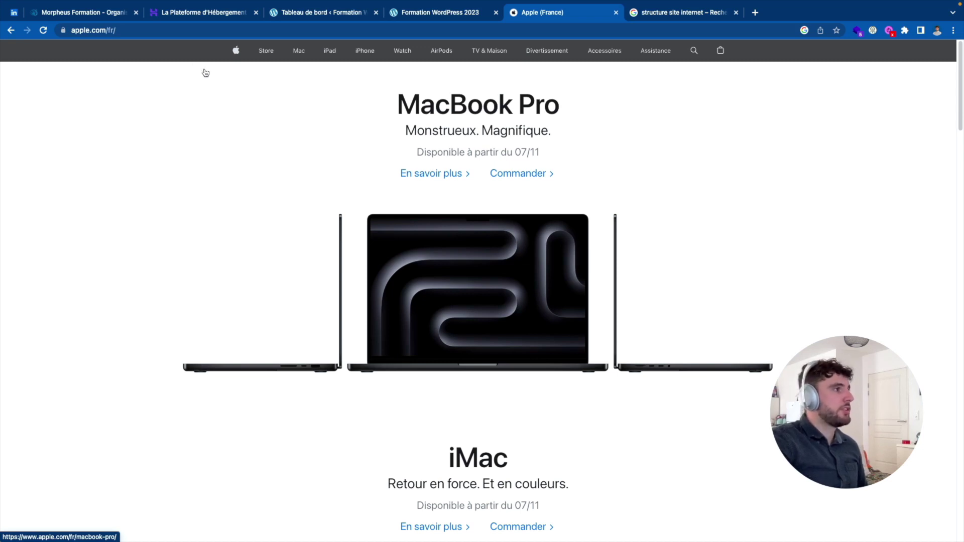
Examine the header menu with its drop-down entries and the content sections of Apple's French home page.
mouse_move(298, 51)
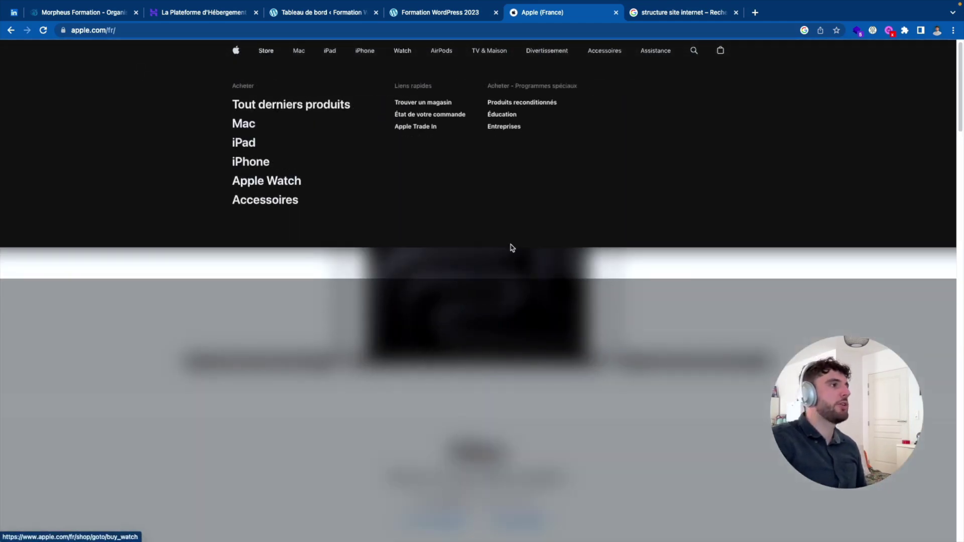
scroll(526, 81, "down", 1)
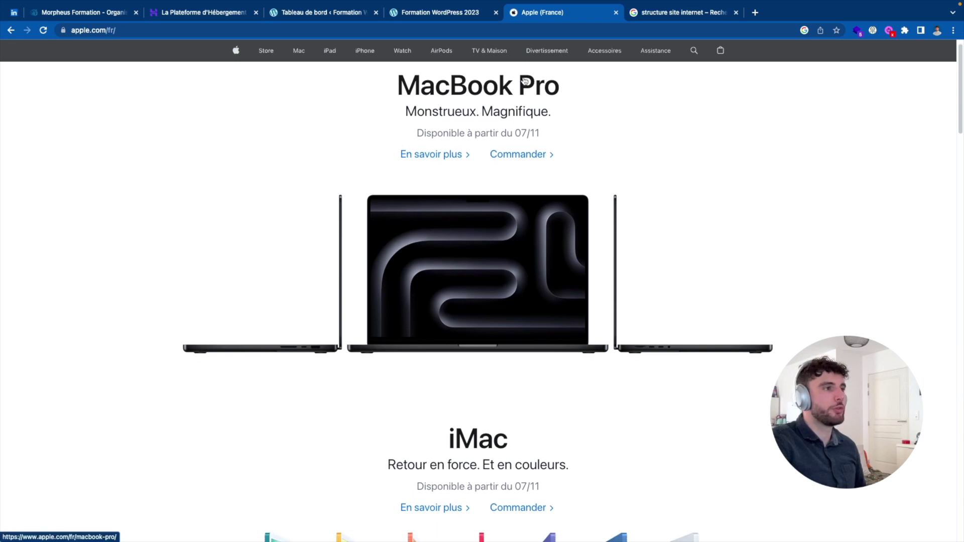
scroll(525, 81, "up", 1)
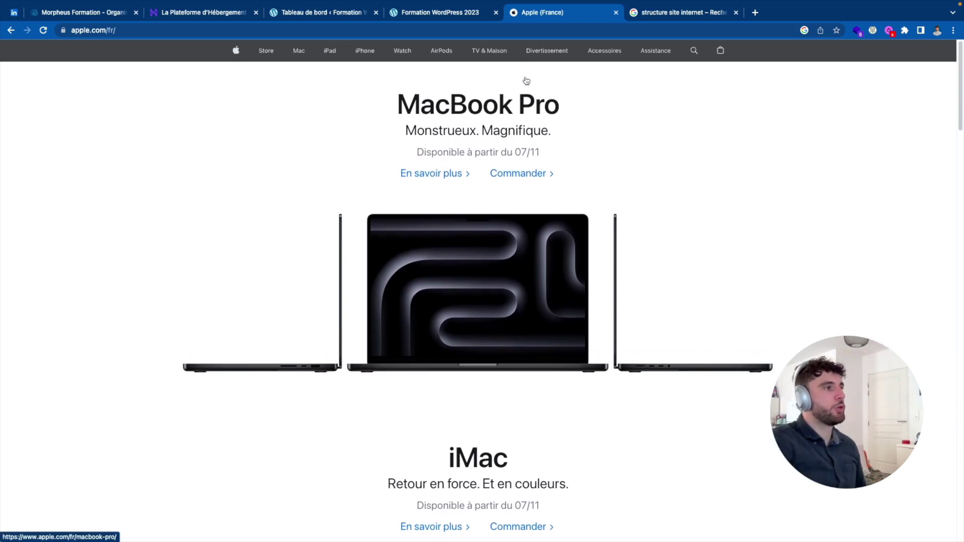
scroll(574, 73, "down", 1)
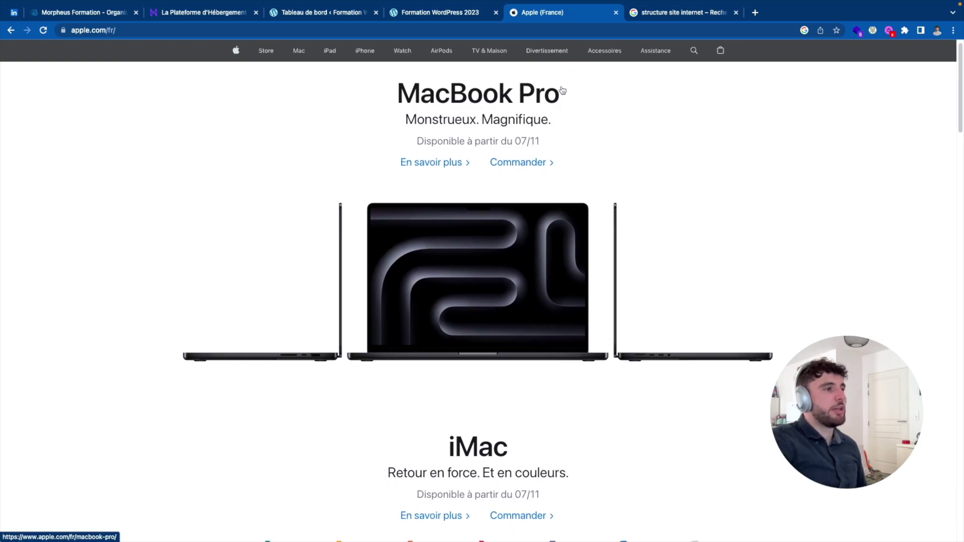
scroll(574, 73, "down", 10)
scroll(574, 132, "down", 10)
scroll(574, 131, "up", 20)
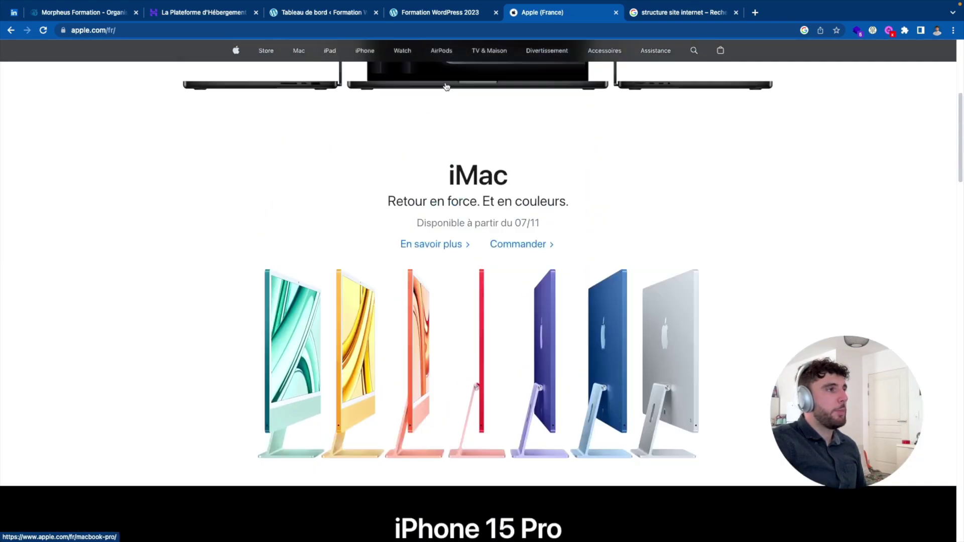
left_click(401, 51)
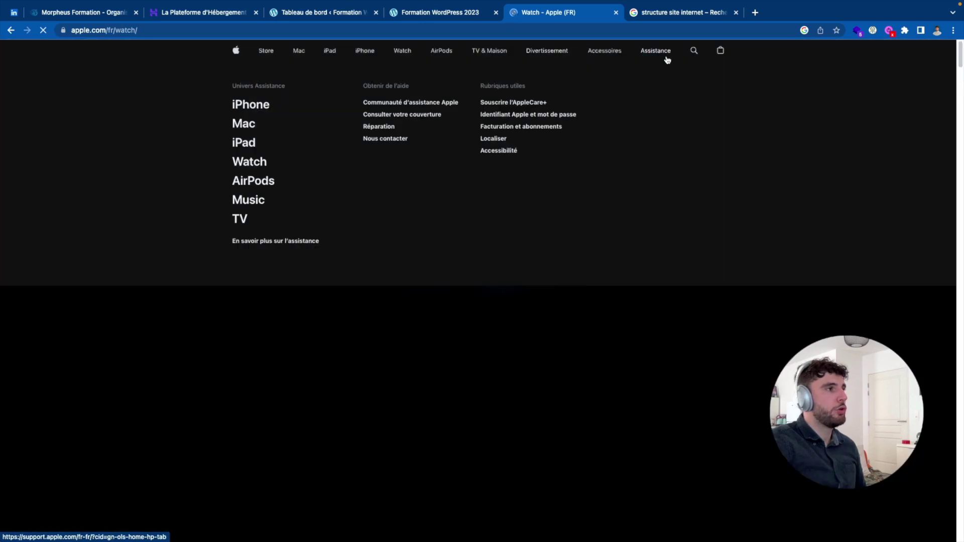
mouse_move(370, 58)
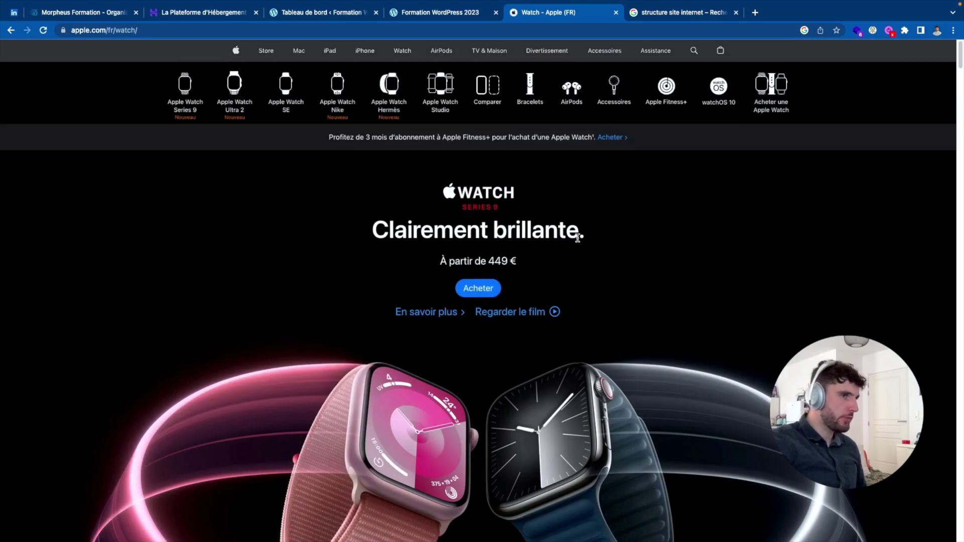
scroll(577, 238, "down", 15)
scroll(578, 241, "down", 20)
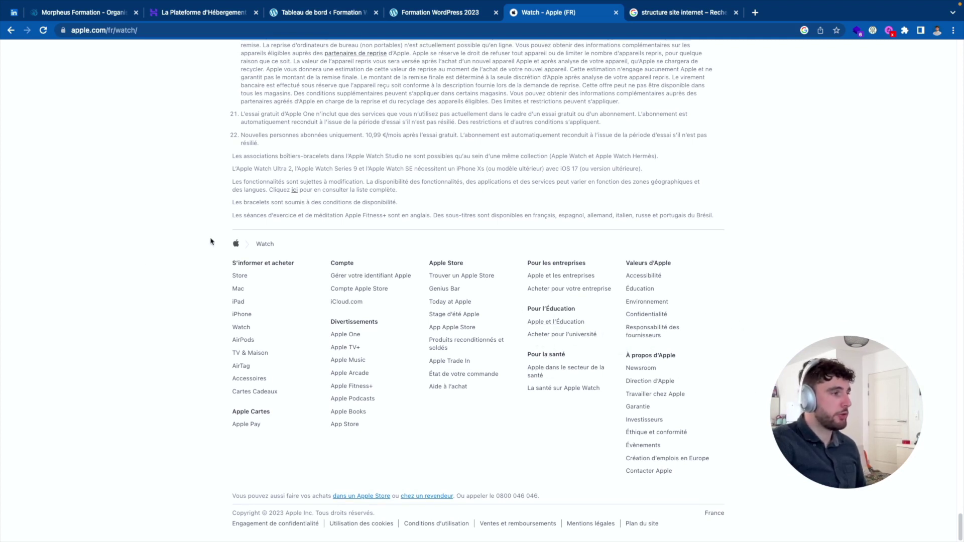
scroll(377, 243, "up", 20)
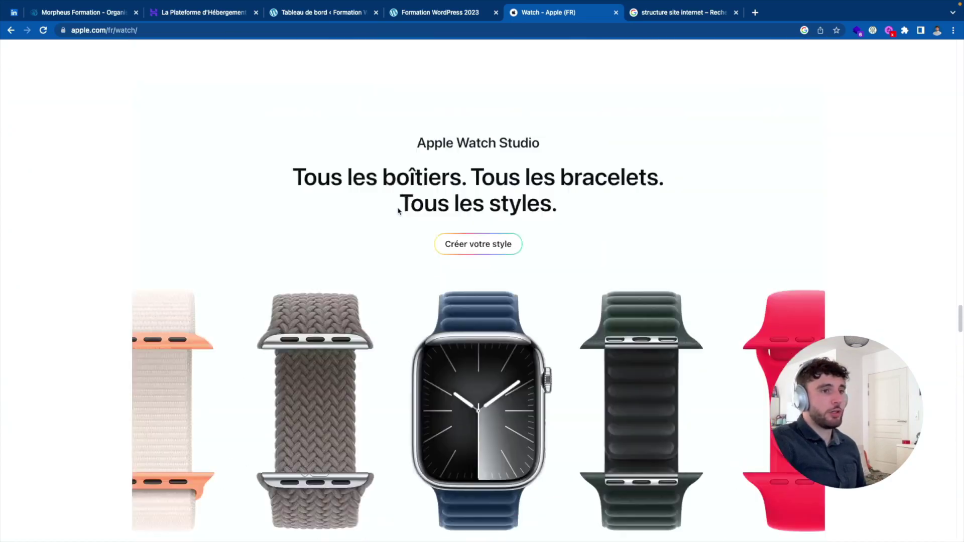
scroll(399, 211, "up", 15)
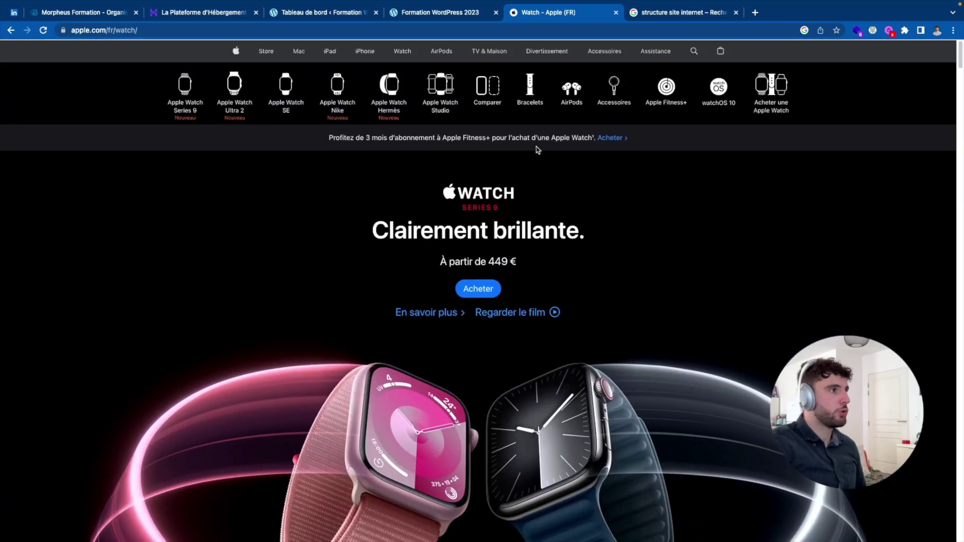
left_click(442, 50)
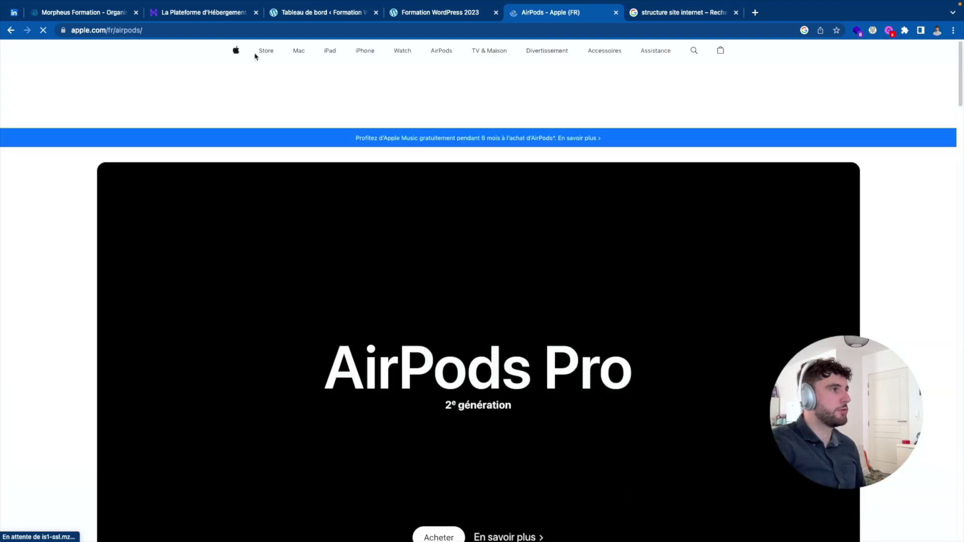
scroll(451, 291, "down", 20)
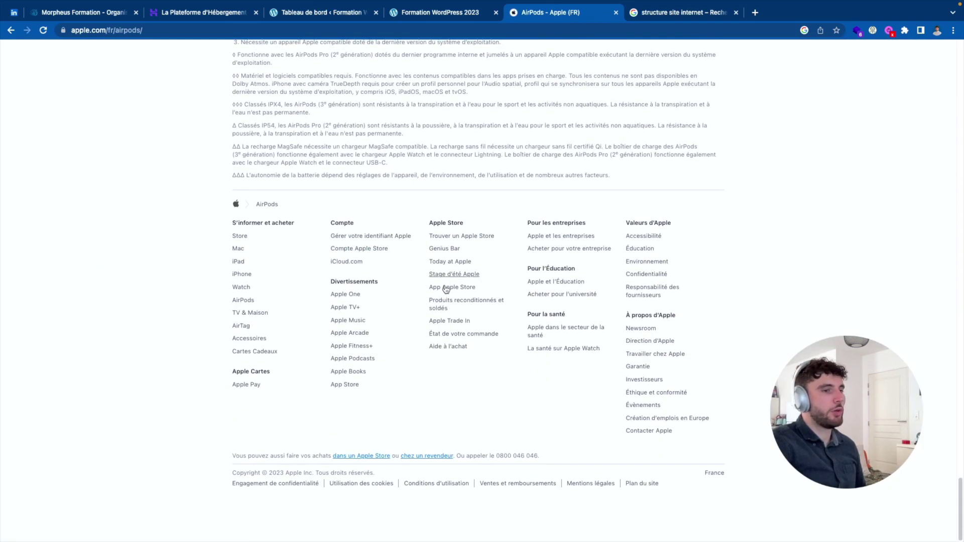
scroll(745, 188, "up", 20)
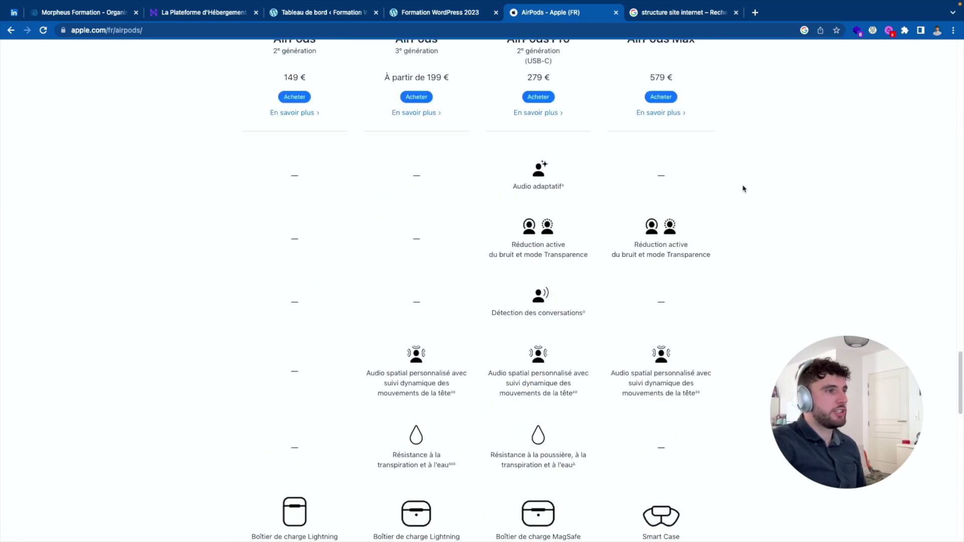
scroll(596, 252, "up", 5)
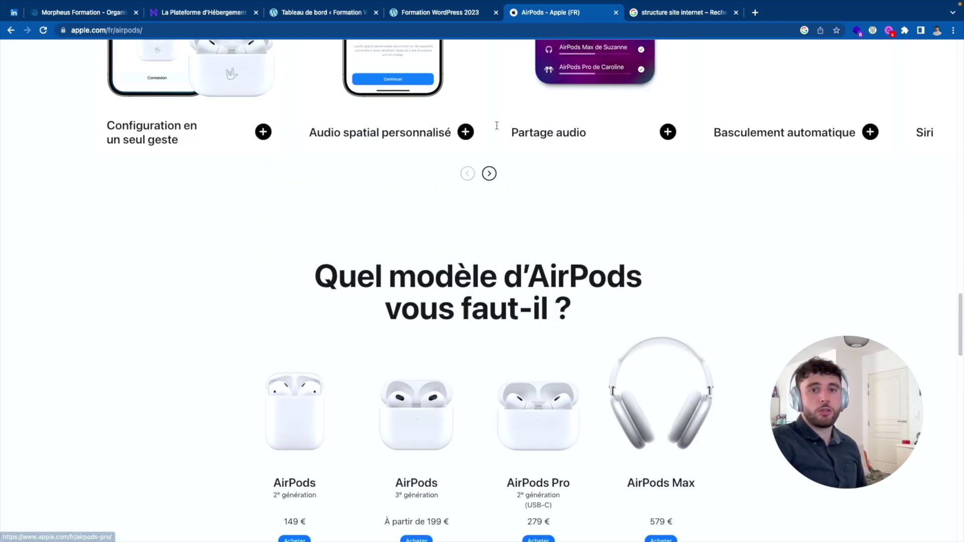
scroll(529, 365, "up", 10)
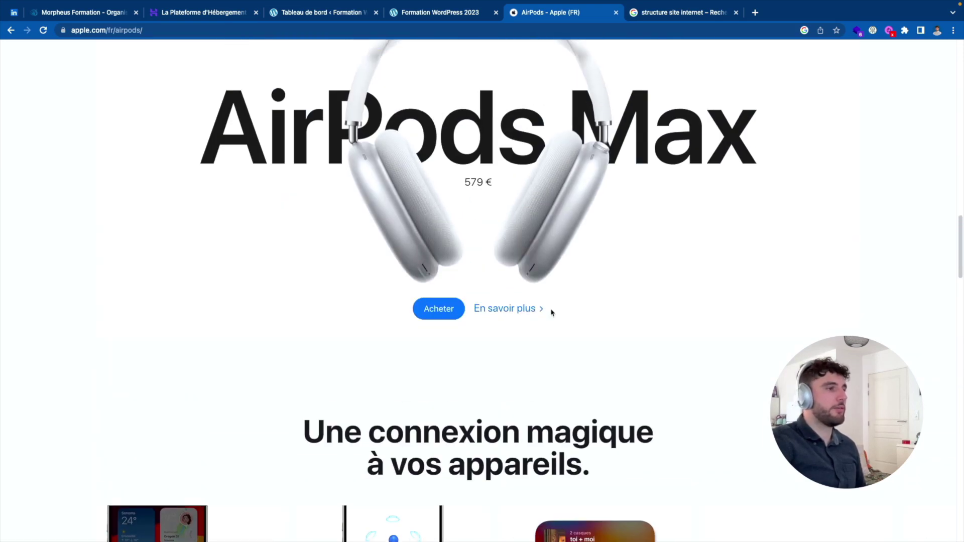
scroll(562, 206, "up", 1)
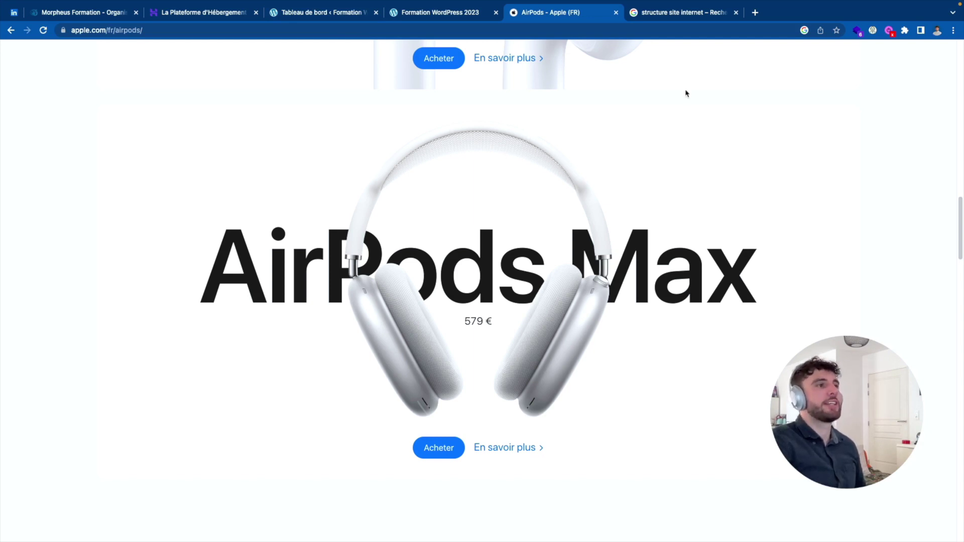
Study the site structure diagram in the "structure site internet" image results, and return to the WordPress administration.
left_click(656, 12)
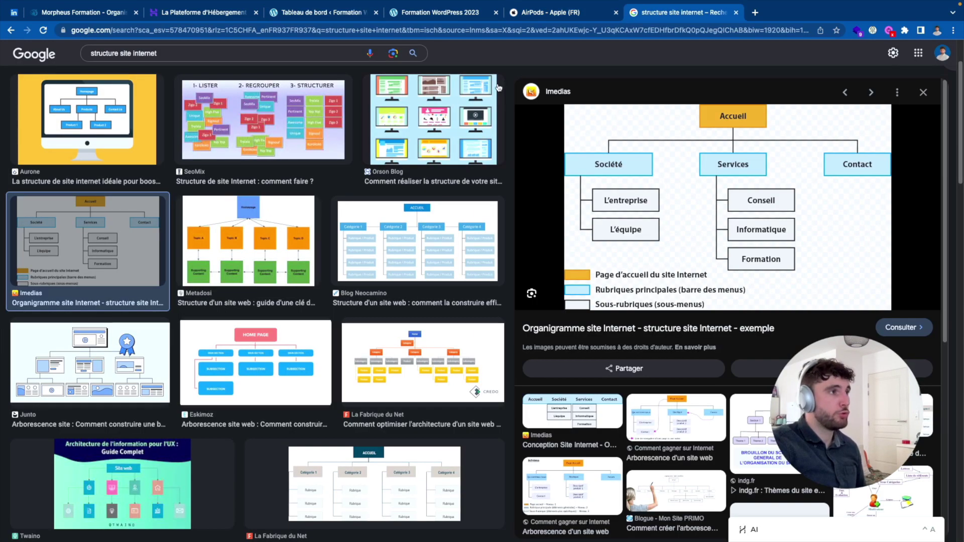
left_click(560, 16)
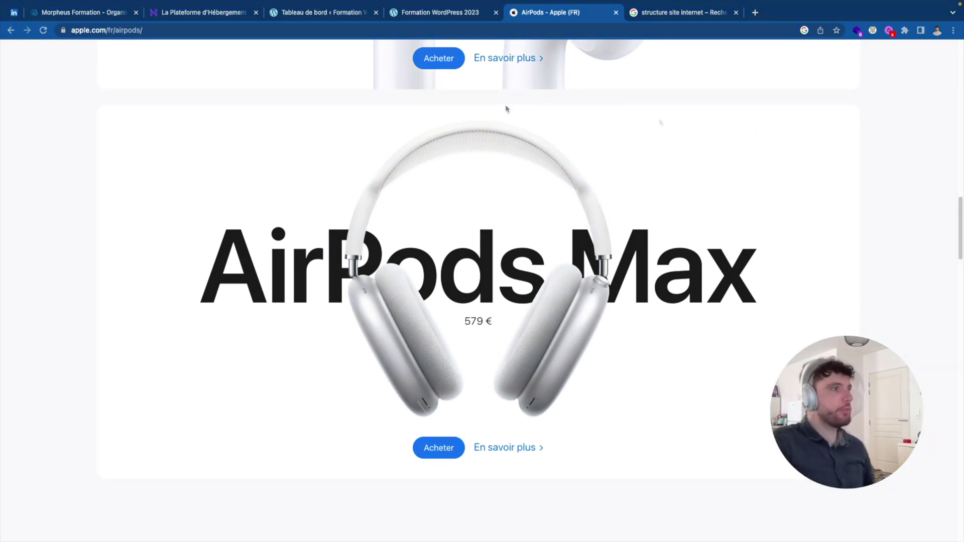
left_click(329, 12)
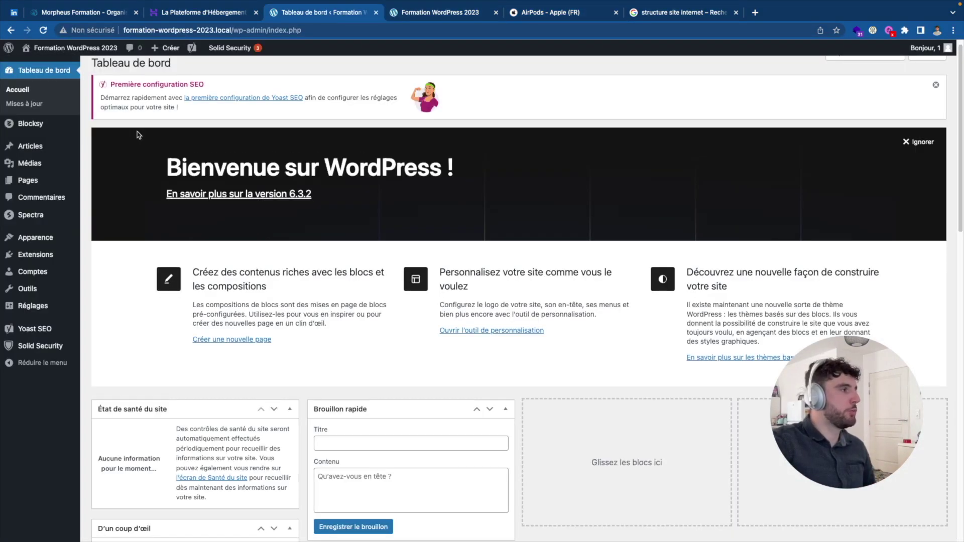
Open the home page "Formation WordPress 2023" for editing from the page list and start an empty paragraph block.
mouse_move(44, 163)
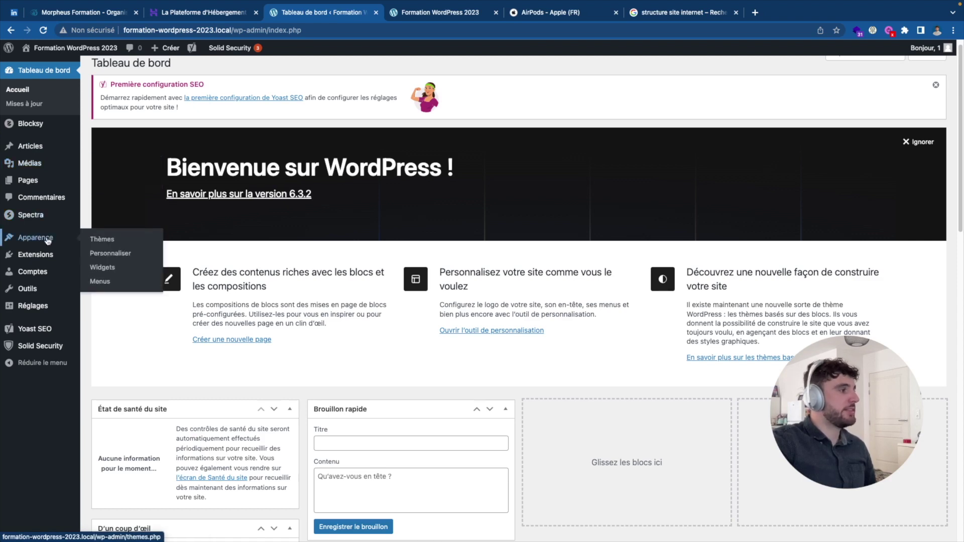
left_click(26, 182)
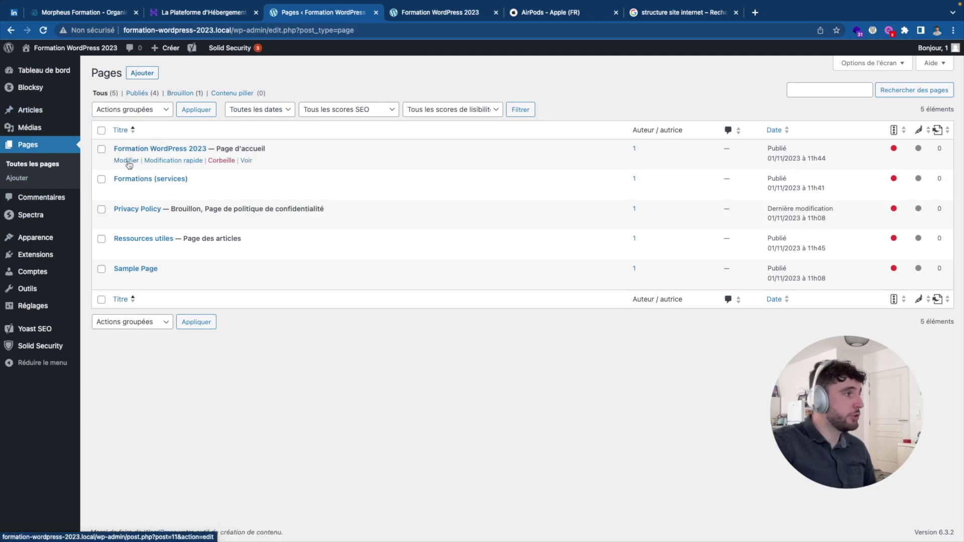
left_click(127, 162)
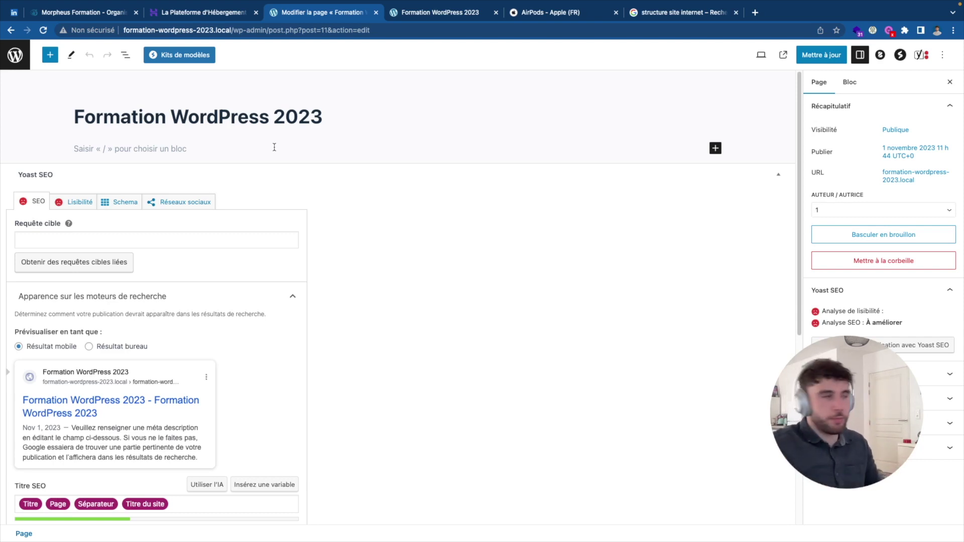
left_click(271, 147)
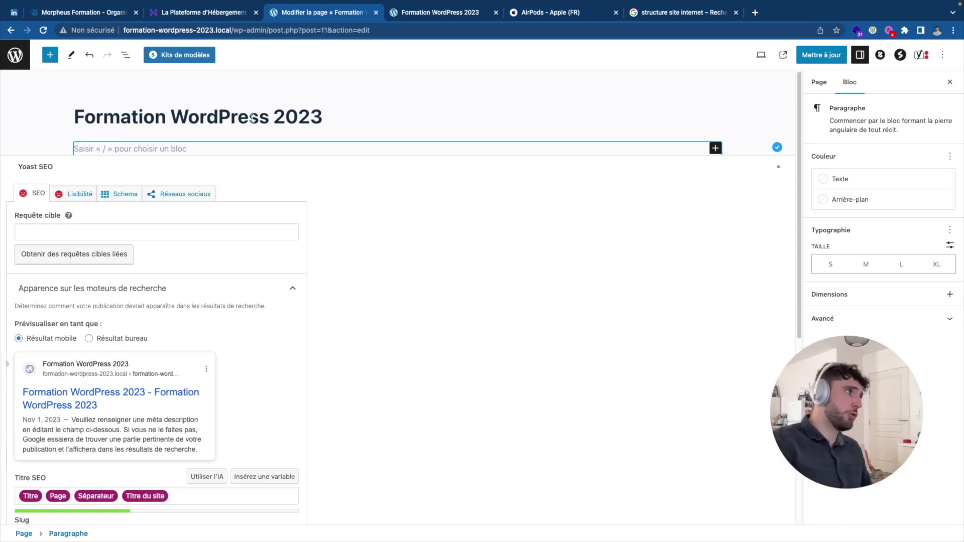
scroll(796, 99, "down", 1)
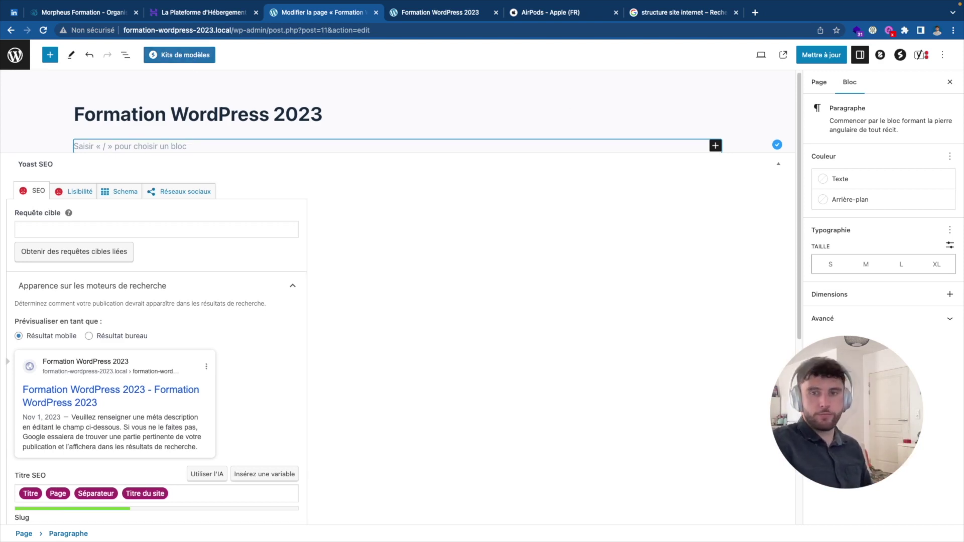
Leave the home page editor, discarding the unsaved changes, and go back to the page list.
key("ctrl+s")
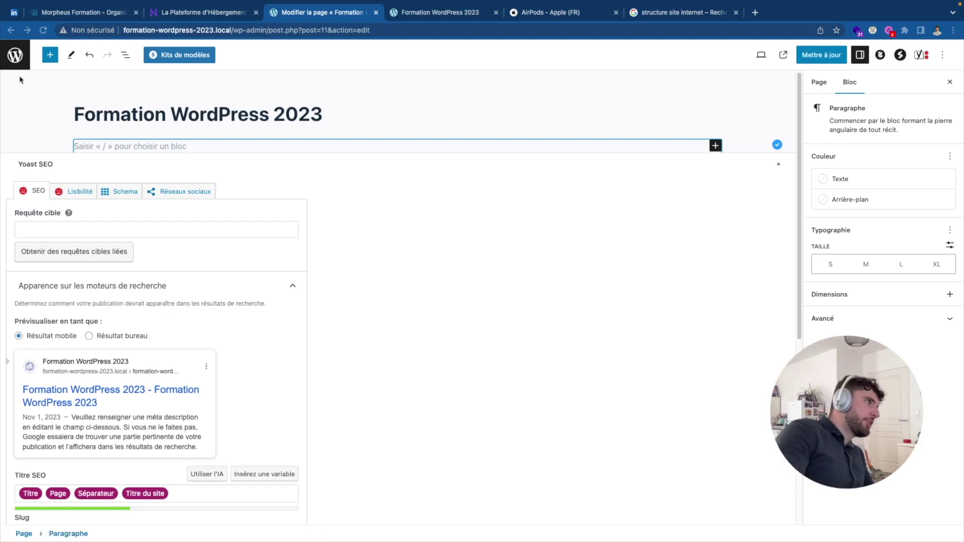
left_click(18, 59)
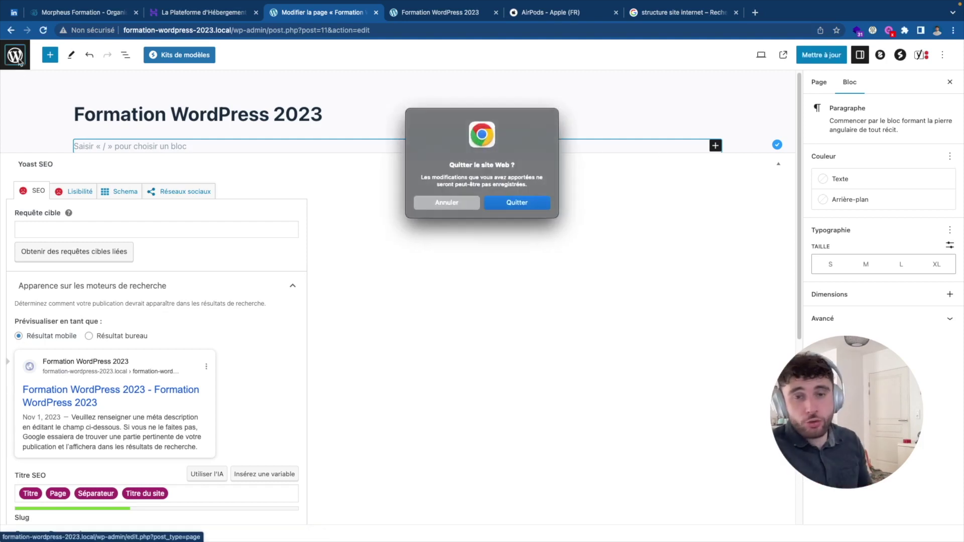
left_click(438, 205)
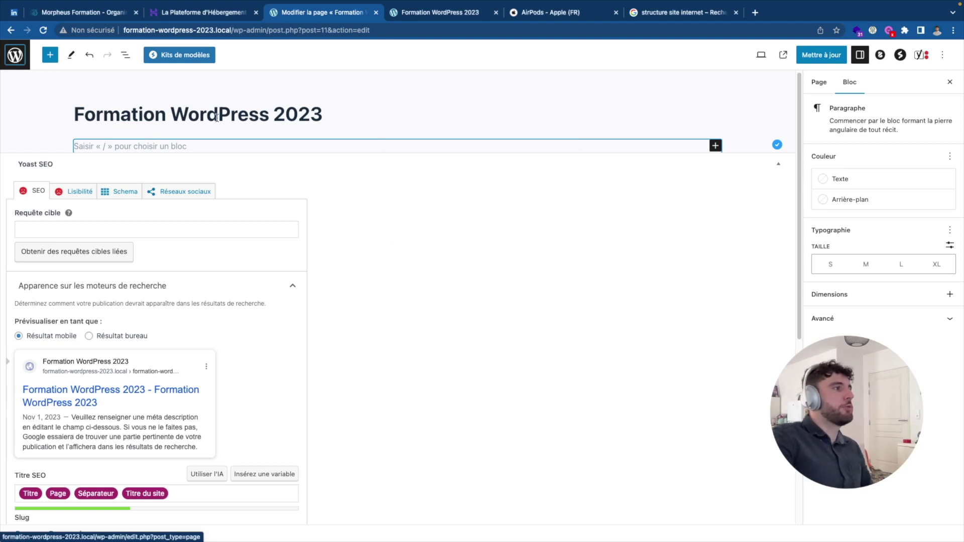
left_click(15, 64)
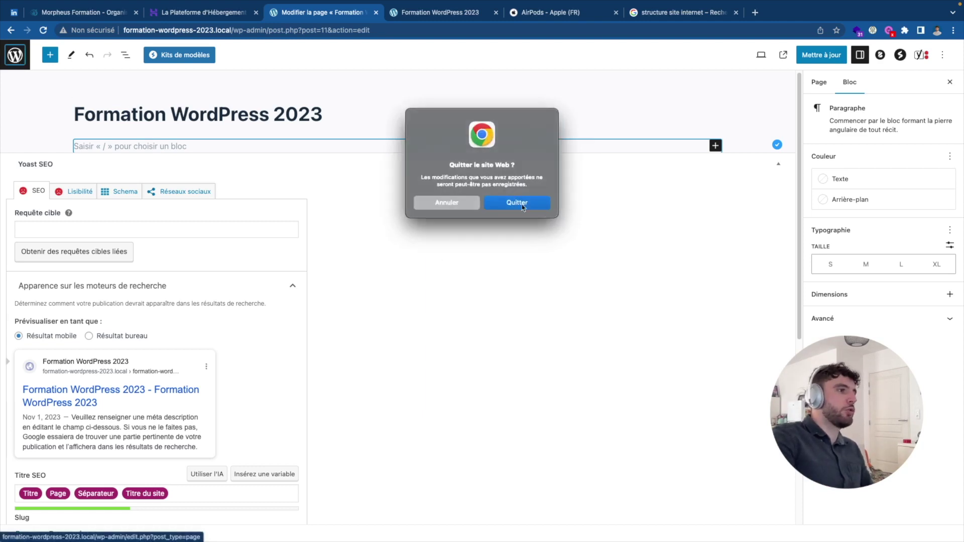
left_click(519, 204)
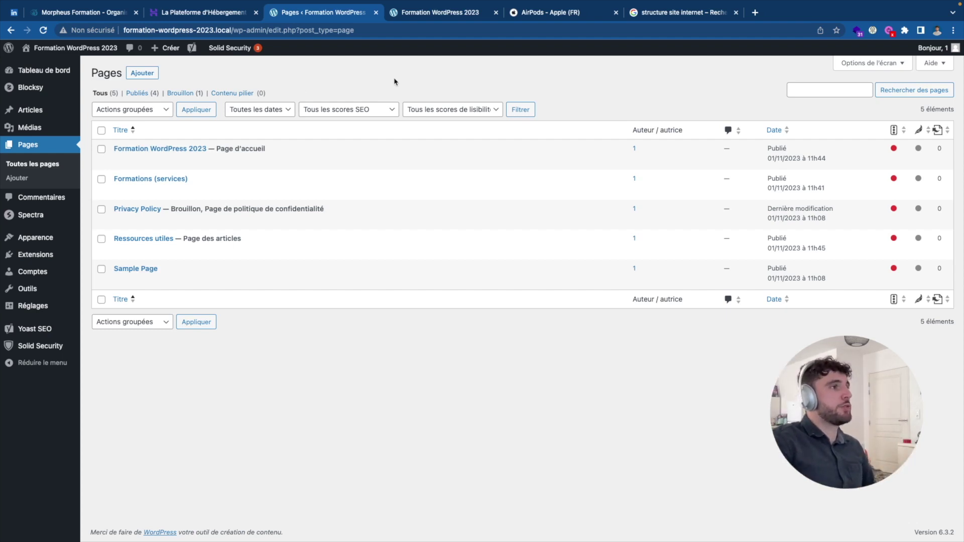
Reload the public home page of Formation WordPress 2023 to view its current header, menu and content.
left_click(430, 15)
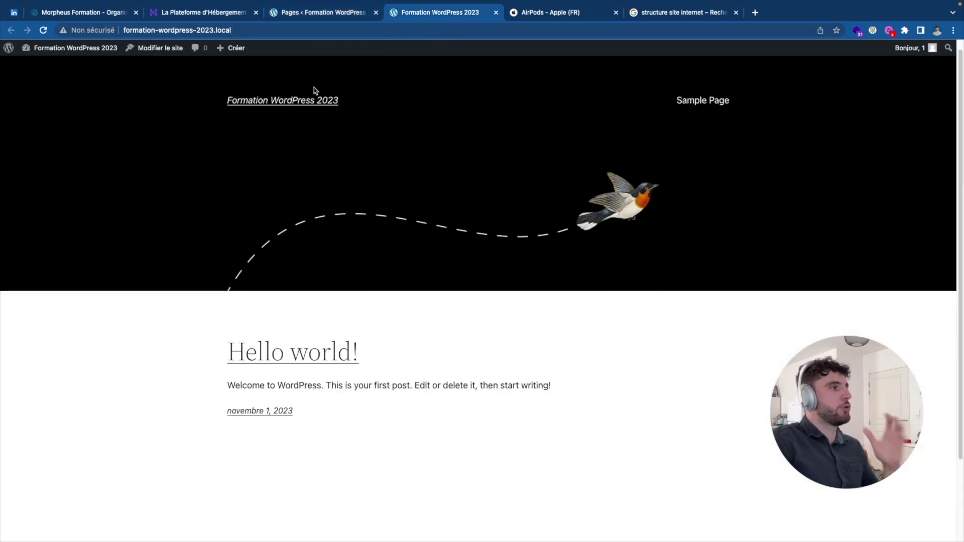
left_click(318, 105)
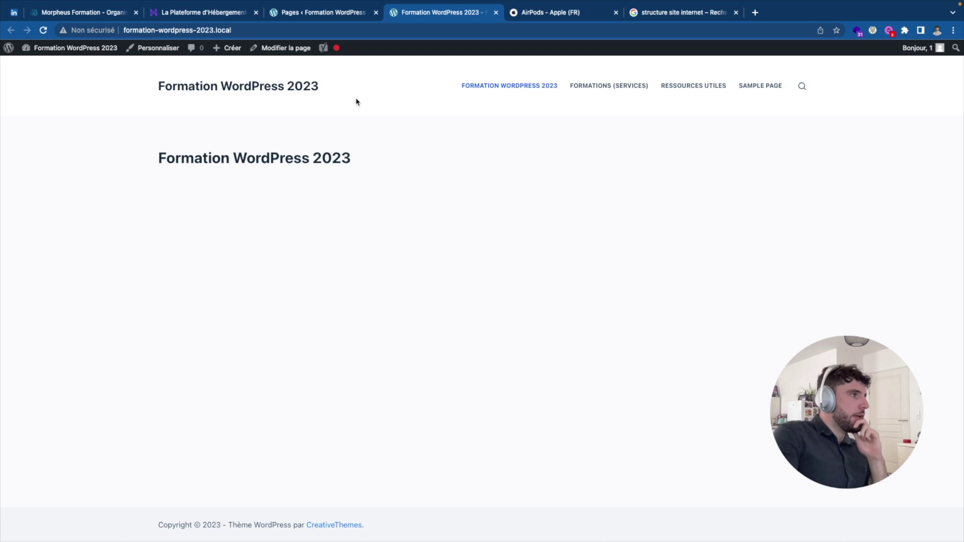
Check the site title and page heading on the public home page, and open the page list in the WordPress administration.
left_click(288, 87)
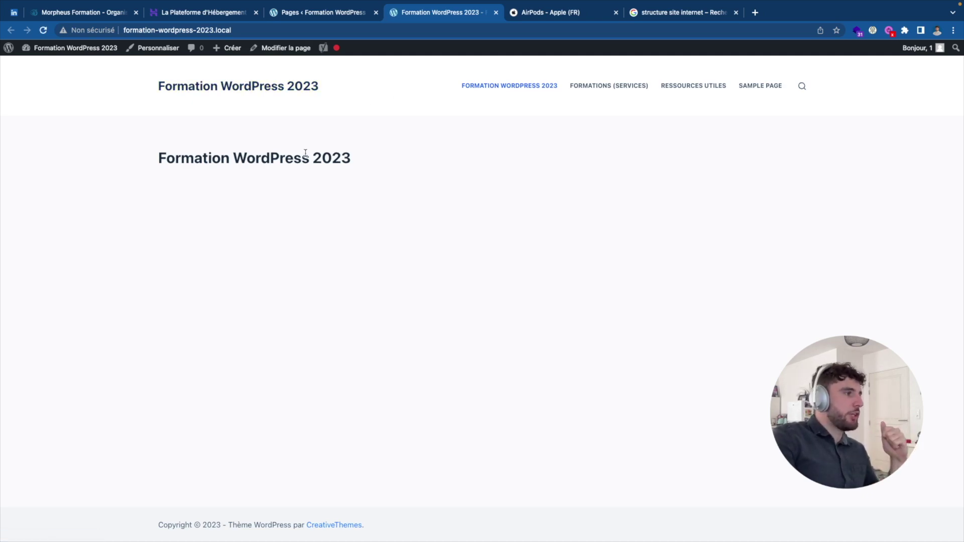
triple_click(369, 166)
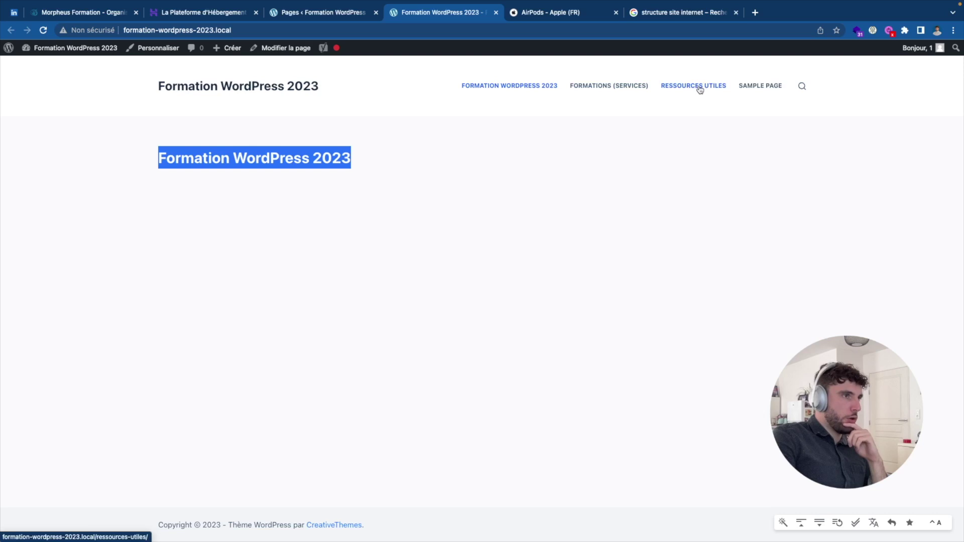
left_click(17, 52)
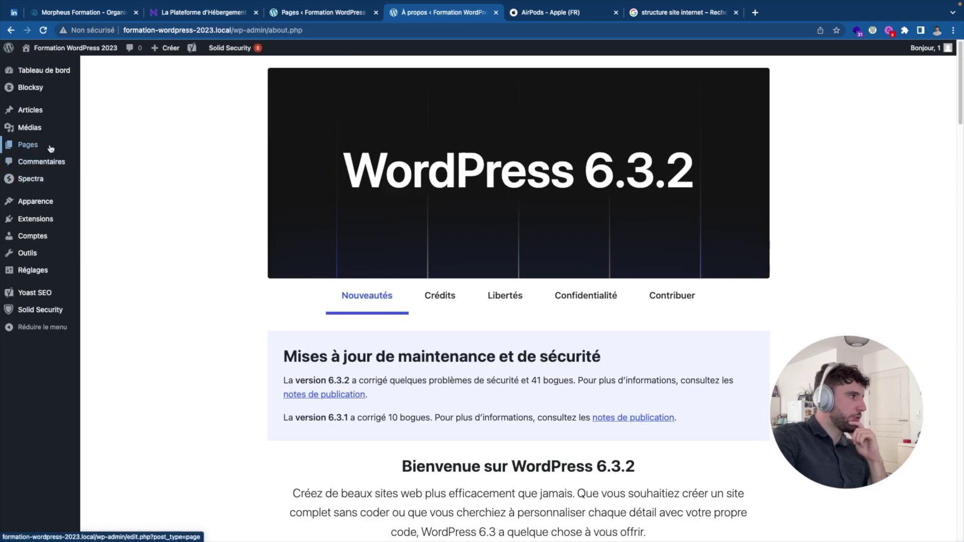
left_click(50, 149)
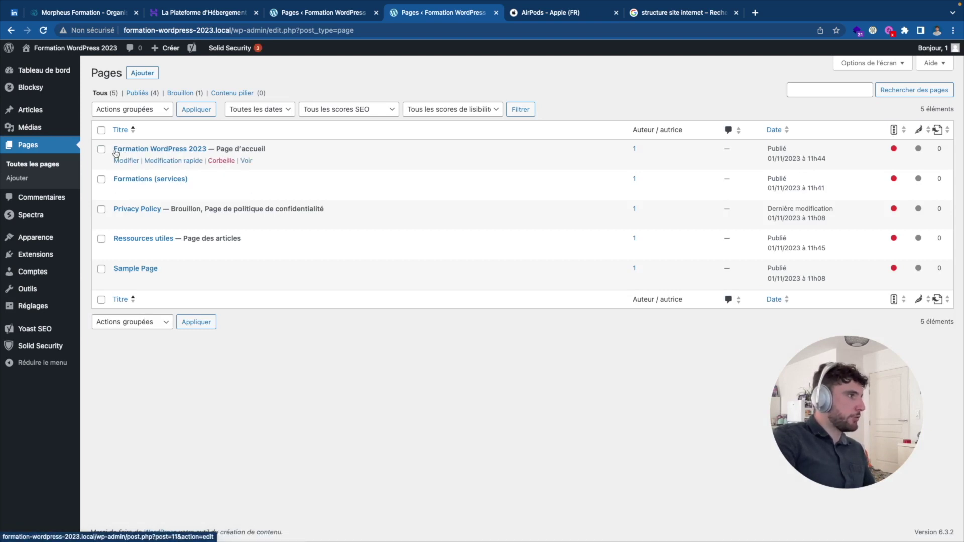
Rename the posts page "Ressources utiles" as "Ressources utiles (blog)" with quick edit and save the new title.
left_click_drag(269, 149, 124, 149)
left_click_drag(265, 239, 113, 237)
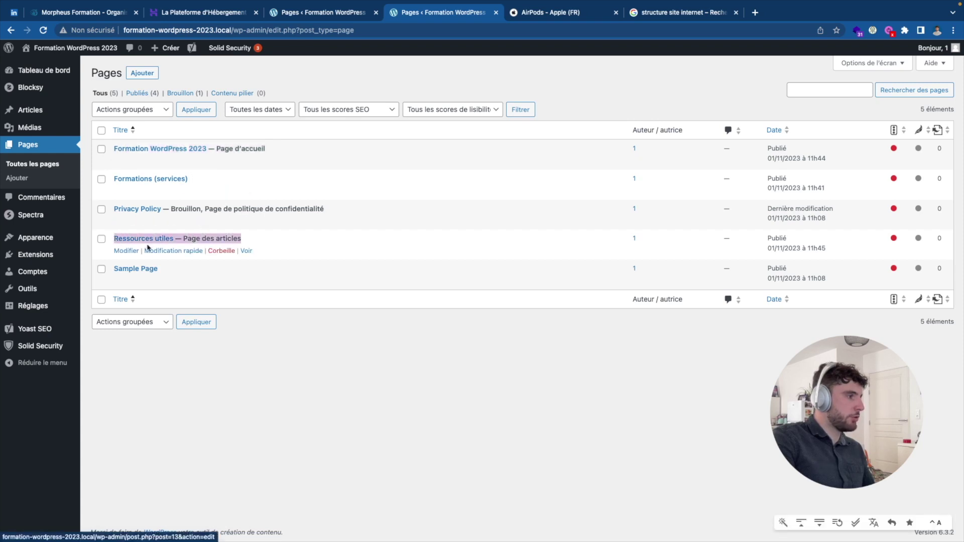
left_click_drag(243, 240, 188, 240)
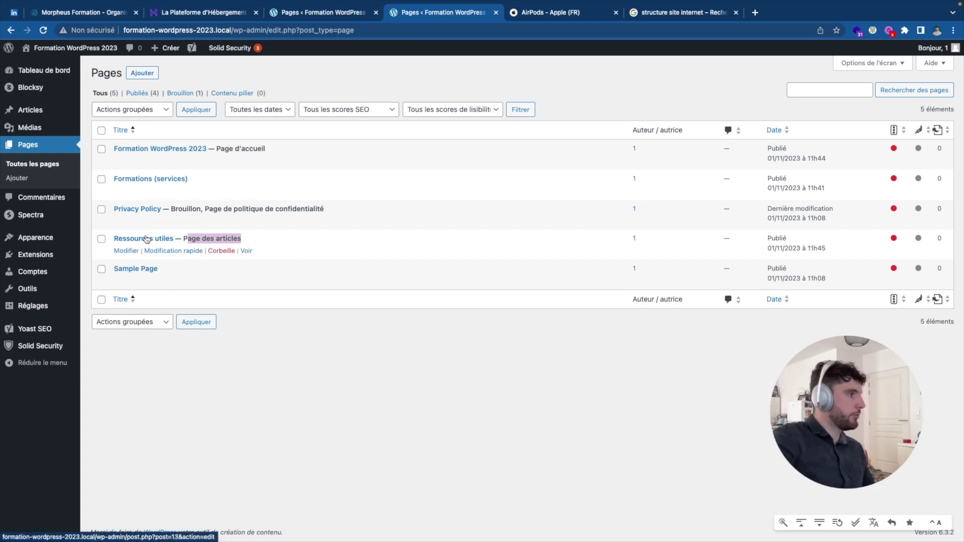
left_click(199, 250)
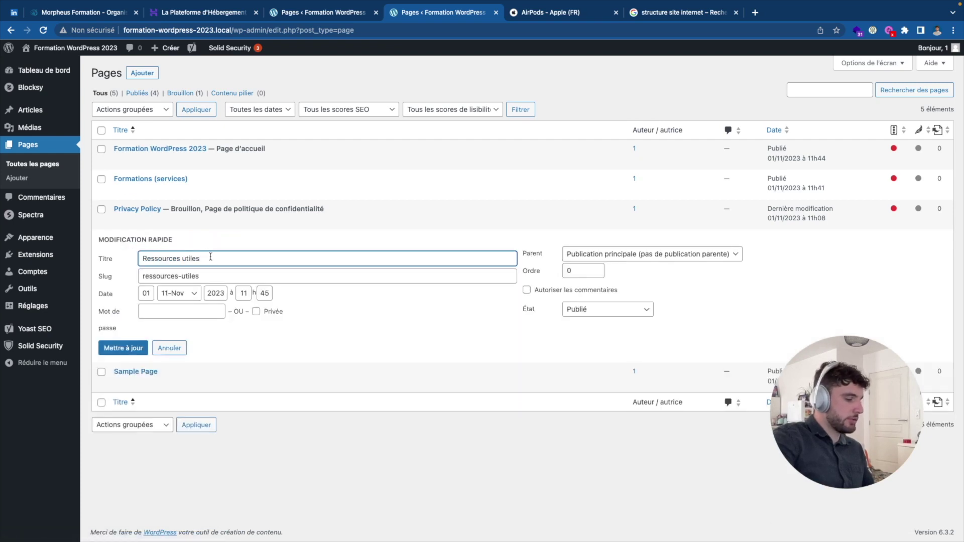
type("(blog)")
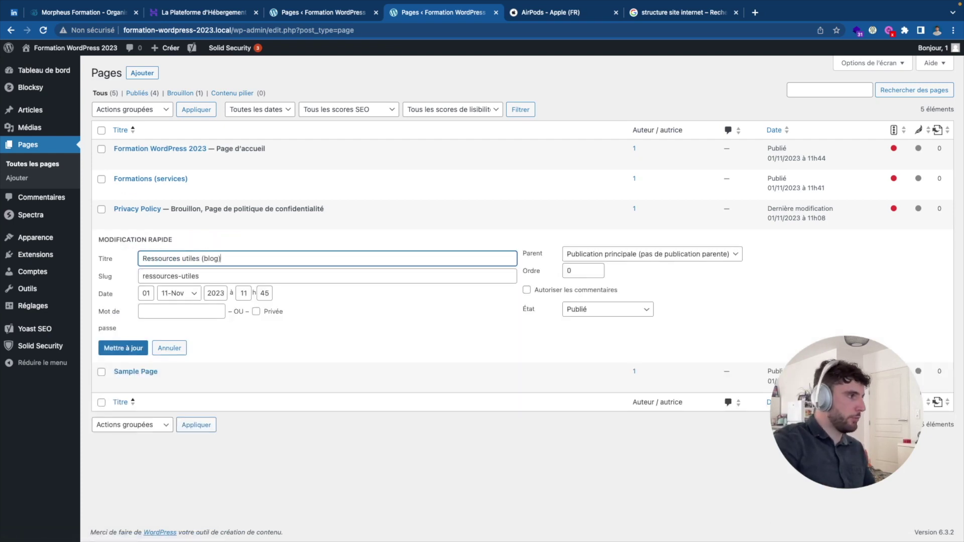
left_click(141, 352)
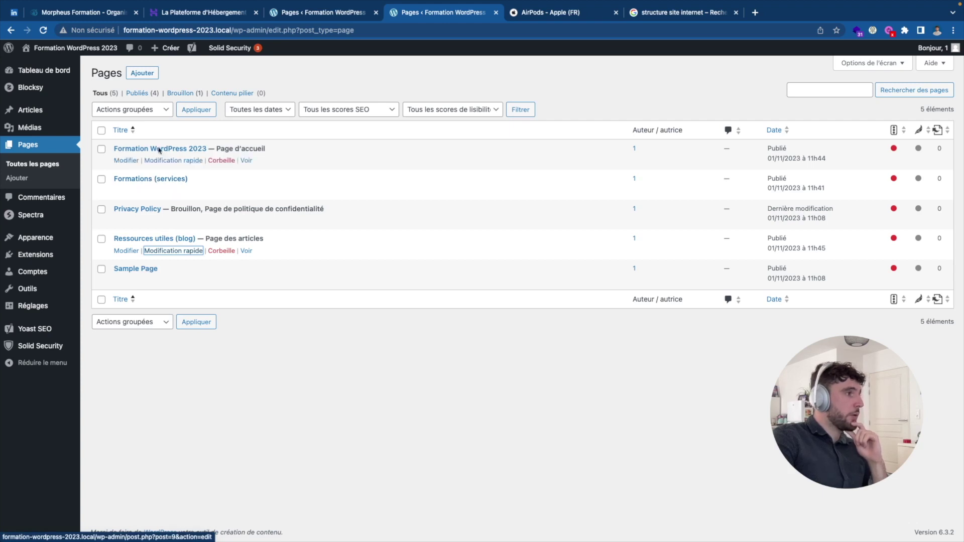
Create a new page and give it the title "Contact".
left_click(153, 75)
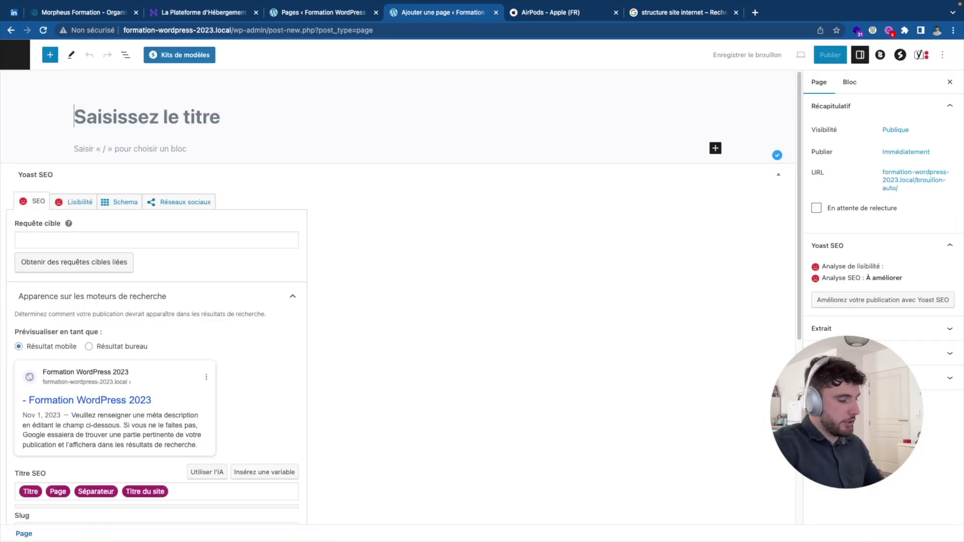
left_click(213, 119)
type("Contactez-m")
key("BackSpace")
key("BackSpace")
key("BackSpace")
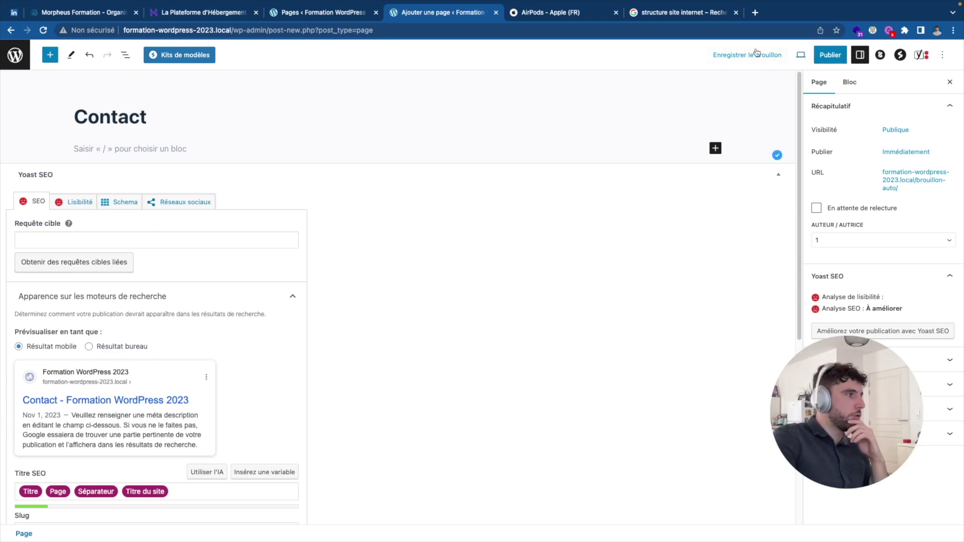
Publish the Contact page and view it on the live site.
left_click(820, 62)
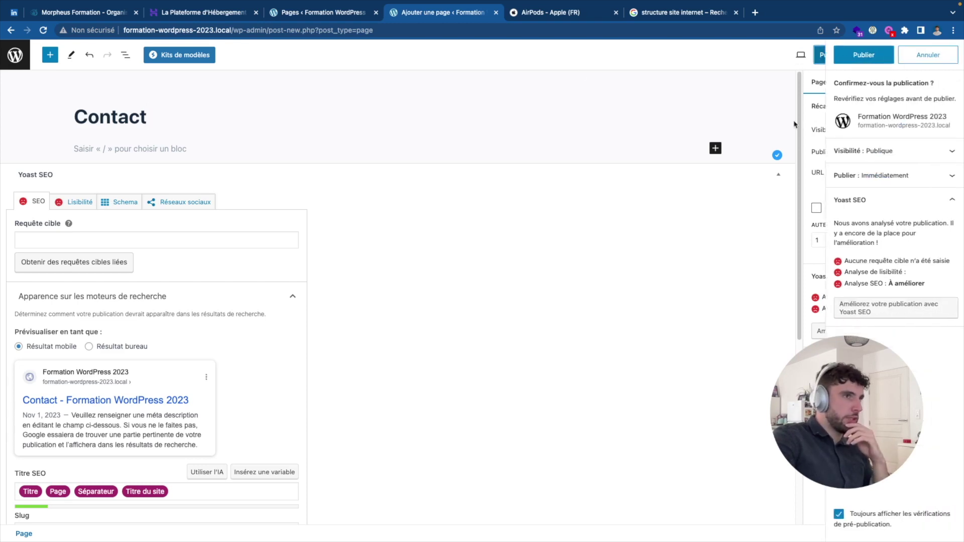
left_click(858, 54)
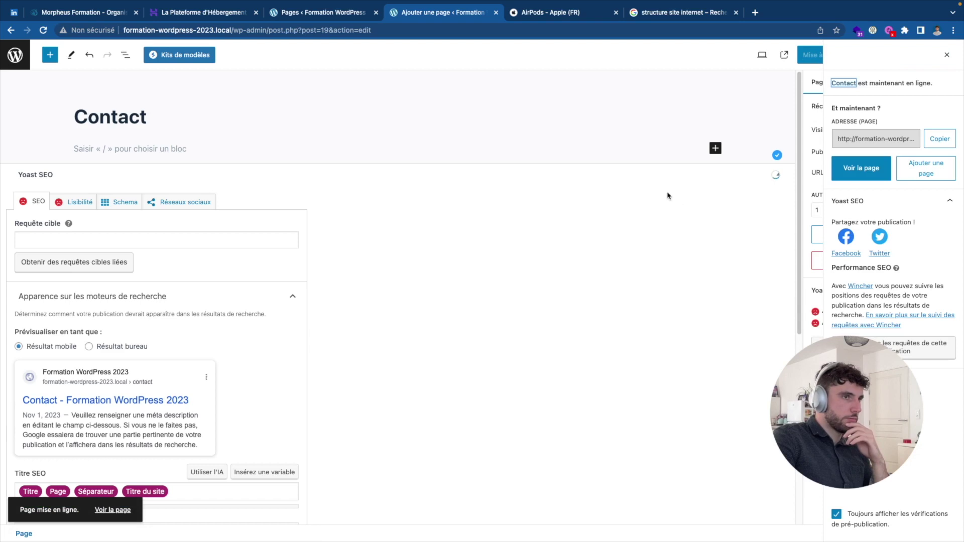
left_click(121, 511)
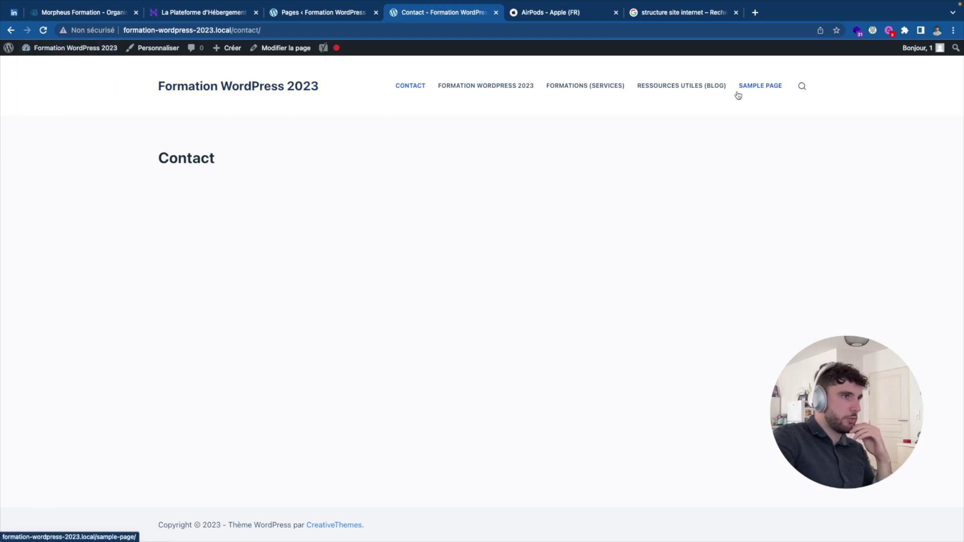
Return to the site's list of pages and create another page titled "Qui sommes-nous ?".
left_click(36, 62)
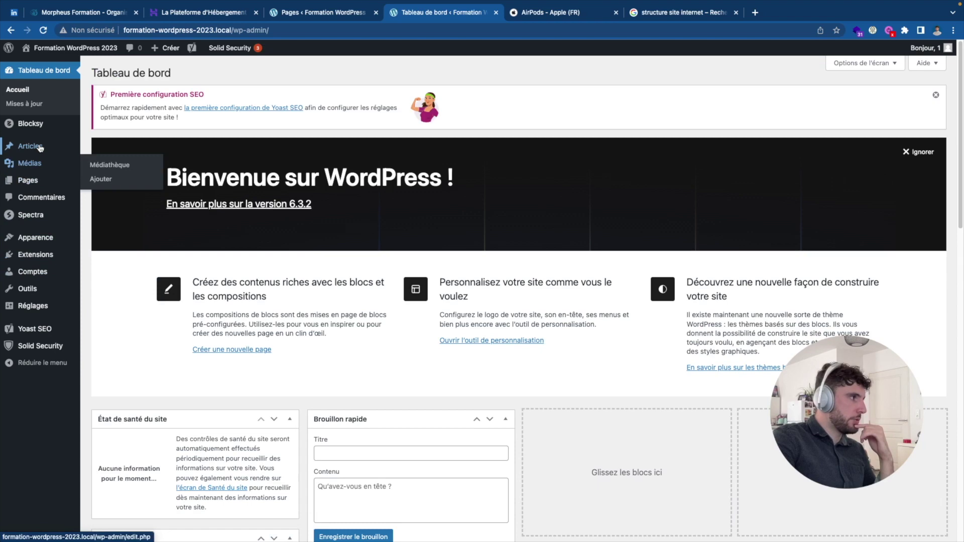
left_click(35, 180)
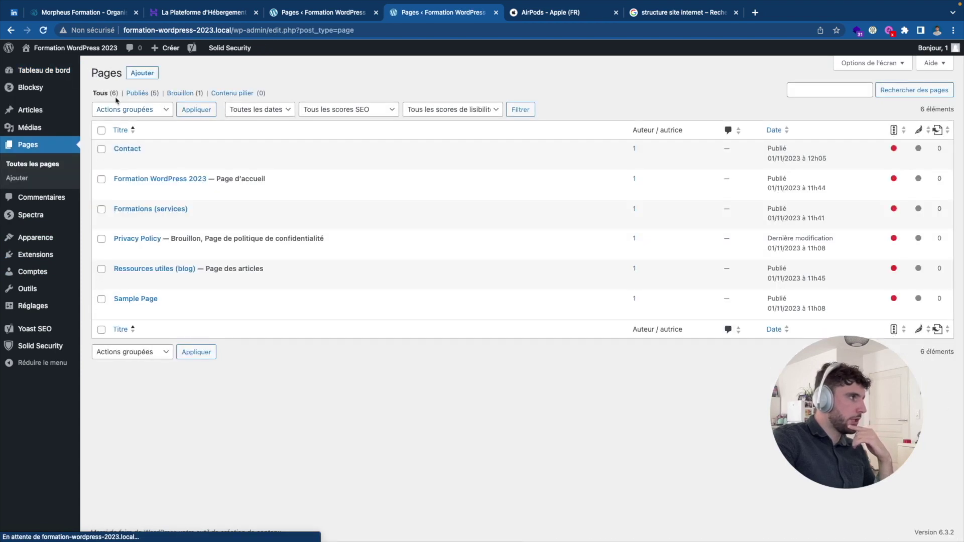
left_click(142, 73)
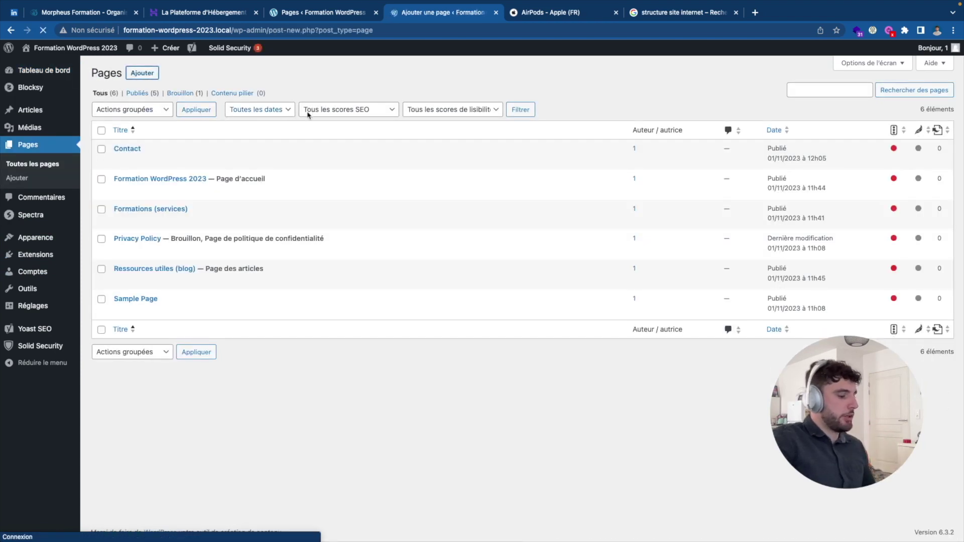
type("Q")
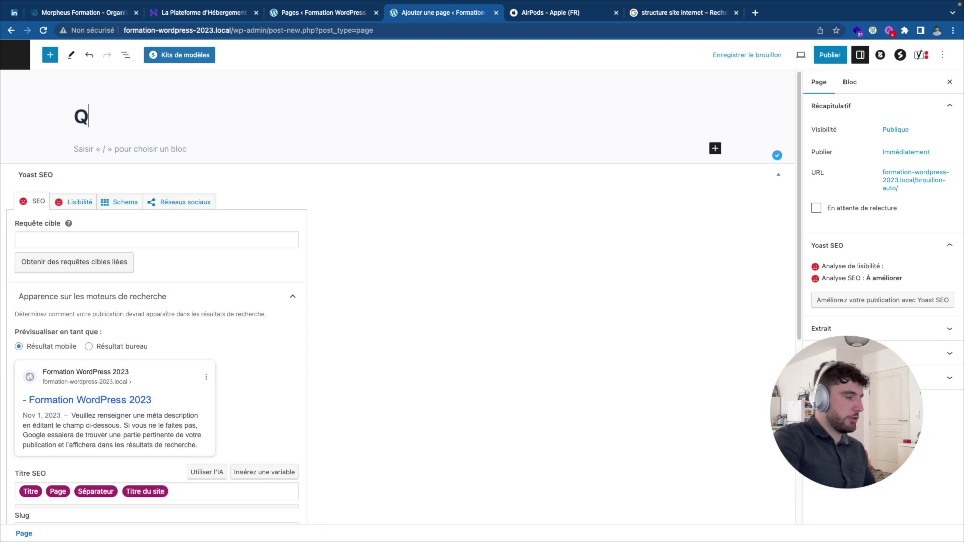
type("ui sommes")
key("BackSpace")
type("-nous ?")
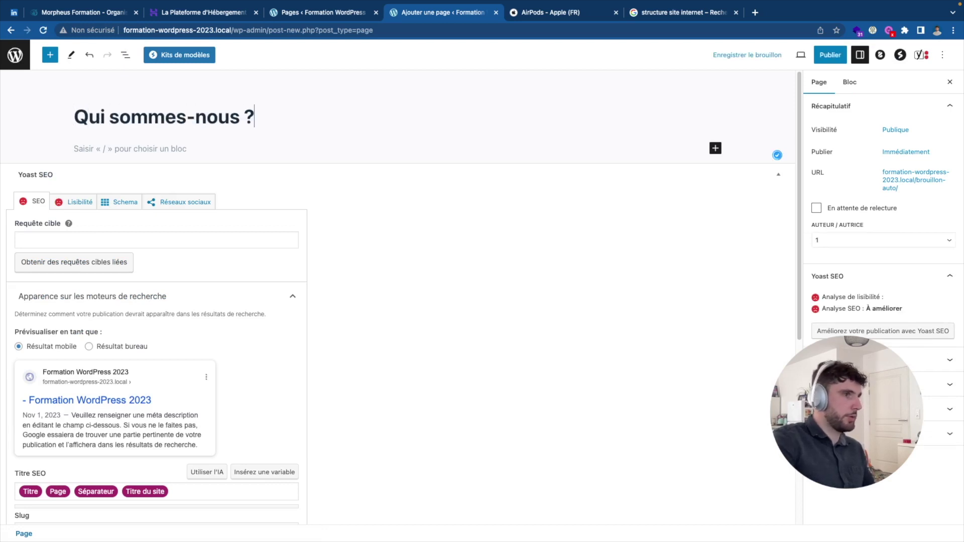
Publish the "Qui sommes-nous ?" page and check the navigation menu on the site's home page.
left_click(830, 55)
left_click(862, 56)
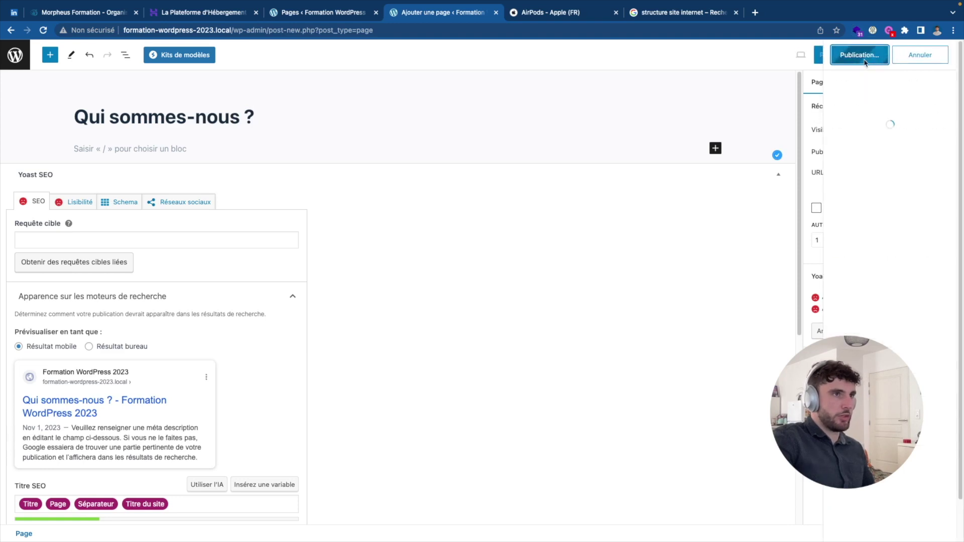
left_click(14, 61)
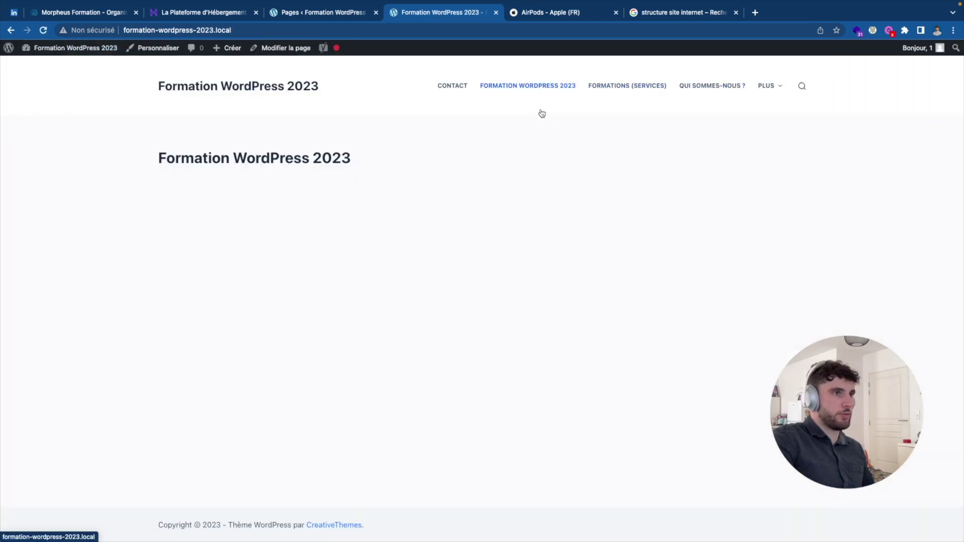
mouse_move(770, 96)
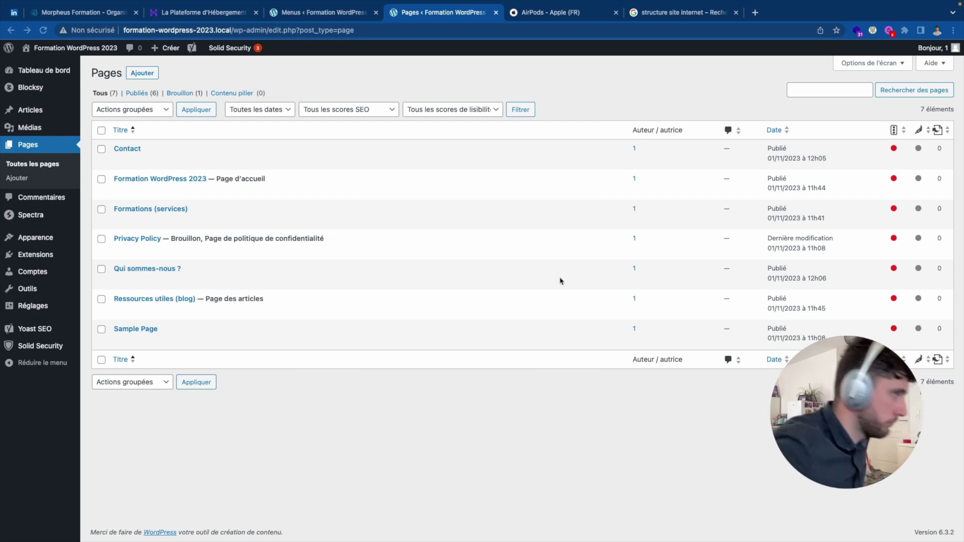
Open the home page "Formation WordPress 2023" for editing and show the full block library for its empty first block.
left_click(161, 181)
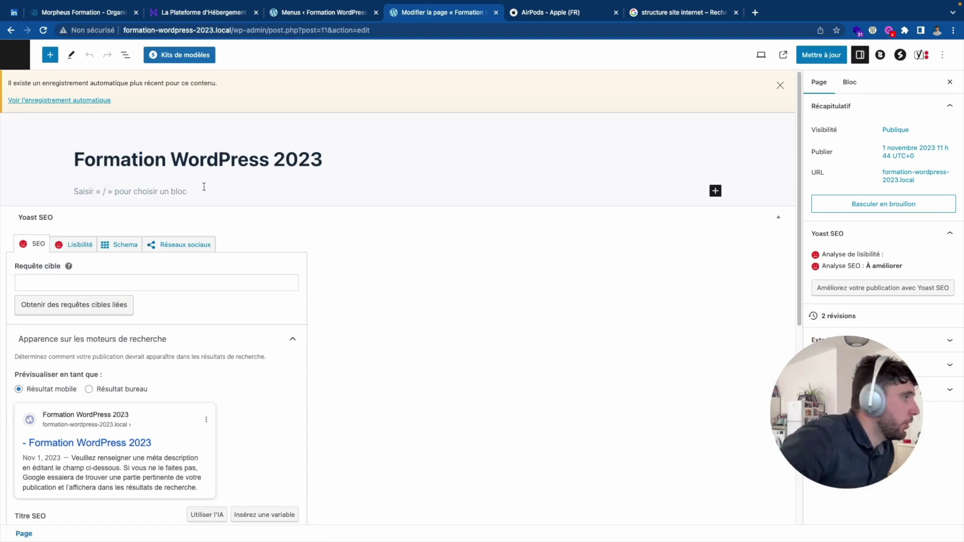
left_click(203, 187)
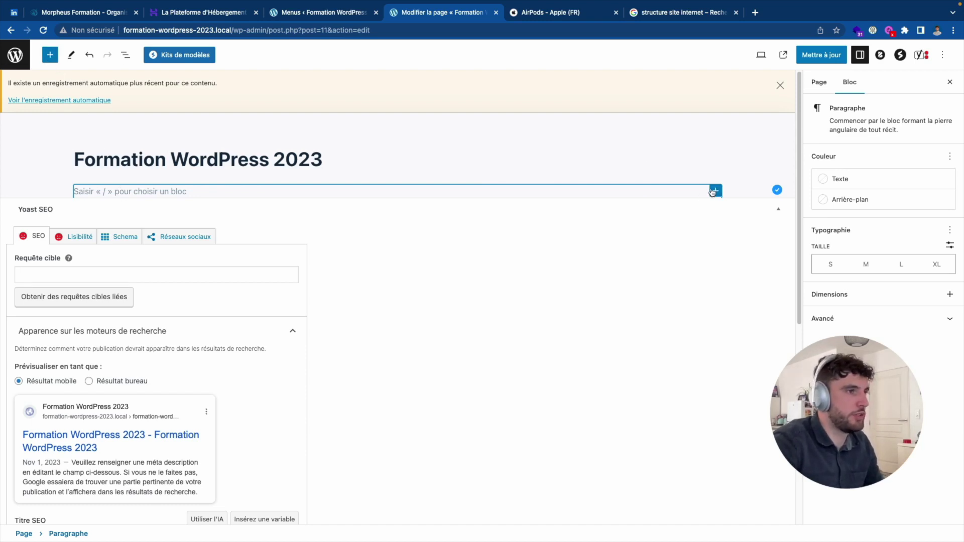
left_click(50, 55)
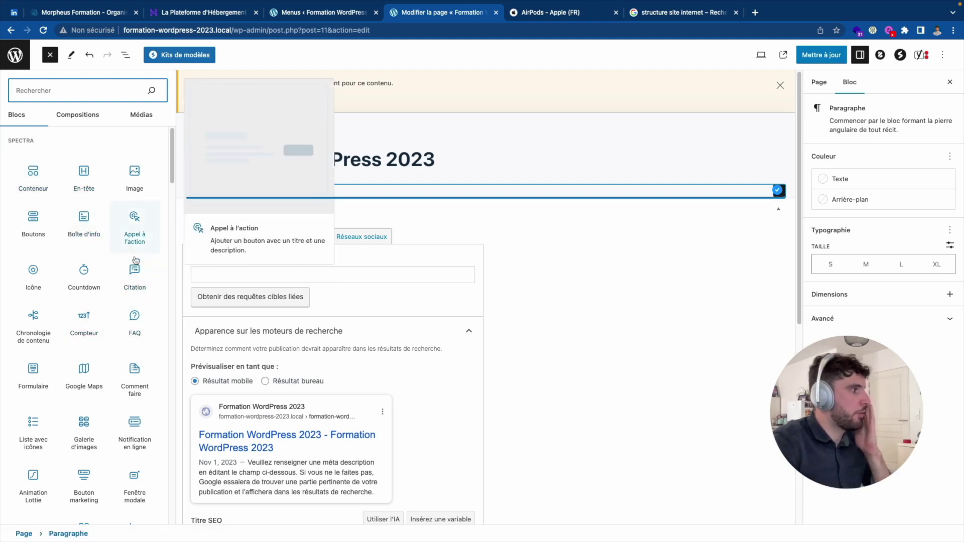
Examine the available block categories, from the Spectra, text and media blocks to design, widgets and embedded content such as YouTube.
scroll(136, 260, "down", 10)
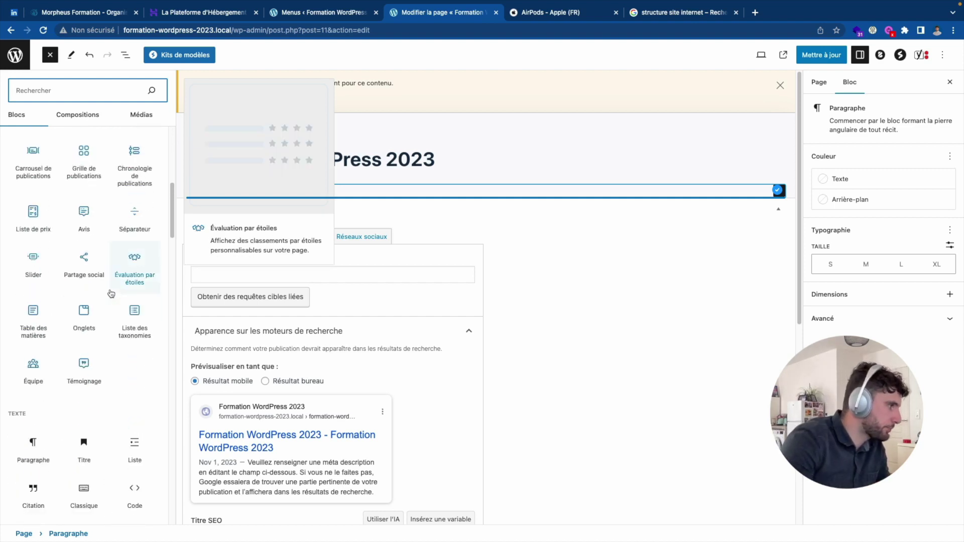
scroll(111, 293, "down", 5)
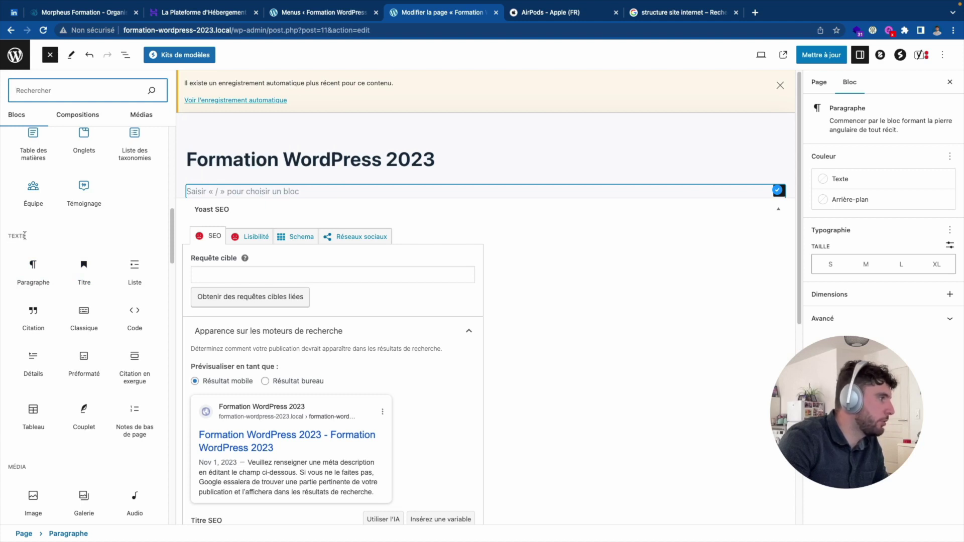
scroll(27, 308, "down", 3)
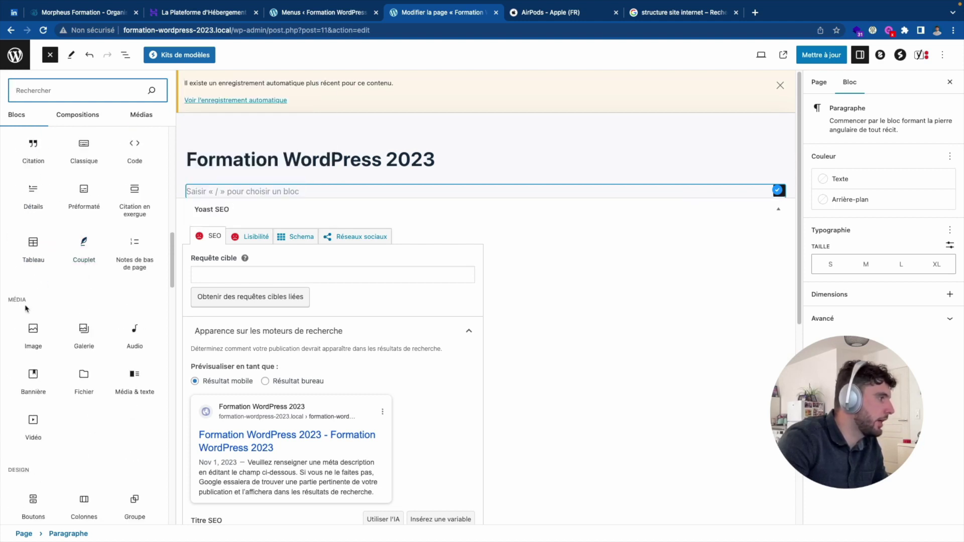
scroll(21, 306, "down", 6)
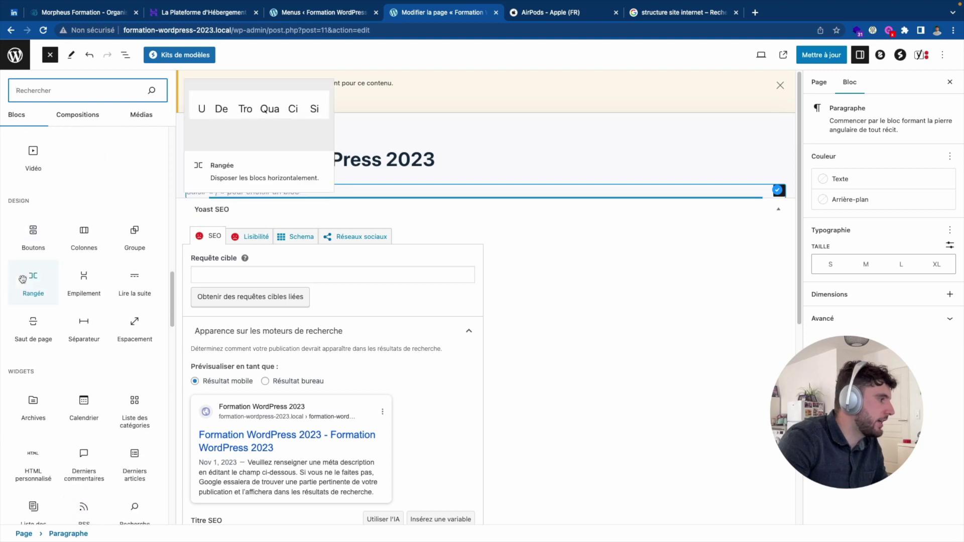
scroll(42, 336, "down", 1)
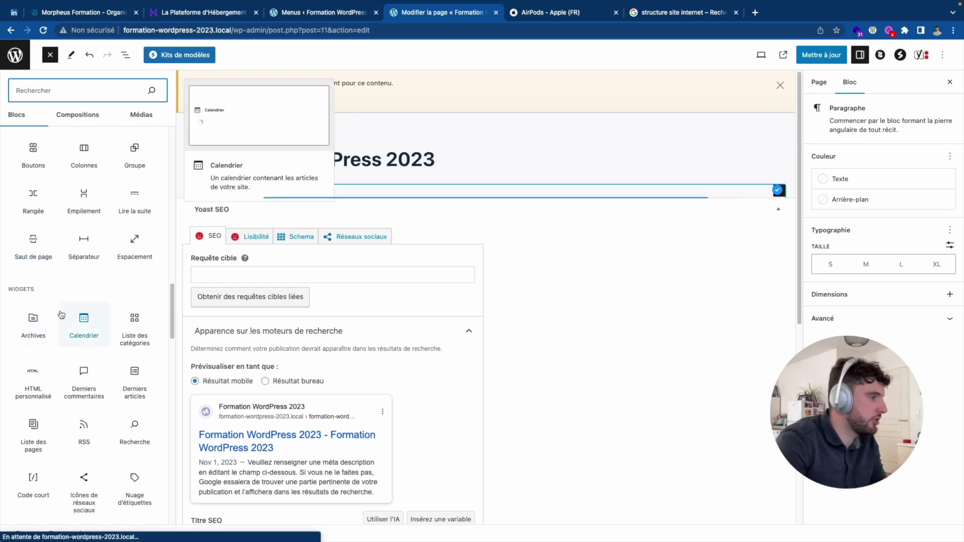
scroll(76, 311, "down", 6)
scroll(30, 250, "down", 10)
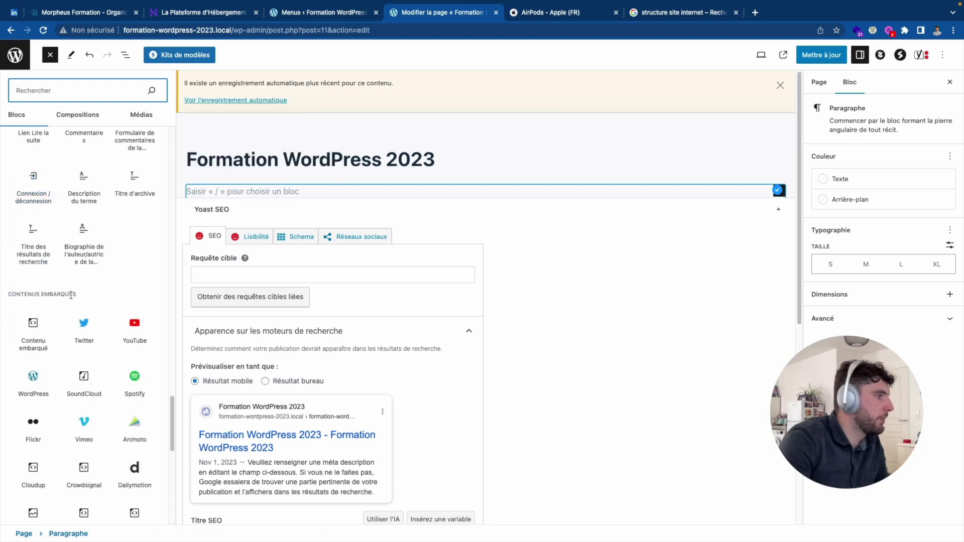
mouse_move(140, 323)
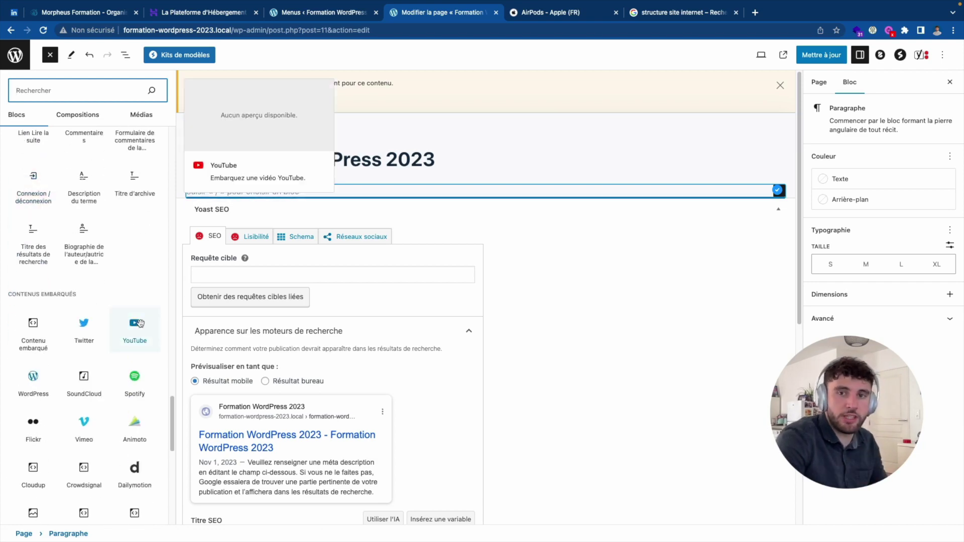
scroll(85, 236, "up", 20)
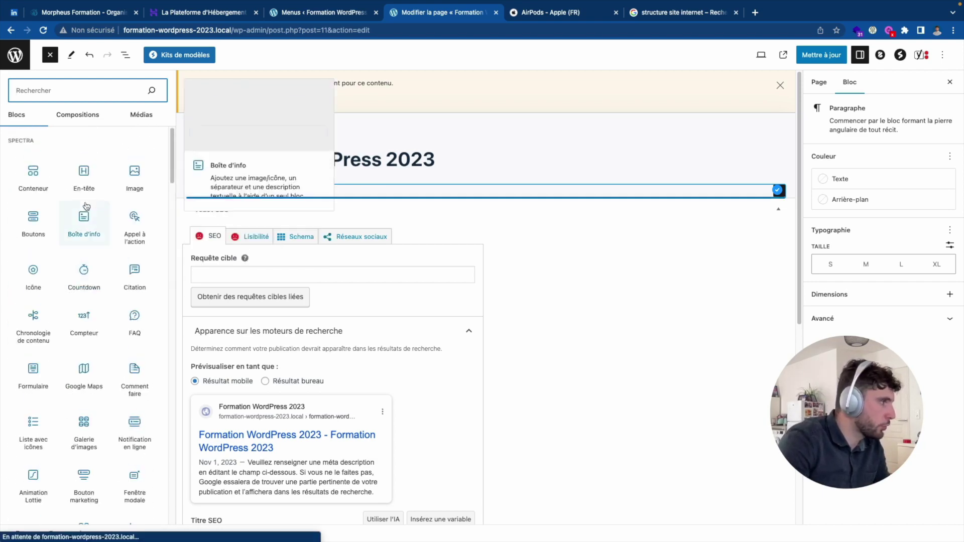
scroll(34, 216, "down", 10)
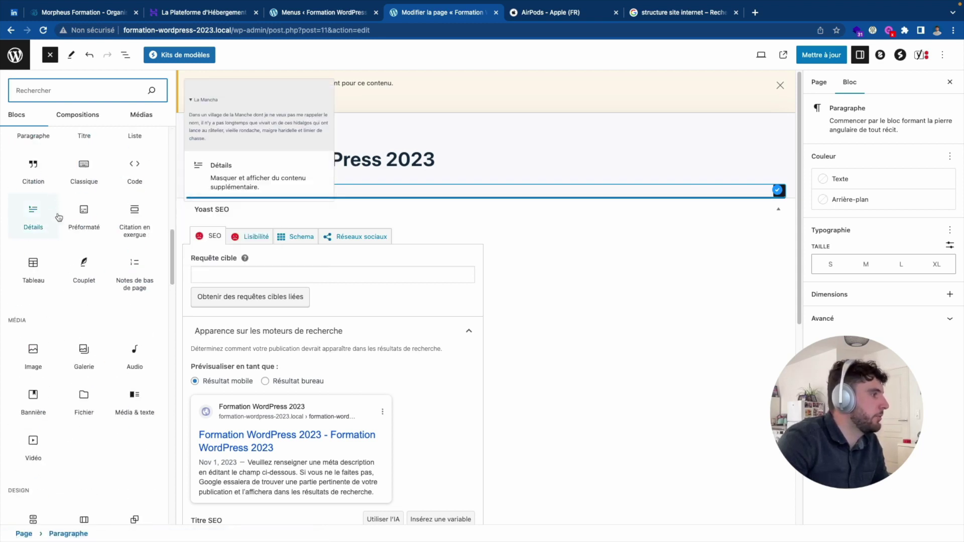
mouse_move(87, 286)
scroll(87, 287, "up", 5)
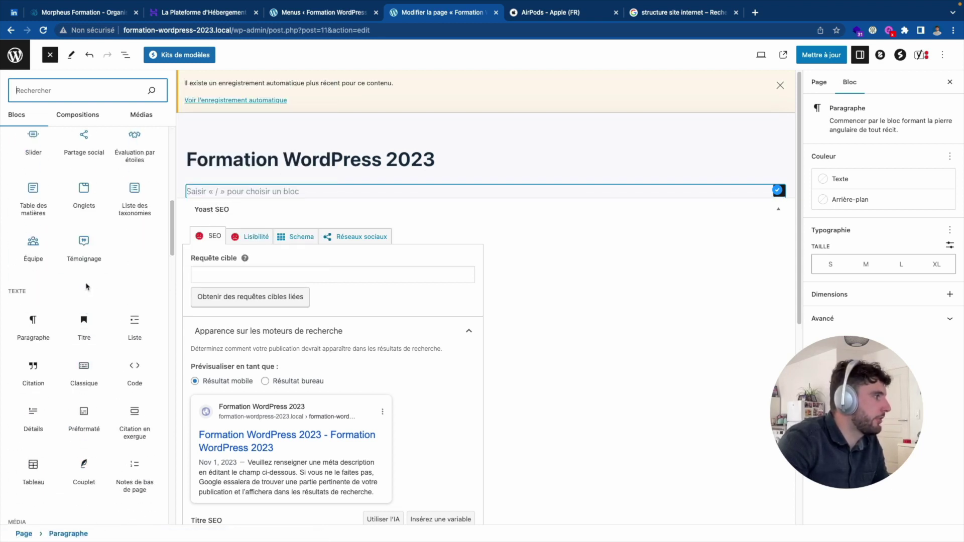
Insert a Titre block below the page title with the text "Nos formations en 2023".
left_click(44, 313)
left_click(256, 192)
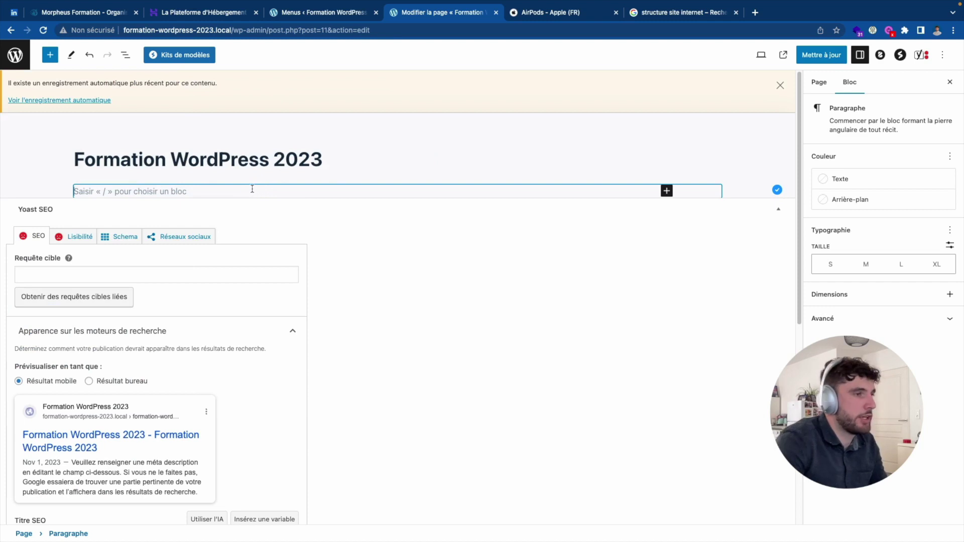
type("/titr")
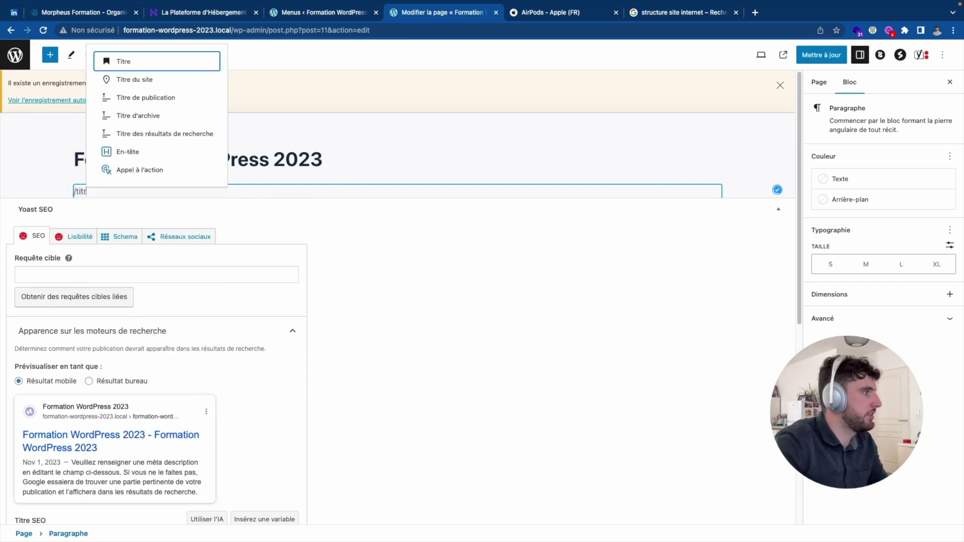
left_click(143, 65)
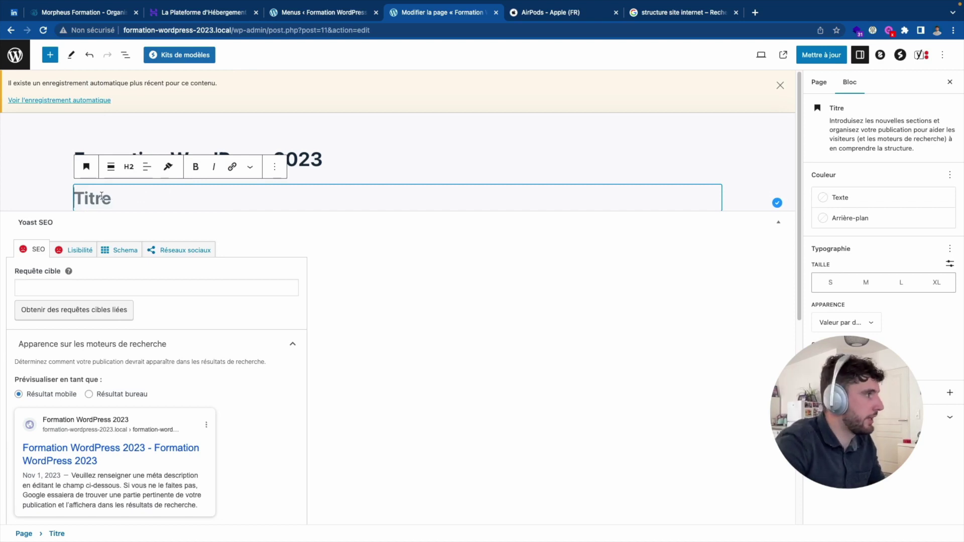
type("Nos formations en 23")
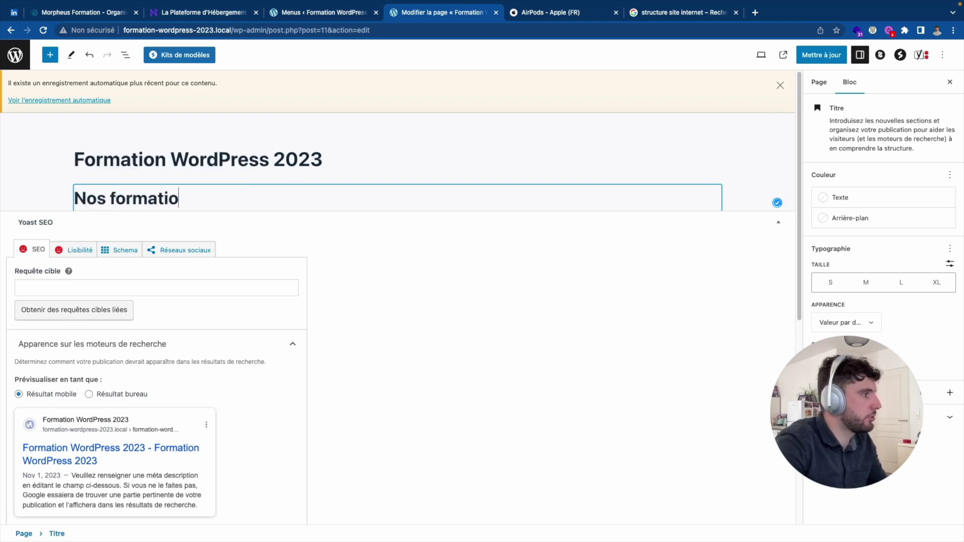
key("BackSpace")
type("023")
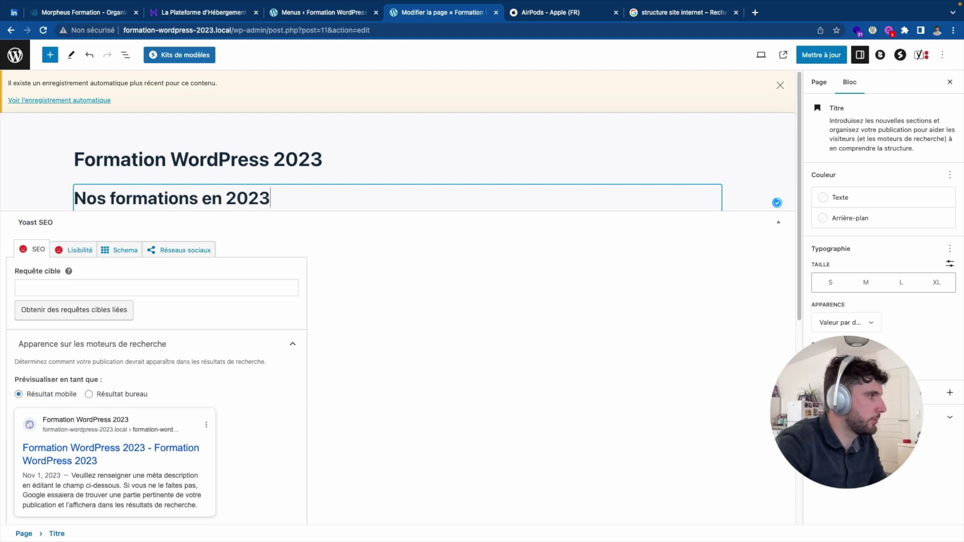
Replace "en 2023" in the heading with "WordPress" so that it reads "Nos formations WordPress".
double_click(210, 196)
left_click(207, 196)
left_click_drag(203, 198, 352, 200)
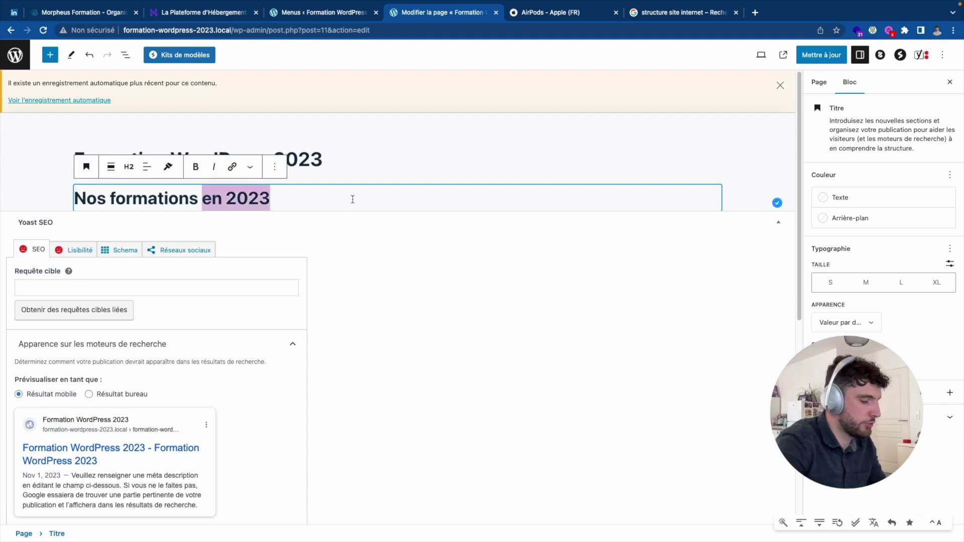
type("WordPress")
Add a paragraph below the "Nos formations WordPress" heading reading "J'ai les meilleures formations WordPress...." and start a new block after it.
key("Return")
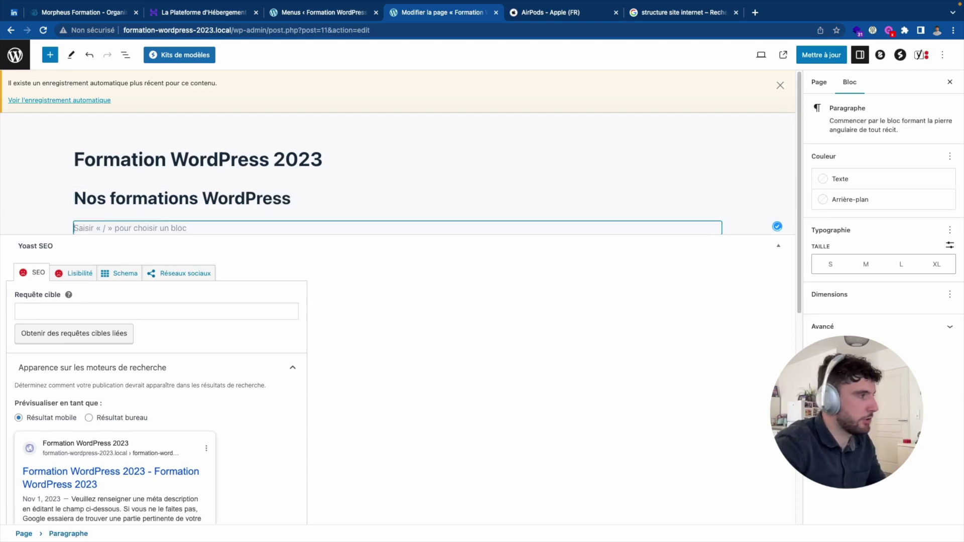
type("J'ai ")
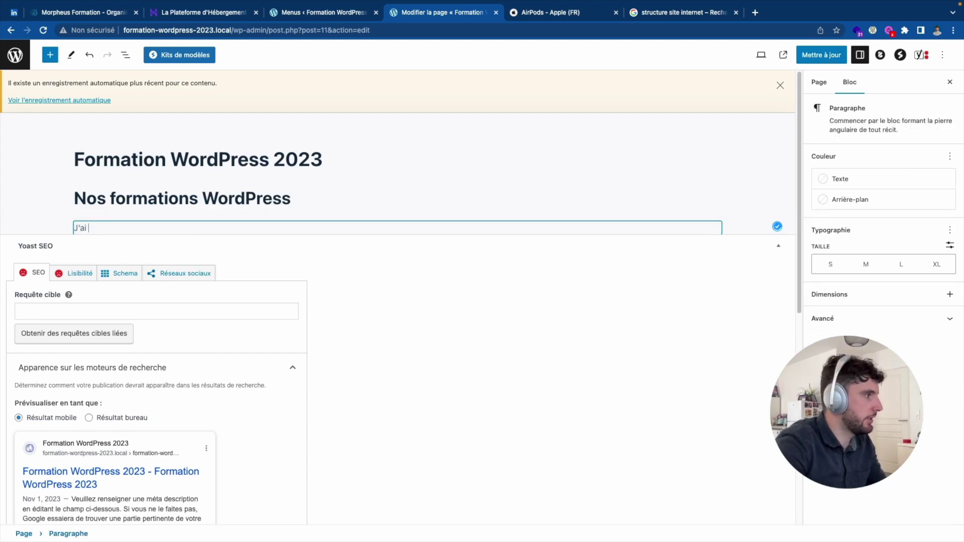
type("les meilleures ")
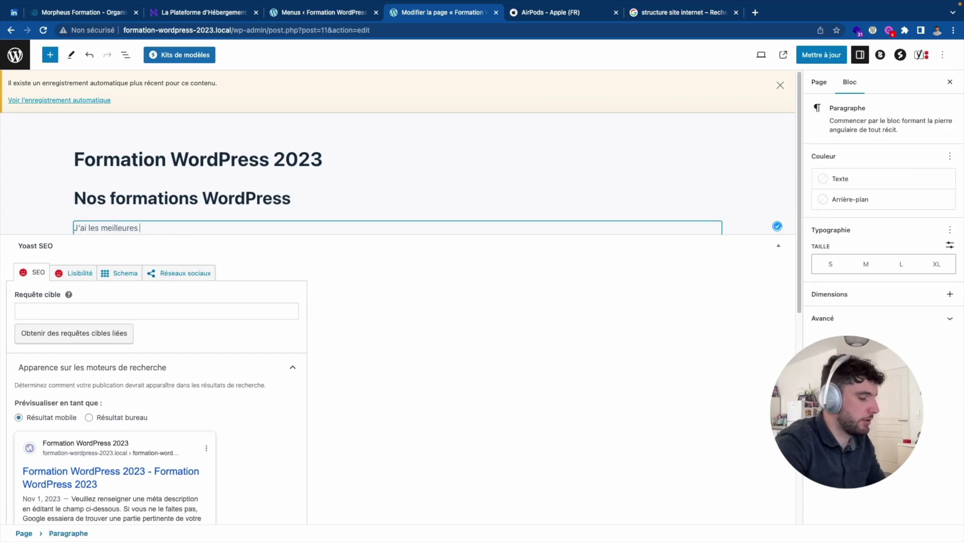
type("formations WordPress....")
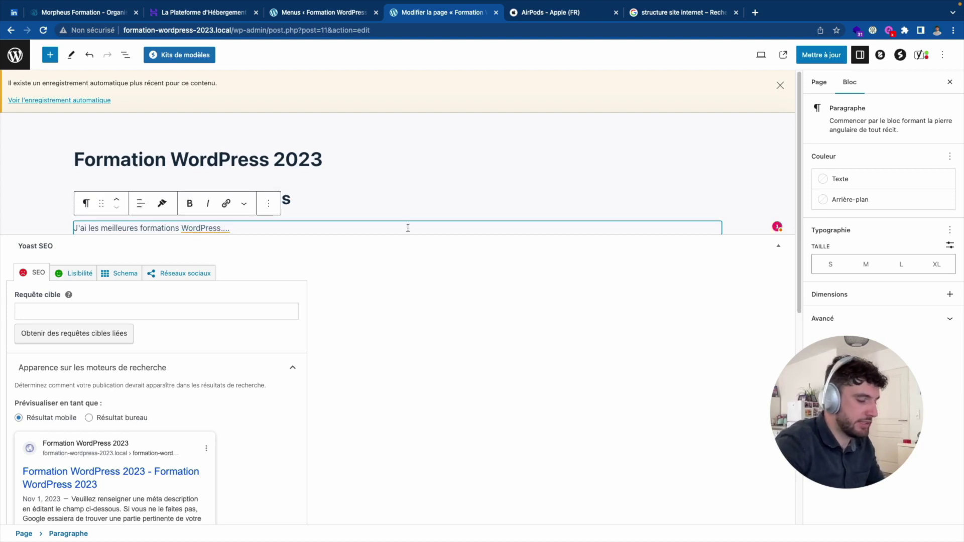
key("Return")
type("/")
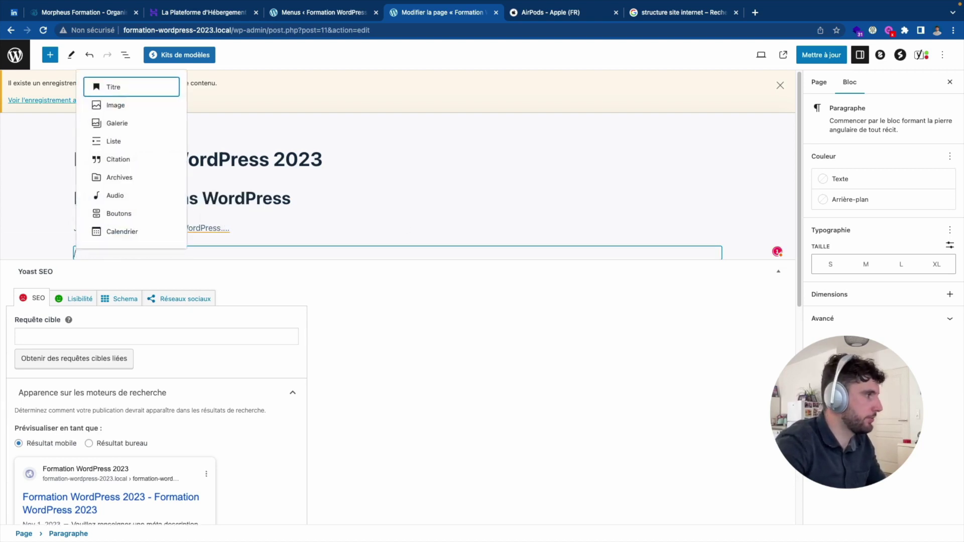
type("fiaq")
key("BackSpace")
key("BackSpace")
key("BackSpace")
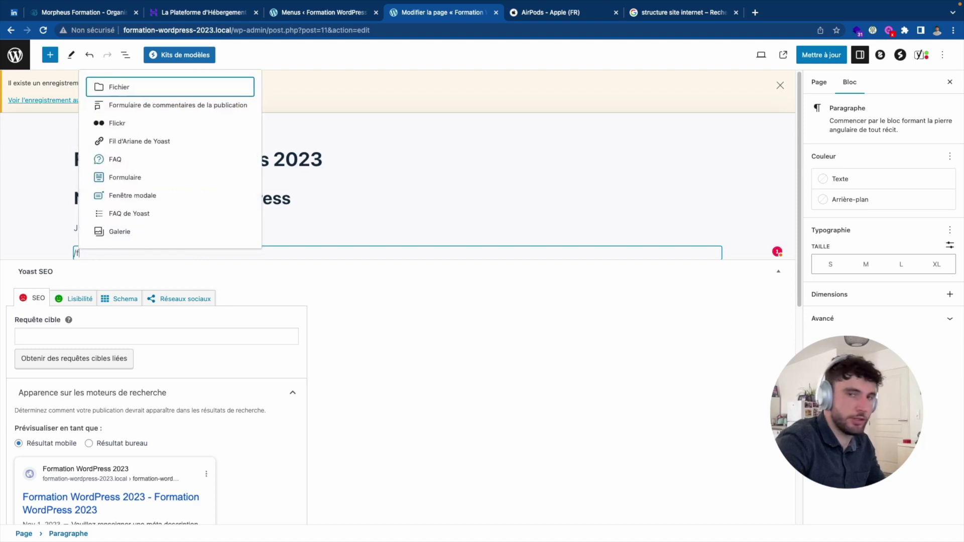
type("ormatio")
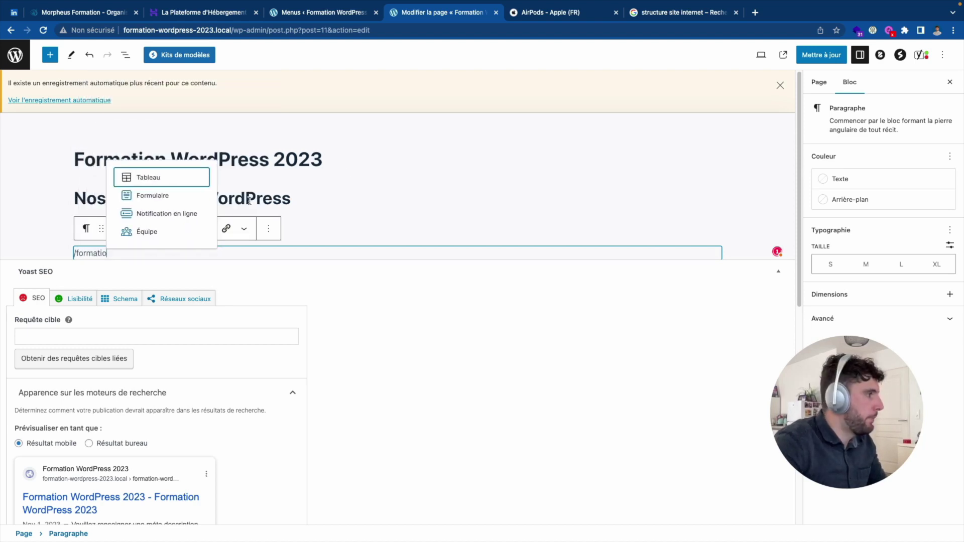
left_click(131, 255)
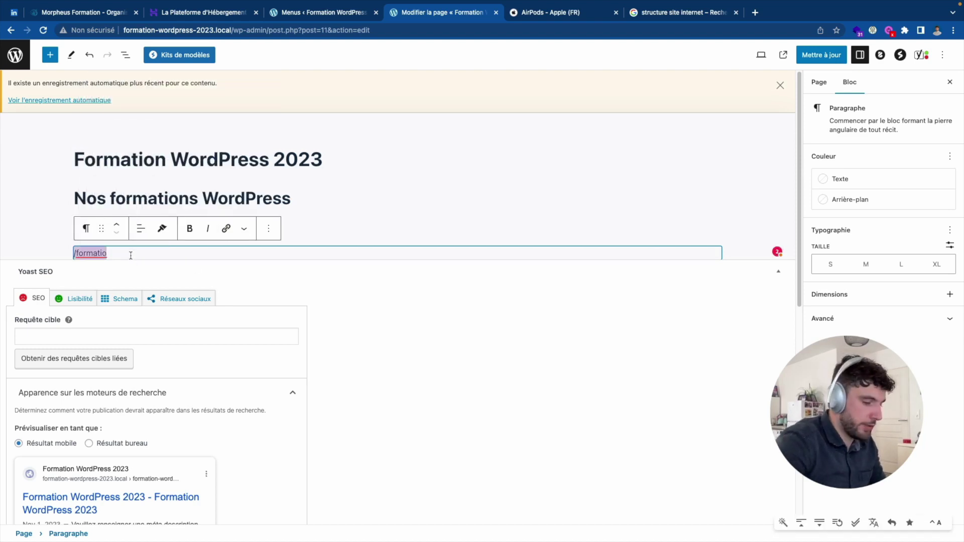
Insert a Titre block in the empty block below the paragraph with the text "Nous contacter".
type("/tit")
left_click(119, 126)
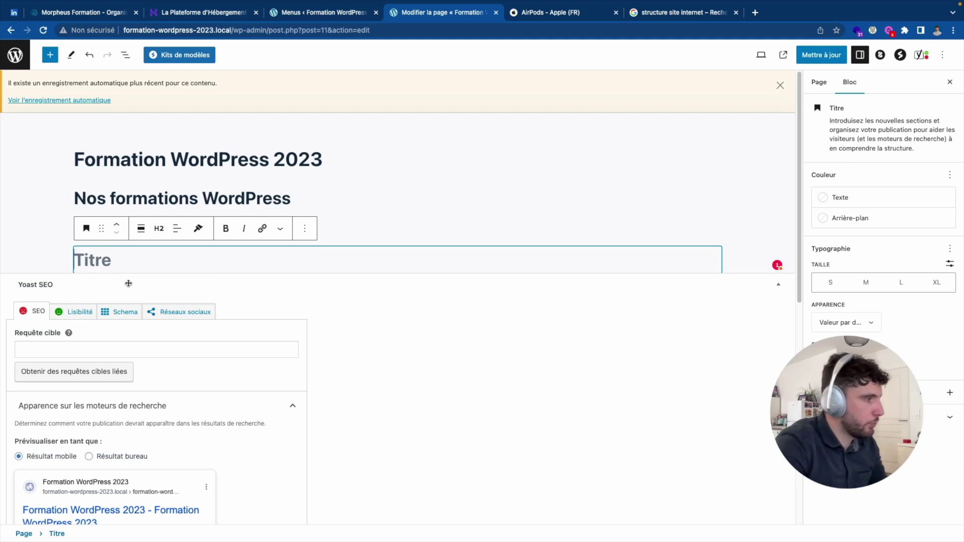
type("Me contacter")
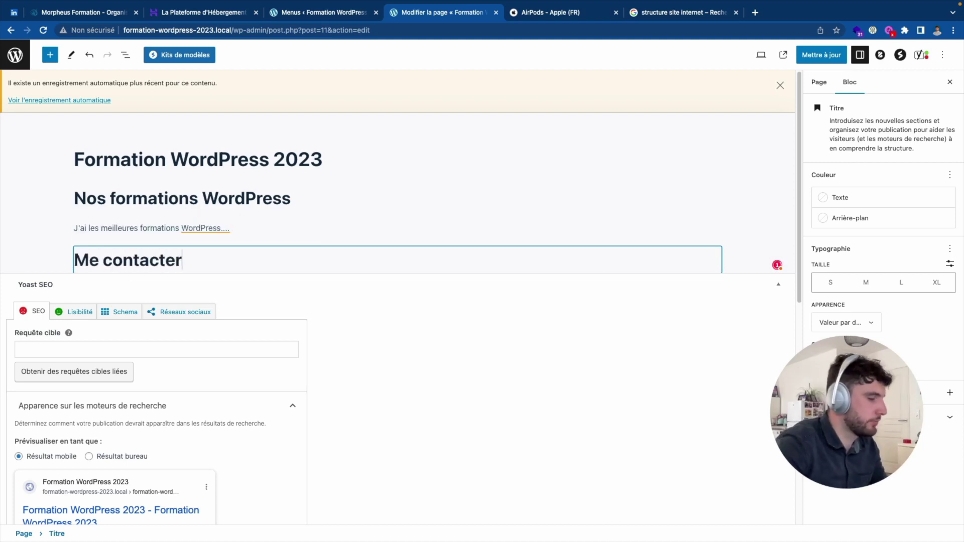
double_click(85, 260)
type("Nous")
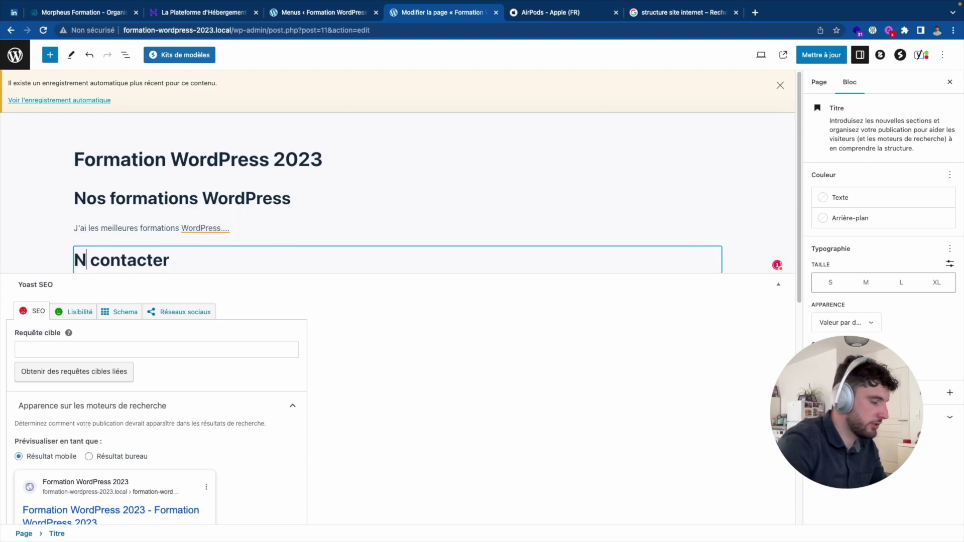
Try moving the "Nos formations WordPress" heading down past its paragraph, then restore the original block order.
left_click(365, 205)
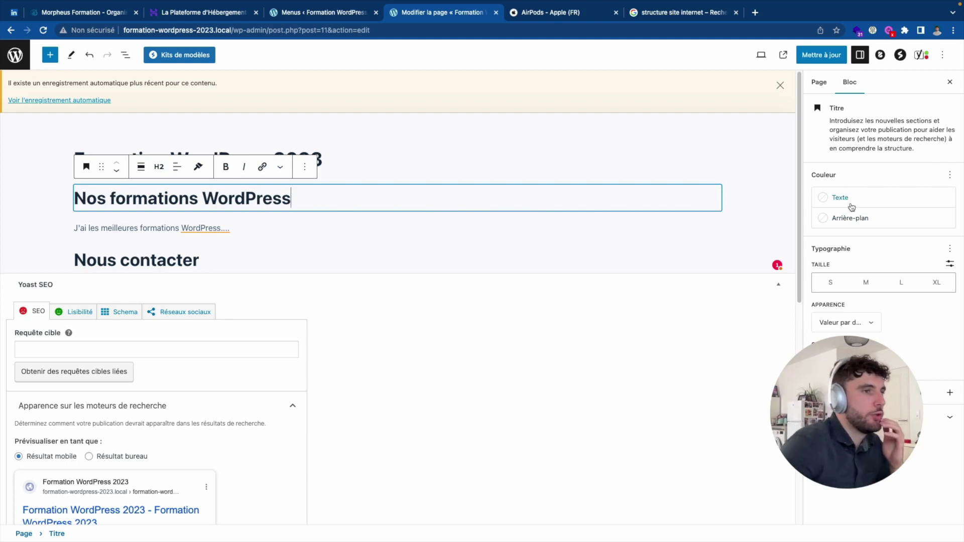
left_click(118, 173)
left_click(117, 163)
left_click(117, 172)
left_click(122, 229)
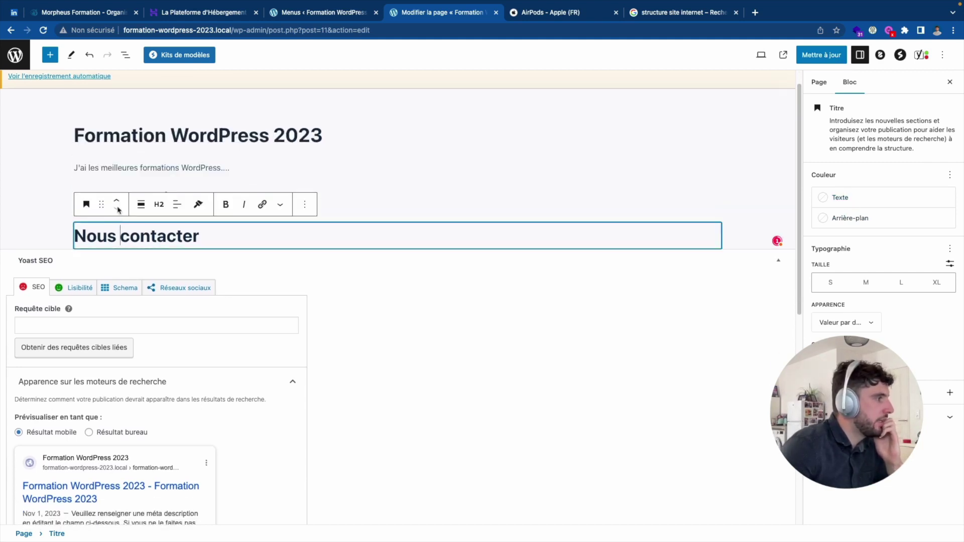
left_click(117, 199)
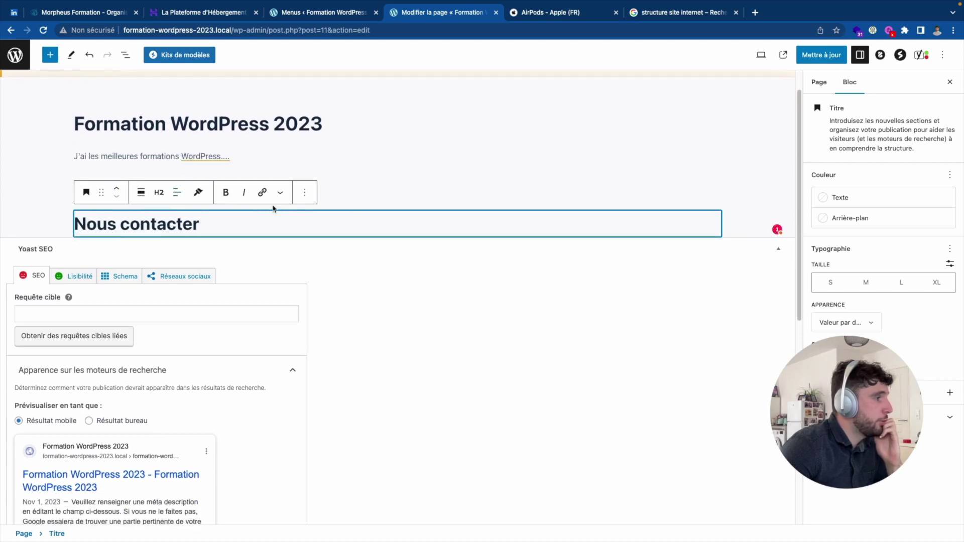
left_click(351, 198)
left_click(119, 153)
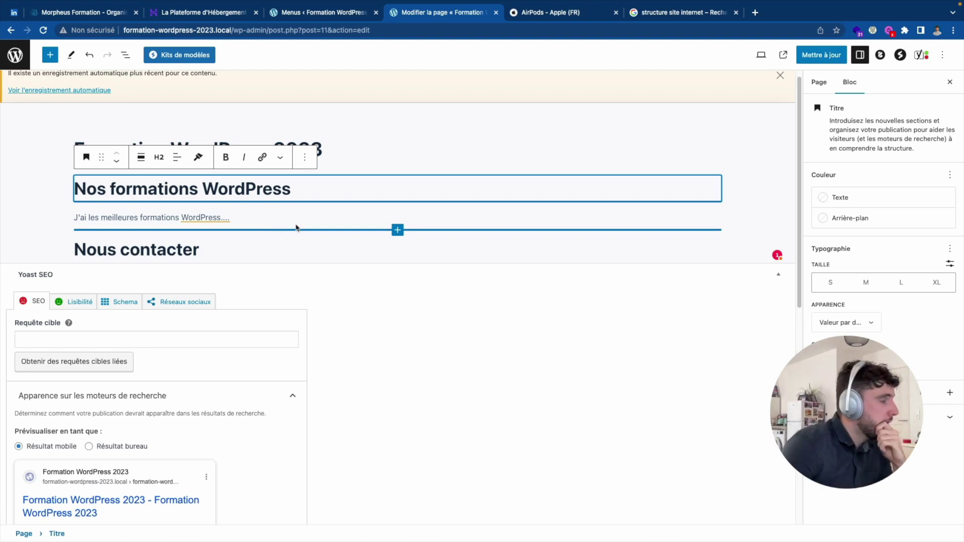
Apply the suggested punctuation correction to the paragraph so that it ends with "WordPress...".
left_click(199, 217)
left_click(208, 282)
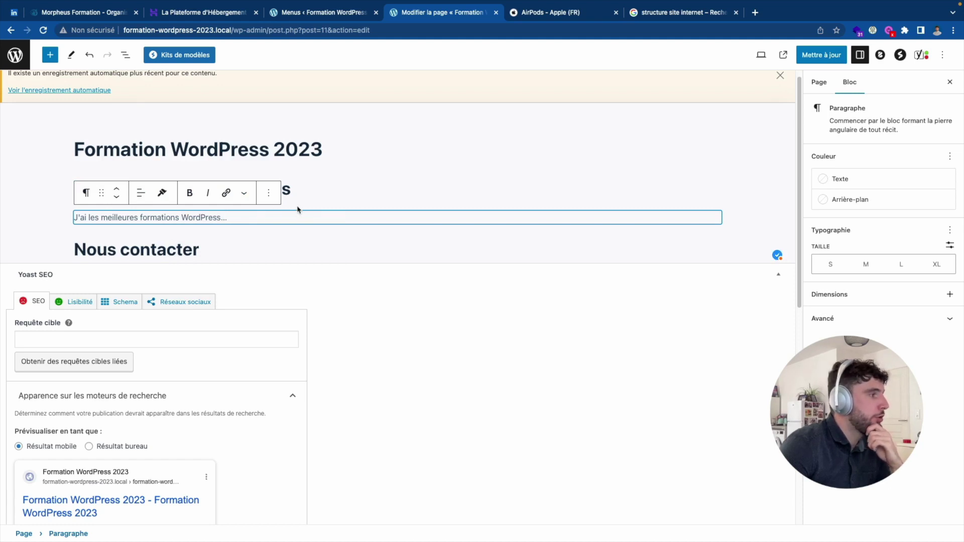
Move the "Nos formations WordPress" heading one block down and back up above the paragraph.
left_click(310, 191)
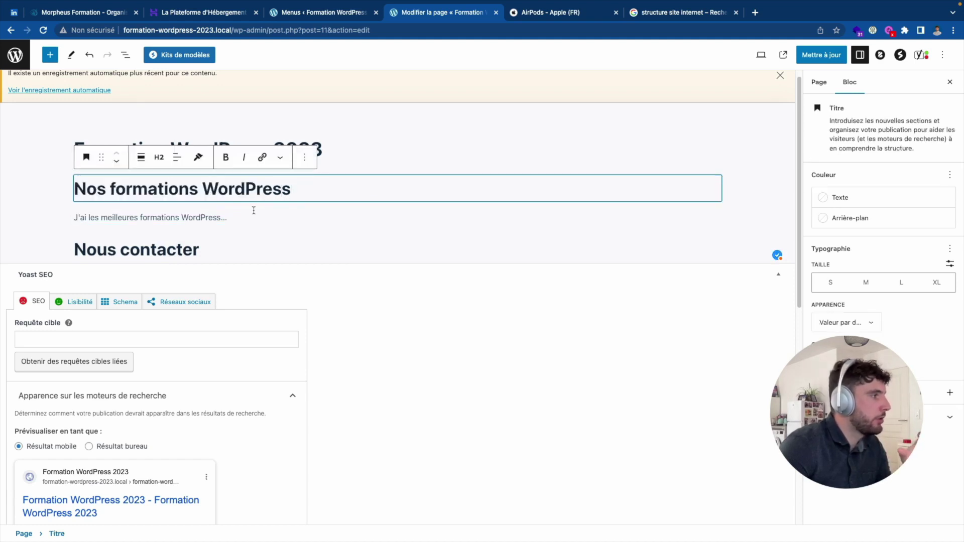
left_click(118, 160)
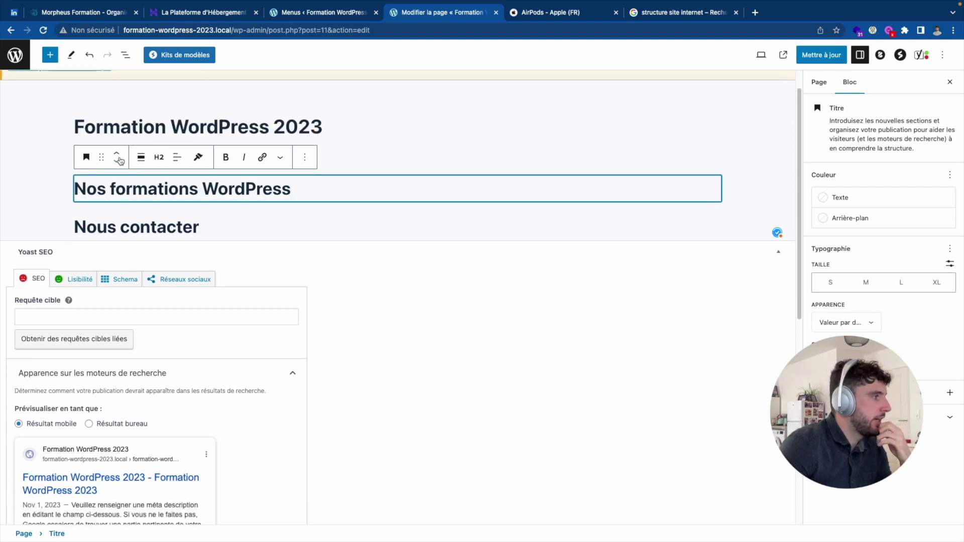
left_click(117, 153)
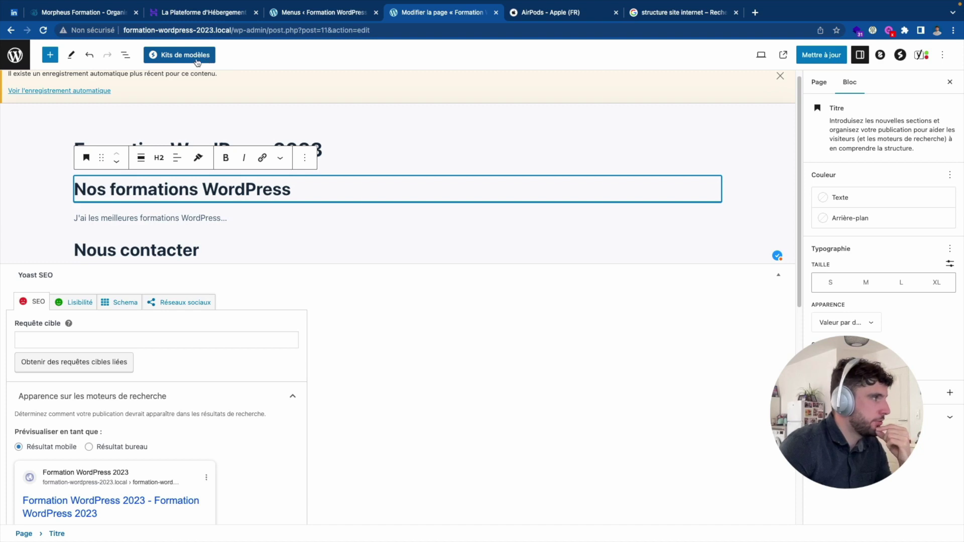
Open the Kits de modèles library and look through its page templates and patterns.
left_click(161, 56)
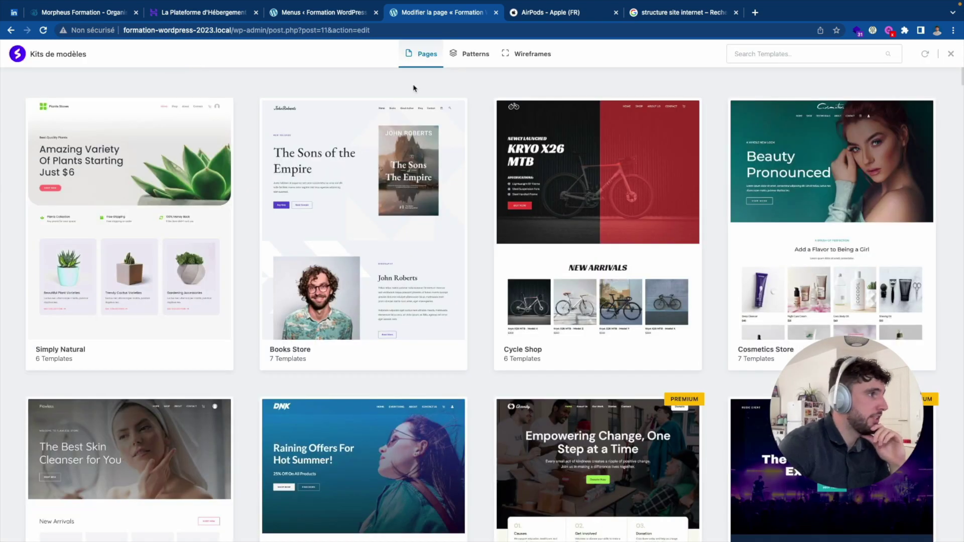
scroll(363, 85, "down", 1)
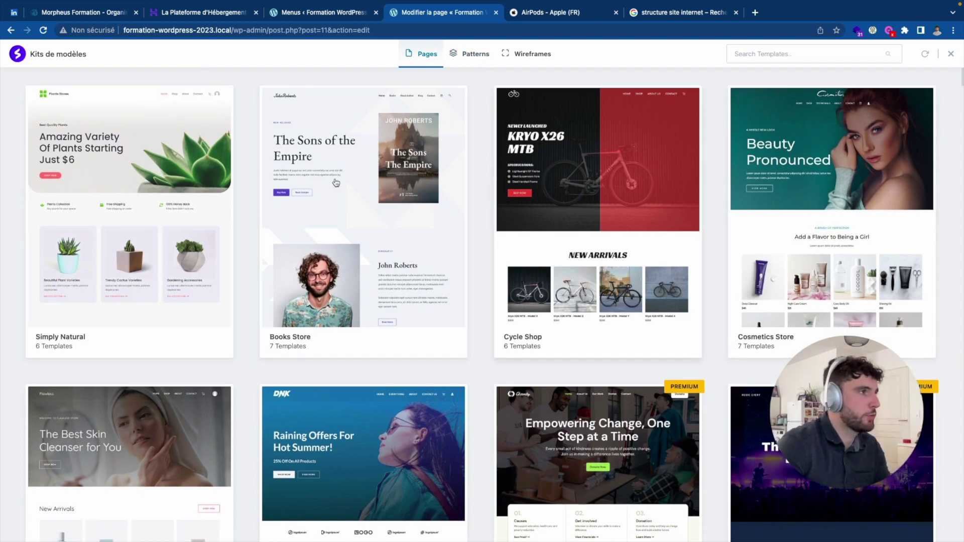
scroll(584, 251, "down", 9)
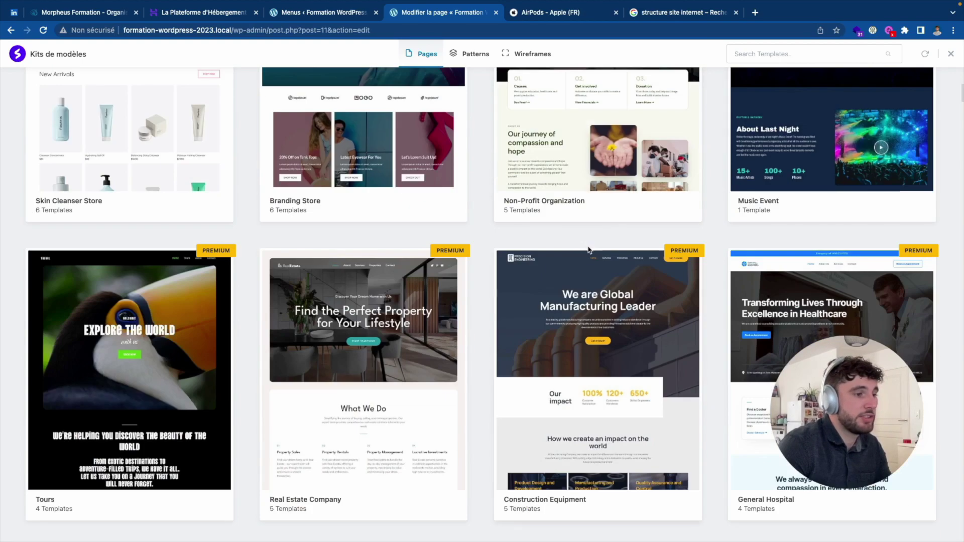
scroll(588, 297, "up", 9)
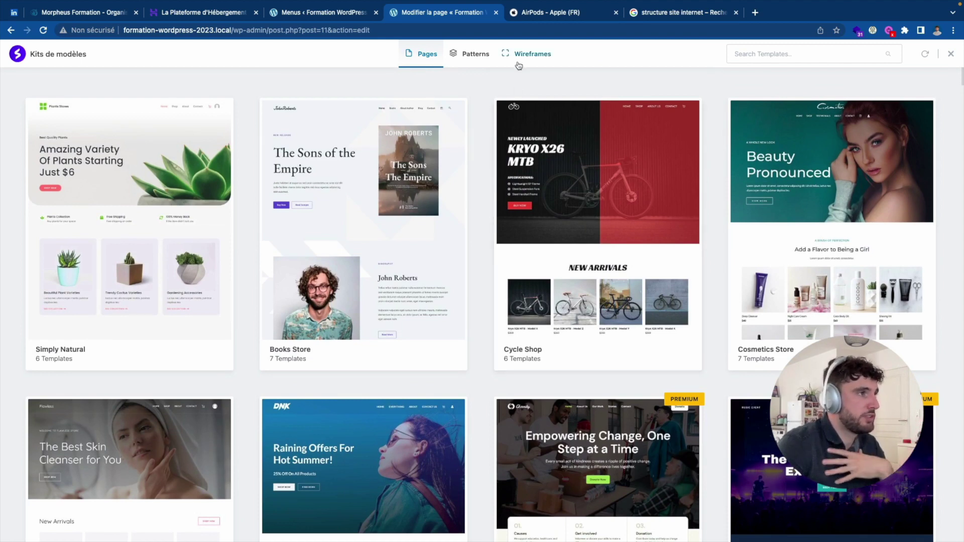
left_click(475, 55)
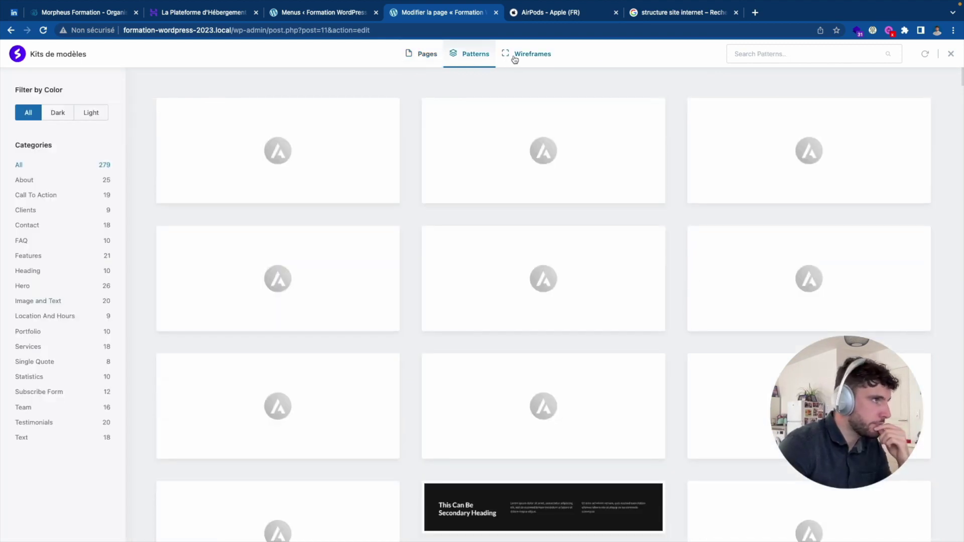
Import the light Hero wireframe with a wide dark image above a centred primary heading and button.
left_click(517, 57)
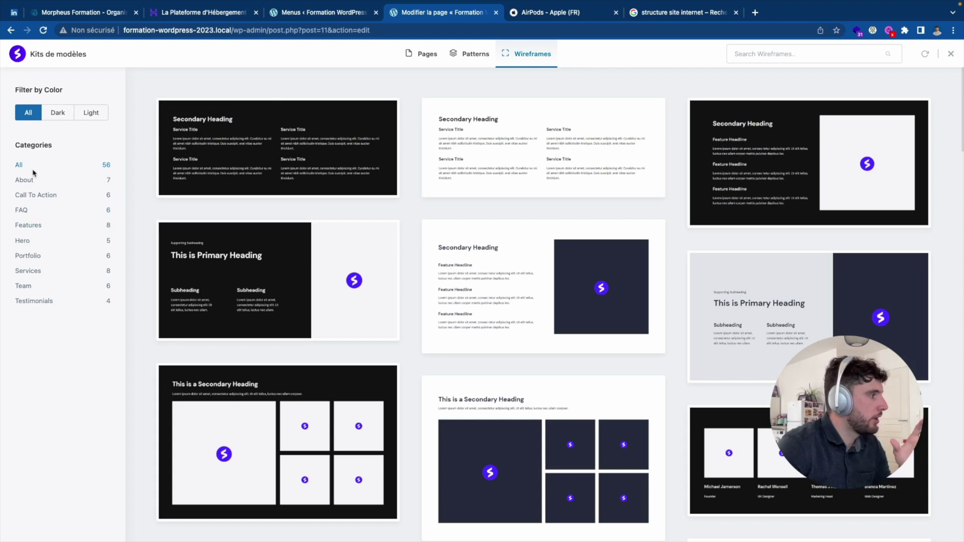
left_click(24, 242)
mouse_move(586, 209)
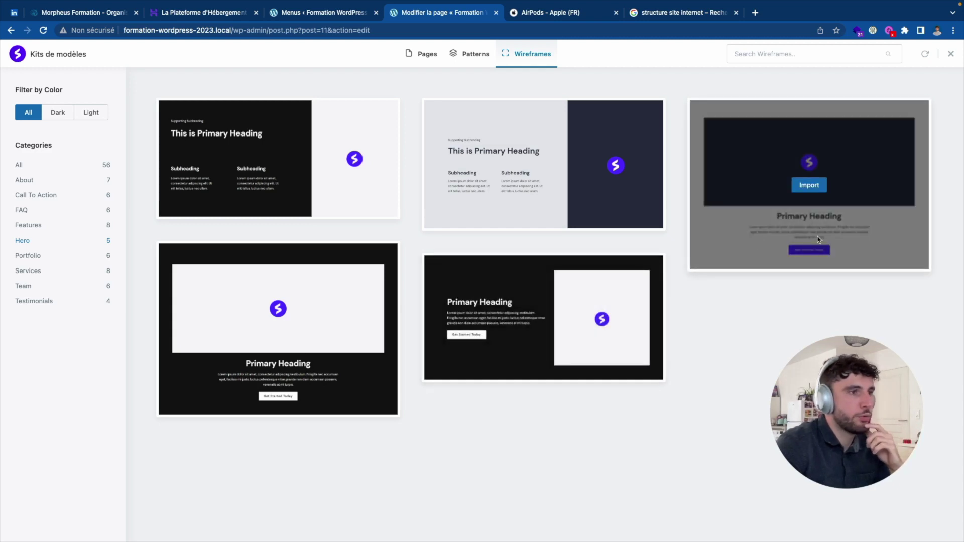
left_click(818, 186)
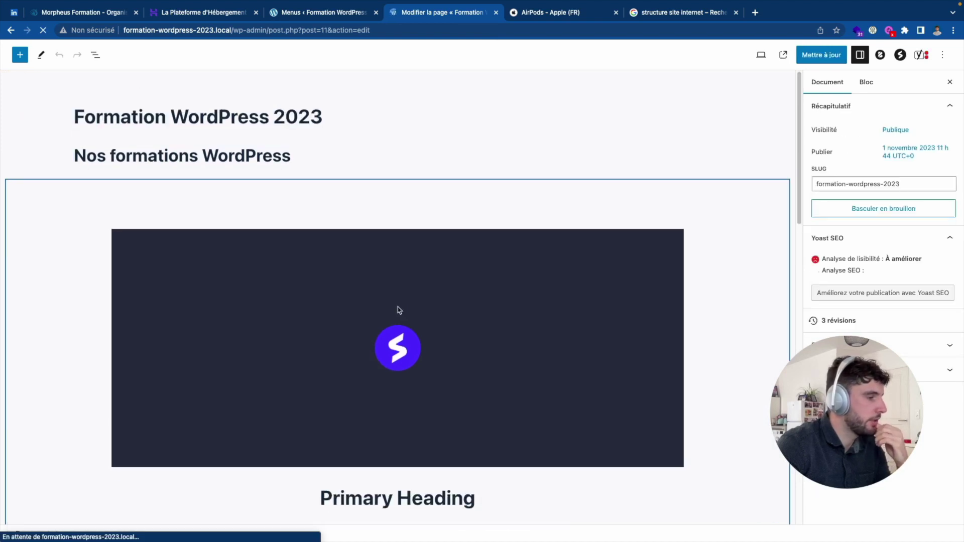
Delete the "Nos formations WordPress" heading block above the imported hero section.
left_click(374, 196)
left_click(235, 158)
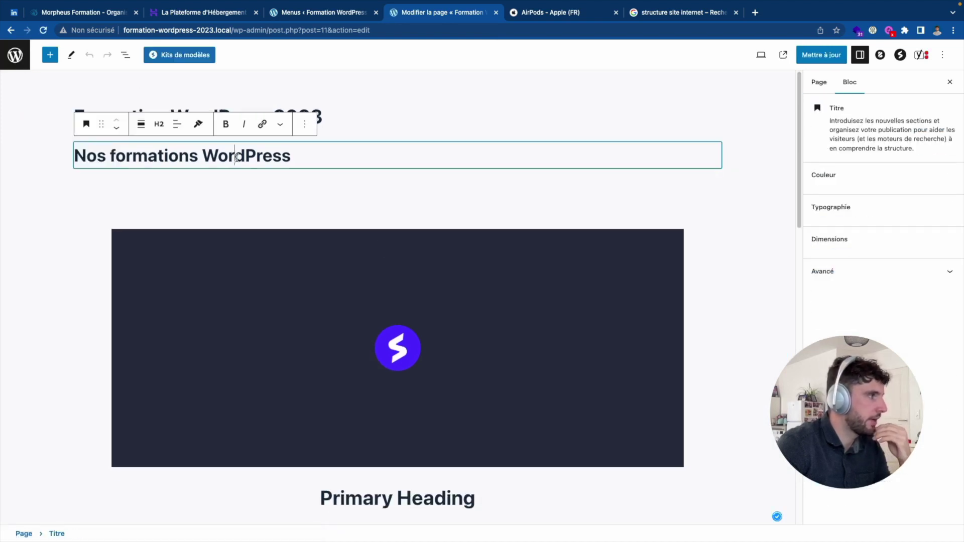
left_click(338, 124)
left_click(288, 159)
left_click(305, 124)
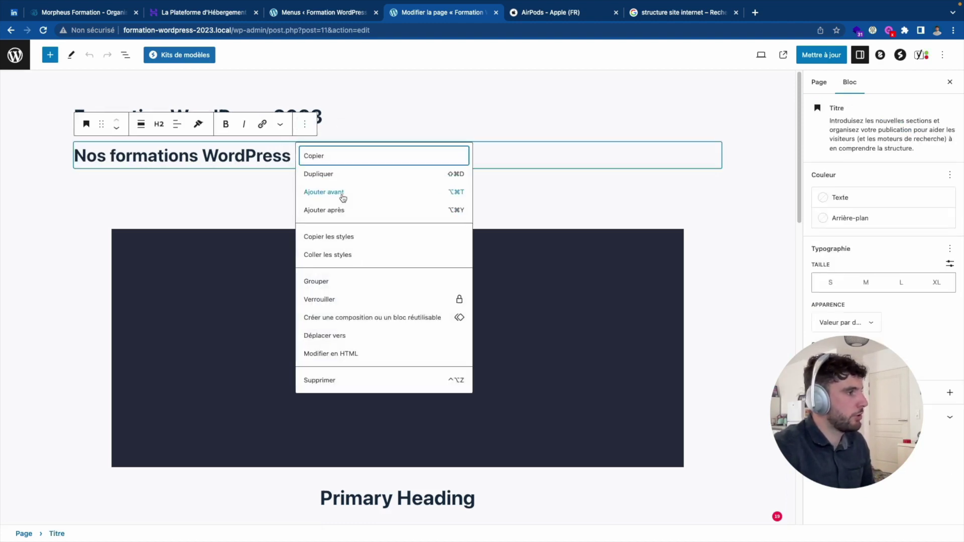
left_click(333, 382)
Replace the "Primary Heading" title in the imported hero section with "Formation WordPress".
scroll(357, 185, "down", 2)
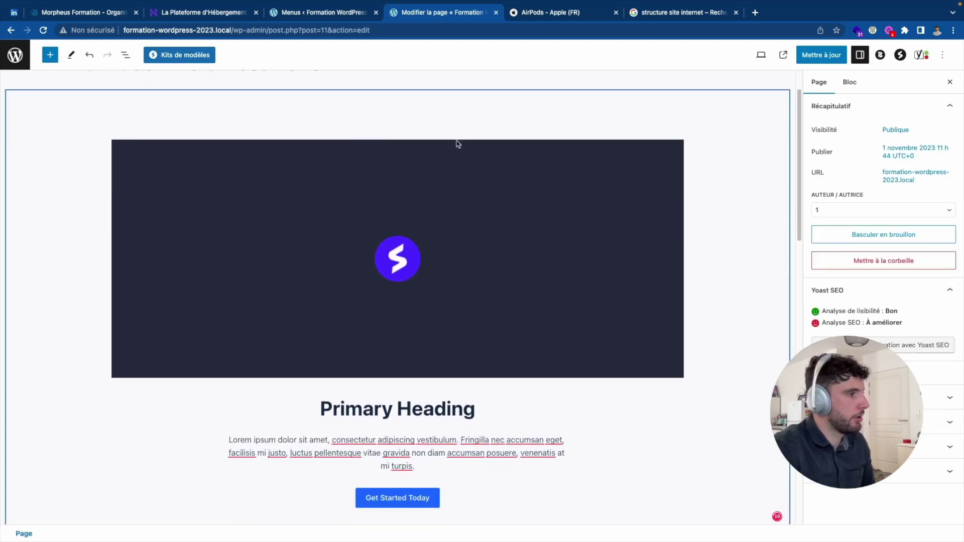
left_click(466, 283)
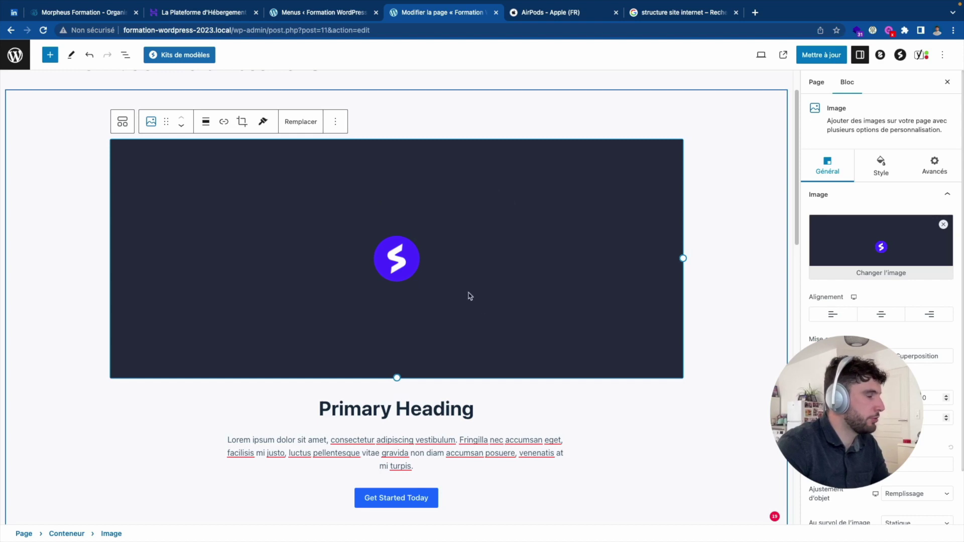
scroll(467, 294, "down", 5)
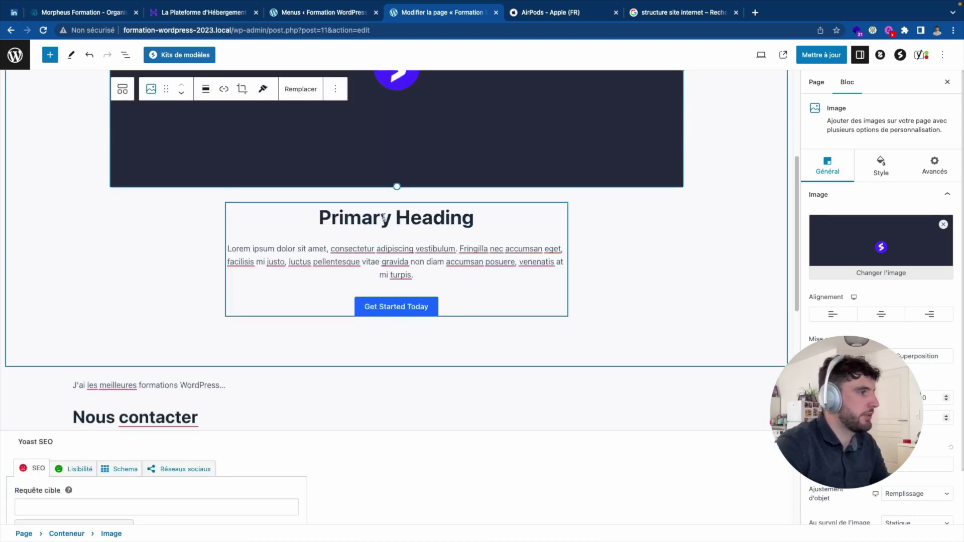
triple_click(383, 217)
type("Formati")
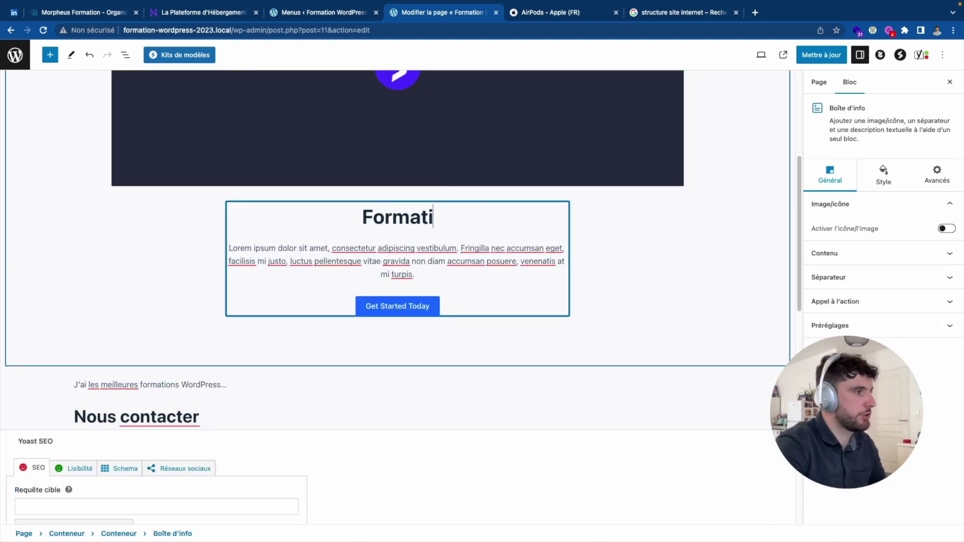
type("on WordP")
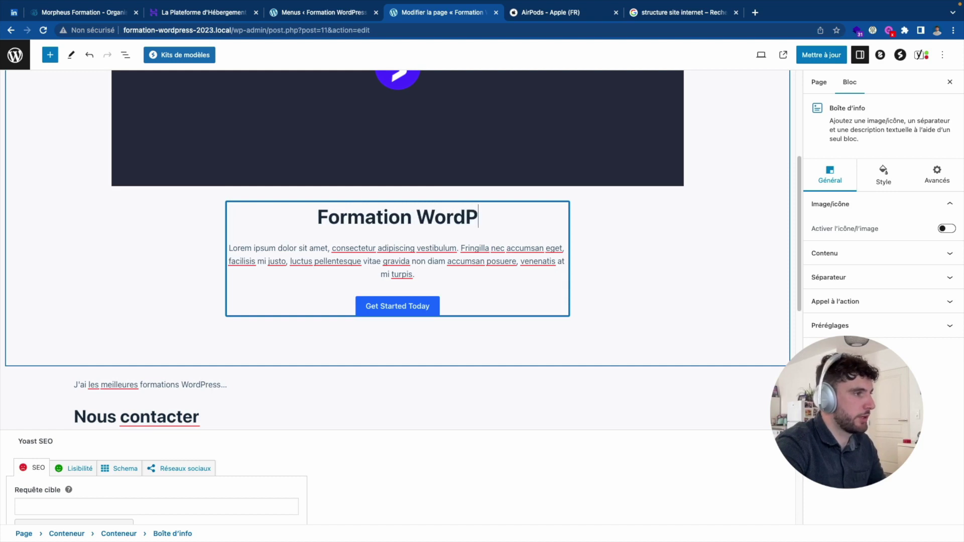
type("ress")
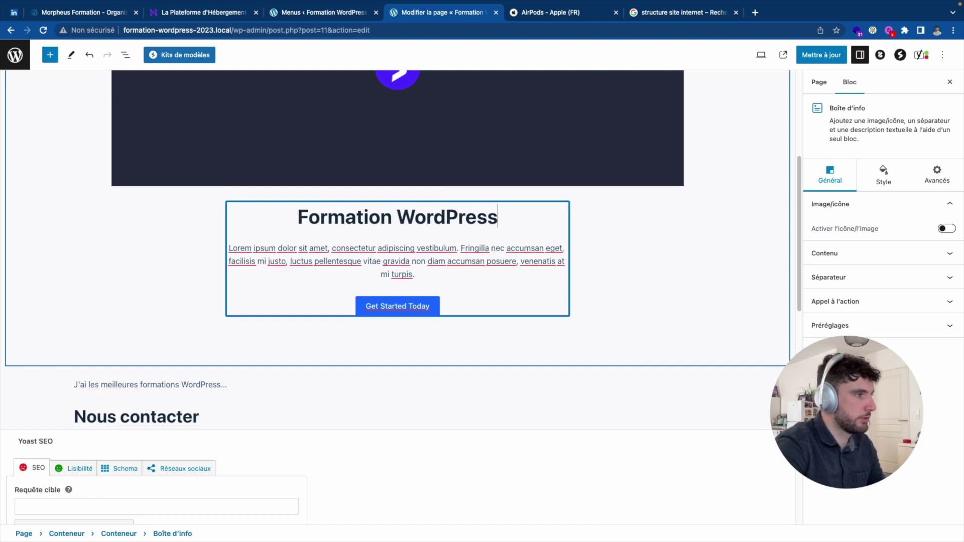
Complete the hero title as "Formation WordPress 2023" and replace the placeholder description below it with "Découvrez.....".
type(" 2023")
triple_click(388, 248)
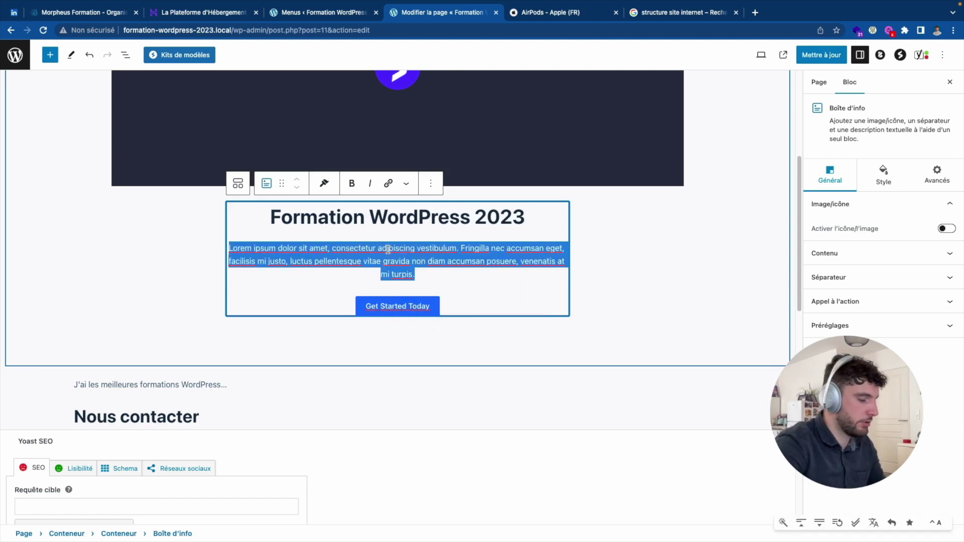
key("BackSpace")
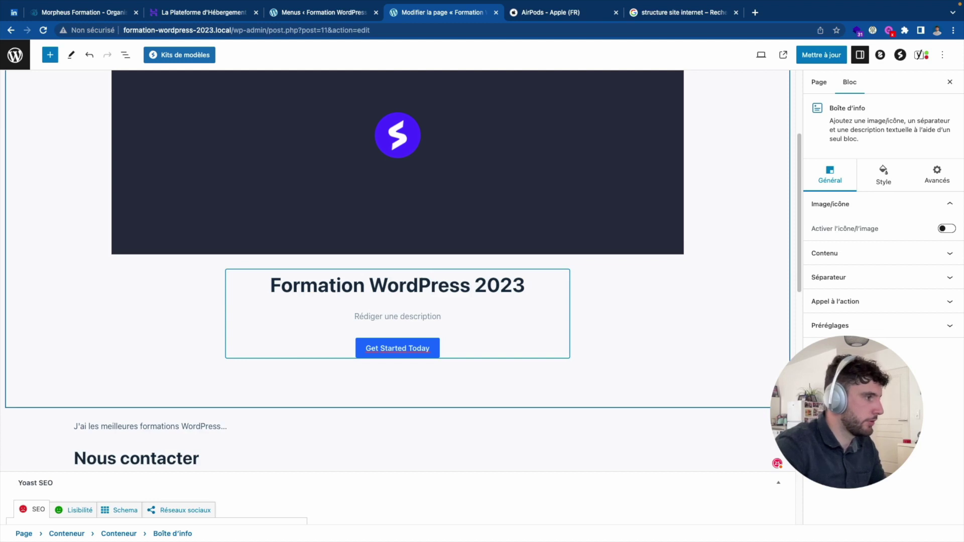
type("Déc")
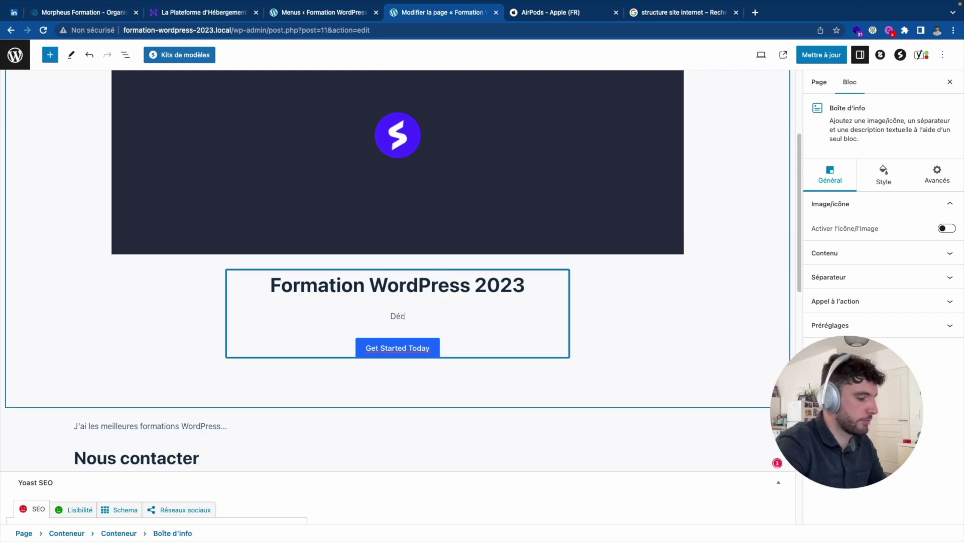
type("ouvrez.....")
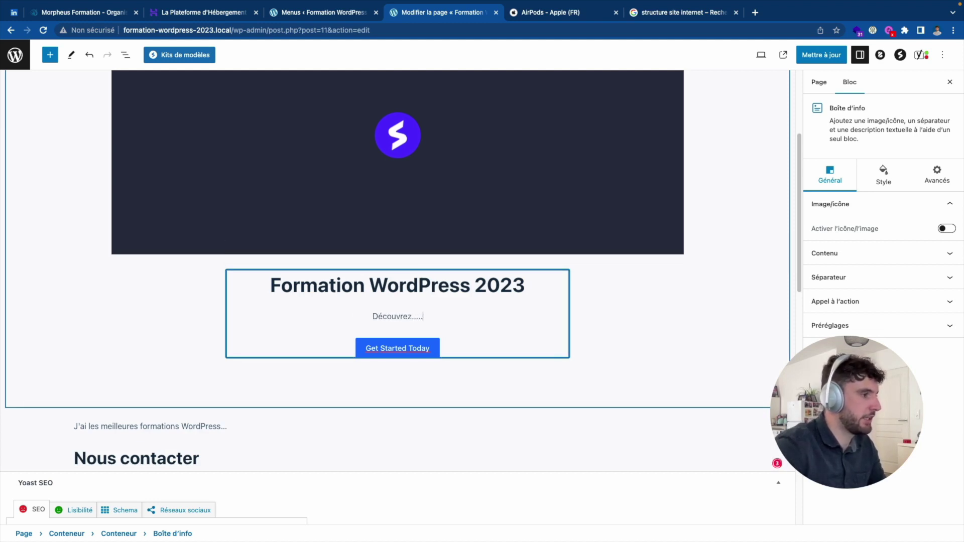
Change the hero button's label from "Get Started Today" to "Découvrir maintenant".
double_click(397, 345)
triple_click(396, 344)
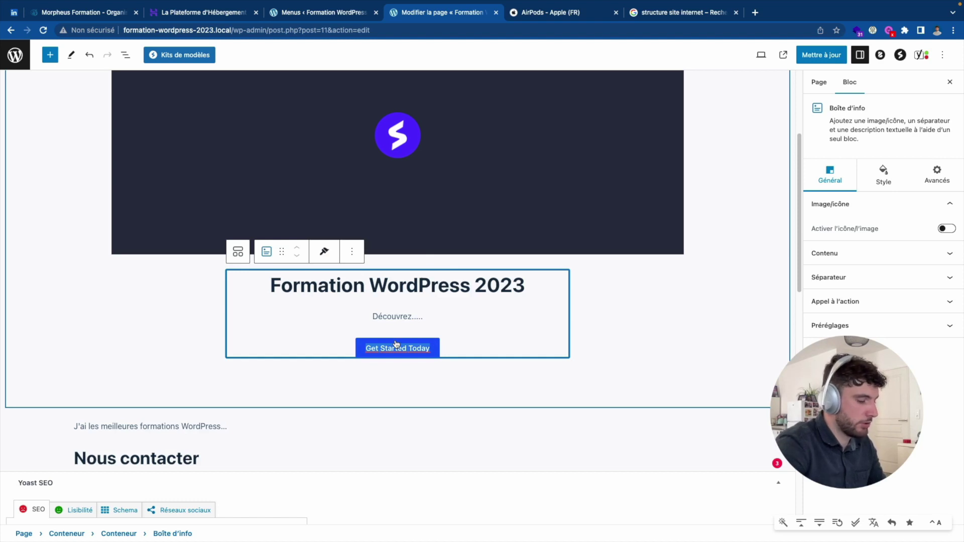
type("Découvreir maintenant")
left_click(655, 345)
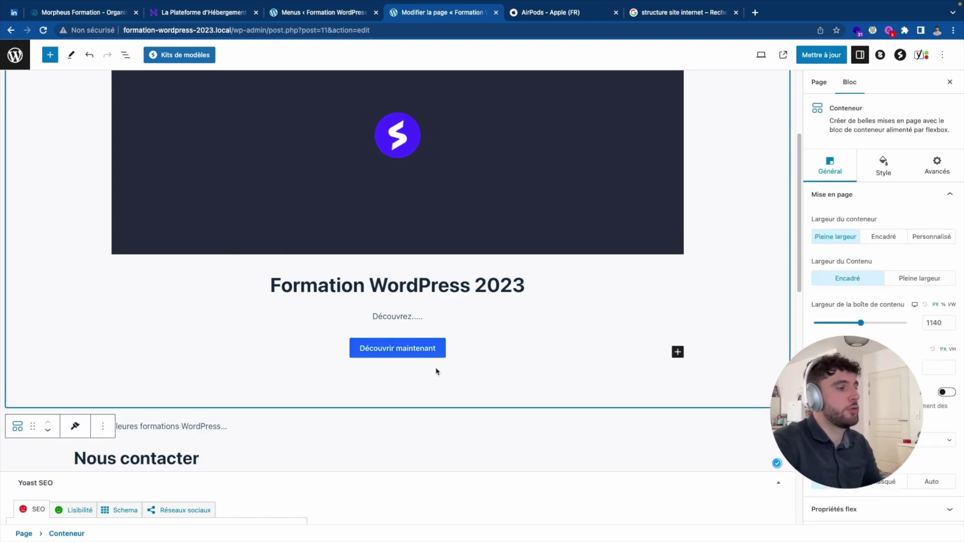
Link the "Découvrir maintenant" button to the address of the Formations (services) page, copied from the live site.
left_click(419, 346)
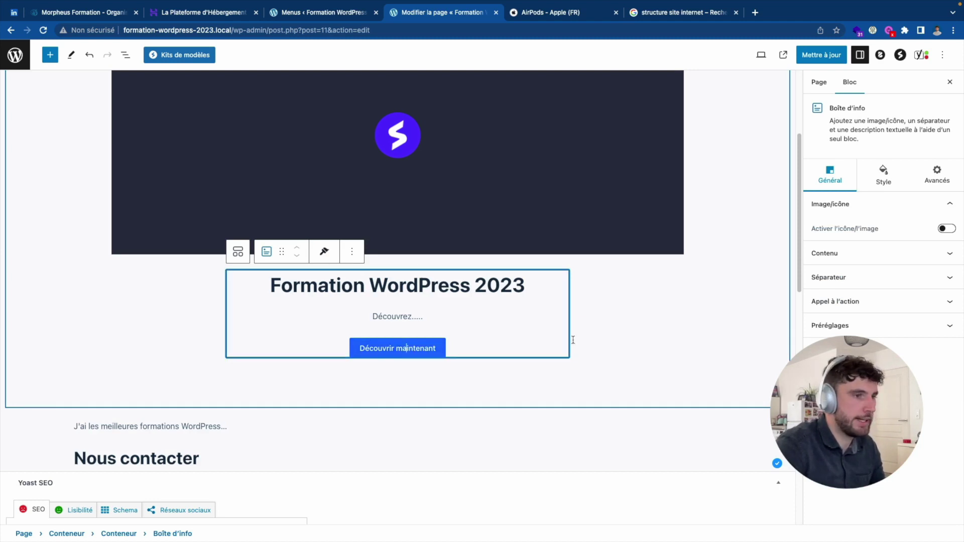
left_click(836, 305)
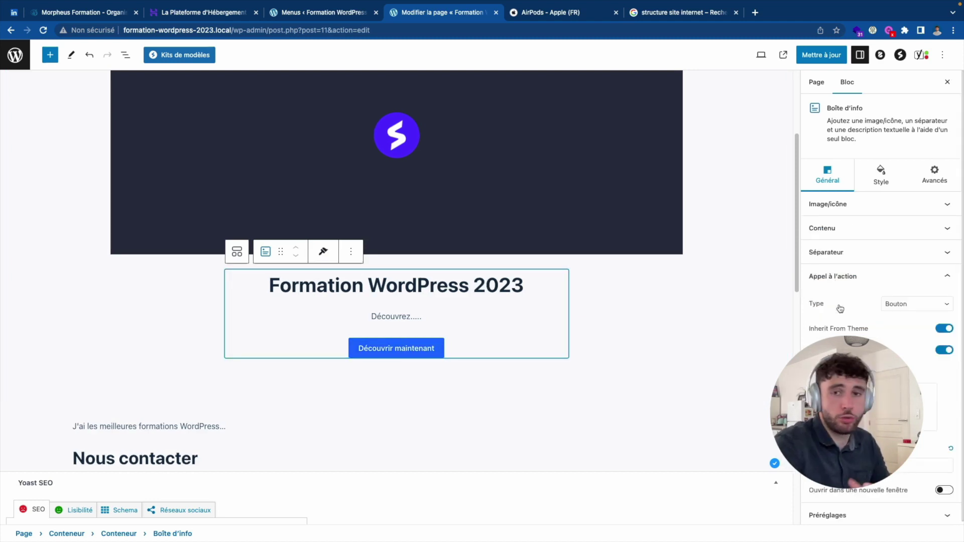
scroll(891, 341, "down", 1)
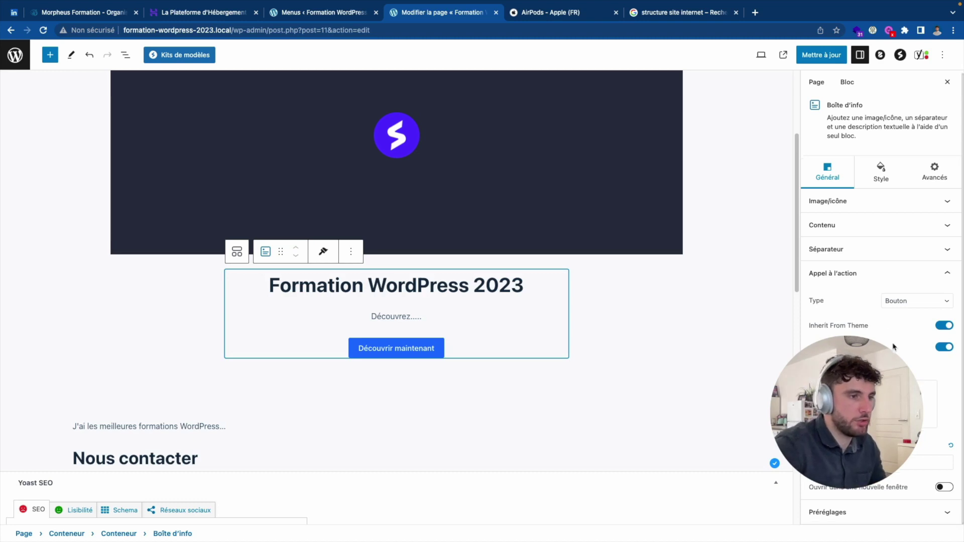
left_click(879, 462)
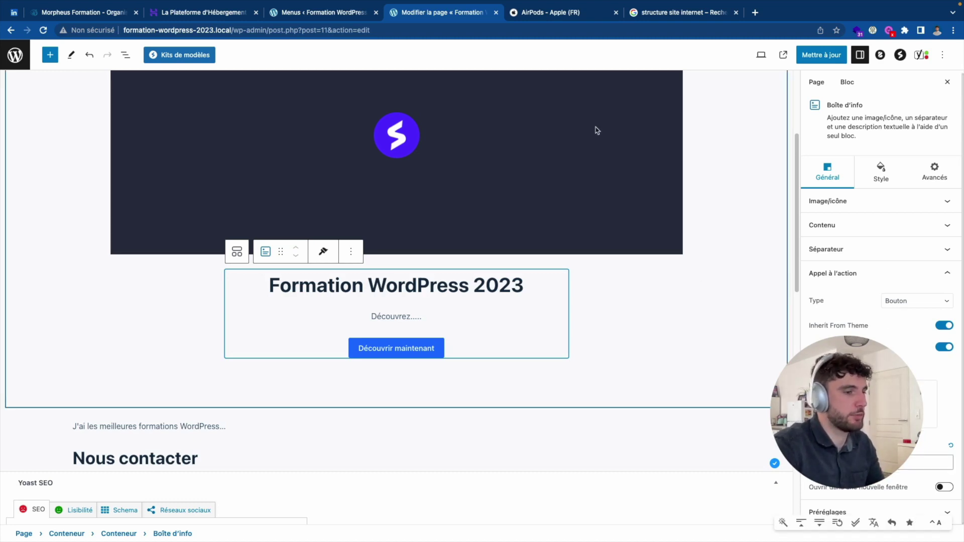
left_click(352, 13)
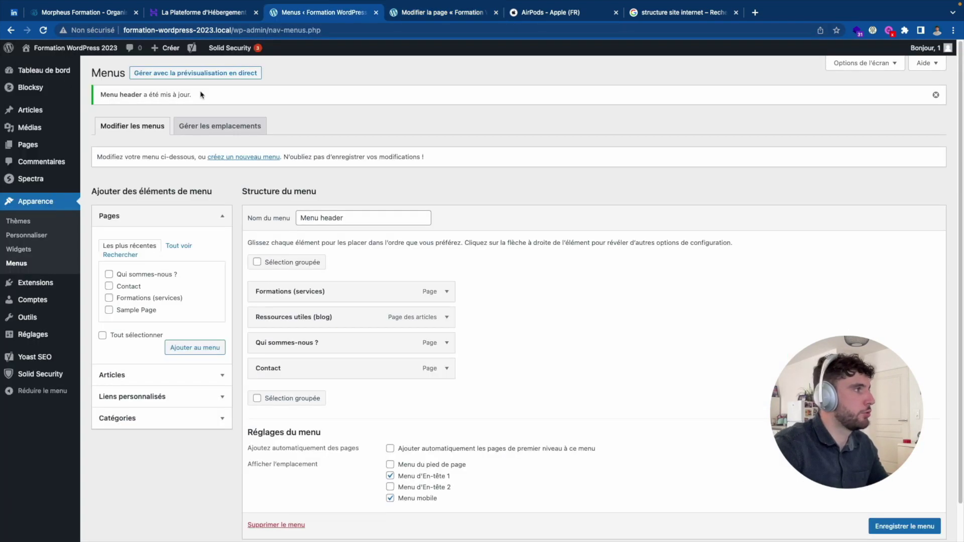
left_click(88, 50)
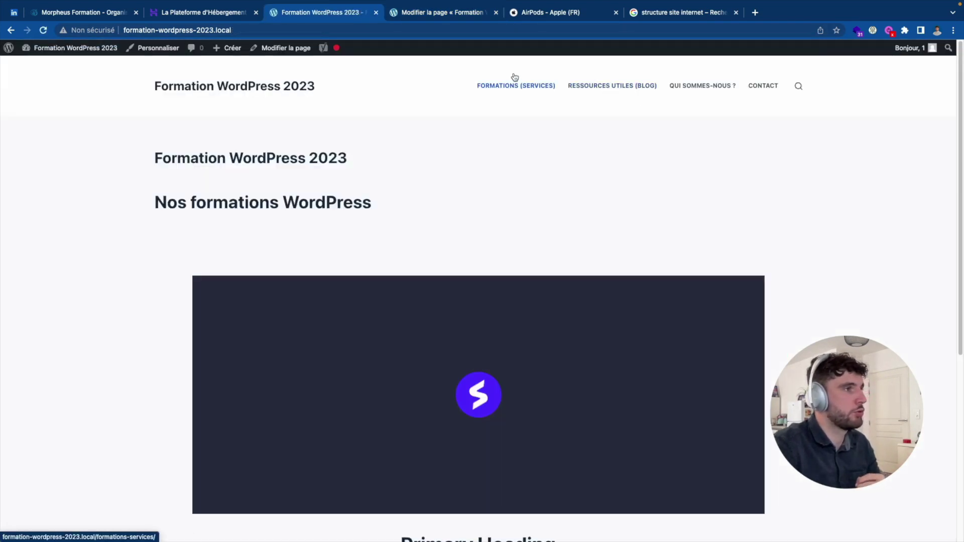
left_click(517, 86)
left_click(440, 32)
key("super+c")
left_click(421, 13)
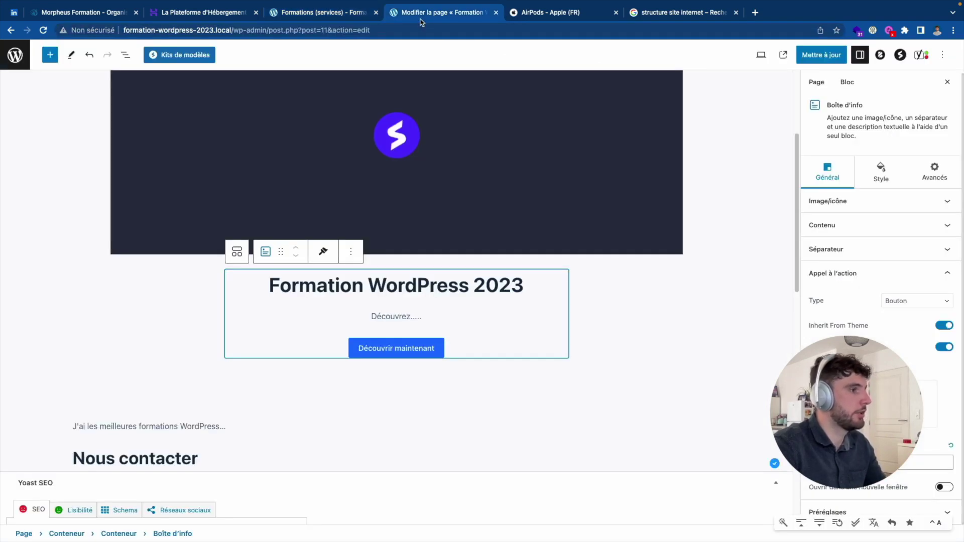
key("super+v")
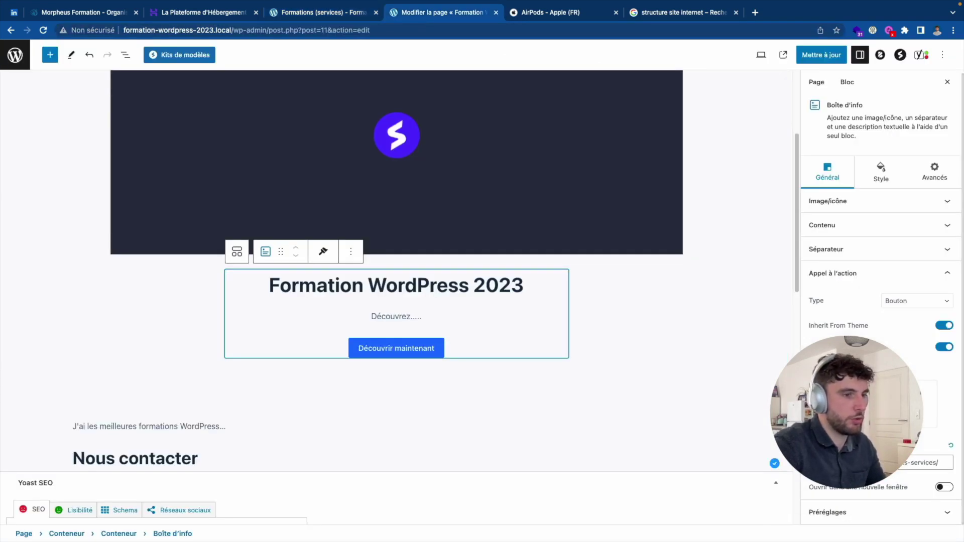
left_click(898, 477)
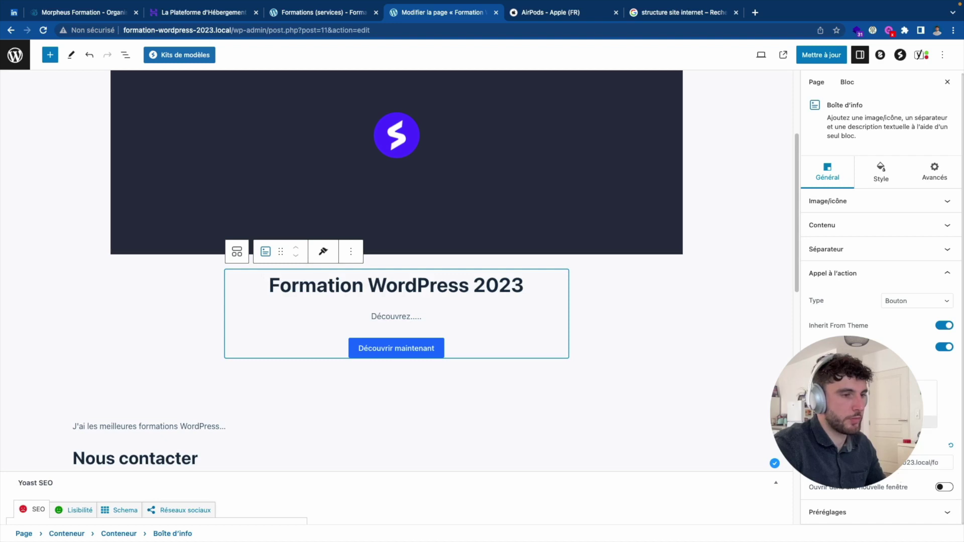
Add the arrow pointer icon from the icon library's Other category to the "Découvrir maintenant" button.
left_click(881, 404)
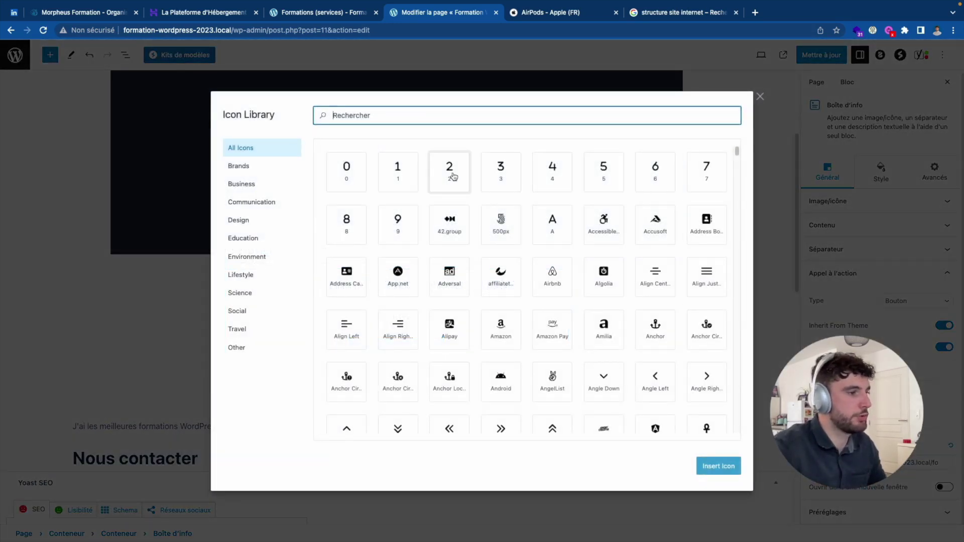
scroll(552, 281, "down", 3)
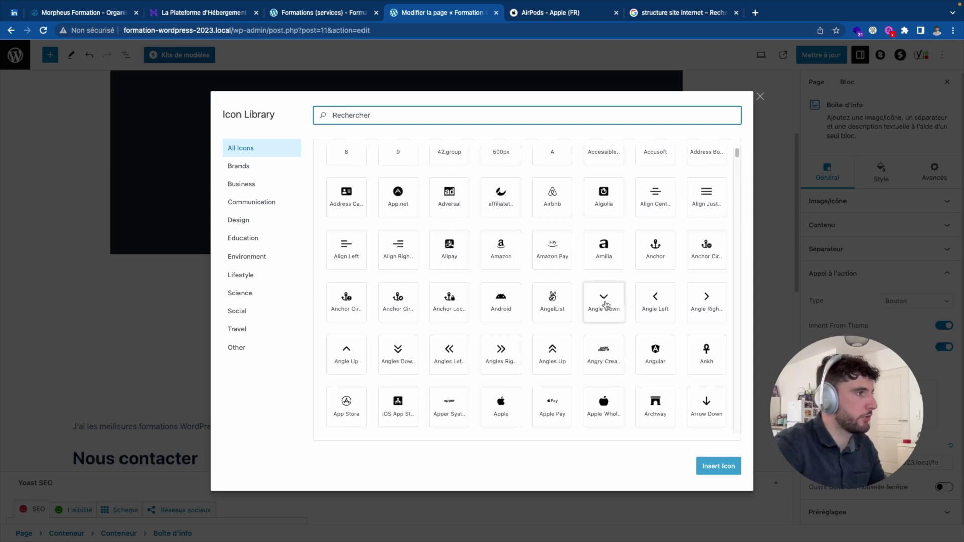
scroll(605, 304, "up", 1)
scroll(605, 303, "up", 1)
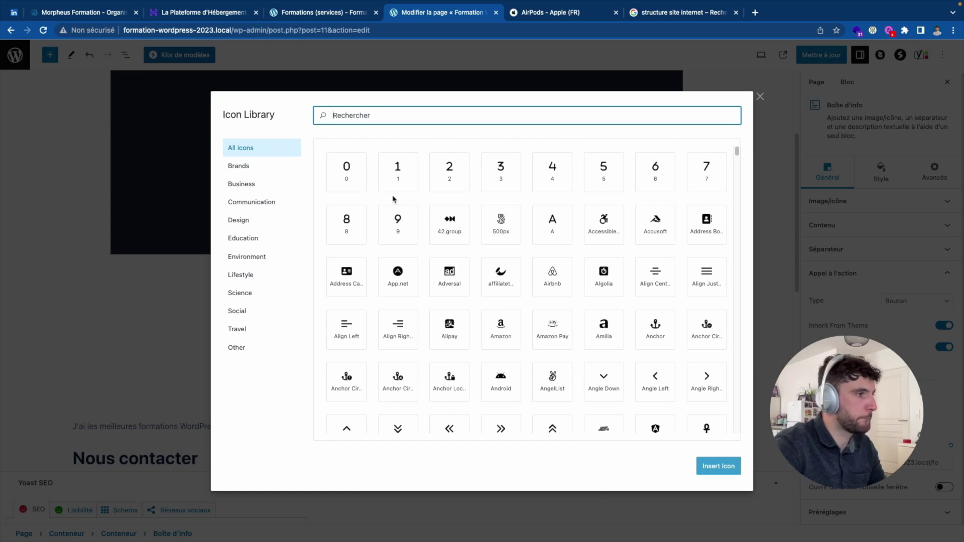
left_click(256, 173)
left_click(258, 202)
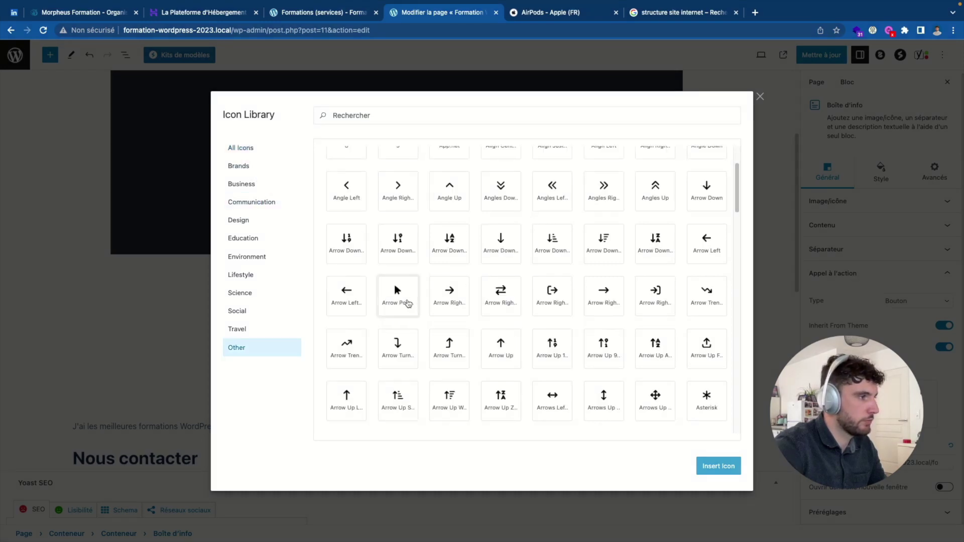
left_click(408, 303)
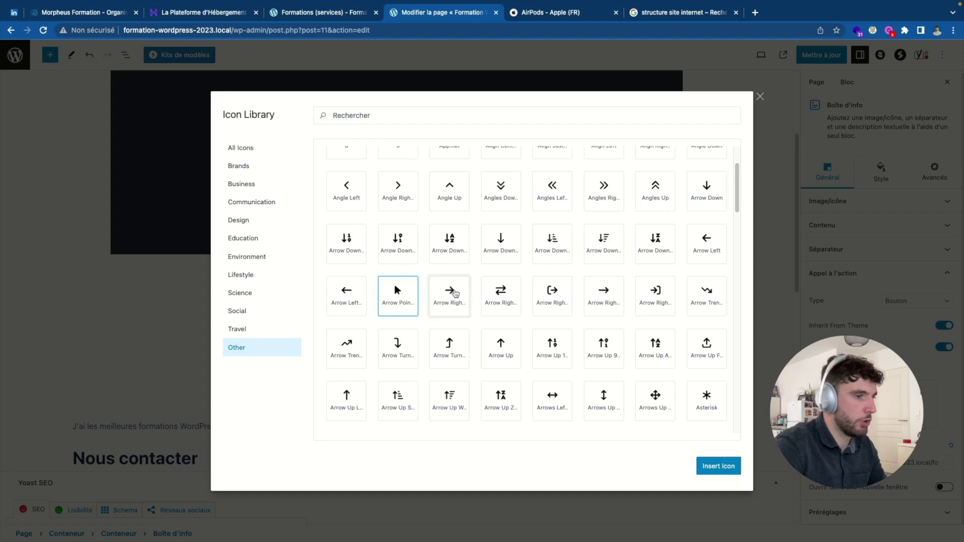
left_click(729, 467)
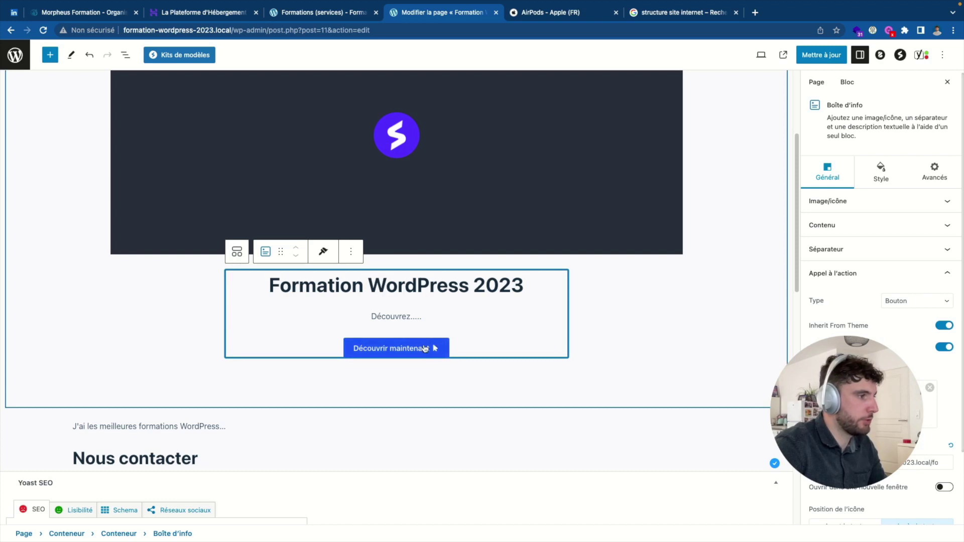
scroll(866, 306, "down", 2)
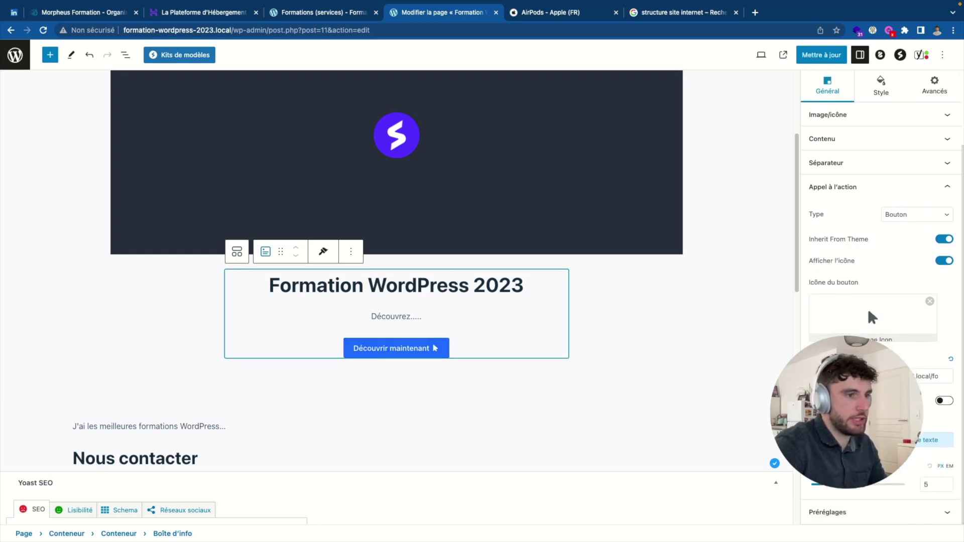
left_click(670, 287)
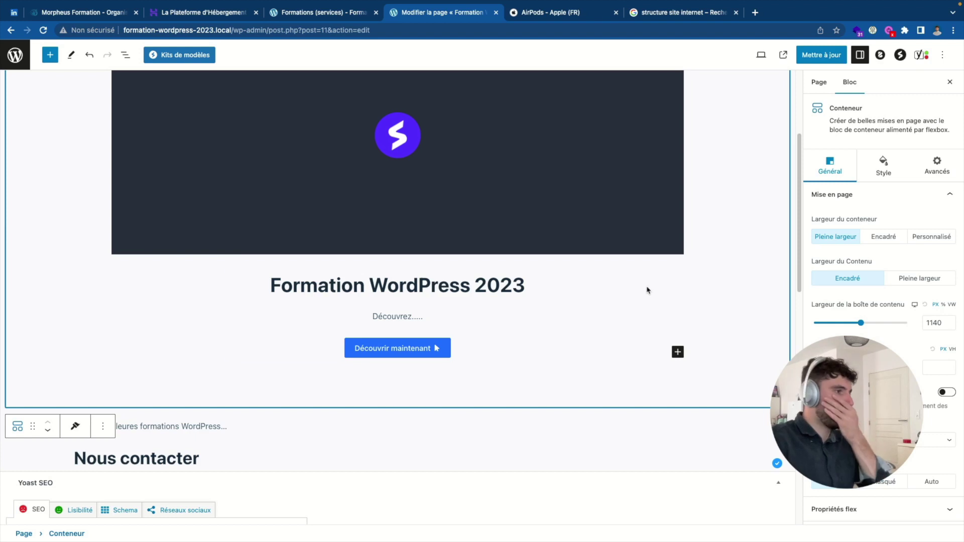
Undo the last edit and select the dark hero image to check its width and height settings.
scroll(476, 282, "up", 4)
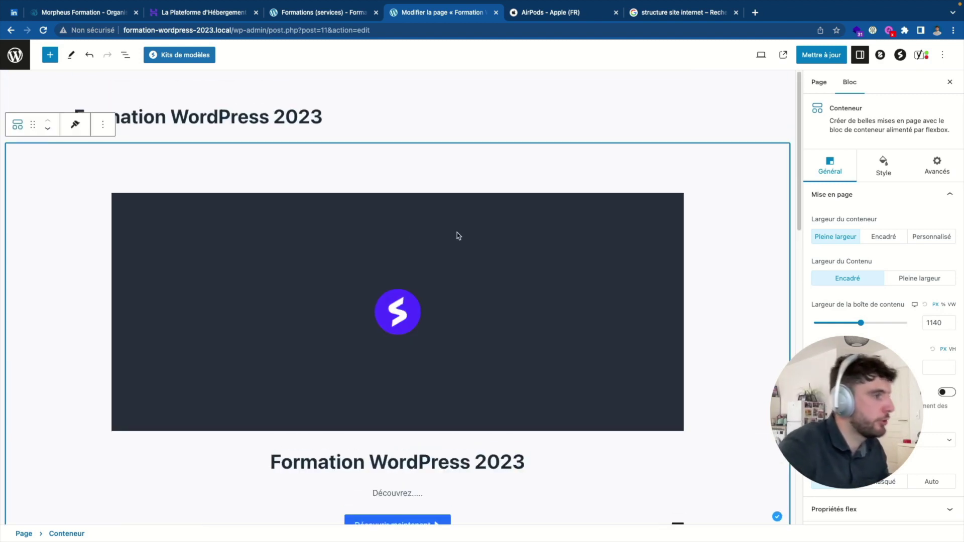
left_click(522, 233)
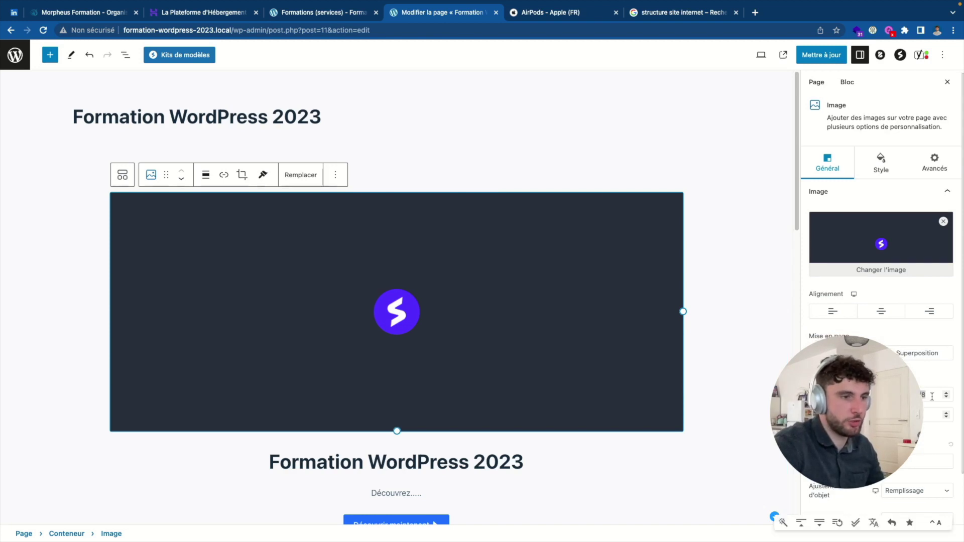
left_click(752, 344)
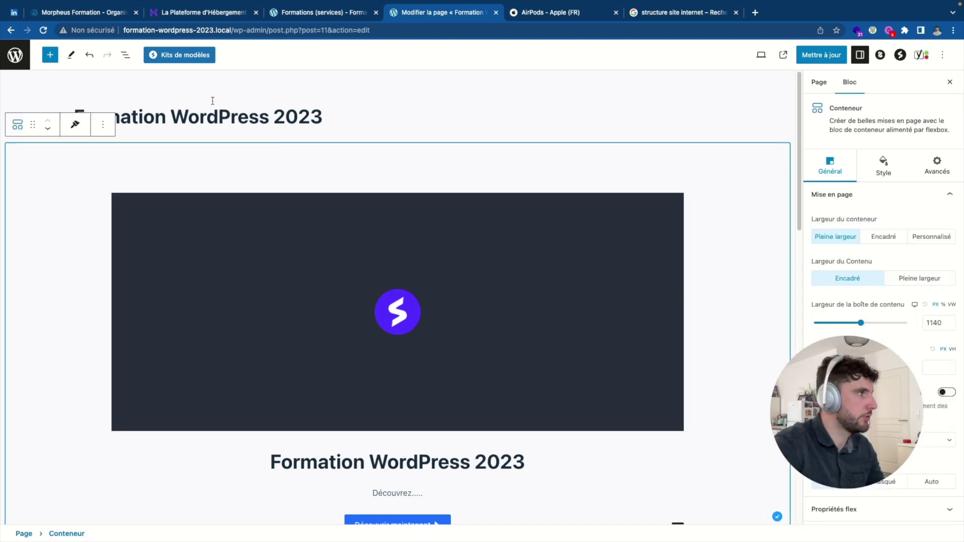
left_click(89, 56)
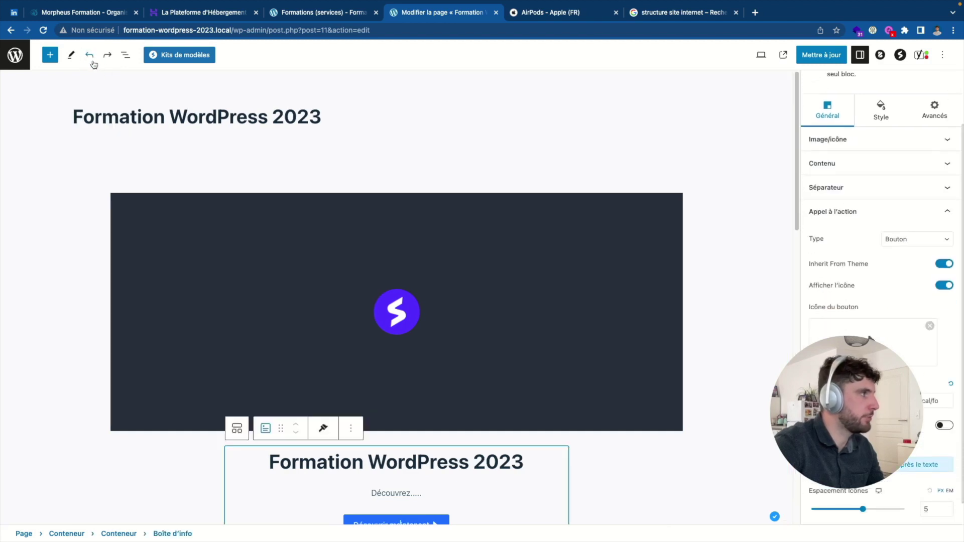
scroll(705, 318, "down", 3)
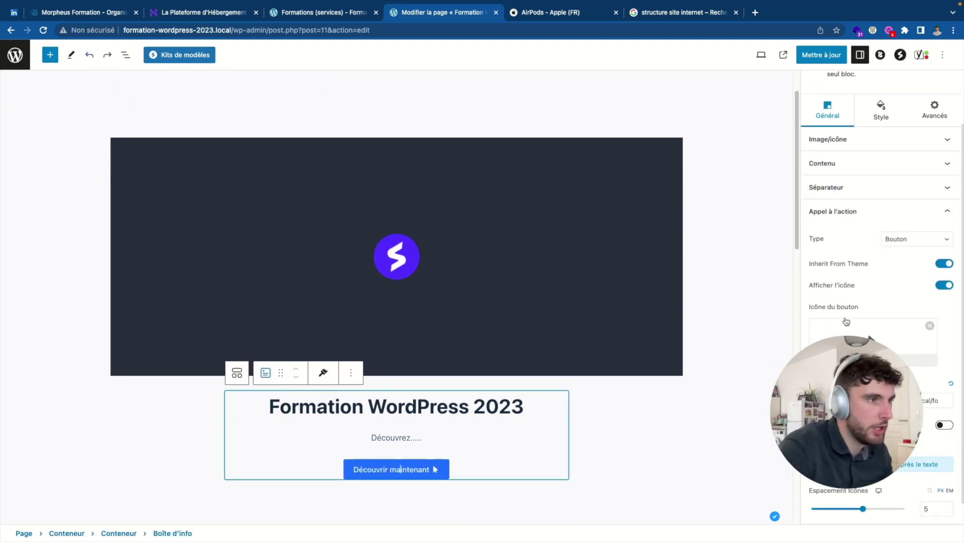
left_click(624, 276)
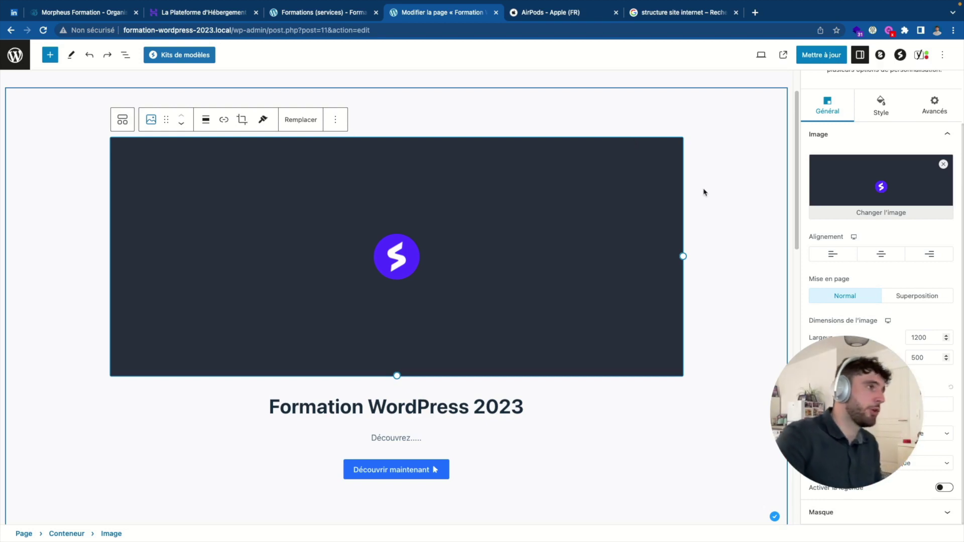
Close the AirPods and "structure site internet" search pages, and switch to Canva in a new browser tab.
left_click(562, 12)
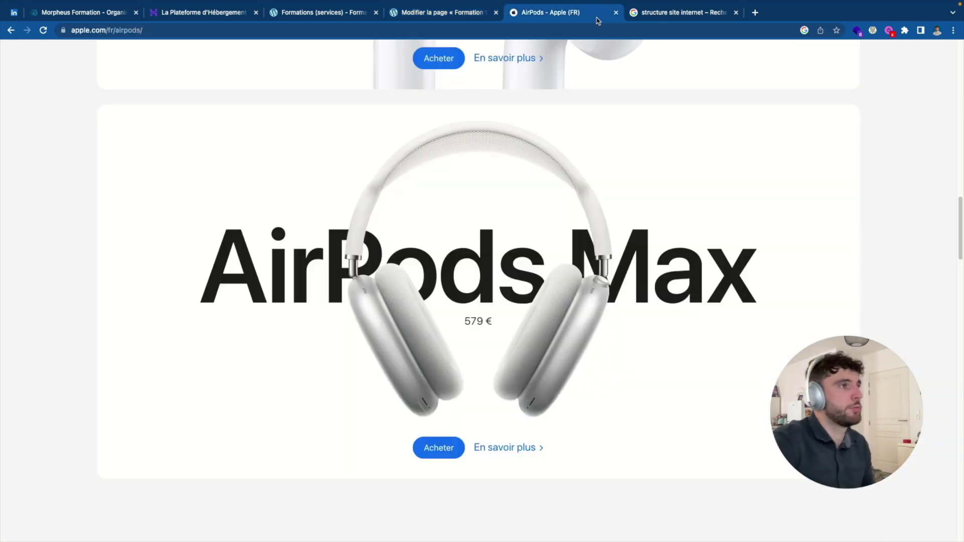
left_click(615, 13)
left_click(616, 12)
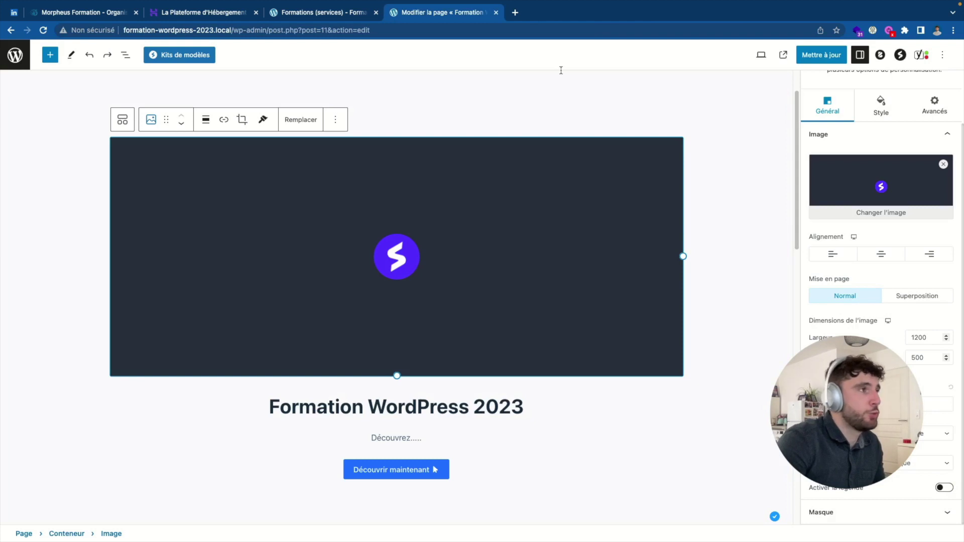
left_click(515, 12)
type("canva")
key("Return")
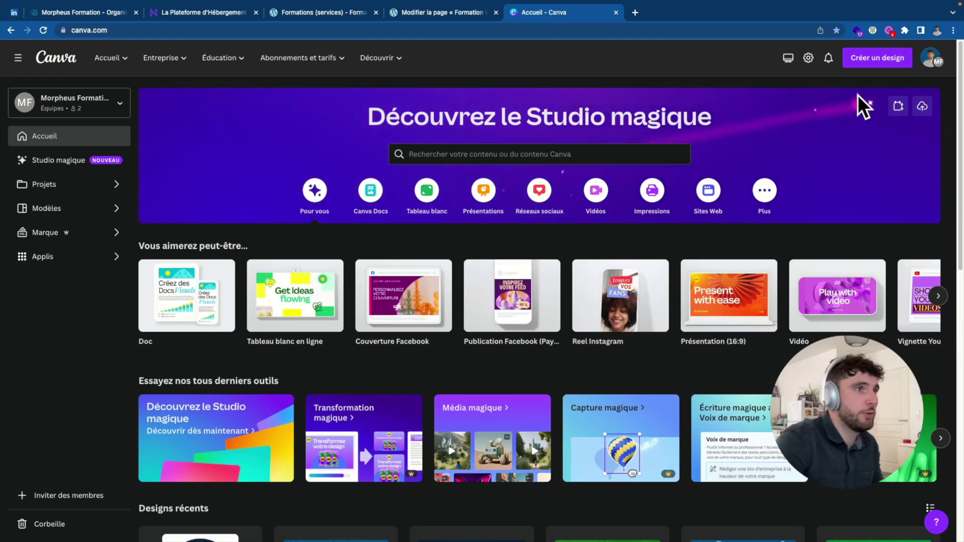
Create a custom-size Canva design of 1200 × 500 px, checking the size against the hero image dimensions in the WordPress editor.
left_click(877, 58)
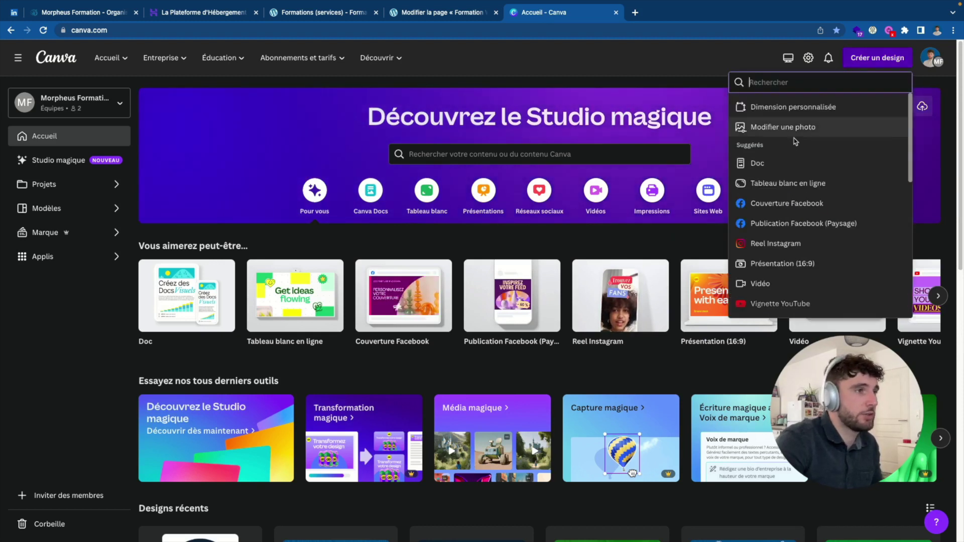
left_click(757, 107)
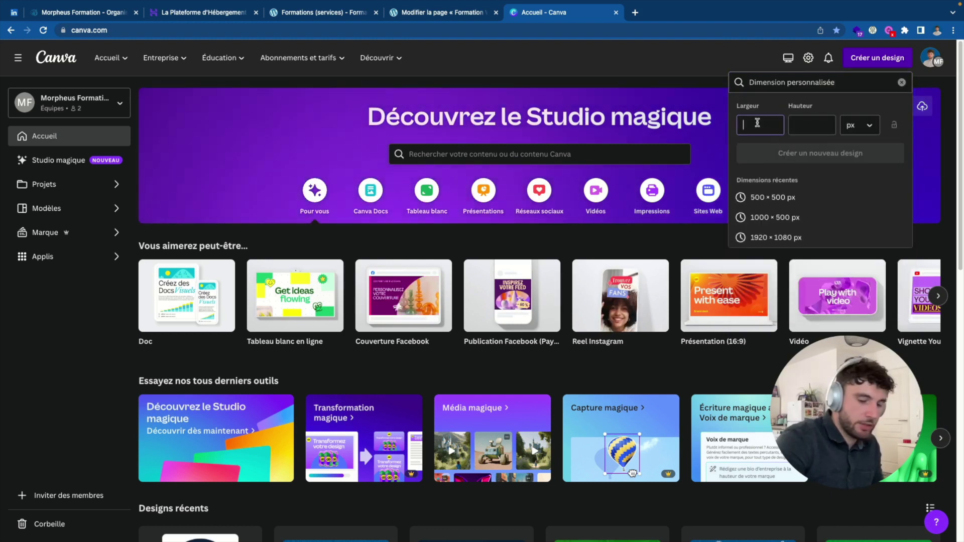
type("1200")
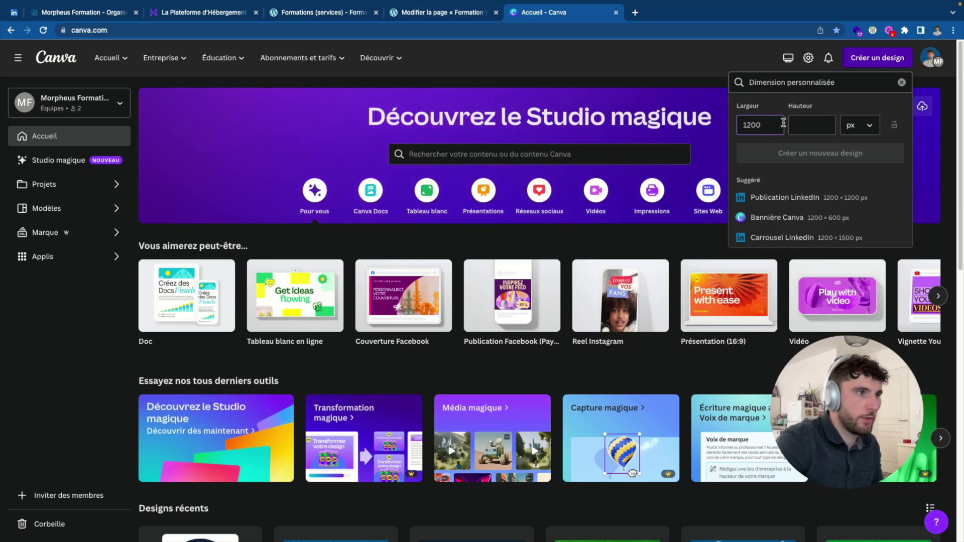
left_click(792, 124)
type("500")
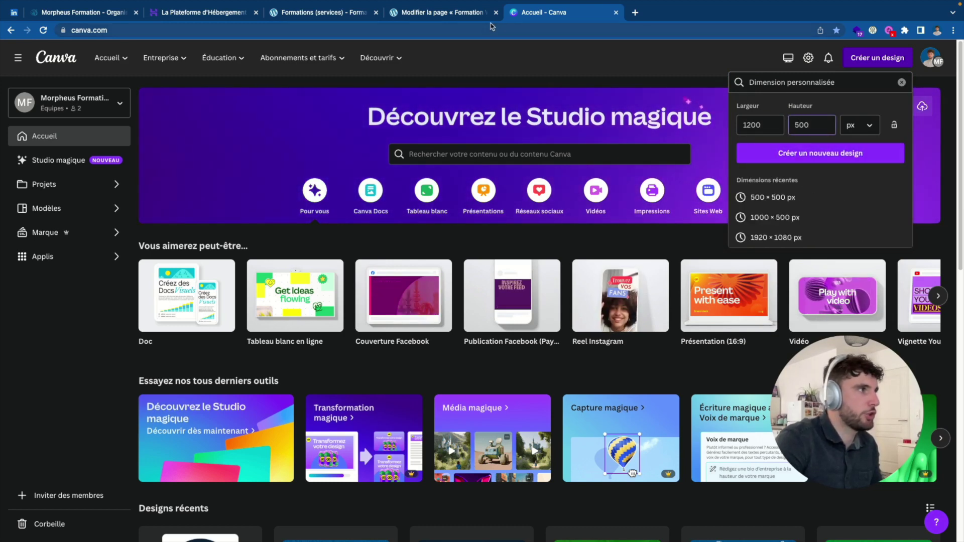
left_click(472, 13)
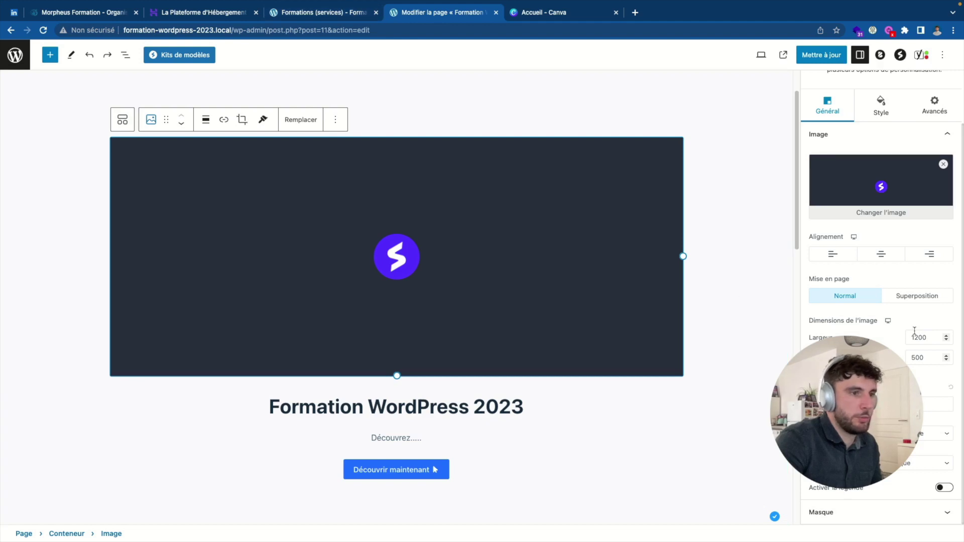
left_click(551, 14)
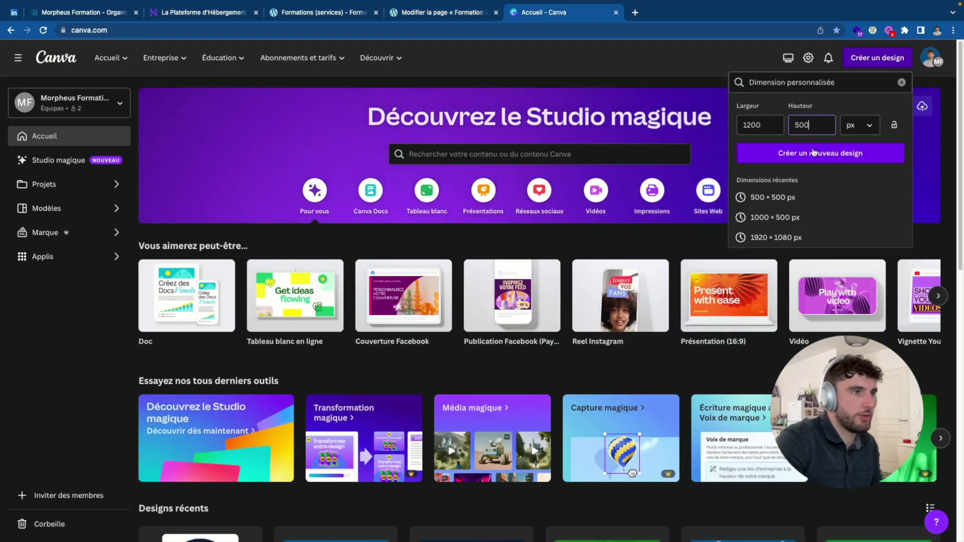
left_click(768, 153)
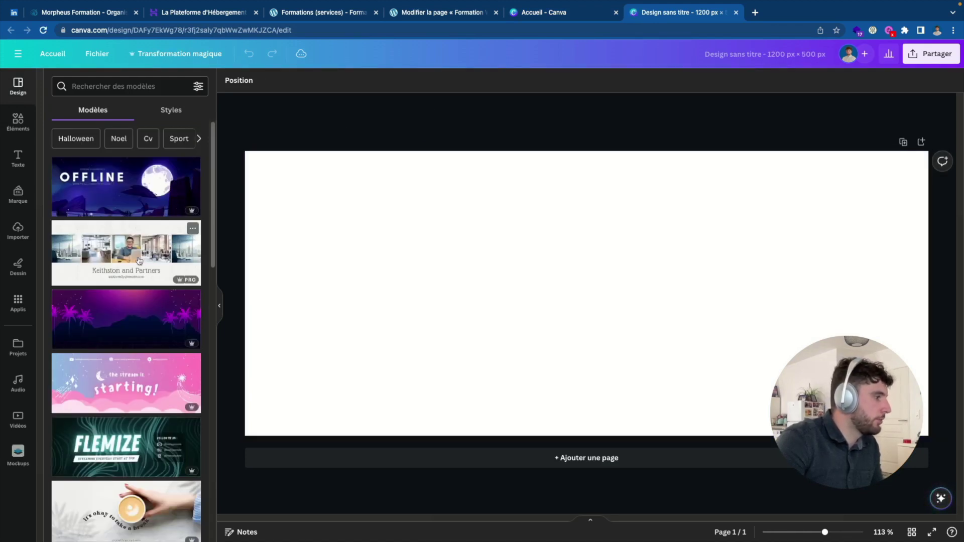
Browse the suggested banner templates, search them for "formation" and look through the results.
scroll(134, 260, "down", 10)
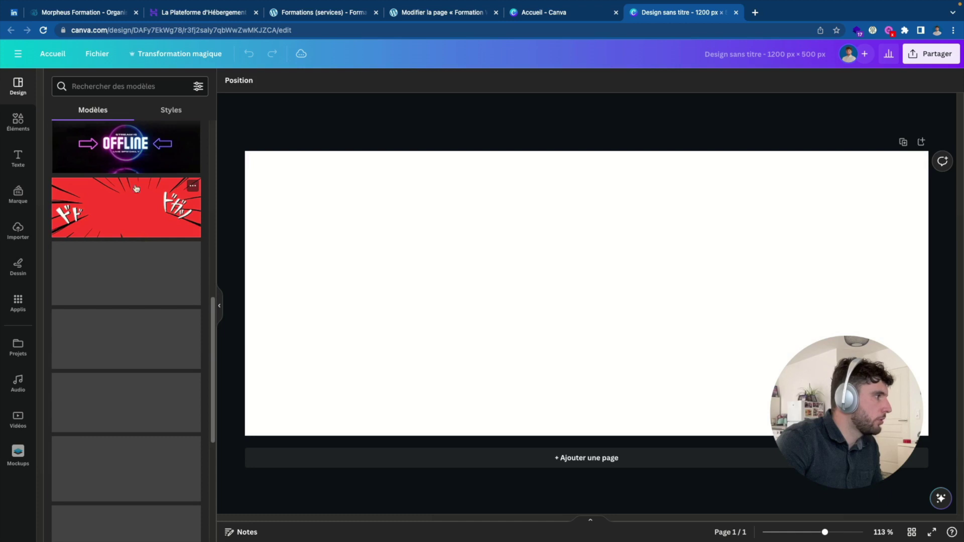
left_click(113, 88)
type("forma")
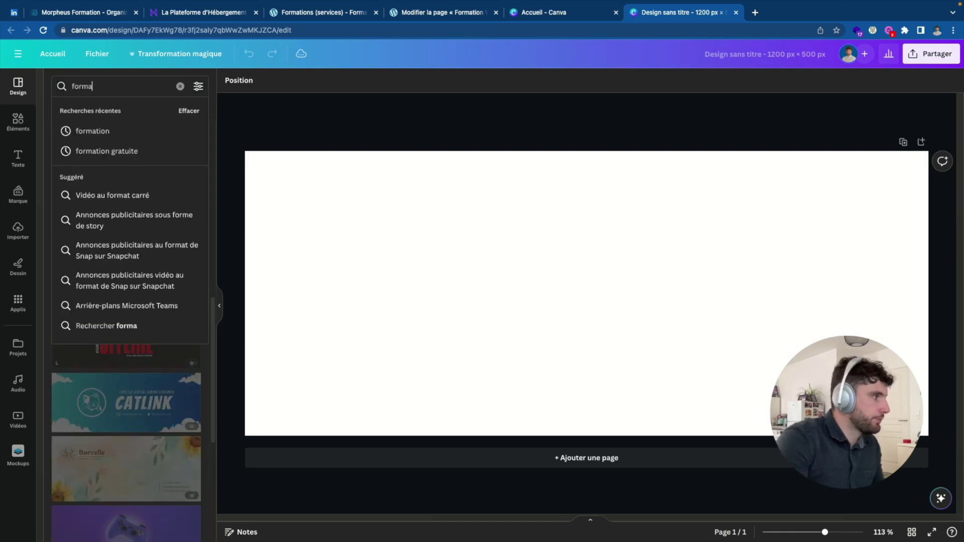
type("tion")
key("Return")
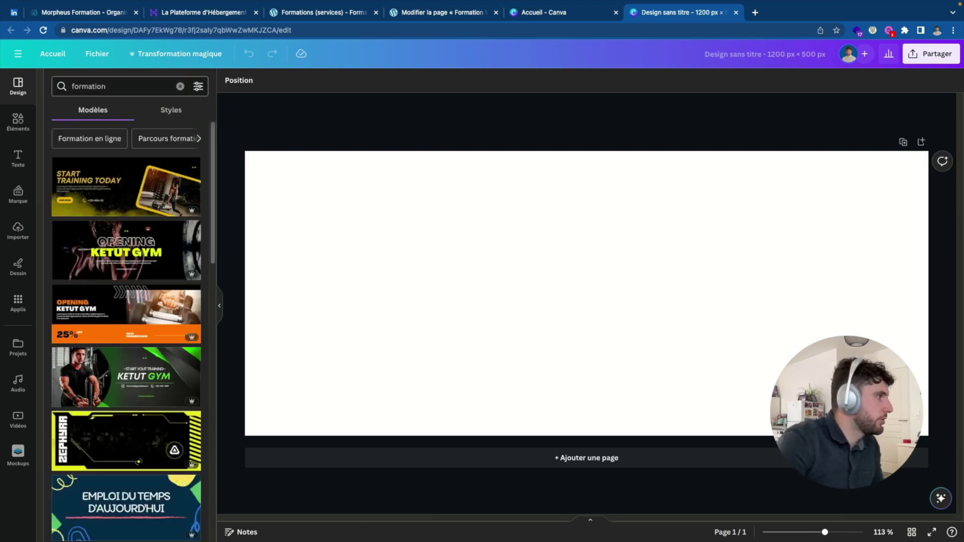
scroll(142, 226, "down", 5)
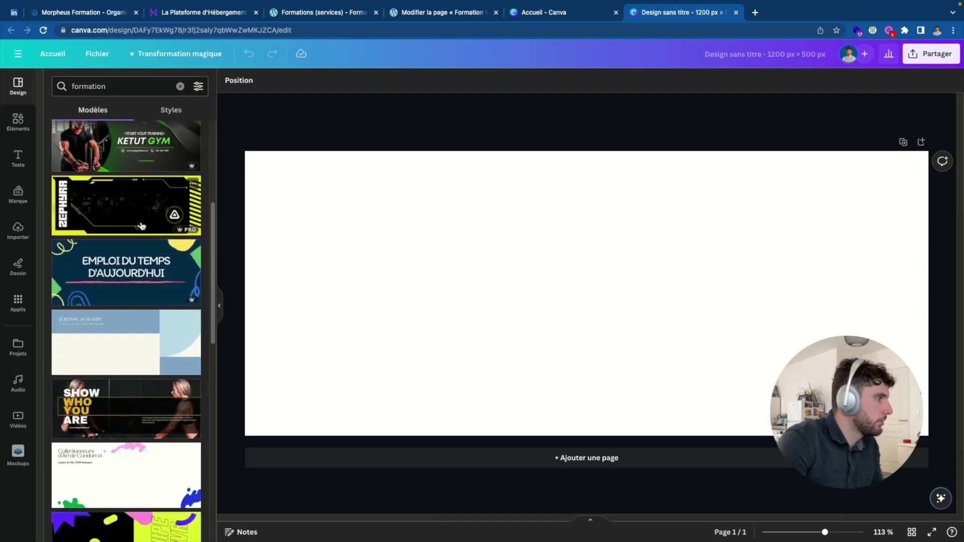
scroll(142, 225, "down", 15)
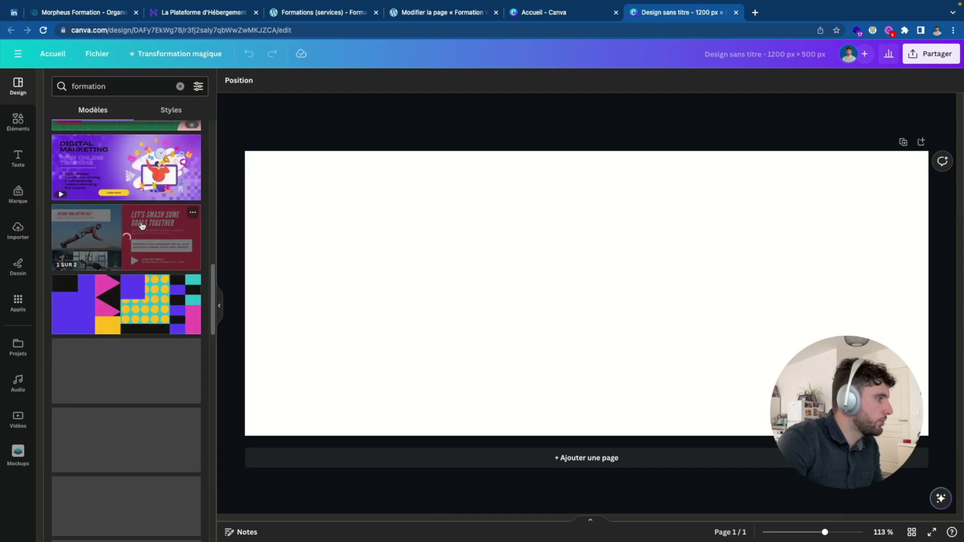
scroll(112, 151, "up", 15)
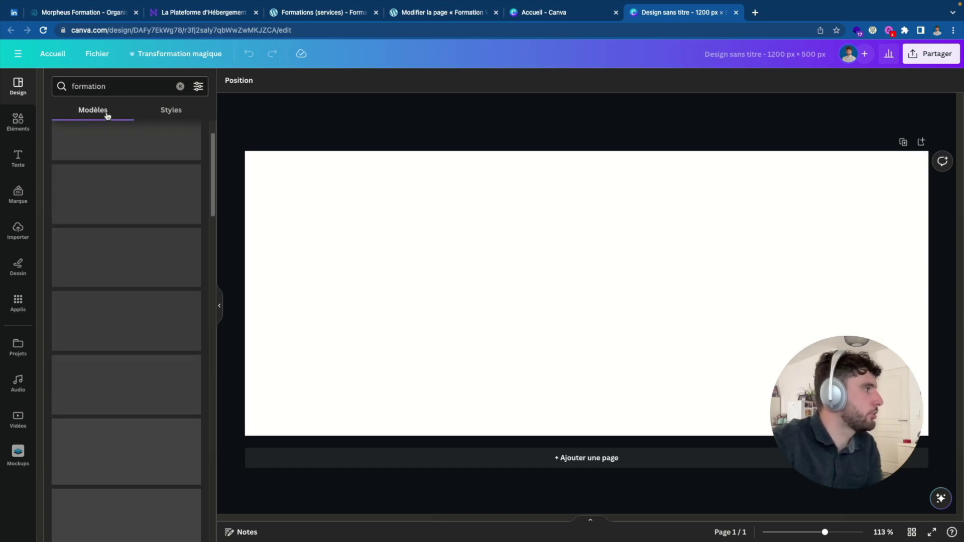
Clear the template search and apply the "Simple image based business facebook banner" template with the row of five photos.
left_click(180, 87)
left_click(126, 246)
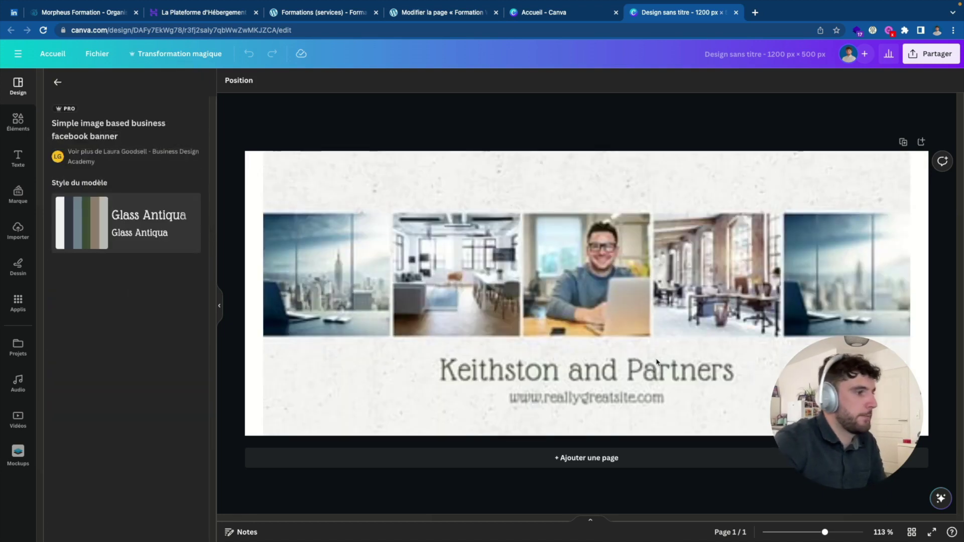
double_click(567, 370)
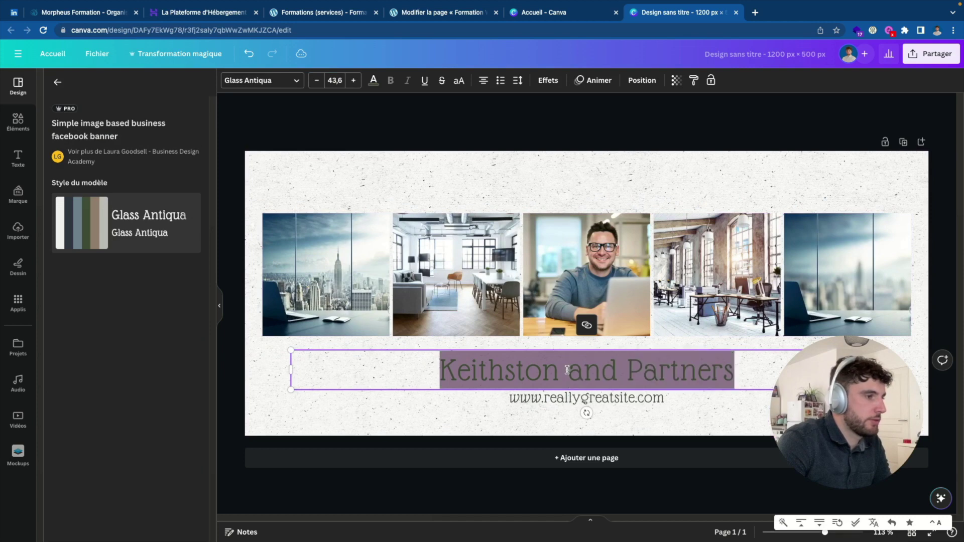
left_click(483, 240)
Replace the banner's textured background with the light lavender colour from the Morpheus brand palette.
left_click(486, 186)
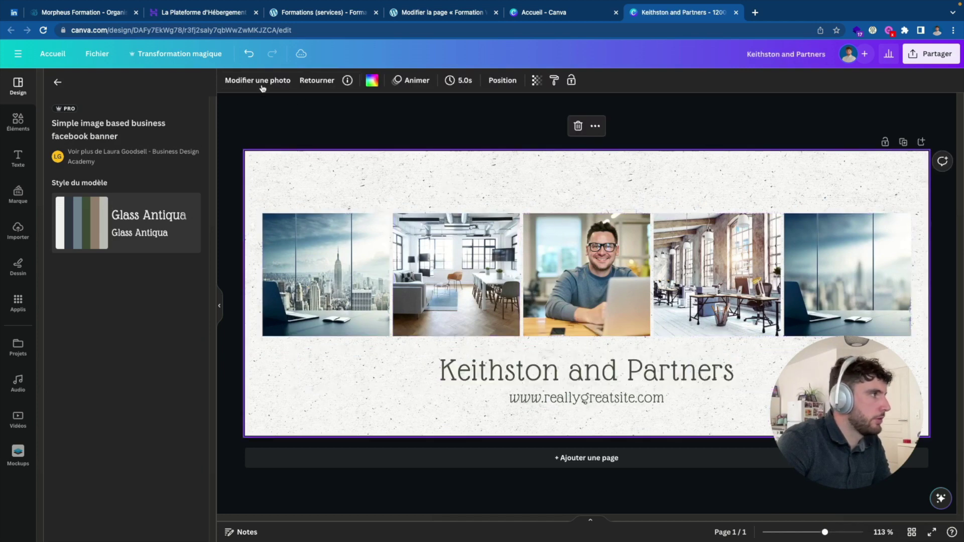
left_click(372, 81)
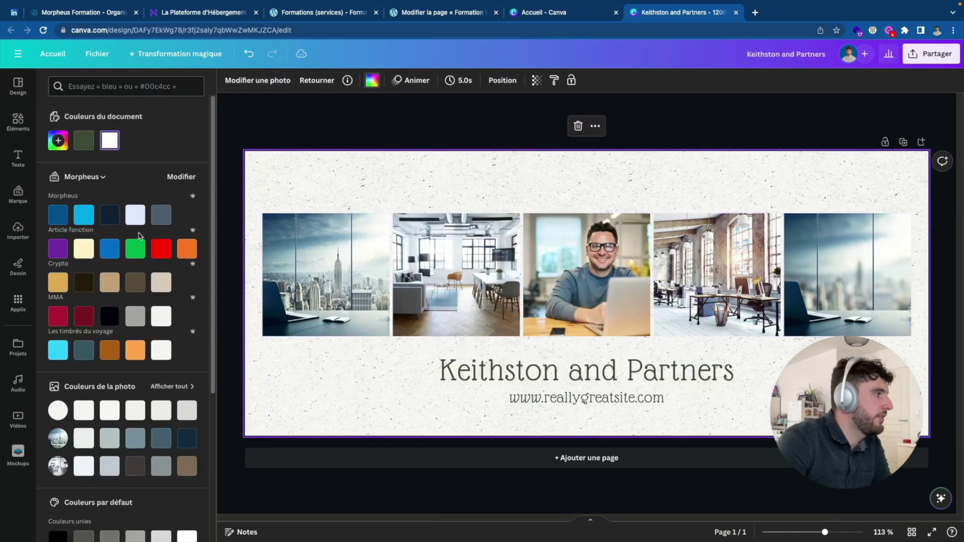
left_click(109, 215)
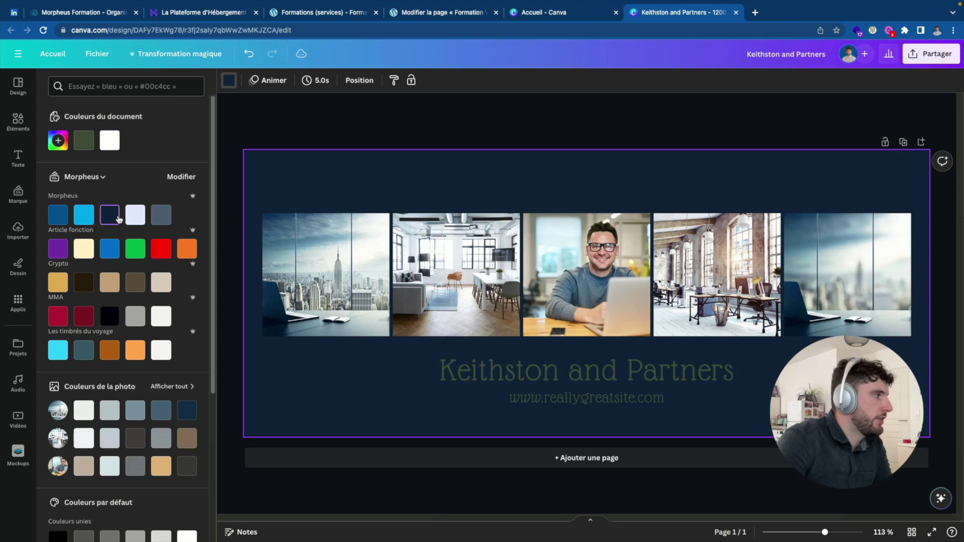
left_click(135, 215)
left_click(526, 116)
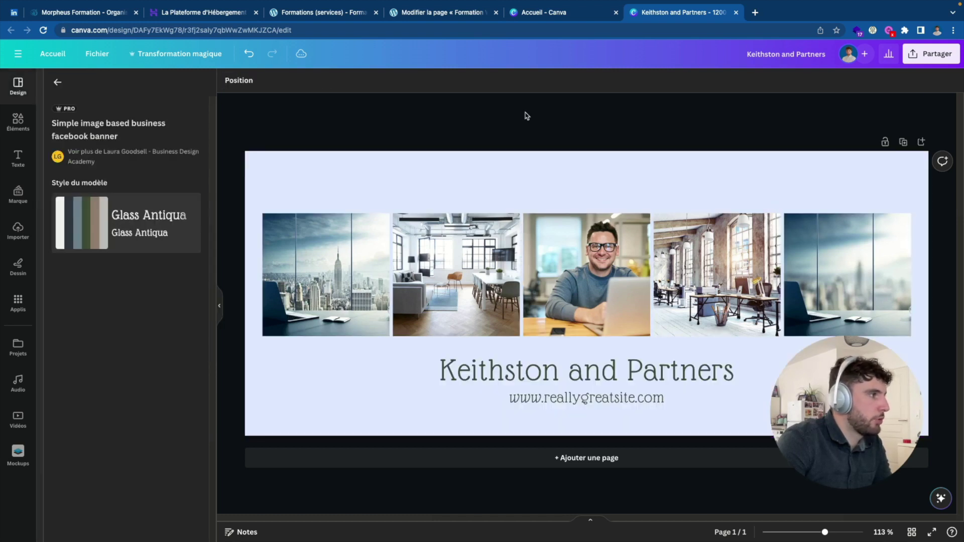
Select the banner background and get the element library ready for a search.
left_click(361, 223)
left_click(353, 164)
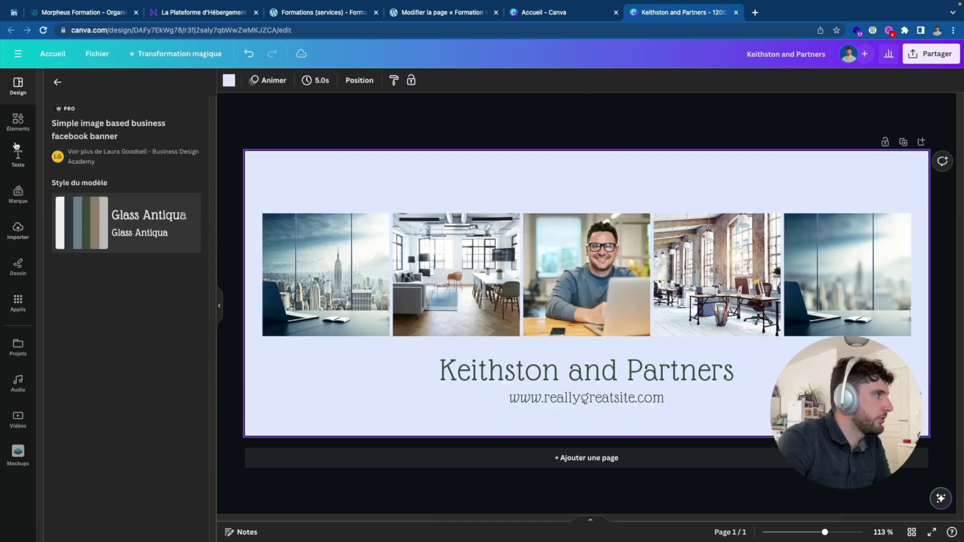
left_click(18, 122)
left_click(126, 85)
type("forma")
key("BackSpace")
key("BackSpace")
key("BackSpace")
key("BackSpace")
key("BackSpace")
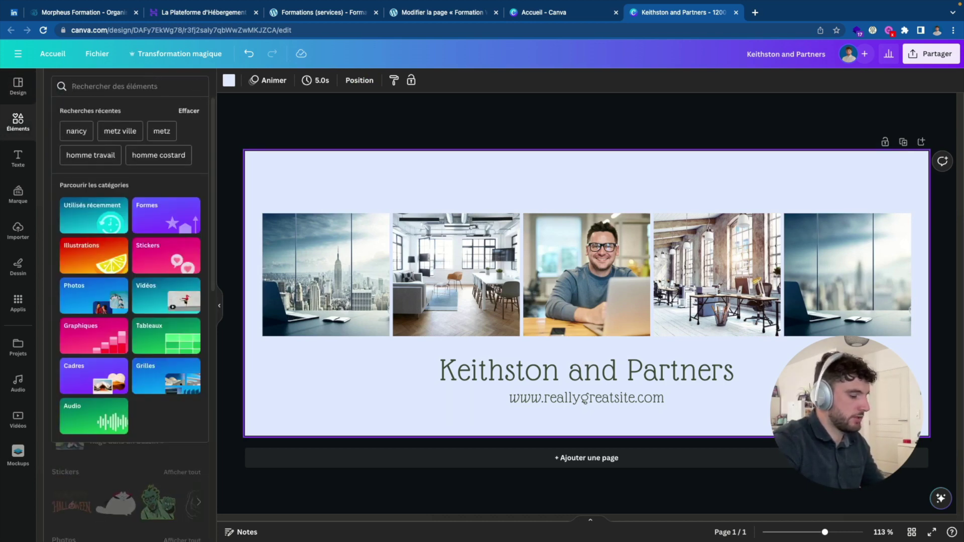
Search the elements for "site internet" and show only the photo results.
type("site internet")
key("Return")
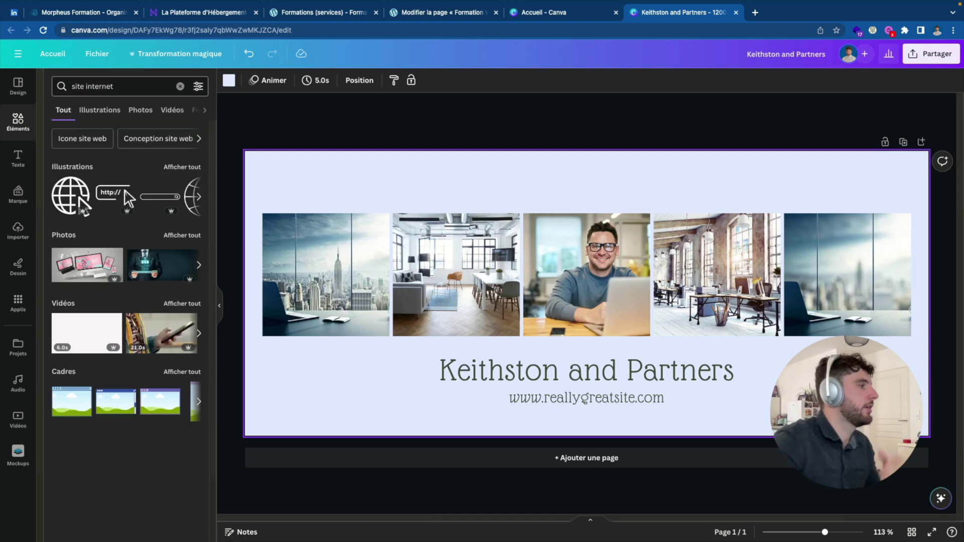
left_click(102, 112)
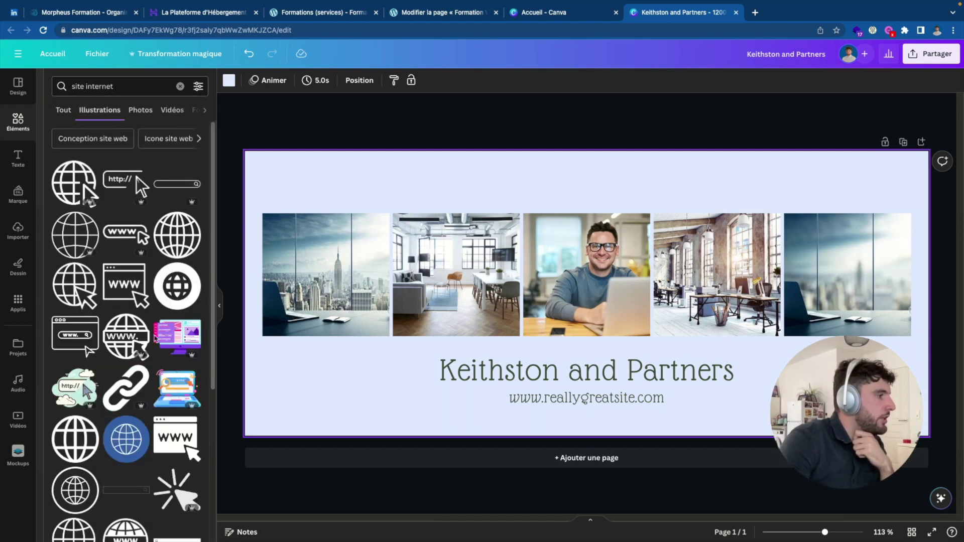
left_click(139, 111)
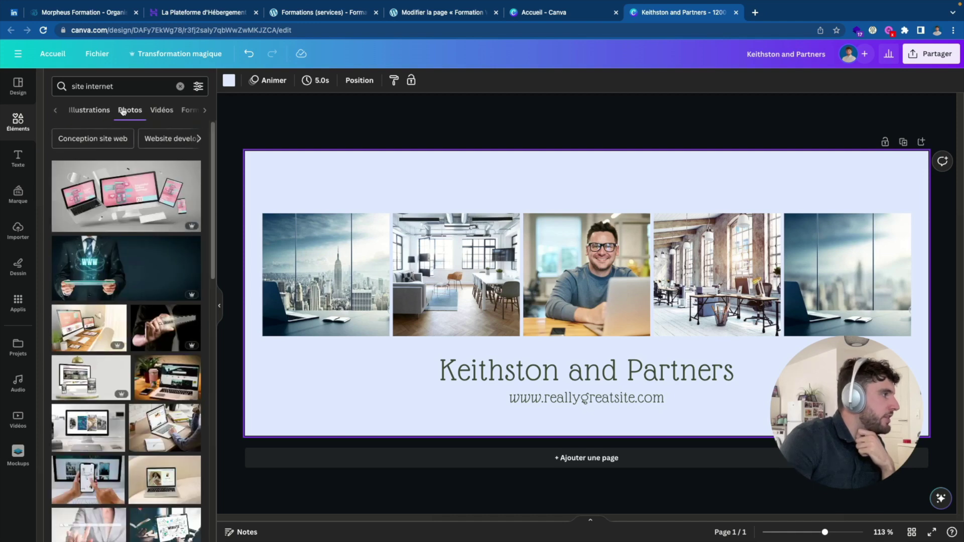
Fill the first frame of the photo row with the photo of a desktop and laptop on a wooden desk.
left_click_drag(98, 345, 369, 289)
double_click(310, 304)
left_click(333, 187)
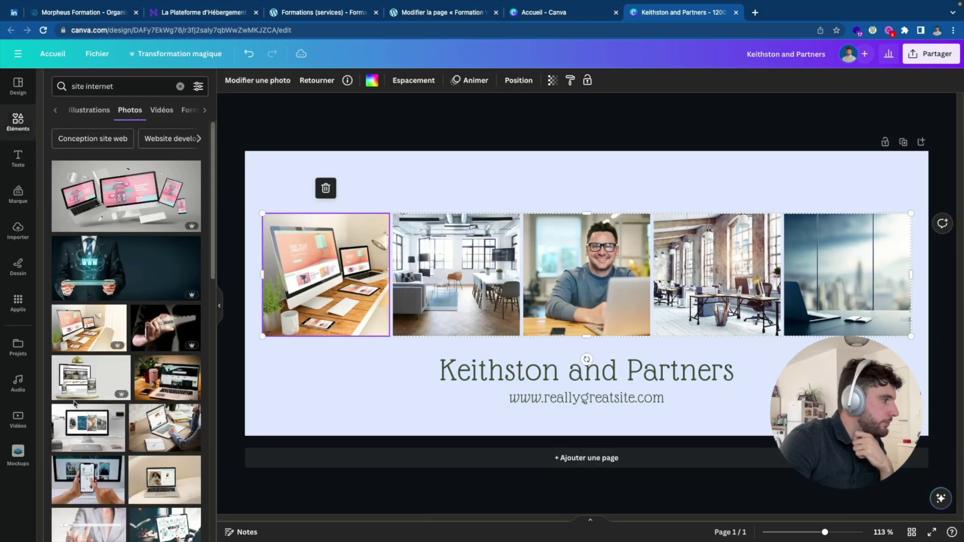
Fill the second, third and fourth frames with the desktop monitor, hand-held smartphone and laptop-with-notebook photos.
left_click(88, 422)
left_click_drag(86, 487, 586, 301)
scroll(186, 454, "down", 2)
scroll(186, 454, "down", 5)
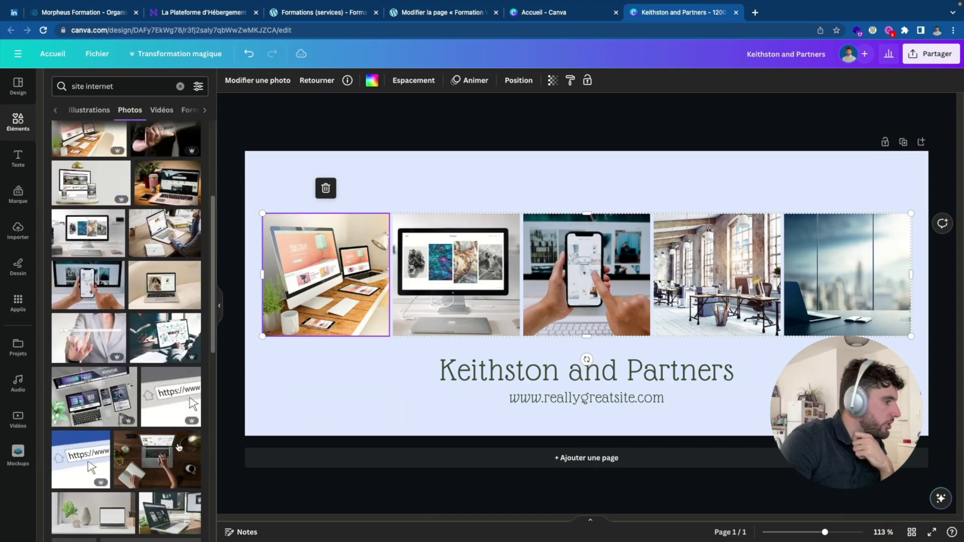
left_click_drag(164, 233, 717, 275)
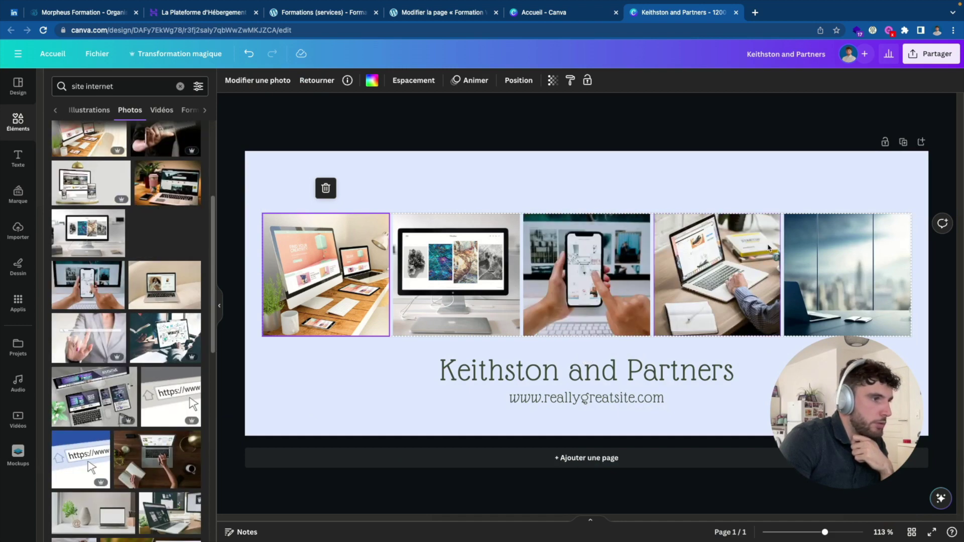
Fill the fifth frame with the photo of a laptop on a wooden table and shift its crop to centre the laptop.
scroll(95, 345, "down", 10)
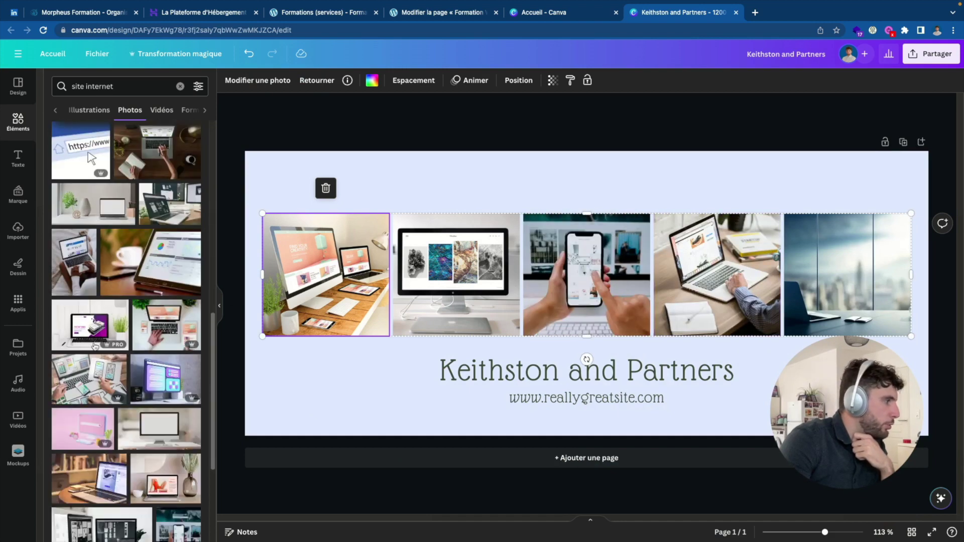
left_click_drag(90, 483, 795, 282)
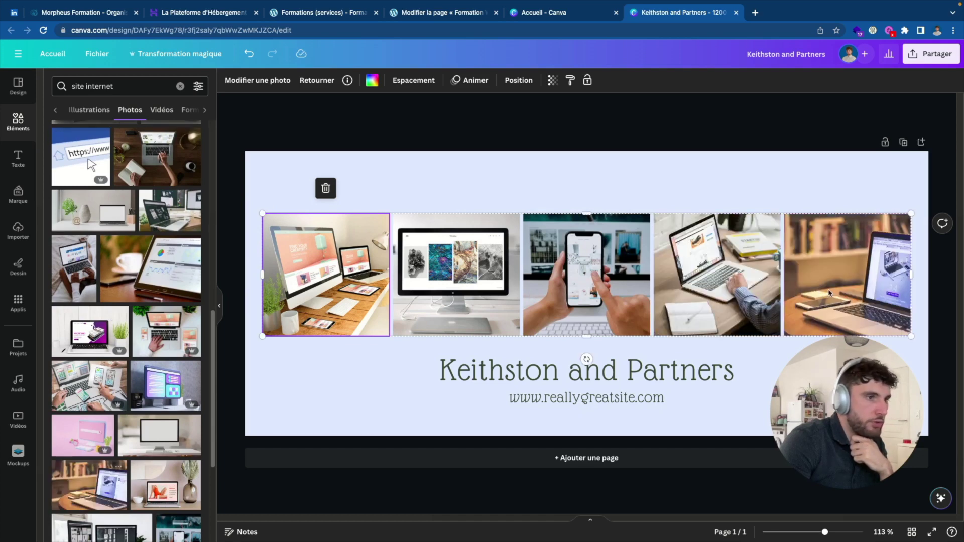
left_click(846, 286)
double_click(846, 287)
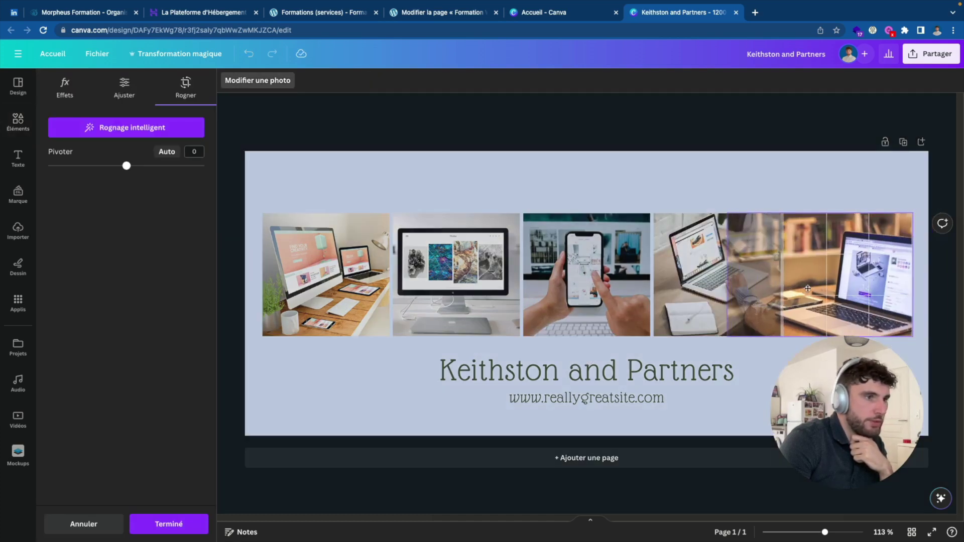
left_click(806, 181)
Replace the heading "Keithston and Partners" with "Créer votre site internet".
left_click(534, 371)
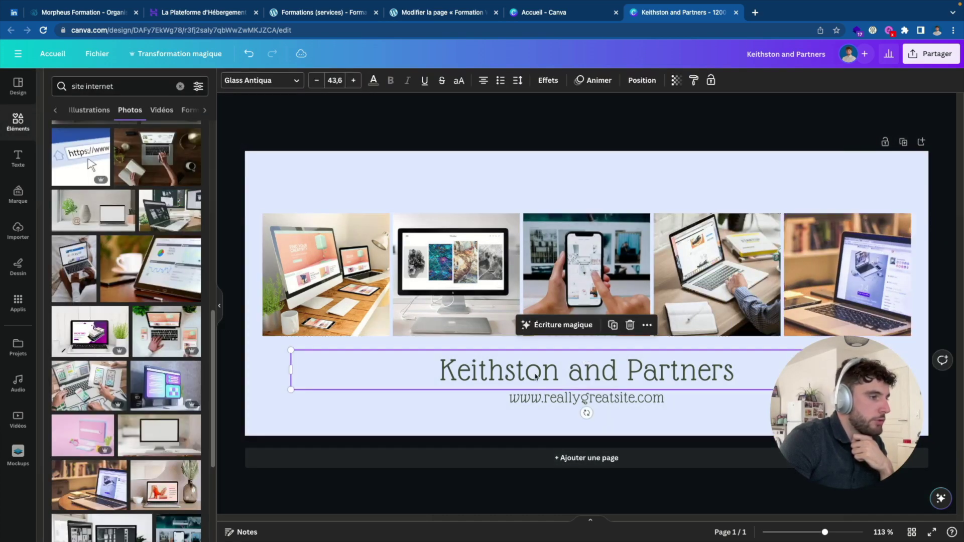
double_click(534, 373)
type("Créer votre sit")
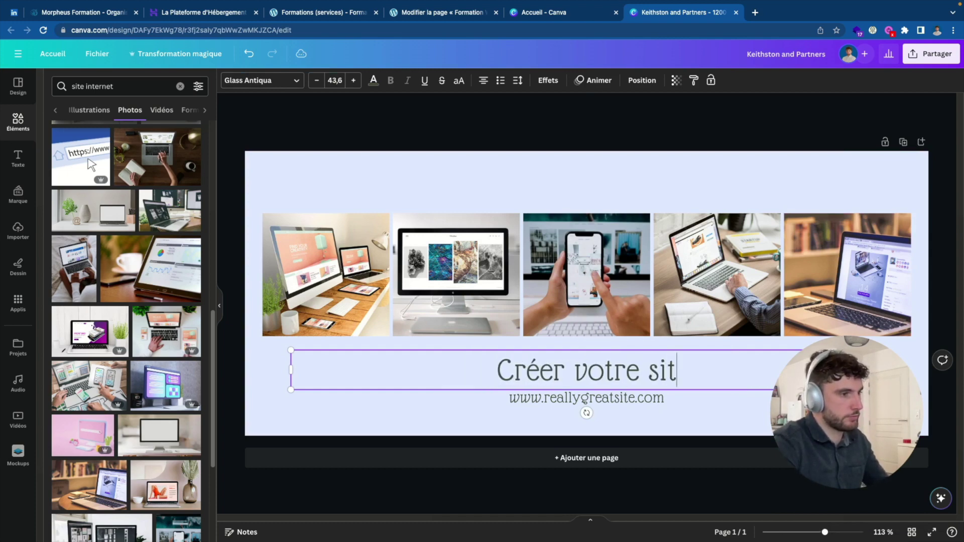
type("e internet")
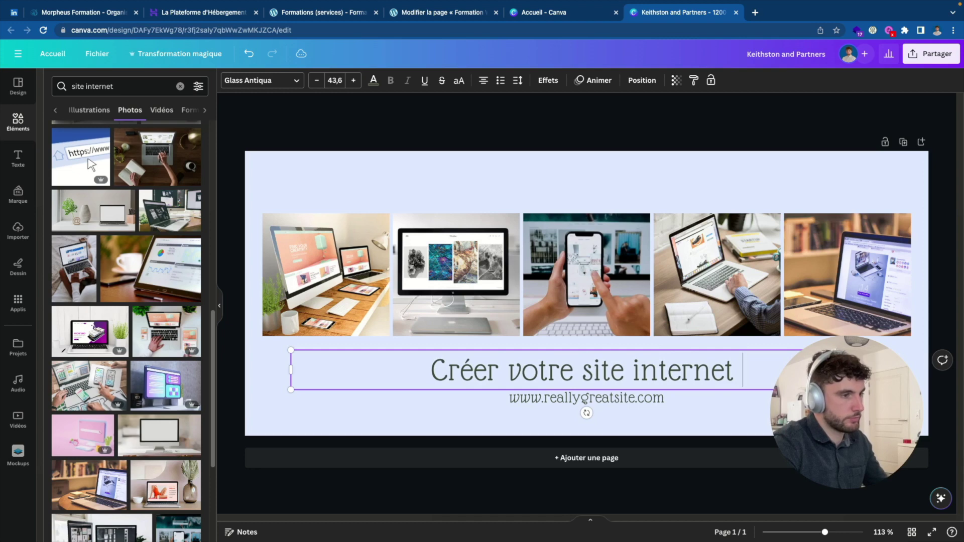
Delete the website address line and the heading below the photos, and select the photo row.
left_click(586, 397)
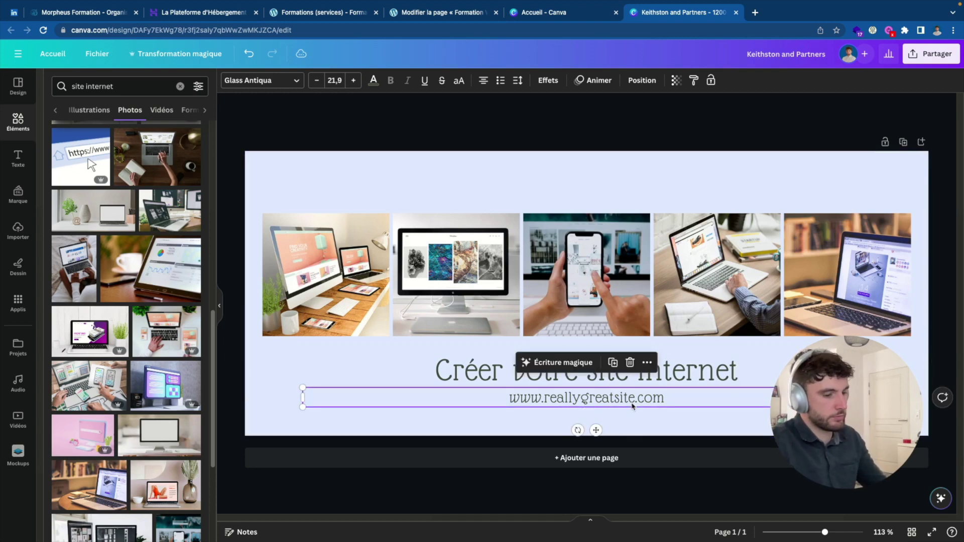
key("Delete")
left_click(624, 379)
key("Delete")
left_click(588, 291)
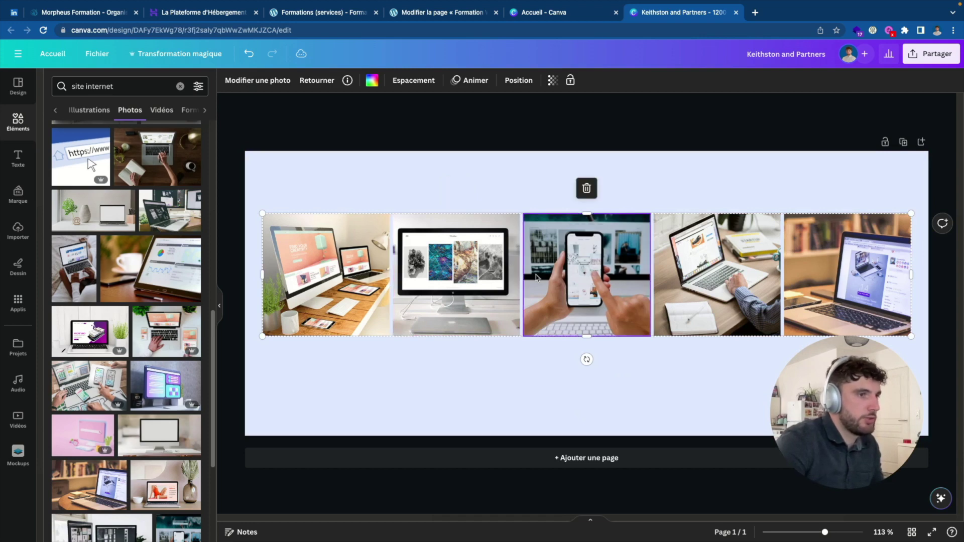
Move the row of five photos up so it sits closer to the banner's upper edge.
left_click(626, 383)
left_click_drag(613, 321, 614, 298)
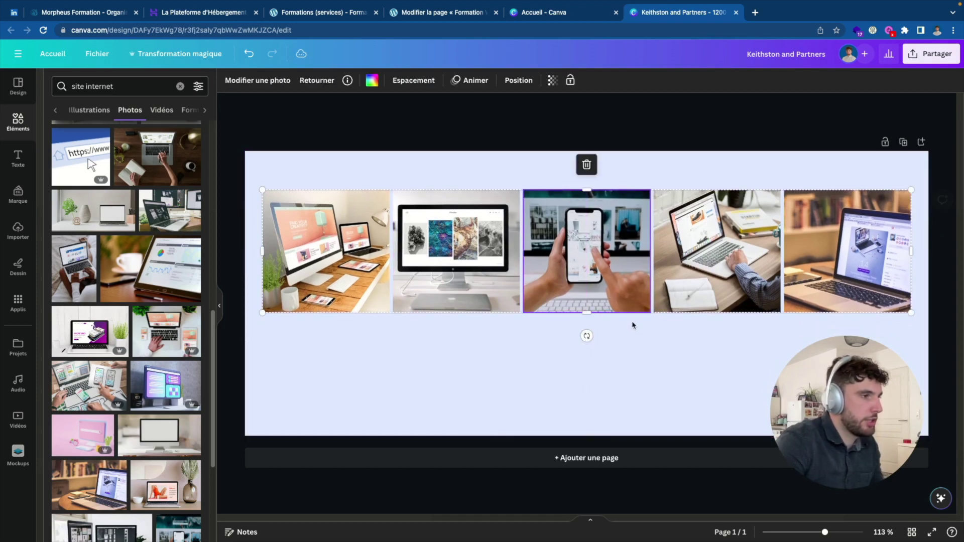
left_click(325, 325)
Find arrow elements and add a solid downward arrow shape, centred below the photo row.
left_click(19, 151)
left_click(19, 127)
left_click(19, 123)
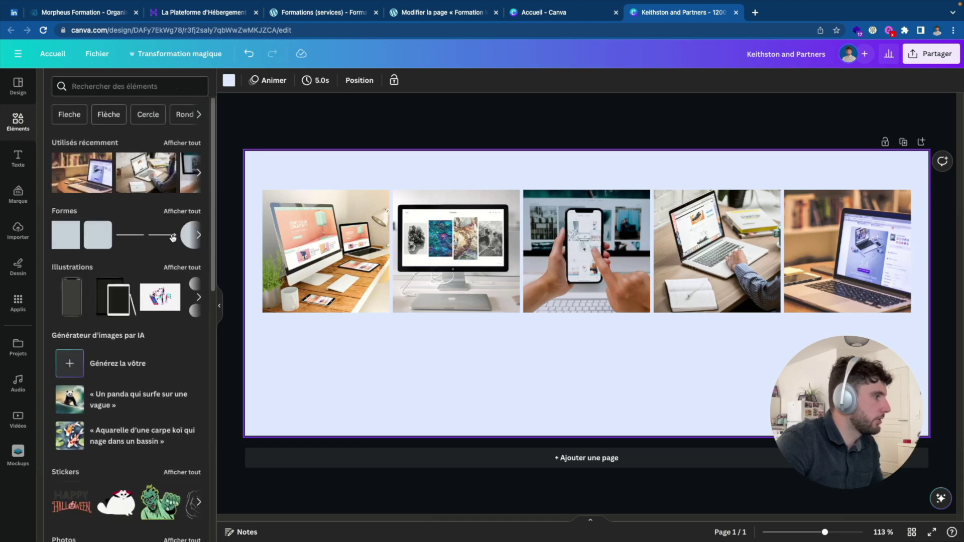
left_click(113, 87)
key("Escape")
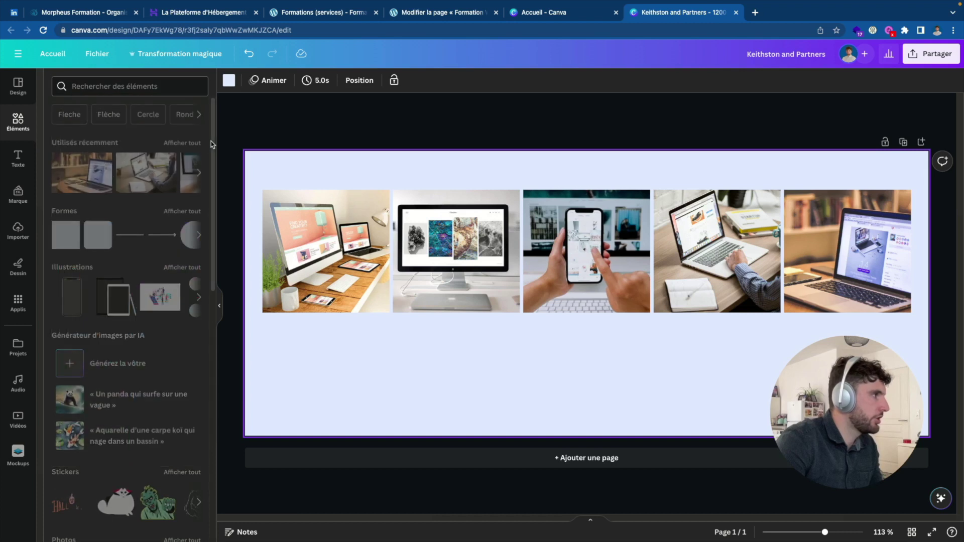
left_click(121, 114)
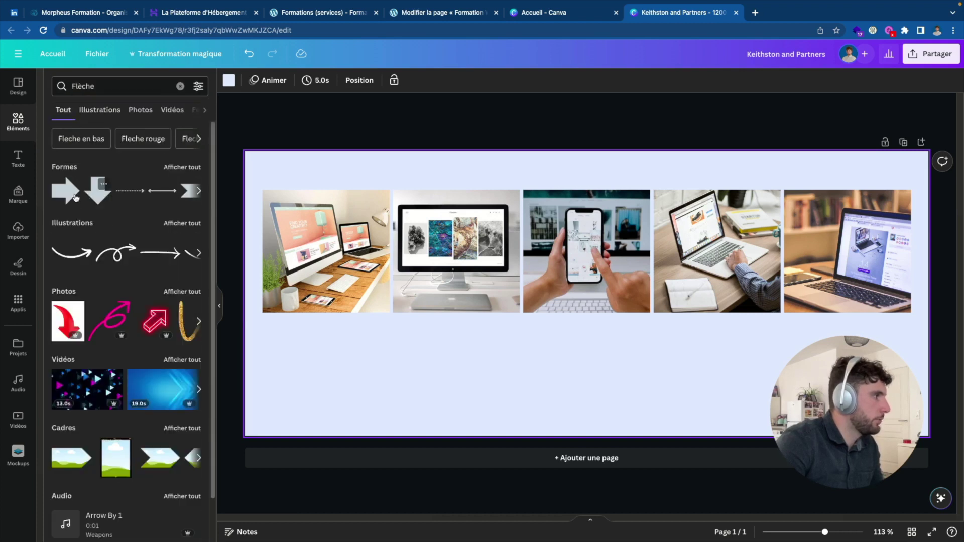
left_click(100, 195)
left_click_drag(587, 287, 587, 356)
left_click(708, 373)
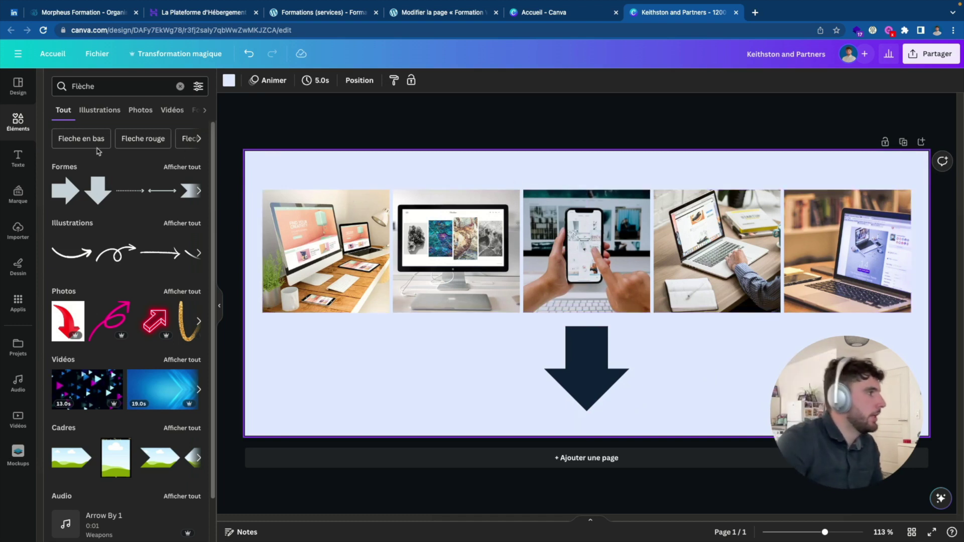
Add a rounded square shape and stretch it into a wide rectangle covering the whole photo row with a small margin.
left_click(5, 118)
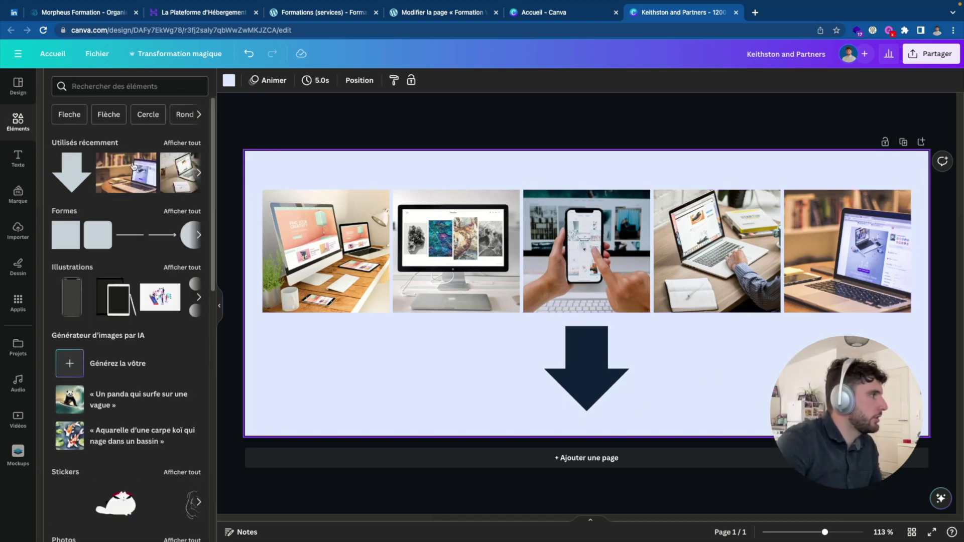
left_click(98, 234)
left_click_drag(585, 290, 313, 201)
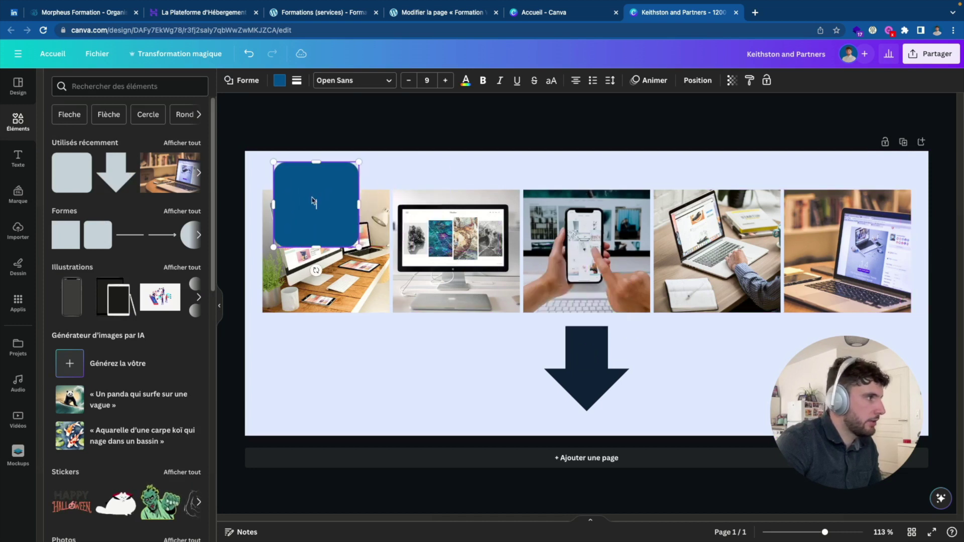
left_click_drag(314, 253, 315, 284)
left_click_drag(323, 211, 255, 239)
left_click_drag(301, 300, 300, 326)
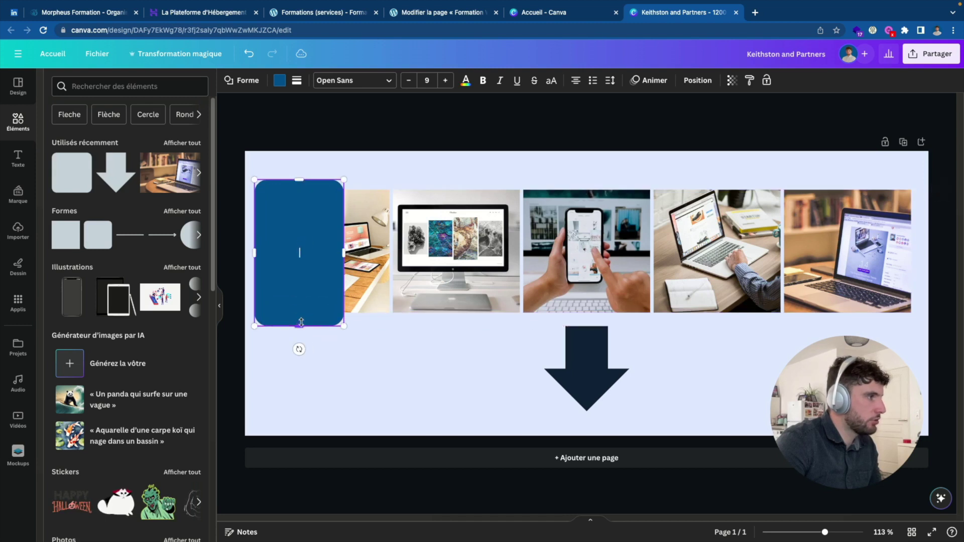
left_click_drag(342, 252, 924, 252)
Send the rounded rectangle behind the photos so it frames the row.
right_click(599, 243)
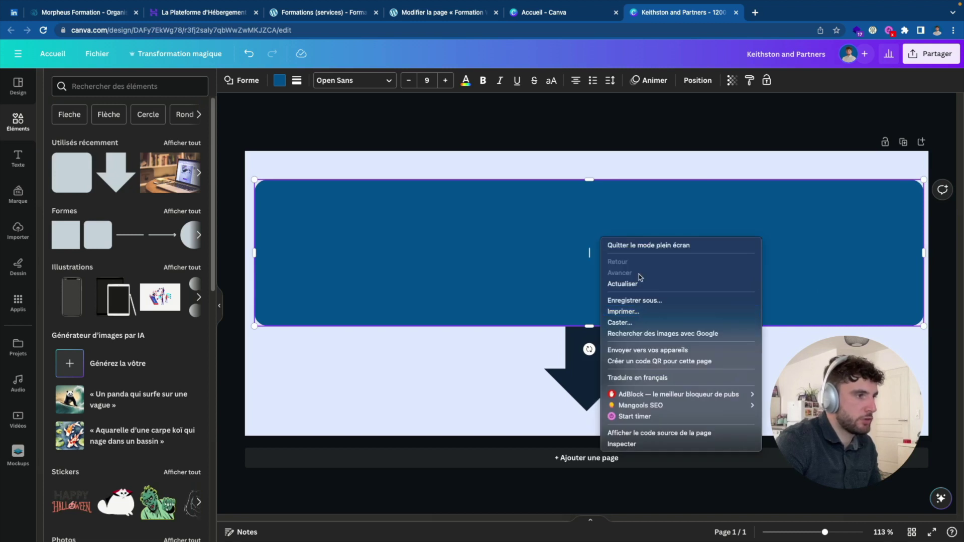
right_click(527, 223)
left_click(499, 167)
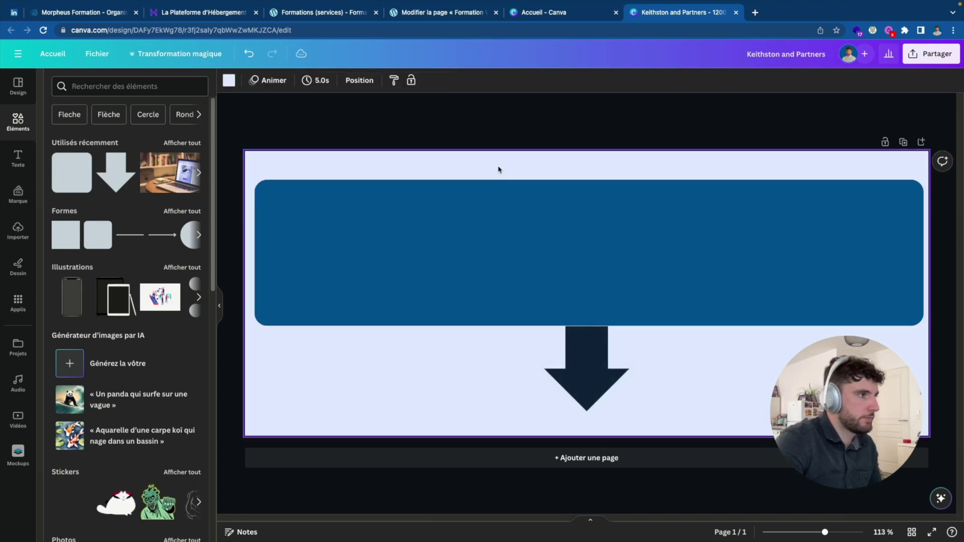
left_click(495, 195)
right_click(495, 196)
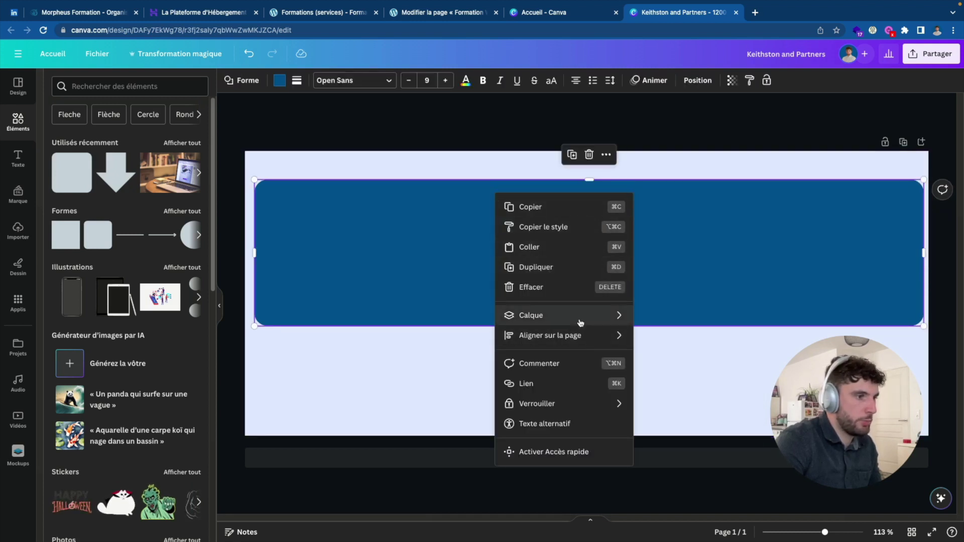
mouse_move(581, 315)
left_click(713, 375)
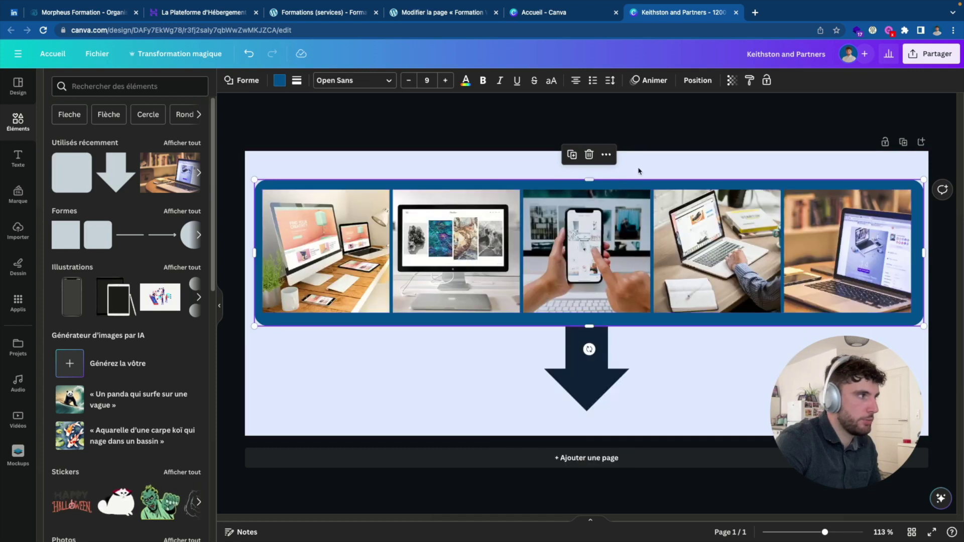
Recolour the rounded rectangle with the document's dark navy and shift the arrow slightly down away from it.
left_click(280, 80)
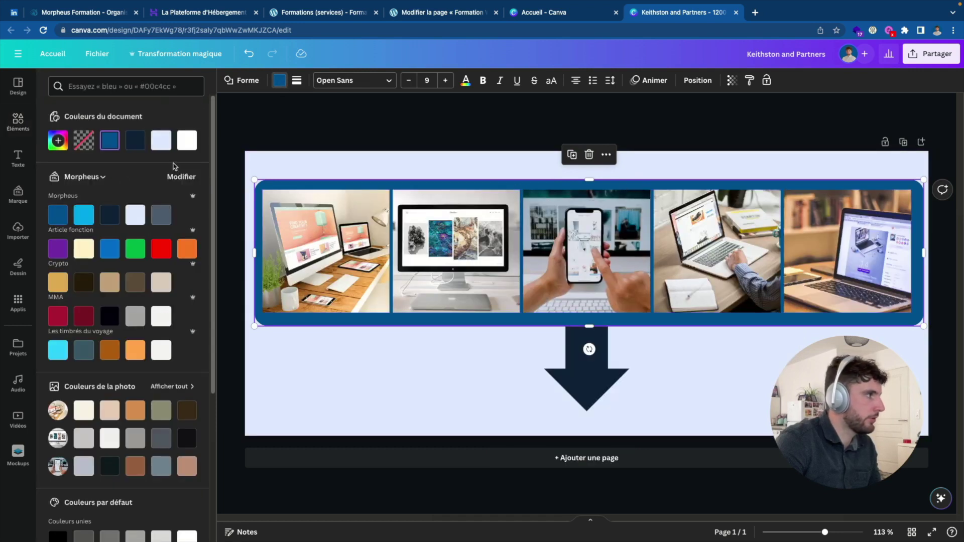
left_click(134, 141)
left_click(447, 161)
left_click_drag(597, 363, 598, 372)
left_click(721, 364)
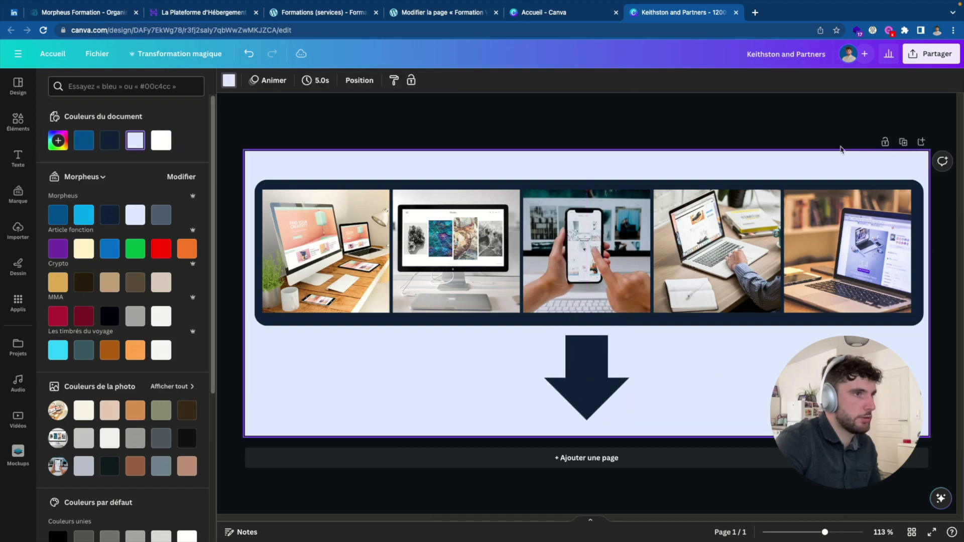
Rename the design "Hero - création de site internet".
left_click(909, 52)
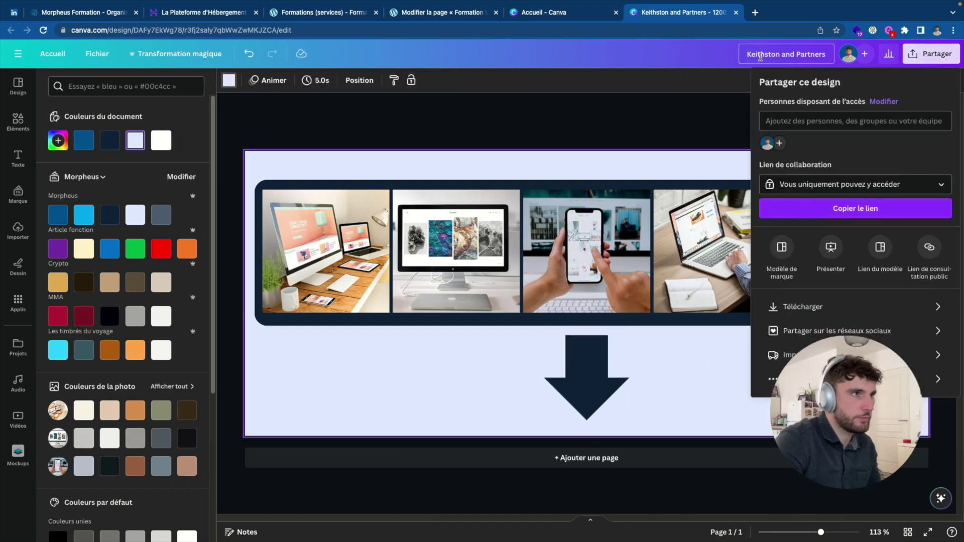
key("Escape")
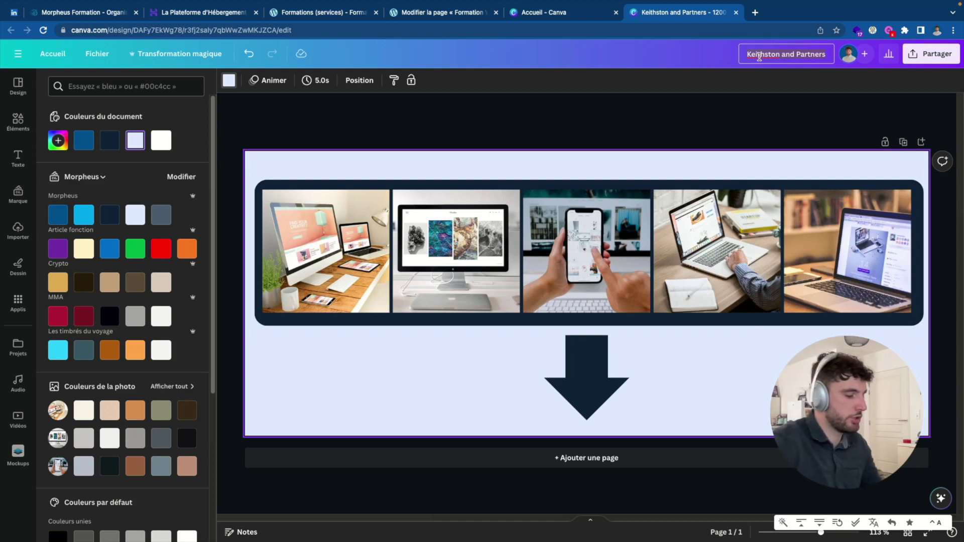
left_click(759, 56)
type("Hero - création de site internet")
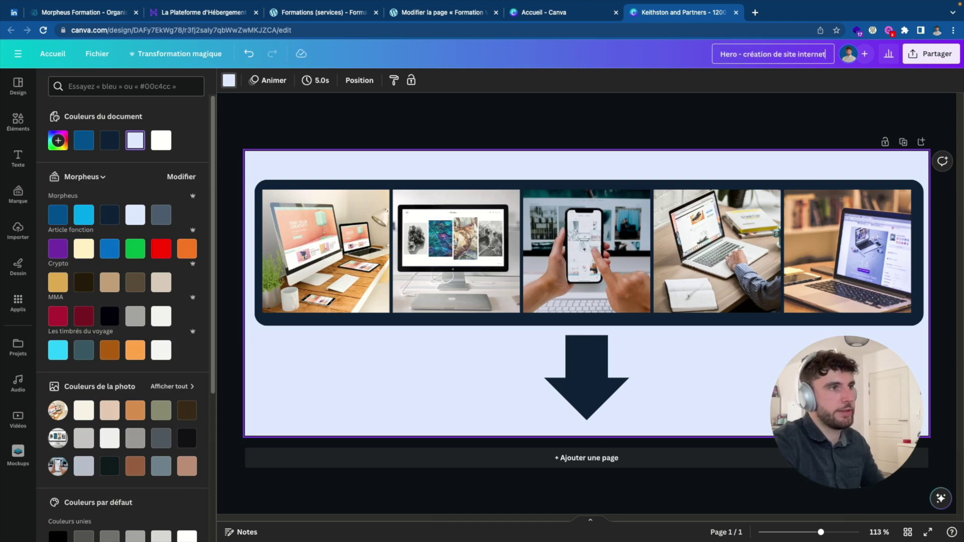
Download the design as a PNG at 1200 × 500 px.
left_click(931, 54)
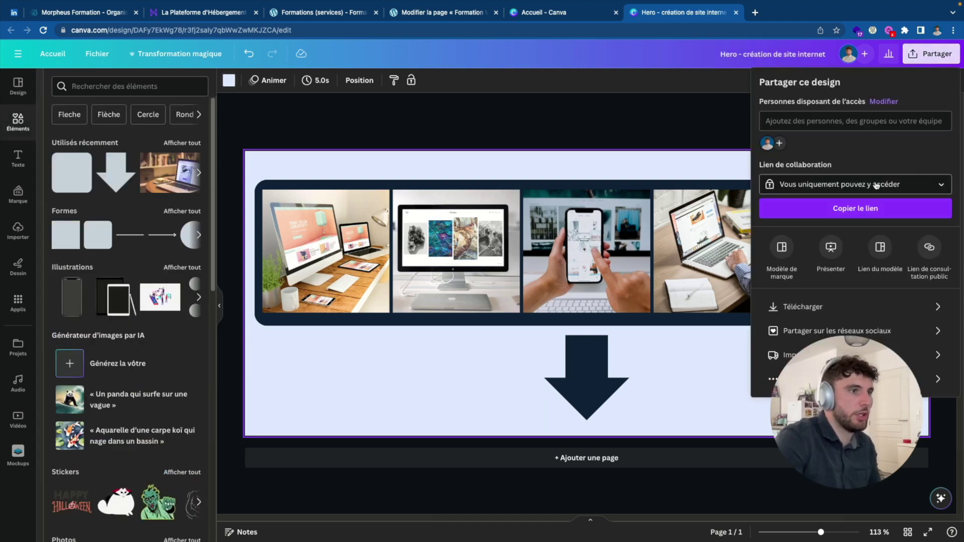
left_click(800, 309)
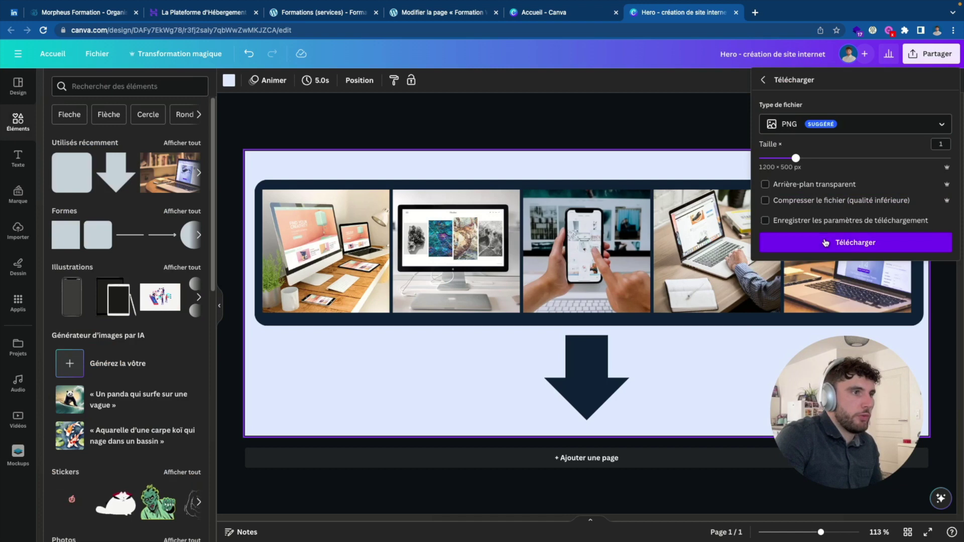
left_click(825, 243)
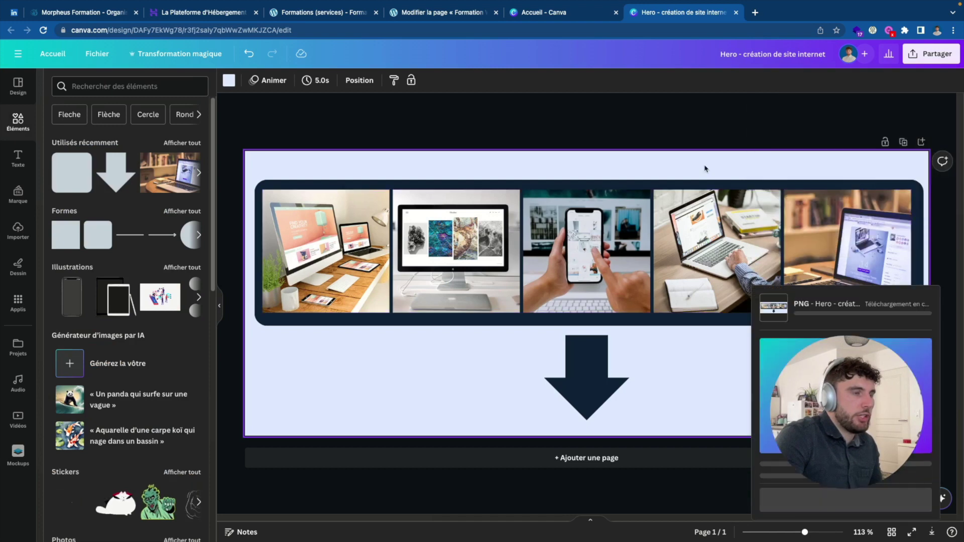
Switch to the WordPress page editor and replace the hero's placeholder image with the downloaded PNG.
left_click(444, 14)
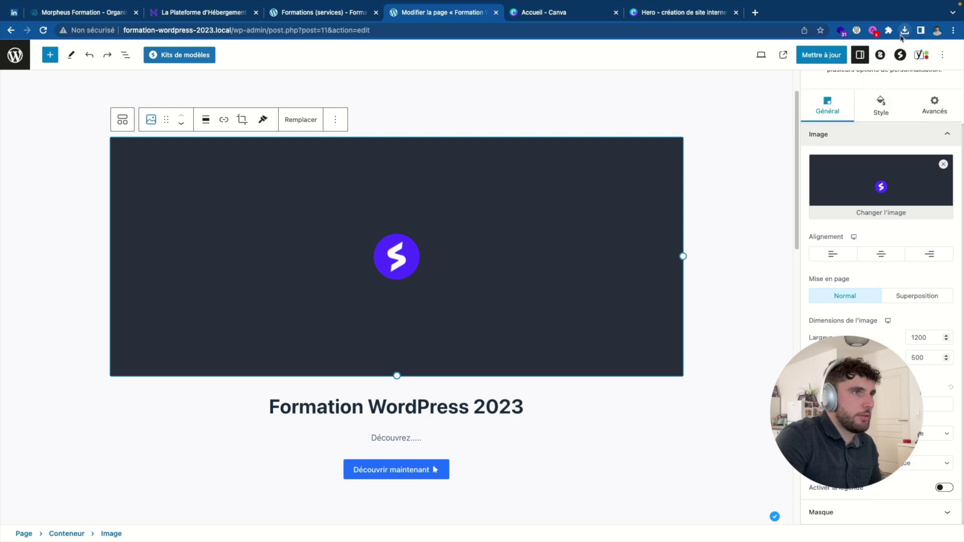
left_click(904, 31)
left_click_drag(816, 81, 543, 186)
left_click(699, 281)
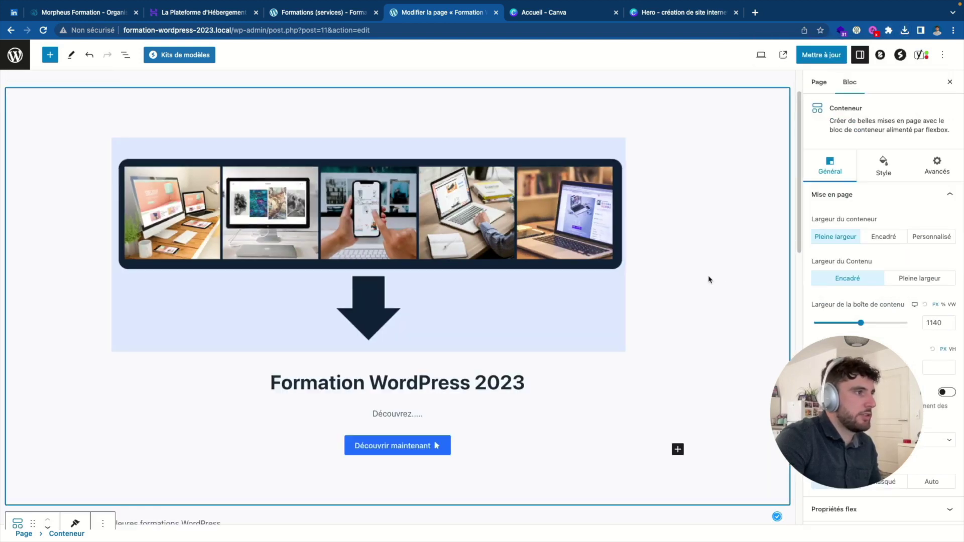
Set the hero image's size to "Taille Originale".
left_click(570, 267)
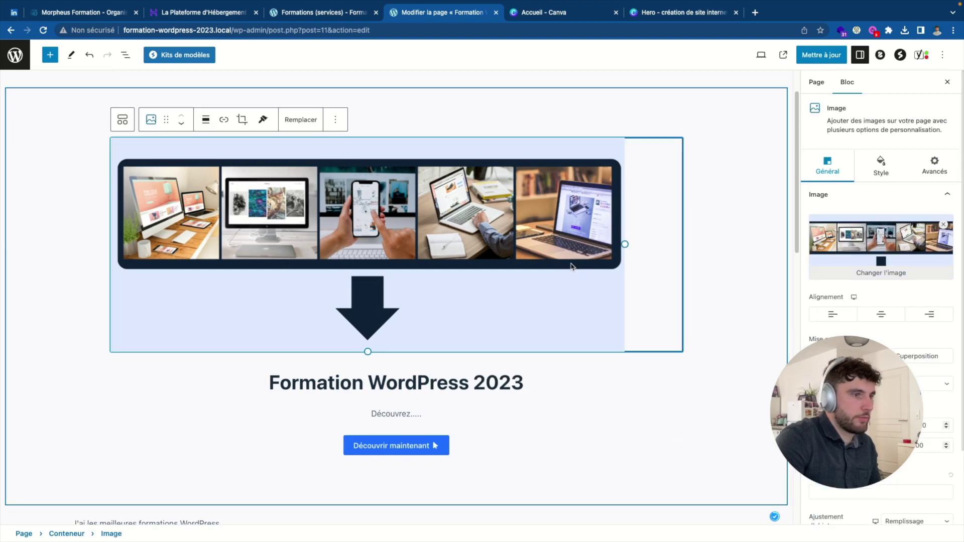
left_click(734, 249)
left_click(621, 256)
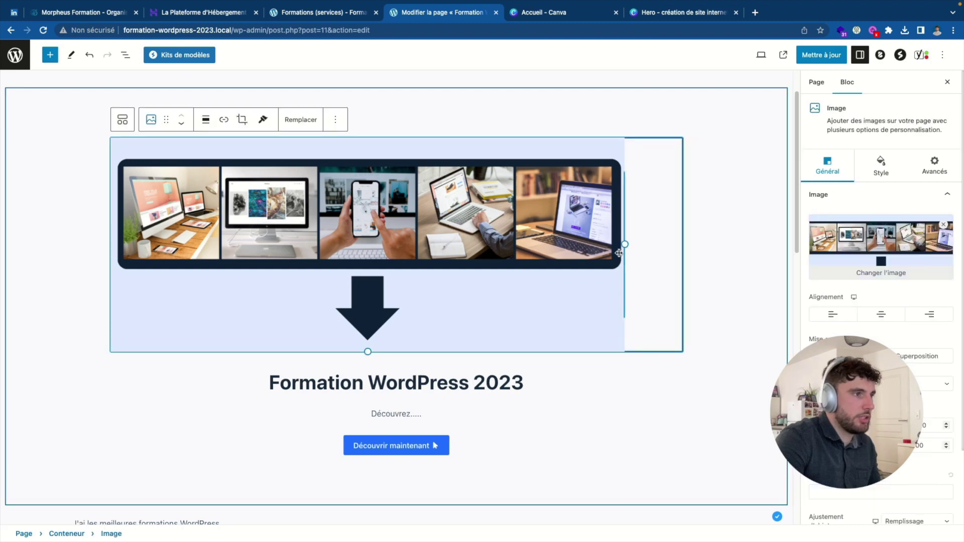
left_click(925, 386)
left_click(928, 405)
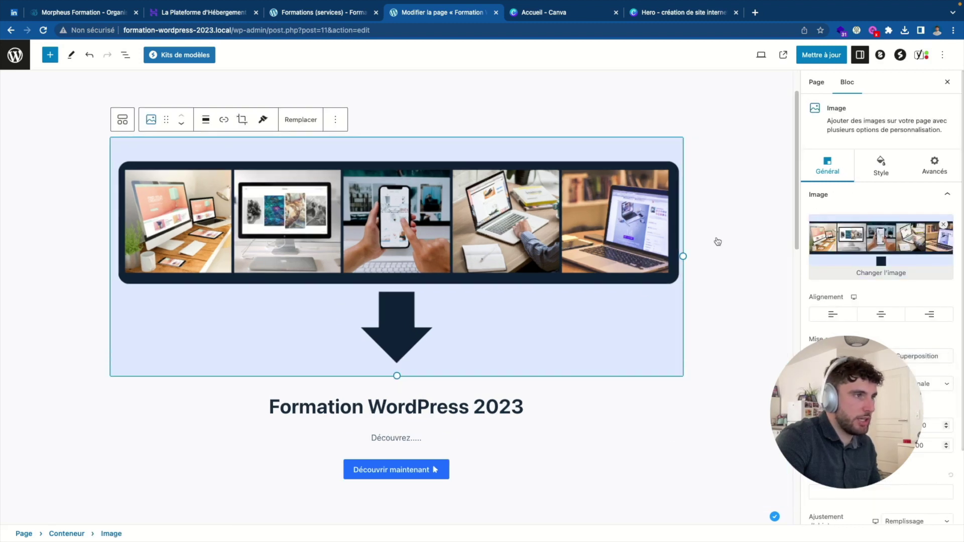
Give the hero image the alt text "Formation WordPress 2023".
left_click(728, 240)
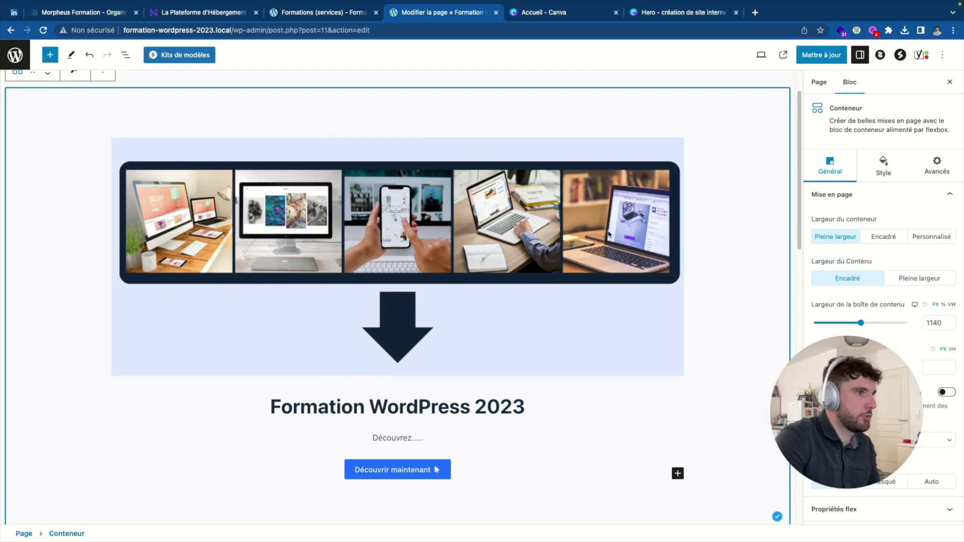
left_click(597, 299)
scroll(882, 327, "down", 2)
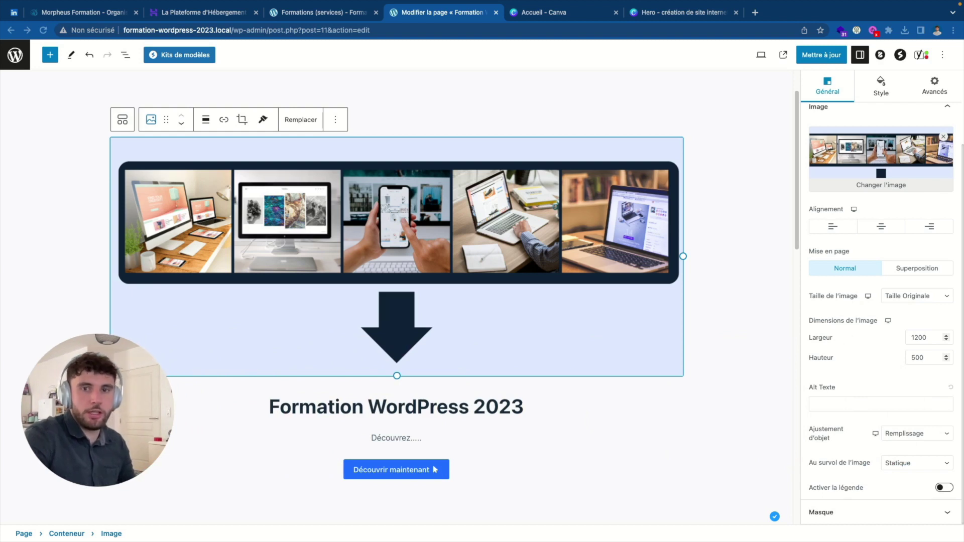
left_click(766, 303)
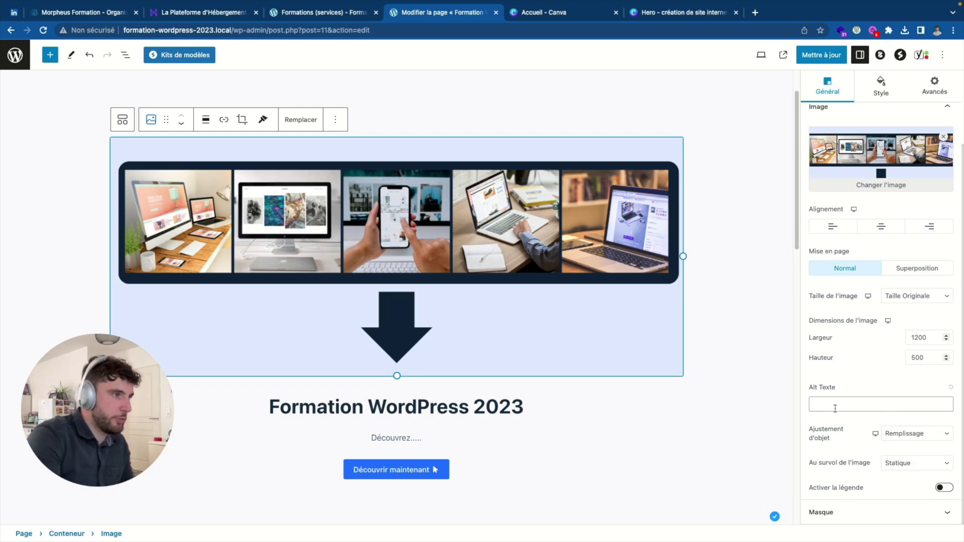
type("Formation WordPress 2023")
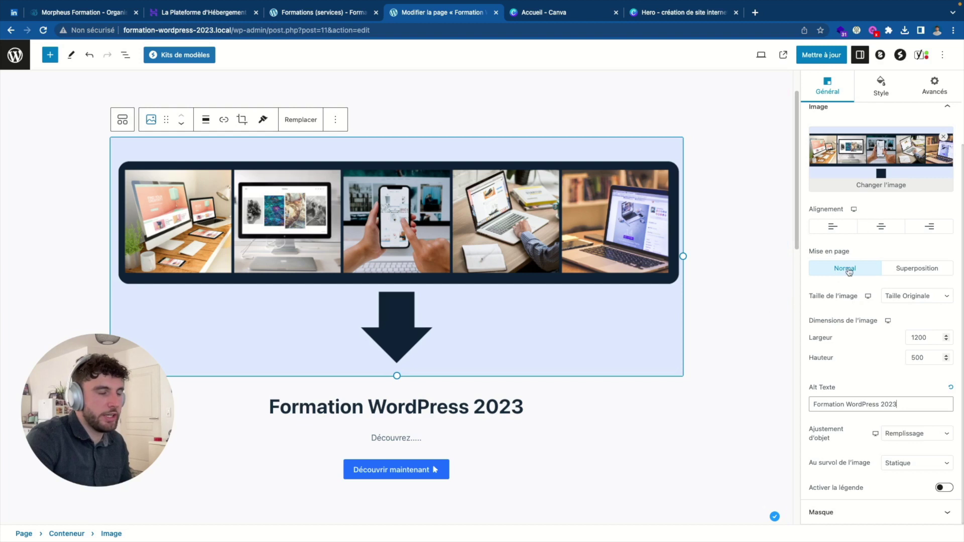
left_click(763, 283)
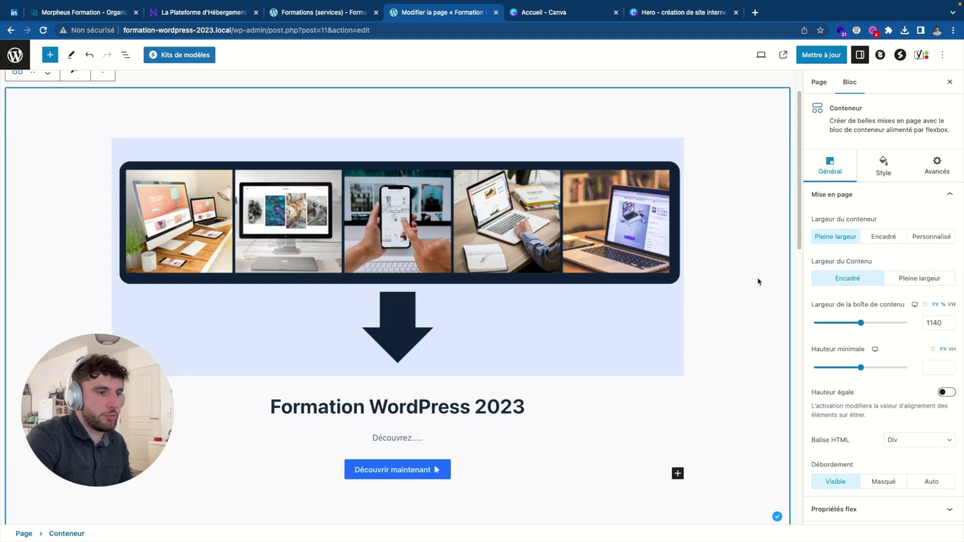
Delete the paragraph "J'ai les meilleures formations WordPress…" and the heading "Nous contacter" below the hero section.
scroll(688, 244, "down", 1)
scroll(689, 244, "down", 1)
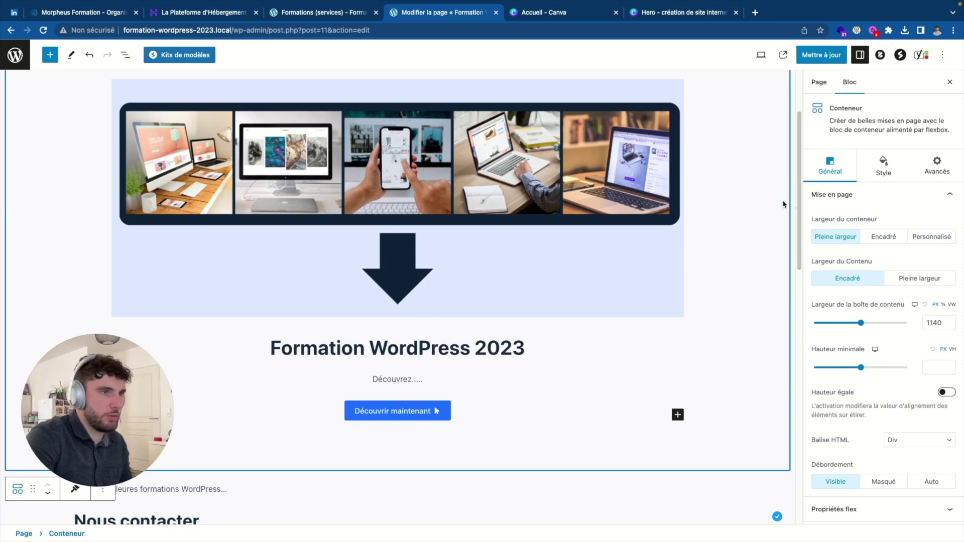
left_click(614, 258)
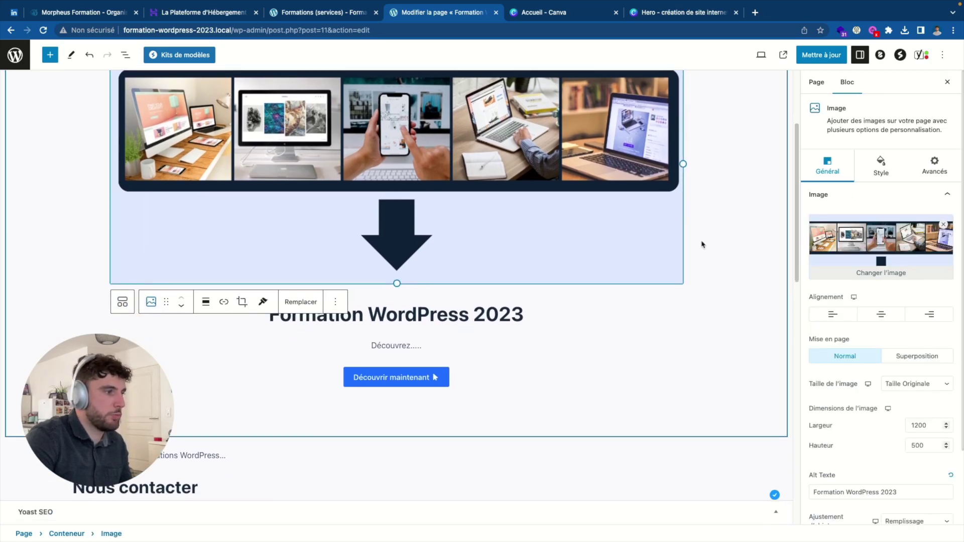
scroll(379, 211, "down", 6)
left_click_drag(149, 233, 390, 272)
left_click(185, 292)
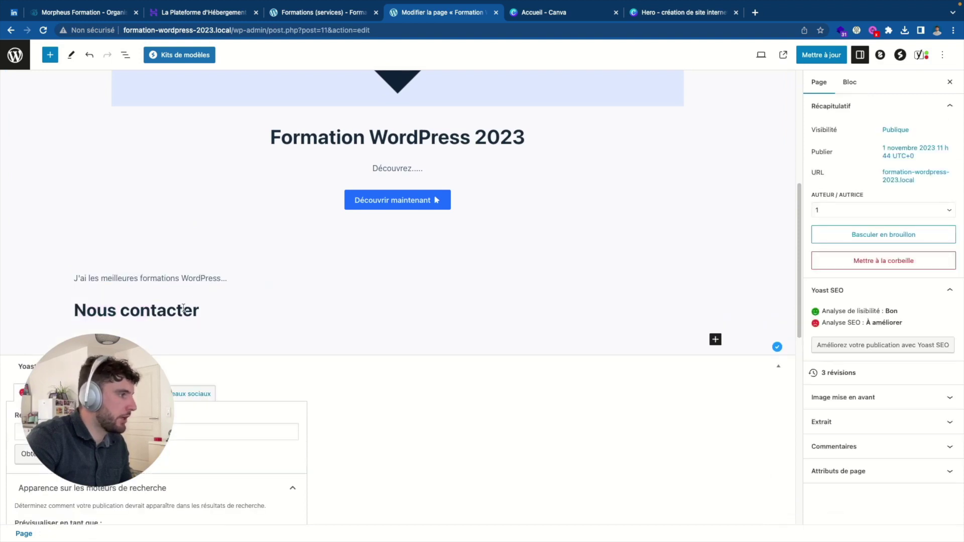
left_click(183, 277)
left_click(185, 312, "shift")
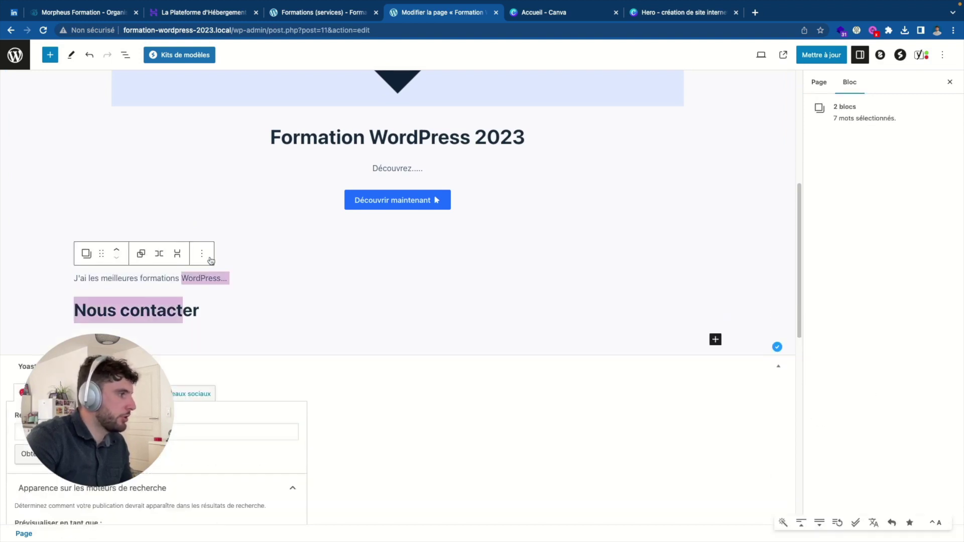
left_click(199, 252)
left_click(252, 472)
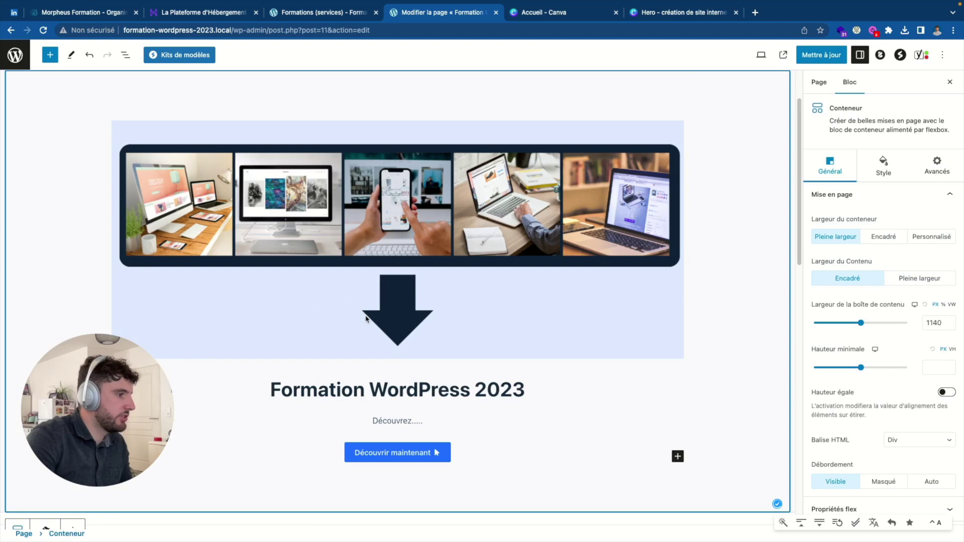
Import the dark three-card wireframe with images and "Get started" links from the template kit's Services wireframes.
scroll(721, 407, "down", 2)
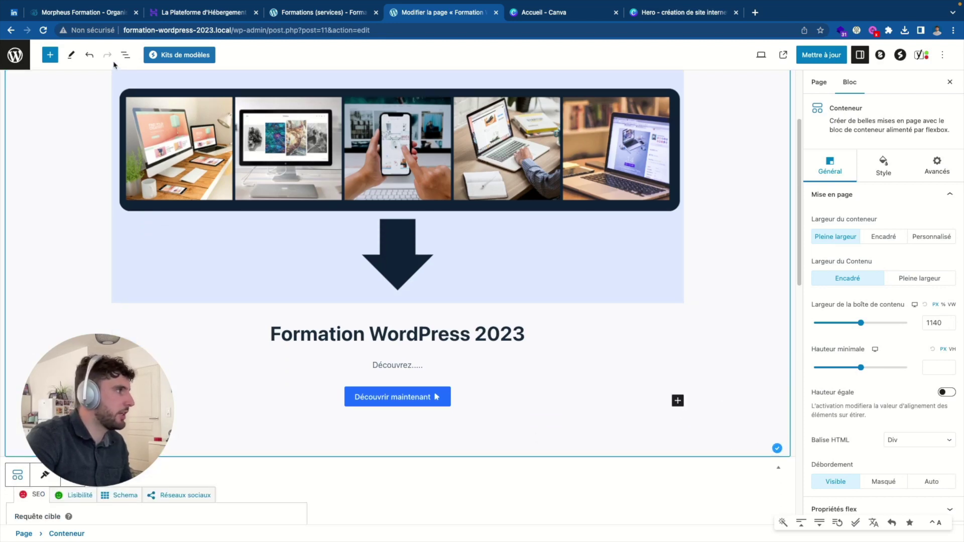
left_click(155, 56)
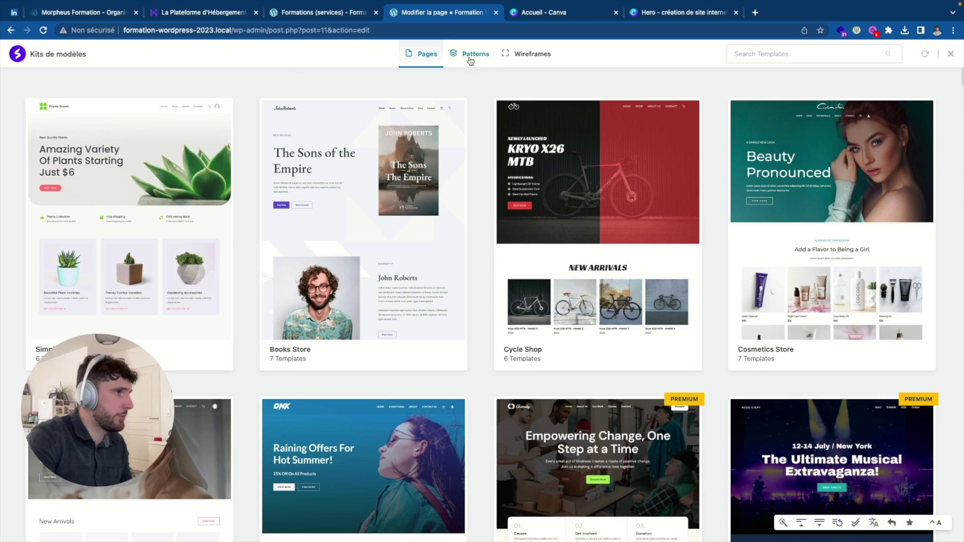
left_click(531, 57)
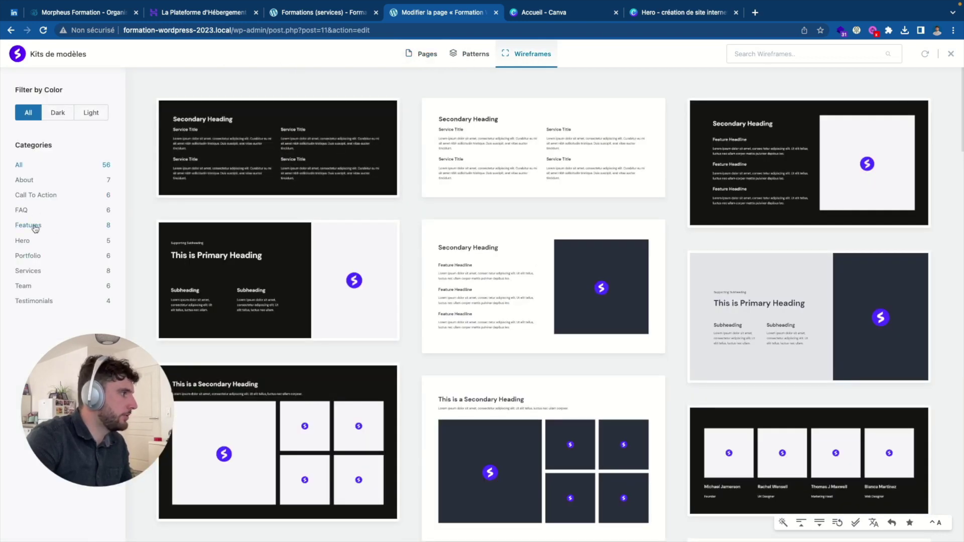
left_click(35, 270)
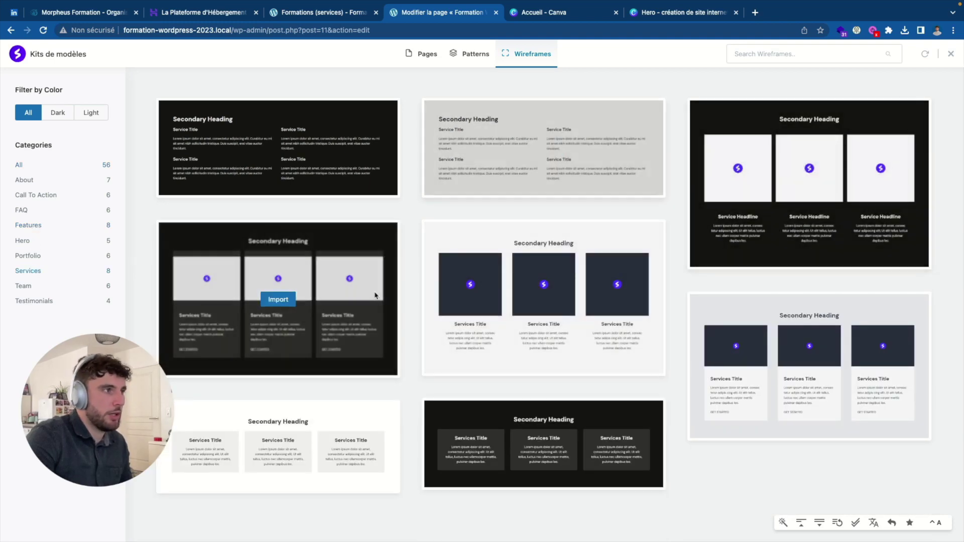
left_click(296, 304)
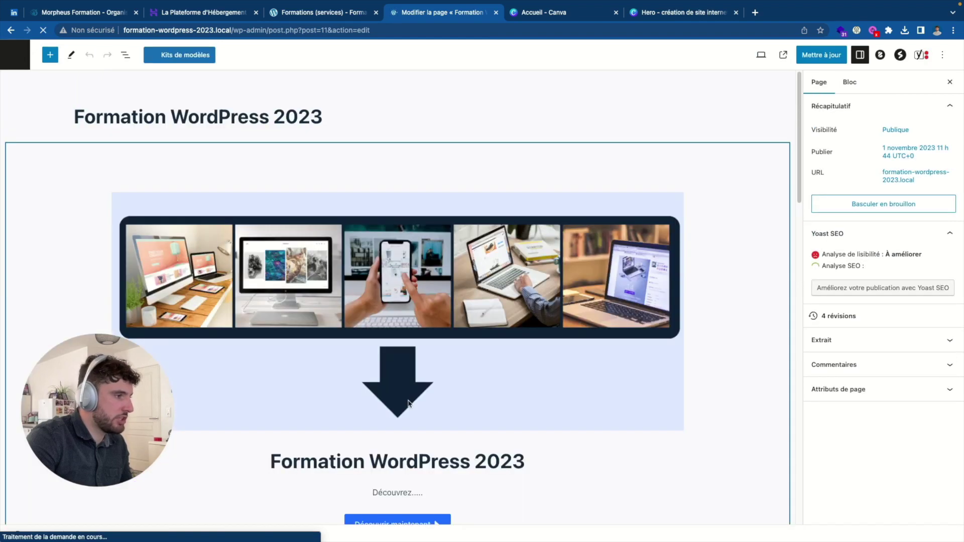
Replace the services section's "Secondary Heading" with "Toutes nos formations".
scroll(416, 359, "down", 6)
left_click(404, 296)
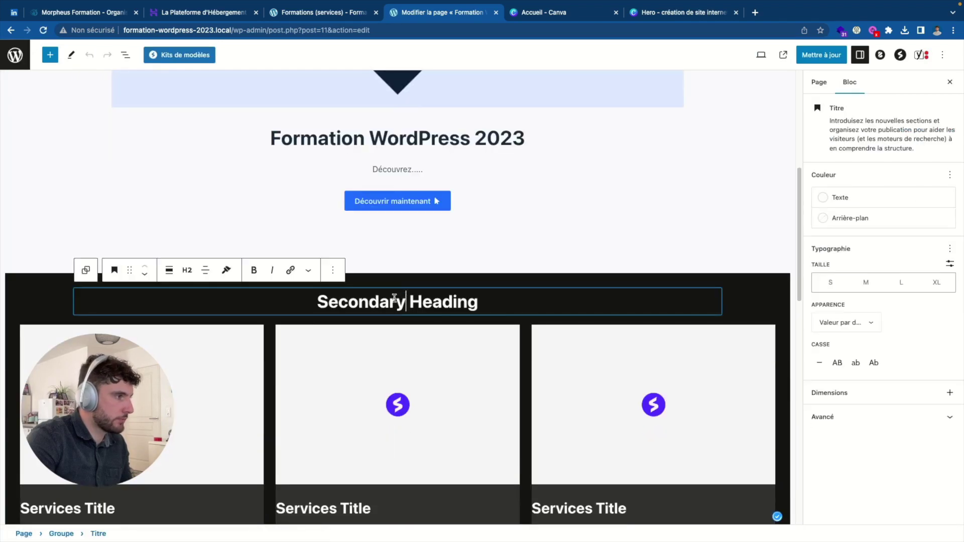
left_click(393, 286)
left_click(409, 303)
triple_click(408, 306)
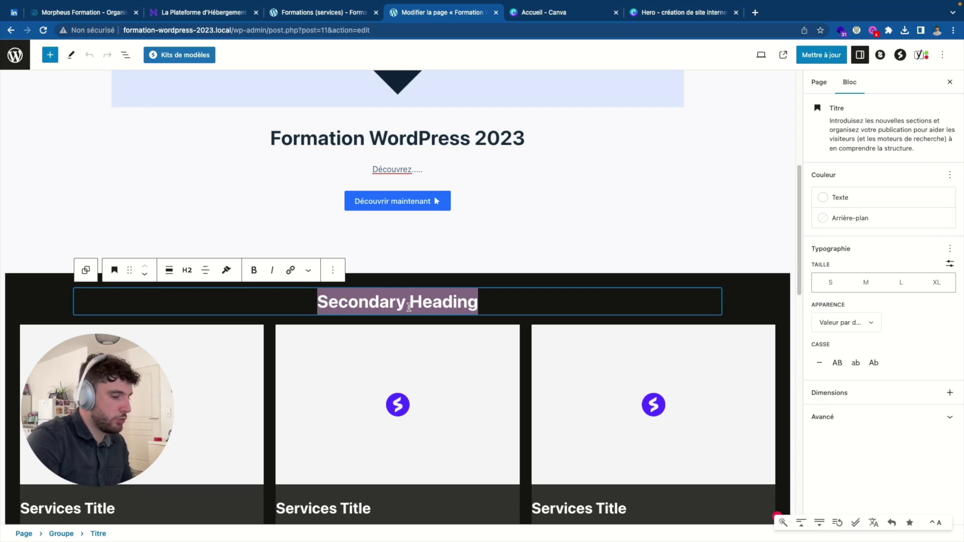
type("Toutes nos formations")
Title the three service cards "Formation débutant", "Formation intermédiaire" and "Formation avancé".
scroll(398, 301, "down", 2)
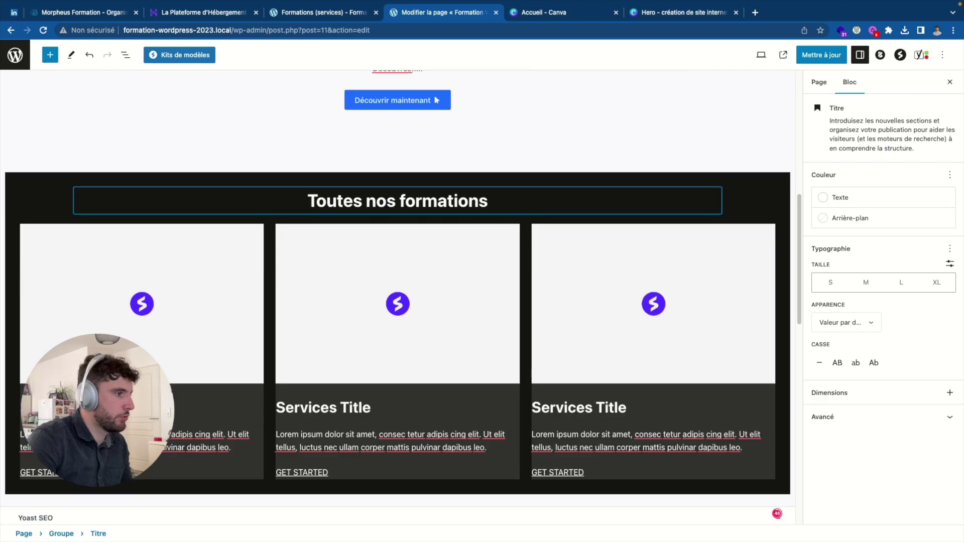
scroll(232, 380, "down", 1)
triple_click(68, 379)
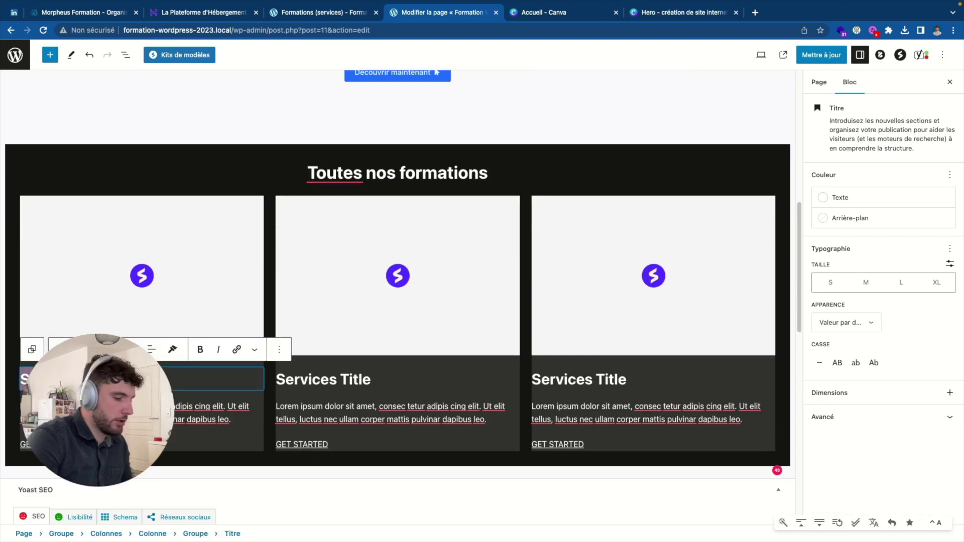
type("F")
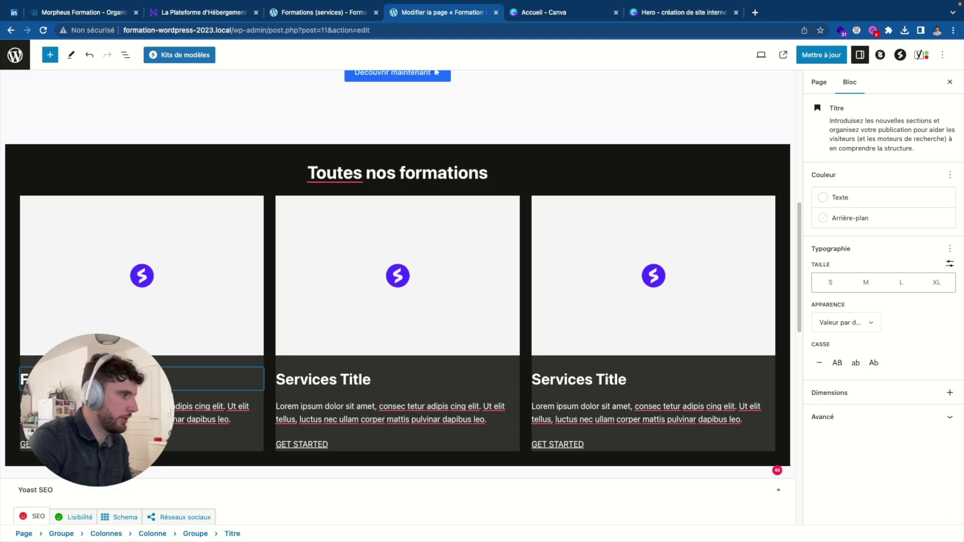
triple_click(295, 381)
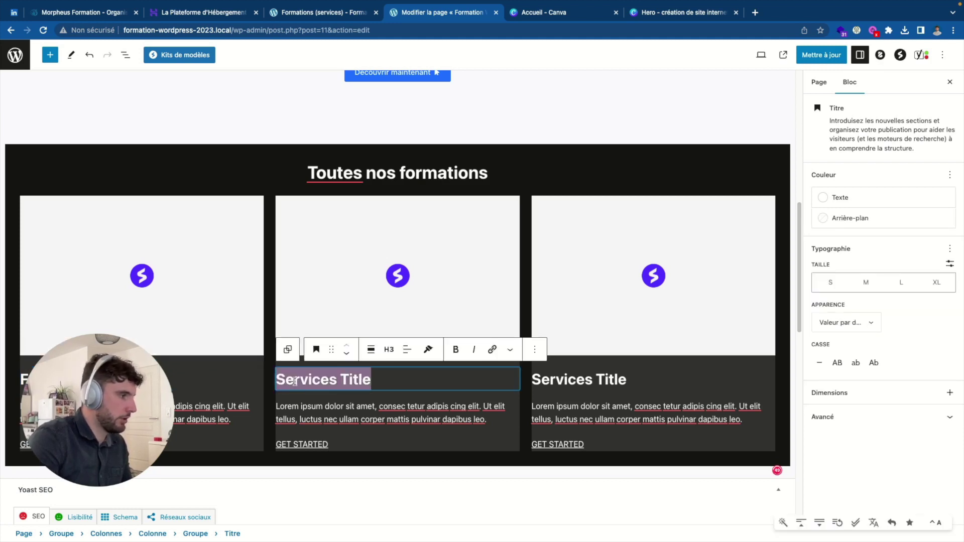
type("Formation in")
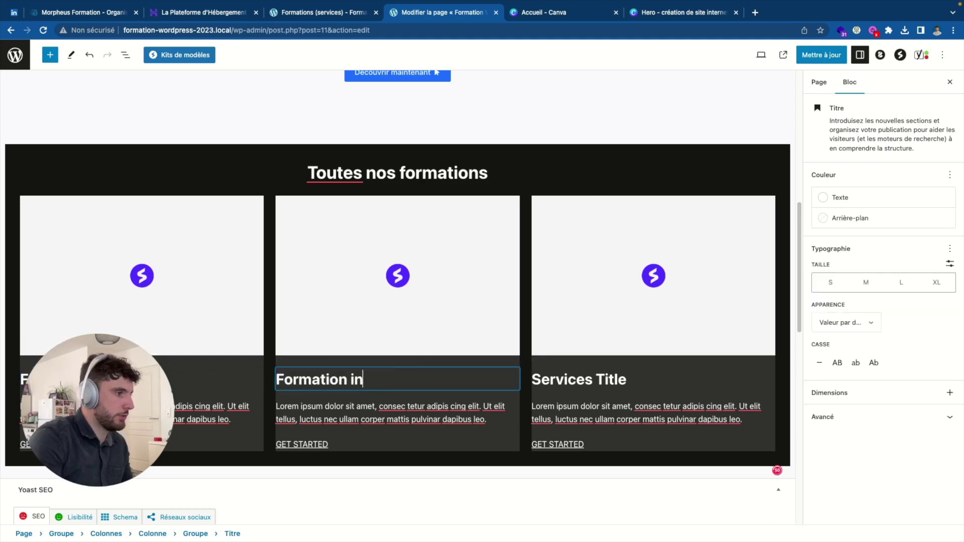
type("térmédiaire")
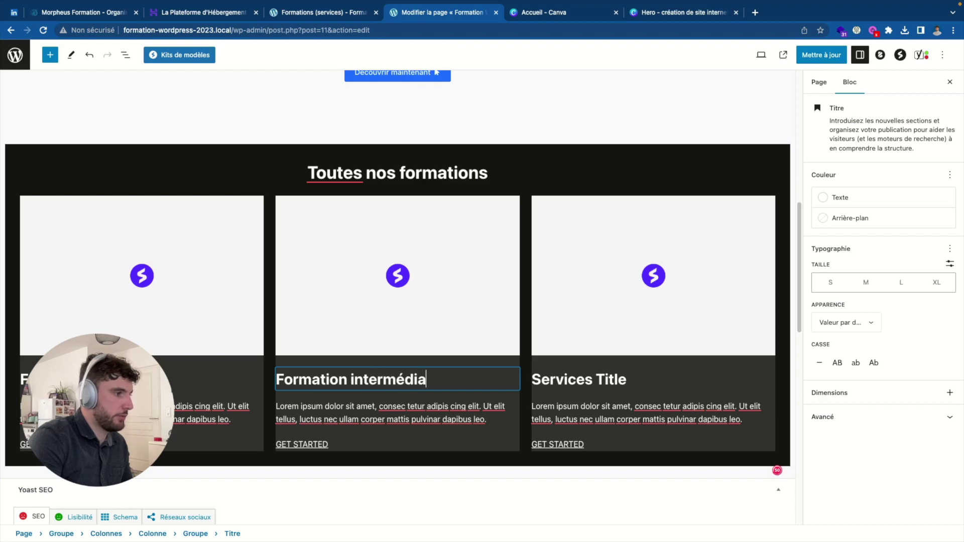
triple_click(565, 387)
type("Formation avané")
type("é")
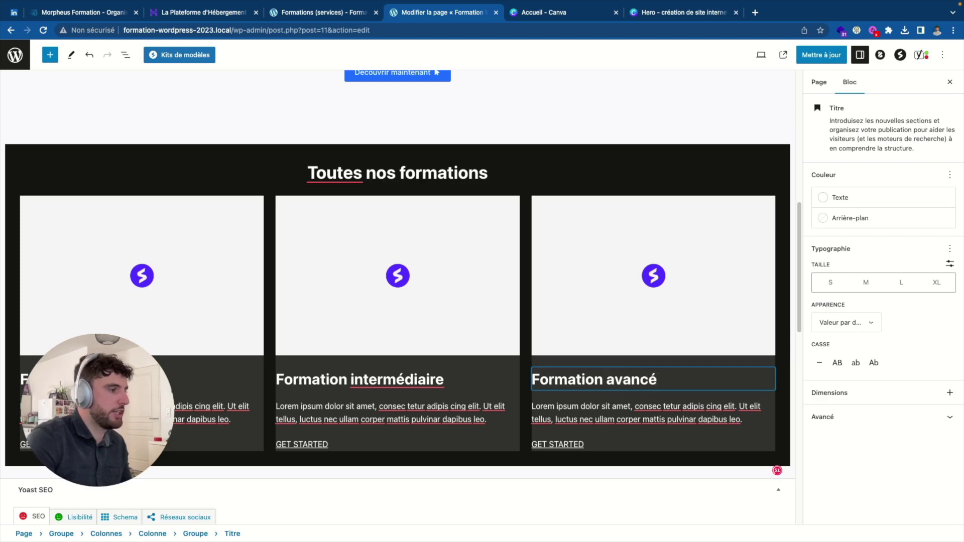
Examine the block settings of the service cards' images, "GET STARTED" link and middle title.
left_click(427, 312)
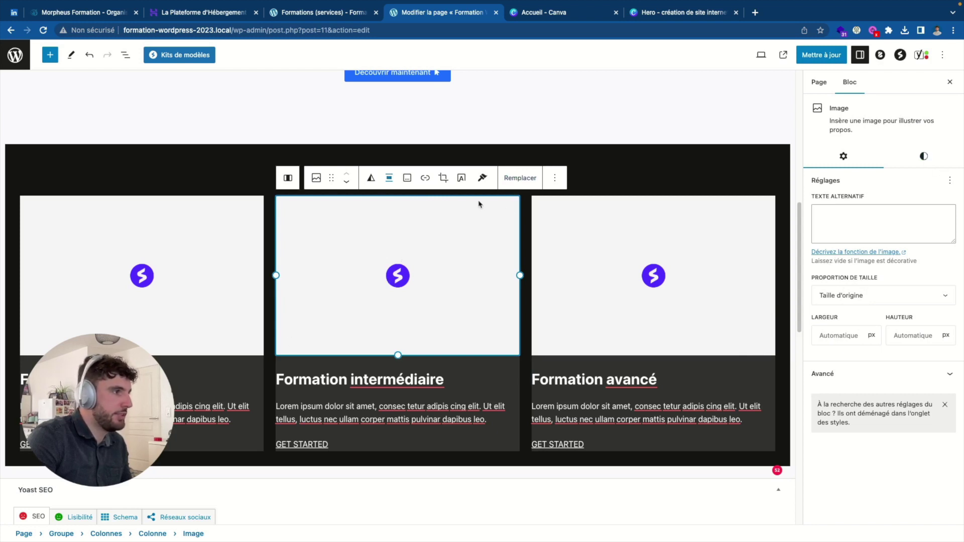
left_click(725, 296)
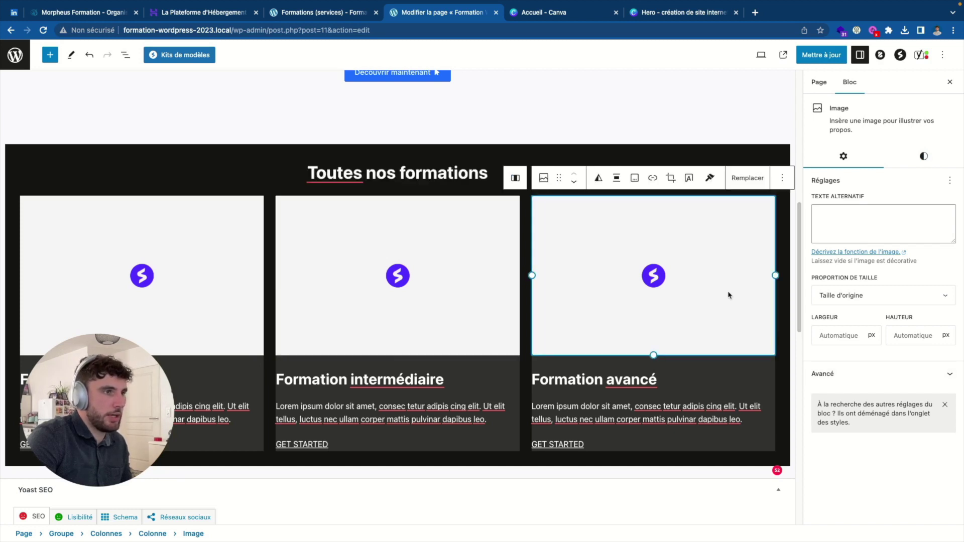
left_click(924, 157)
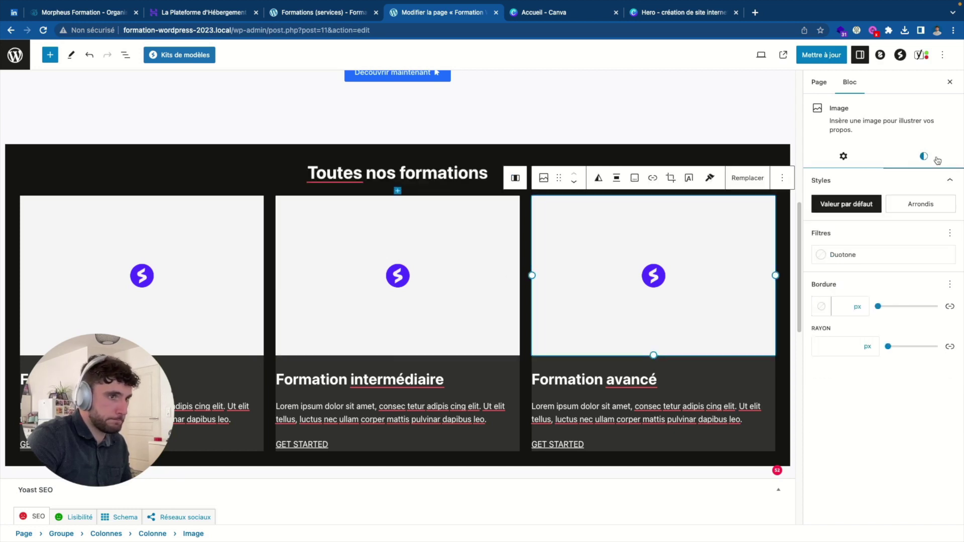
left_click(312, 273)
scroll(312, 271, "down", 5)
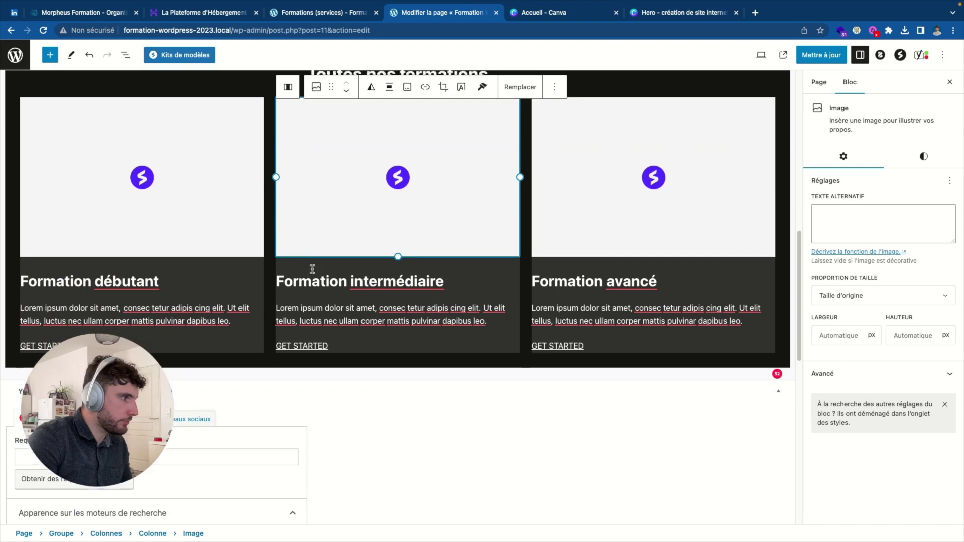
left_click(311, 321)
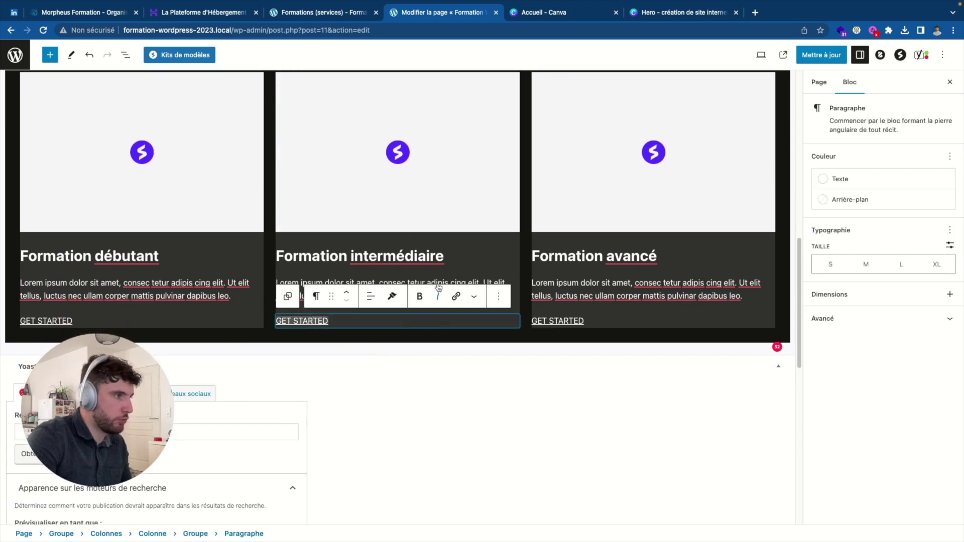
left_click(380, 249)
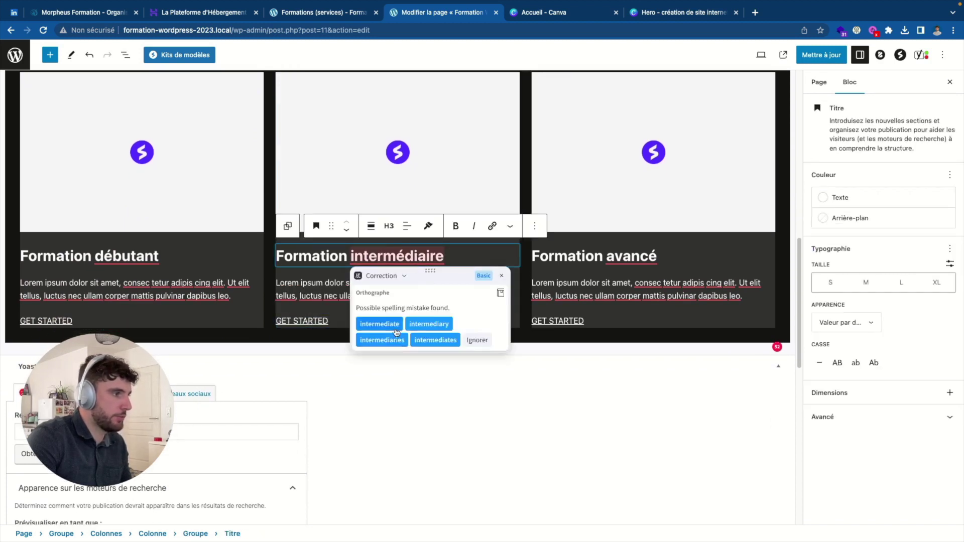
left_click(444, 168)
Import the light "Our Happy Clients!" pattern with three client reviews from the testimonial patterns and cancel the site reload.
scroll(454, 175, "up", 7)
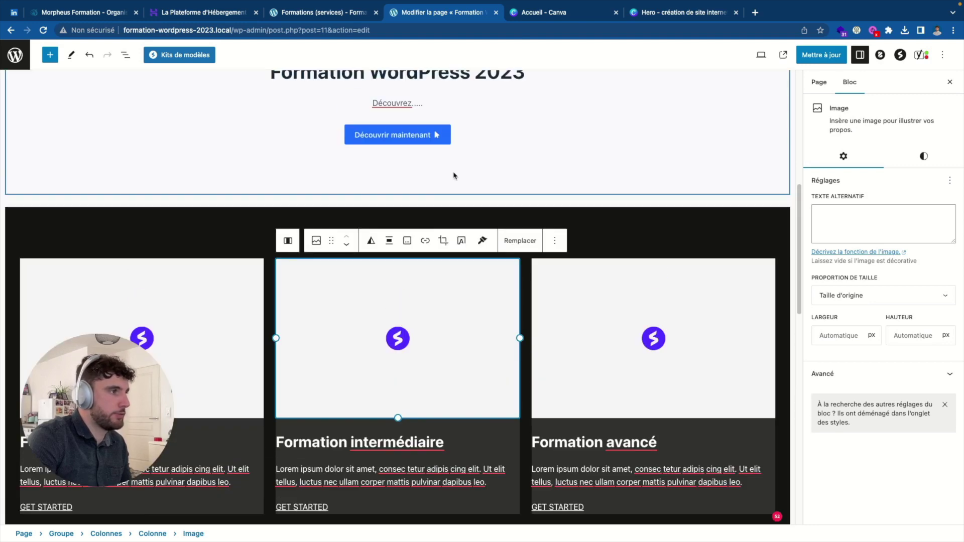
scroll(451, 190, "up", 4)
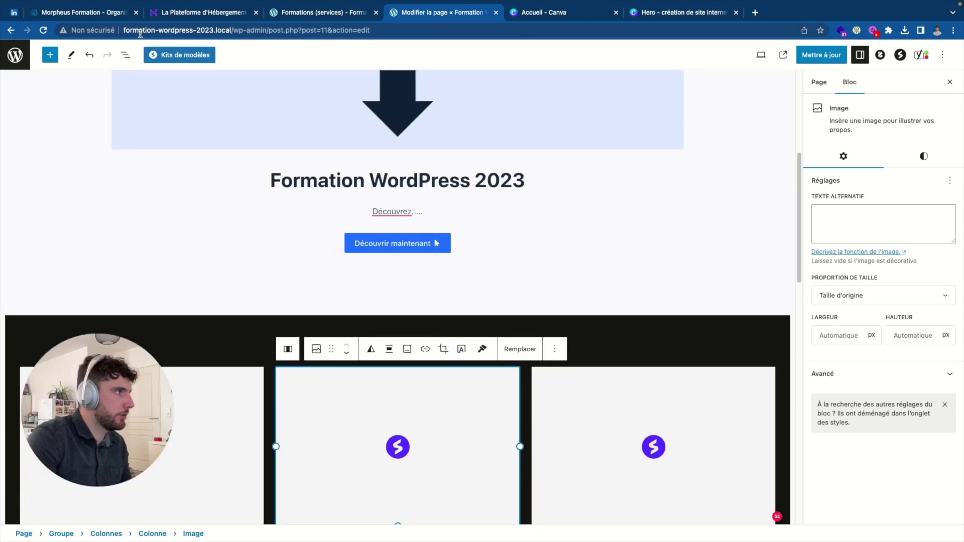
left_click(179, 55)
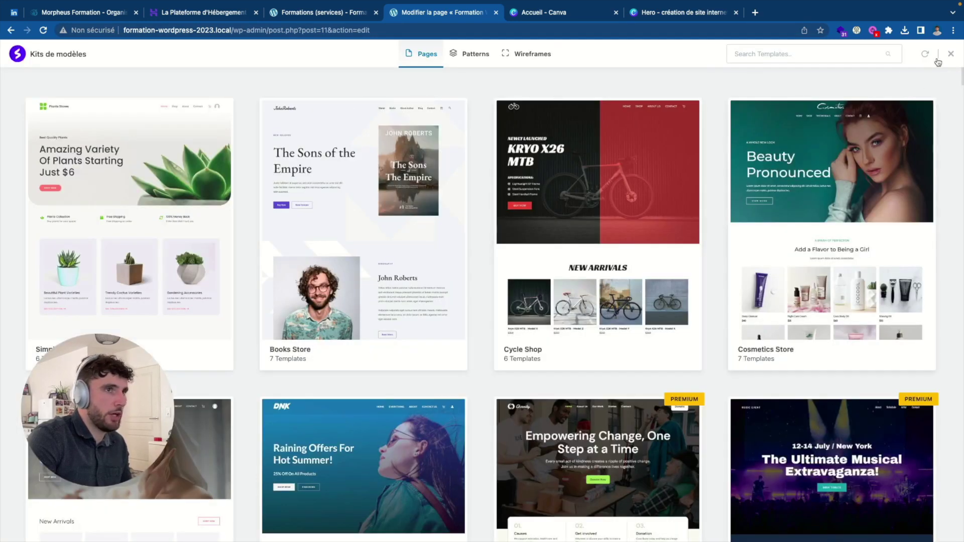
left_click(533, 55)
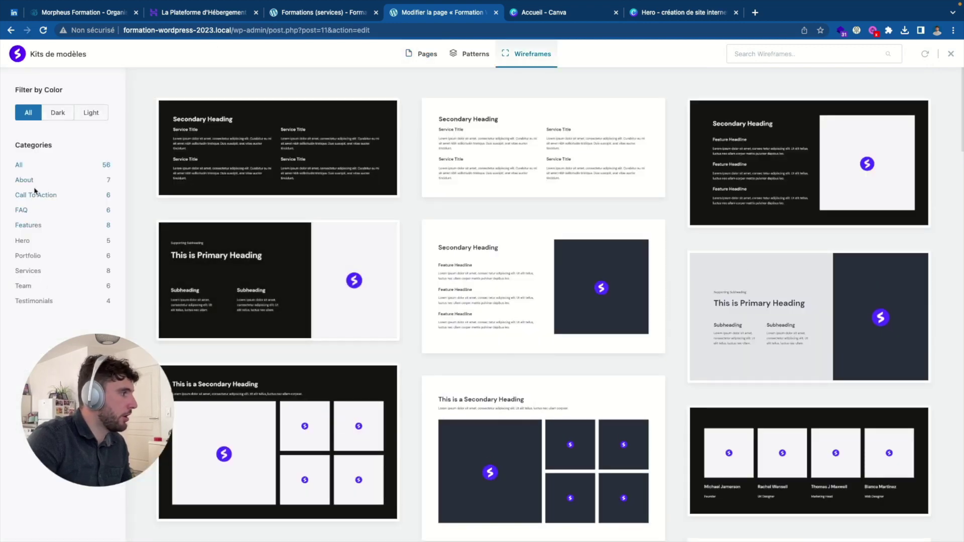
left_click(34, 304)
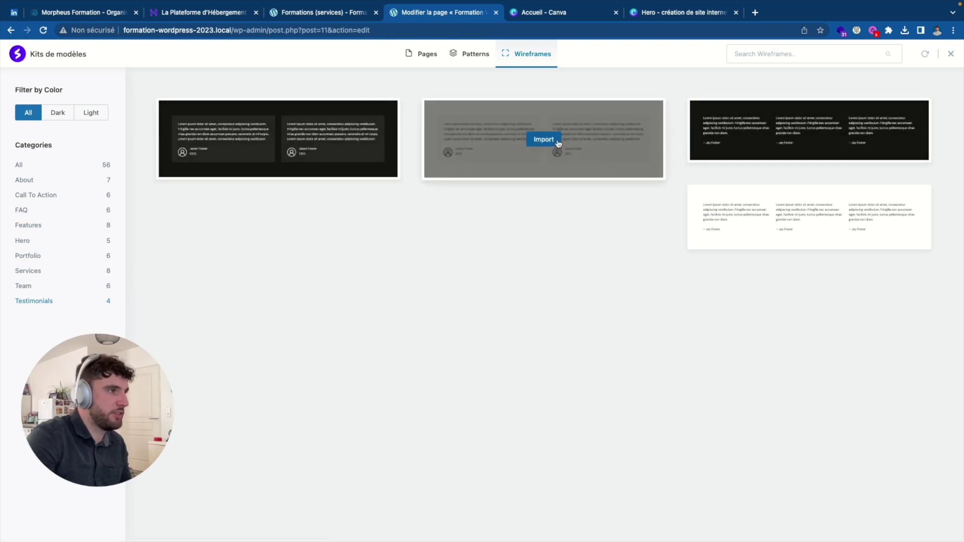
left_click(470, 56)
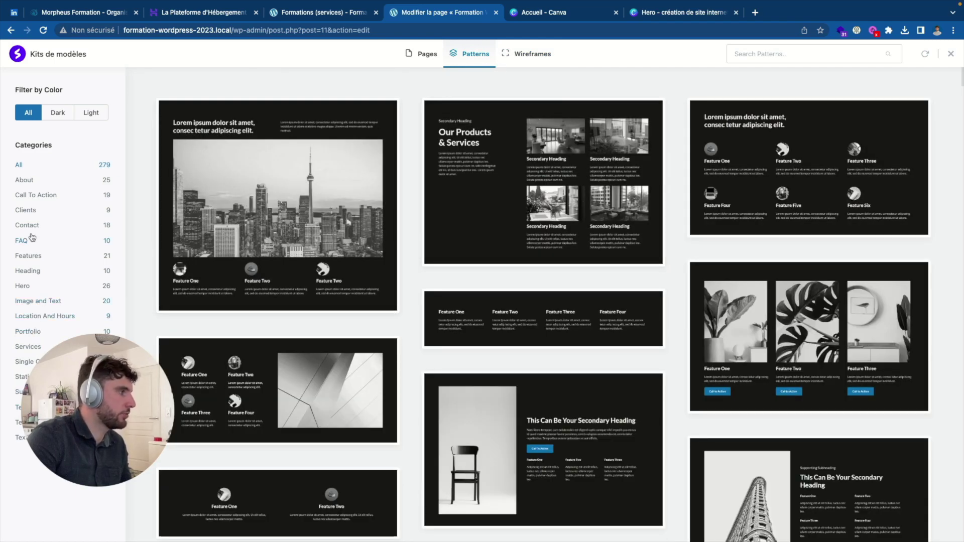
left_click(25, 423)
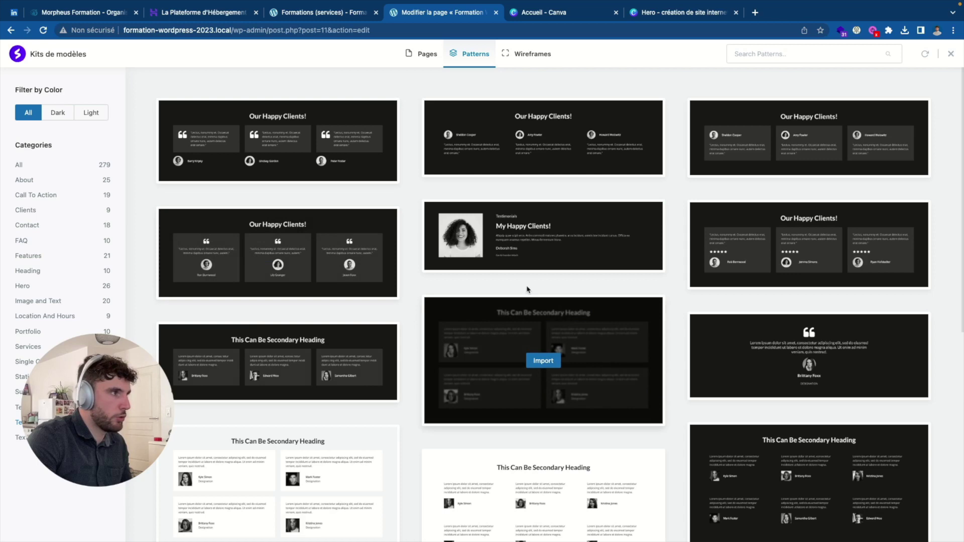
scroll(527, 290, "down", 6)
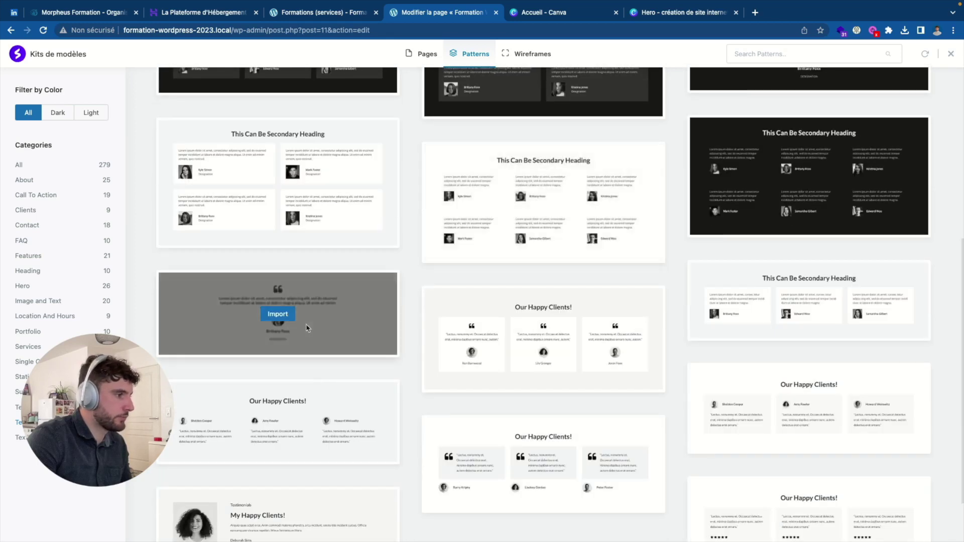
scroll(540, 366, "down", 1)
left_click(806, 348)
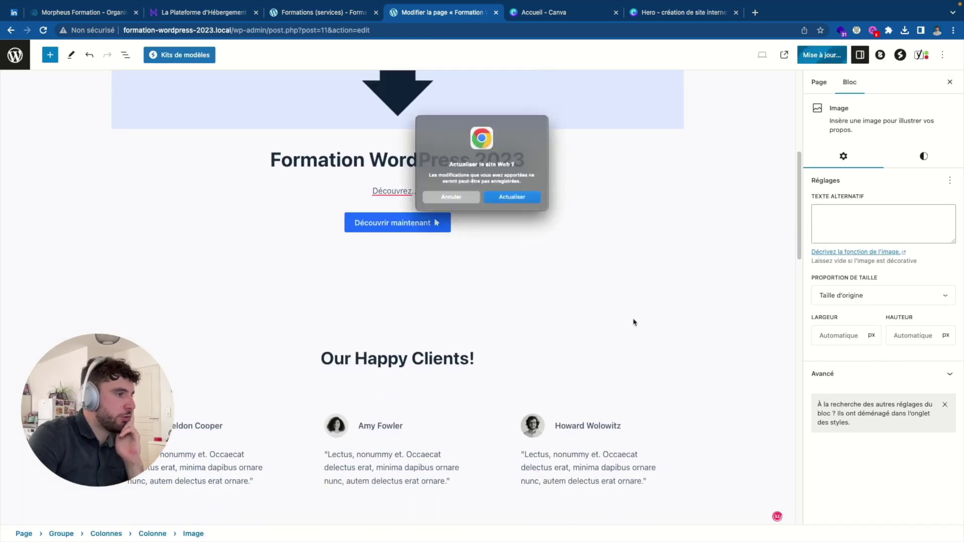
left_click(473, 202)
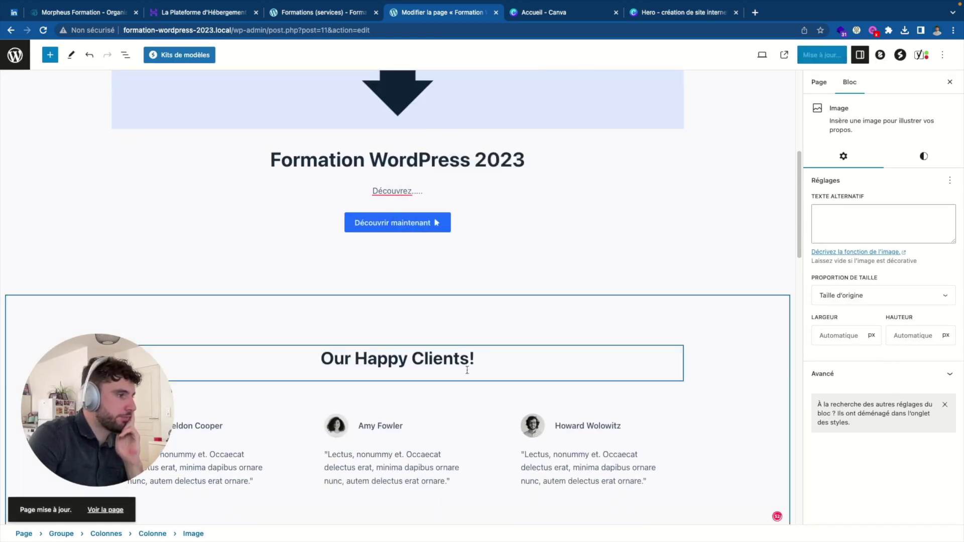
Check the pixel dimensions of client1.png in the media library via the middle testimonial's image, leaving the photo as it is.
scroll(441, 338, "down", 3)
left_click(354, 326)
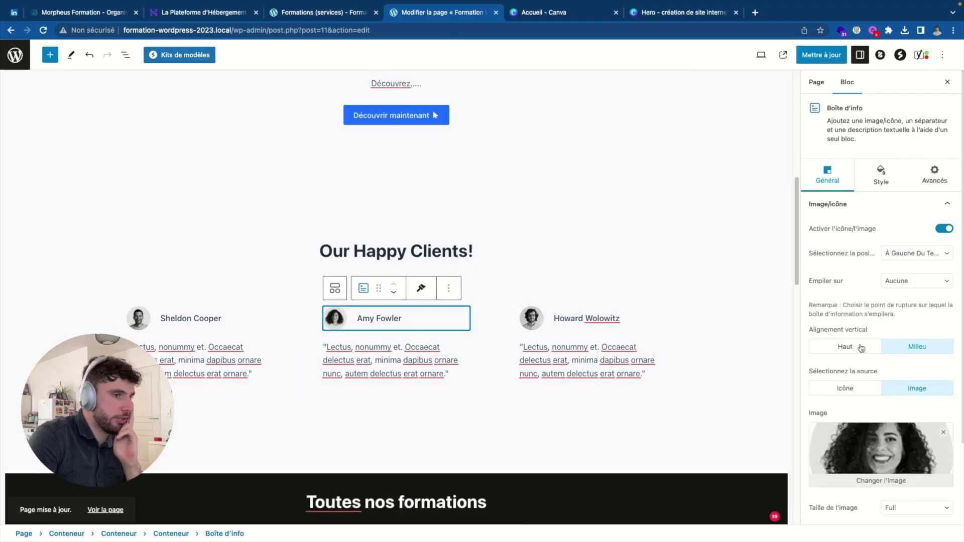
left_click(882, 481)
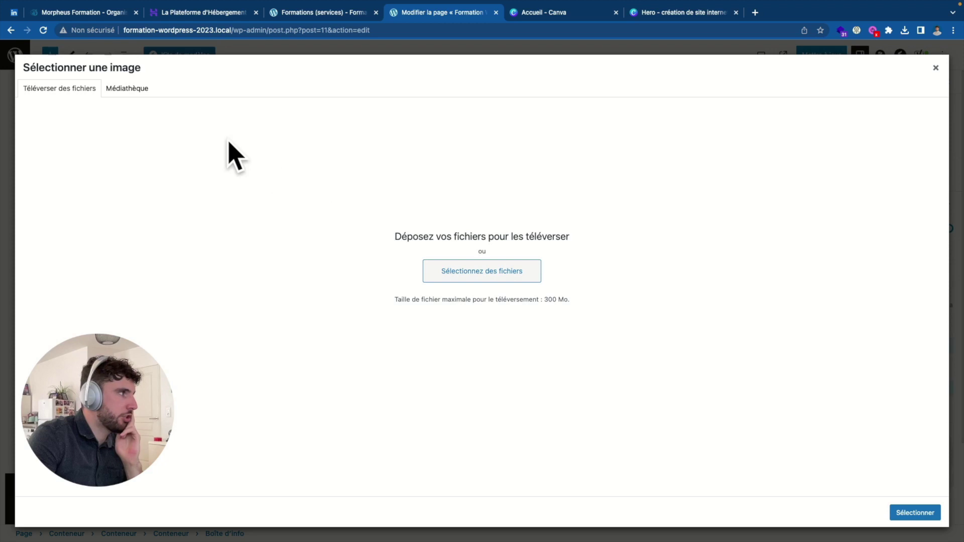
left_click(114, 89)
left_click(134, 173)
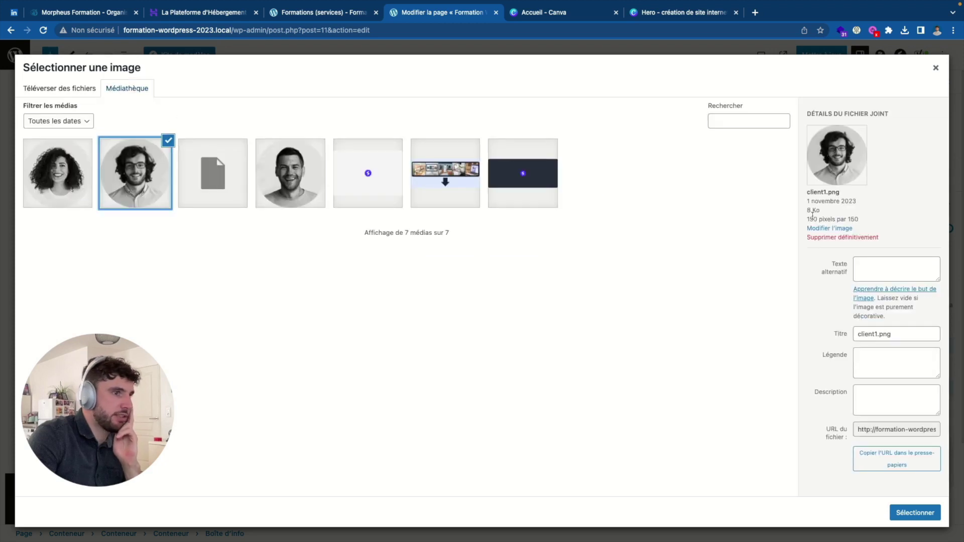
left_click_drag(807, 221, 882, 220)
left_click(894, 155)
left_click(935, 67)
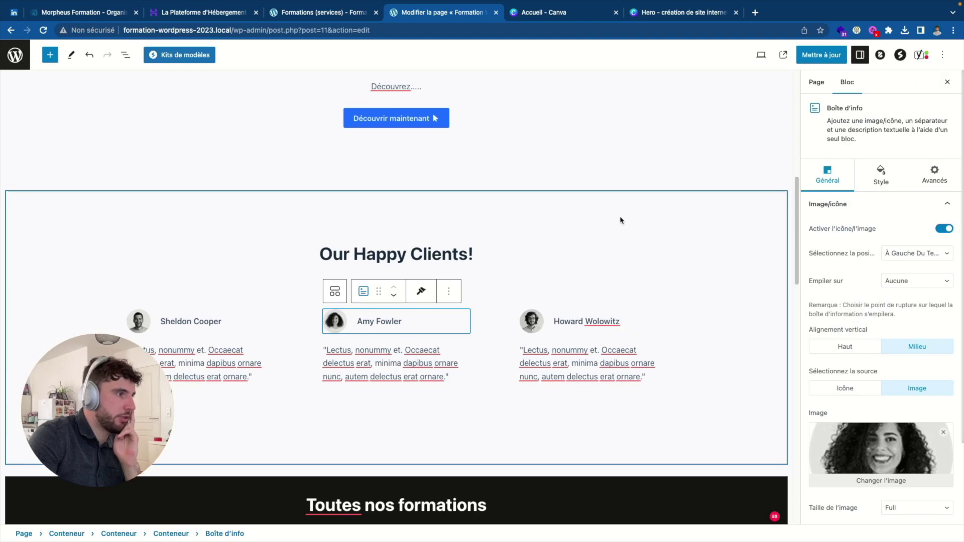
Try the "Our Happy Clients!" section below the "Toutes nos formations" section and move it back above it.
scroll(619, 217, "up", 2)
scroll(613, 218, "down", 3)
left_click(497, 171)
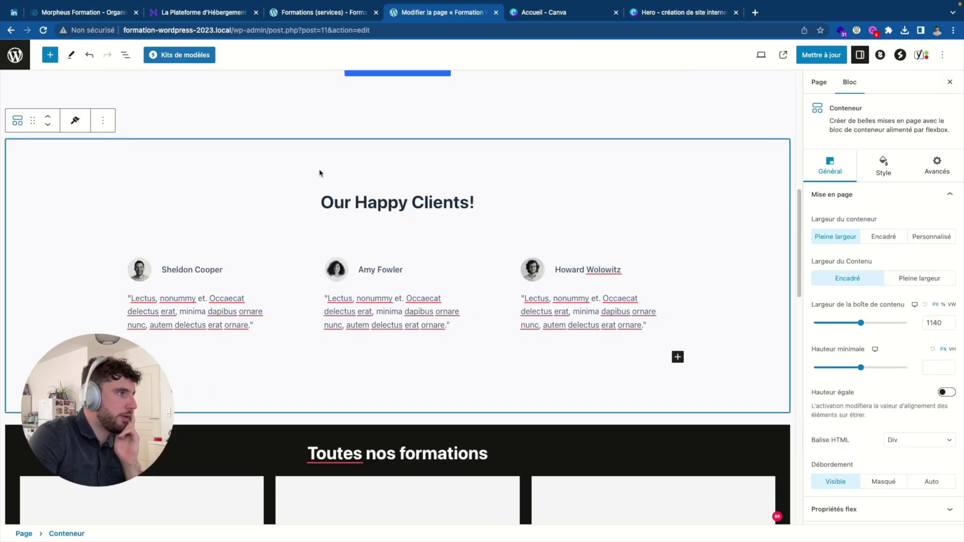
left_click(42, 126)
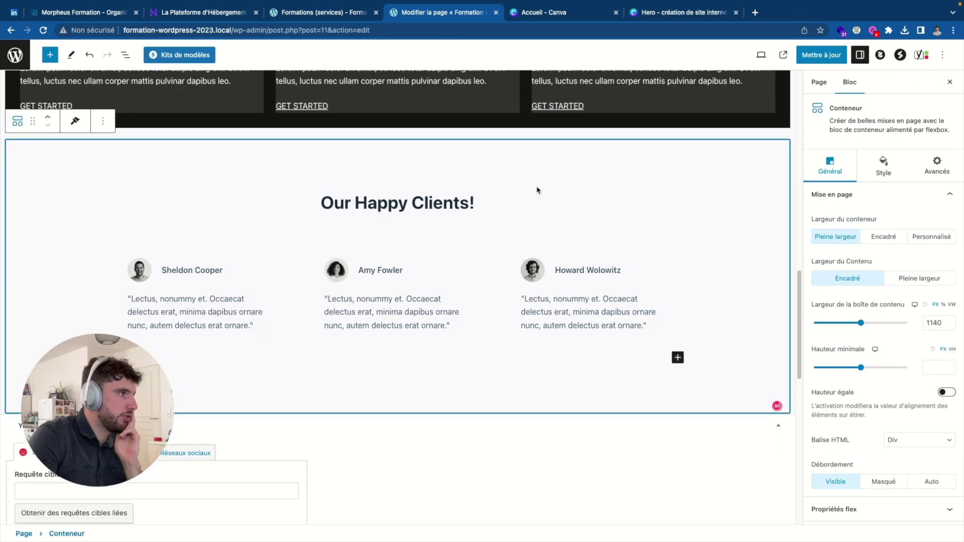
scroll(548, 189, "up", 4)
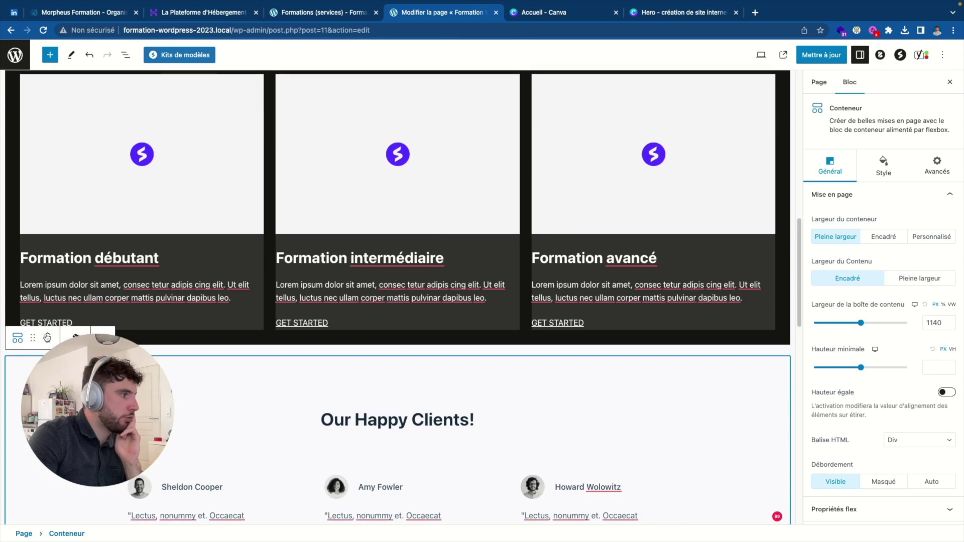
left_click(47, 335)
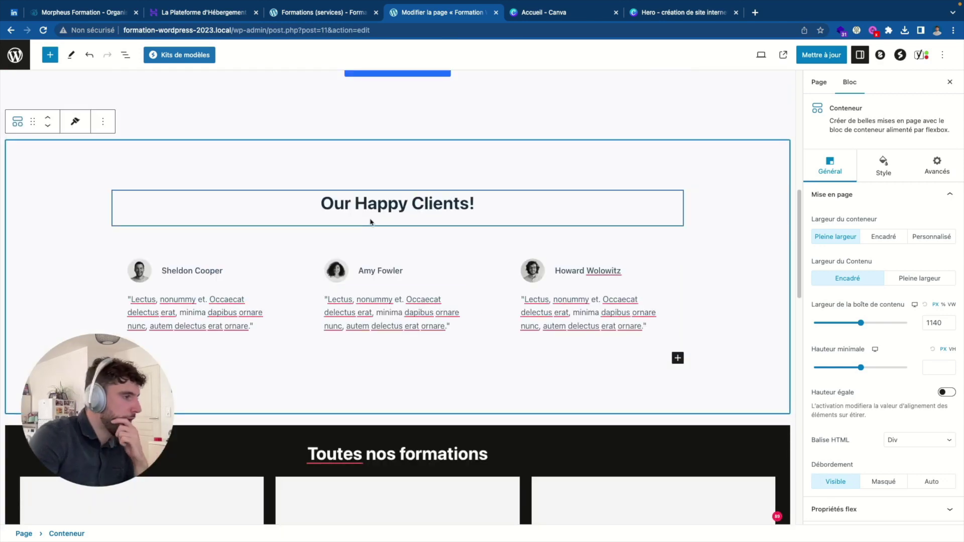
Import the light "My Latest Work" pattern with four photos from the portfolio patterns.
scroll(441, 233, "down", 2)
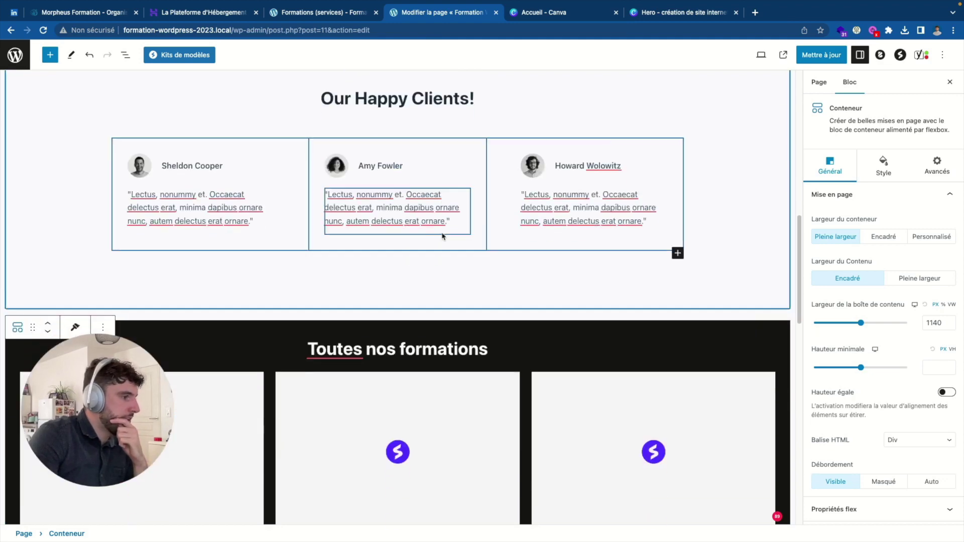
left_click(345, 342)
scroll(441, 226, "down", 6)
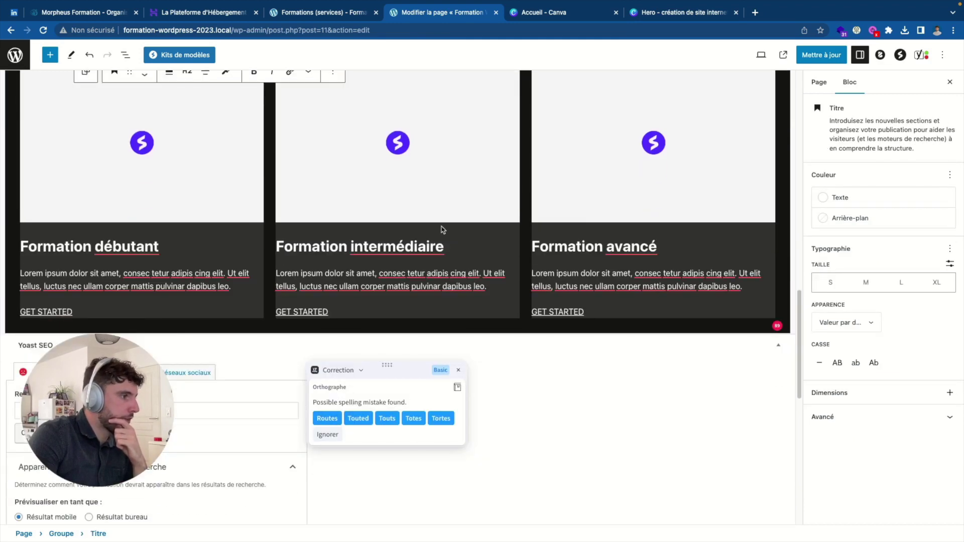
scroll(502, 216, "up", 5)
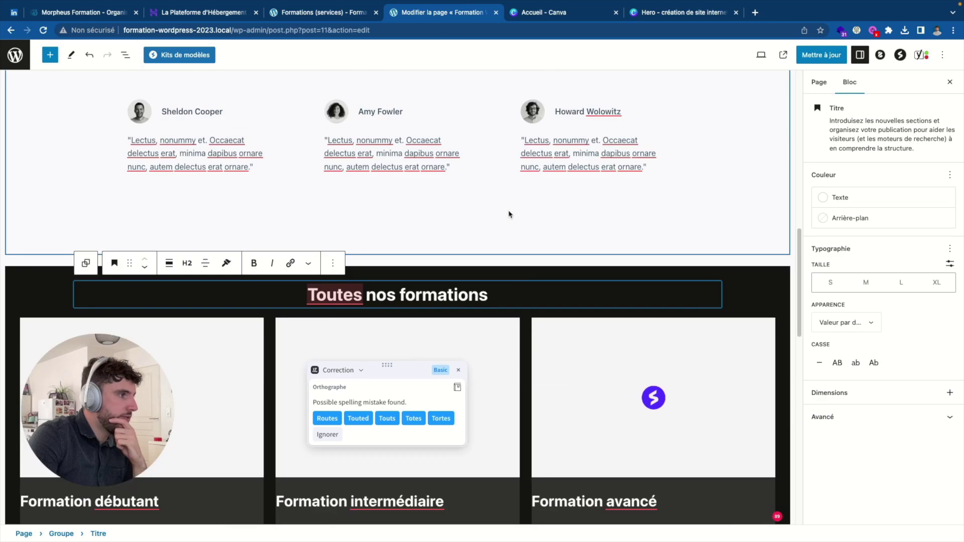
scroll(372, 301, "down", 5)
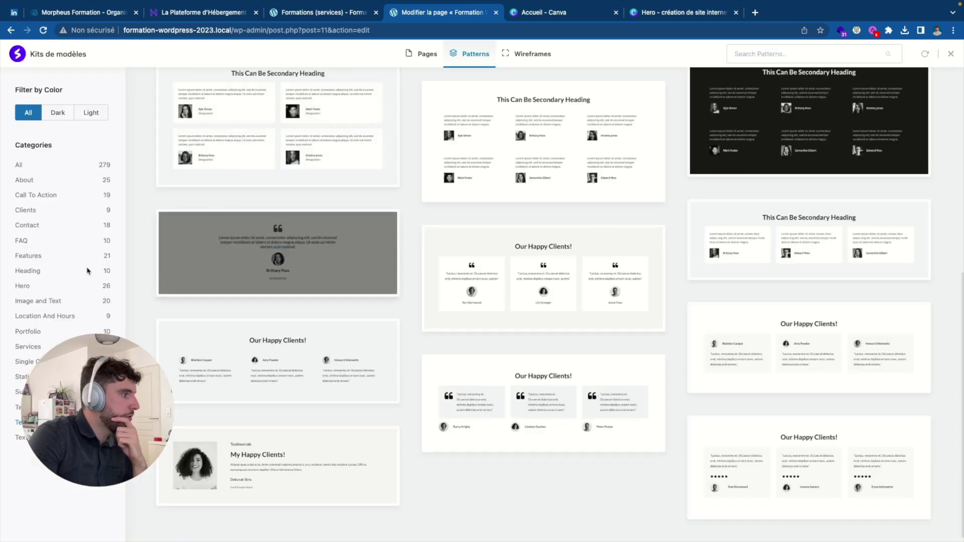
left_click(39, 335)
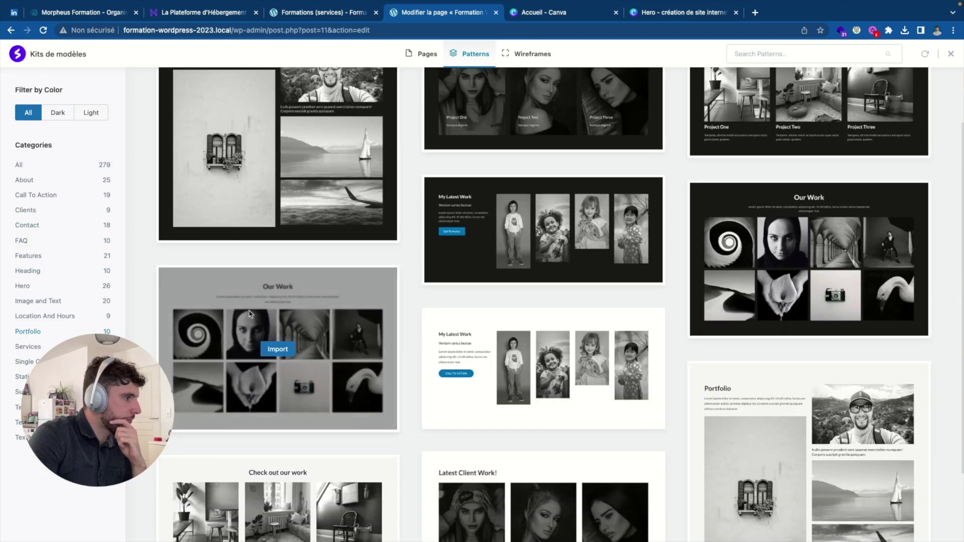
scroll(695, 347, "down", 1)
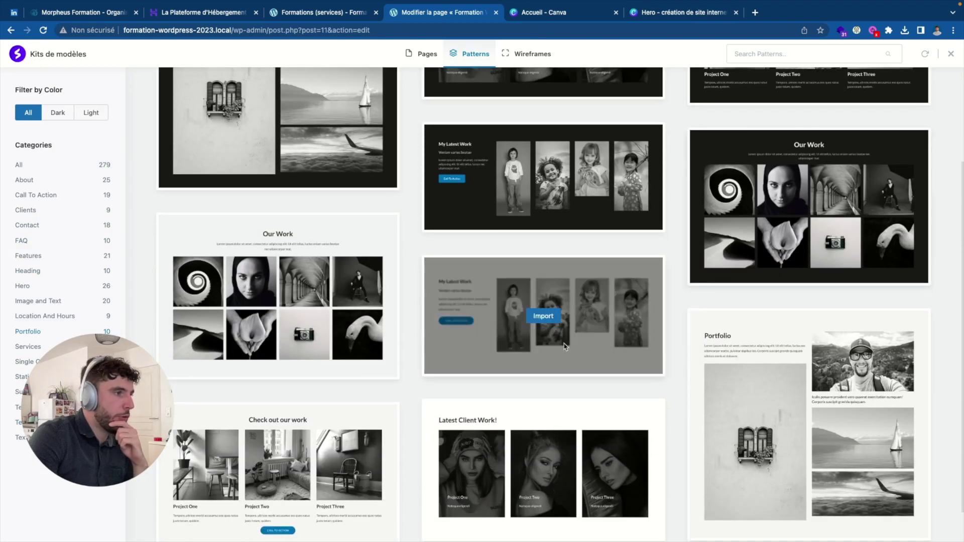
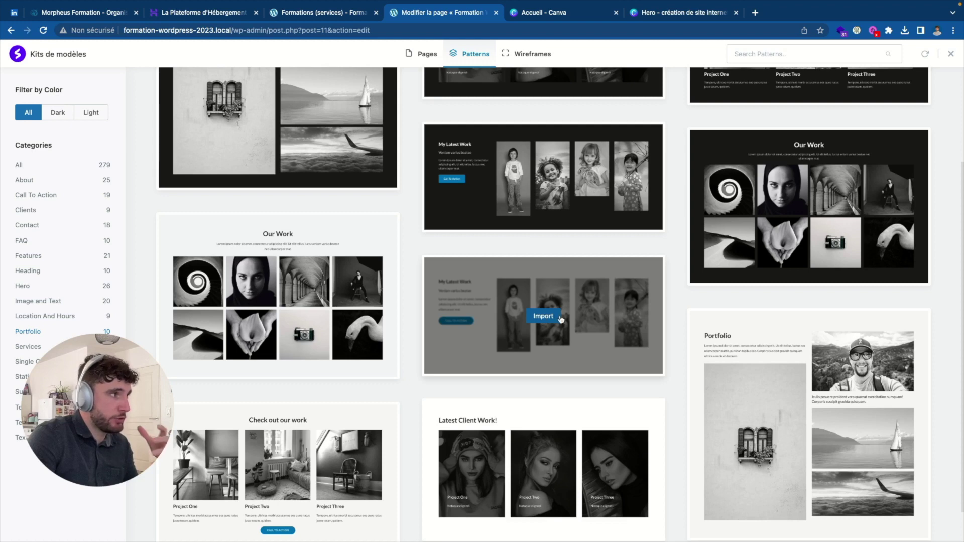
scroll(560, 320, "down", 1)
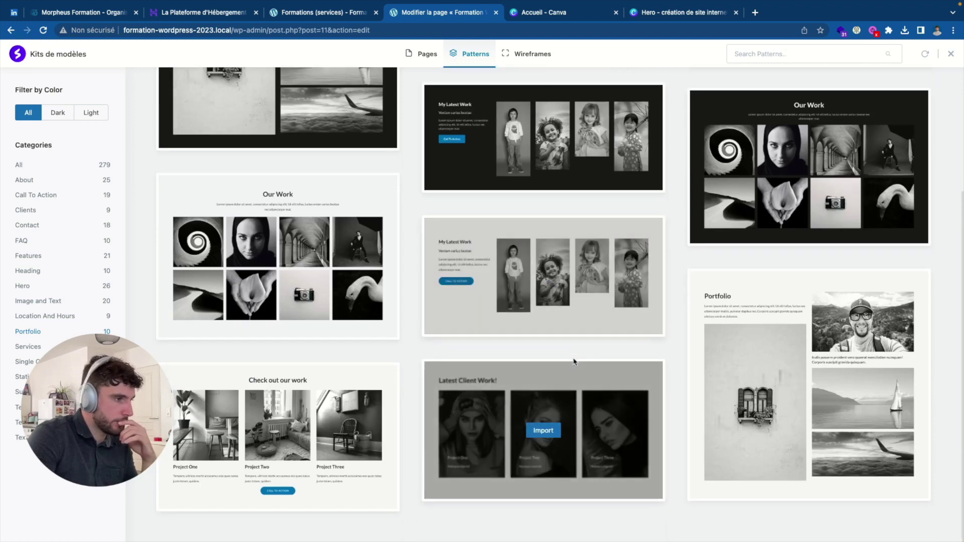
left_click(551, 275)
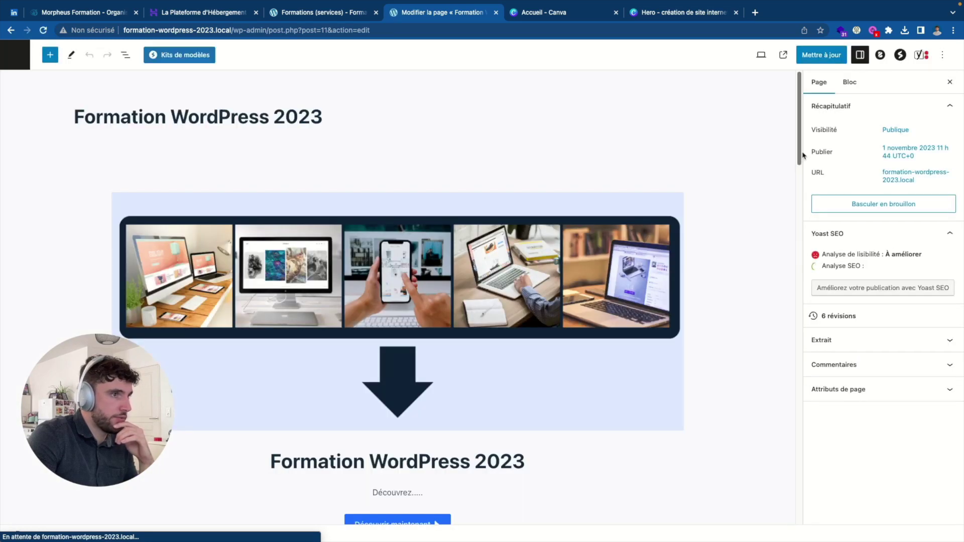
Recover the invalid block in the "My Latest Work" section and move the section below the "Toutes nos formations" section.
left_click_drag(799, 150, 799, 234)
left_click(388, 204)
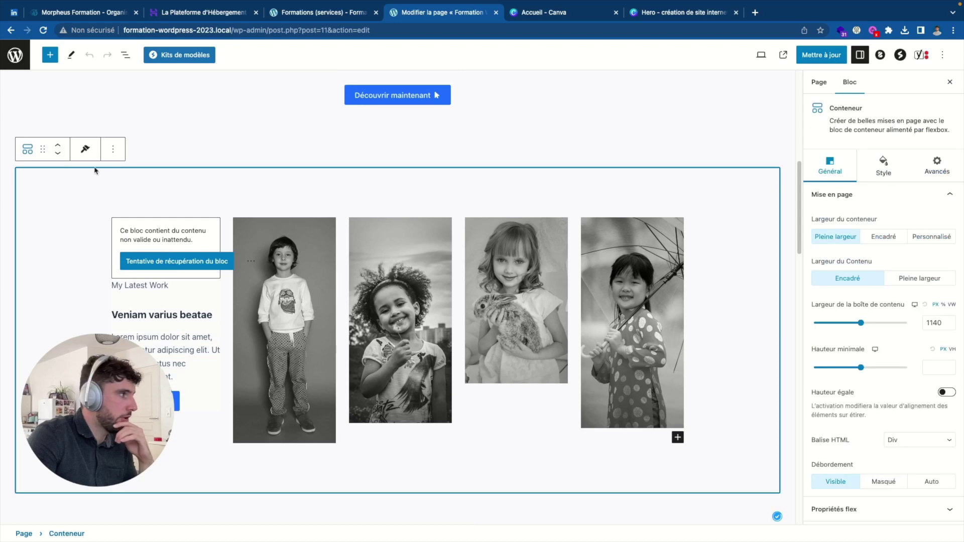
left_click(174, 257)
left_click(75, 201)
left_click(61, 173)
left_click(64, 183)
left_click(57, 165)
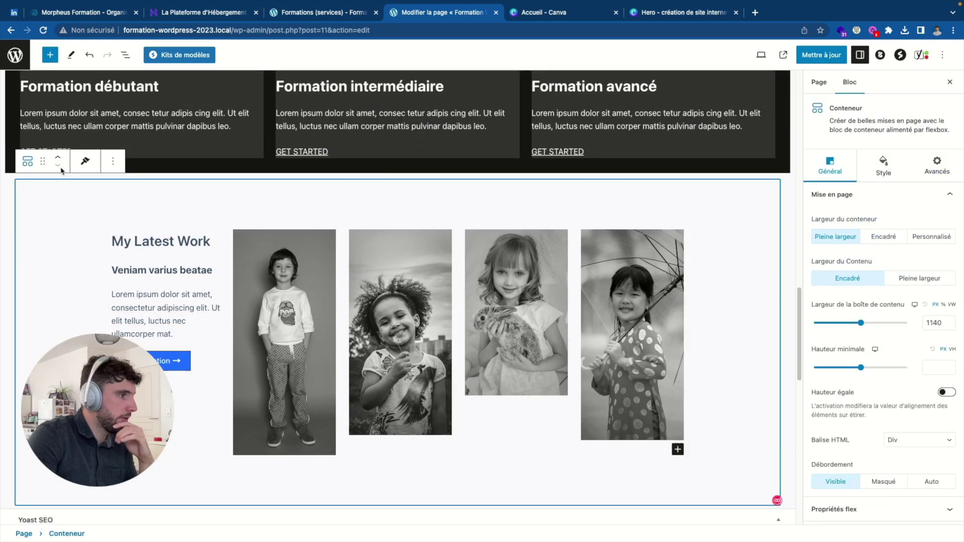
Add a single-column container block below the "My Latest Work" section.
scroll(566, 241, "up", 12)
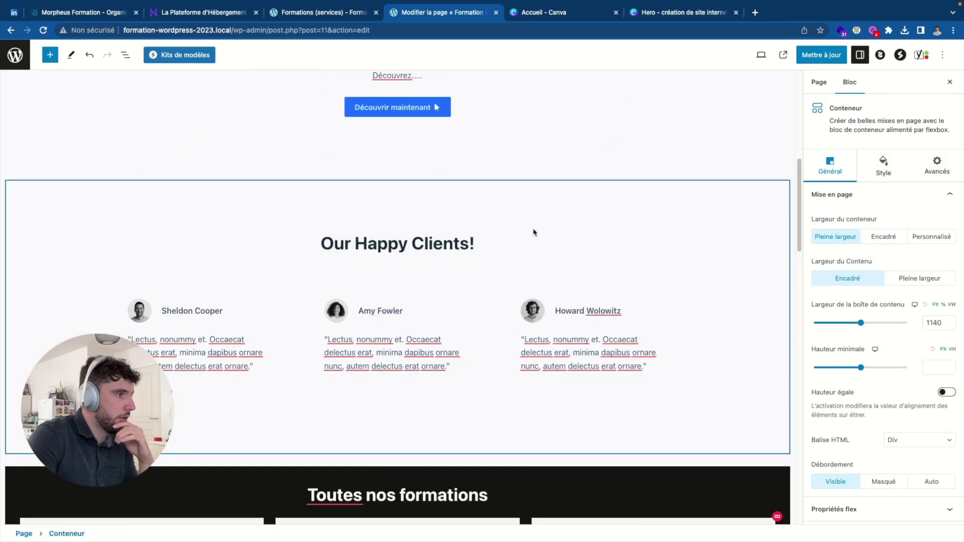
scroll(463, 224, "down", 7)
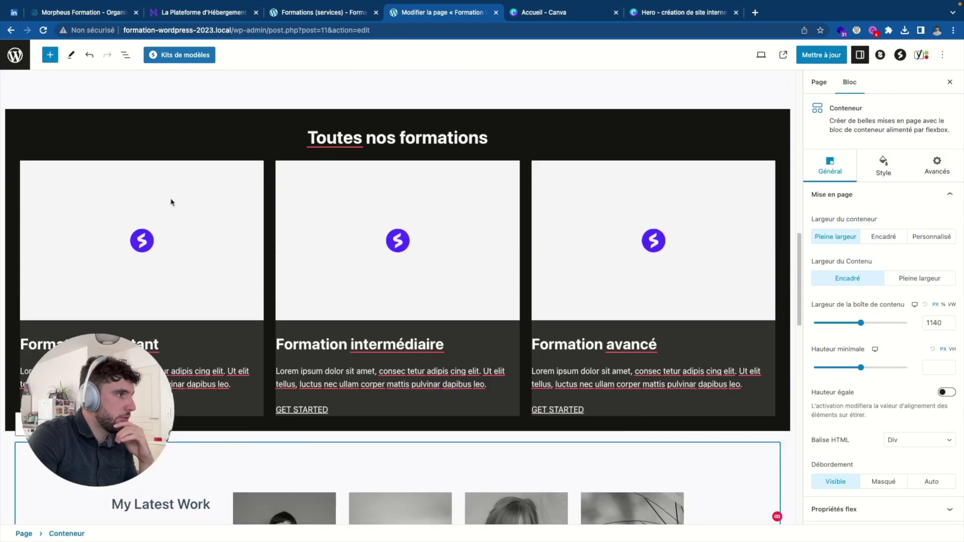
scroll(463, 230, "down", 5)
scroll(266, 207, "down", 2)
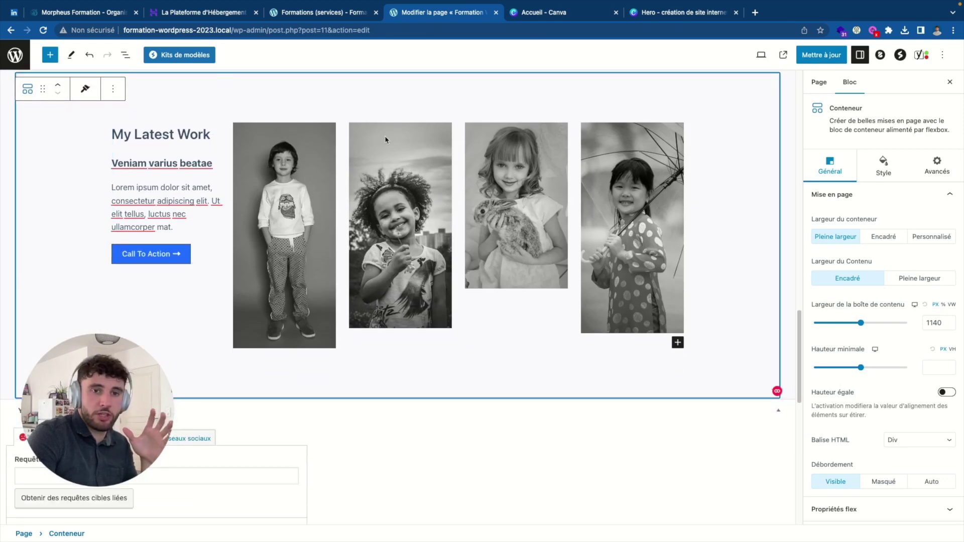
scroll(351, 110, "down", 1)
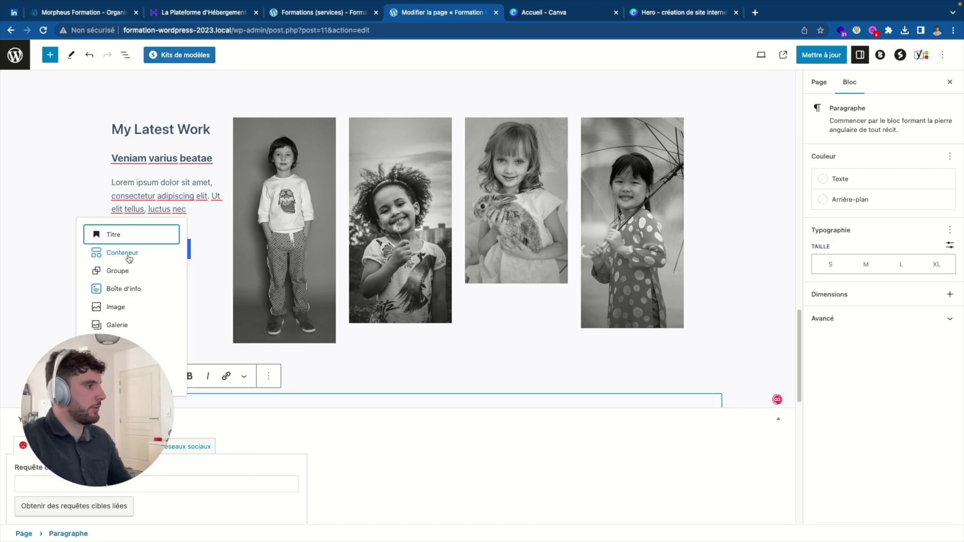
left_click(128, 256)
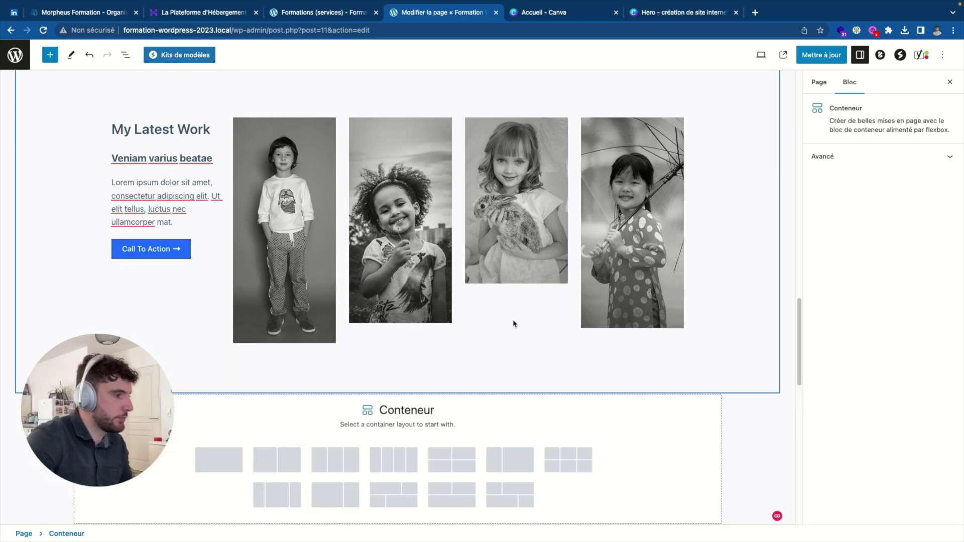
scroll(514, 324, "down", 2)
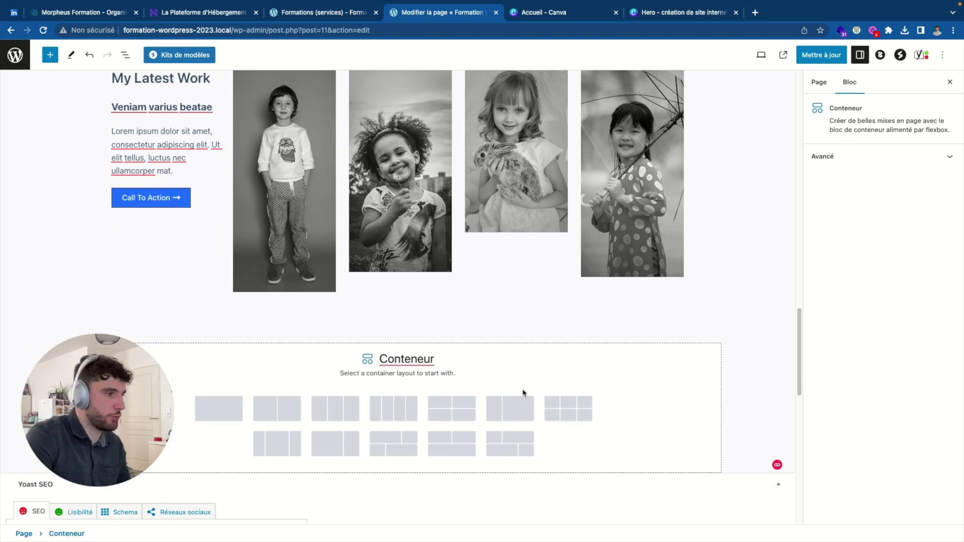
left_click(243, 409)
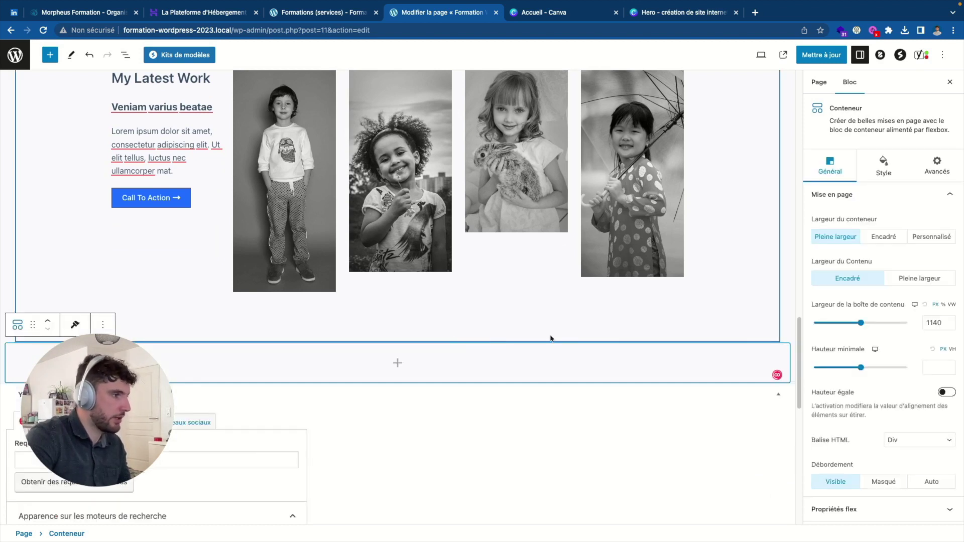
Give the new empty container a solid black background colour.
left_click(884, 166)
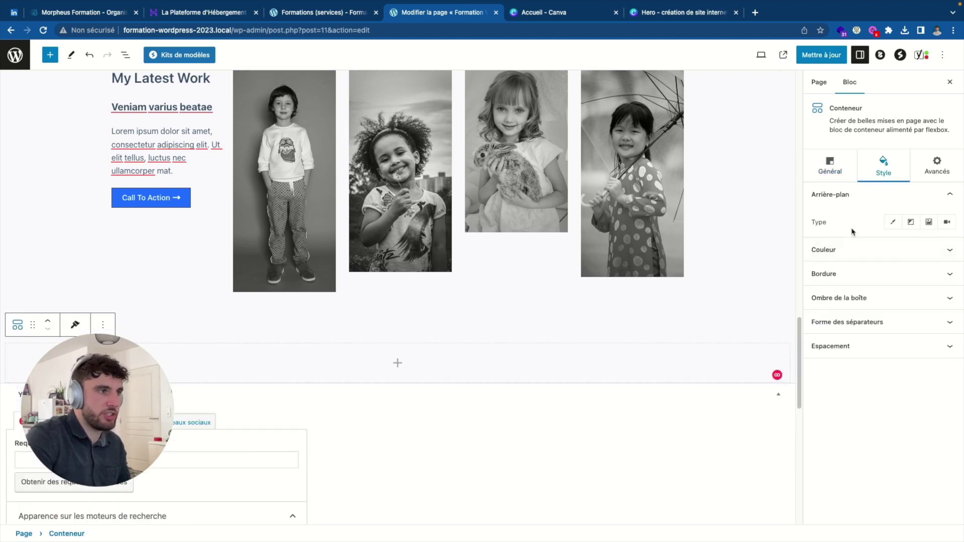
scroll(642, 191, "up", 4)
scroll(695, 202, "down", 5)
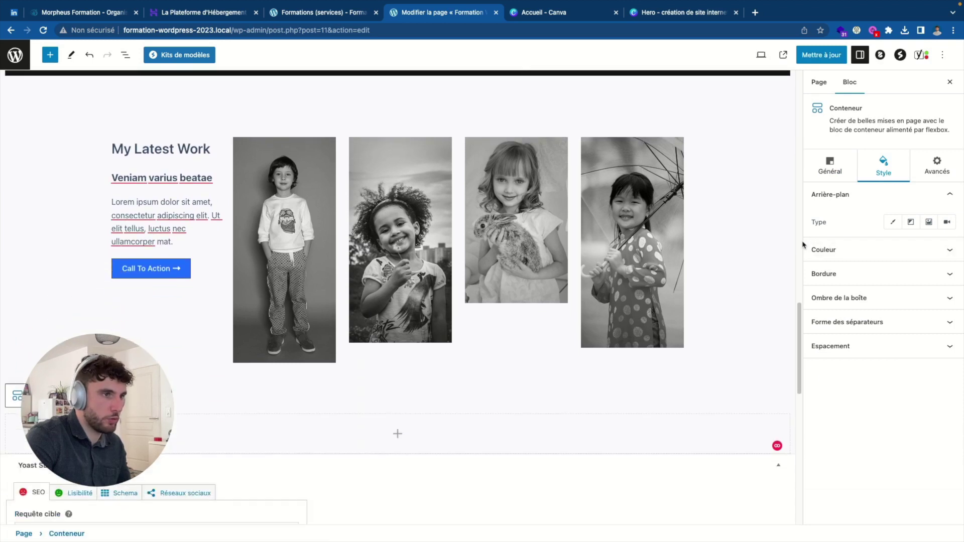
left_click(892, 221)
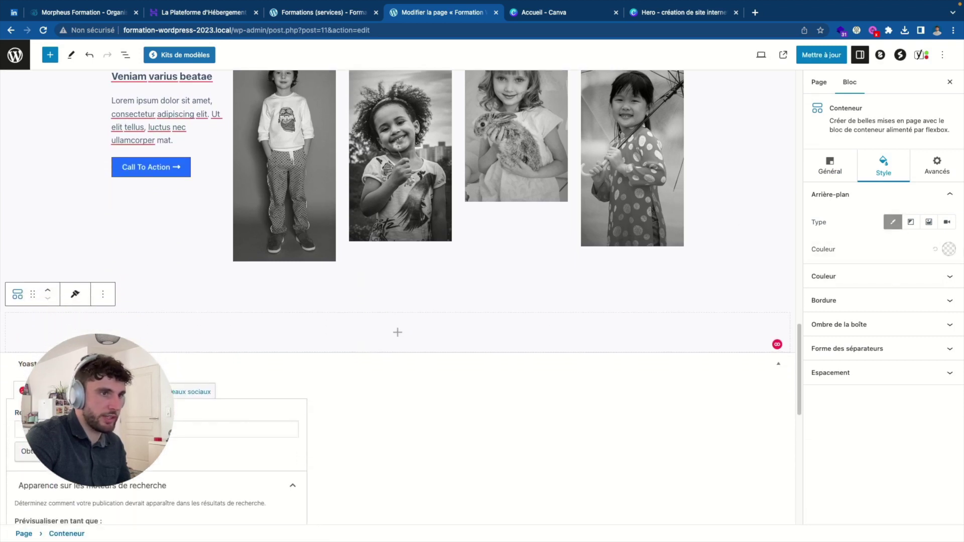
left_click(949, 249)
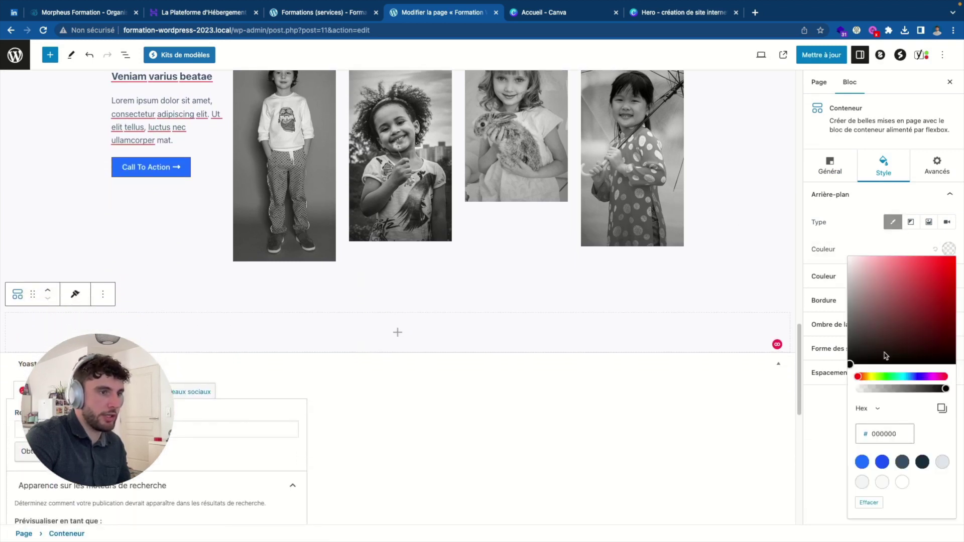
left_click(850, 362)
Add a heading block inside the black container and fill it with the copied section title "Toutes nos formations".
left_click(398, 332)
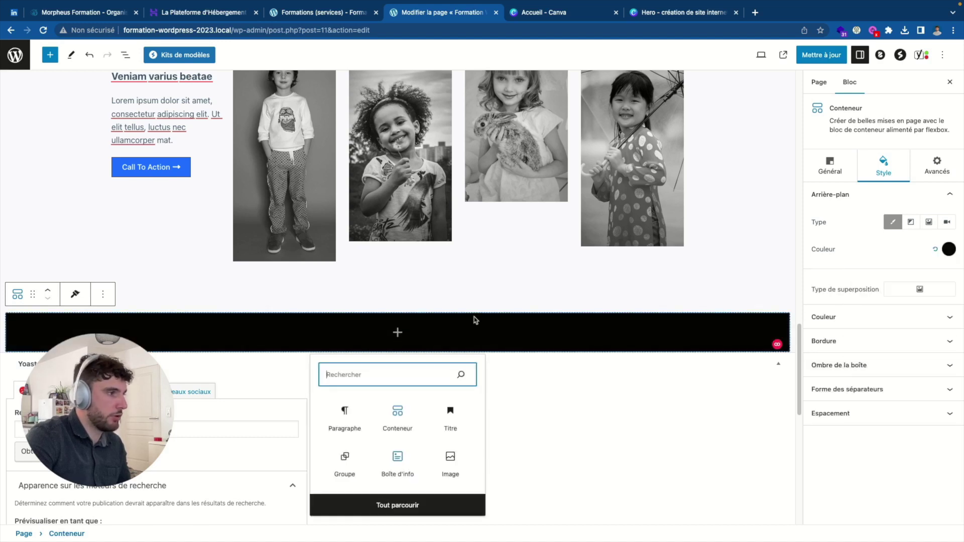
left_click(450, 412)
scroll(439, 288, "up", 7)
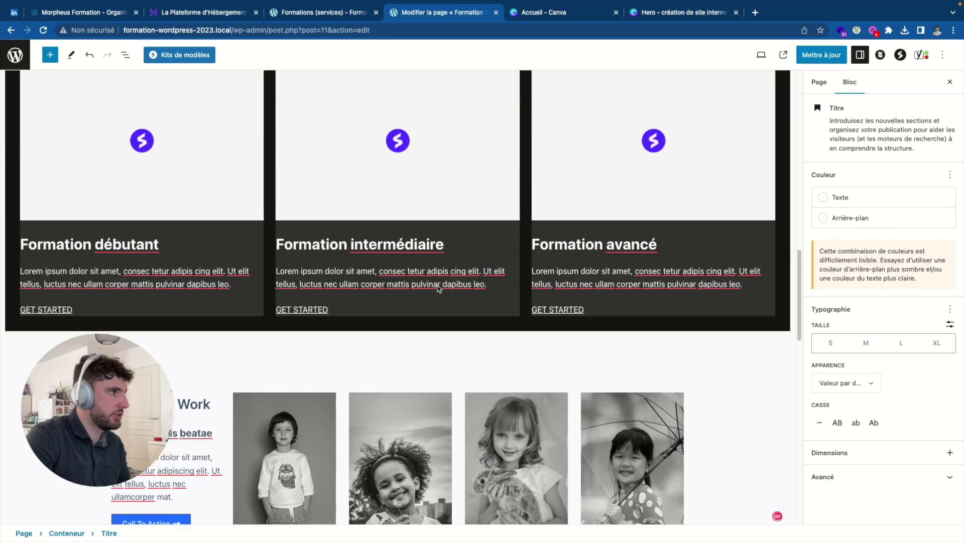
scroll(439, 289, "down", 4)
scroll(409, 186, "up", 5)
triple_click(394, 129)
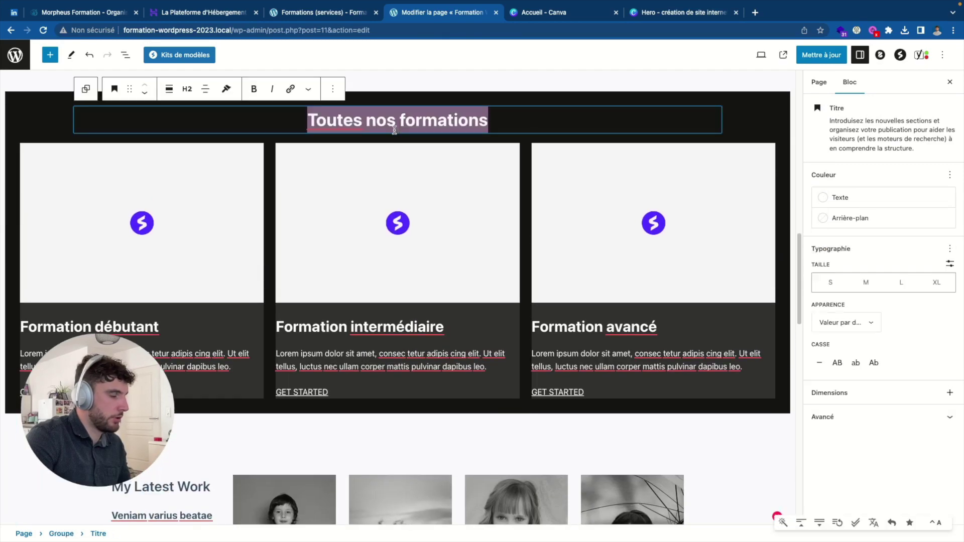
key("ctrl+c")
scroll(426, 209, "down", 8)
left_click(355, 355)
key("ctrl+v")
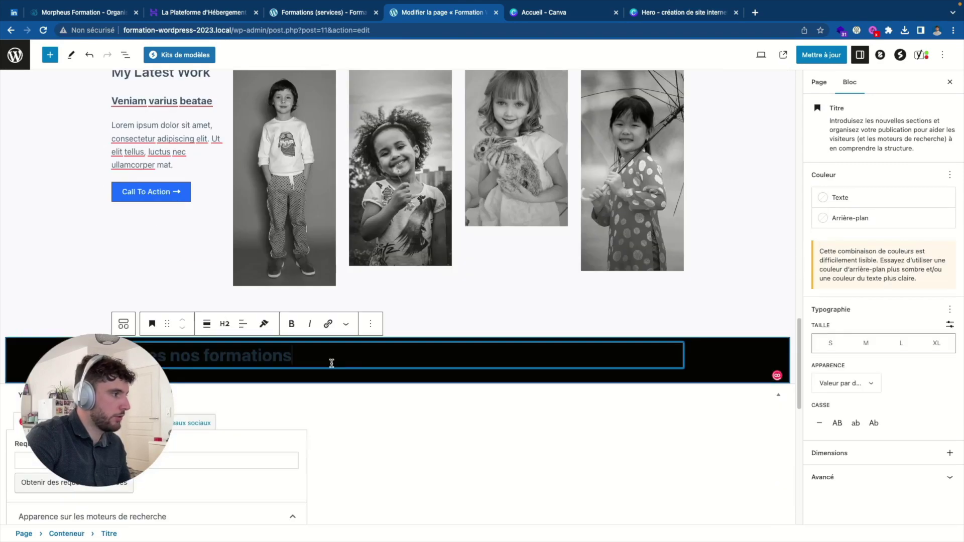
Set the text colour of the heading in the black container to the theme's white, #ffffff.
triple_click(279, 358)
left_click(849, 199)
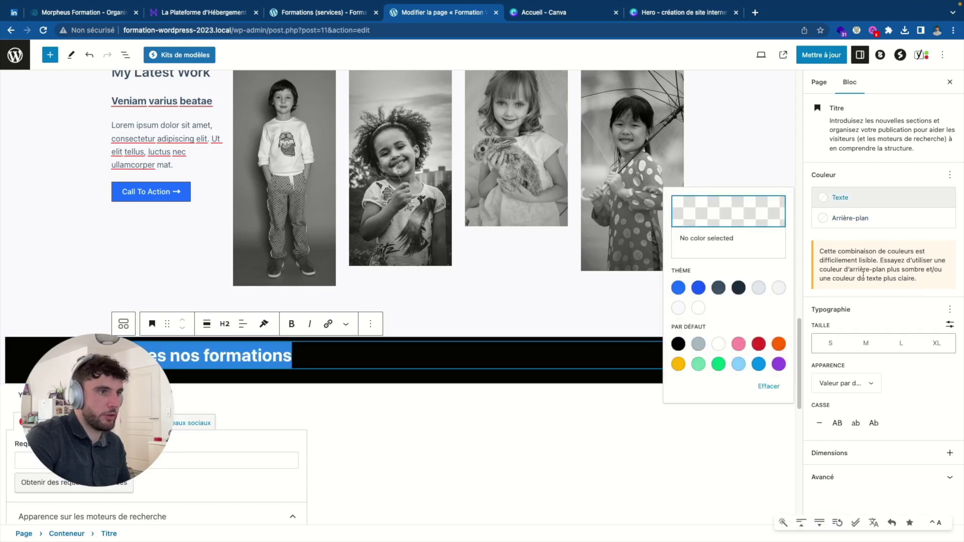
left_click(698, 308)
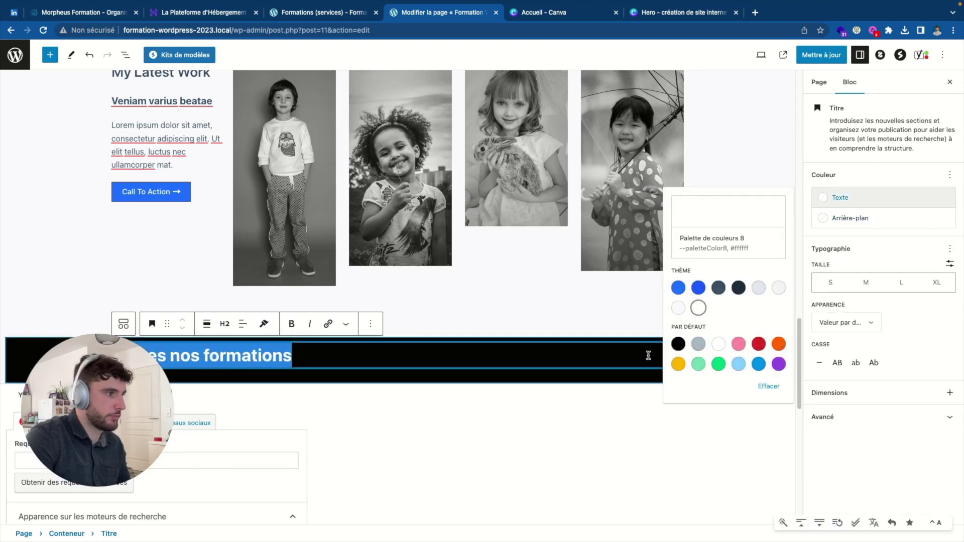
left_click(434, 355)
Replace the heading text in the black container with "Nos article pour progresser gratuitement".
triple_click(304, 347)
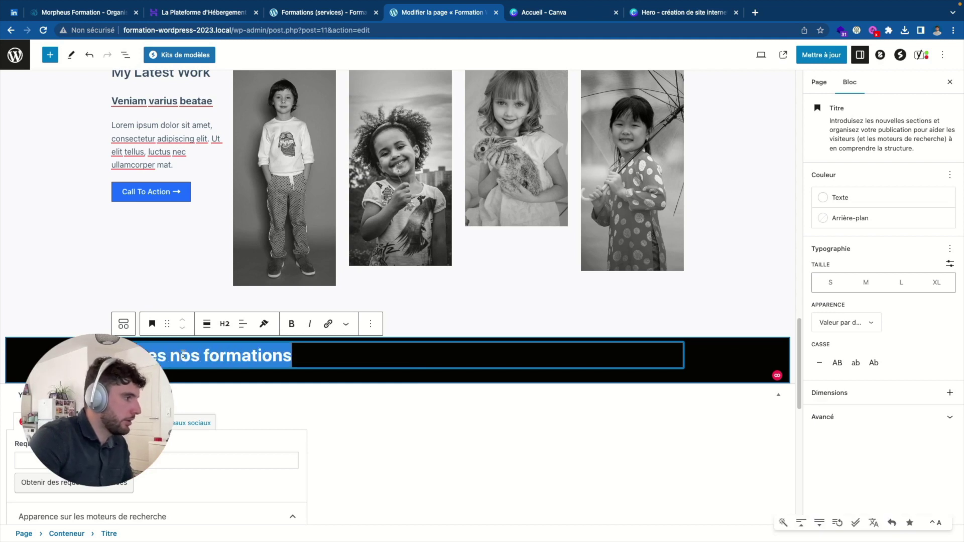
left_click(309, 356)
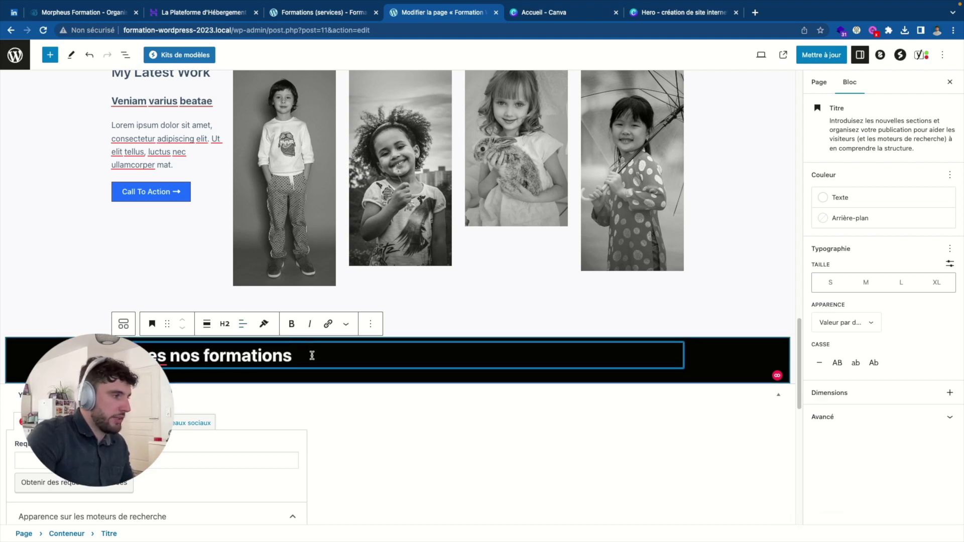
triple_click(311, 356)
key("BackSpace")
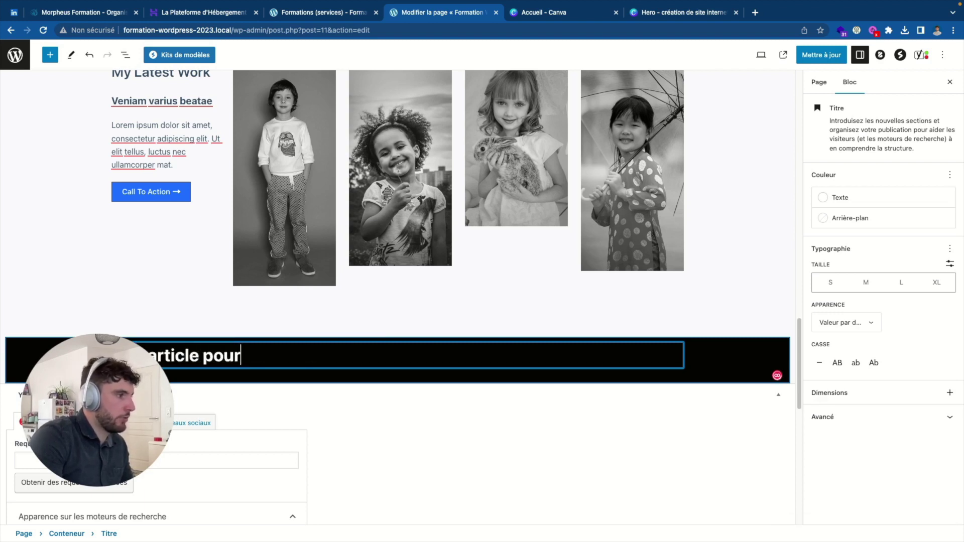
type("progresser gratuitement")
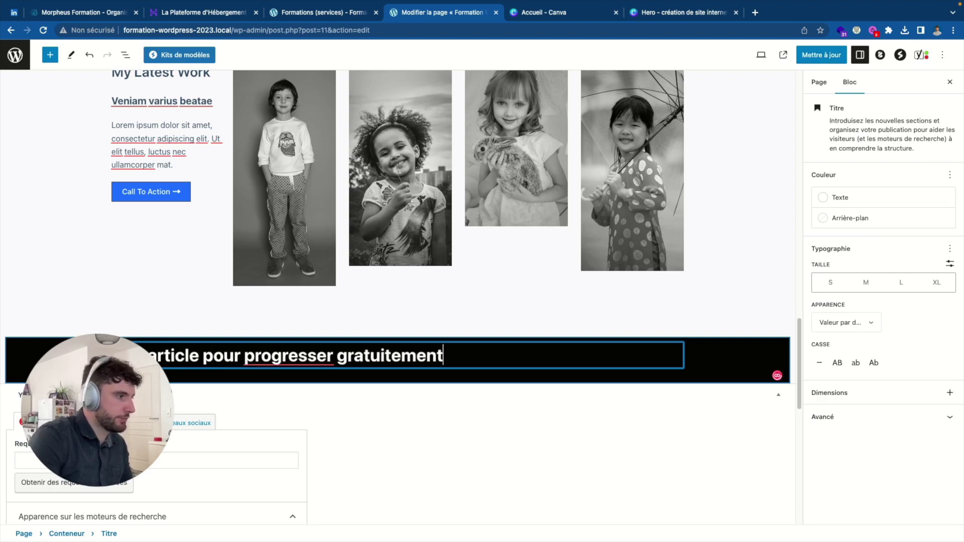
left_click(275, 360)
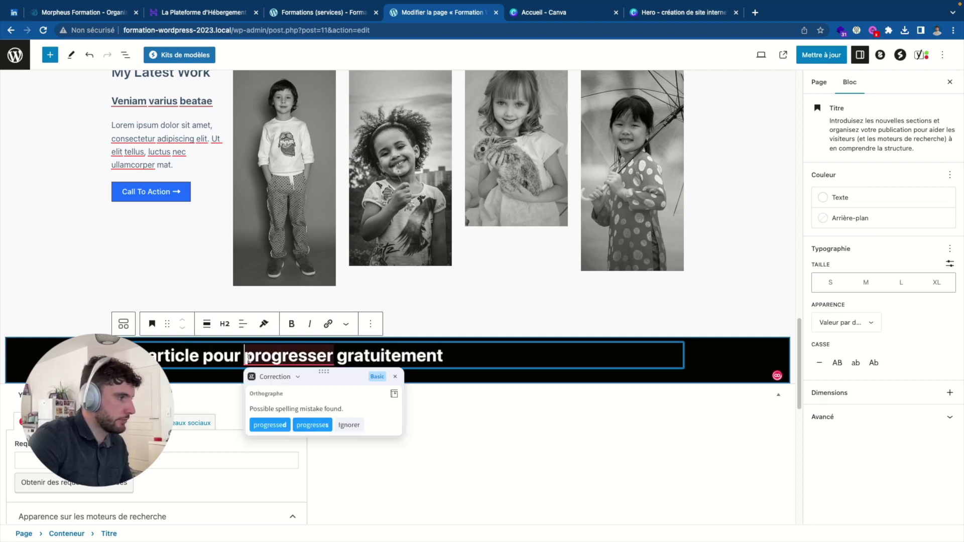
left_click(439, 358)
left_click(463, 360)
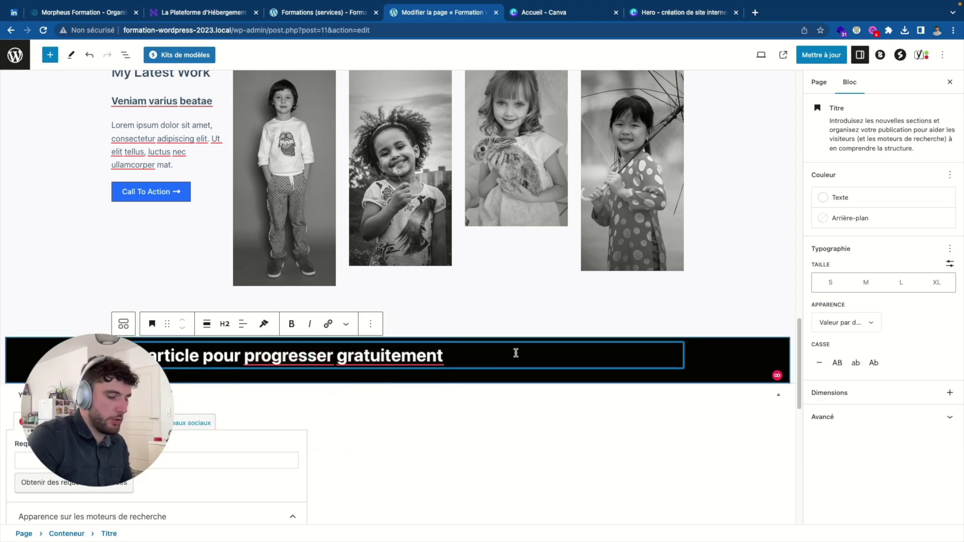
Add a Spectra "Grille de publications" block below the heading in the black container to display the blog articles.
key("Return")
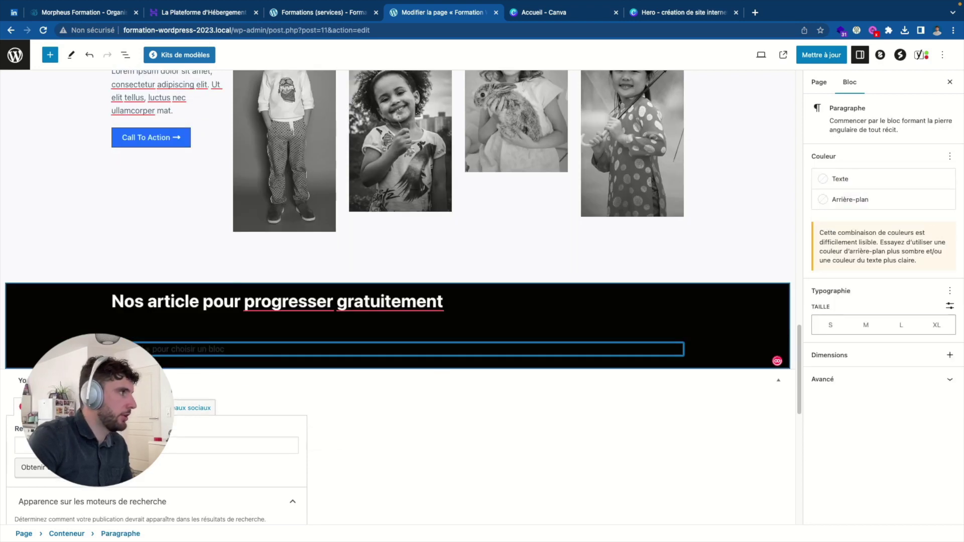
left_click(50, 54)
scroll(97, 273, "down", 5)
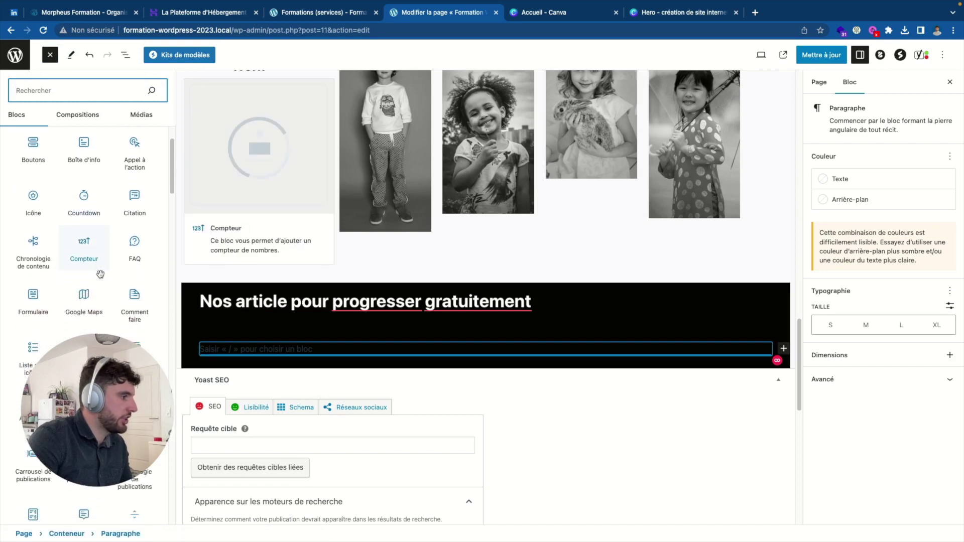
left_click_drag(84, 408, 296, 355)
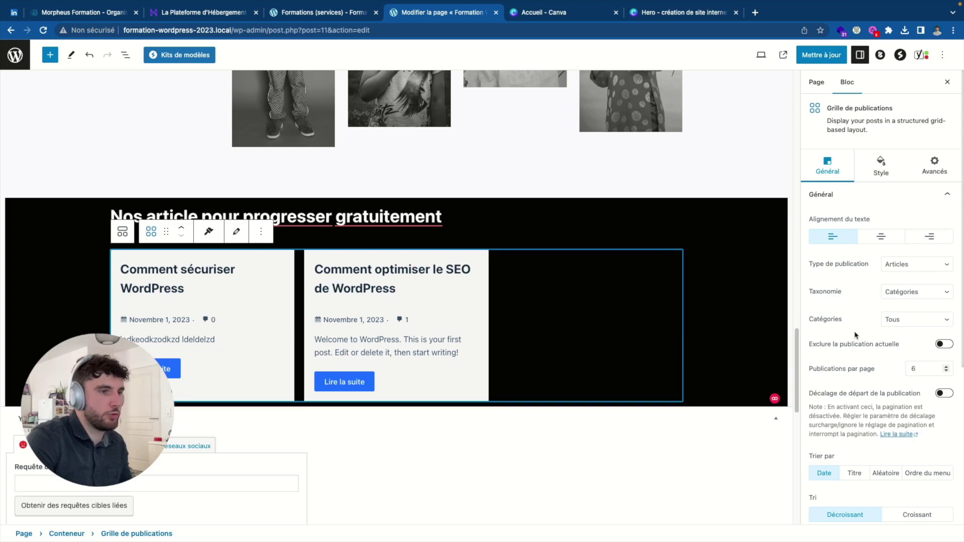
scroll(893, 303, "down", 4)
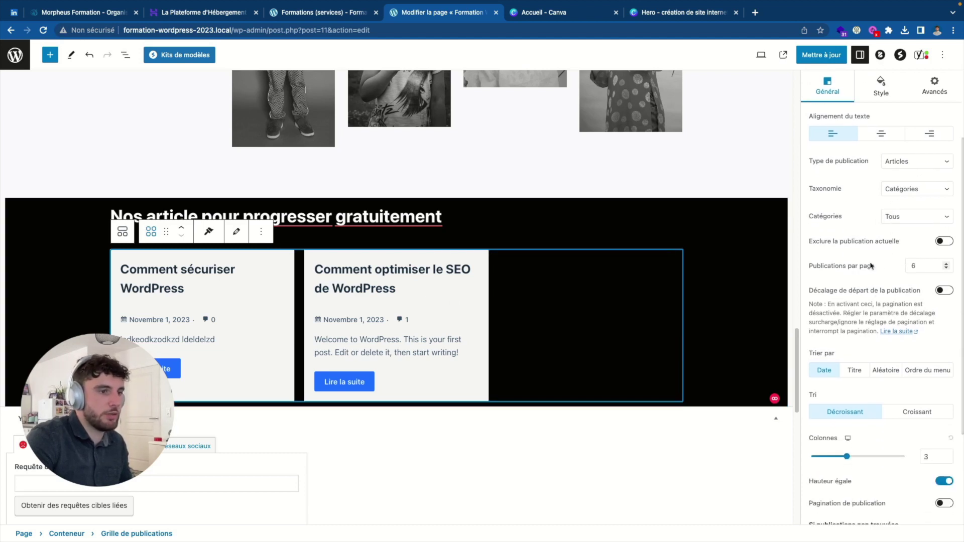
Import the light four-column statistics pattern (350+, 435, 1250+, 985) from the Spectra template kits below the articles section.
left_click(470, 212)
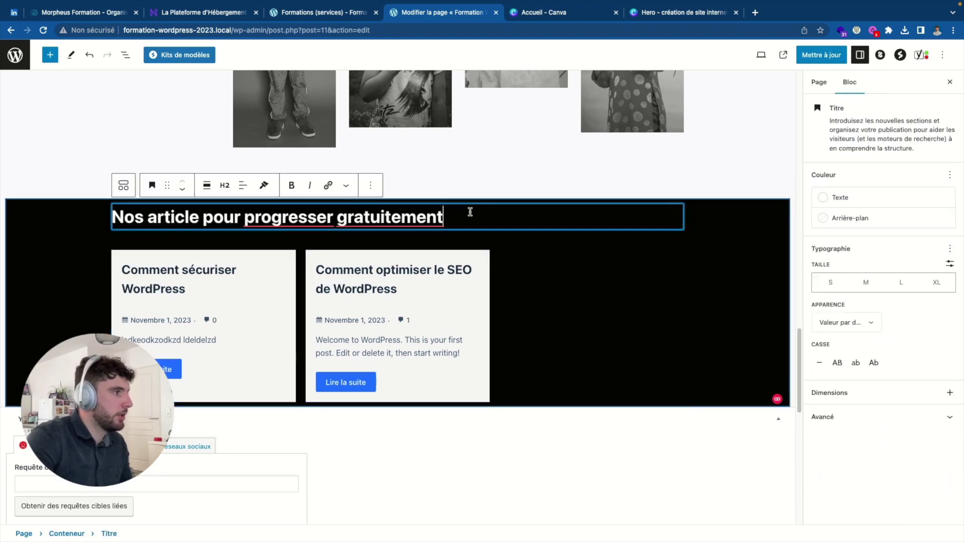
scroll(467, 228, "up", 5)
scroll(468, 230, "down", 5)
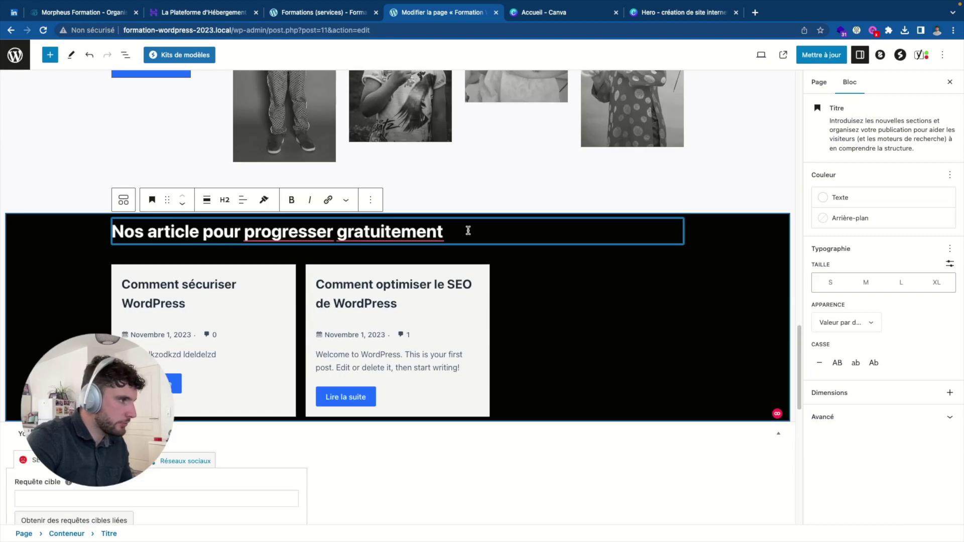
left_click(151, 54)
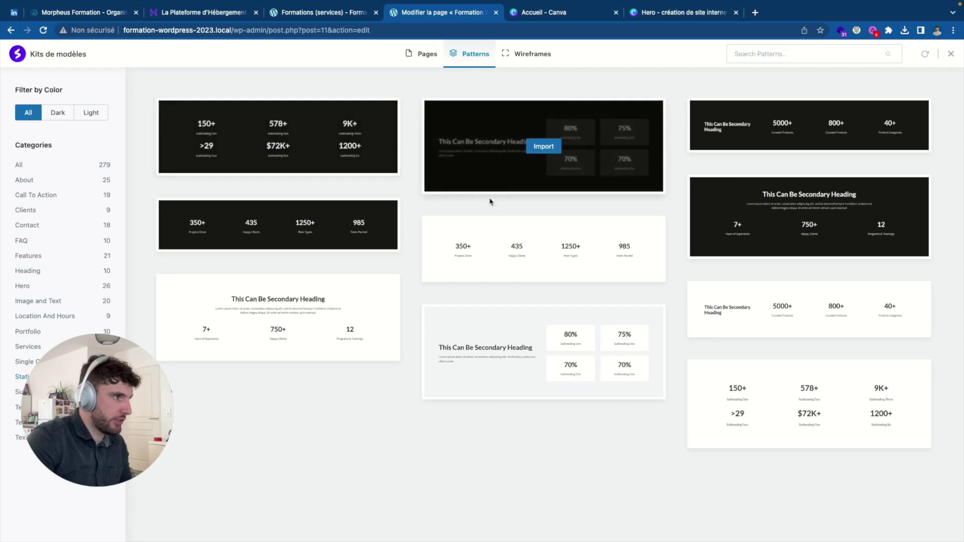
left_click(550, 251)
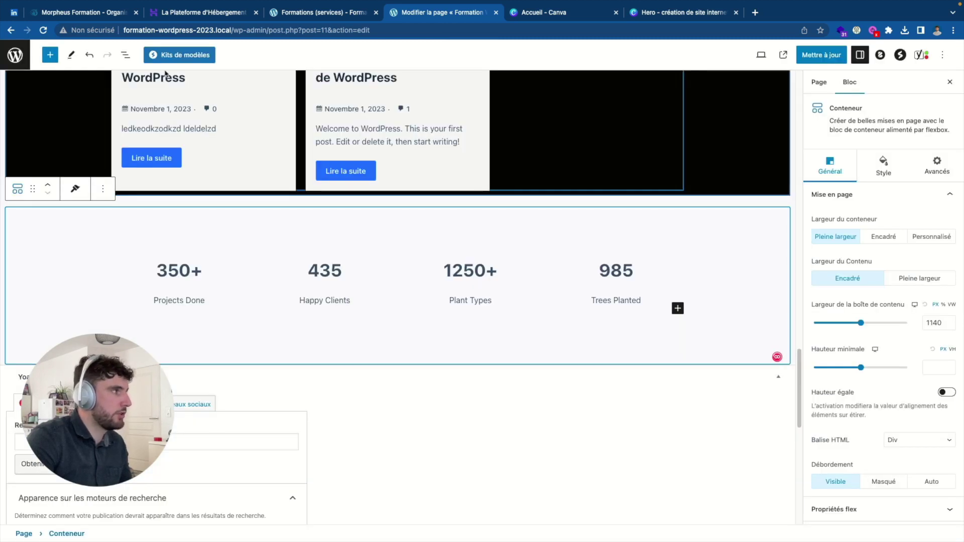
Import the dark "About Me" pattern with the woman-and-laptop photo from the About category below the statistics section, and save the page.
left_click(50, 55)
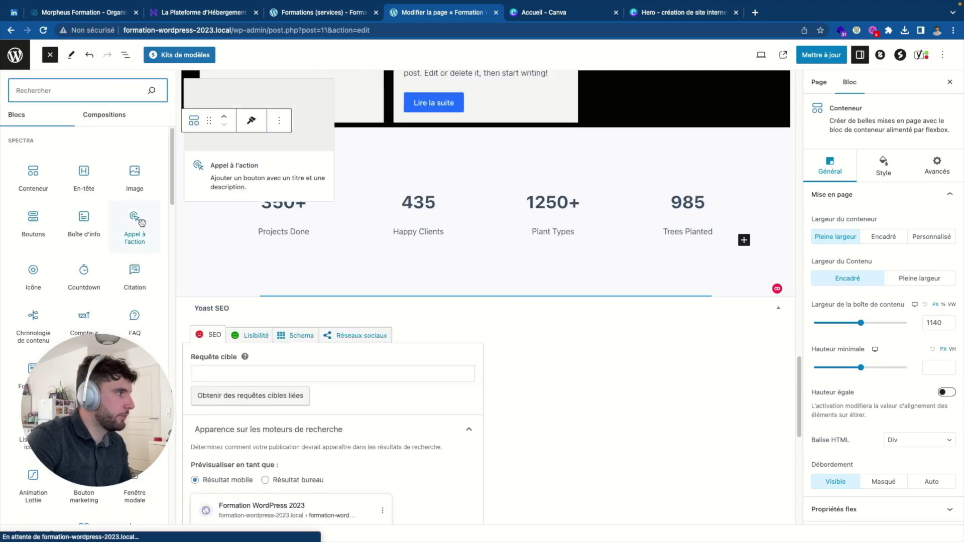
left_click(179, 55)
left_click(470, 54)
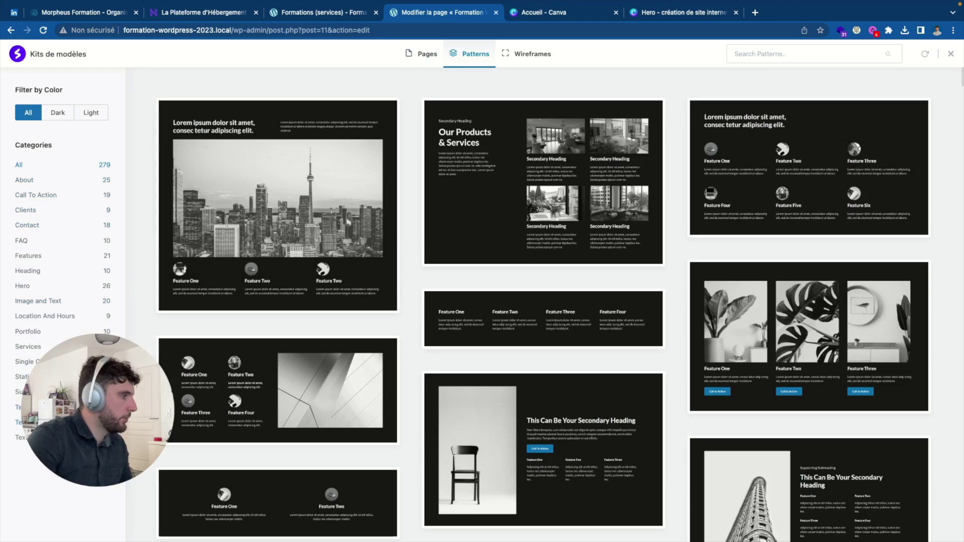
left_click(33, 407)
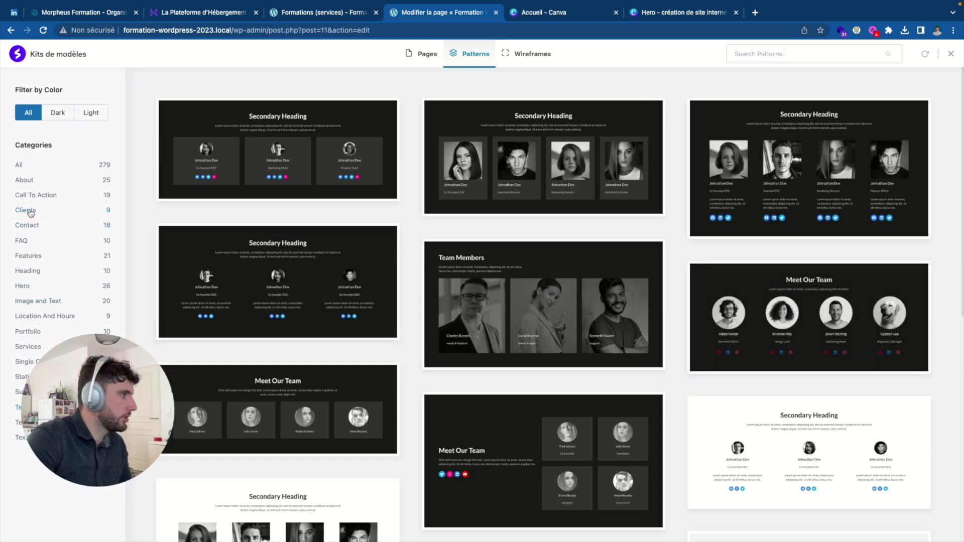
left_click(30, 181)
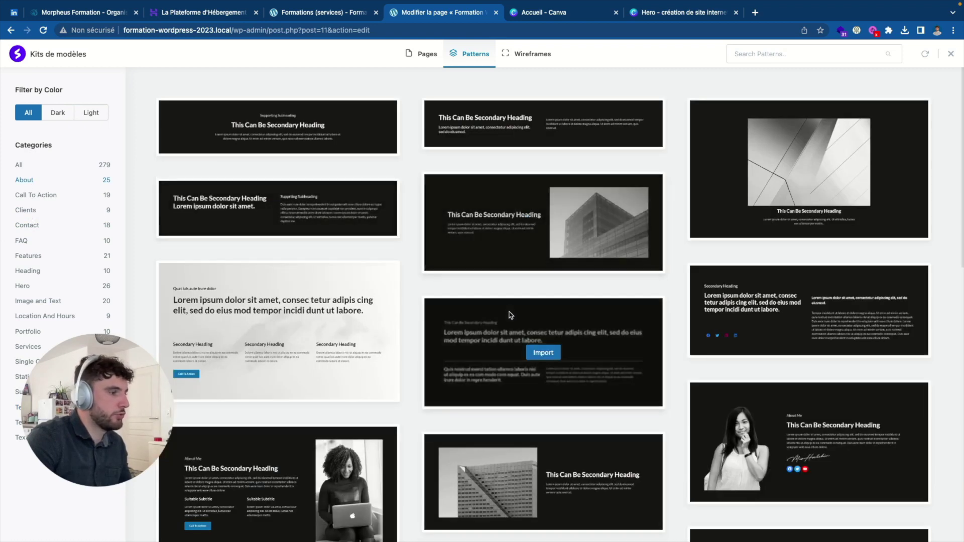
scroll(511, 319, "down", 2)
left_click(278, 386)
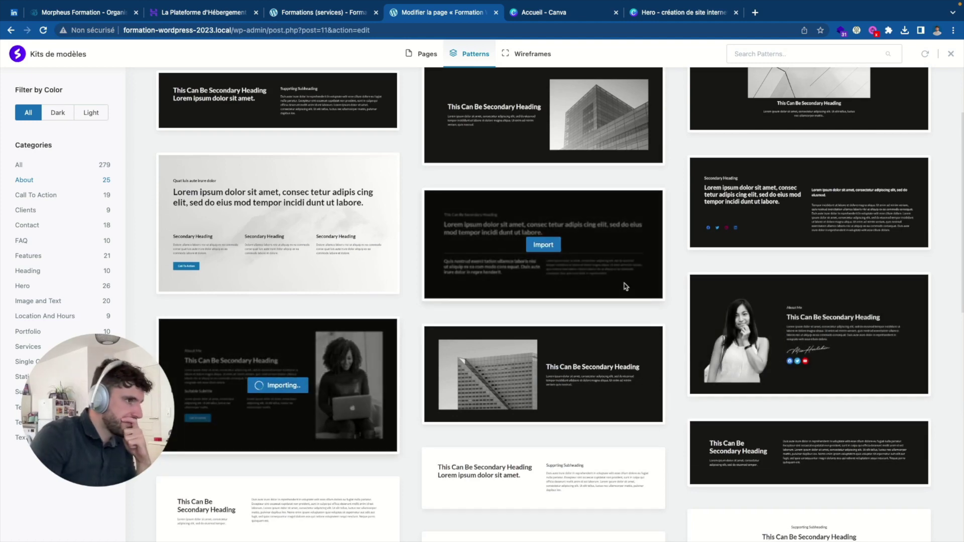
key("super+s")
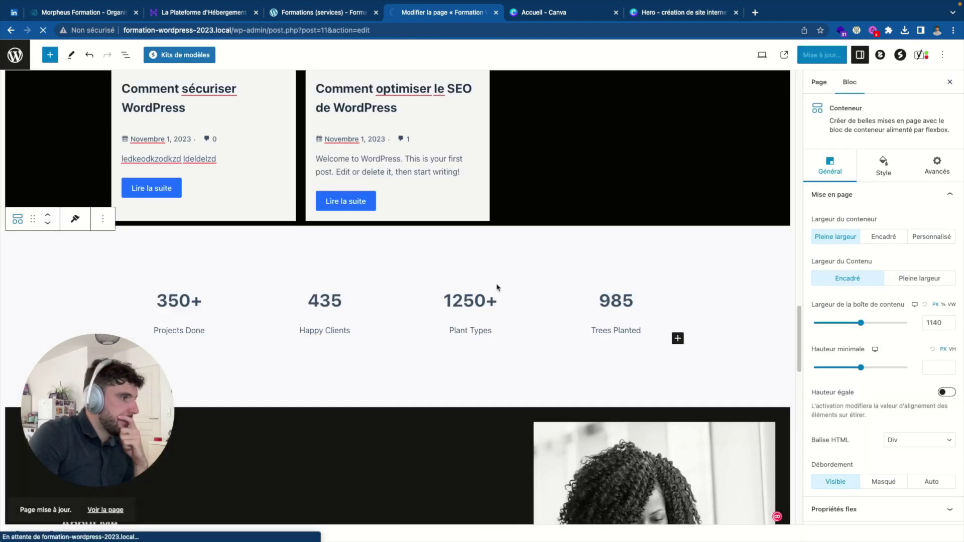
Import the light single-row "Our Amazing Clients:" logo pattern from the Clients category below the "About Me" section.
scroll(726, 304, "down", 3)
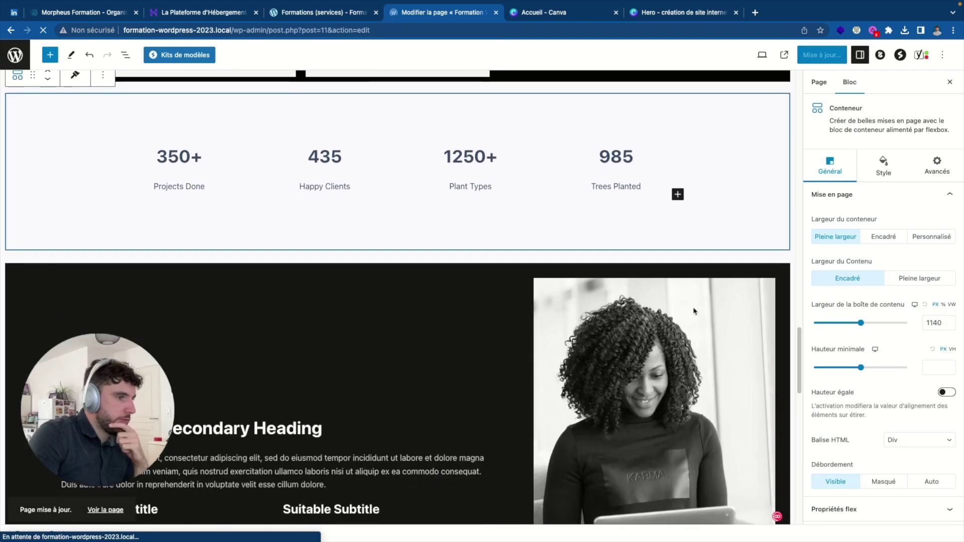
scroll(555, 275, "up", 6)
scroll(555, 275, "down", 8)
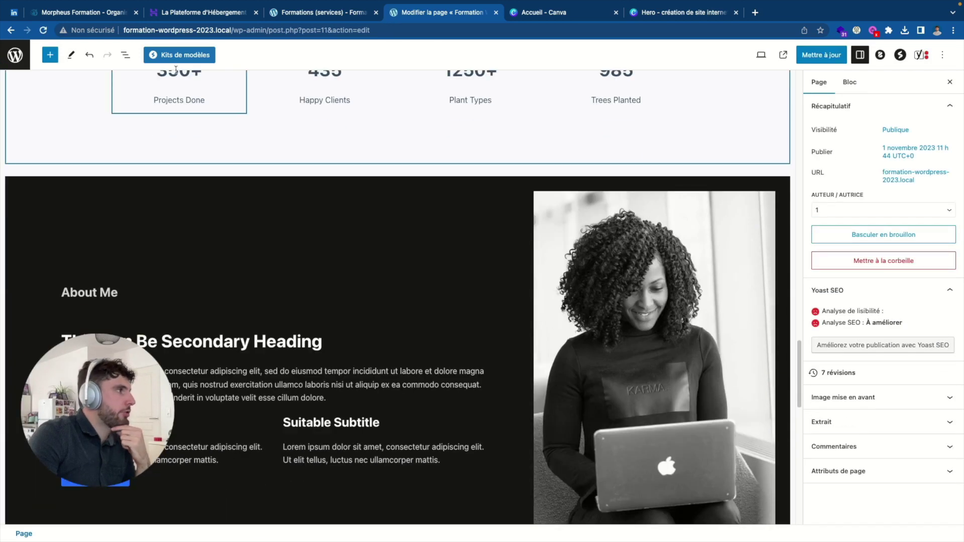
left_click(163, 59)
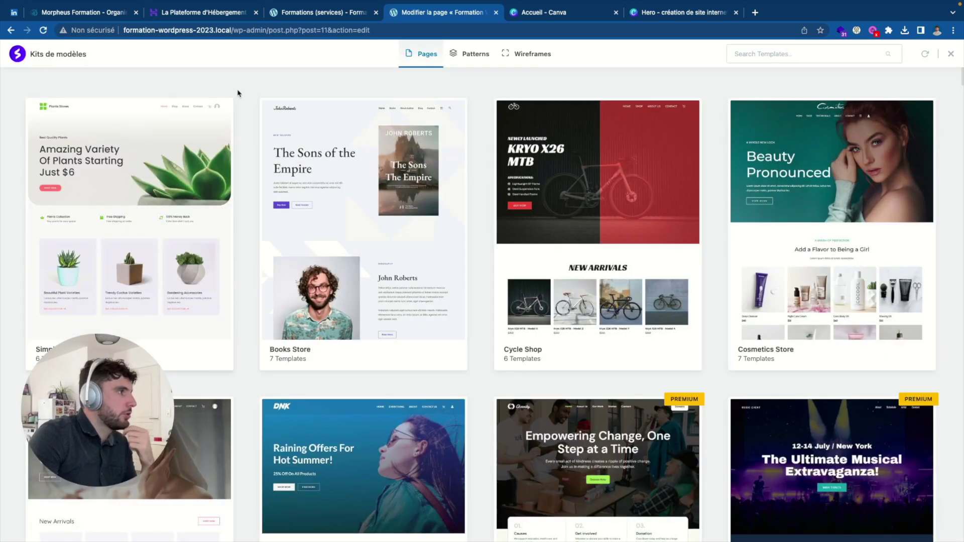
left_click(478, 56)
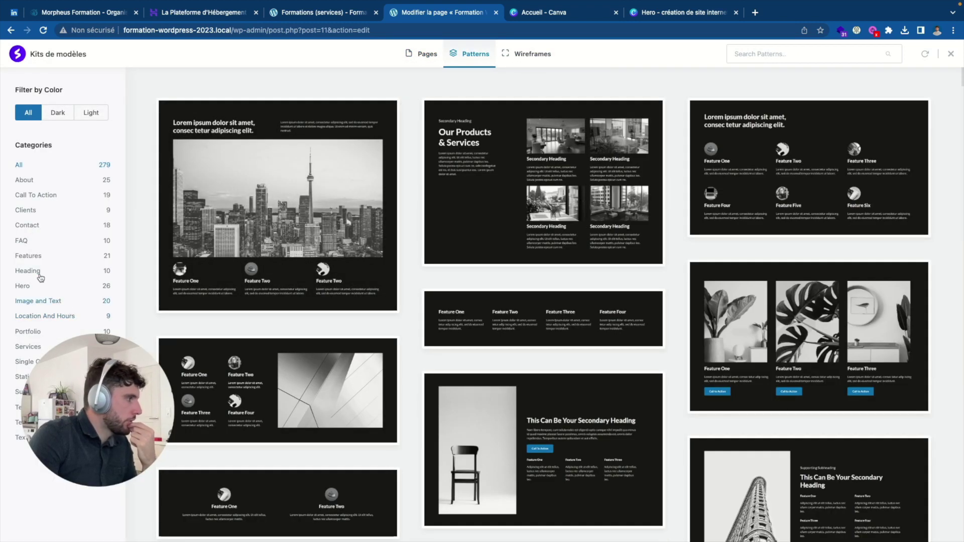
left_click(36, 211)
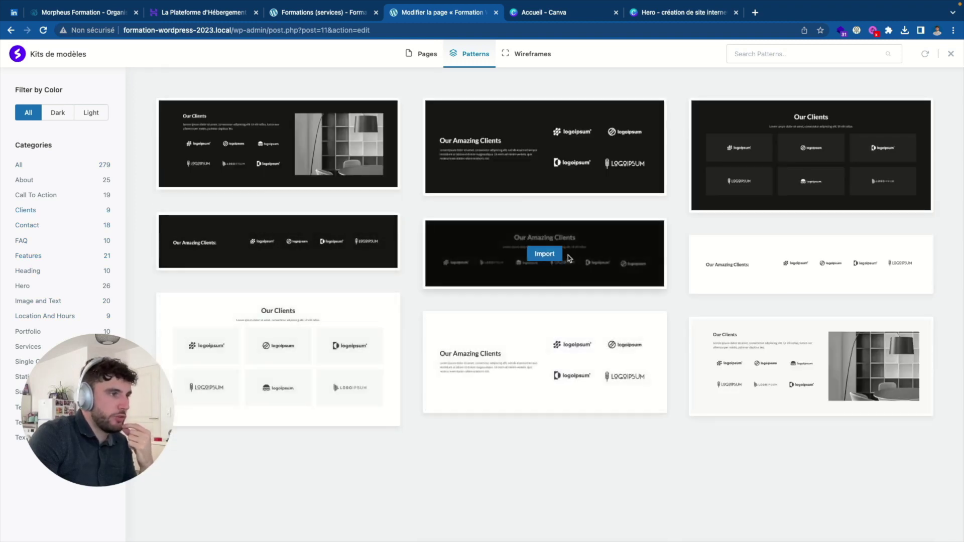
left_click(559, 258)
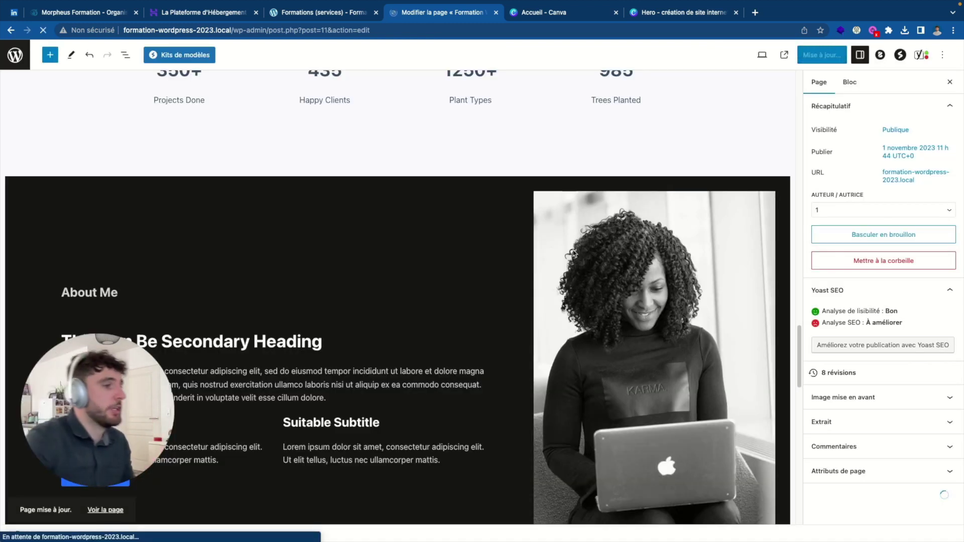
scroll(416, 197, "down", 20)
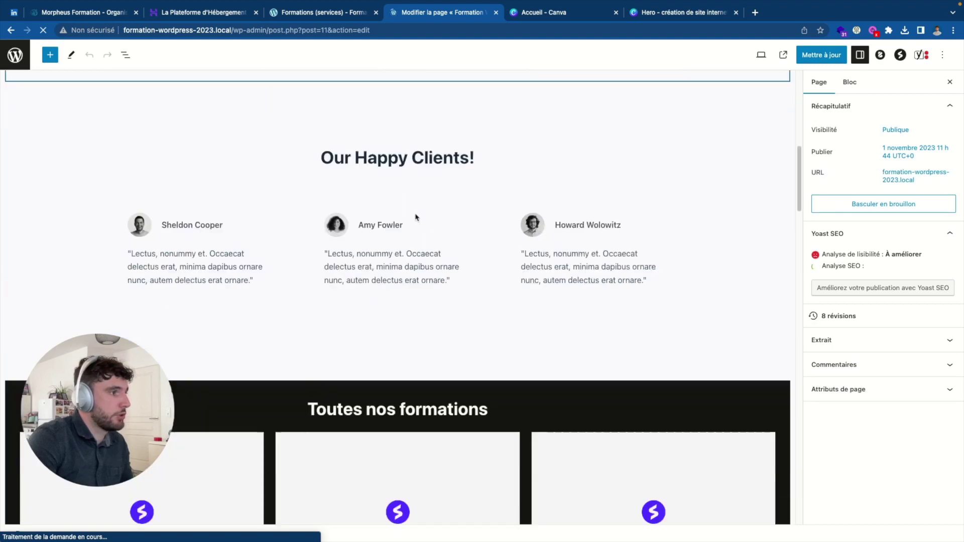
scroll(416, 216, "up", 15)
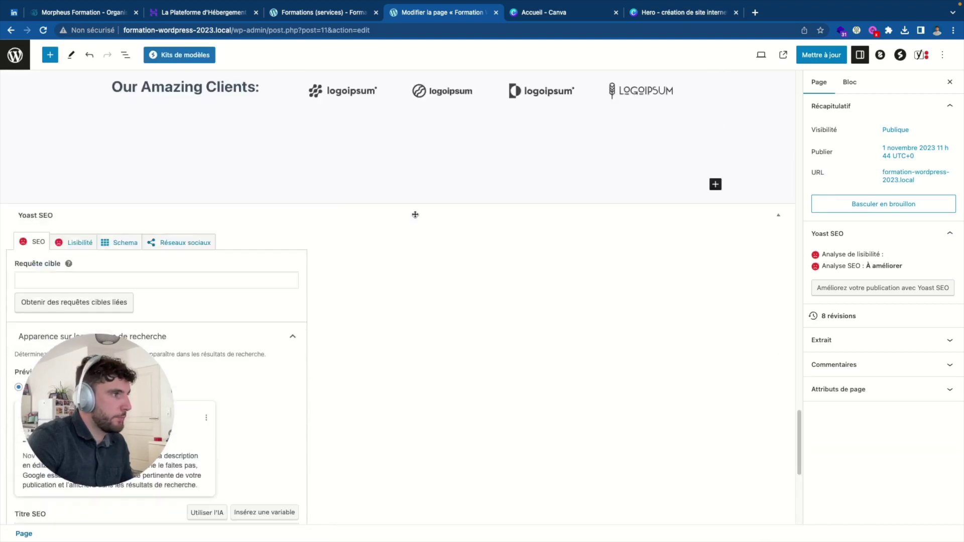
left_click(345, 299)
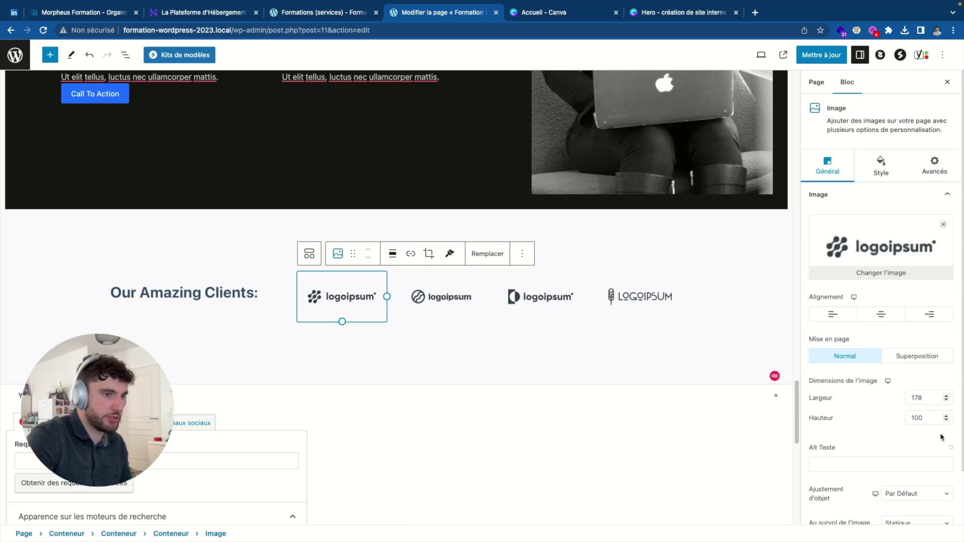
left_click(322, 378)
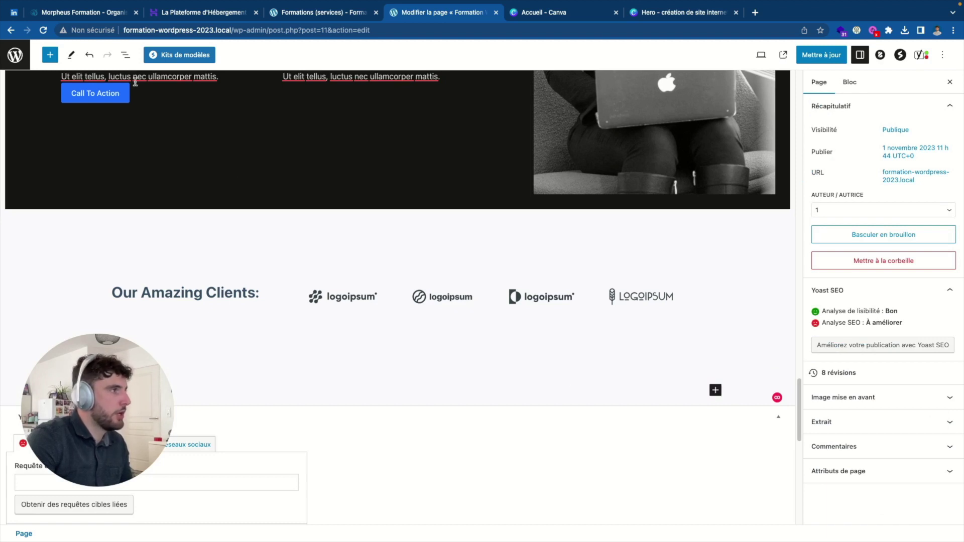
Import the dark Contact pattern with address, email and phone details beside a white form below the clients section.
left_click(179, 56)
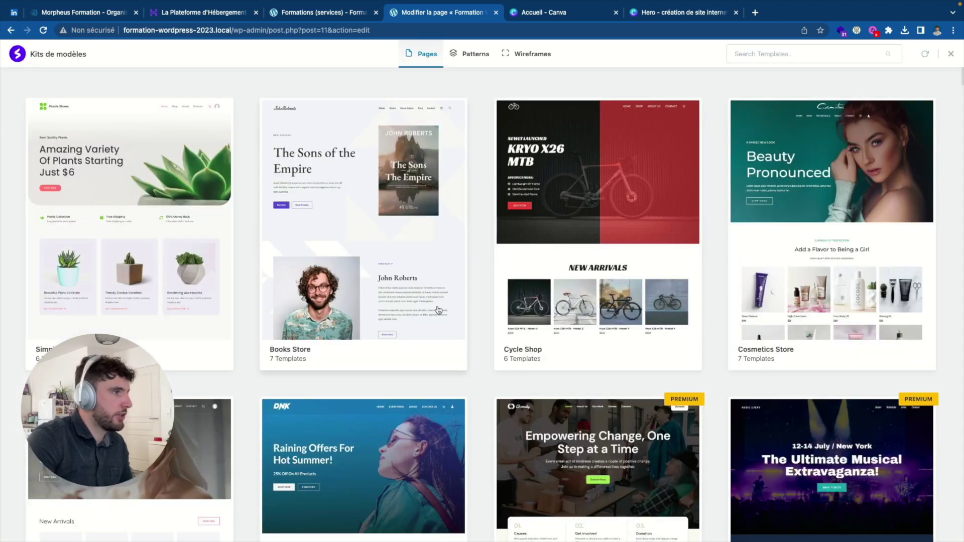
left_click(469, 54)
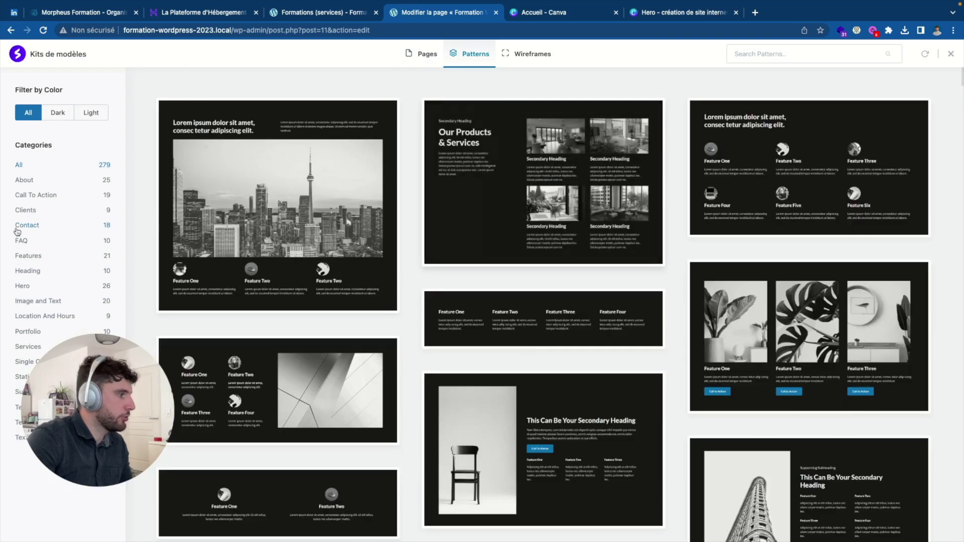
left_click(28, 225)
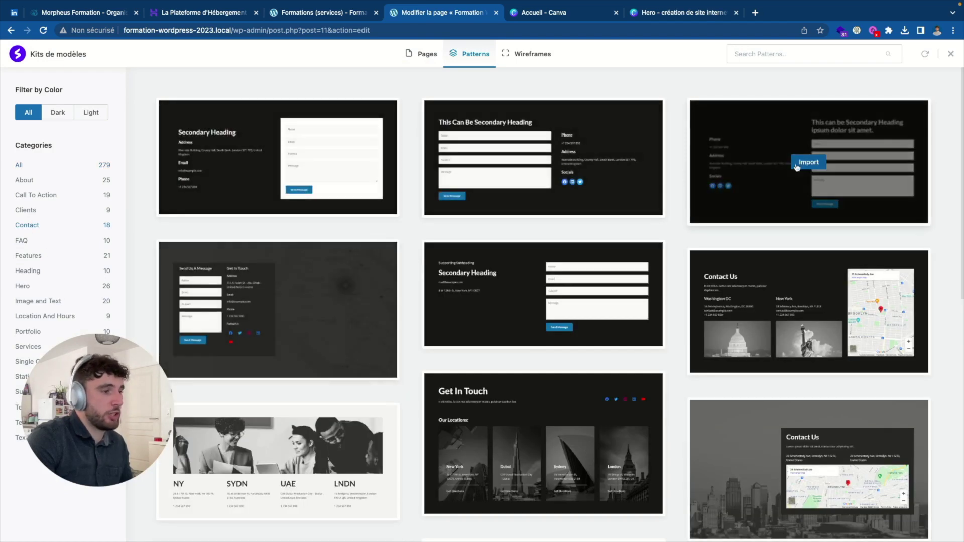
mouse_move(277, 160)
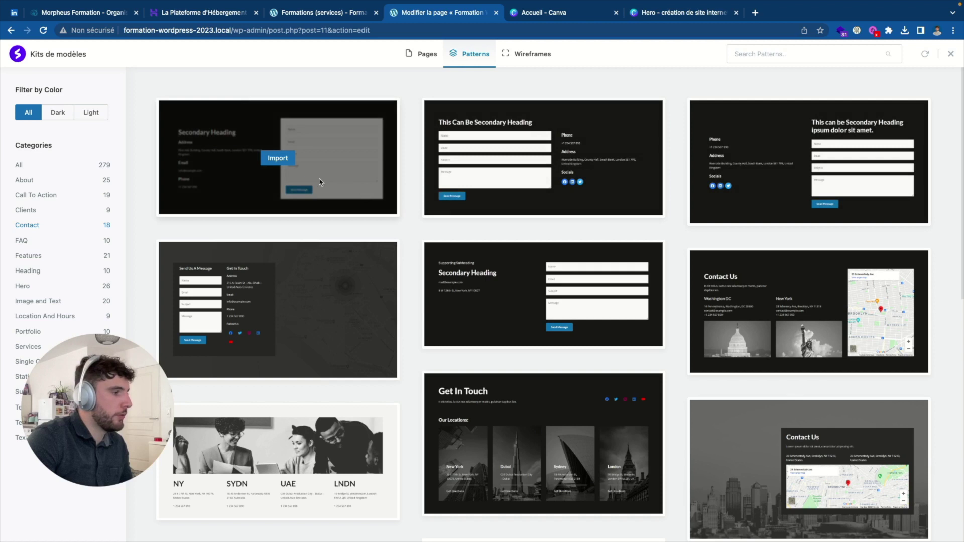
left_click(277, 158)
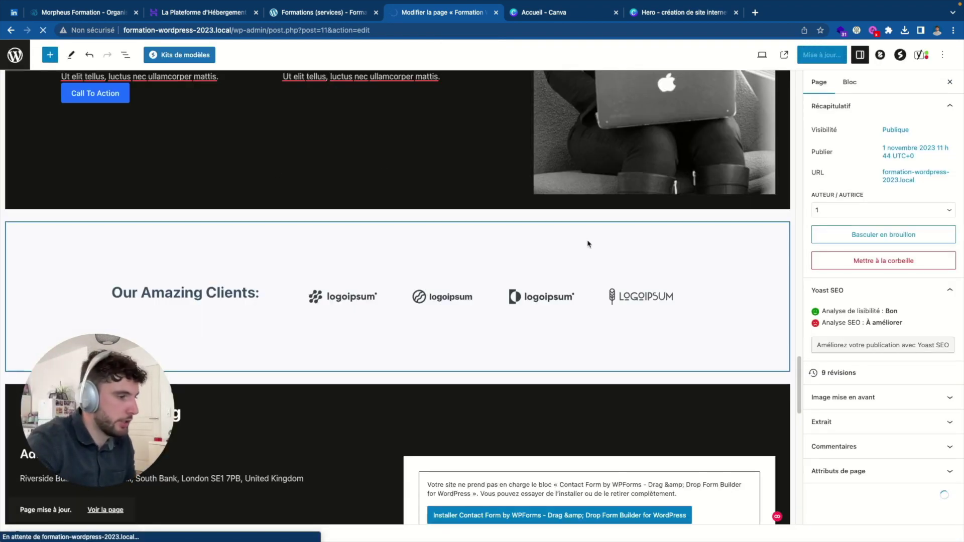
Review the imported sections down to the contact form in the editor and save the page.
scroll(586, 290, "down", 4)
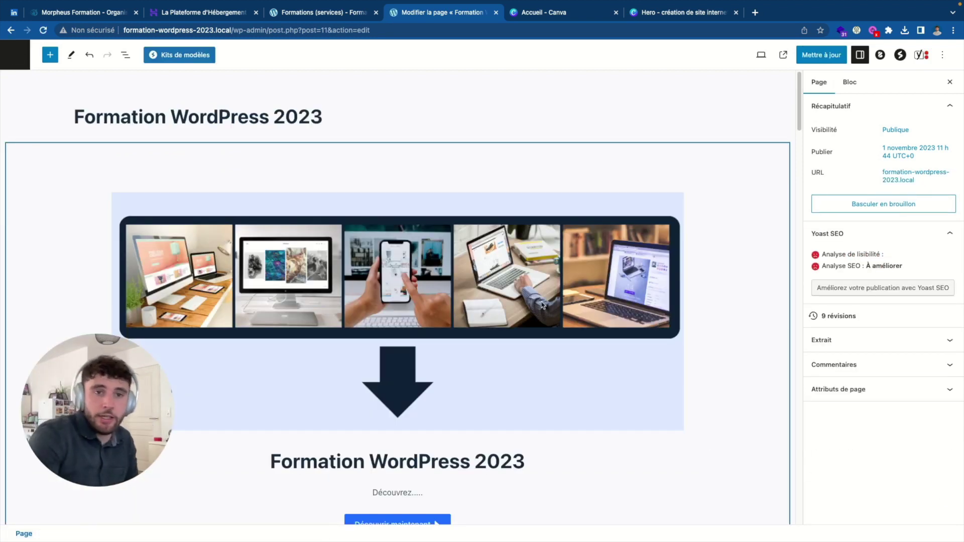
scroll(541, 305, "down", 20)
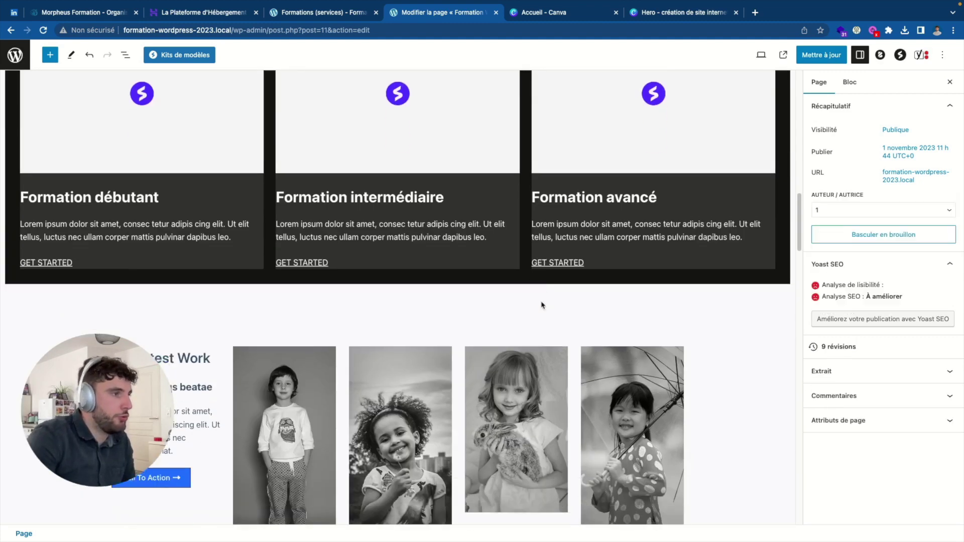
scroll(541, 305, "down", 15)
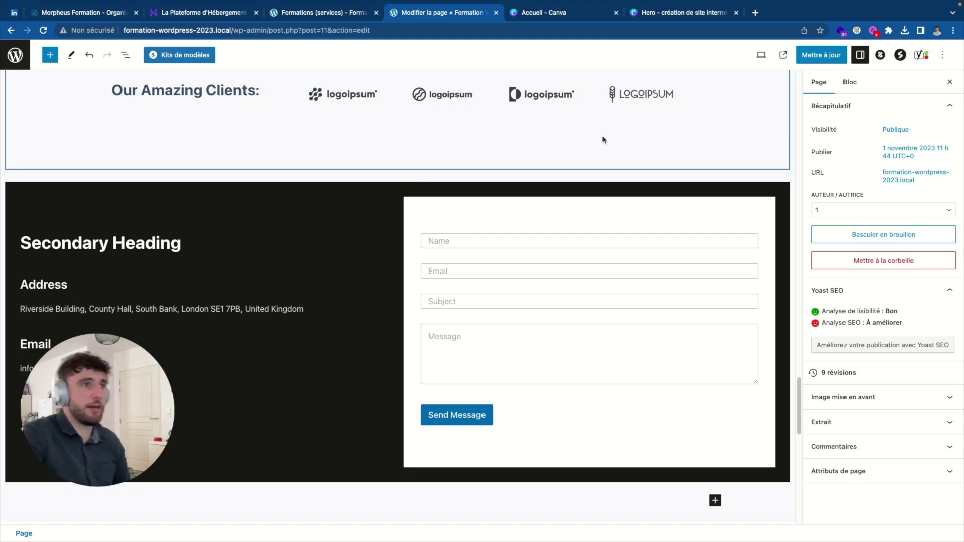
key("super+s")
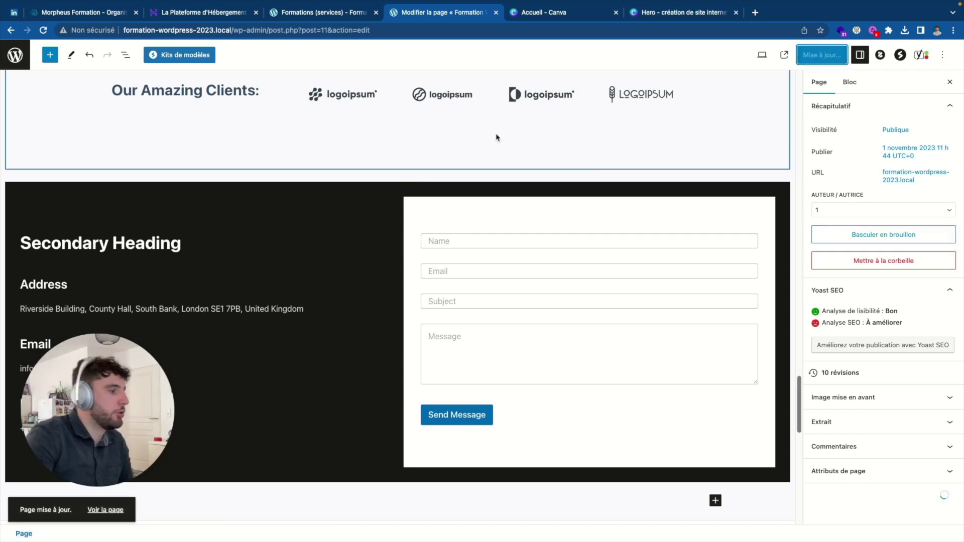
View the published home page and examine its sections from the hero down to the "About Me" area and below.
scroll(495, 133, "up", 20)
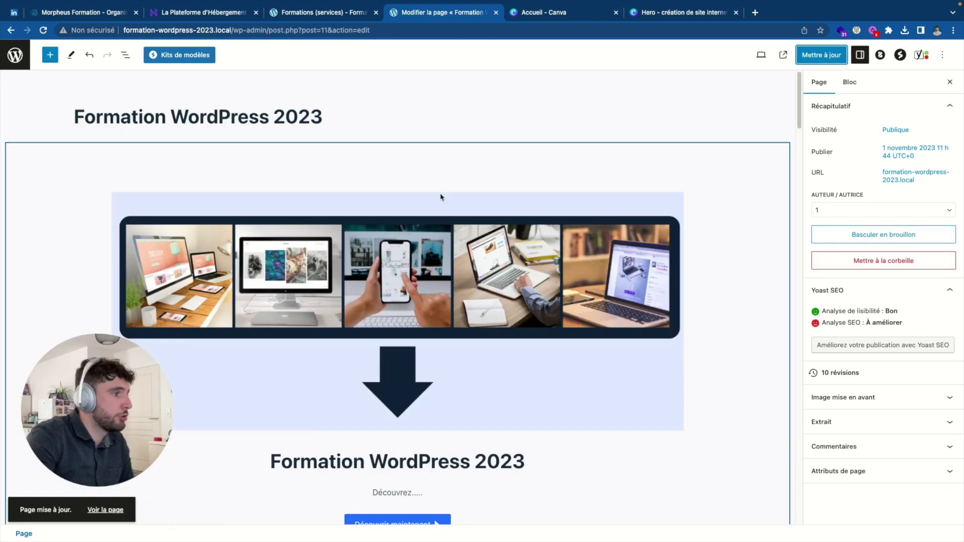
left_click(100, 510)
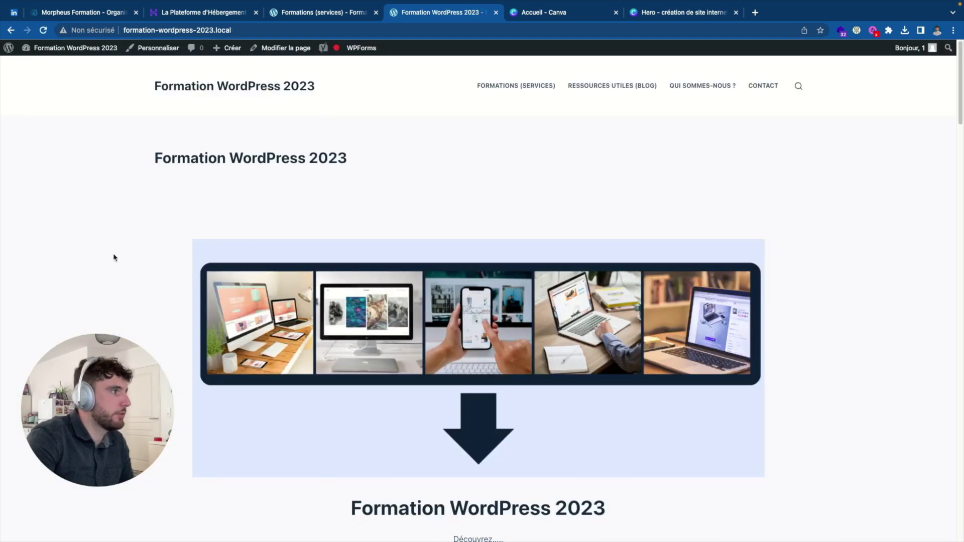
scroll(513, 132, "down", 20)
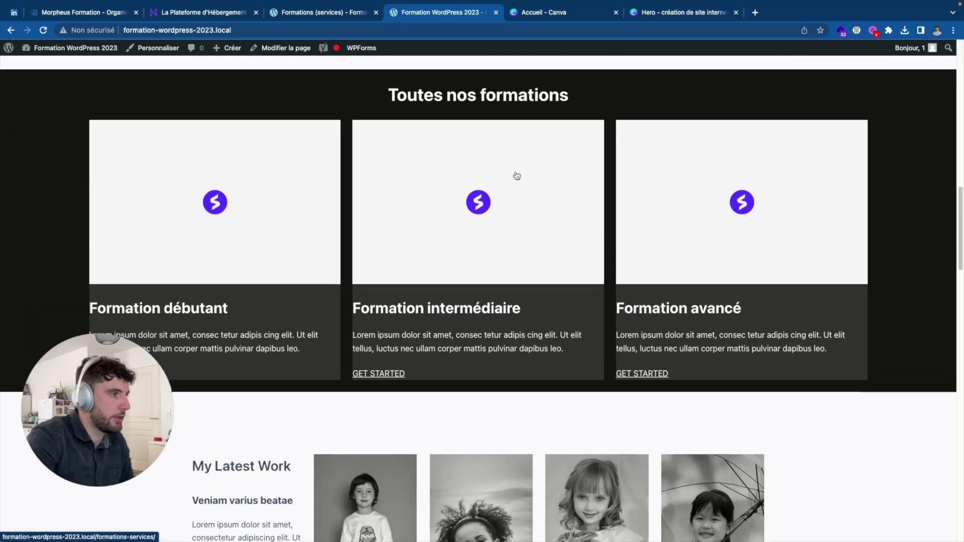
scroll(517, 175, "down", 8)
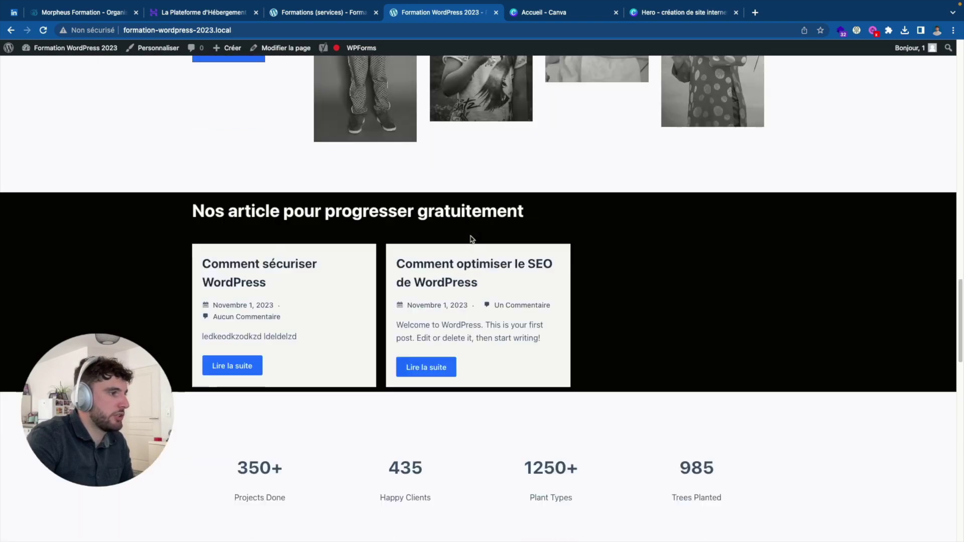
scroll(471, 239, "down", 10)
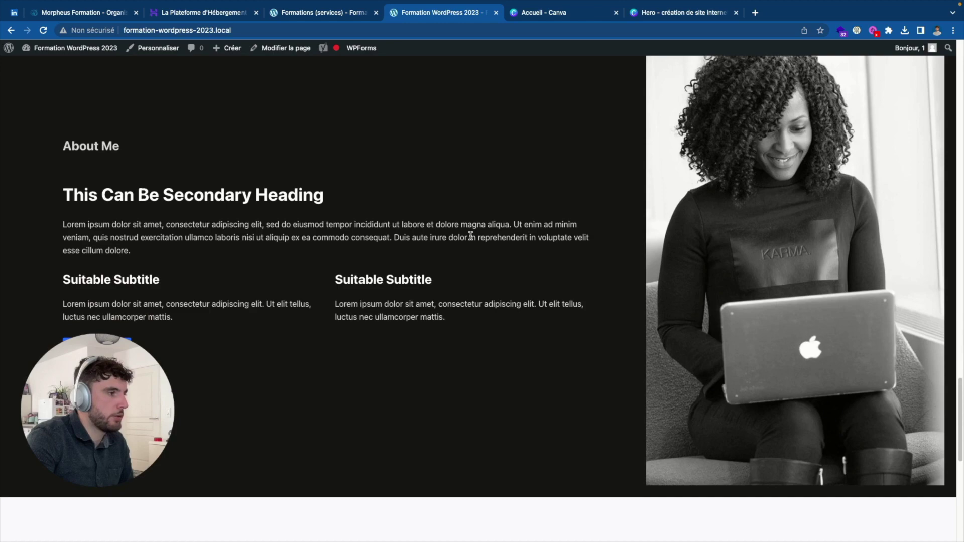
scroll(471, 236, "down", 10)
scroll(472, 239, "up", 20)
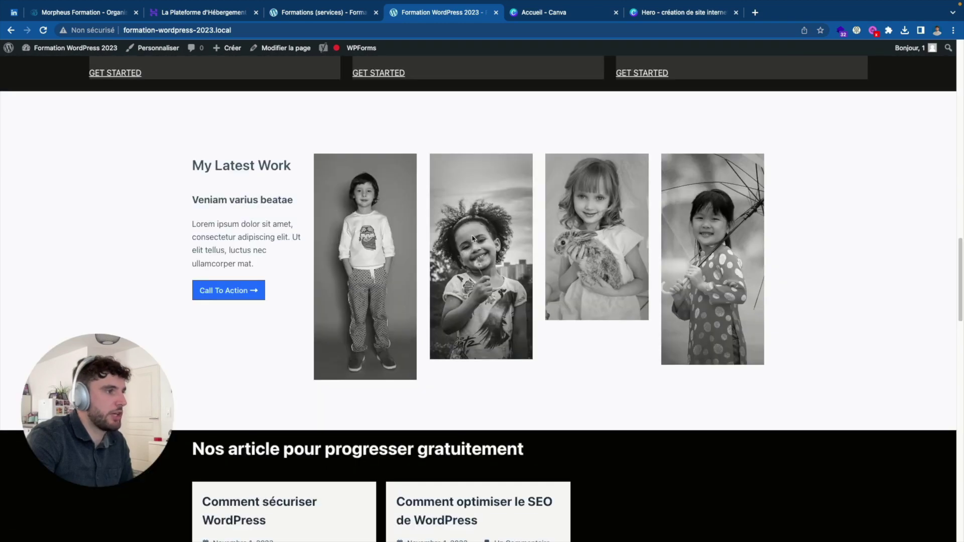
scroll(473, 239, "up", 20)
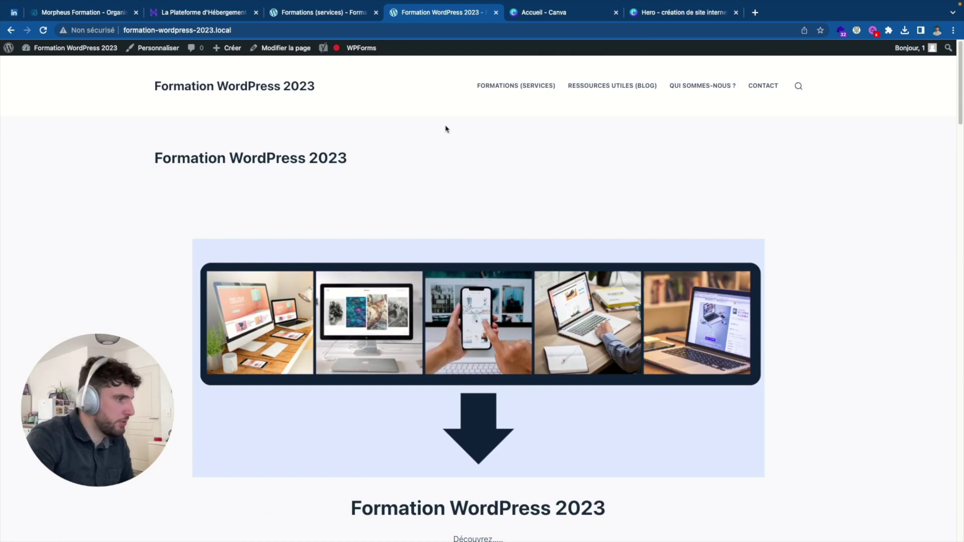
scroll(447, 136, "down", 13)
scroll(447, 136, "up", 15)
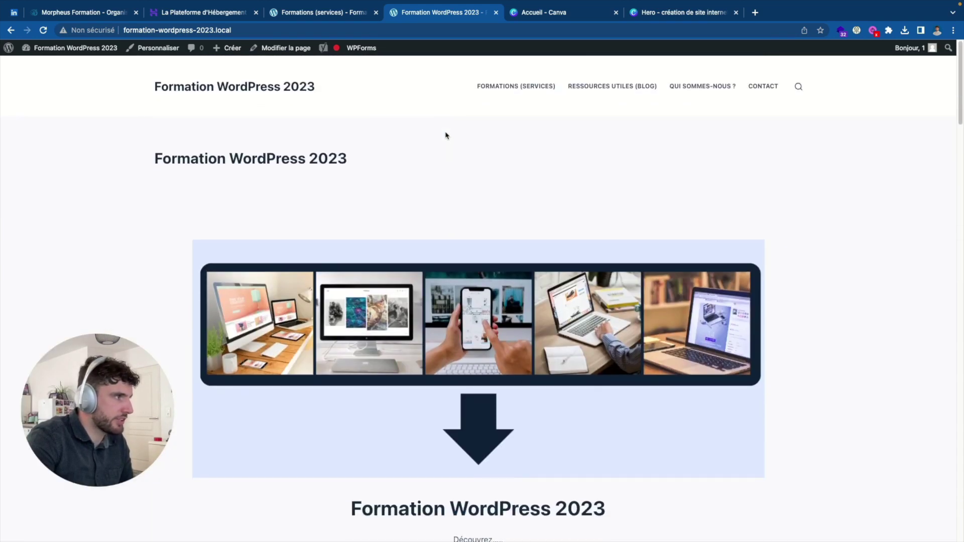
Reopen the home page in the block editor and open its Blocksy page settings.
left_click(275, 50)
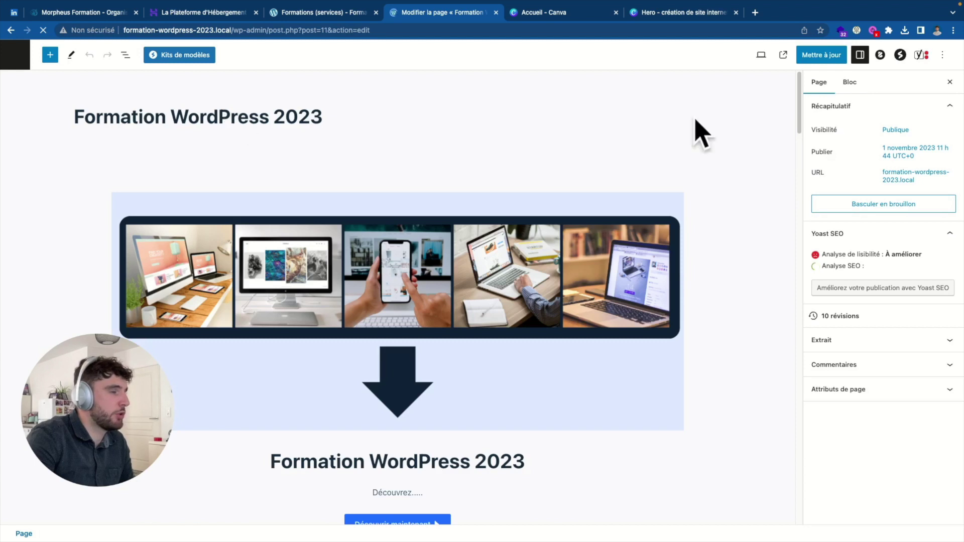
left_click(942, 57)
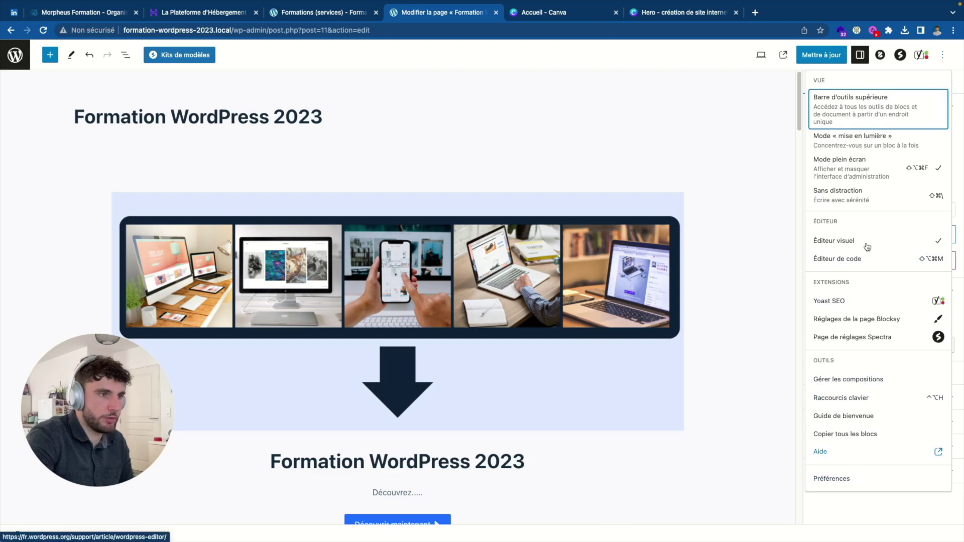
left_click(880, 56)
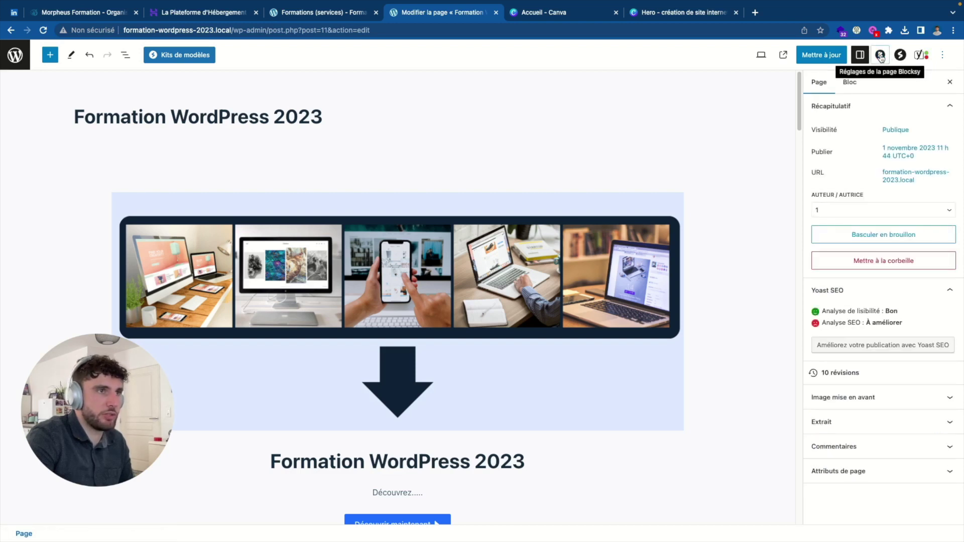
Disable the page title in the Blocksy page settings, update the page and check it on the live site.
left_click(881, 114)
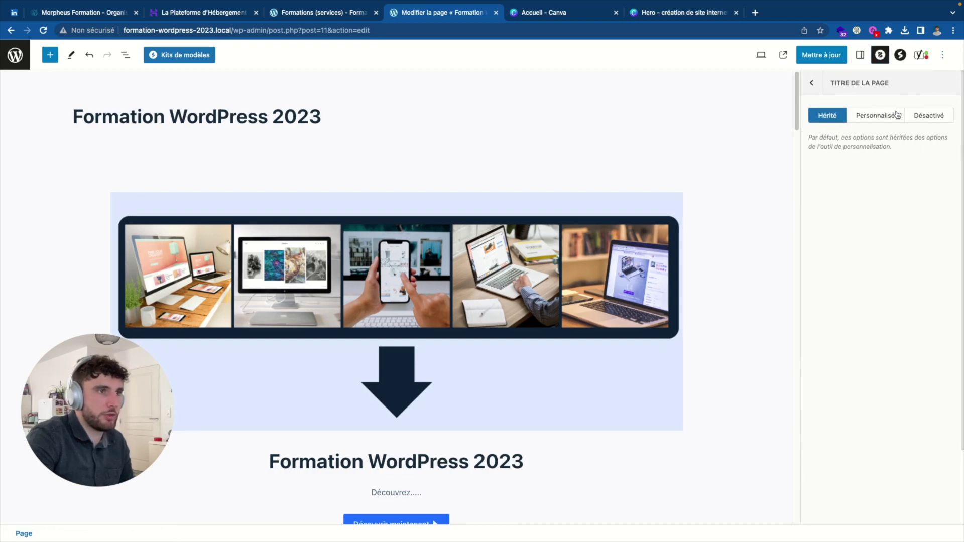
left_click(926, 116)
left_click(819, 54)
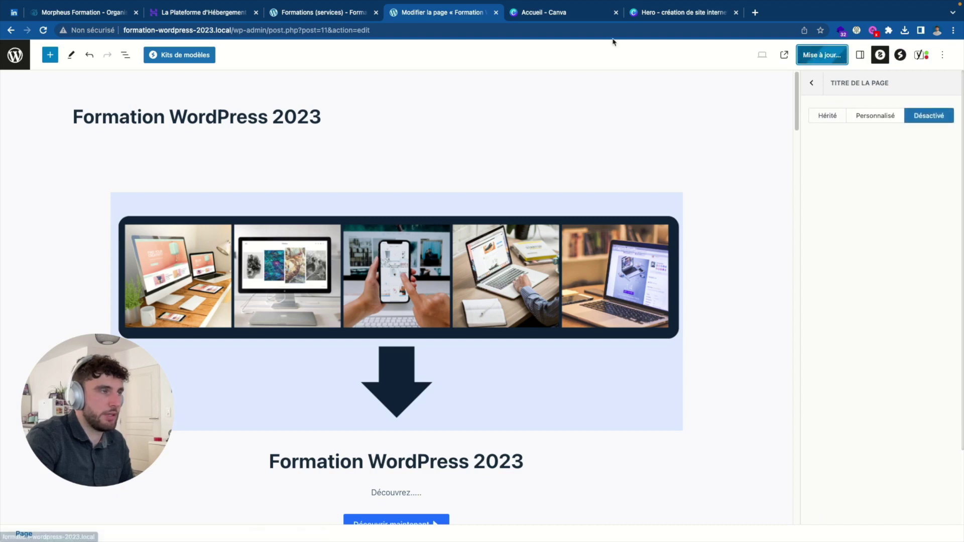
left_click(113, 510)
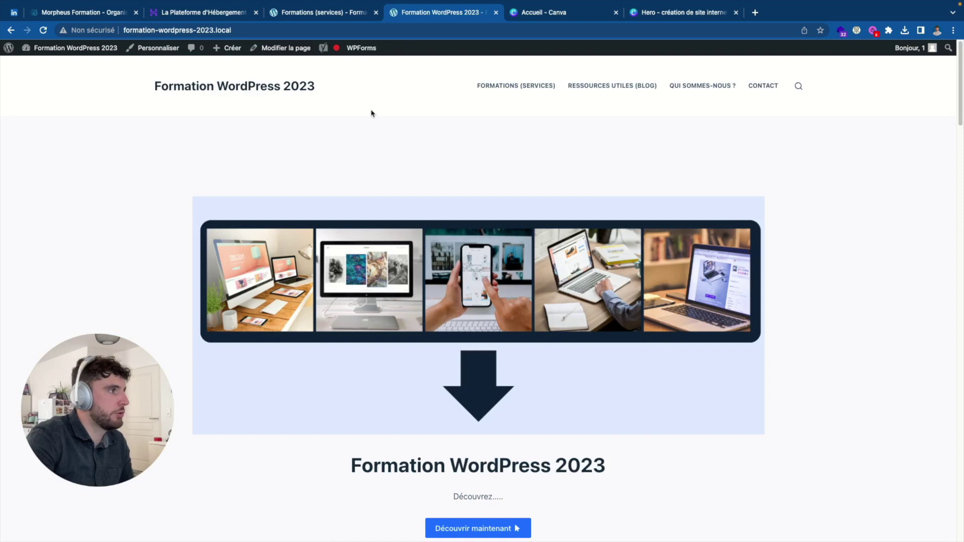
scroll(457, 184, "down", 1)
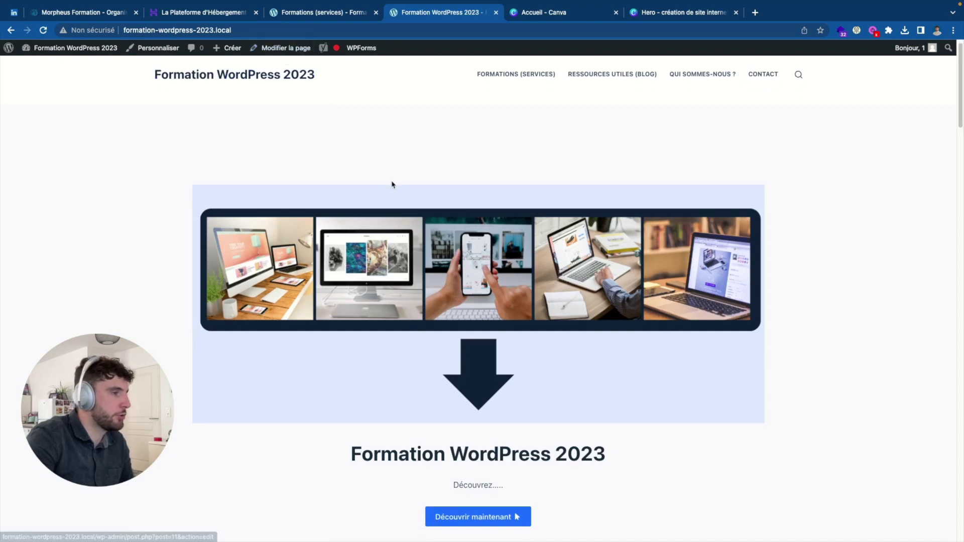
scroll(459, 178, "down", 15)
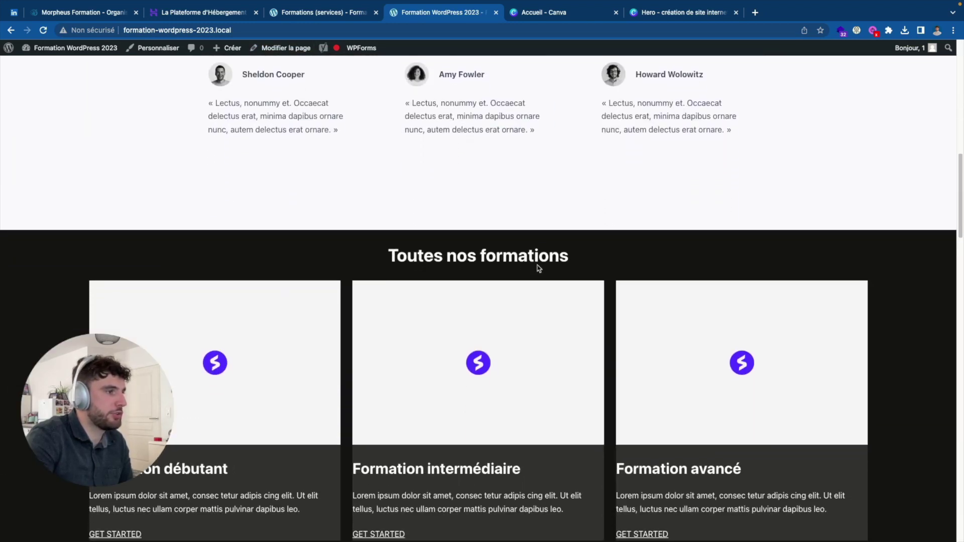
scroll(443, 254, "up", 16)
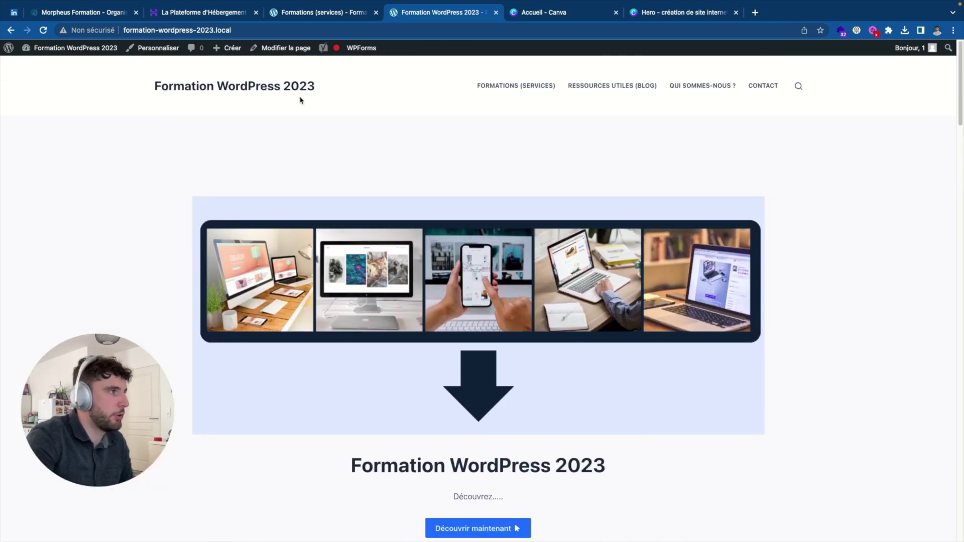
Reopen the home page for editing and give the hero container a solid black 000000 background.
left_click(268, 52)
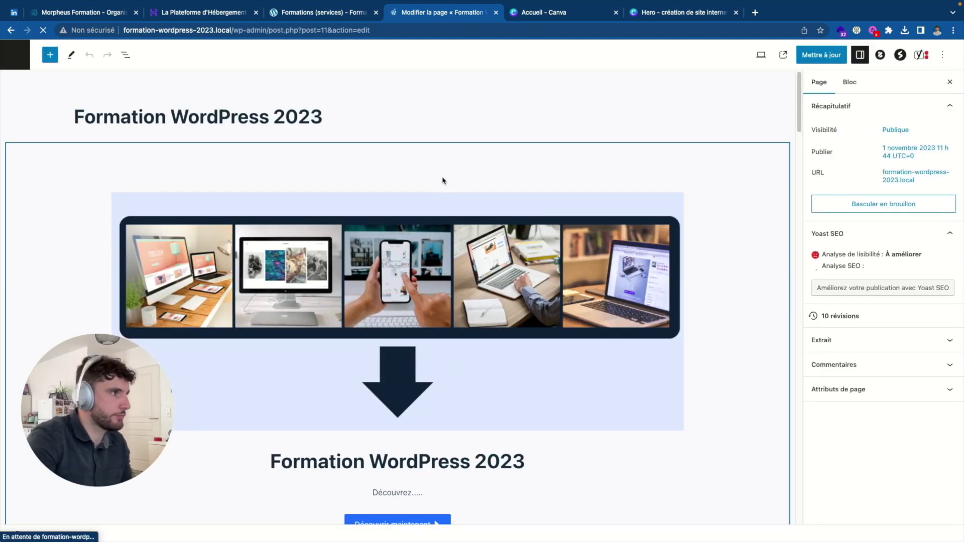
left_click(499, 176)
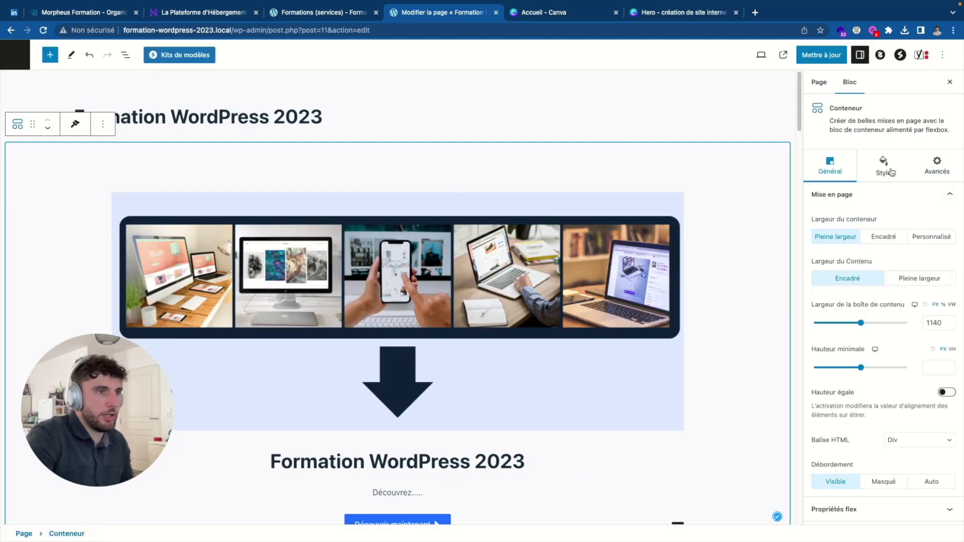
left_click(890, 170)
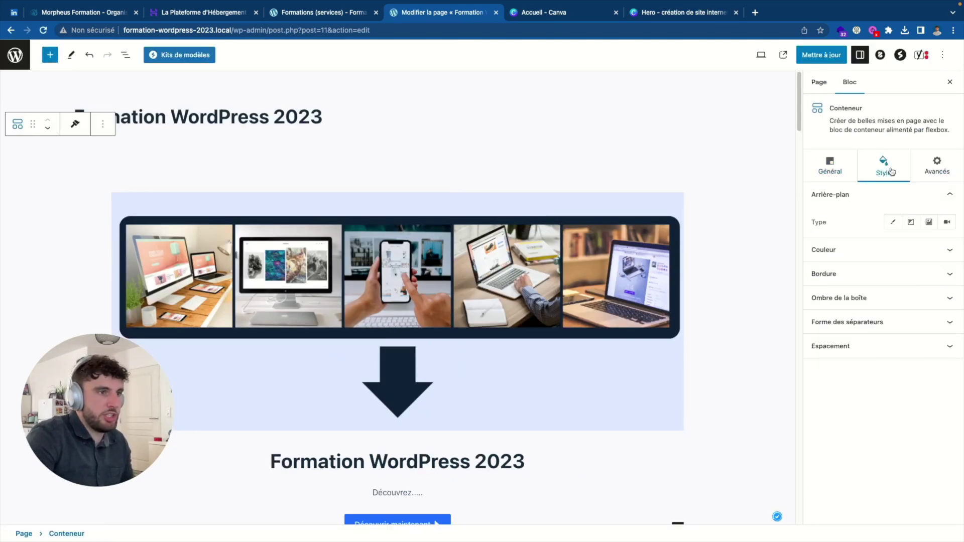
left_click(867, 249)
left_click(845, 177)
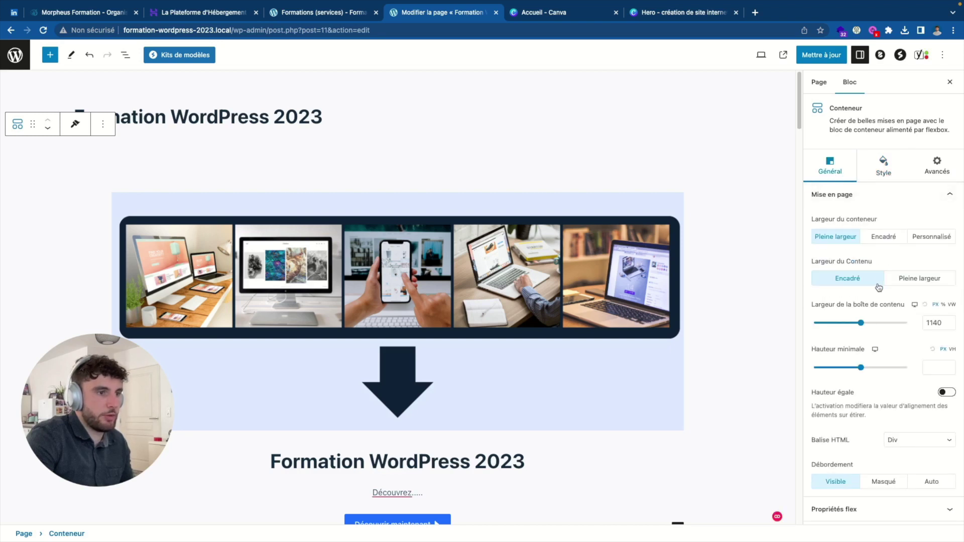
left_click(889, 167)
left_click(872, 196)
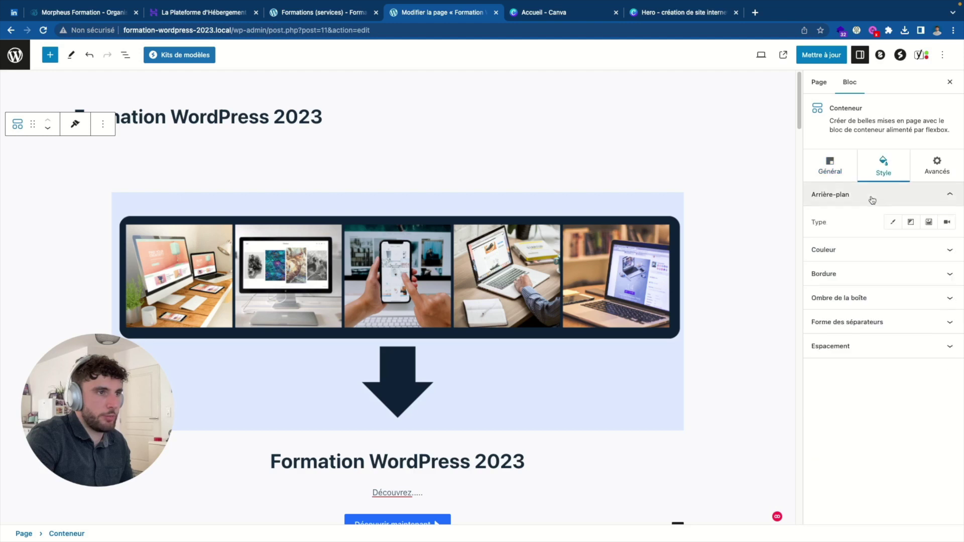
left_click(892, 223)
left_click(948, 249)
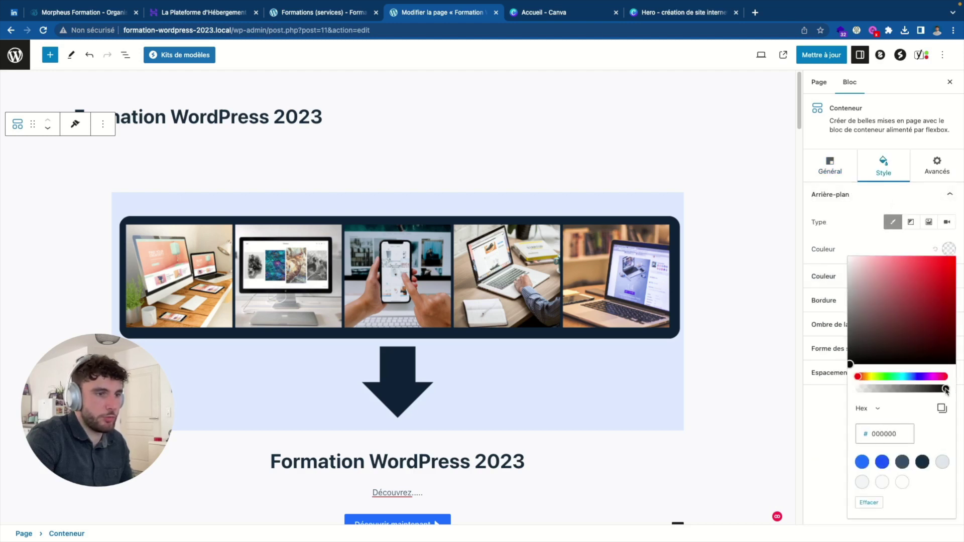
left_click(600, 163)
Set the title colour of the hero's "Formation WordPress 2023" info box to white FFFFFF.
scroll(633, 264, "down", 5)
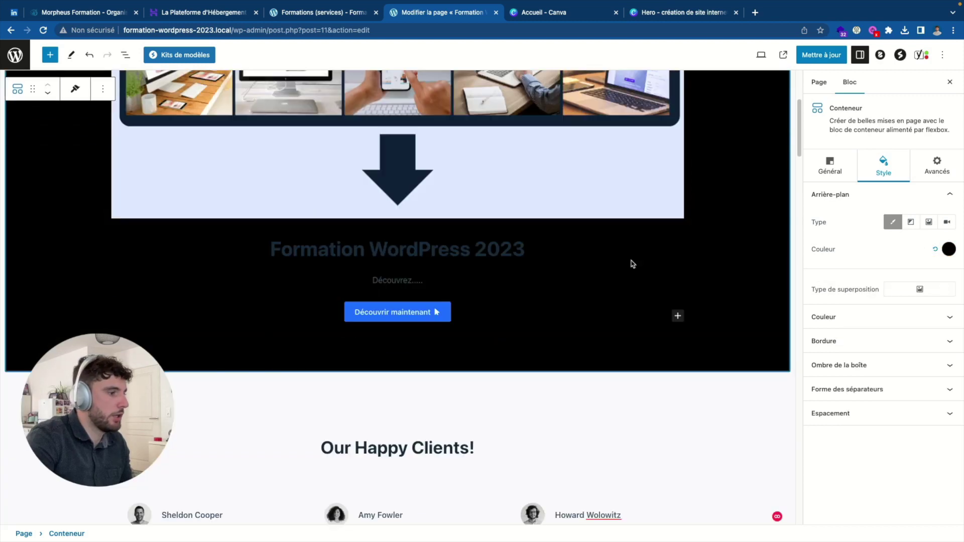
triple_click(397, 251)
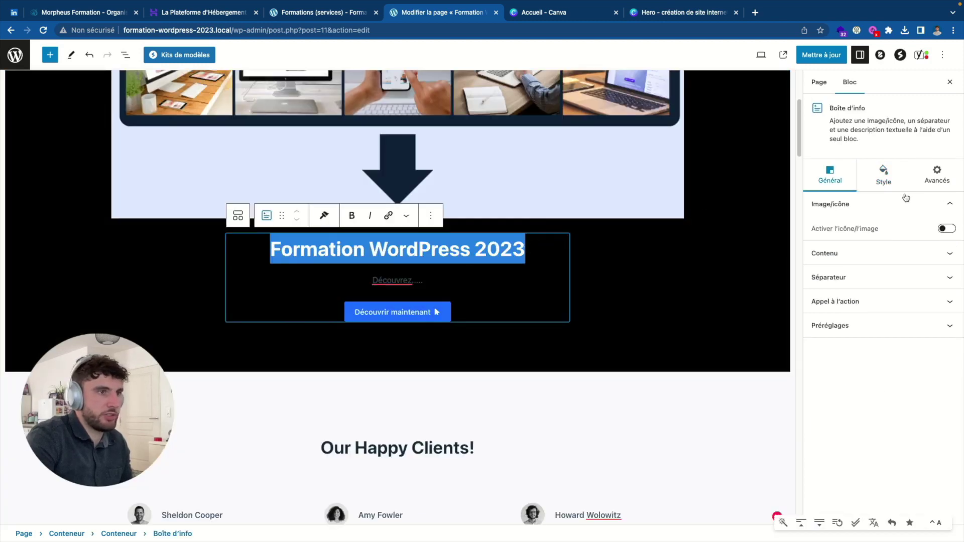
left_click(884, 175)
left_click(876, 206)
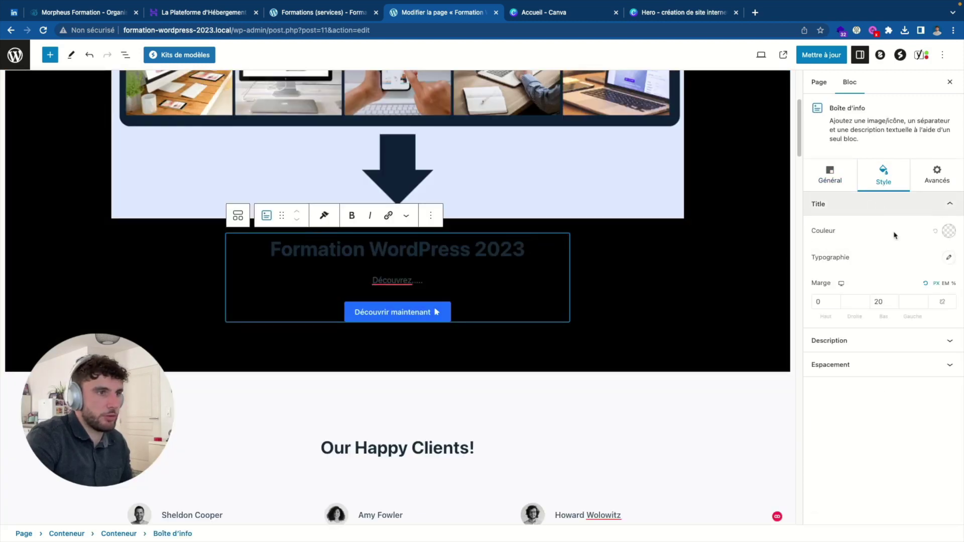
left_click(947, 232)
left_click(903, 463)
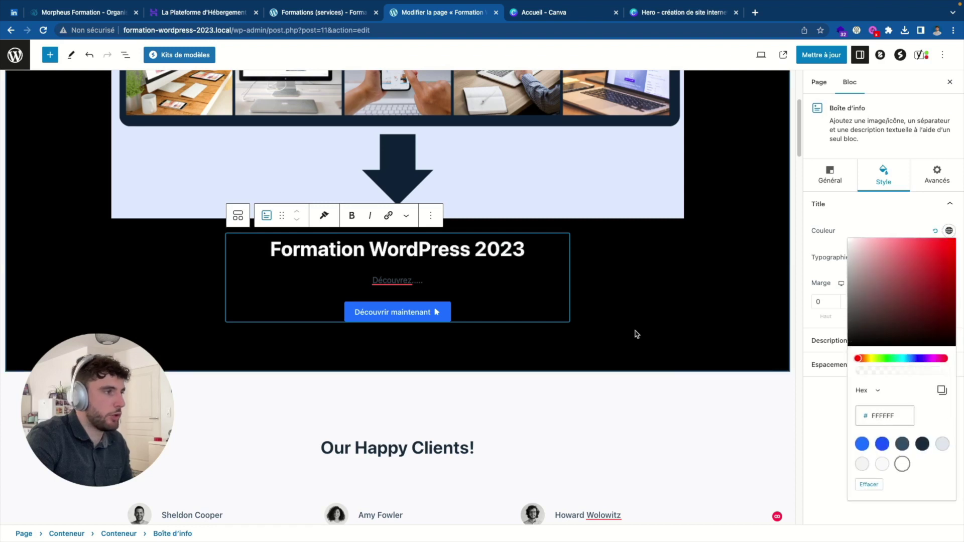
Change the hero info box's title colour to off-white FAFBFC and deselect the info box.
triple_click(383, 280)
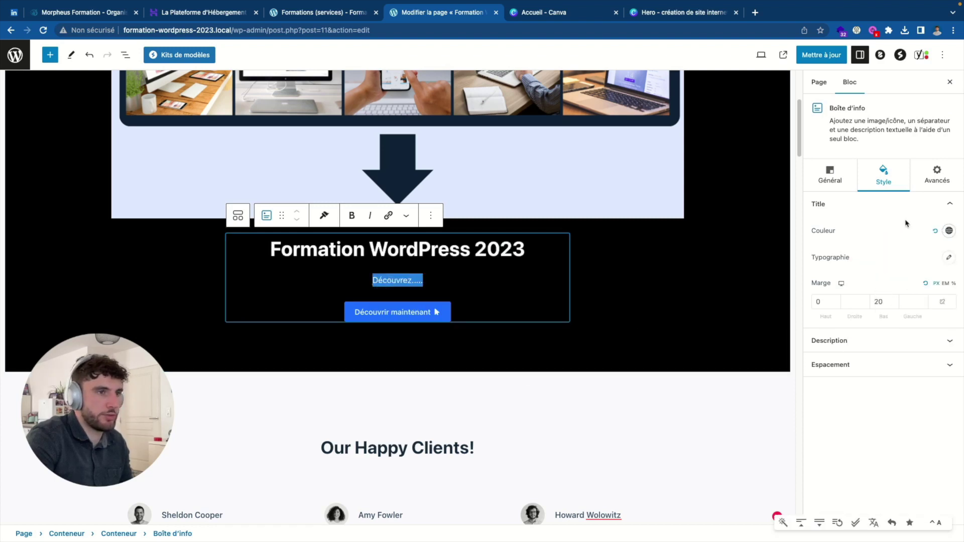
left_click(948, 230)
left_click(882, 464)
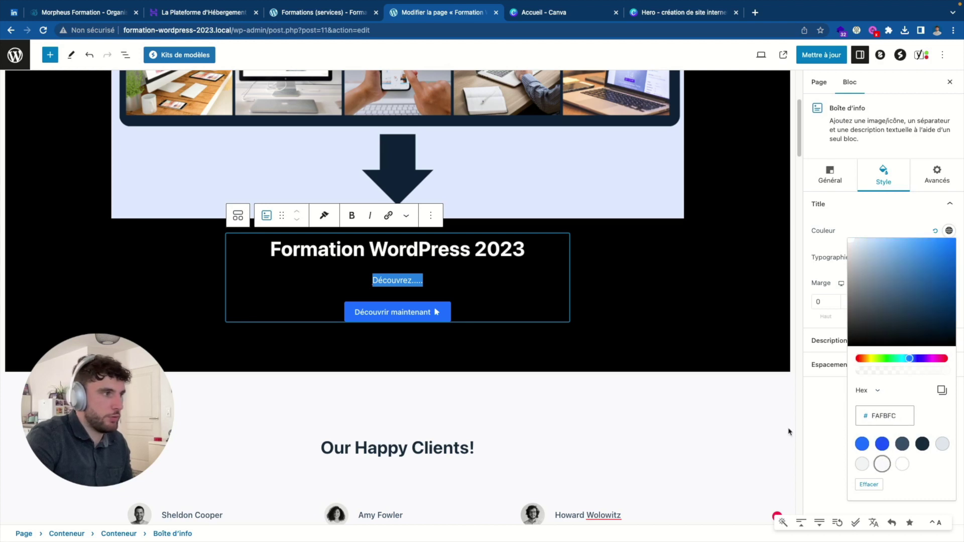
left_click(418, 312)
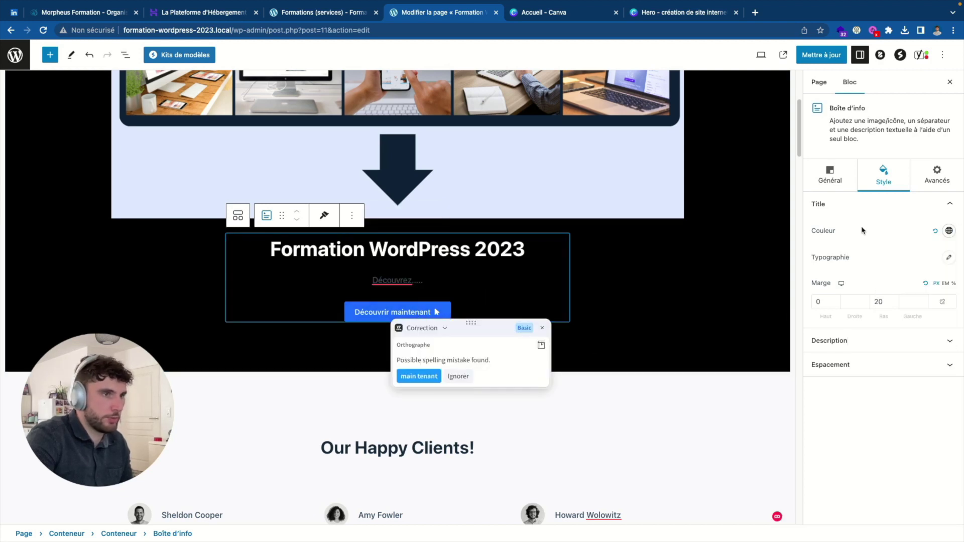
left_click(522, 284)
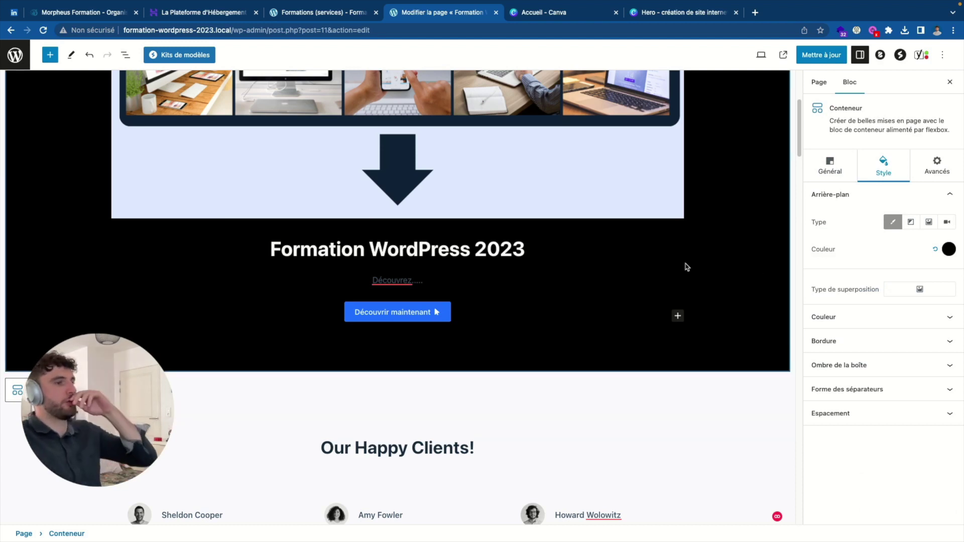
Save the page and test the "Découvrir maintenant" link on the live home page, returning to the home page.
key("ctrl+s")
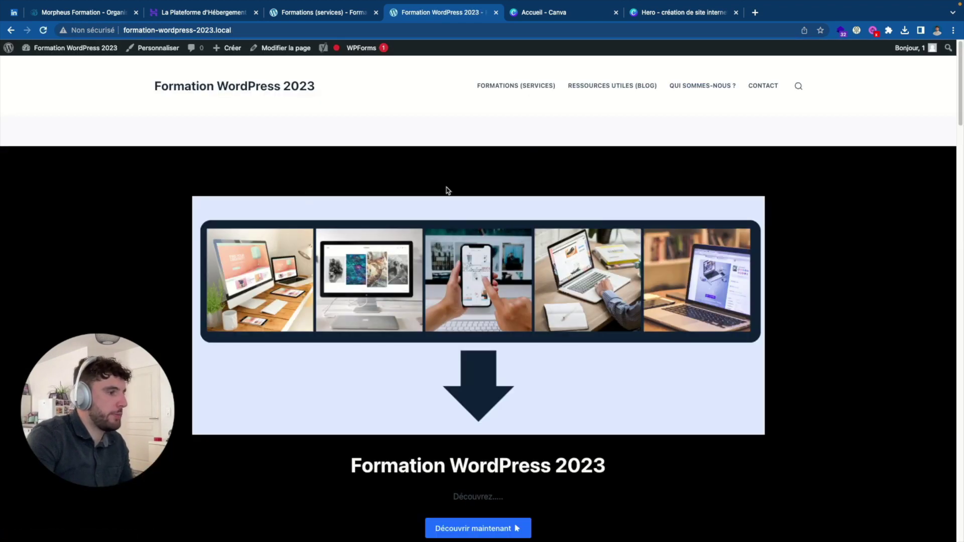
scroll(454, 201, "down", 4)
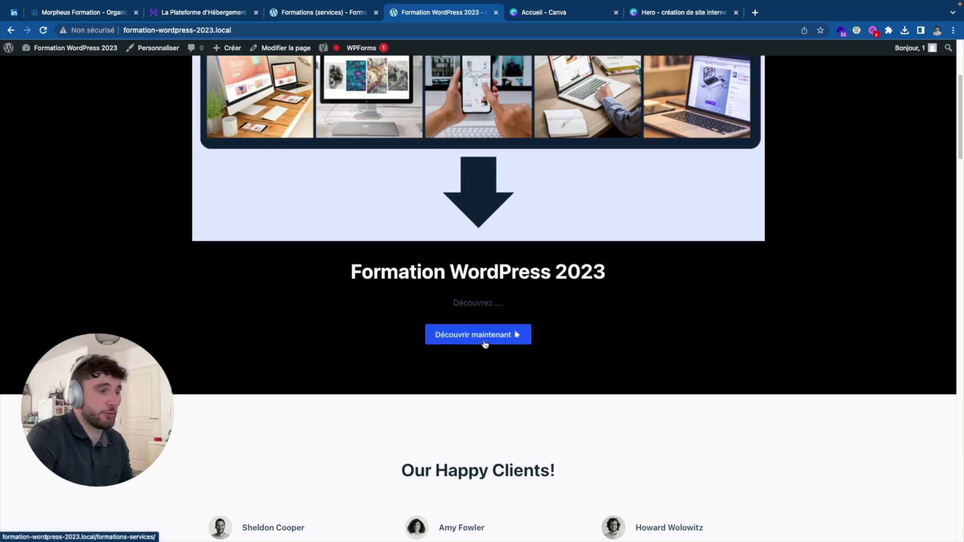
left_click(484, 344)
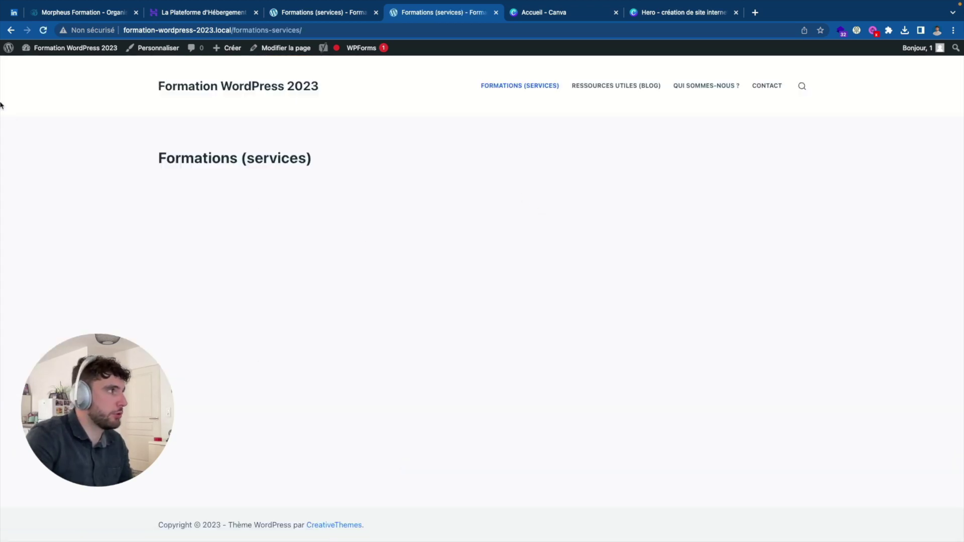
left_click(11, 30)
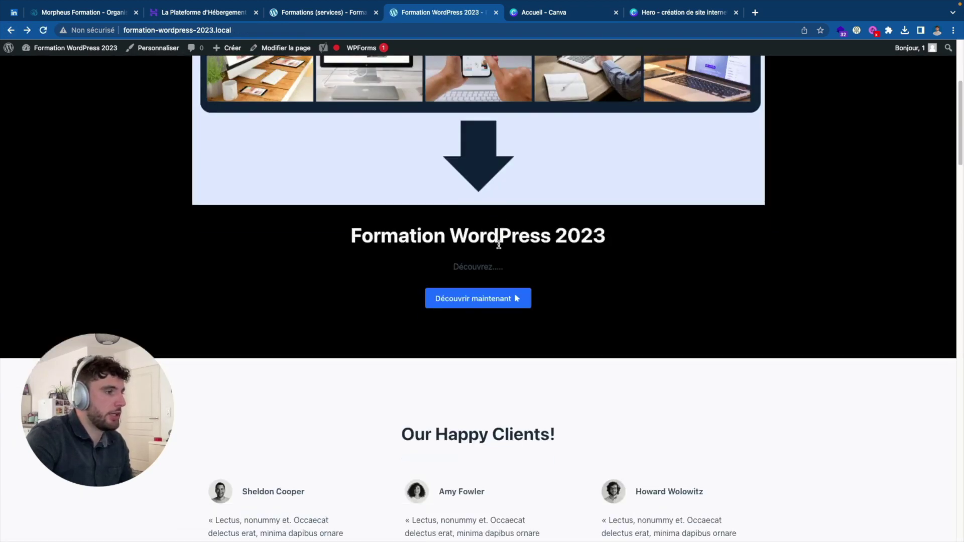
Examine the live home page's sections from "Our Happy Clients!" down to "About Me".
scroll(499, 244, "down", 7)
scroll(445, 118, "up", 1)
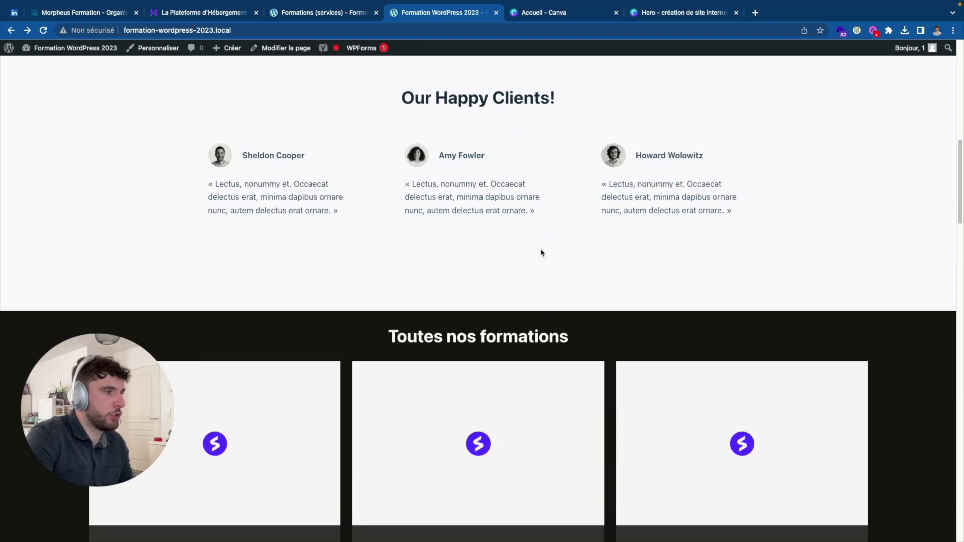
scroll(541, 253, "down", 10)
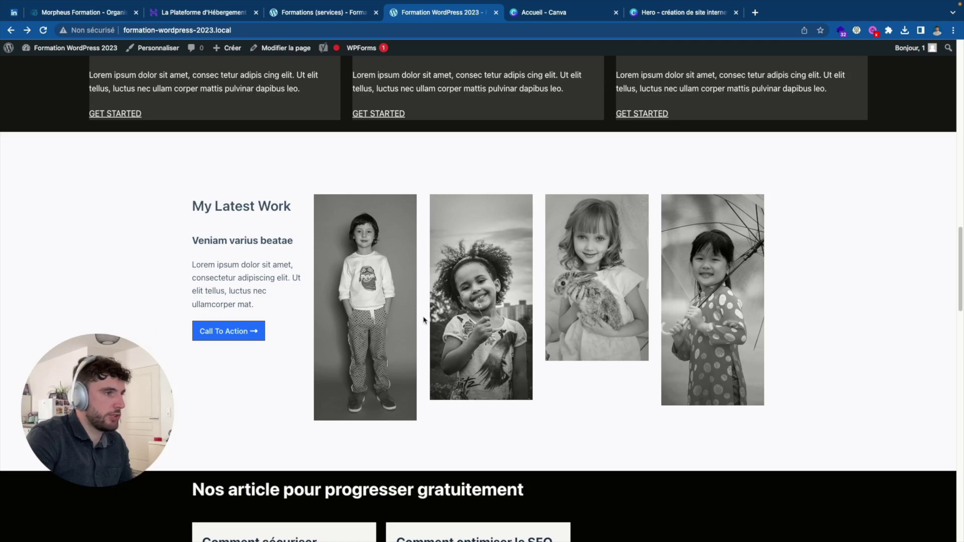
scroll(662, 285, "down", 2)
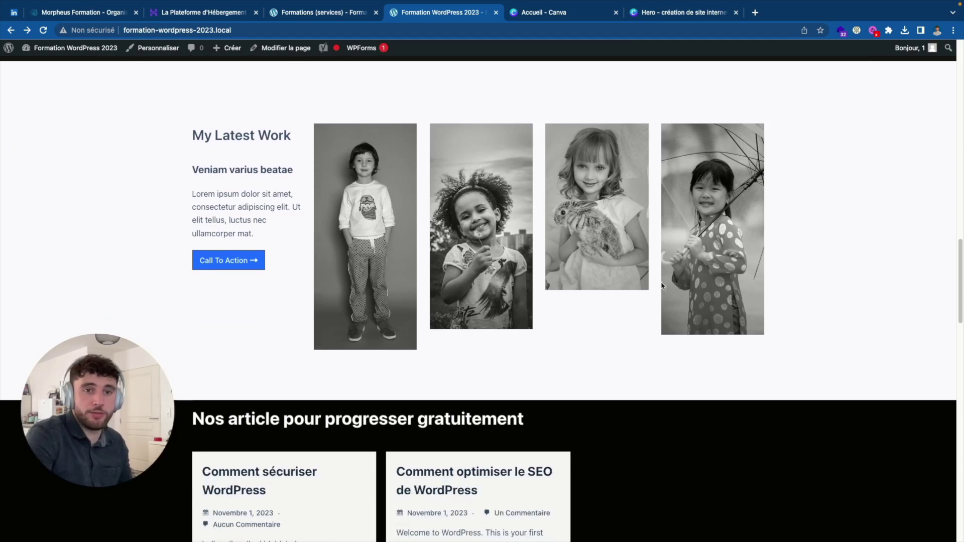
scroll(550, 276, "down", 4)
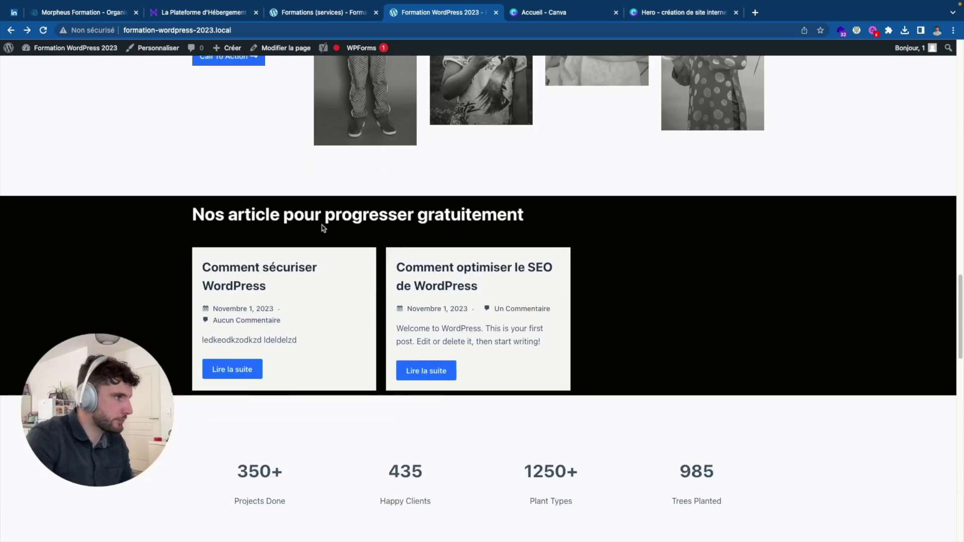
scroll(452, 233, "down", 8)
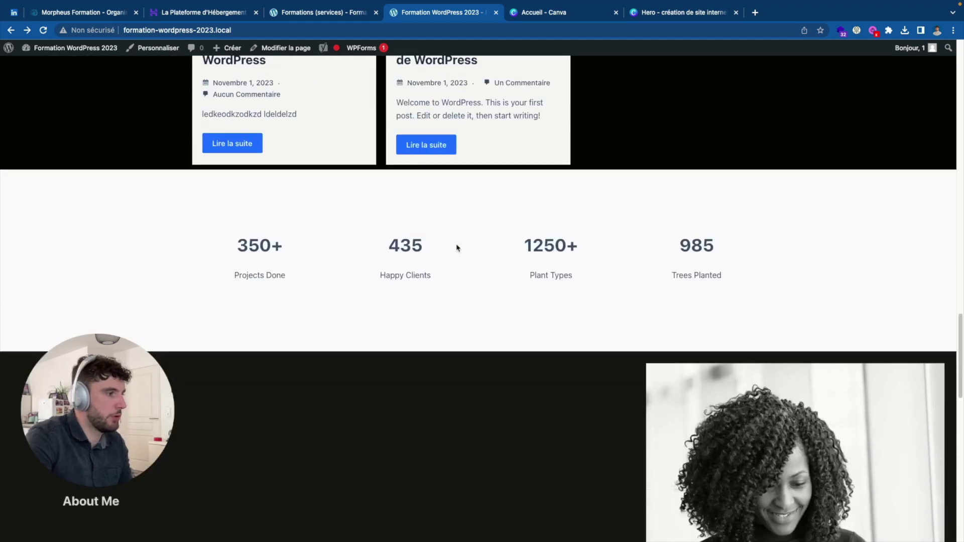
scroll(458, 266, "down", 1)
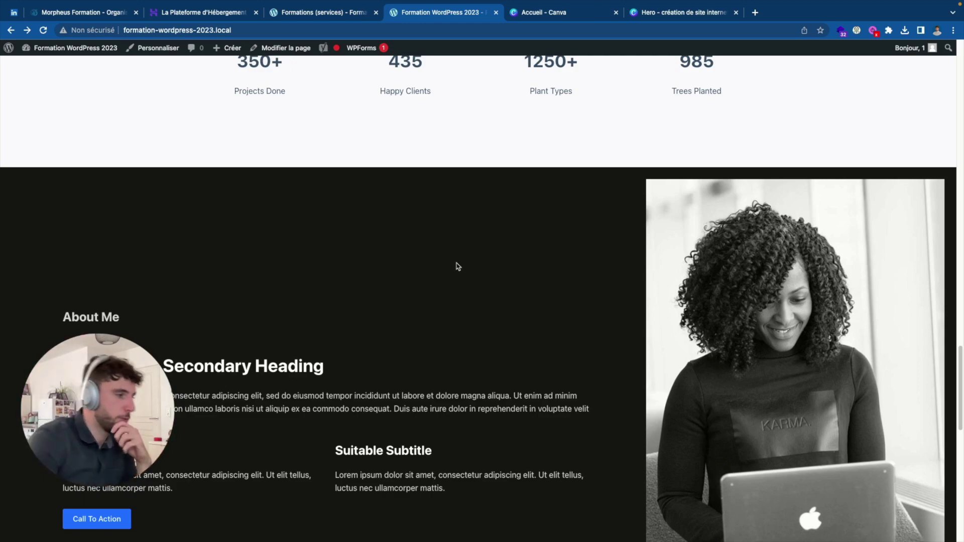
scroll(457, 266, "down", 15)
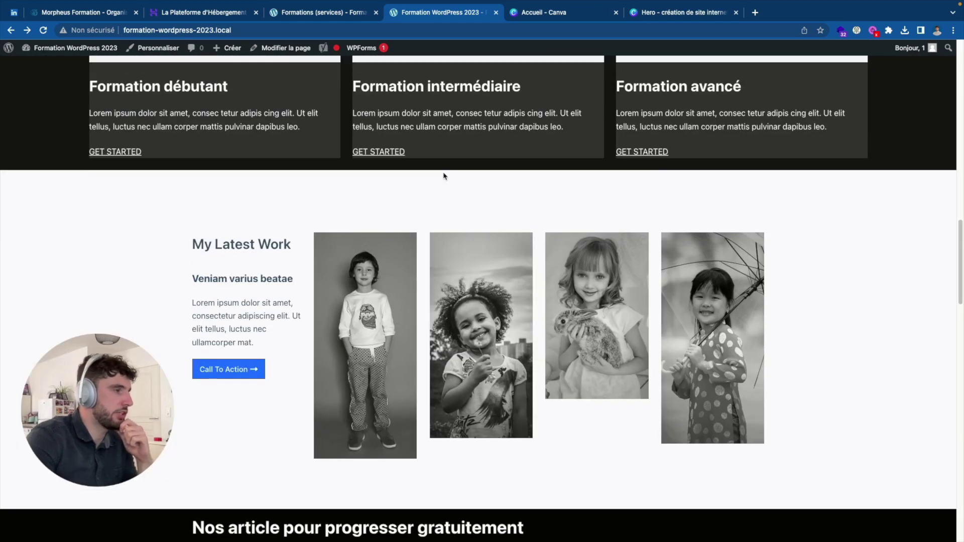
Reload the live home page and review it from the hero down to "Toutes nos formations" and "My Latest Work".
key("super+r")
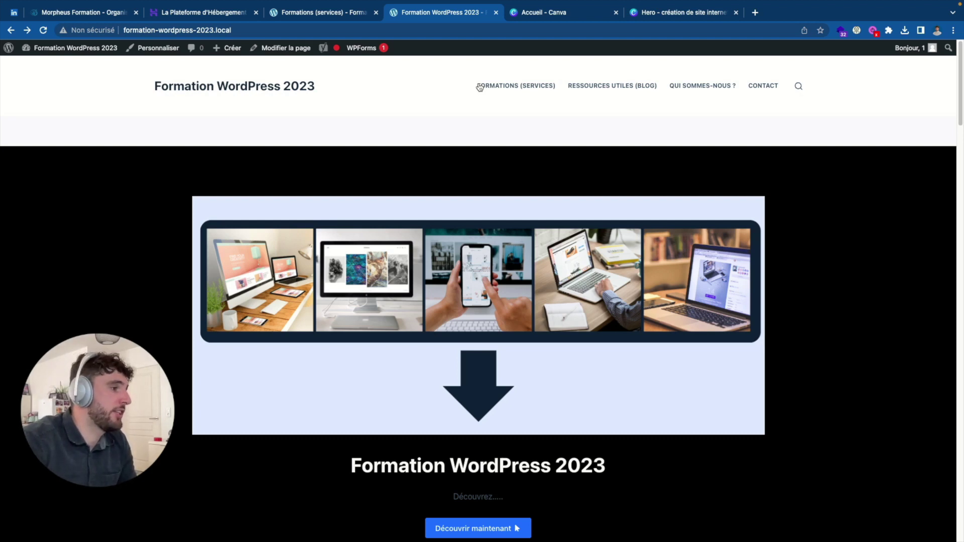
scroll(604, 233, "down", 5)
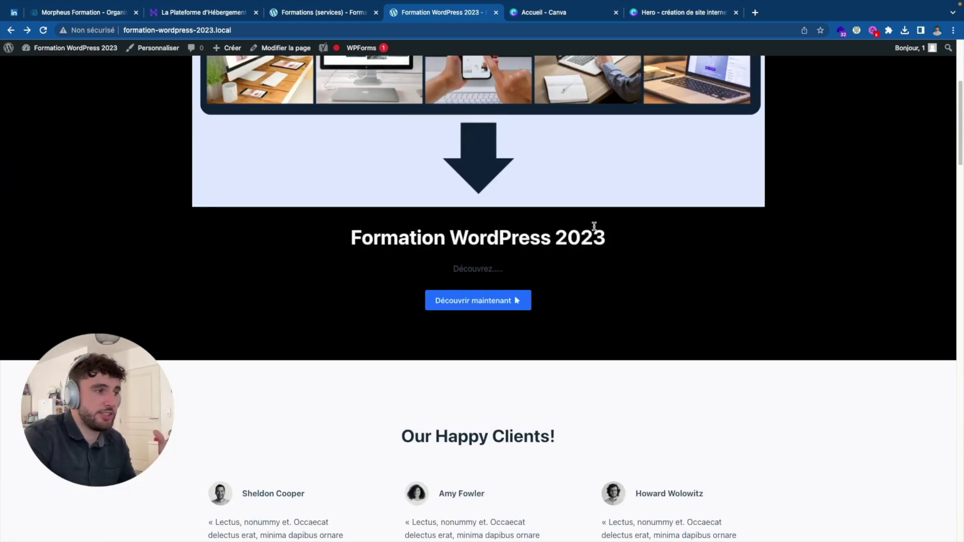
scroll(593, 226, "down", 5)
scroll(583, 251, "down", 5)
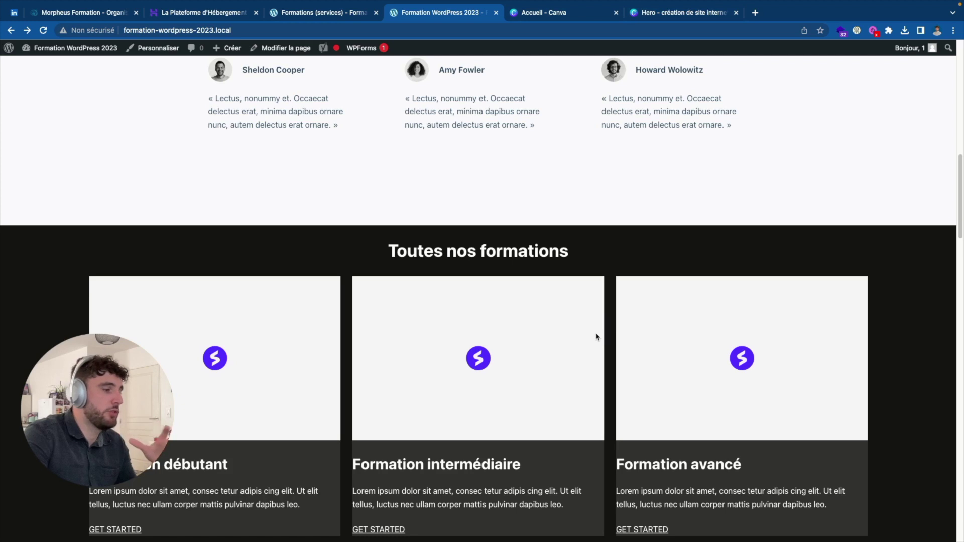
scroll(577, 339, "down", 5)
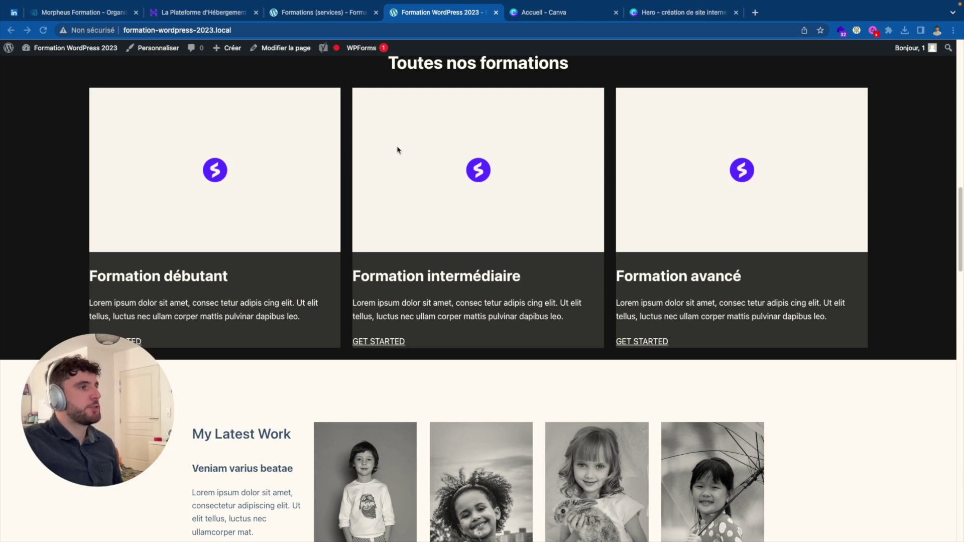
Return to the top of the live home page and check its layout in a narrow browser window, then restore full screen.
left_click_drag(958, 207, 950, 70)
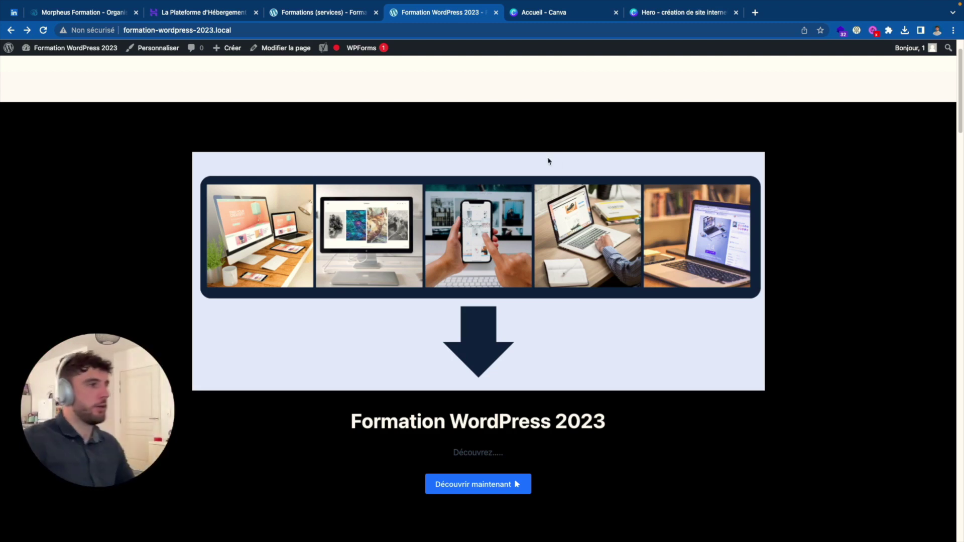
scroll(557, 158, "up", 2)
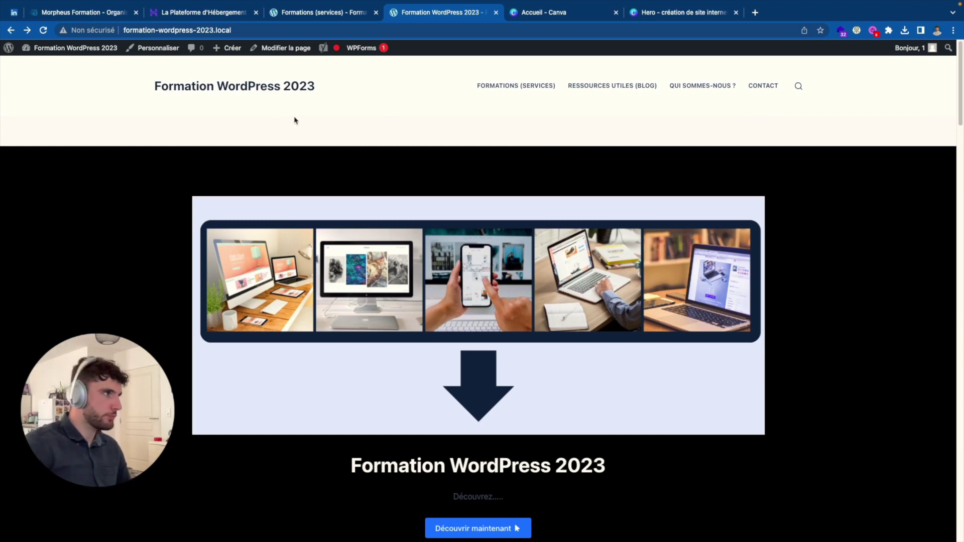
mouse_move(29, 24)
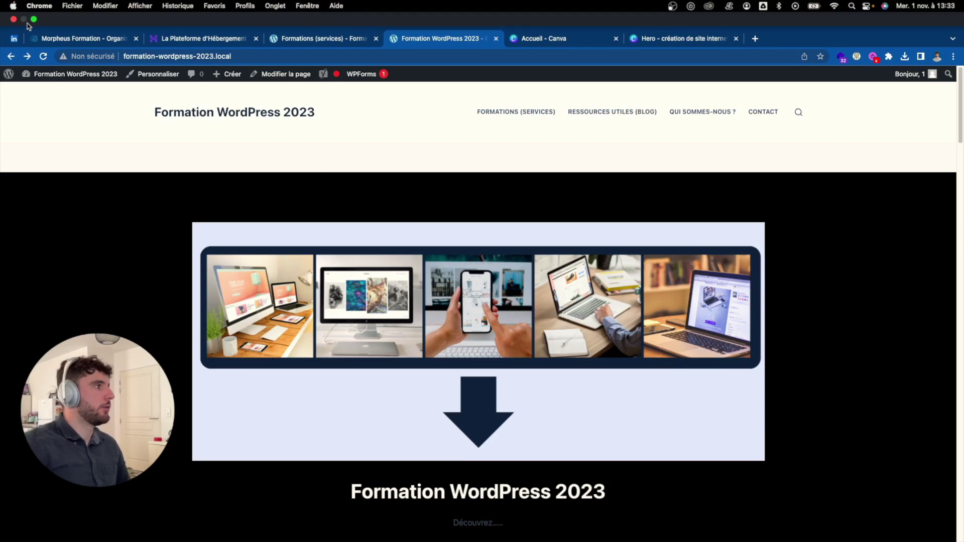
left_click(32, 23)
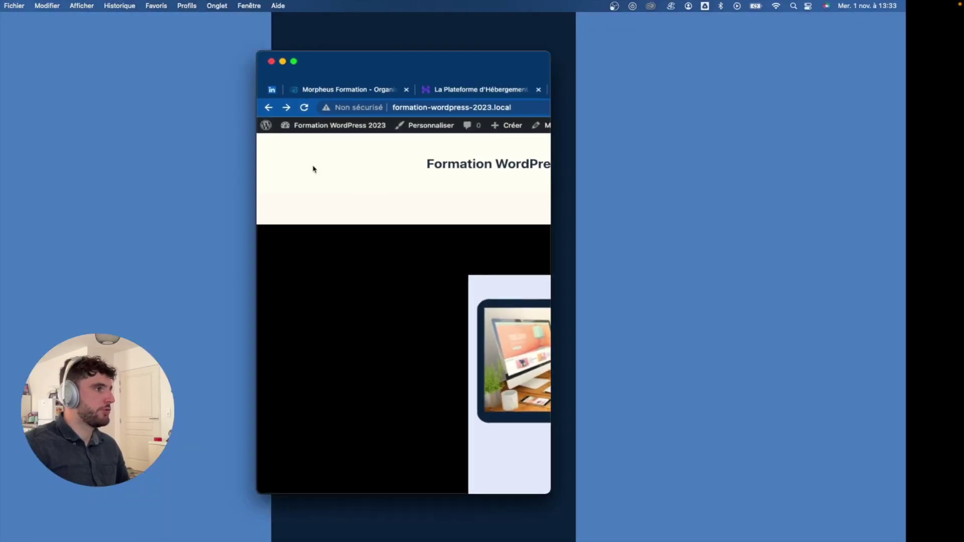
left_click_drag(494, 68, 584, 40)
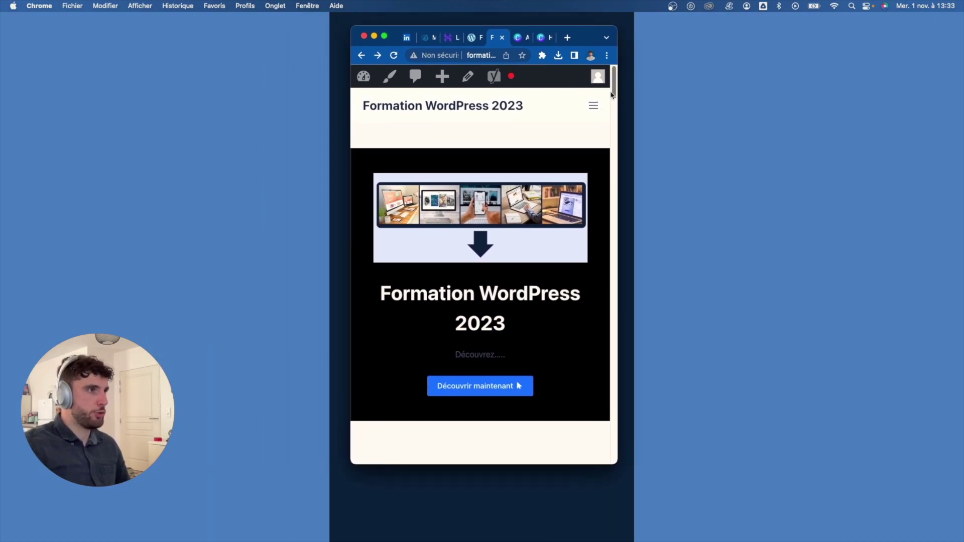
left_click_drag(612, 85, 575, 4)
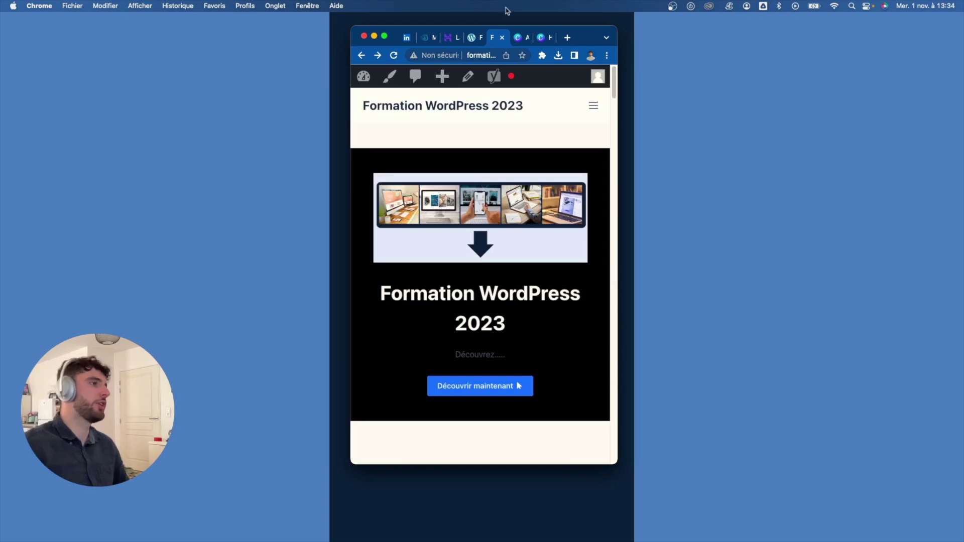
left_click(385, 36)
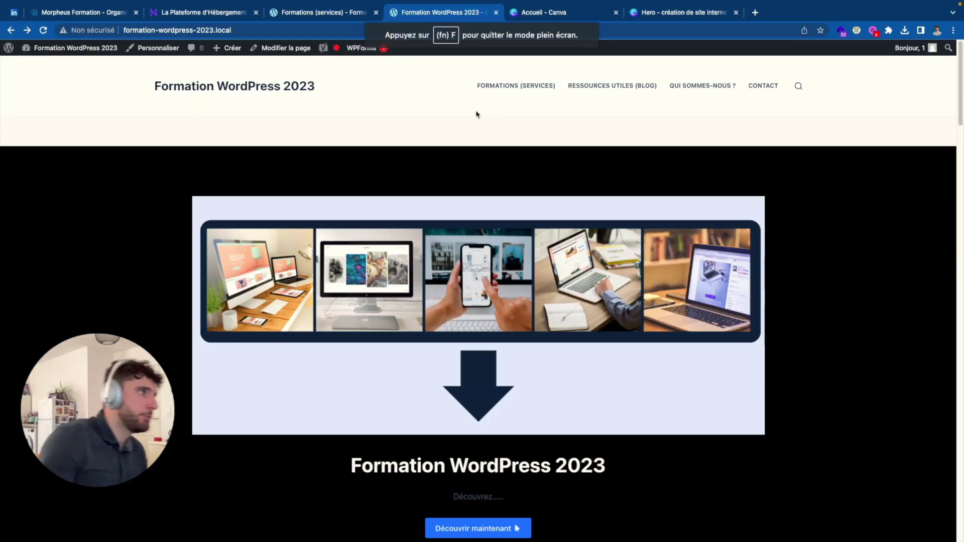
Test the home page's responsiveness by widening the browser window and narrowing it to phone width, then return to full screen.
mouse_move(201, 5)
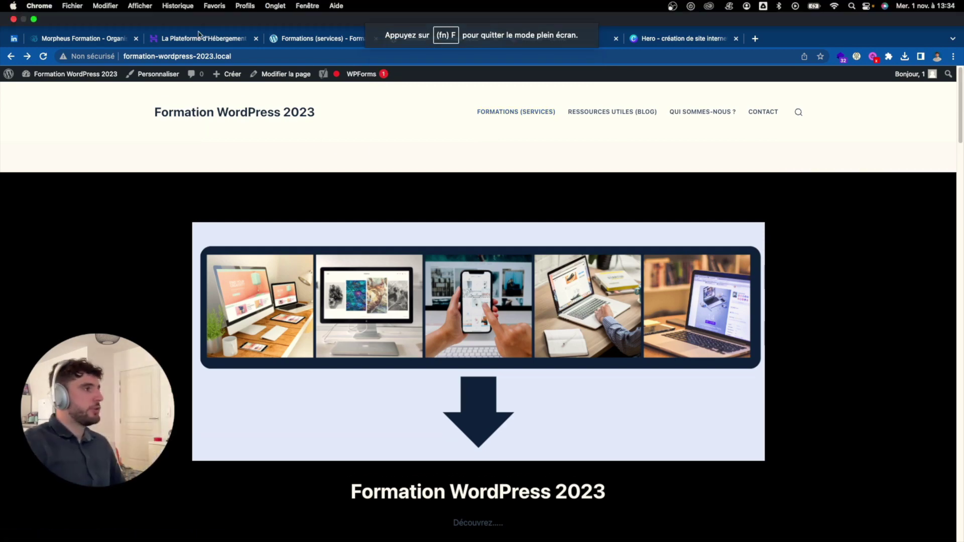
left_click(35, 20)
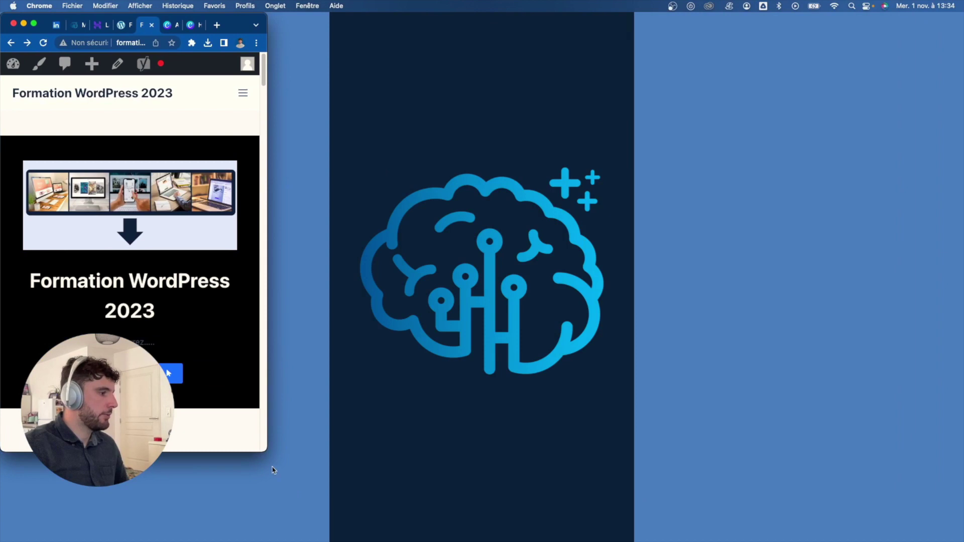
left_click_drag(267, 452, 962, 541)
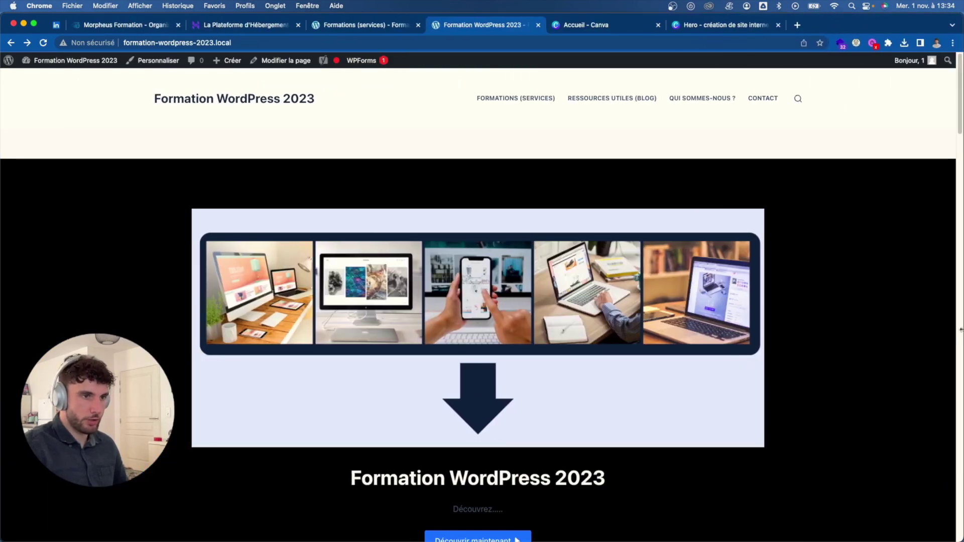
left_click_drag(962, 329, 847, 357)
scroll(845, 357, "down", 8)
scroll(847, 357, "down", 15)
scroll(839, 301, "up", 20)
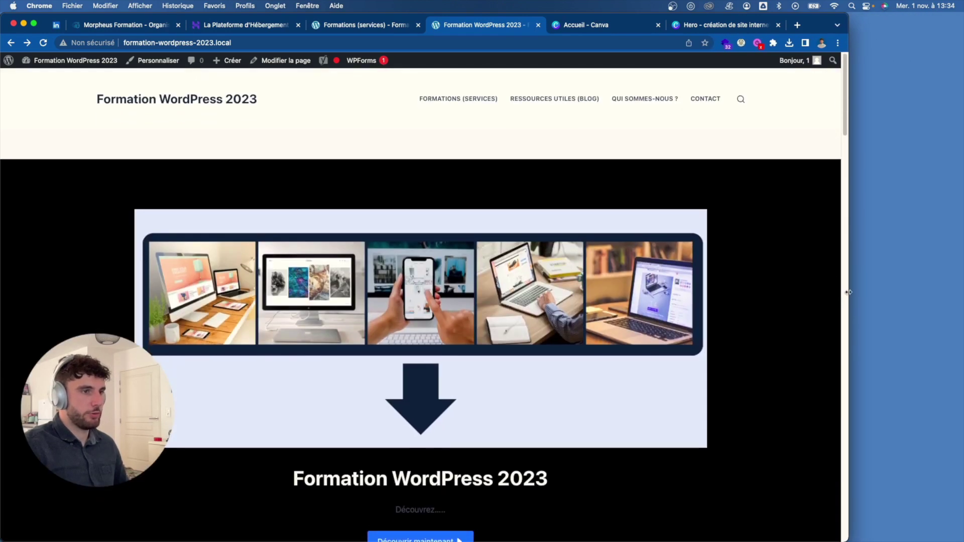
left_click_drag(847, 290, 249, 308)
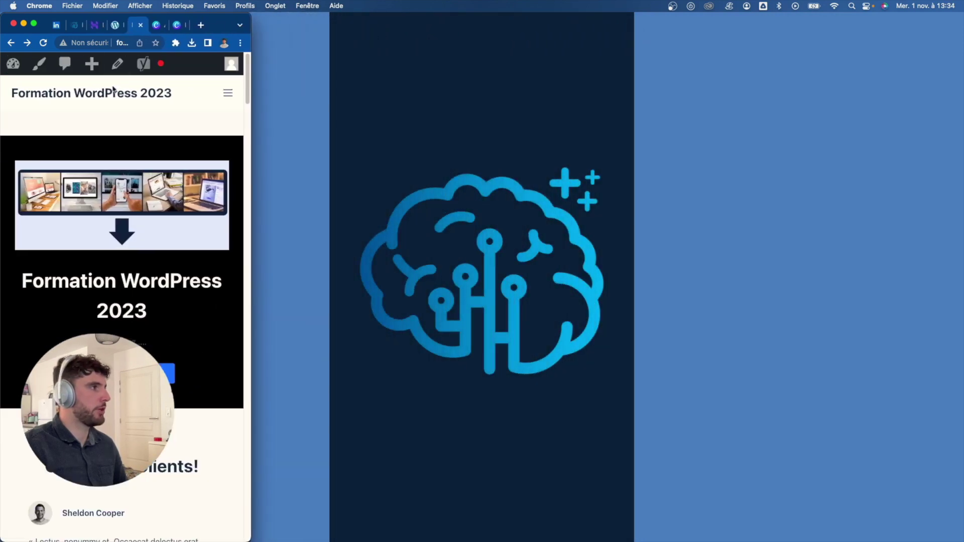
left_click_drag(220, 24, 726, 25)
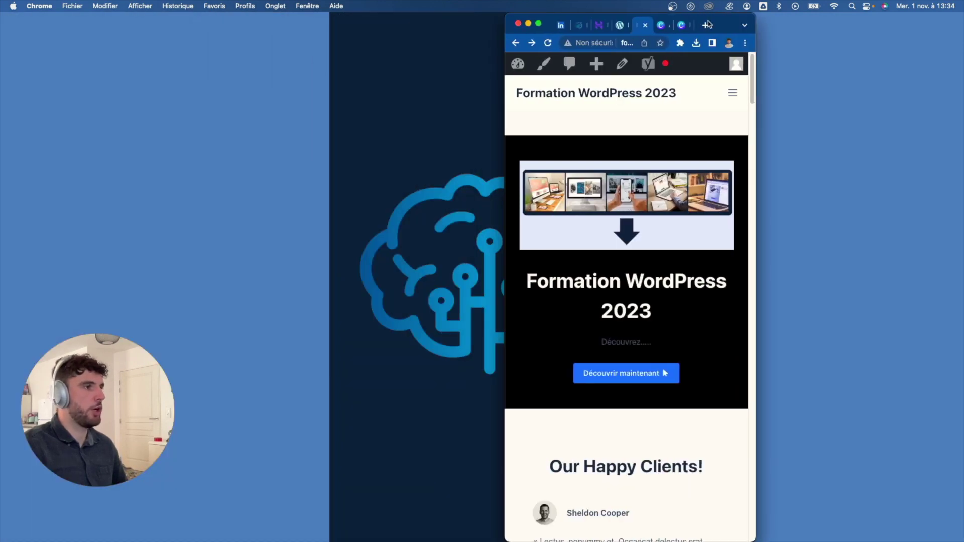
left_click(537, 24)
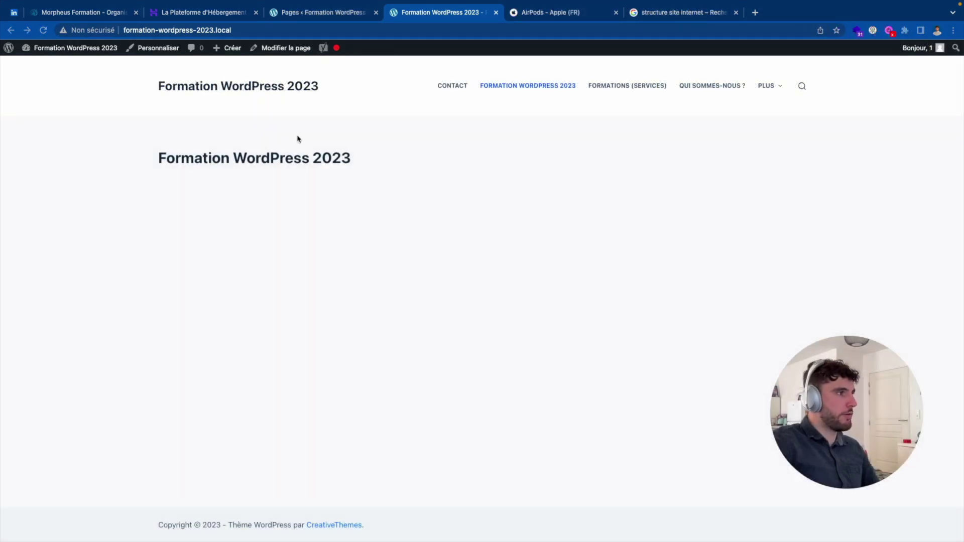
Open the menu editor in the WordPress admin and compare it with the live home page's header navigation.
left_click(9, 48)
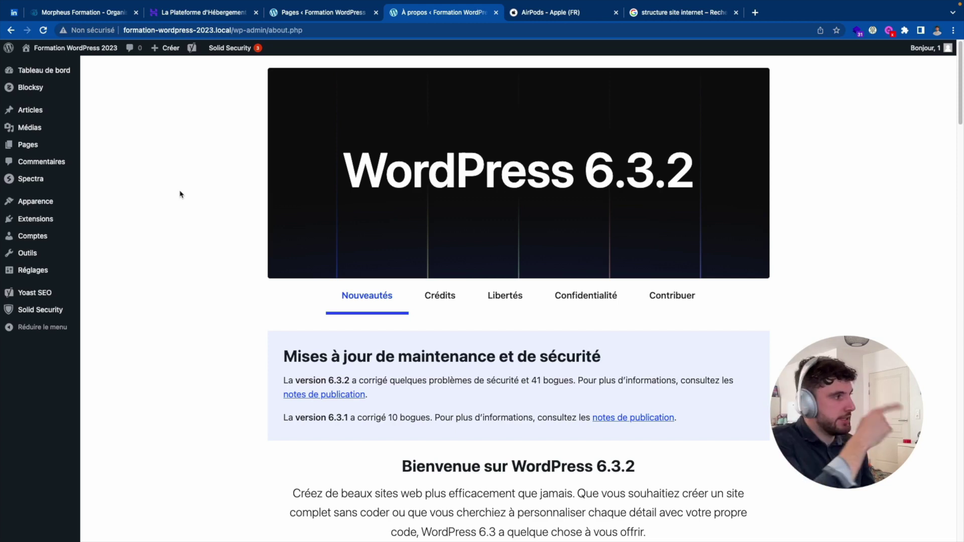
scroll(150, 200, "down", 1)
mouse_move(26, 200)
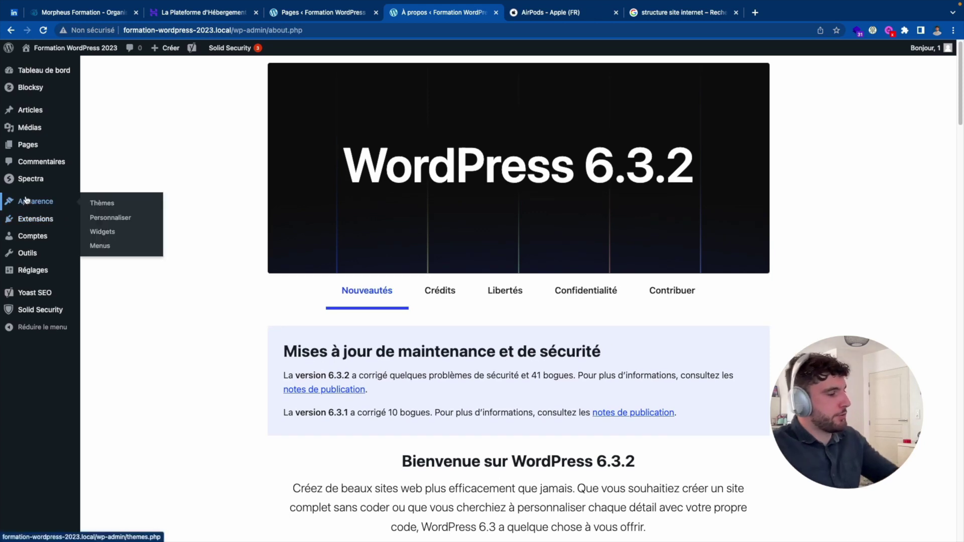
left_click(122, 253)
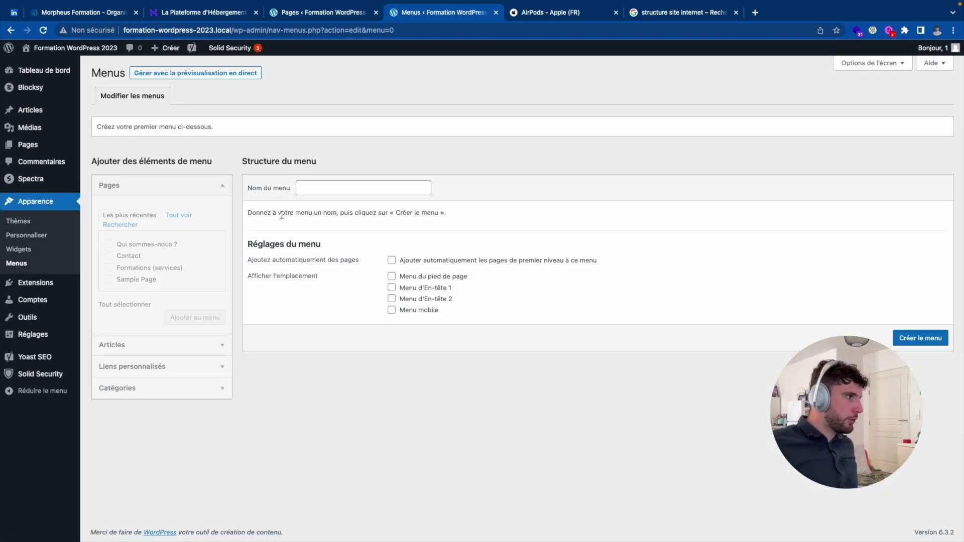
left_click(358, 15)
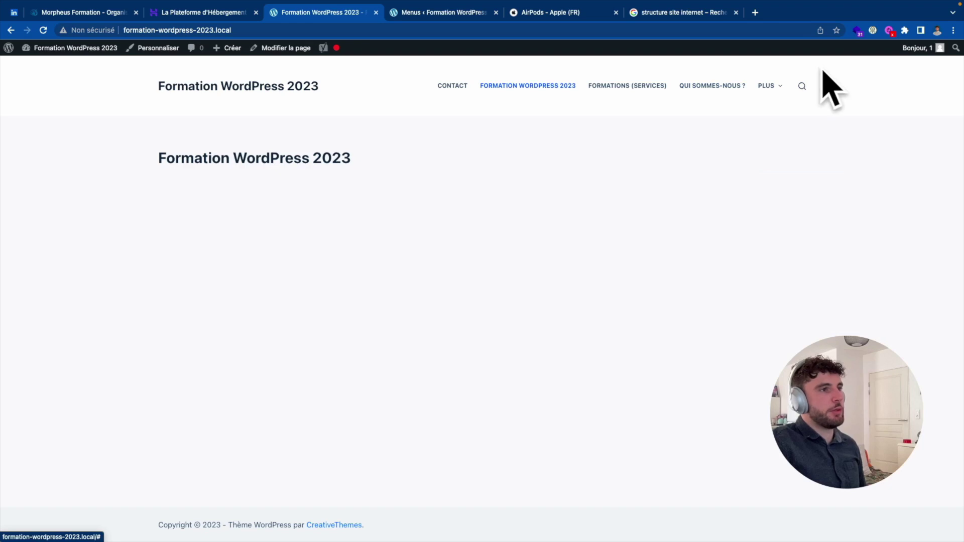
left_click(450, 14)
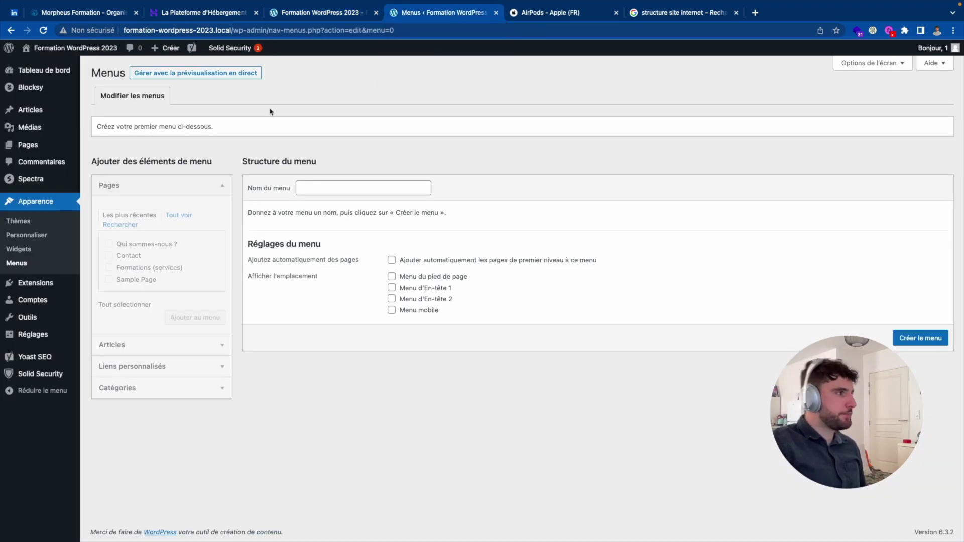
Name the new navigation menu "Menu header".
left_click(314, 190)
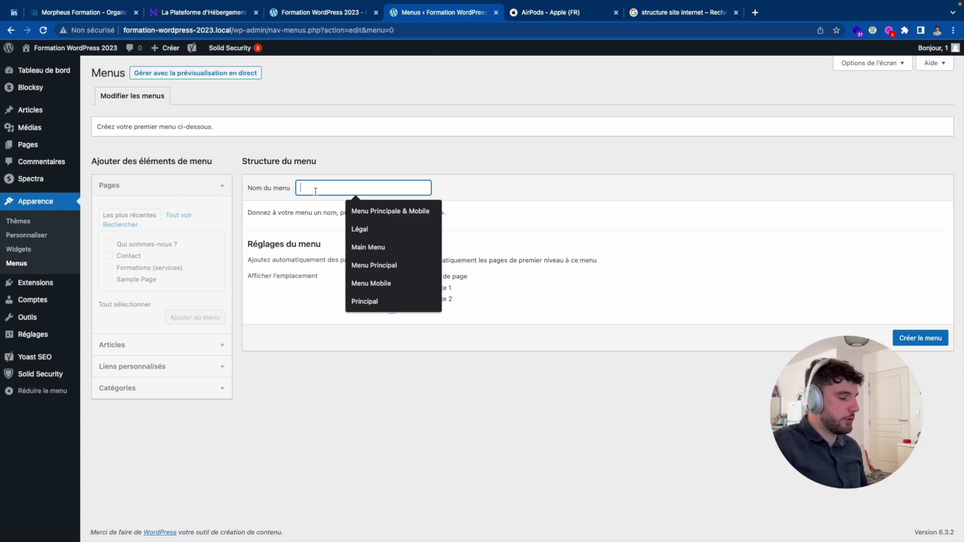
type("Me,u")
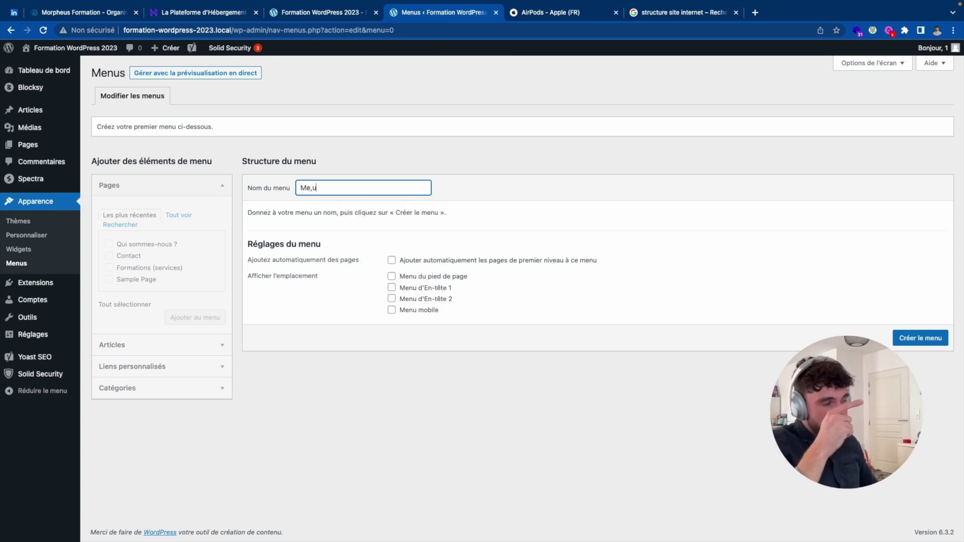
key("BackSpace")
key("BackSpace")
type("n")
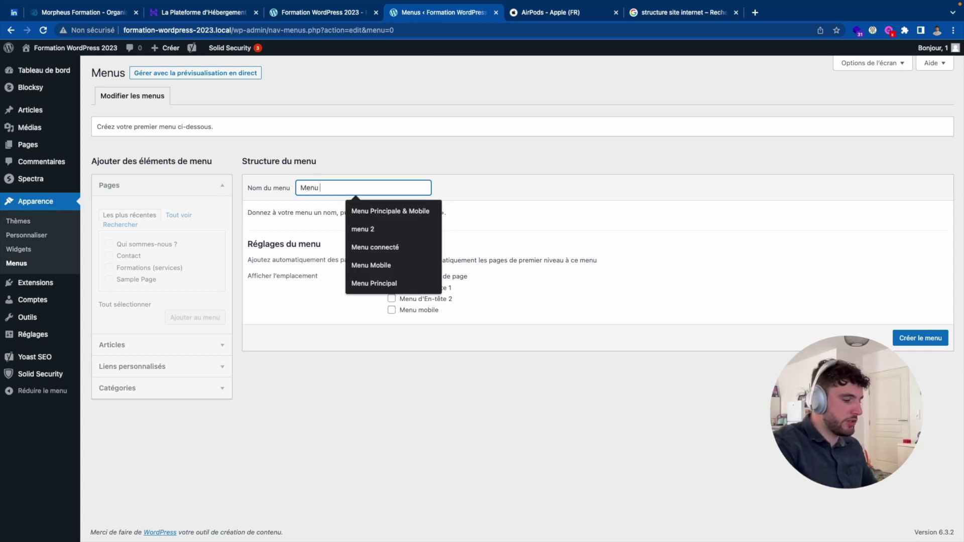
type("u H")
key("BackSpace")
key("BackSpace")
type("header")
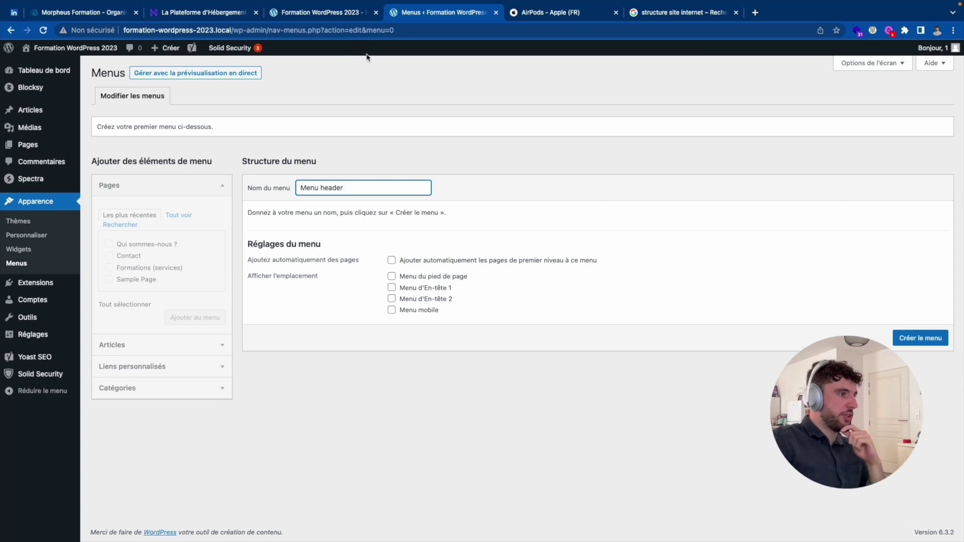
Assign the menu to the Menu d'En-tête 1 and Menu mobile locations and create it.
left_click(392, 288)
left_click(391, 309)
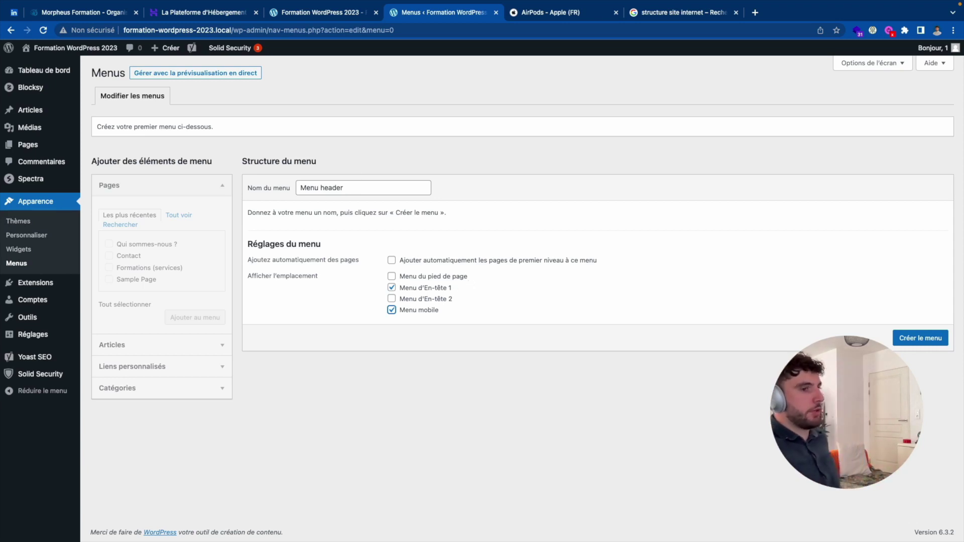
left_click(913, 342)
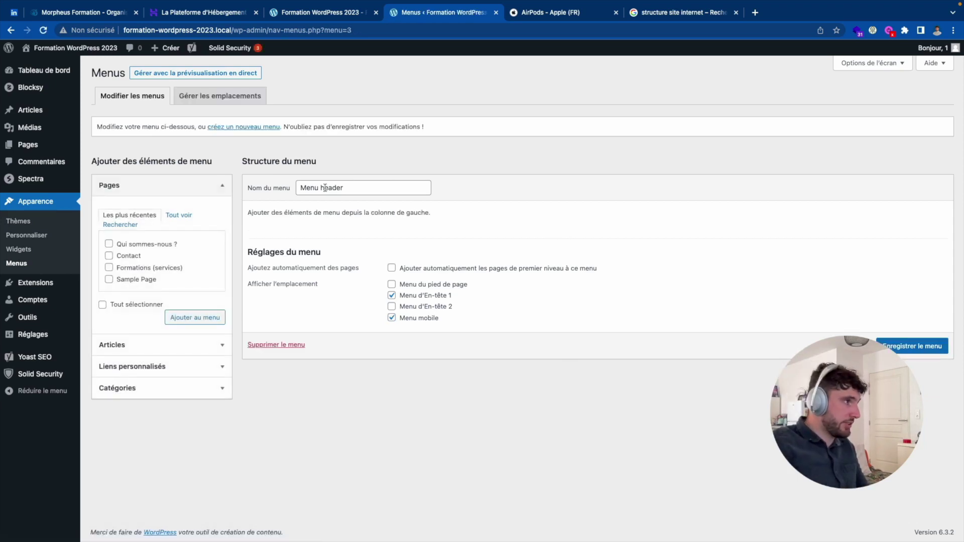
Add the pages Ressources utiles (blog), Contact, Formations (services) and Qui sommes-nous ? to the menu from the full page list.
left_click(151, 187)
left_click(150, 188)
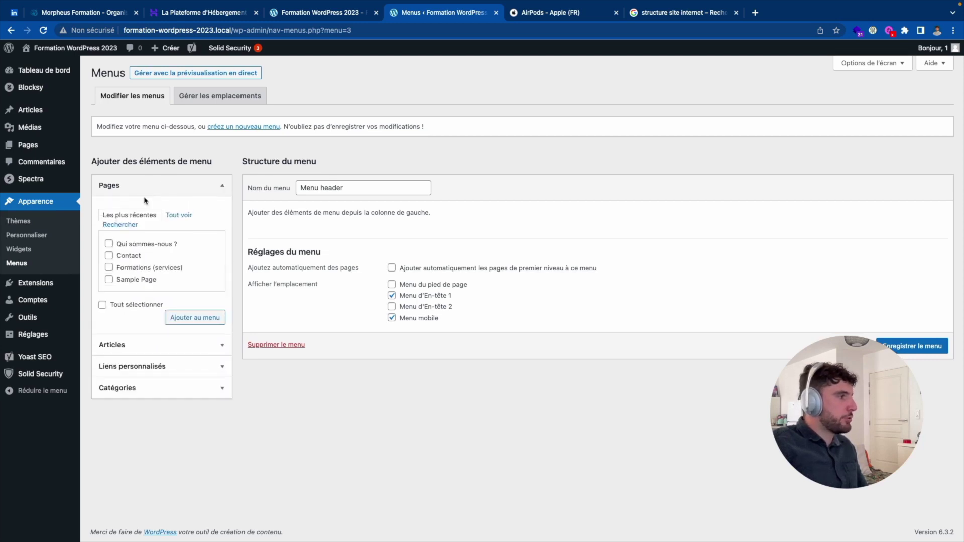
left_click(183, 216)
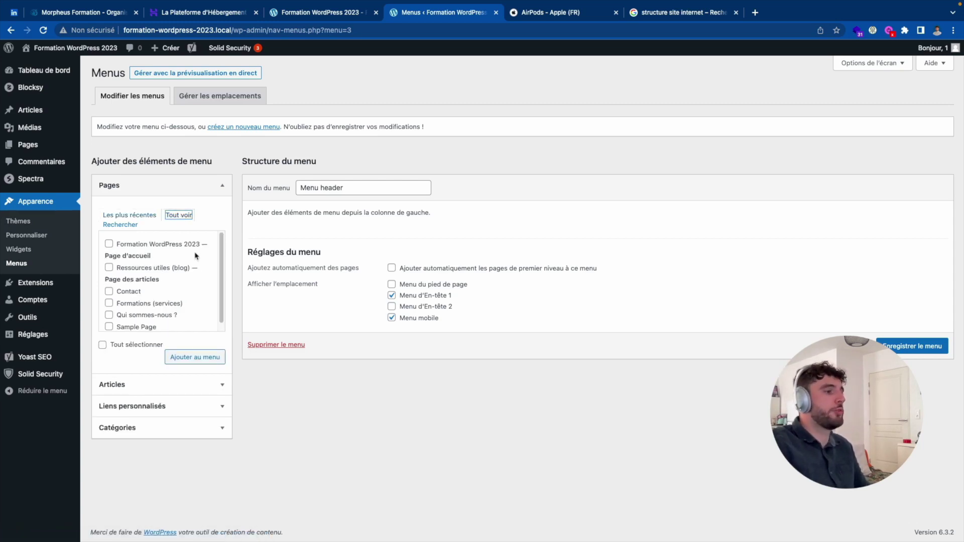
left_click(141, 272)
left_click(141, 272)
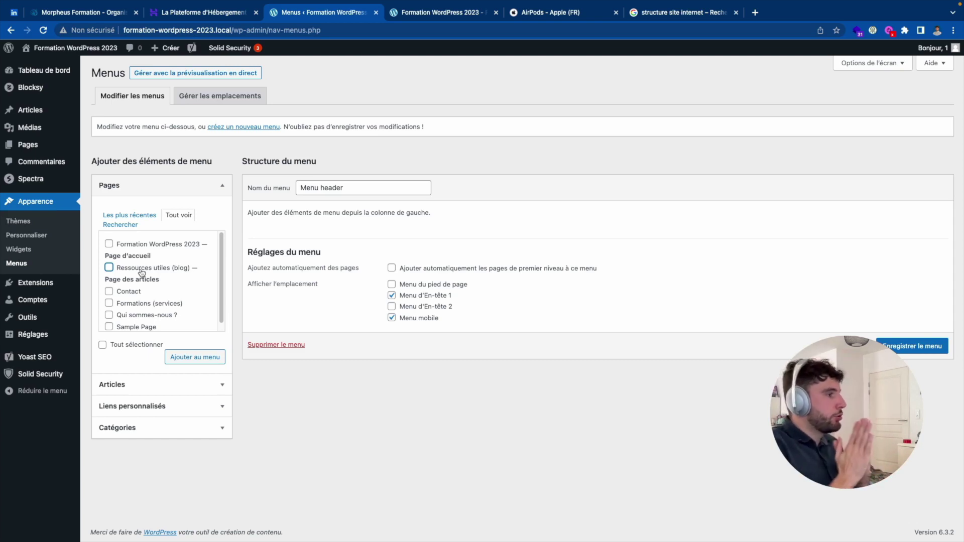
right_click(142, 273)
left_click(109, 267)
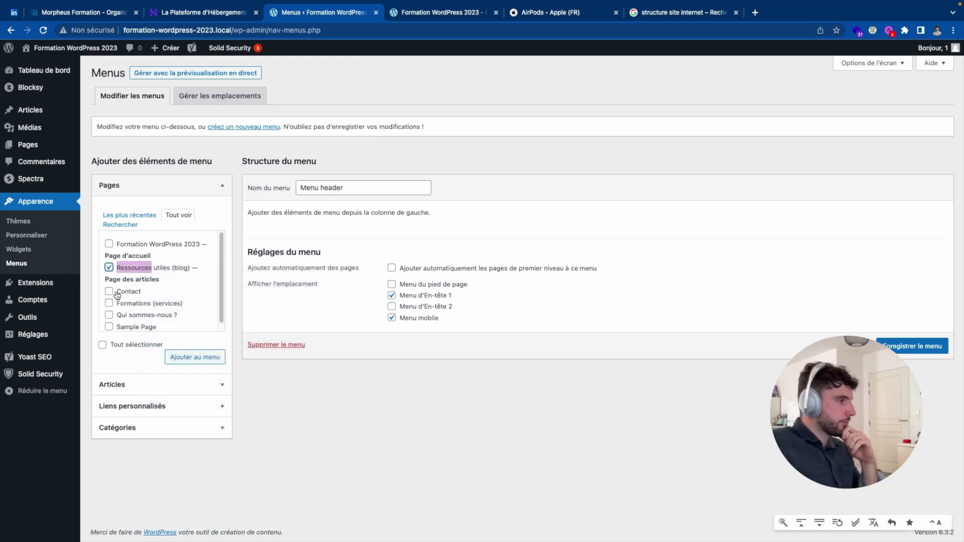
left_click(109, 291)
left_click(109, 303)
left_click(109, 314)
left_click(195, 357)
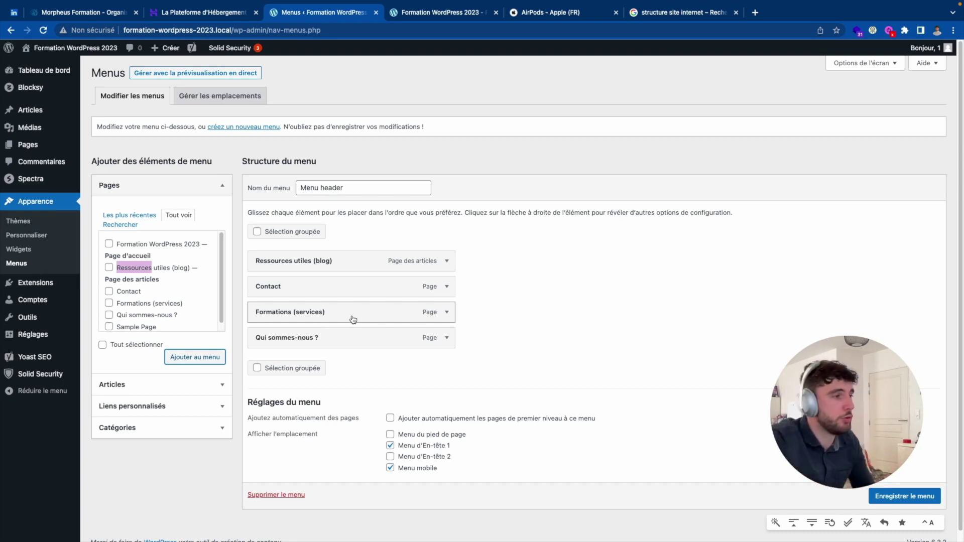
Reorder the menu as Formations (services), Ressources utiles (blog), Qui sommes-nous ?, Contact and save it.
left_click_drag(351, 316, 287, 252)
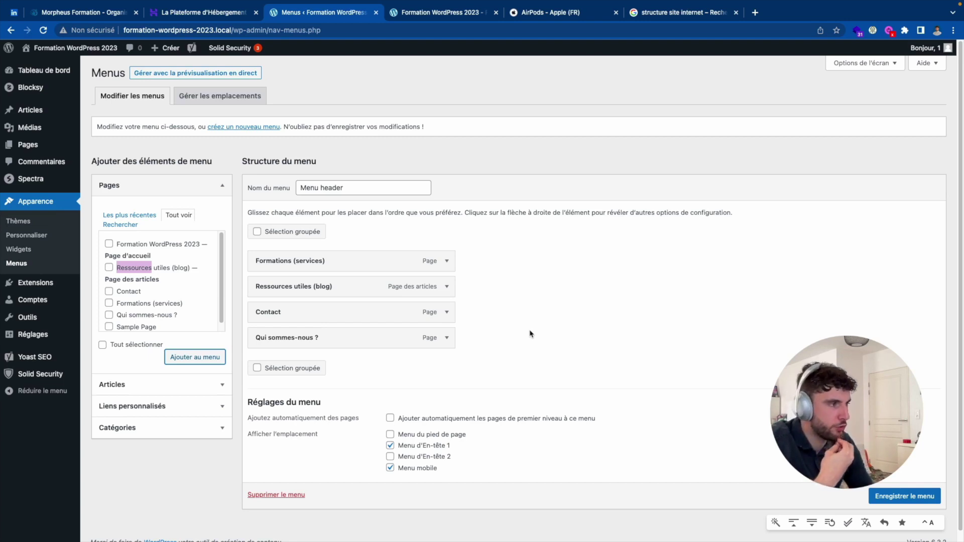
left_click_drag(383, 340, 320, 312)
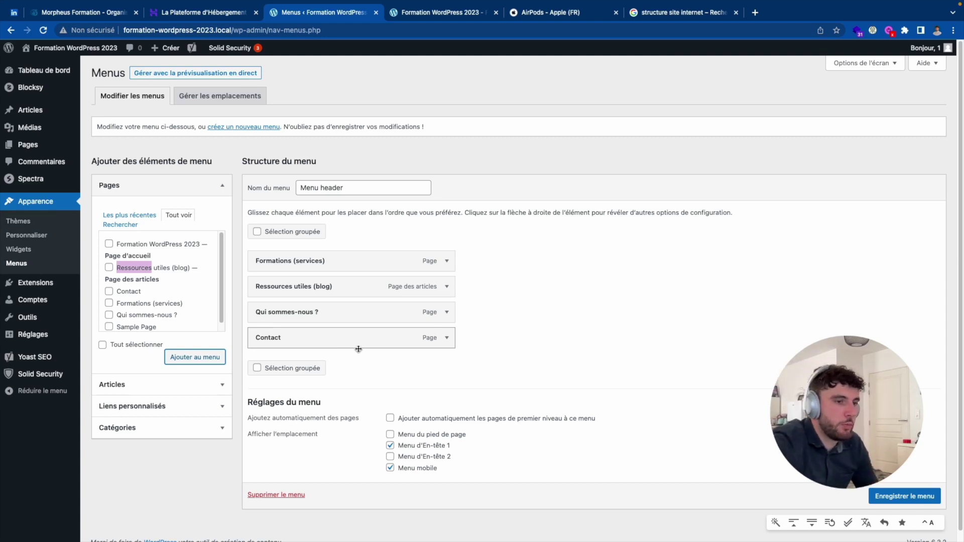
left_click(904, 496)
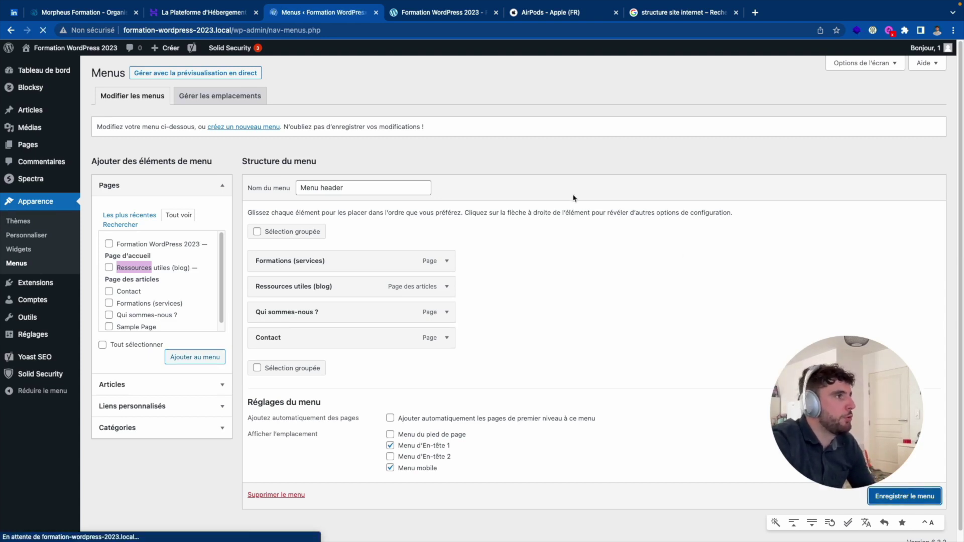
Reload the live home page to check the header navigation.
left_click(407, 14)
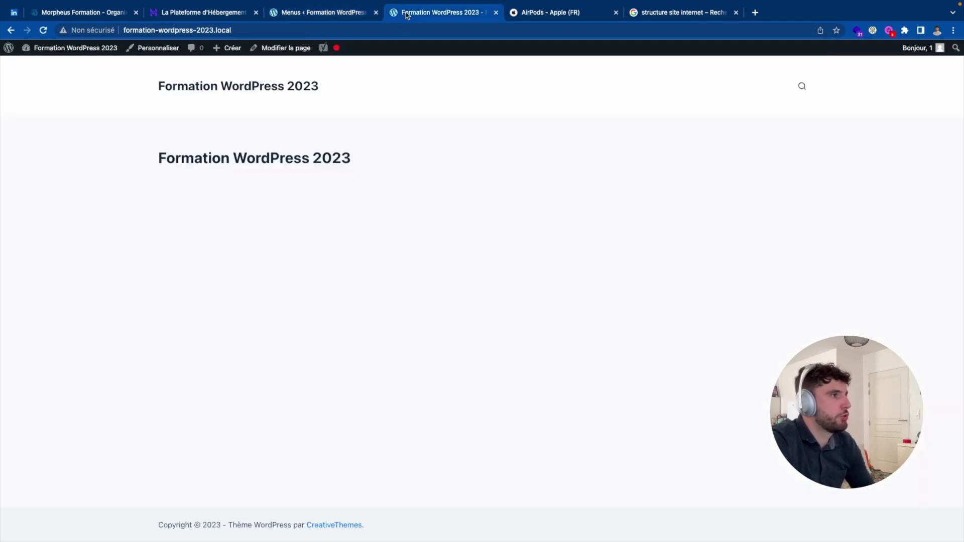
left_click(375, 28)
key("Return")
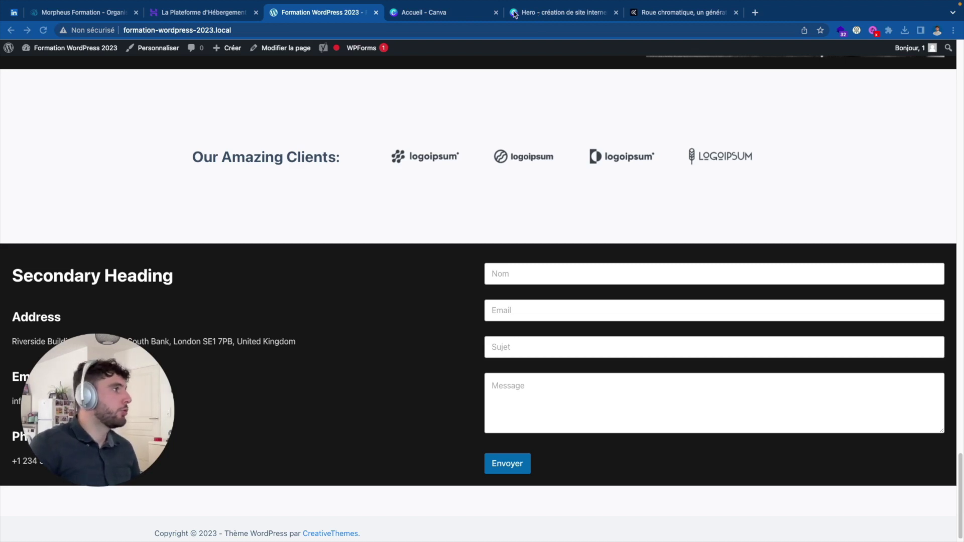
Open the theme customizer from the site's dashboard and go to its En-tête settings.
left_click(75, 48)
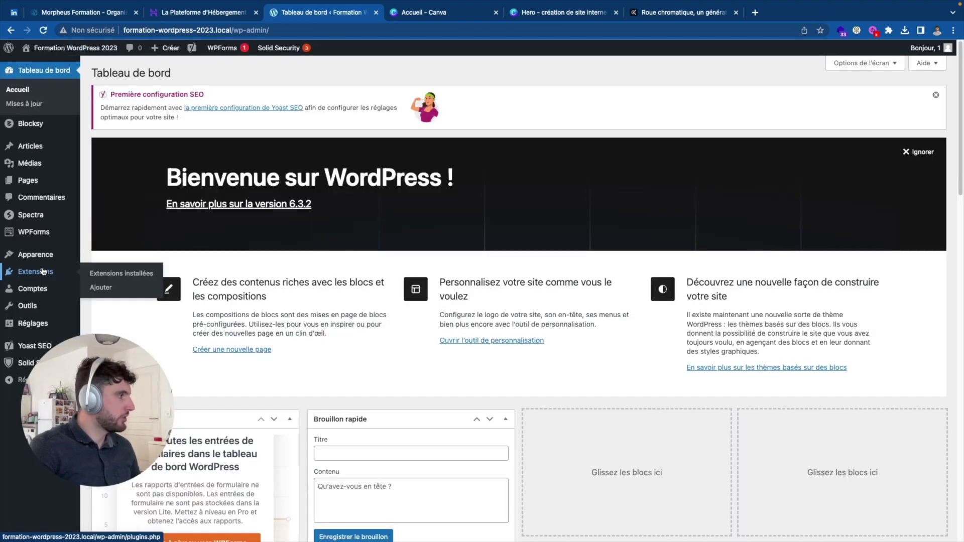
mouse_move(20, 256)
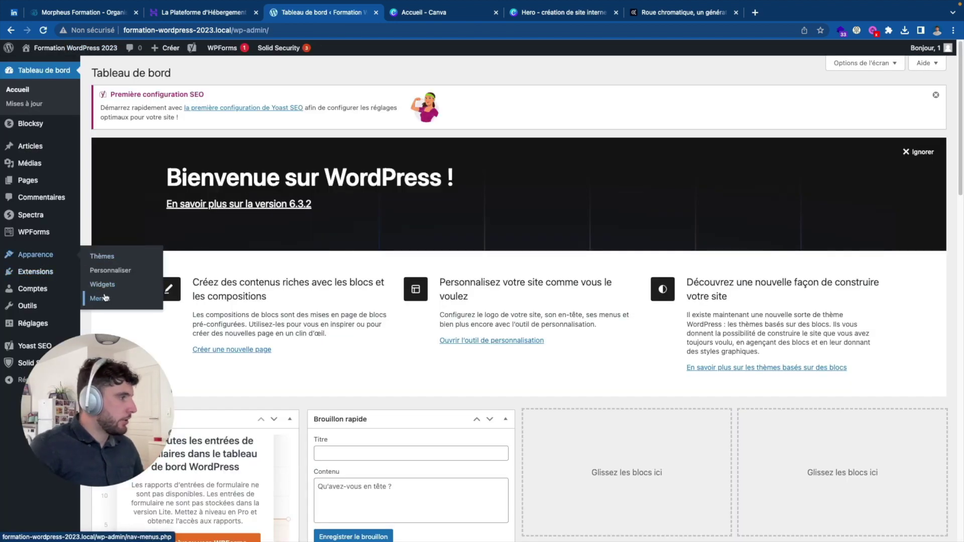
left_click(103, 275)
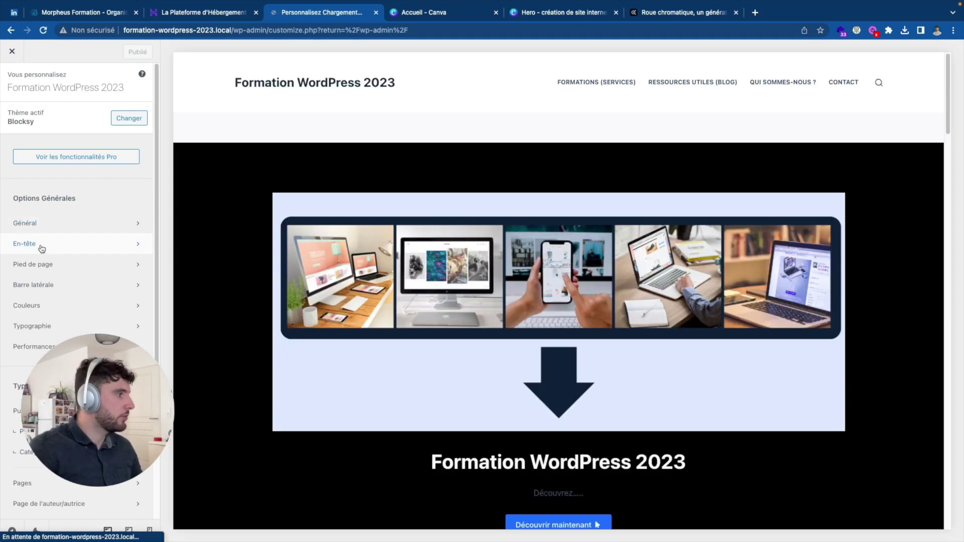
left_click(41, 245)
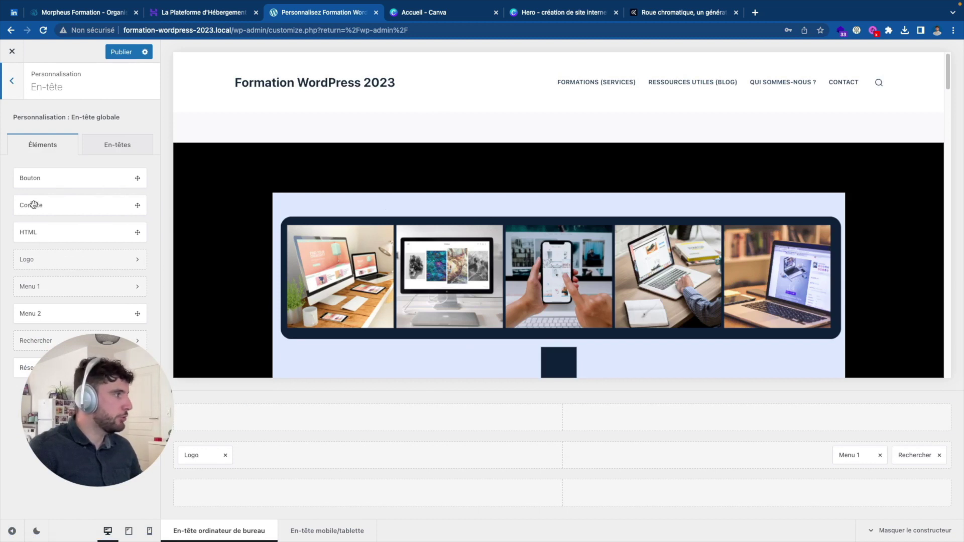
Try a Bouton element beside the logo in the header's main row, view its settings and remove it.
left_click_drag(70, 181, 552, 447)
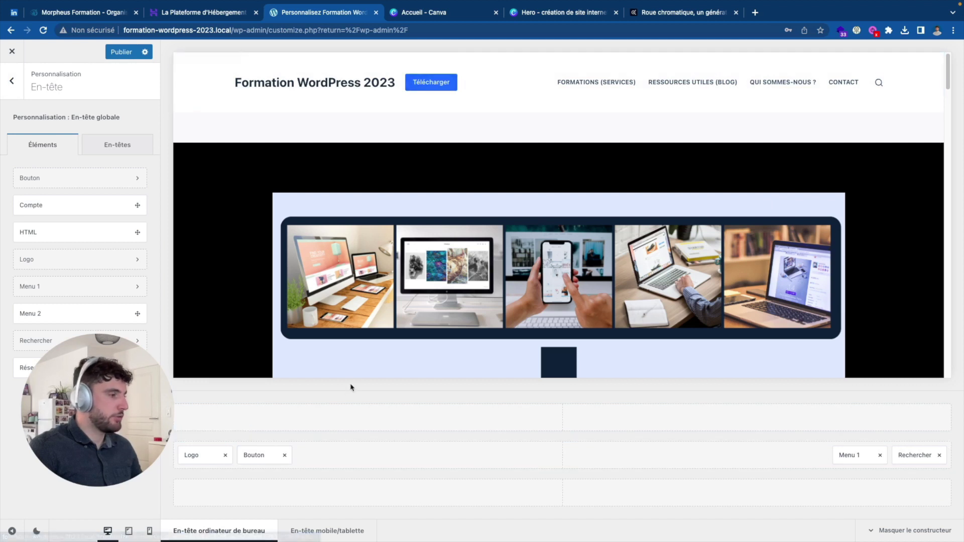
left_click(253, 457)
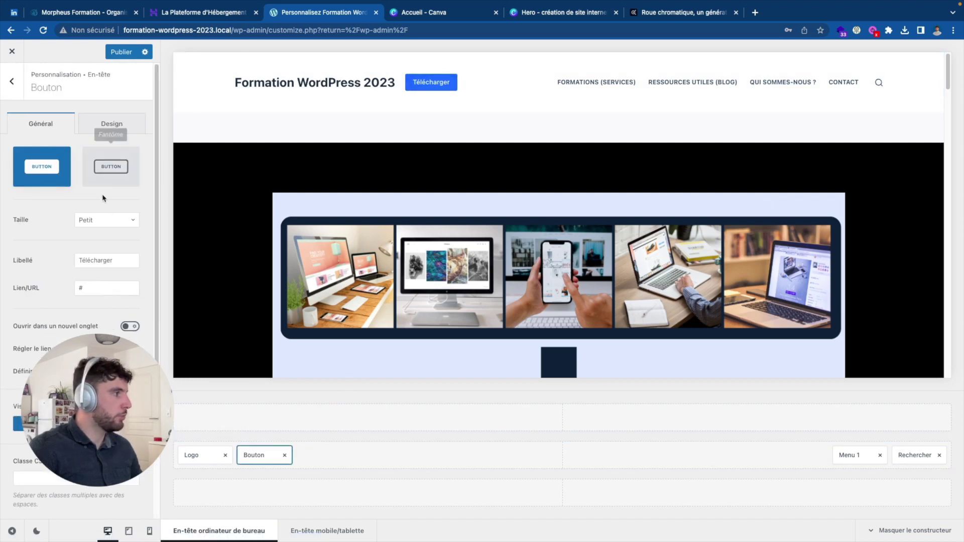
left_click(19, 82)
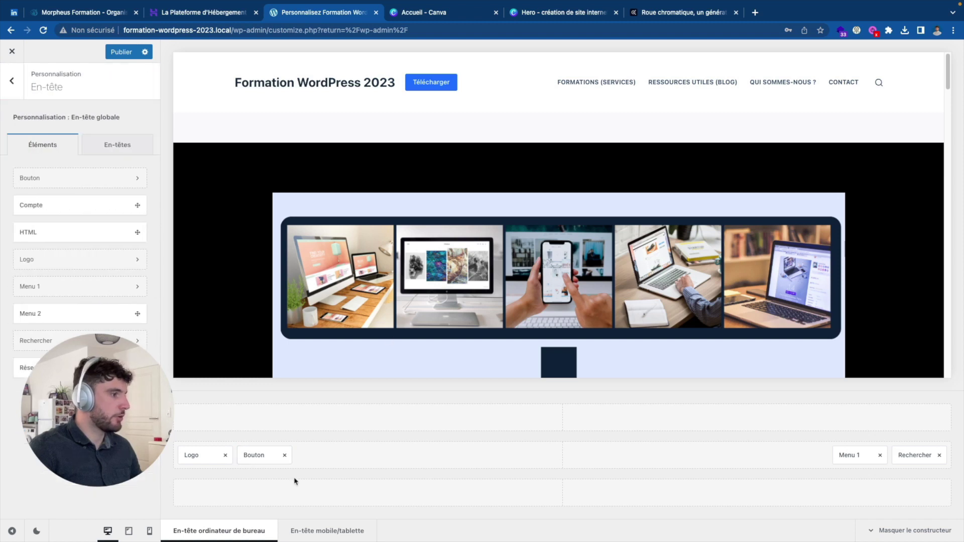
left_click(285, 455)
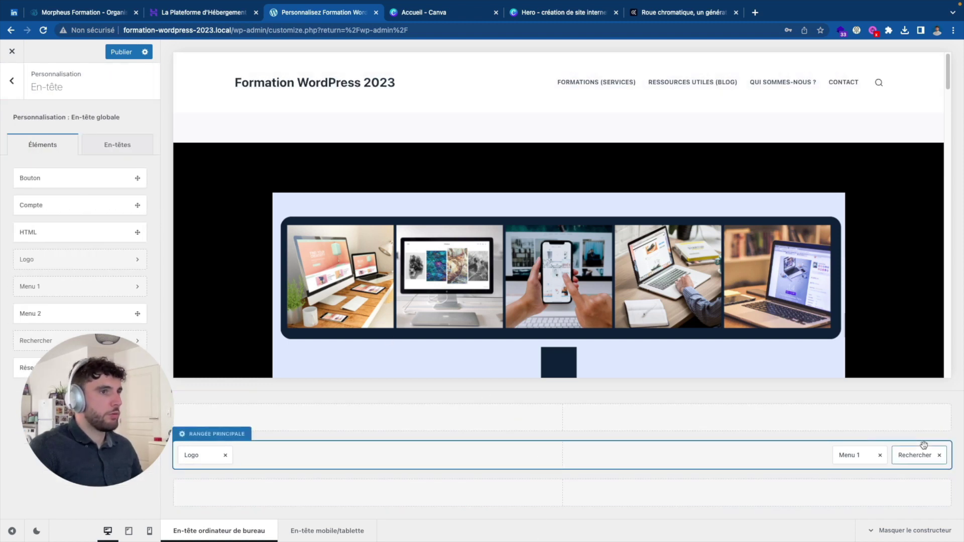
Add the Réseaux sociaux element after Rechercher in the header's main row and view the social account link settings.
left_click_drag(75, 368, 919, 454)
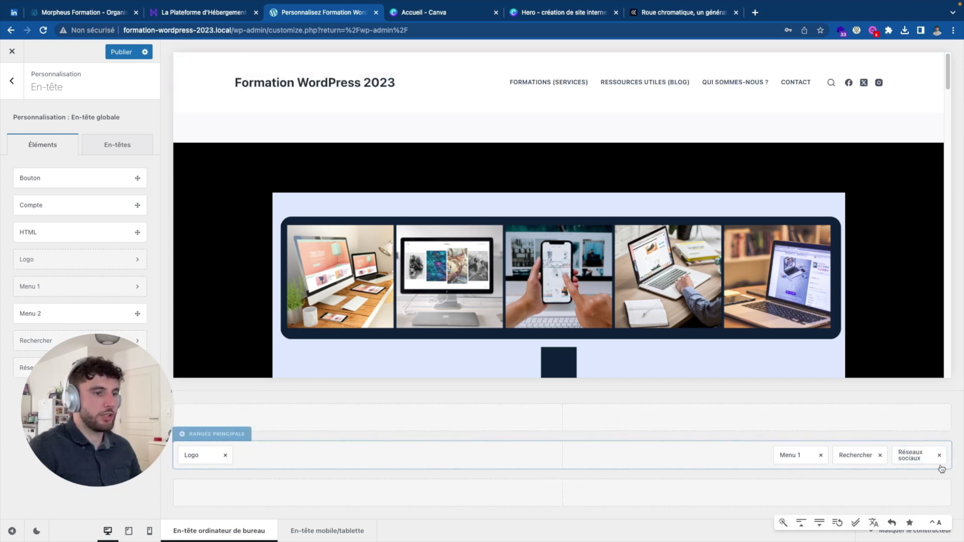
left_click(911, 454)
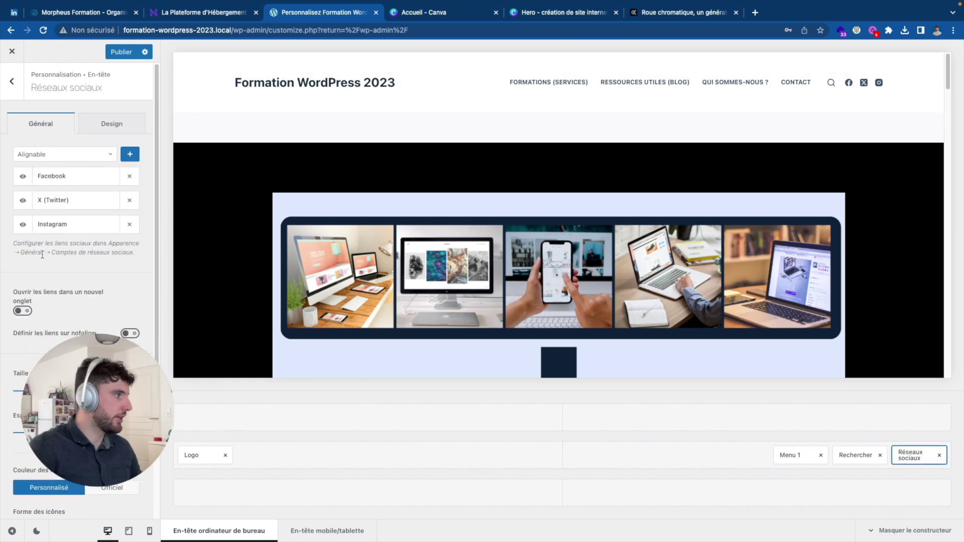
left_click(43, 252)
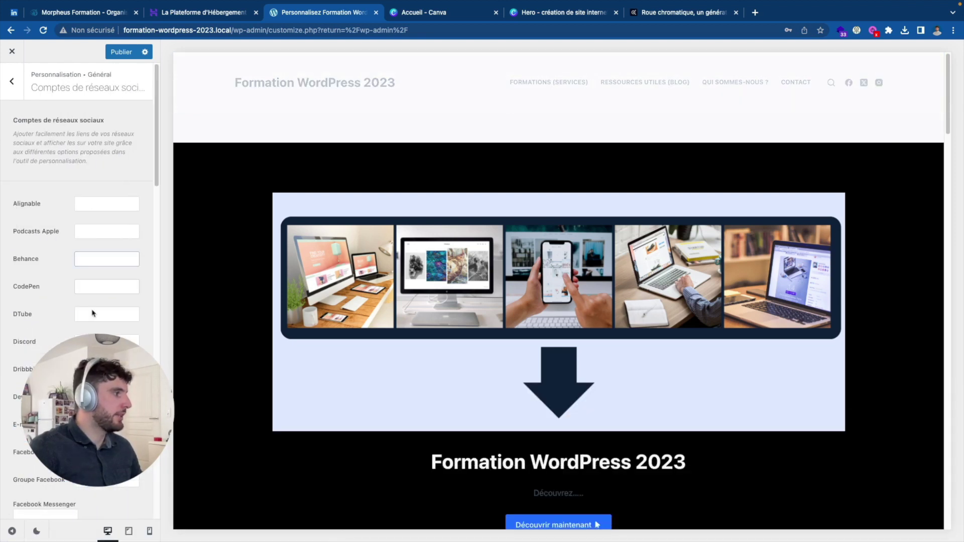
key("Escape")
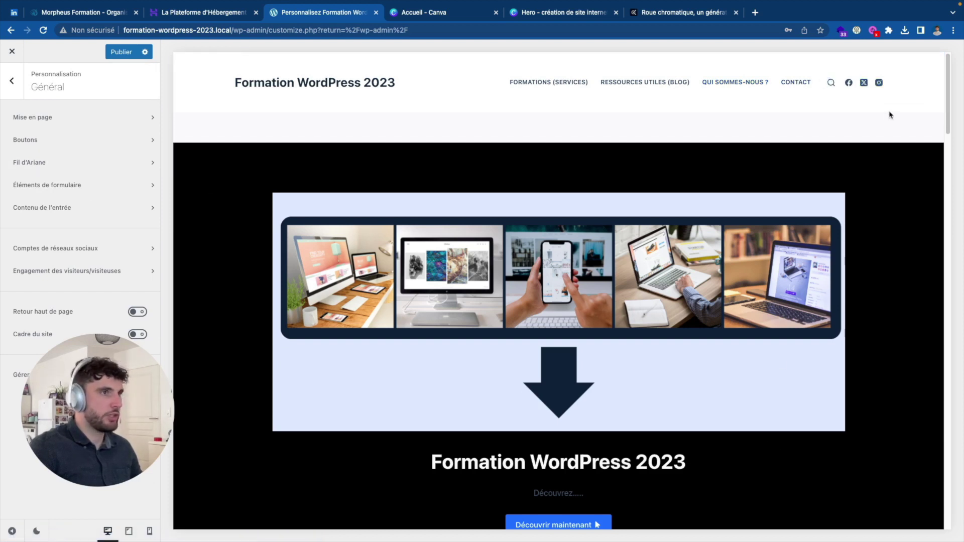
left_click(880, 83)
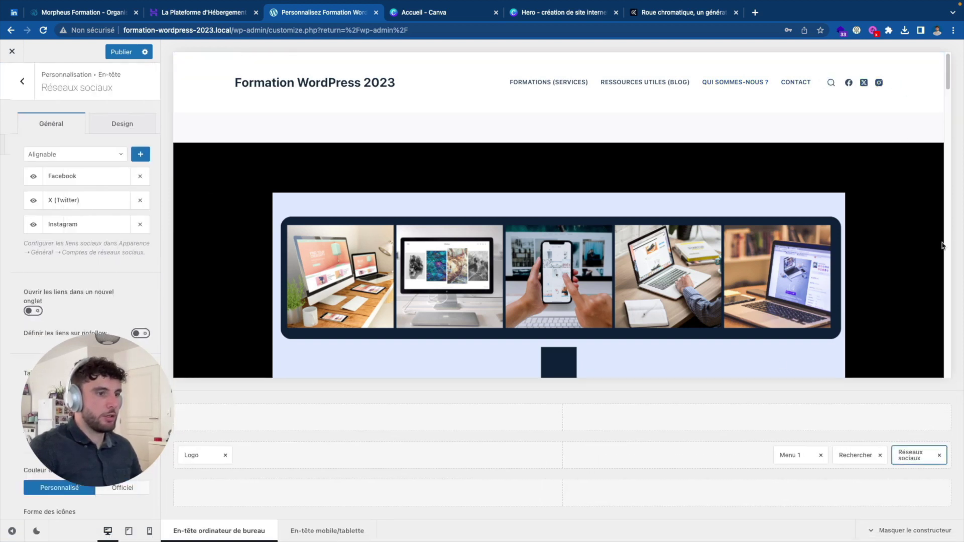
Add TikTok to the header's social networks and look at the icon design options.
left_click(36, 159)
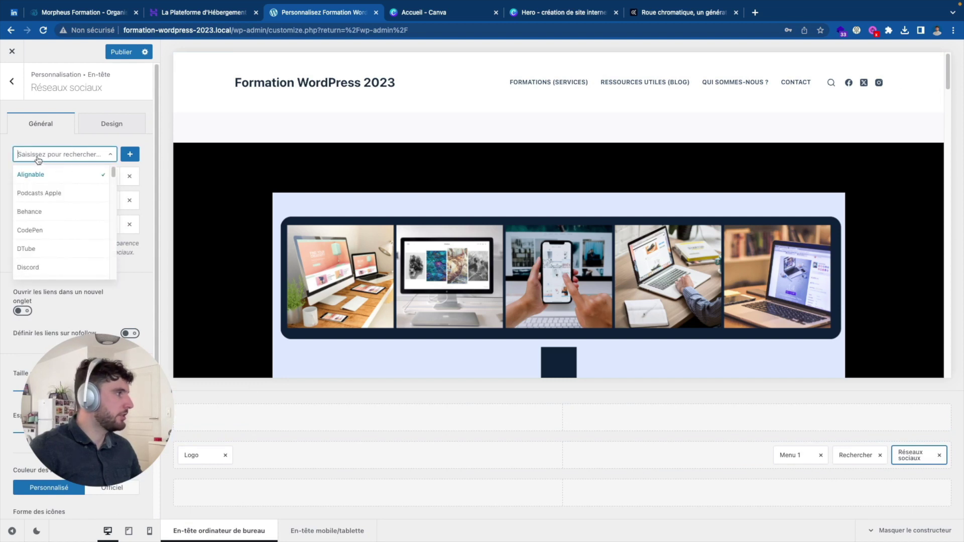
left_click(44, 155)
left_click(44, 154)
left_click(45, 154)
left_click(45, 155)
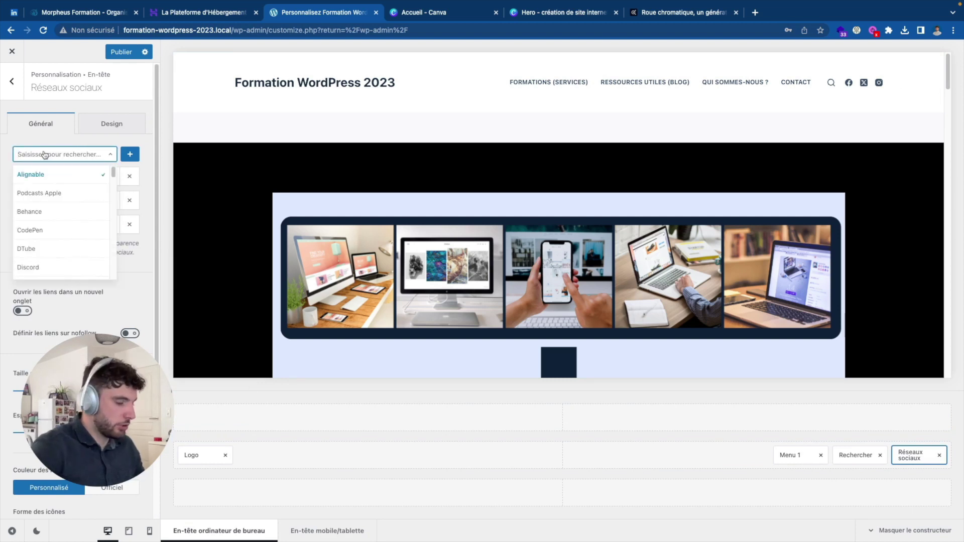
type("tikt")
left_click(35, 174)
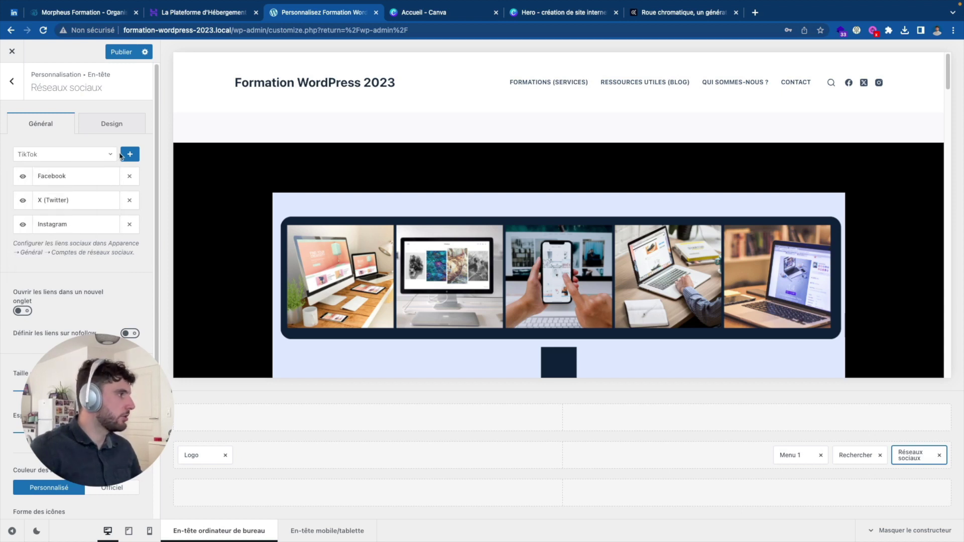
left_click(129, 154)
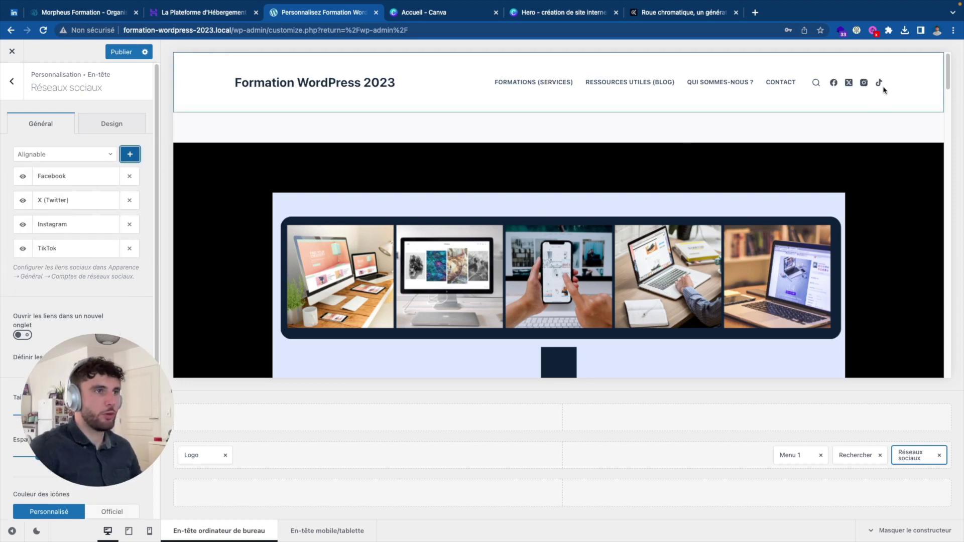
left_click(104, 128)
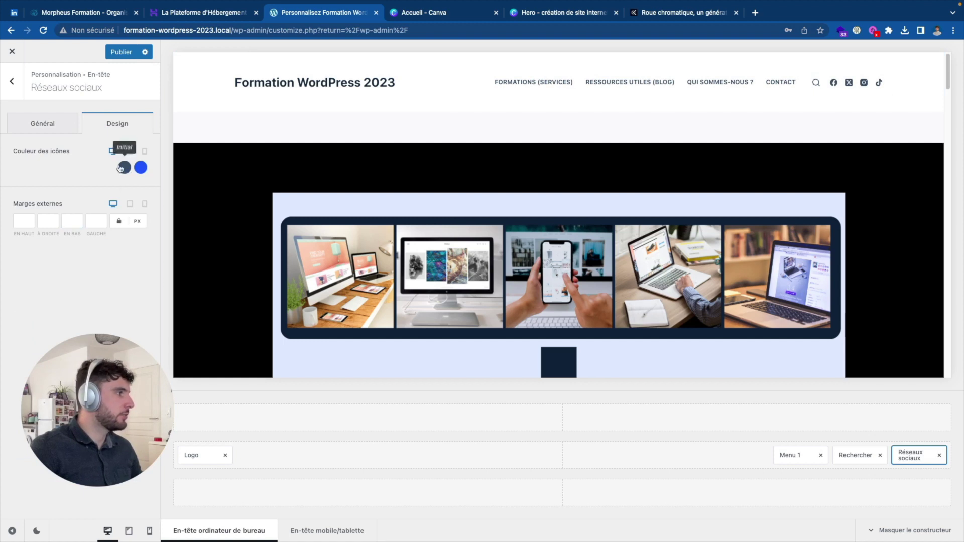
left_click(14, 86)
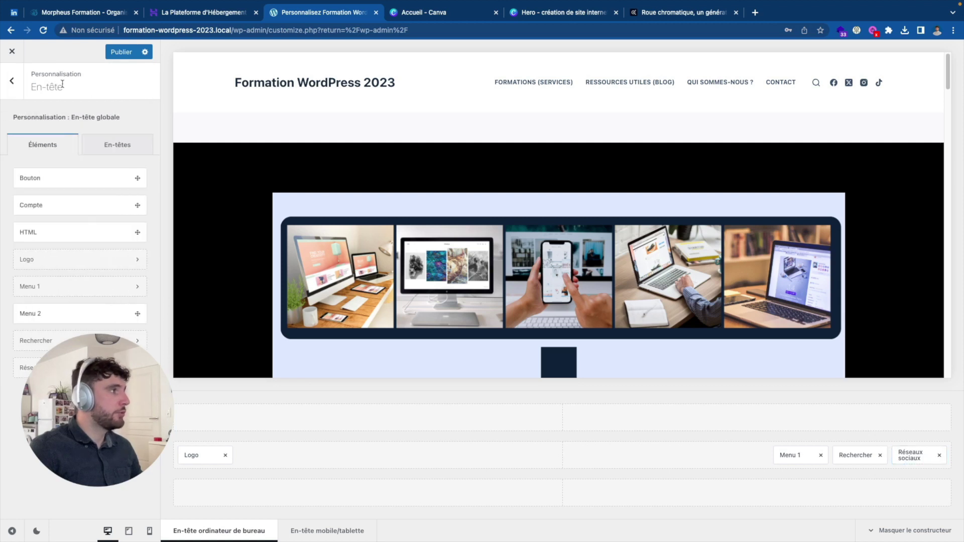
In the footer's middle row, place Menu du pied de page in the third column and Réseaux sociaux in the second.
left_click(3, 86)
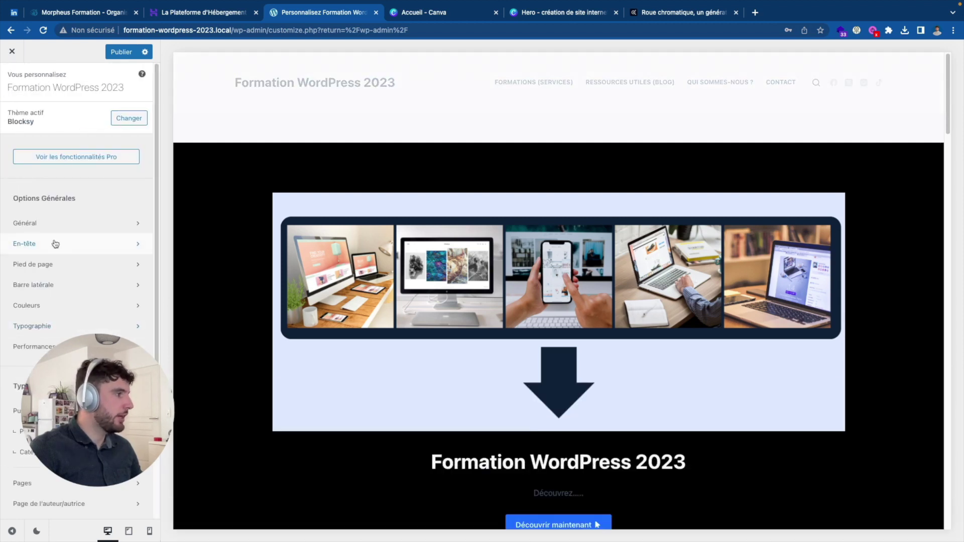
left_click(48, 265)
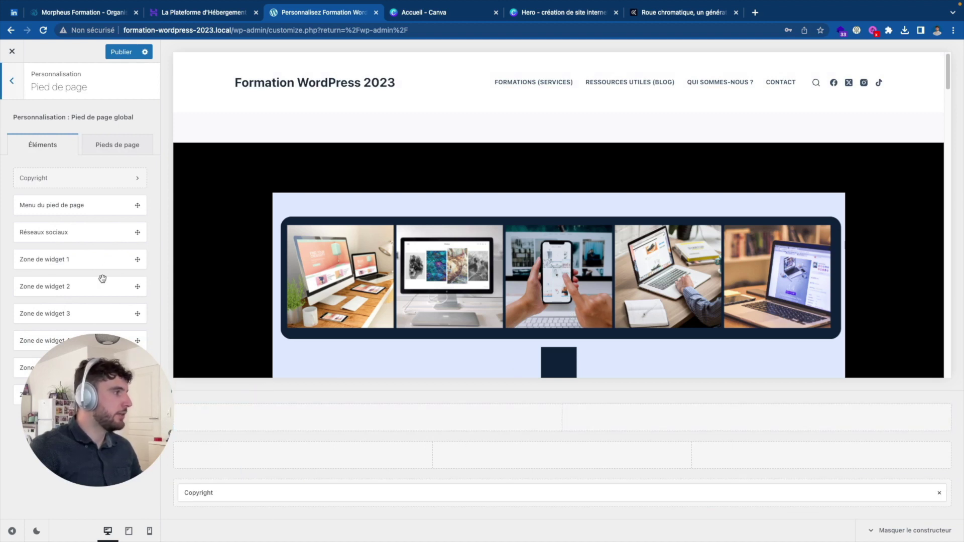
left_click_drag(80, 205, 803, 454)
left_click_drag(89, 236, 567, 454)
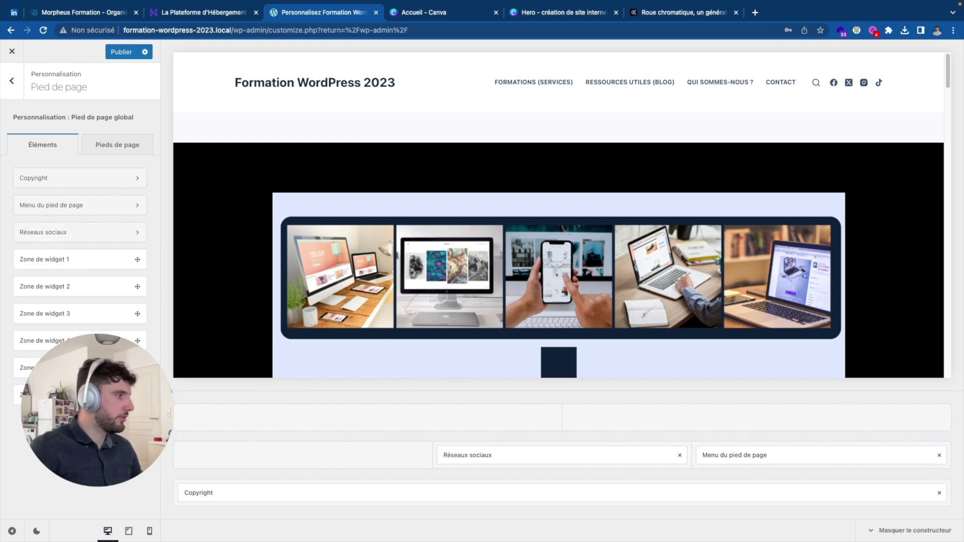
Try Zone de widget 1 in the first column of the footer's middle row, check the footer preview and remove it.
left_click_drag(70, 265, 281, 459)
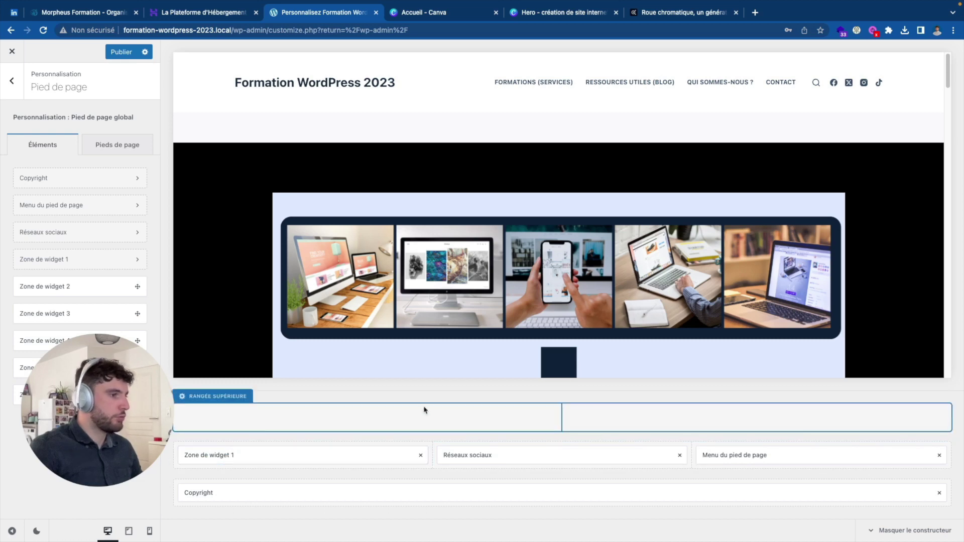
scroll(557, 352, "down", 5)
scroll(556, 351, "down", 15)
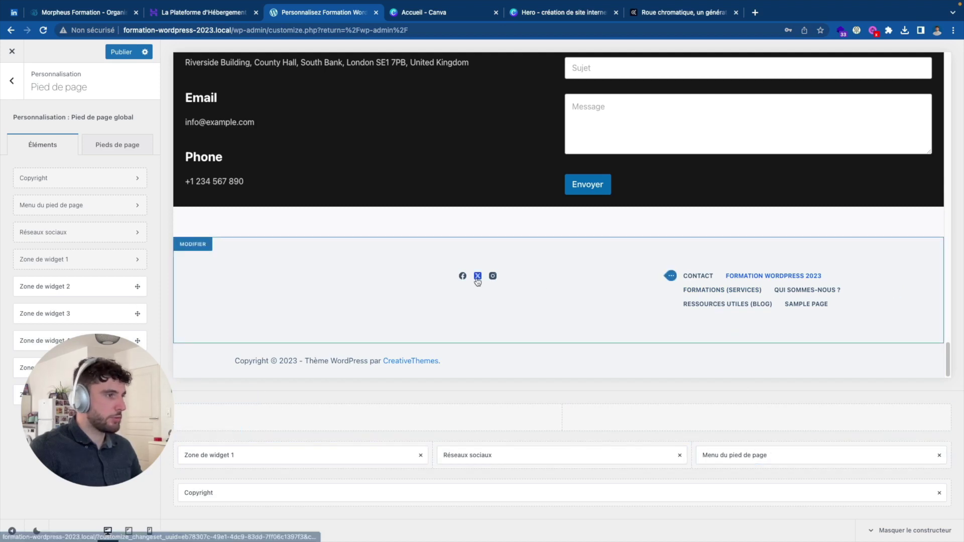
left_click(421, 455)
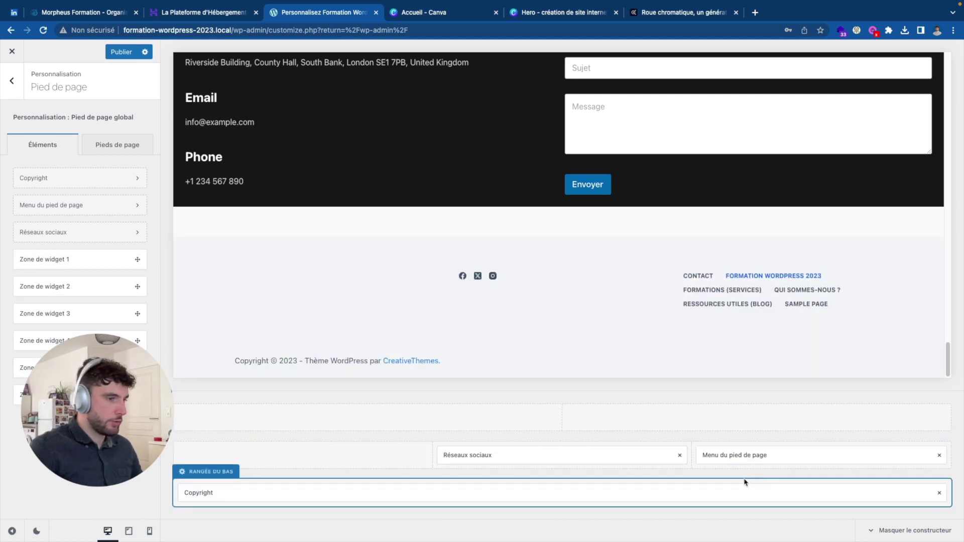
Split the footer's bottom row into two columns, with Réseaux sociaux in the first and Copyright in the second.
left_click(215, 473)
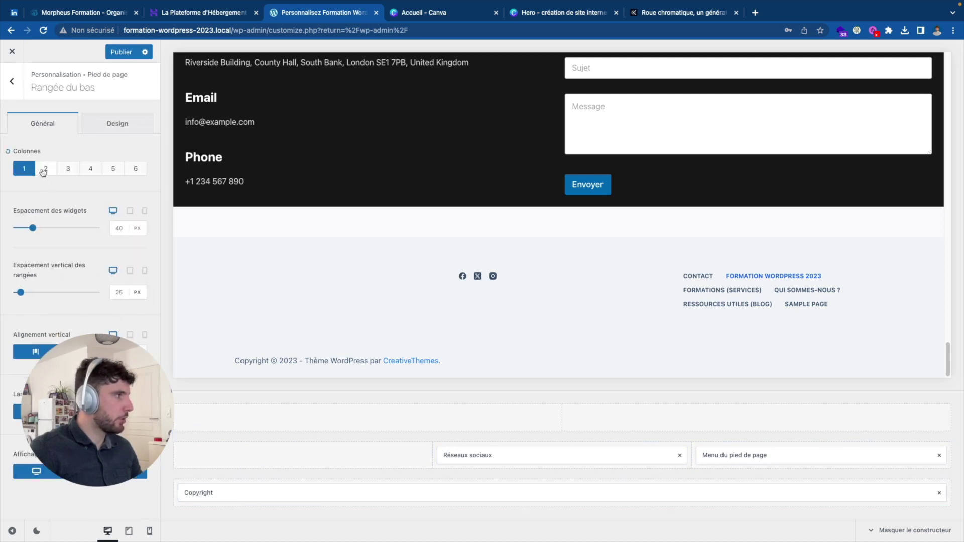
left_click(44, 169)
left_click_drag(302, 492, 655, 488)
left_click_drag(495, 457, 396, 492)
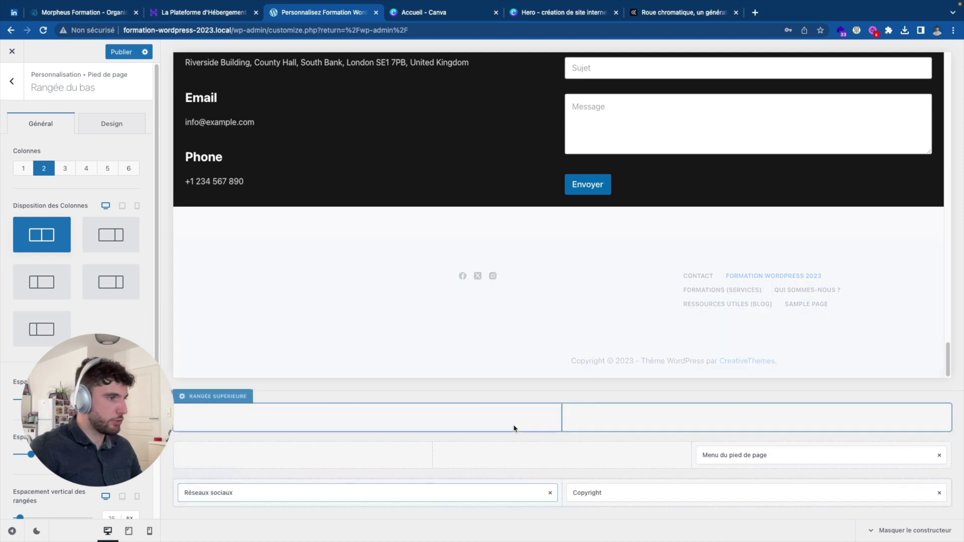
Center the footer's social icons horizontally within their column.
left_click(442, 493)
scroll(75, 251, "down", 5)
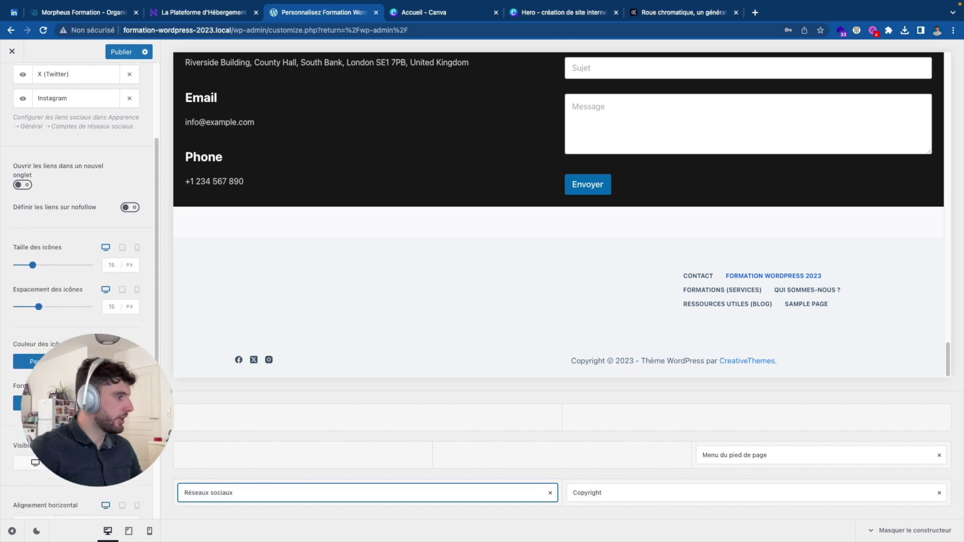
scroll(75, 276, "down", 2)
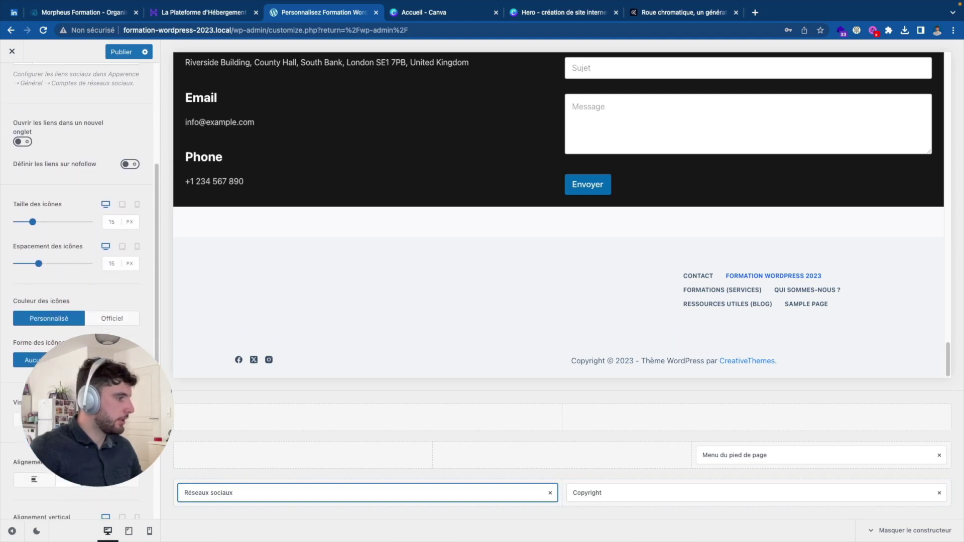
left_click(76, 476)
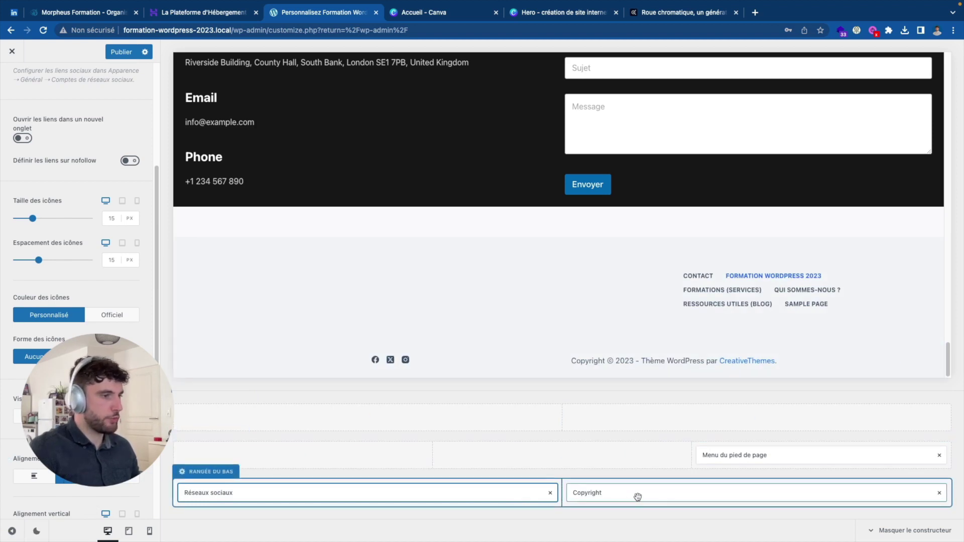
Change the footer's copyright text to "Copyright © {current_year} - Site fait par....".
left_click(596, 494)
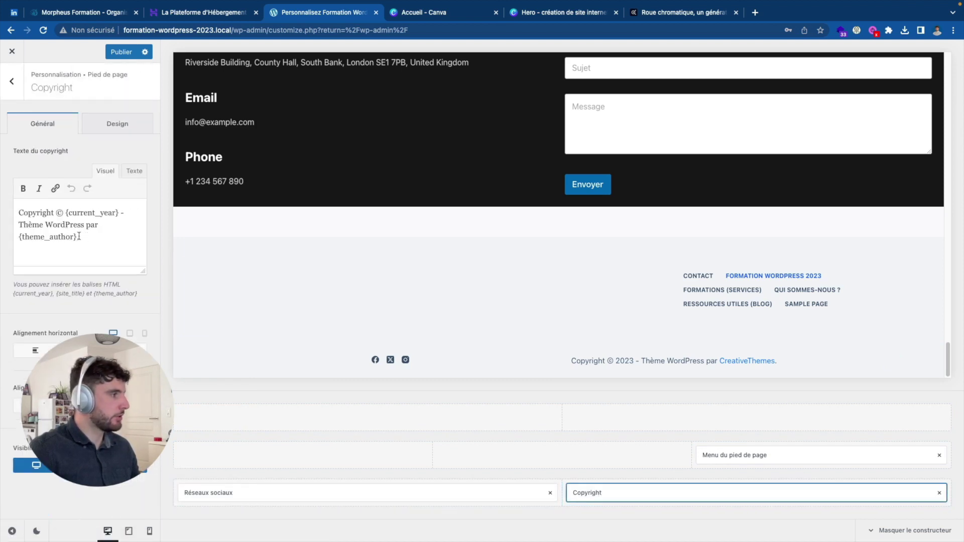
left_click_drag(79, 236, 25, 228)
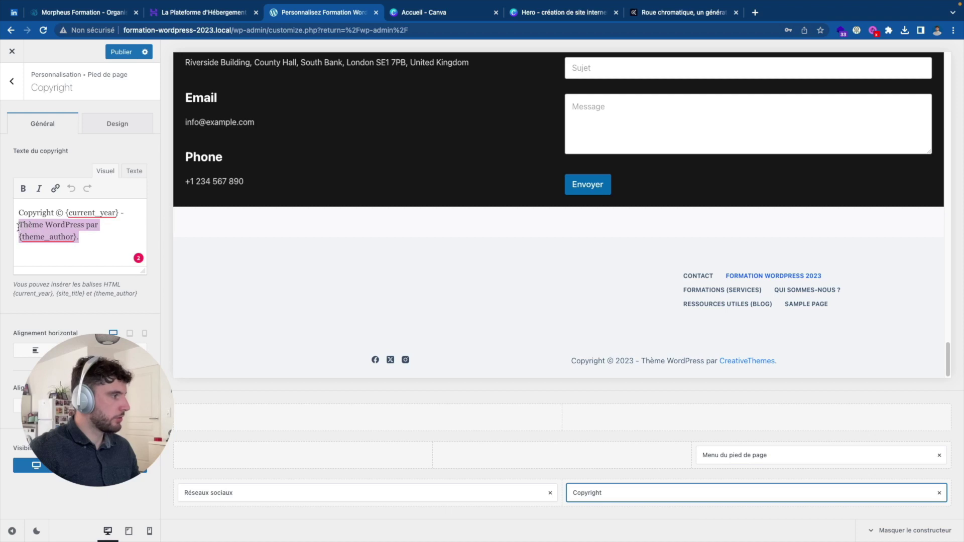
type("Site")
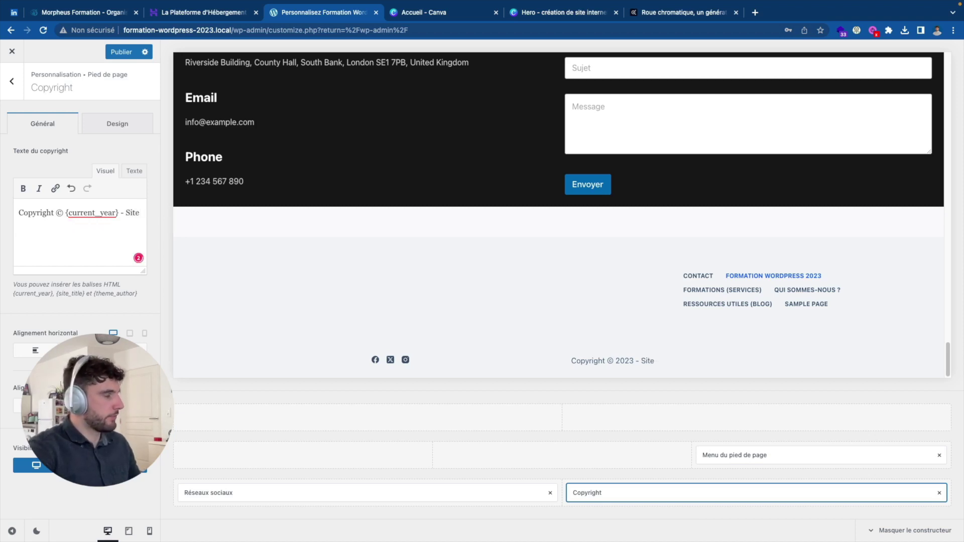
type(" fait par....")
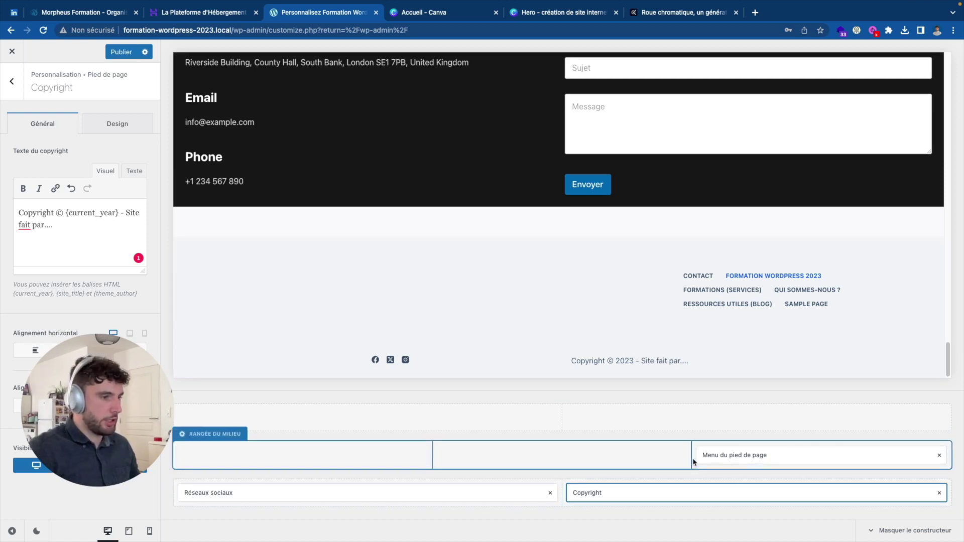
Change the footer's middle row to two columns with a narrow first and wide second column, and place Menu du pied de page in the second.
left_click(221, 434)
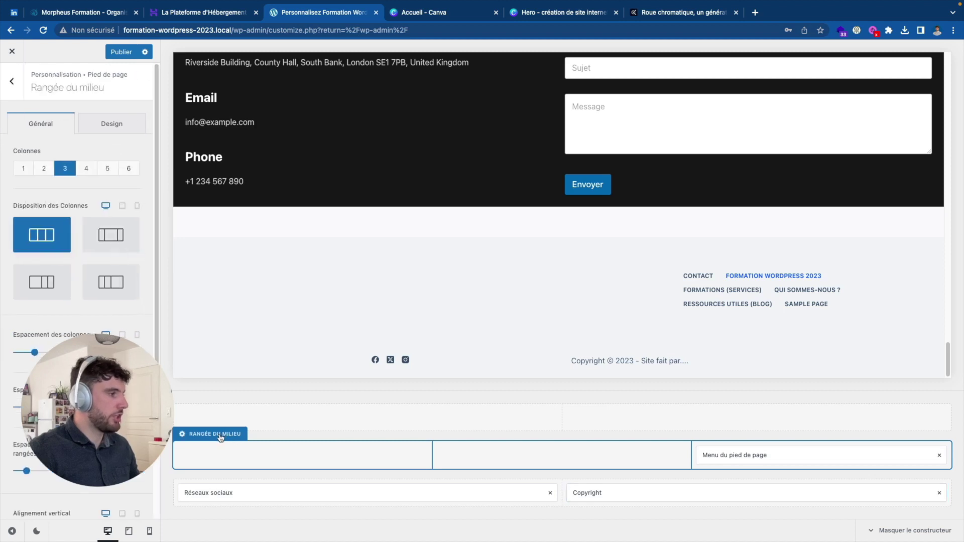
left_click(44, 169)
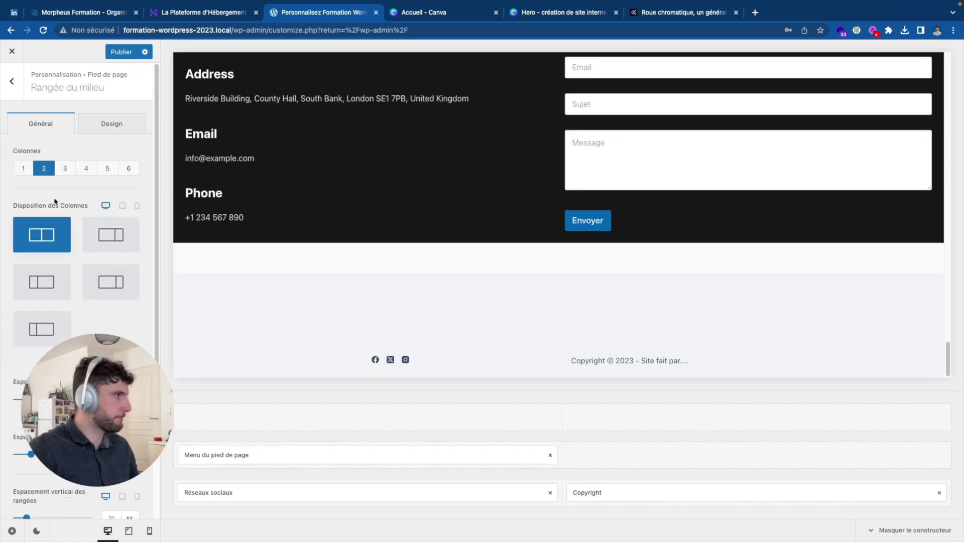
left_click(43, 296)
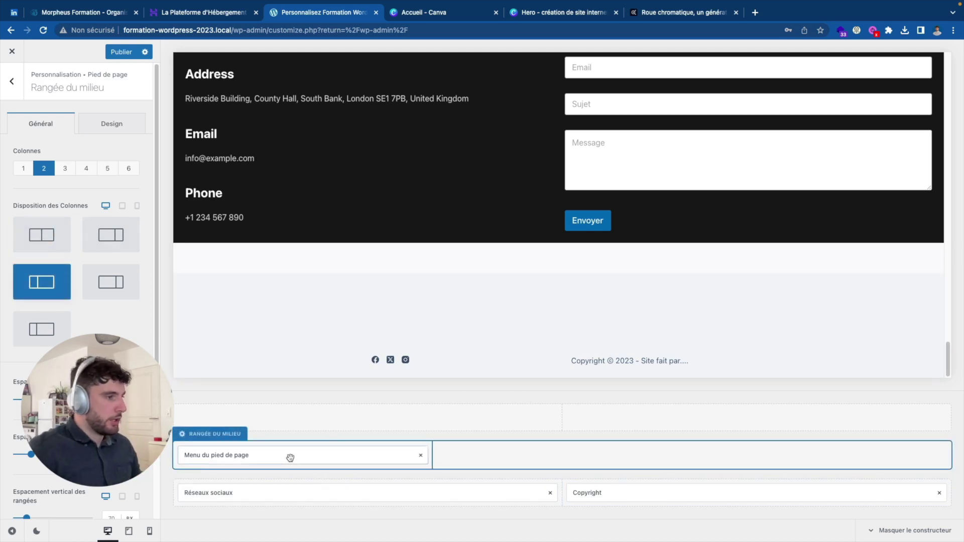
left_click_drag(291, 457, 600, 454)
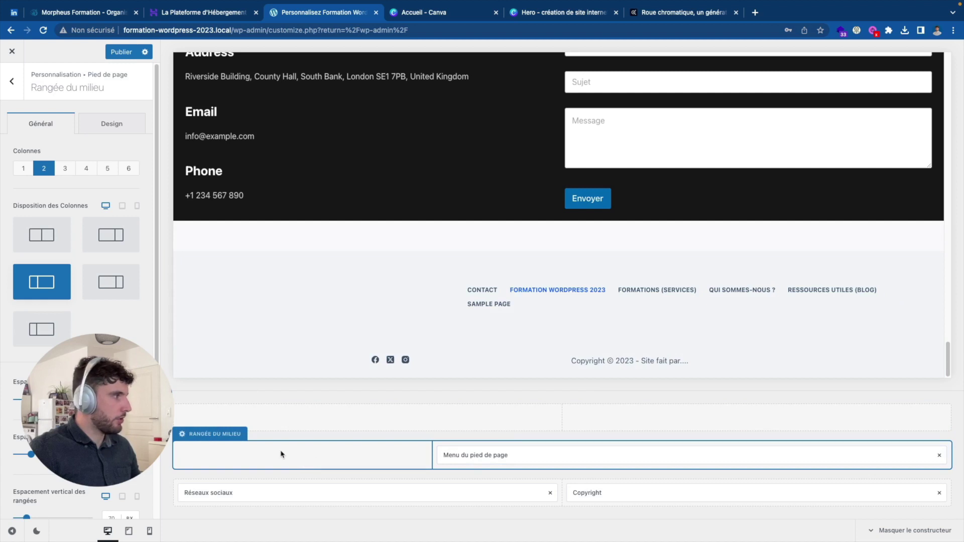
Add Zone de widget 1 to the empty first column of the footer's middle row and open its settings.
left_click(18, 96)
left_click_drag(65, 267, 295, 445)
left_click(253, 450)
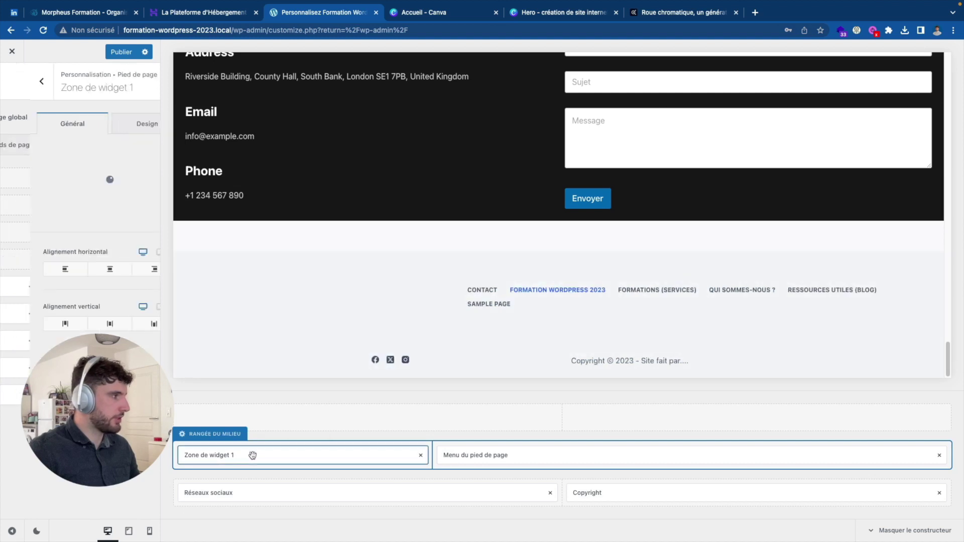
Insert an Image block with the fourth logoipsum logo from the media library into Zone de widget 1, and publish the changes.
left_click(77, 194)
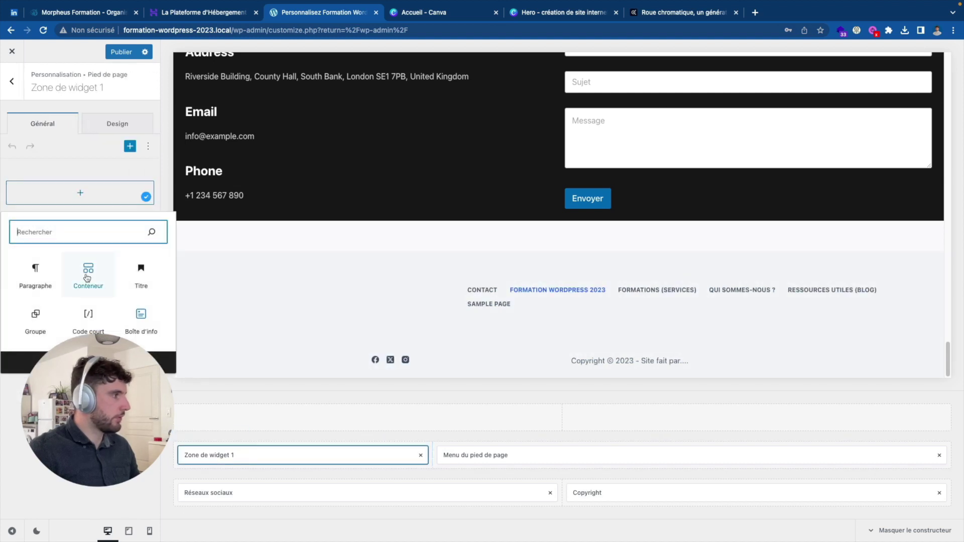
type("ima")
left_click(35, 274)
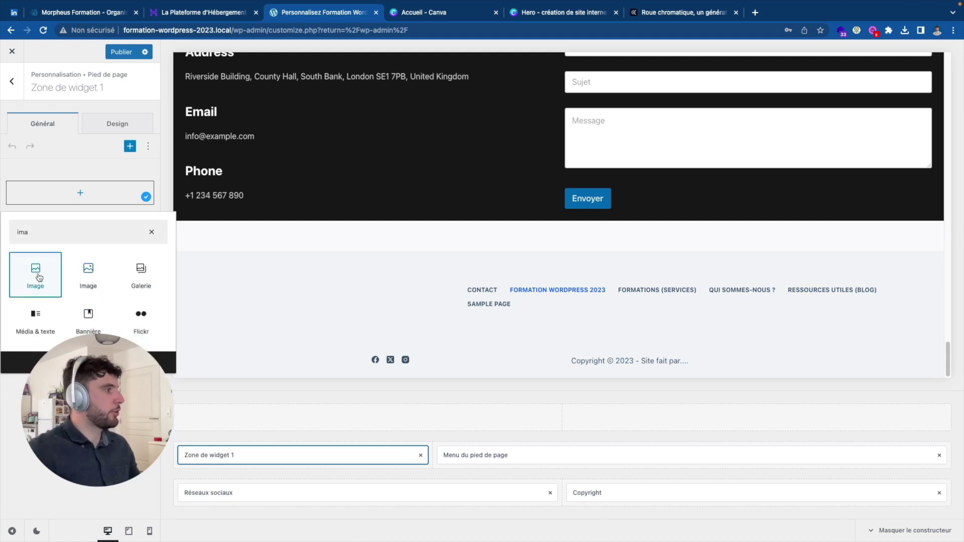
left_click(49, 246)
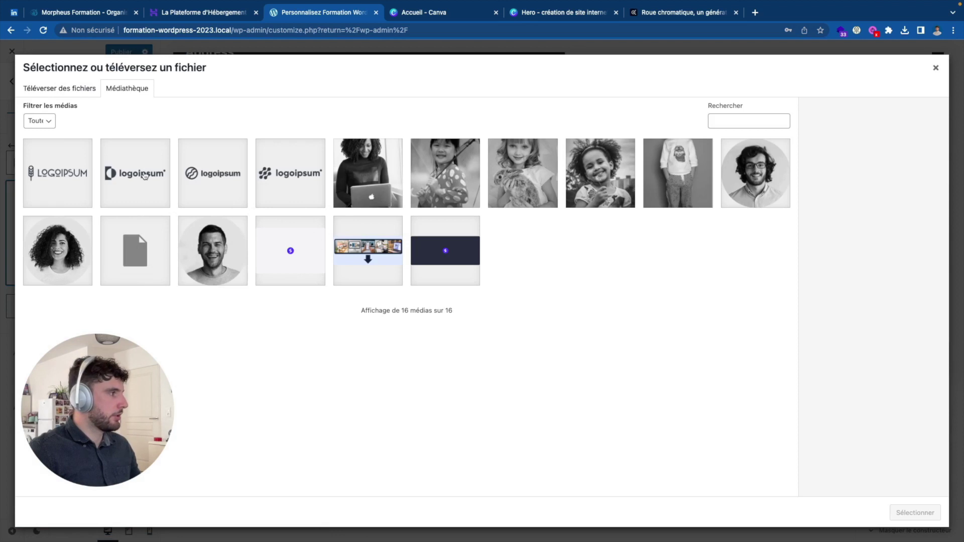
left_click(259, 174)
left_click(918, 508)
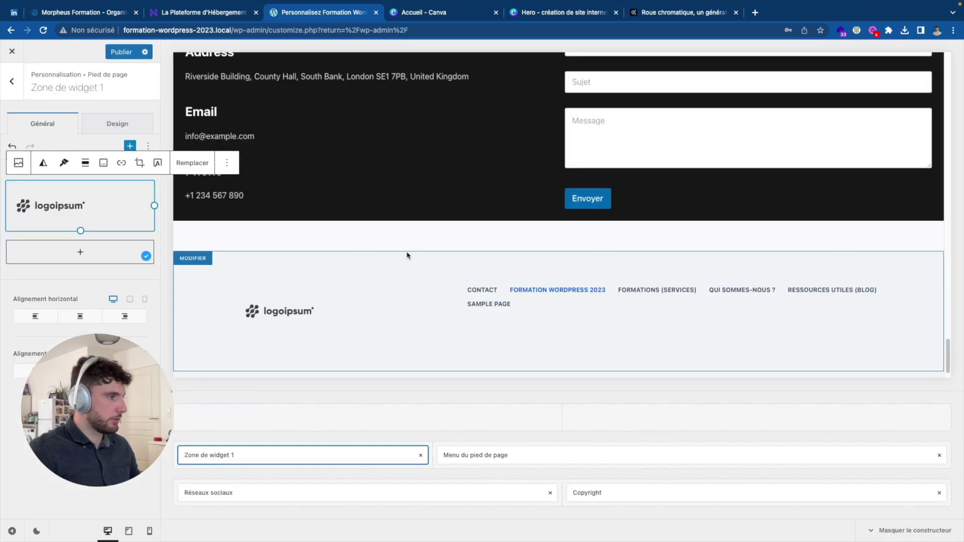
scroll(402, 308, "down", 1)
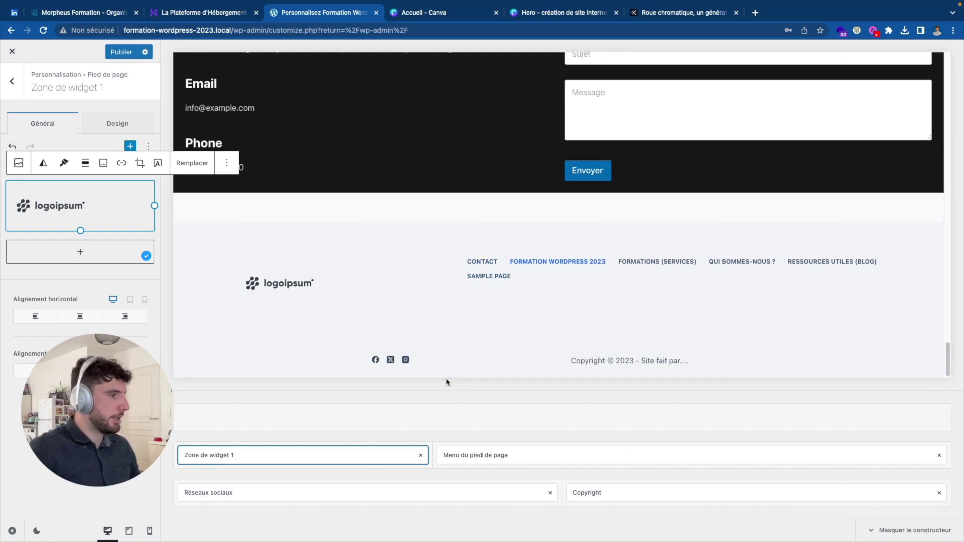
scroll(314, 251, "up", 1)
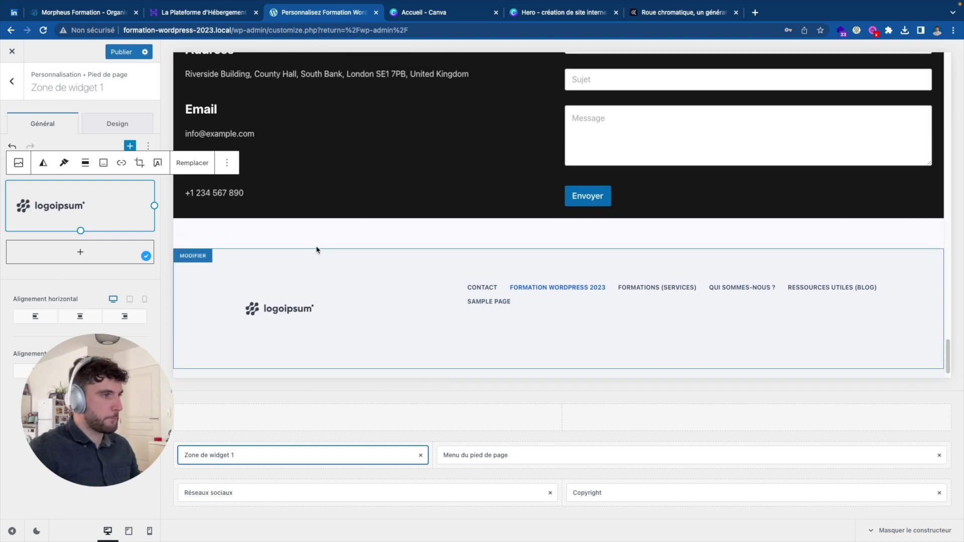
left_click(107, 51)
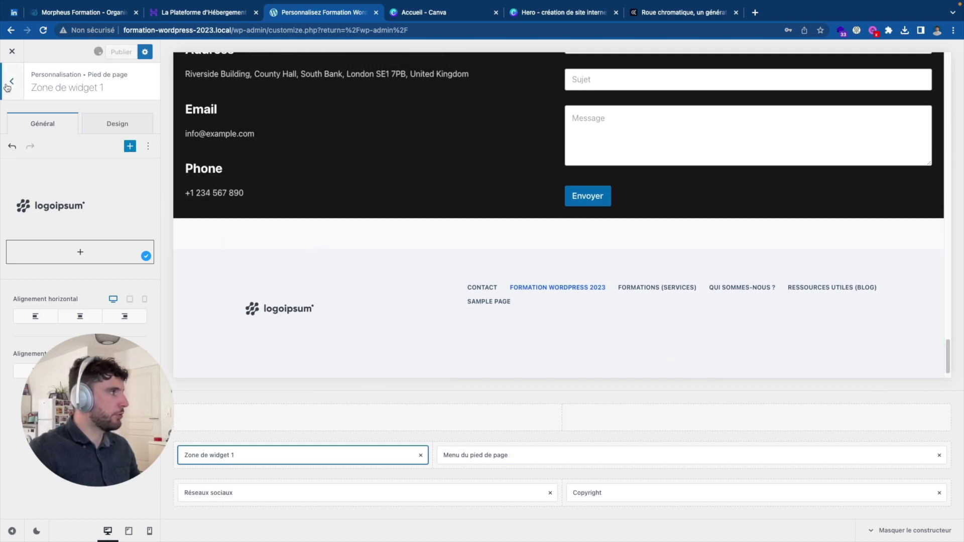
Open the theme's Couleurs settings and examine the global palette's Couleur 1 and the colour used for all headings.
scroll(192, 185, "up", 3)
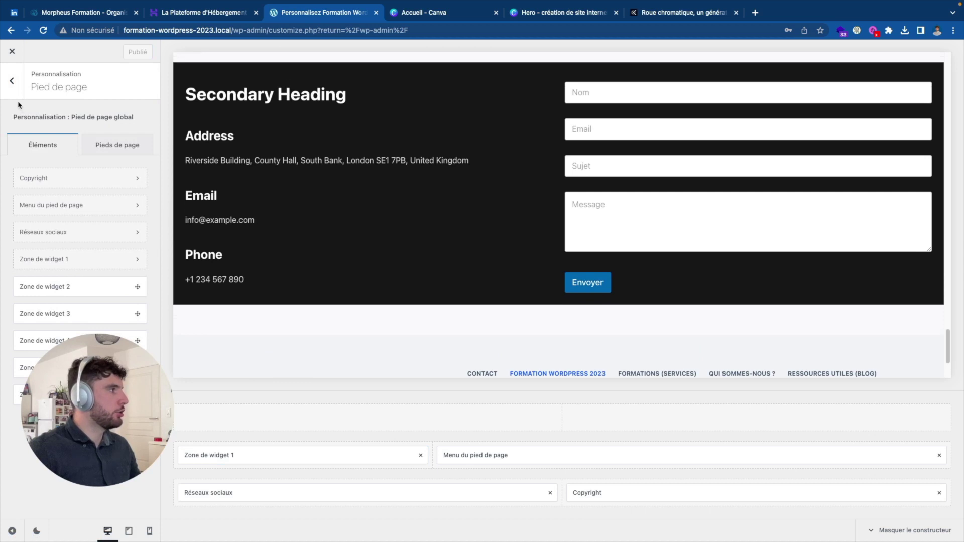
left_click(12, 81)
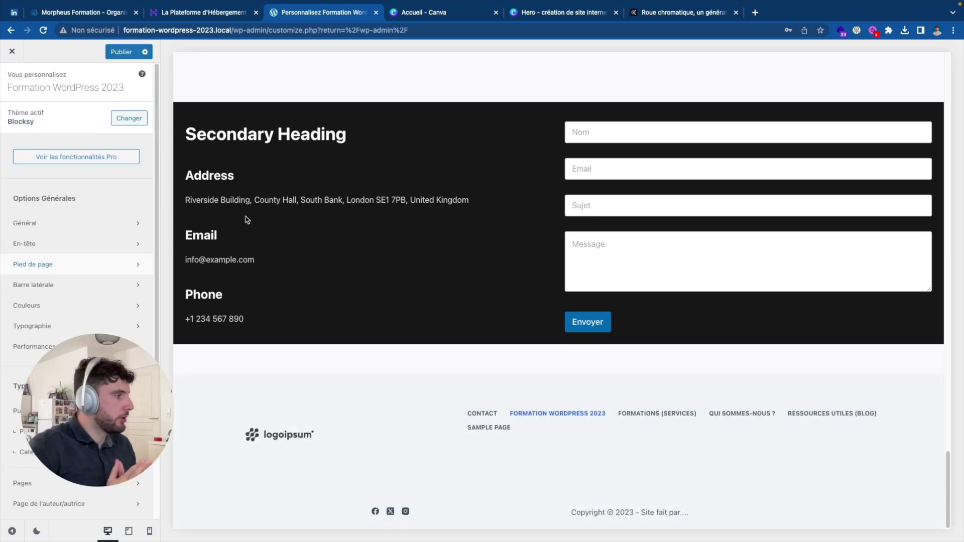
left_click(108, 305)
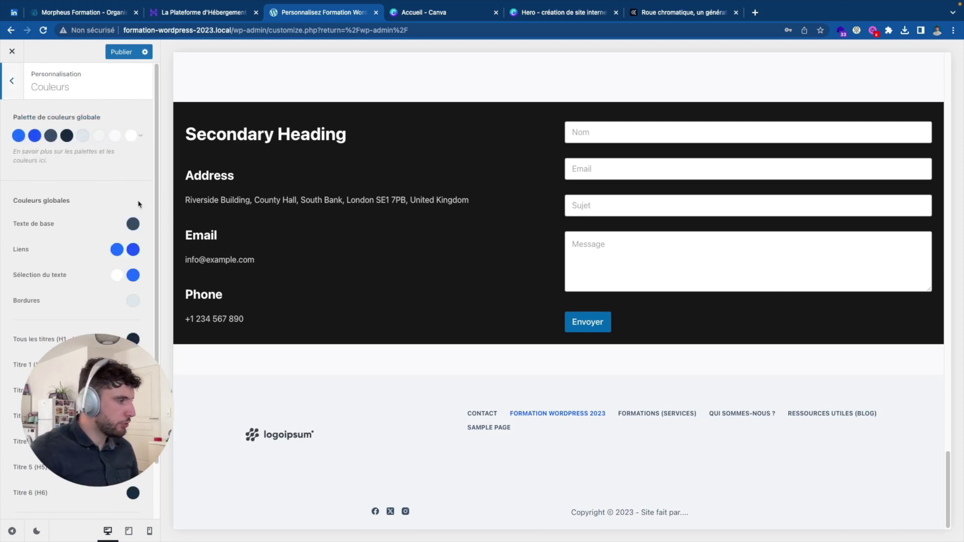
left_click(19, 135)
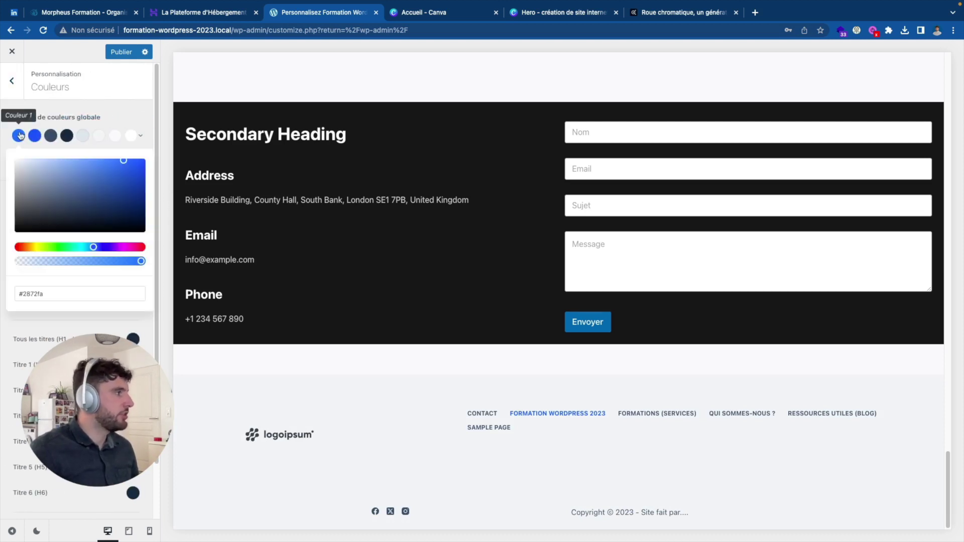
left_click(20, 137)
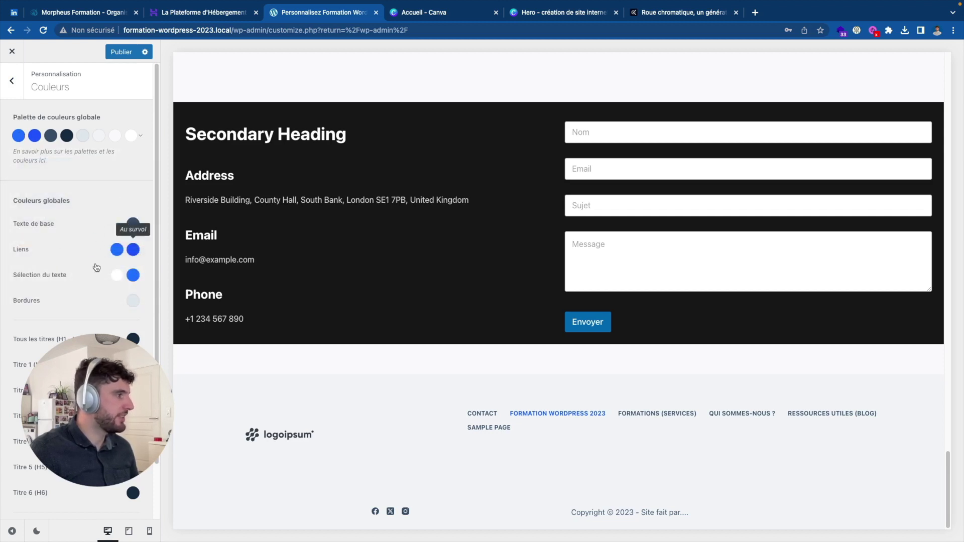
left_click(133, 339)
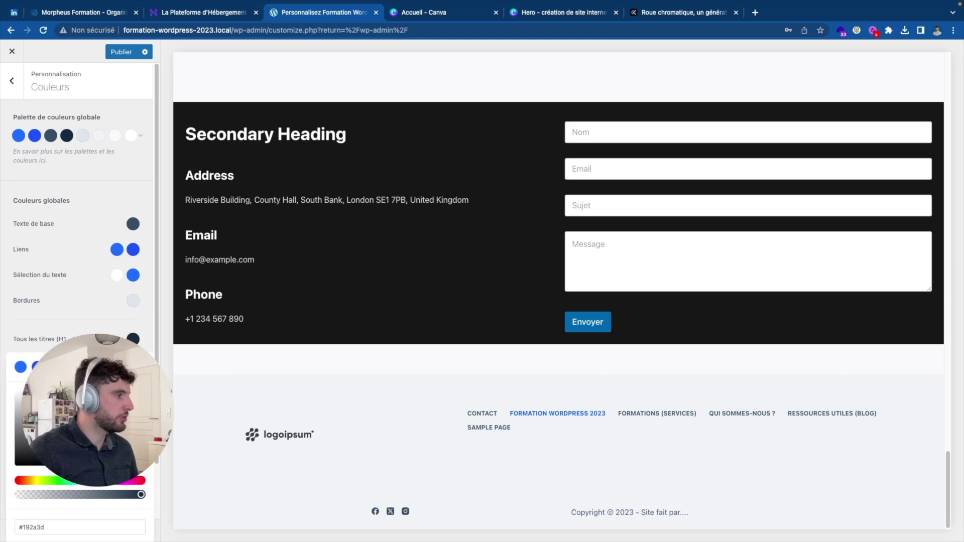
Switch to Adobe Color and search its Explorer palettes for "menuisier".
left_click(664, 13)
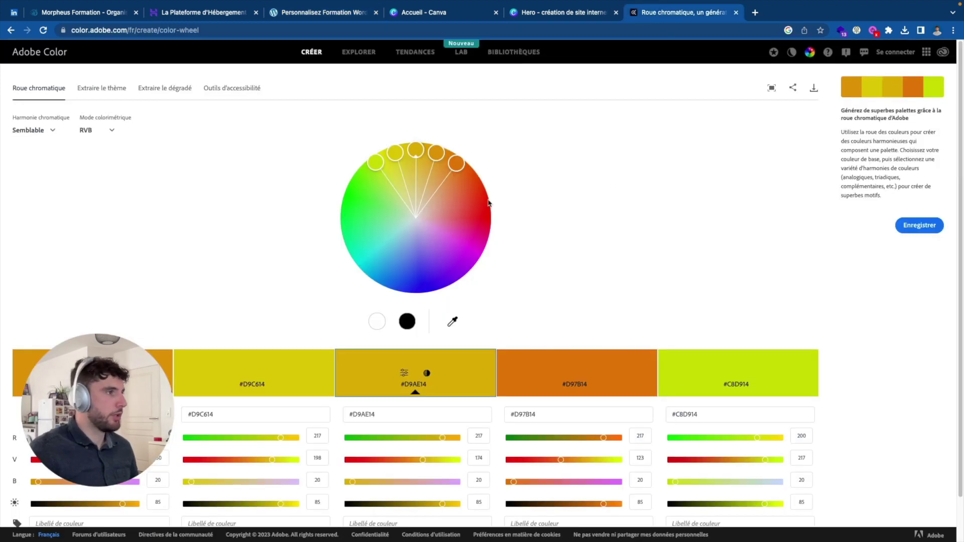
left_click(196, 12)
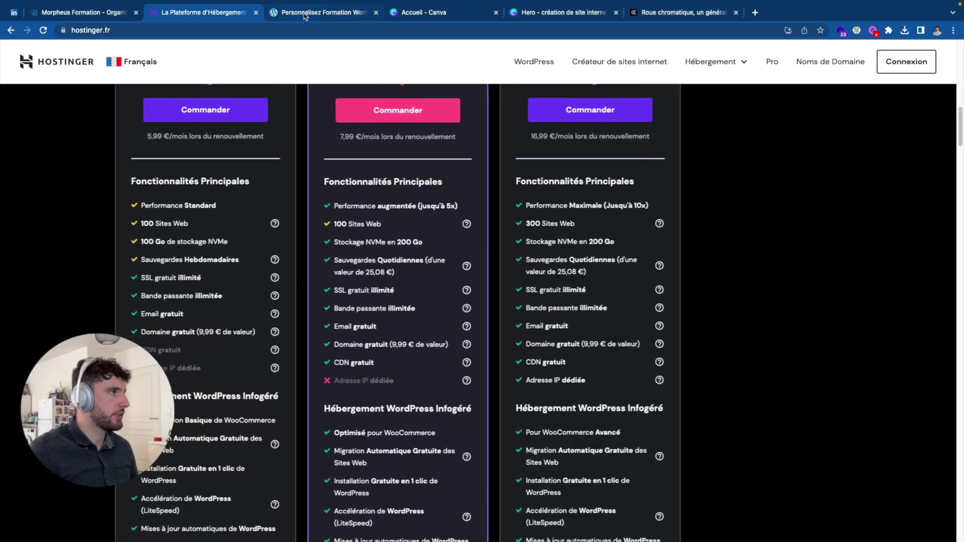
left_click(321, 13)
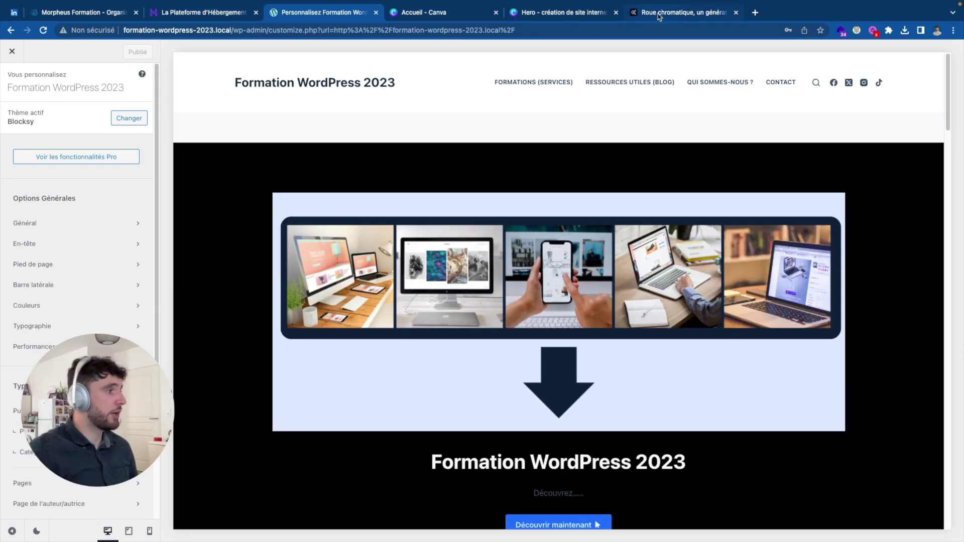
left_click(673, 12)
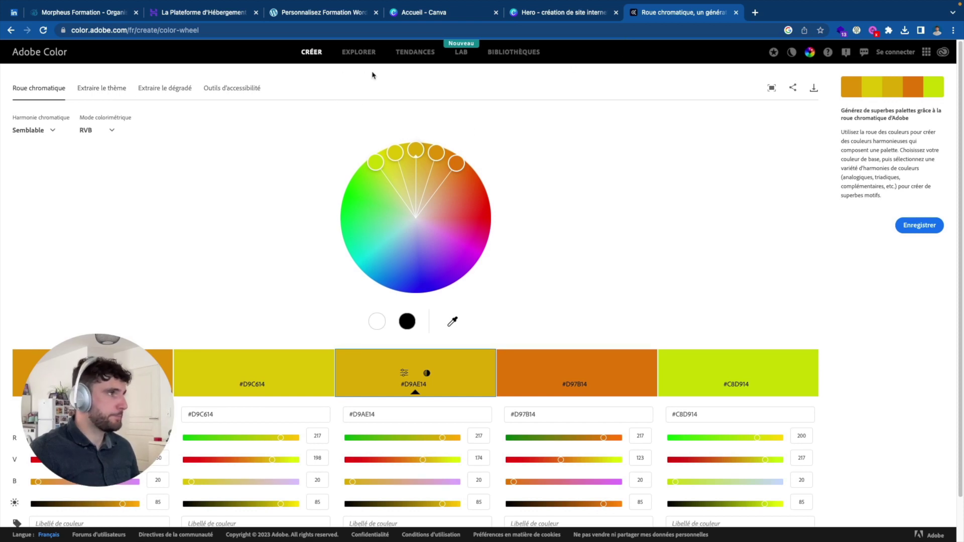
left_click(359, 52)
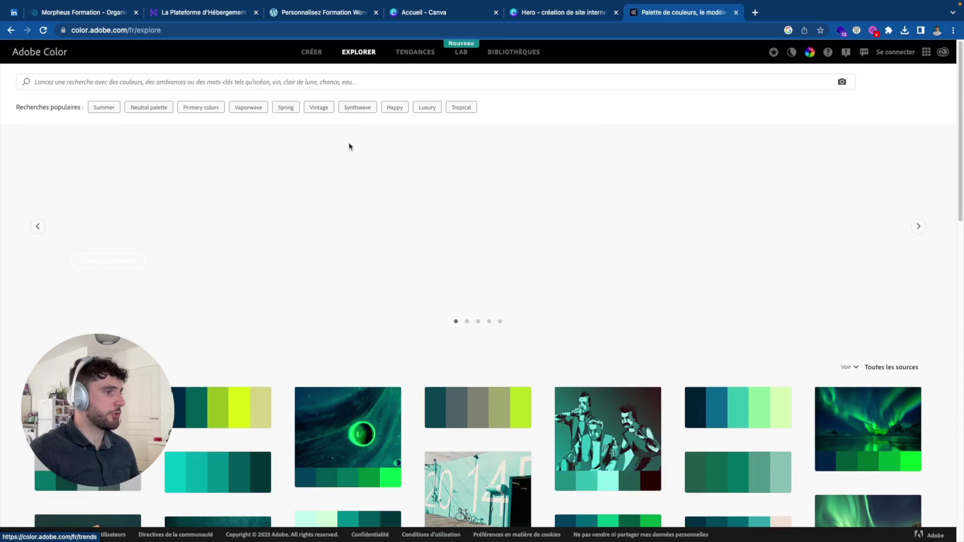
left_click(228, 81)
type("menuis")
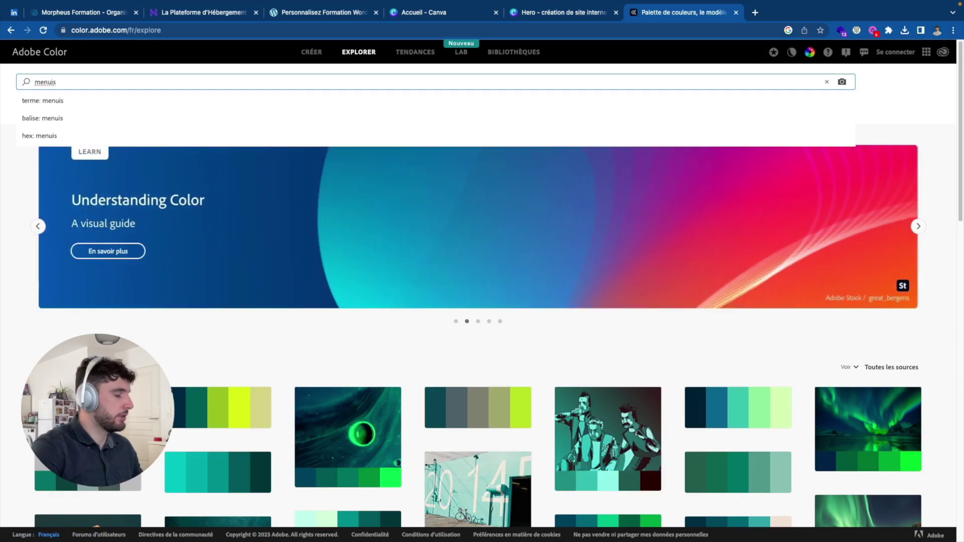
type("e")
key("BackSpace")
type("ier")
key("Return")
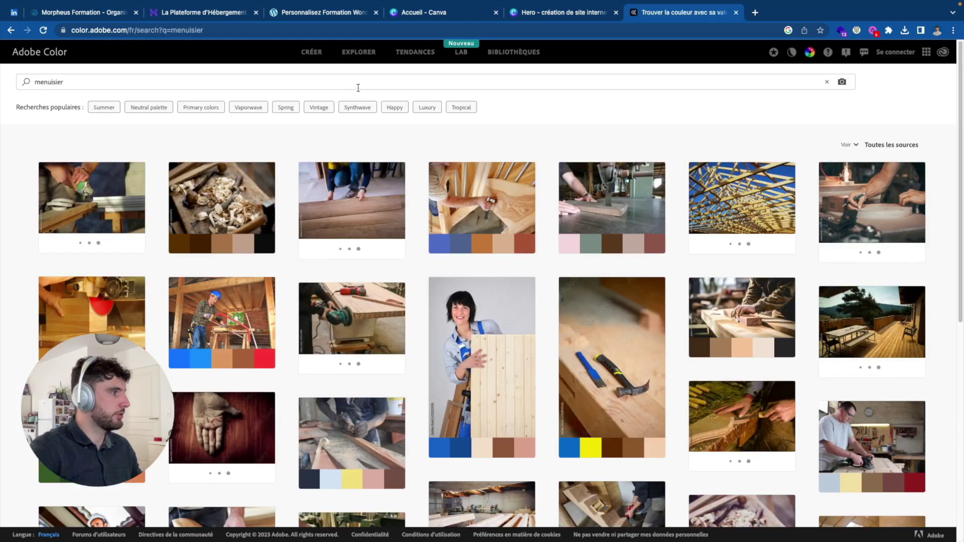
Open the brown palette extracted from "Vieux outils de menuiserie et copeaux de bois" to view its colour codes.
mouse_move(115, 209)
mouse_move(834, 235)
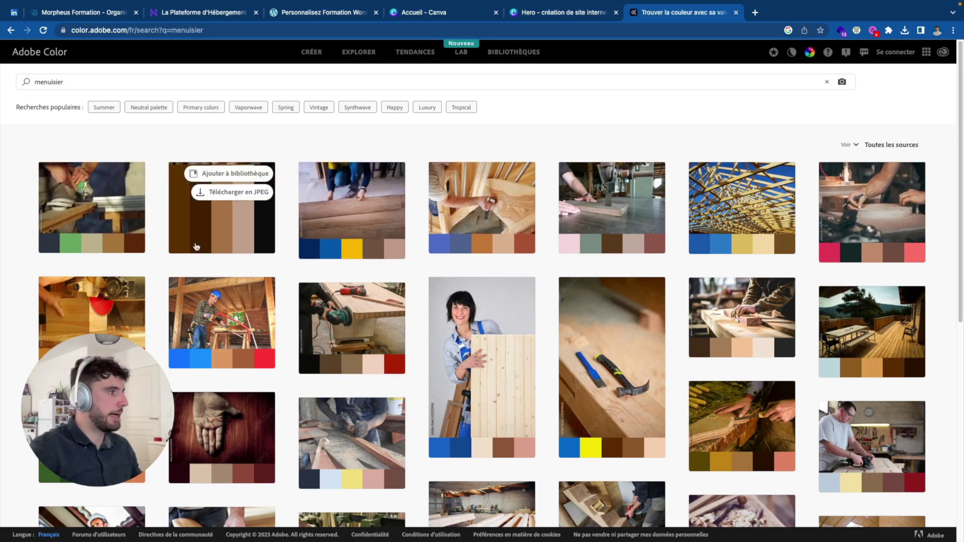
mouse_move(217, 231)
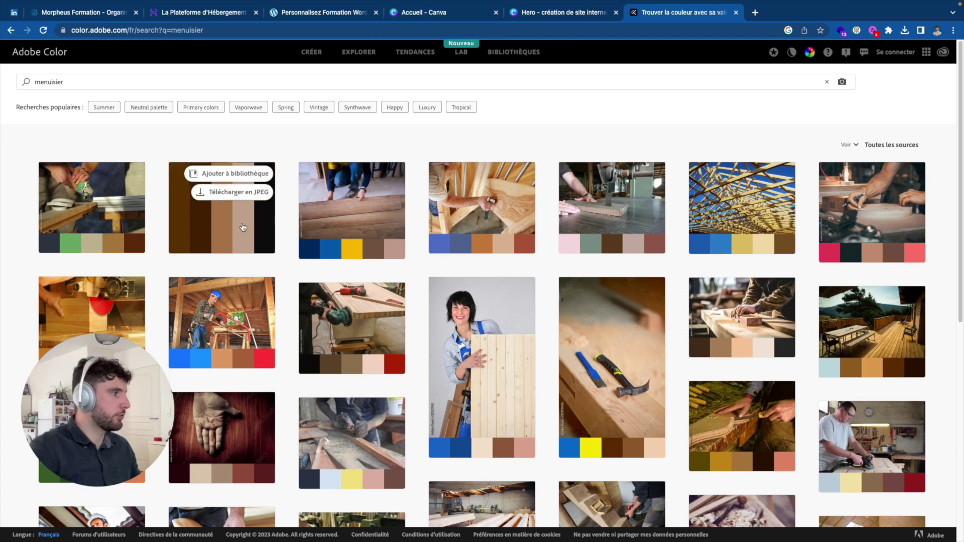
left_click(243, 229)
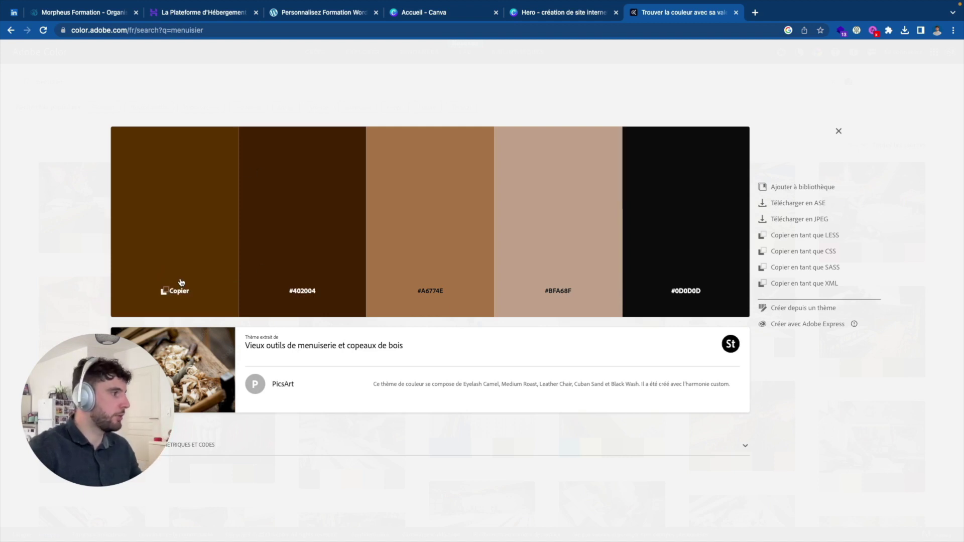
left_click(206, 12)
left_click(322, 12)
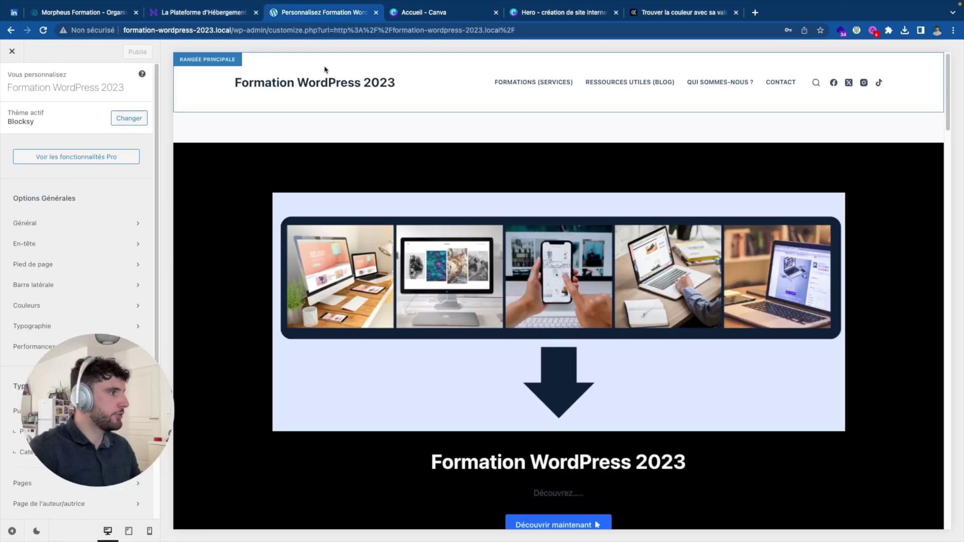
key("super+9")
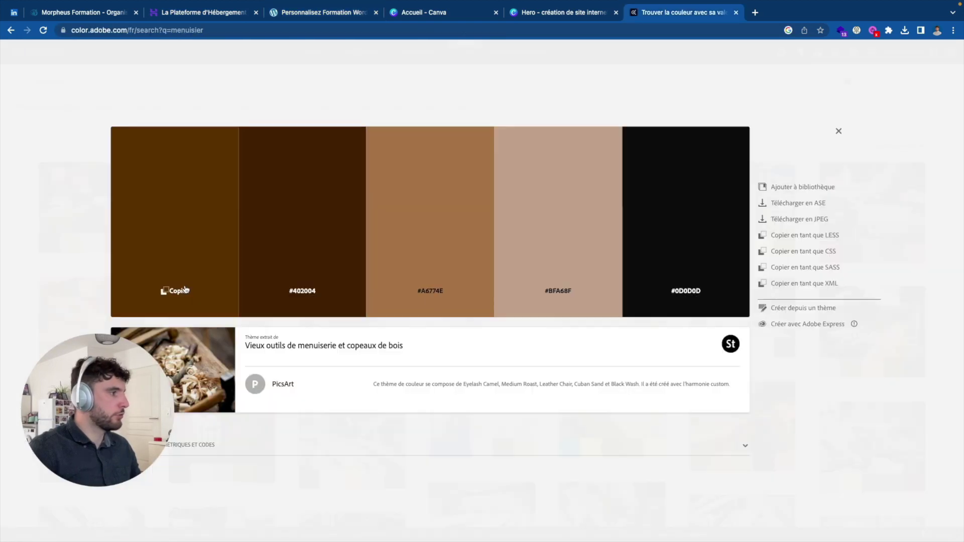
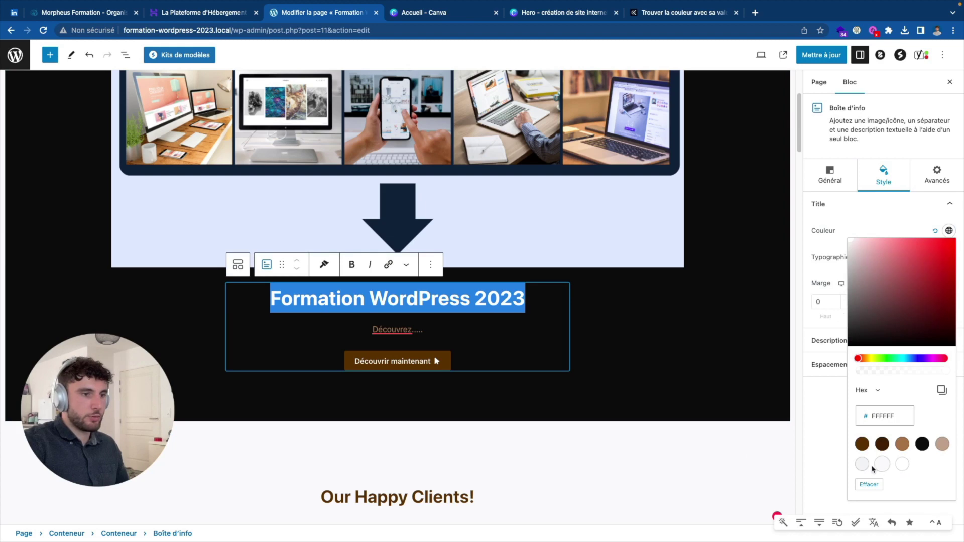
Set the title colour of the "Formation WordPress 2023" info box to the palette's beige.
left_click(942, 444)
left_click(746, 318)
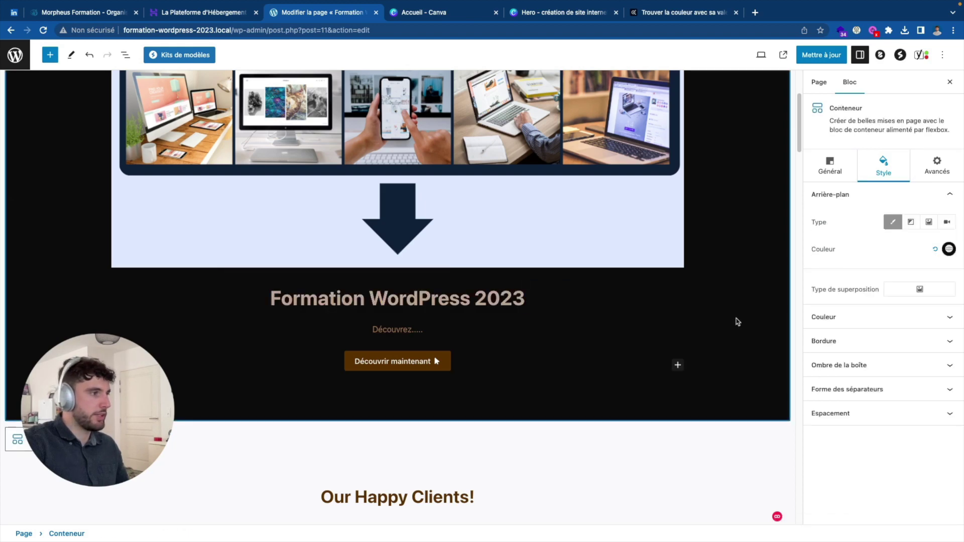
Set the background of the group containing "Toutes nos formations" to the palette's near-black colour.
scroll(669, 308, "down", 5)
scroll(603, 342, "down", 2)
left_click(580, 372)
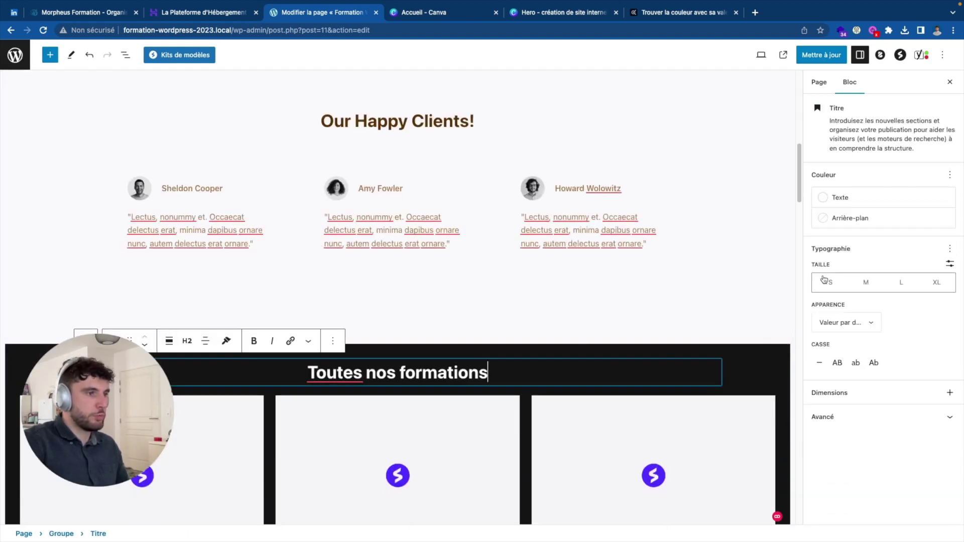
left_click(781, 355)
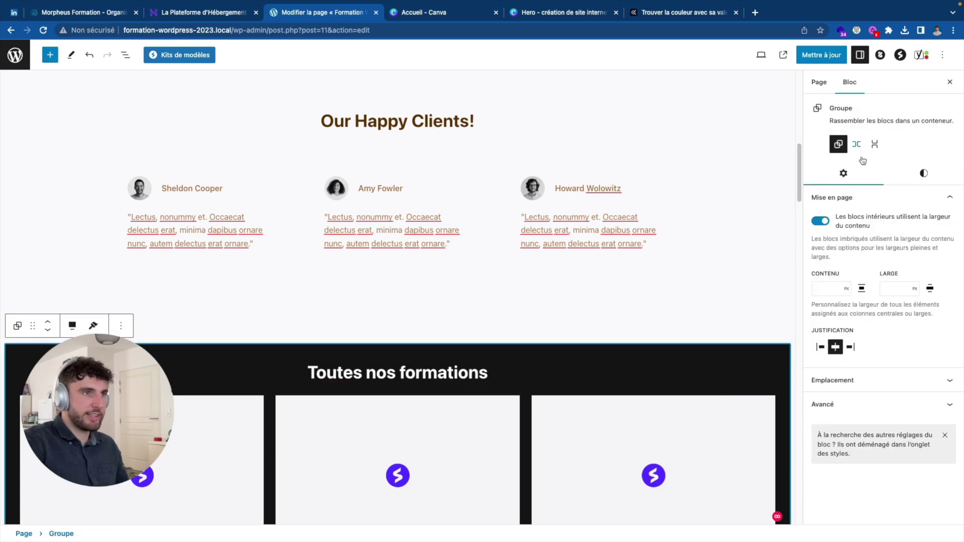
left_click(923, 174)
left_click(879, 241)
left_click(736, 355)
Choose a text colour for the "Toutes nos formations" heading and save the page.
scroll(549, 288, "down", 8)
scroll(533, 274, "up", 3)
scroll(533, 274, "down", 1)
scroll(534, 273, "up", 3)
triple_click(487, 246)
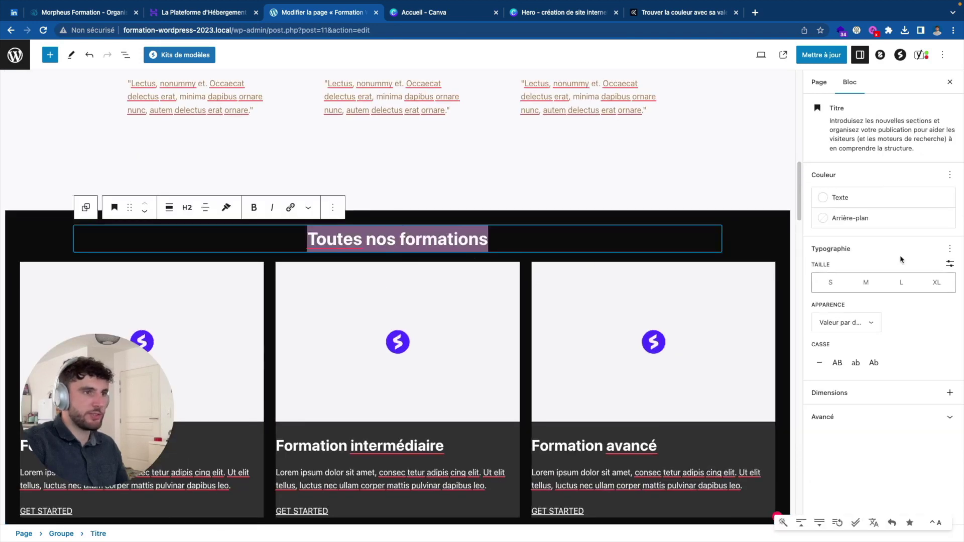
left_click(867, 203)
left_click(759, 290)
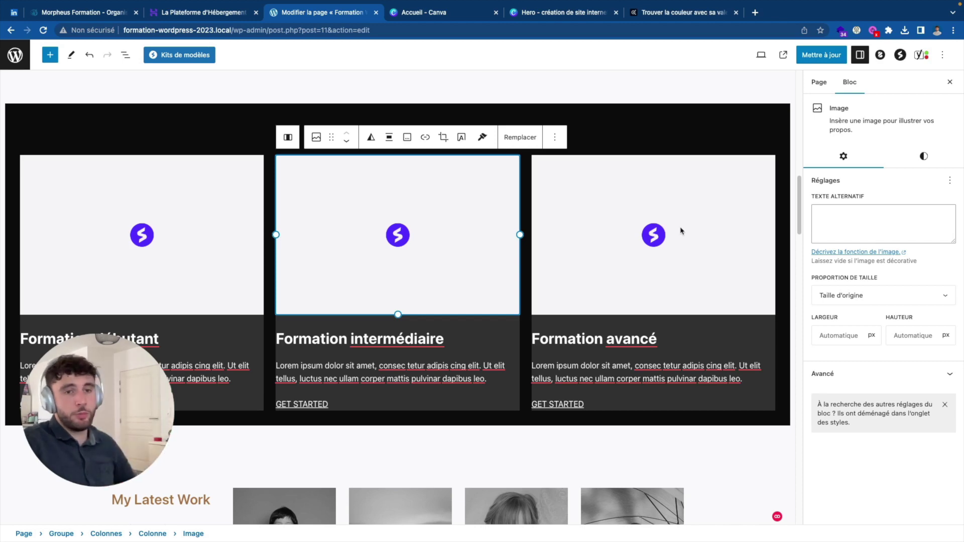
scroll(685, 229, "down", 4)
scroll(685, 228, "down", 10)
key("super+s")
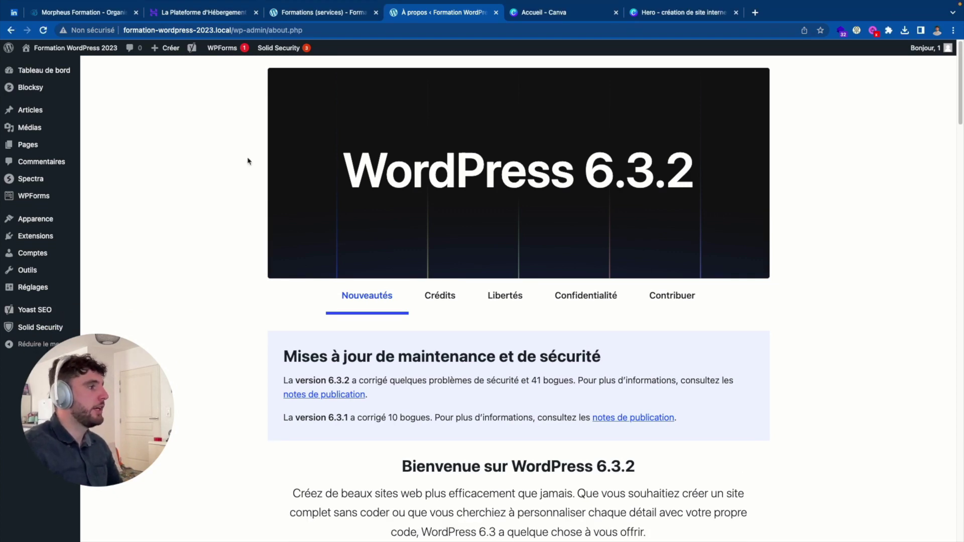
Open the WPForms form overview, and examine the contact form at the end of the site's home page.
mouse_move(43, 199)
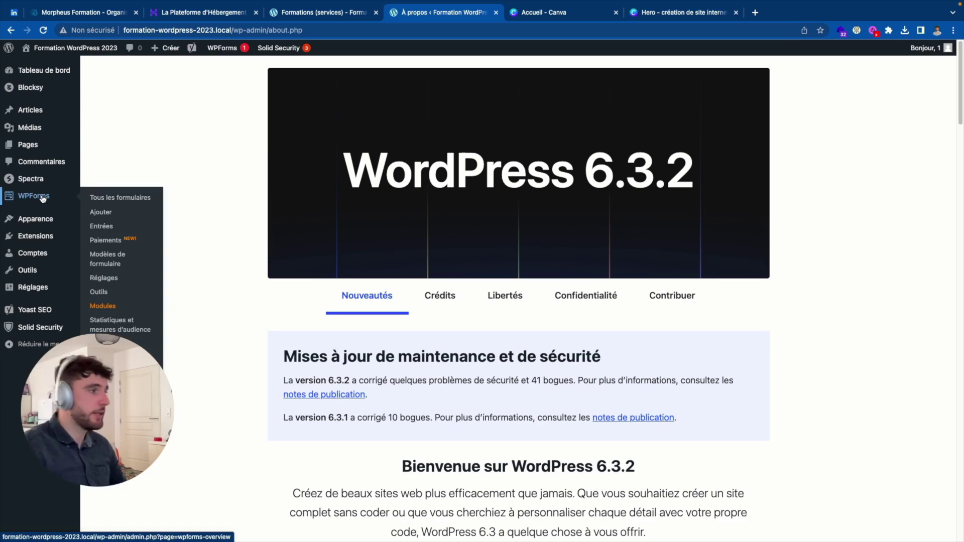
left_click(43, 199)
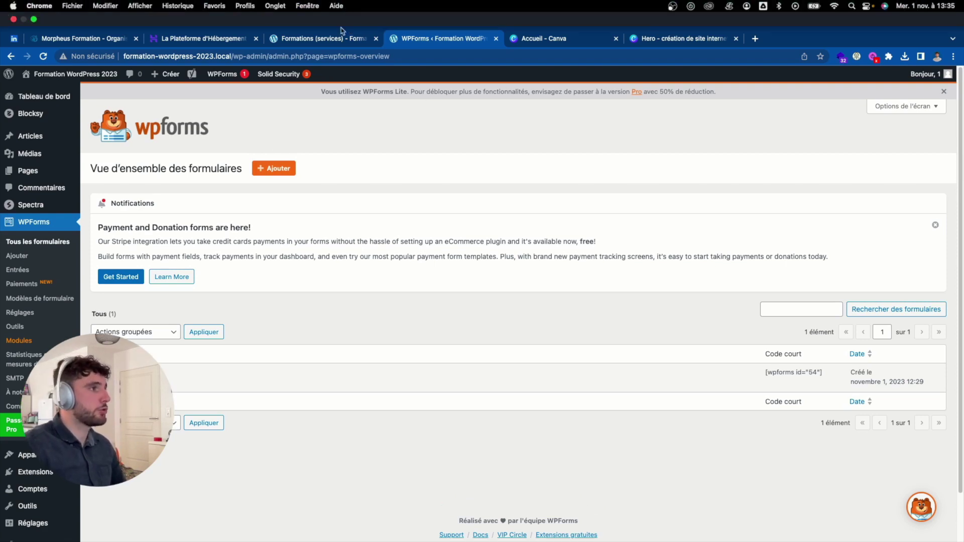
left_click(340, 40)
left_click(308, 89)
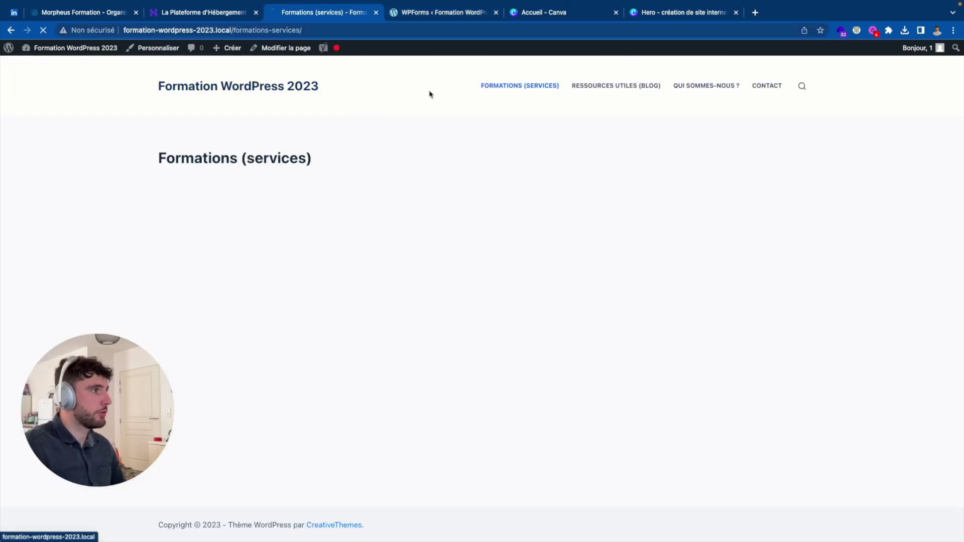
scroll(401, 102, "down", 15)
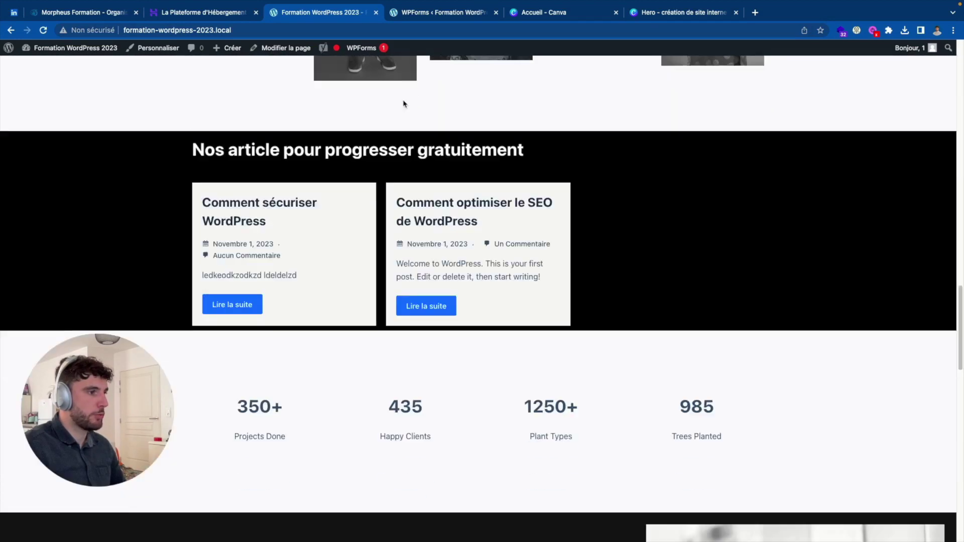
scroll(403, 103, "down", 10)
left_click(539, 247)
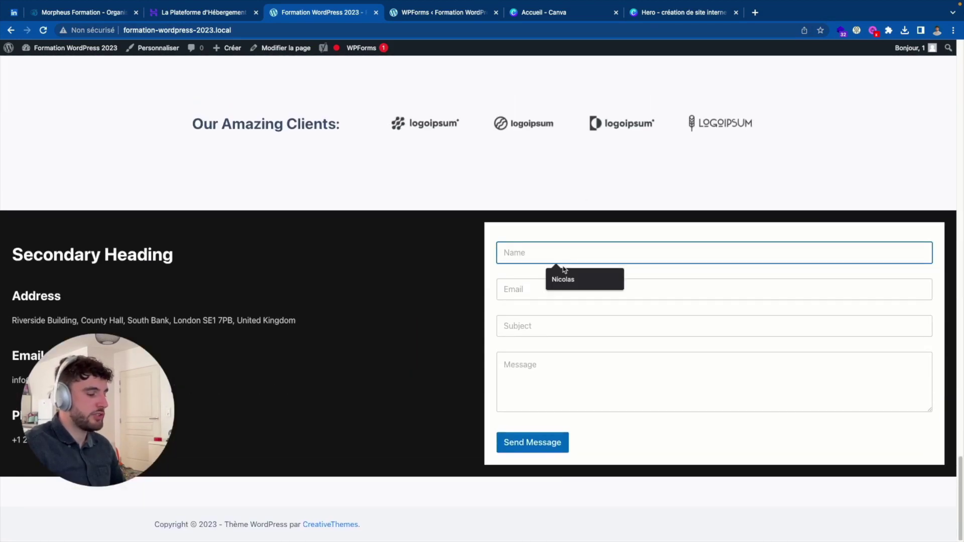
scroll(527, 326, "up", 1)
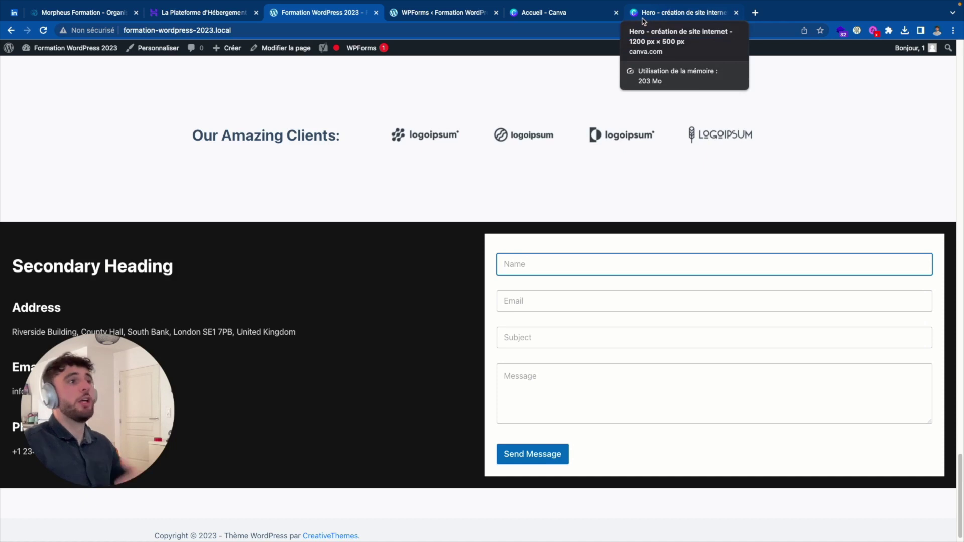
Open Contact Form in the WPForms builder and rename its Name field's label to "Nom".
left_click(454, 14)
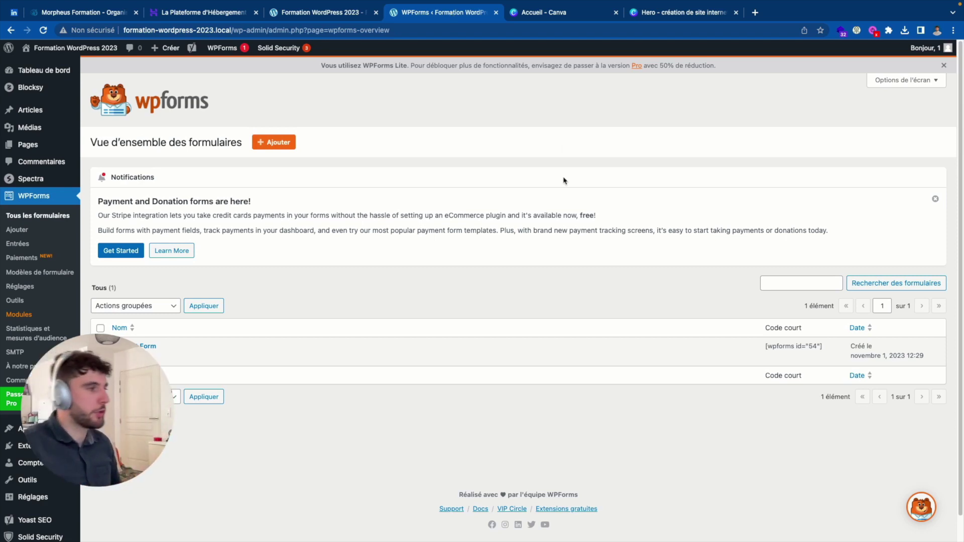
left_click(143, 347)
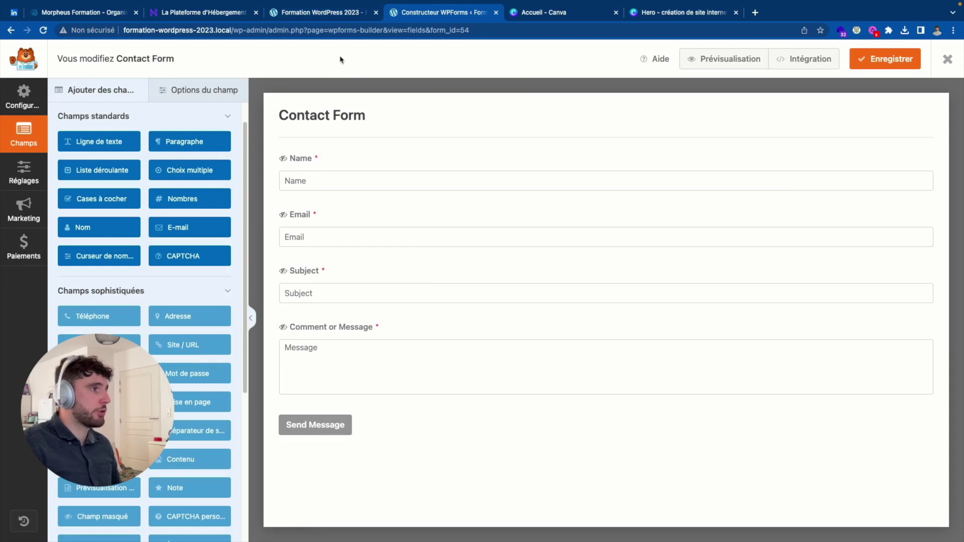
left_click(319, 162)
double_click(116, 176)
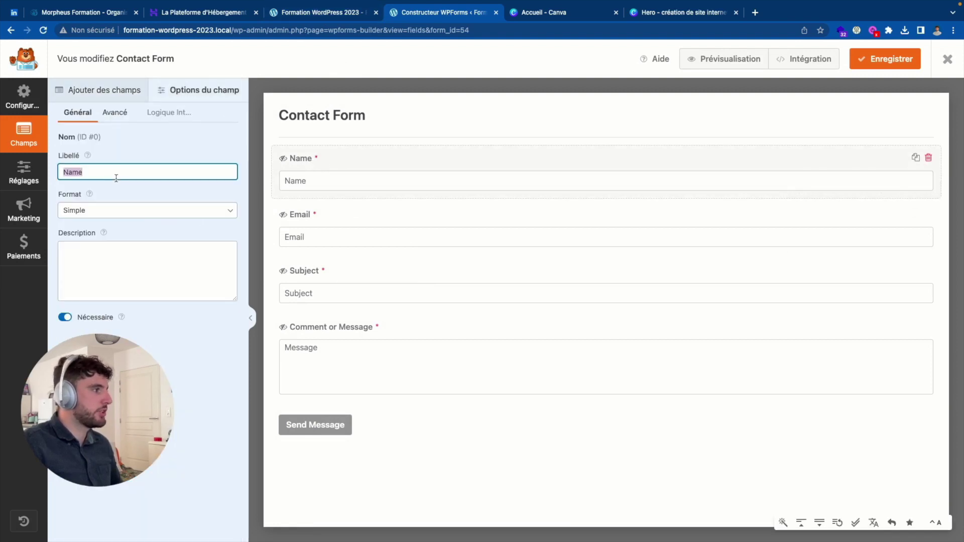
type("Nom")
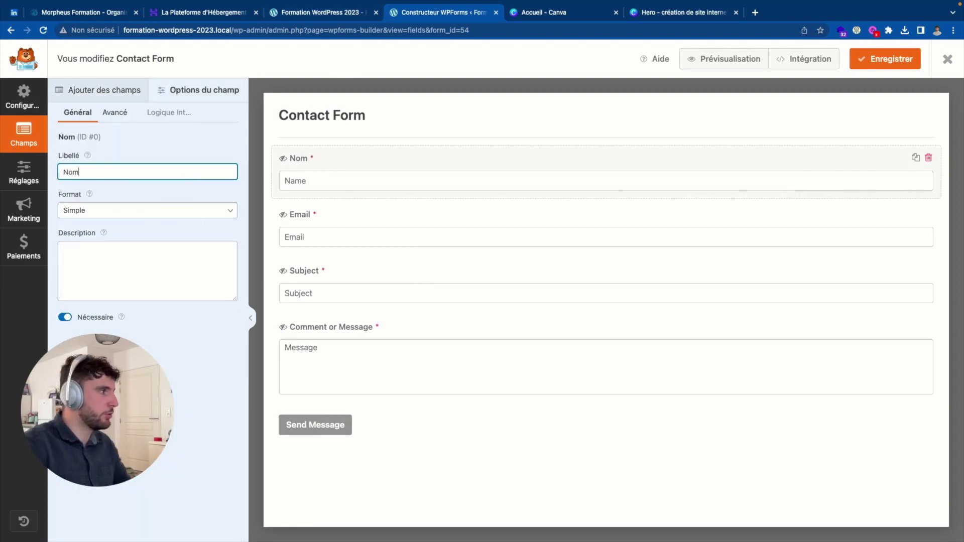
left_click(336, 219)
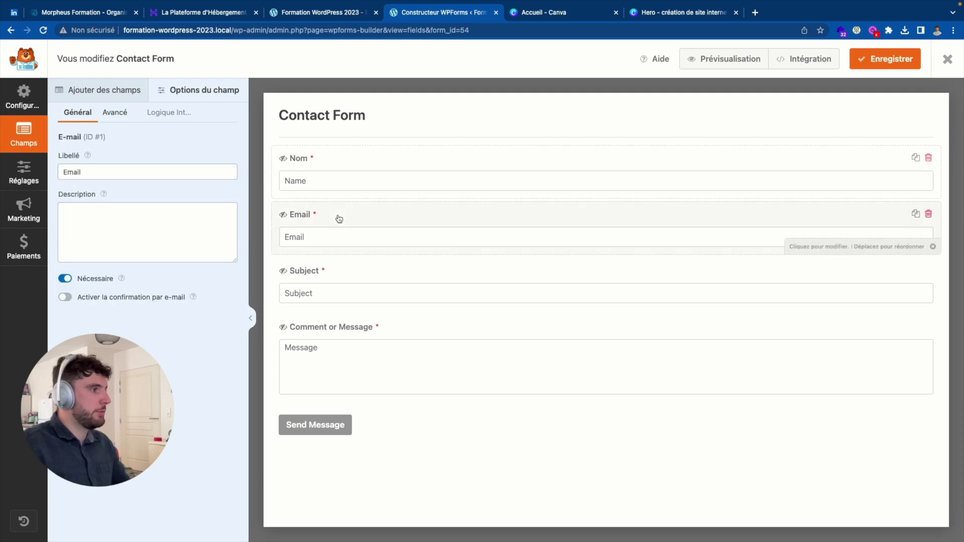
Rename the Subject field's label to "Sujet".
left_click(308, 274)
double_click(83, 173)
type("Sjujet")
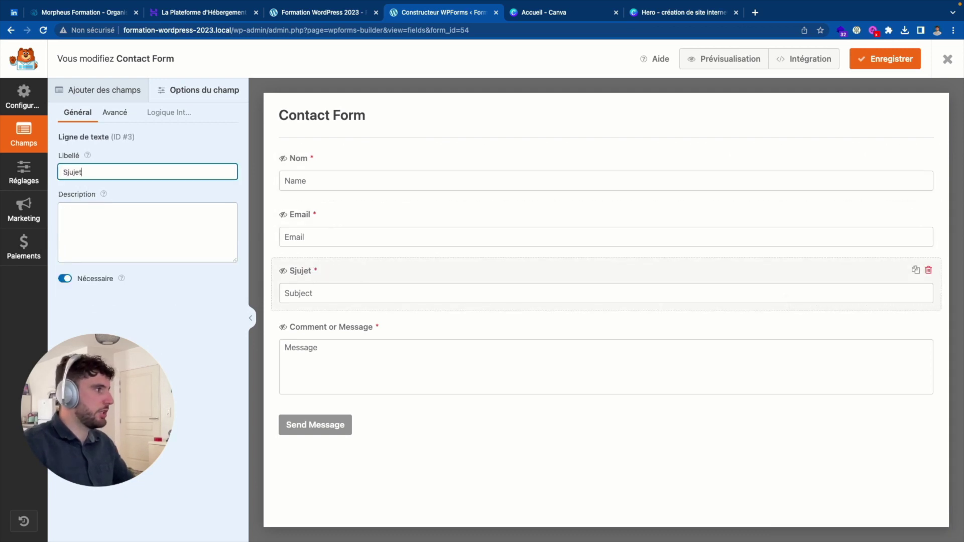
key("BackSpace")
key("BackSpace")
key("BackSpace")
key("BackSpace")
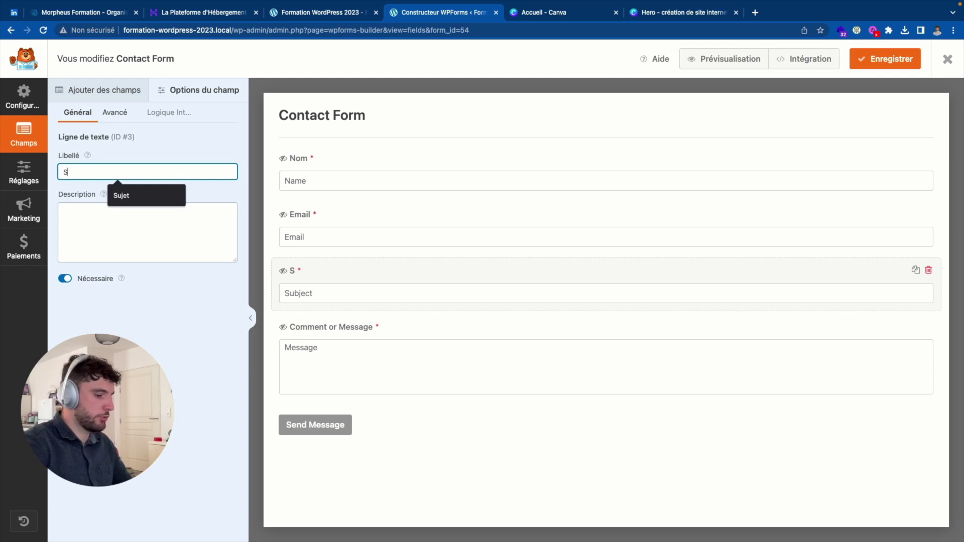
type("ujet")
Shorten the "Comment or Message" field's label to "Message".
left_click(345, 326)
left_click_drag(107, 173, 62, 173)
key("BackSpace")
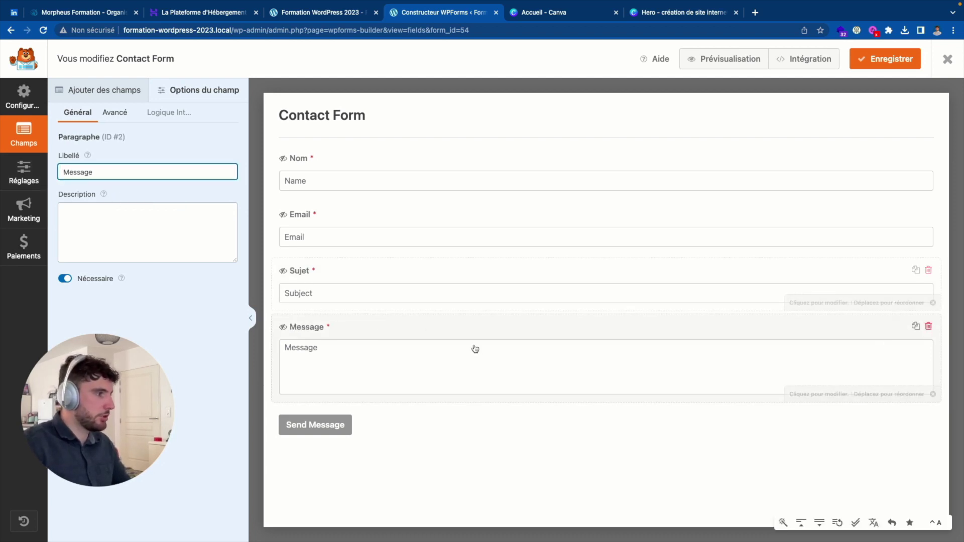
Rename the form as "Formulaire de contact" in its general settings.
left_click(321, 424)
left_click(299, 176)
triple_click(302, 175)
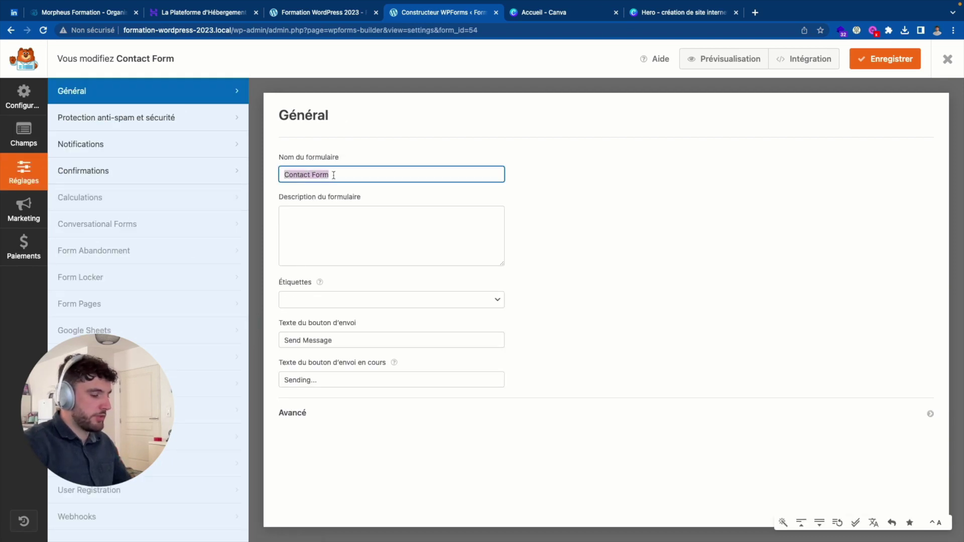
type("Formulaire")
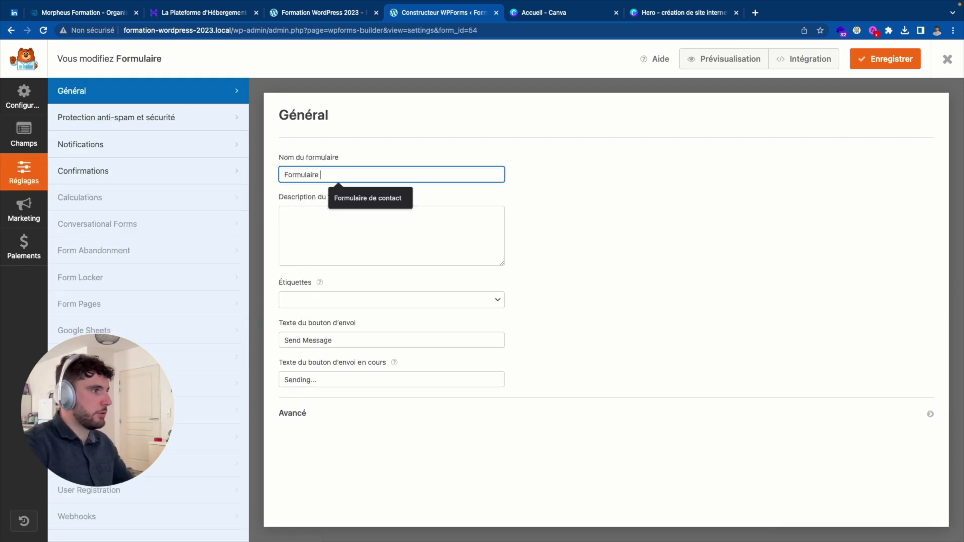
left_click(368, 192)
Set the submit button's text to "Envoyer" and its processing text to "En cours", and save the form.
left_click(340, 337)
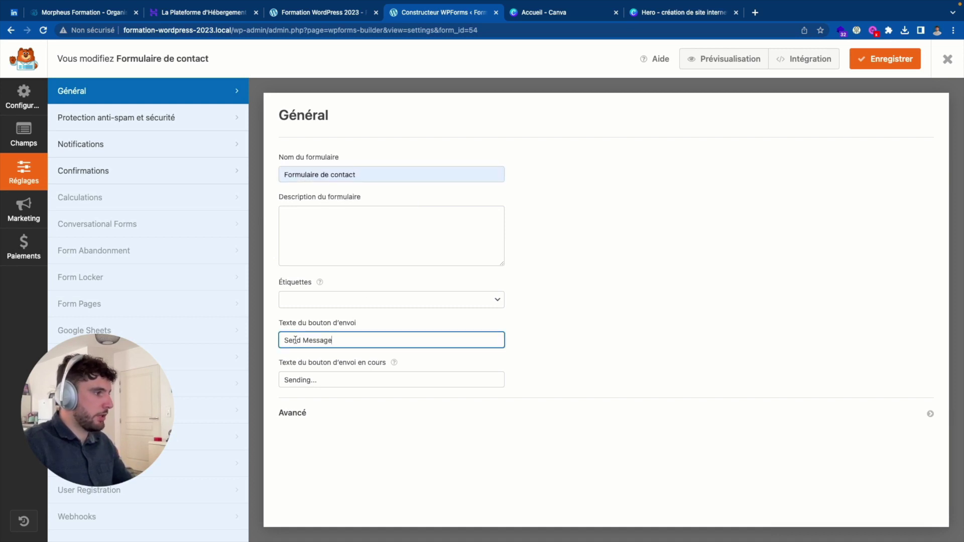
triple_click(295, 340)
type("Envo")
key("BackSpace")
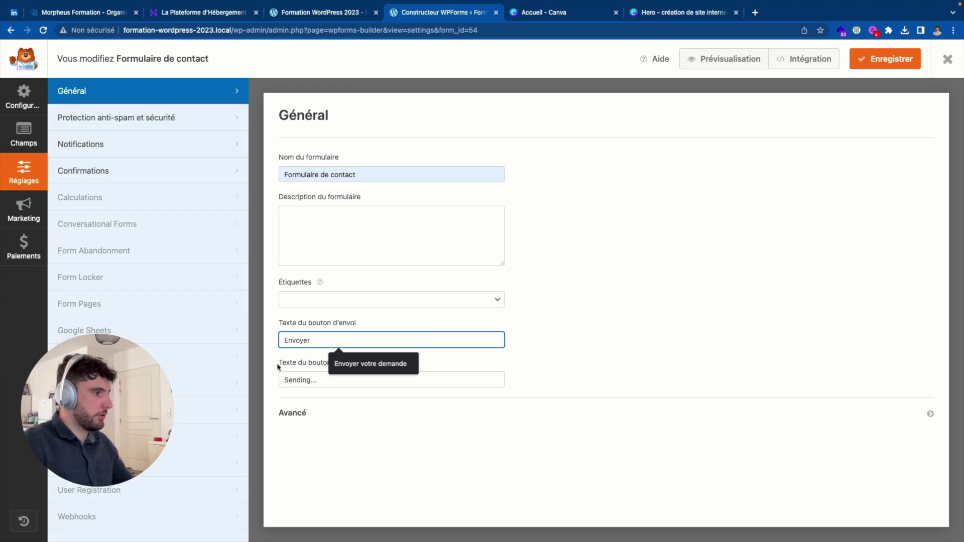
double_click(295, 380)
type("En cours")
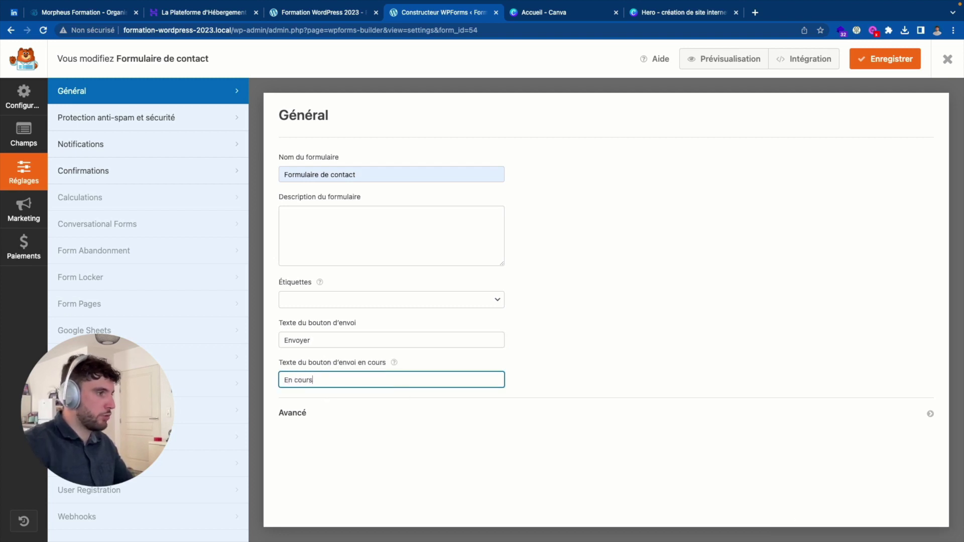
left_click(889, 59)
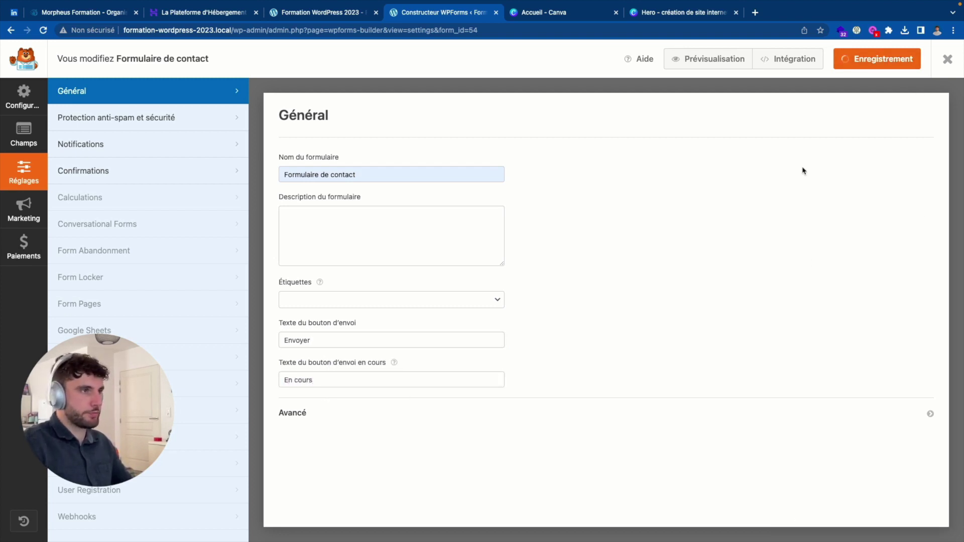
Return to the forms overview and copy the contact form's shortcode [wpforms id="54"].
left_click(818, 65)
left_click(611, 221)
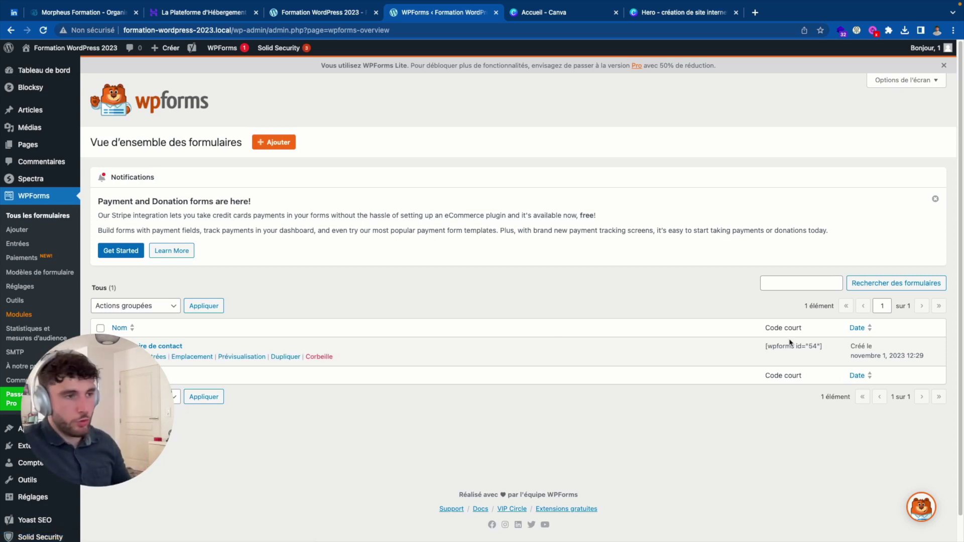
left_click_drag(824, 346, 761, 350)
key("super+c")
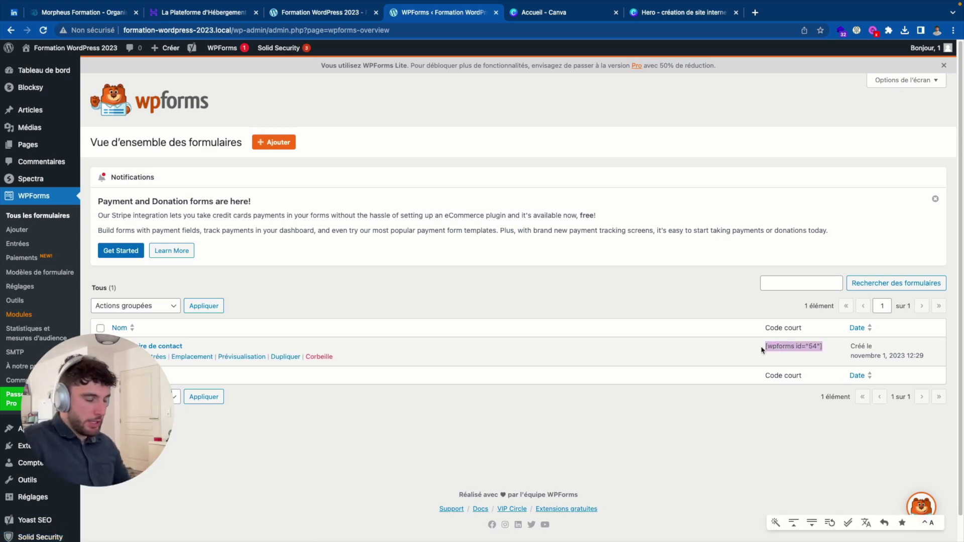
right_click(782, 346)
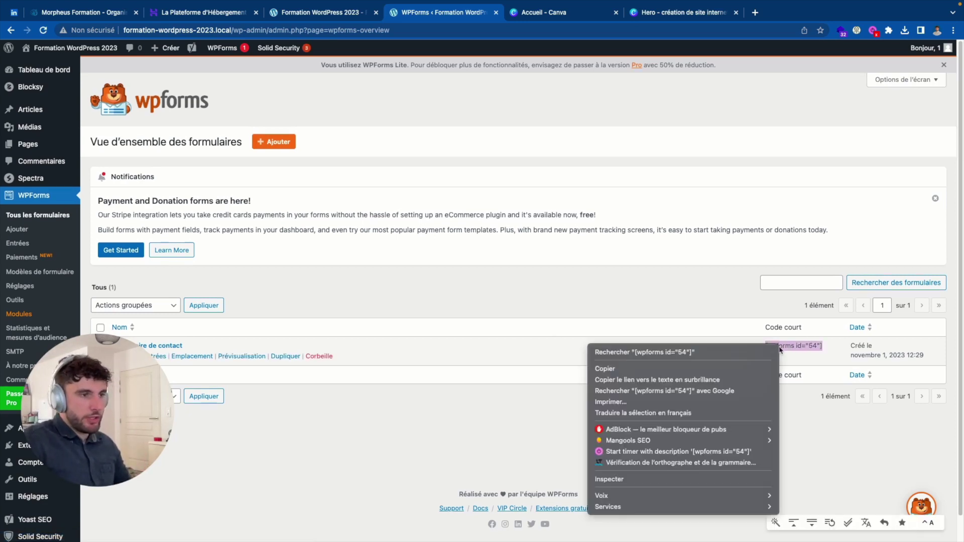
left_click(680, 368)
Go to the site's home page and open it in the page editor.
left_click(44, 65)
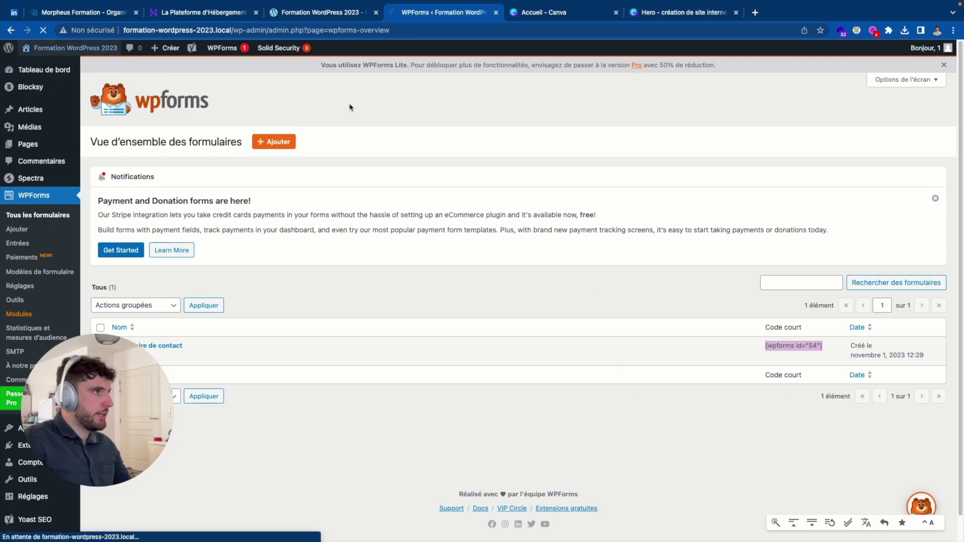
scroll(447, 252, "down", 20)
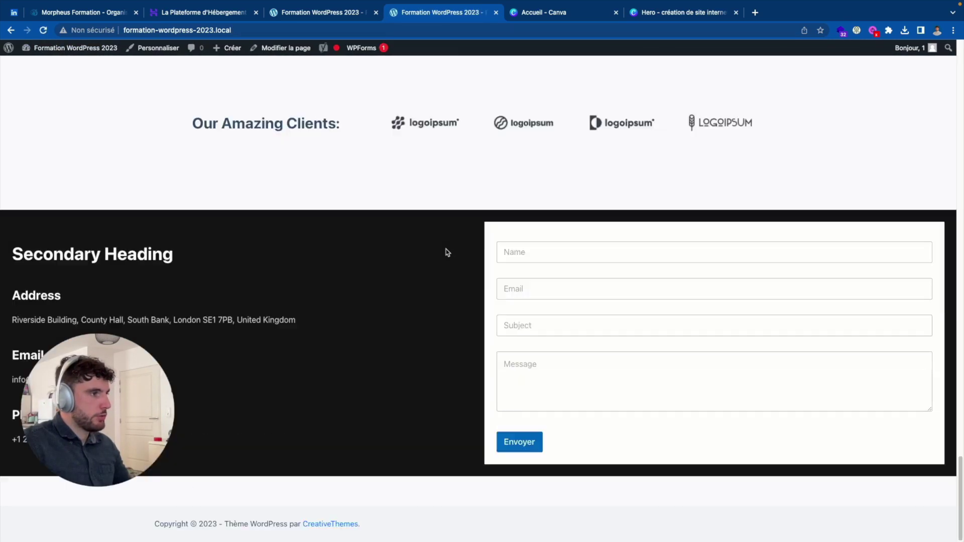
left_click(281, 48)
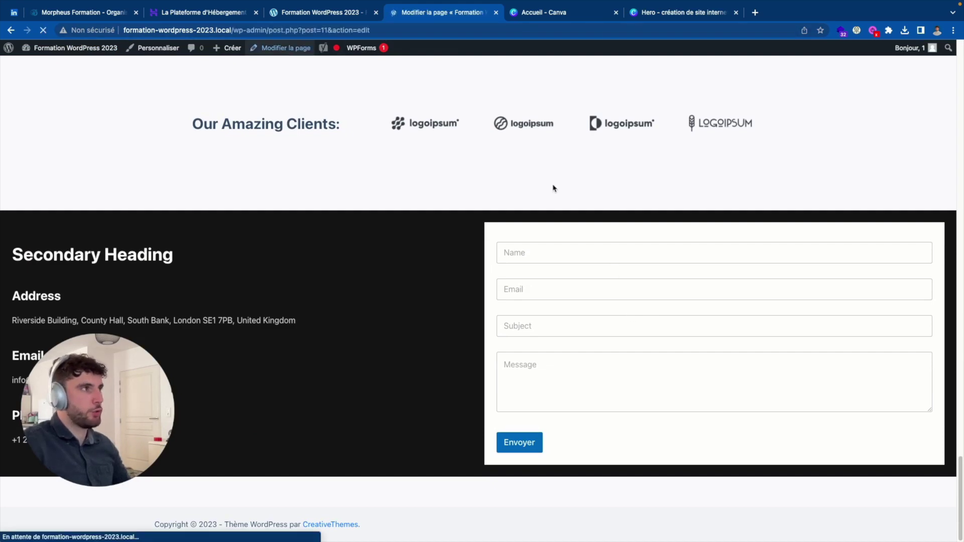
Delete the white group holding the contact form from the column beside the address details.
scroll(554, 188, "down", 20)
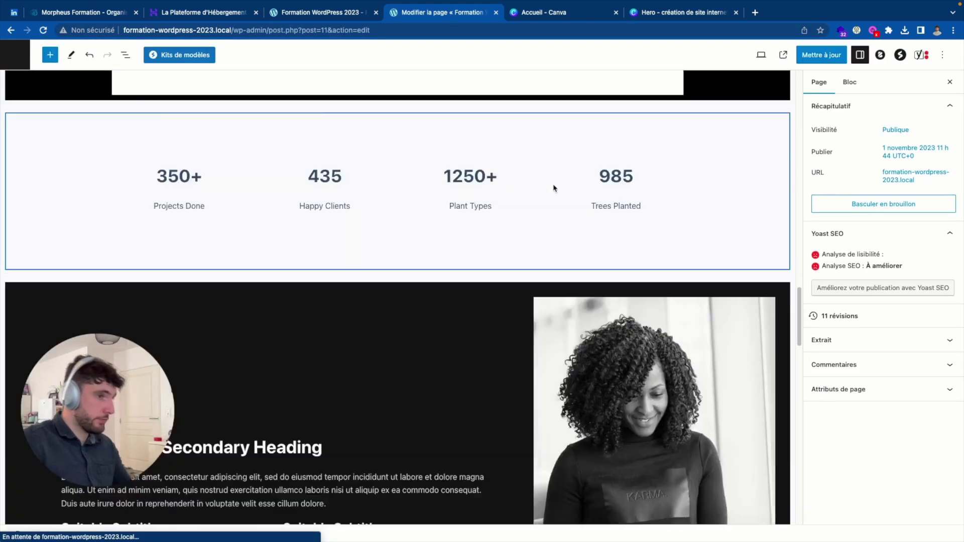
scroll(554, 188, "up", 10)
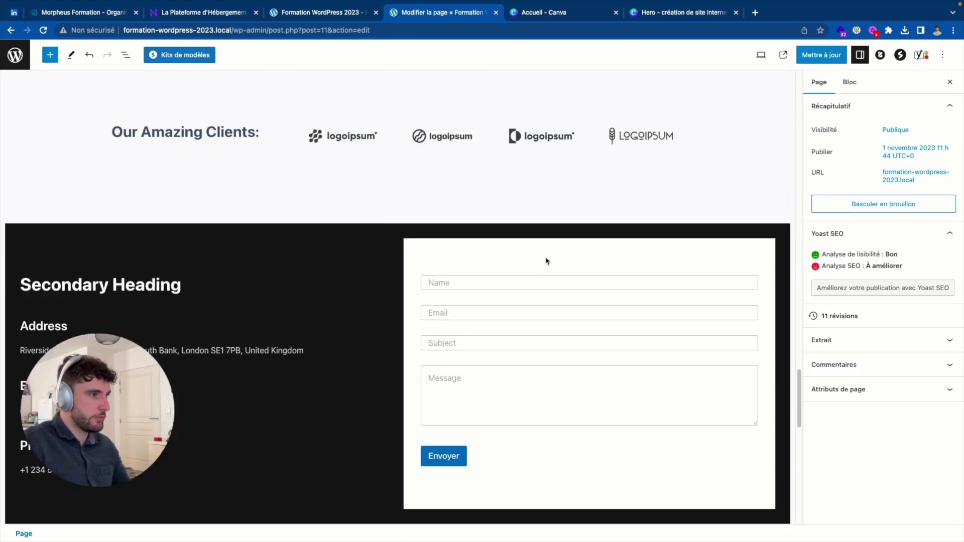
left_click(565, 252)
left_click(547, 220)
scroll(574, 474, "up", 1)
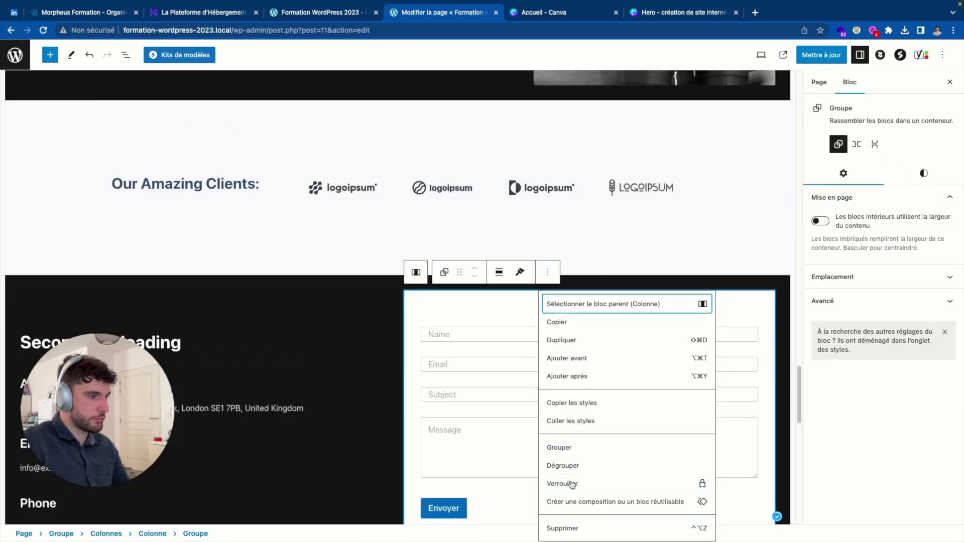
left_click(568, 484)
left_click(531, 378)
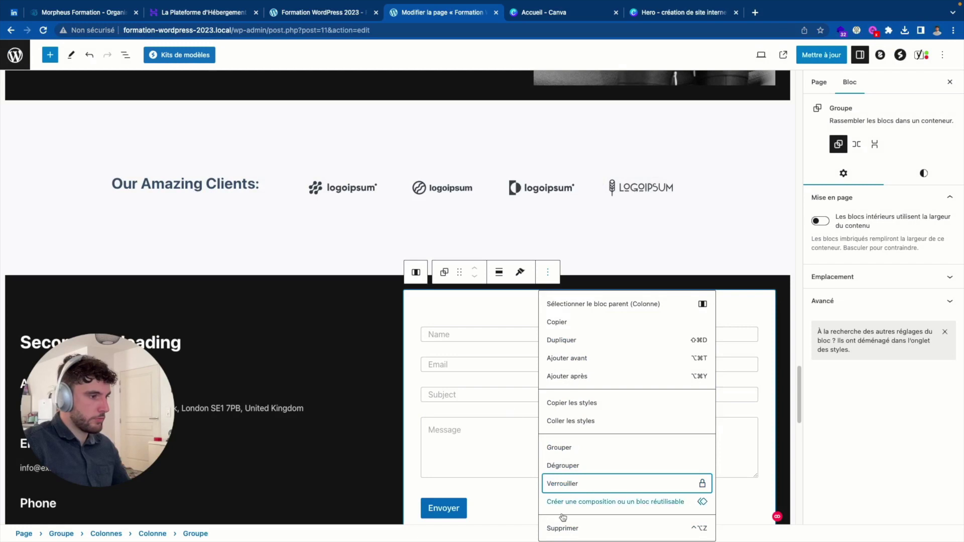
left_click(574, 528)
Insert a "Code court" block in the empty column beside the address details and fill it with [wpforms id="54"].
left_click(572, 386)
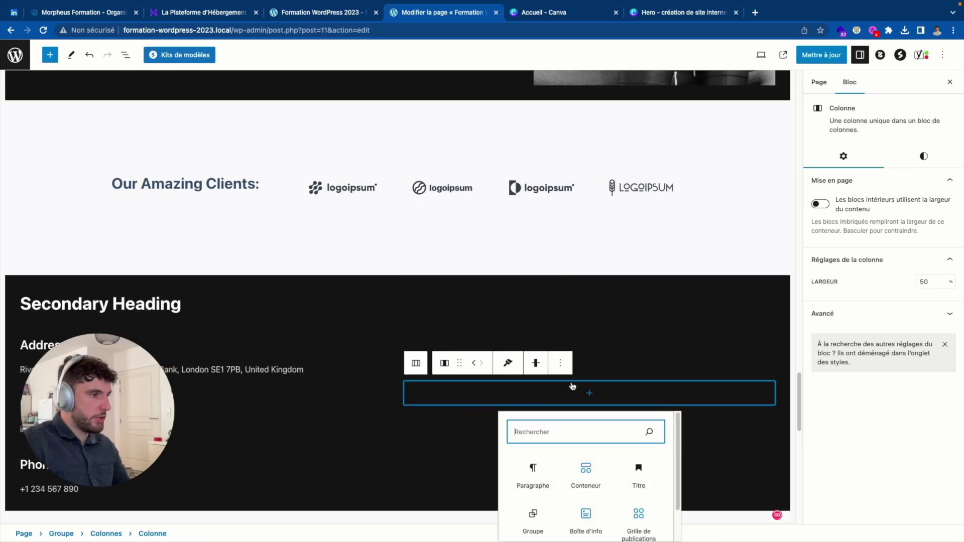
type("code")
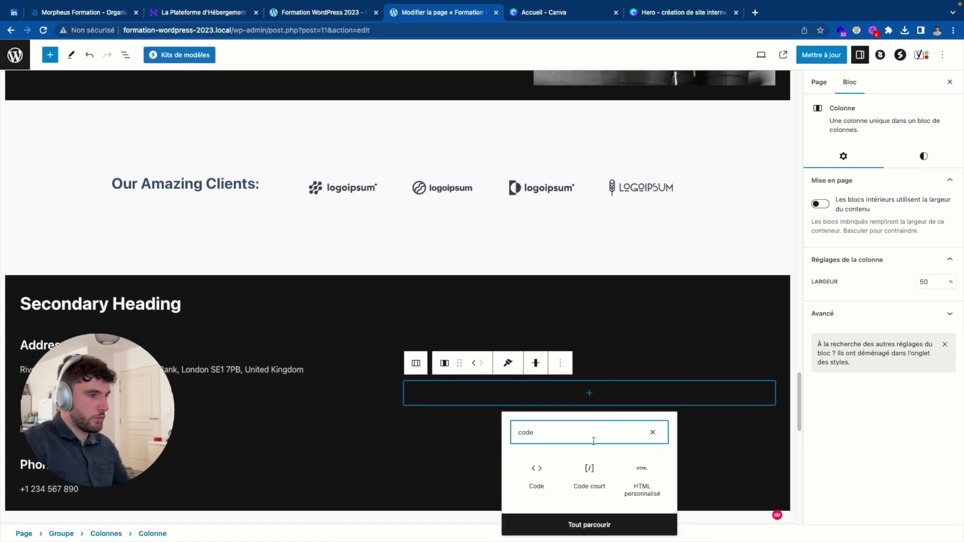
left_click(591, 467)
key("super+v")
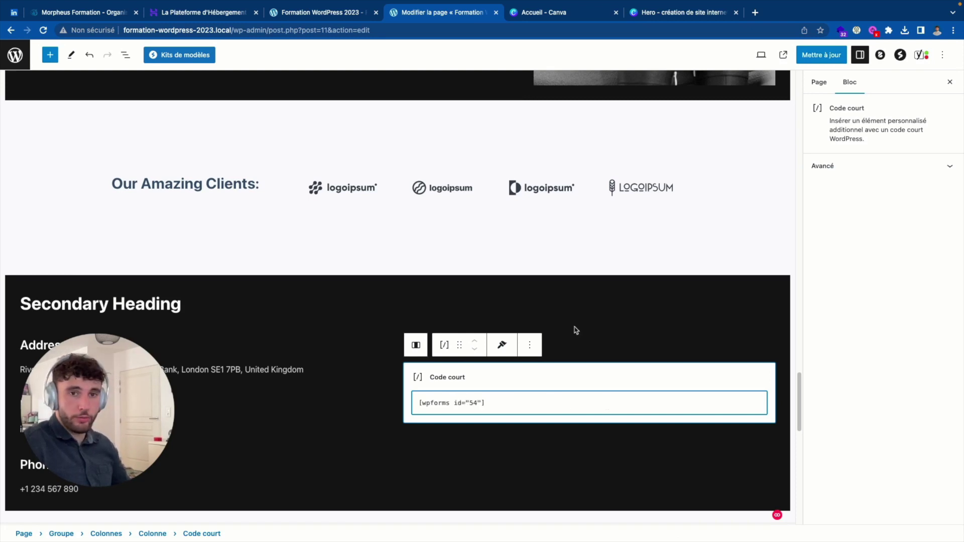
scroll(577, 330, "down", 2)
left_click(688, 233)
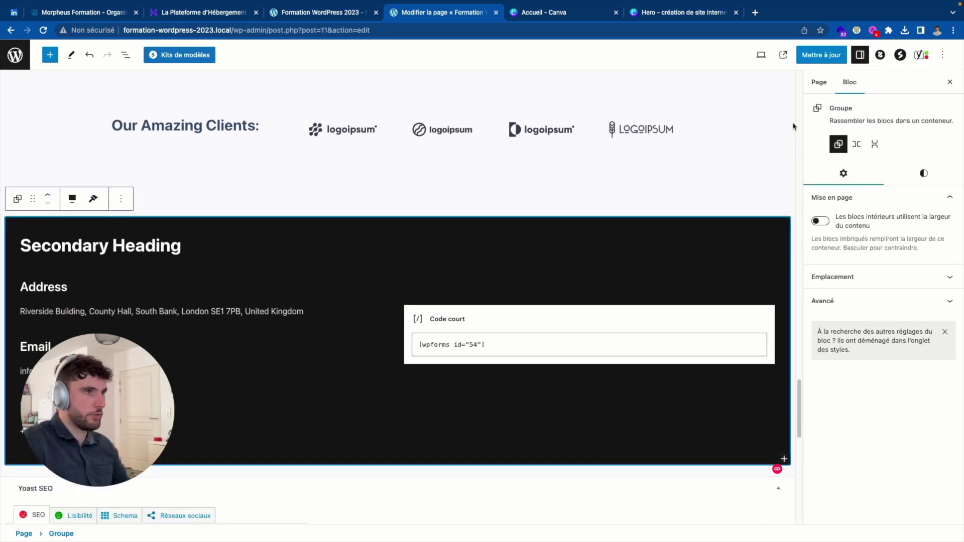
Update the home page and view the published contact section at the end of the page.
left_click(825, 60)
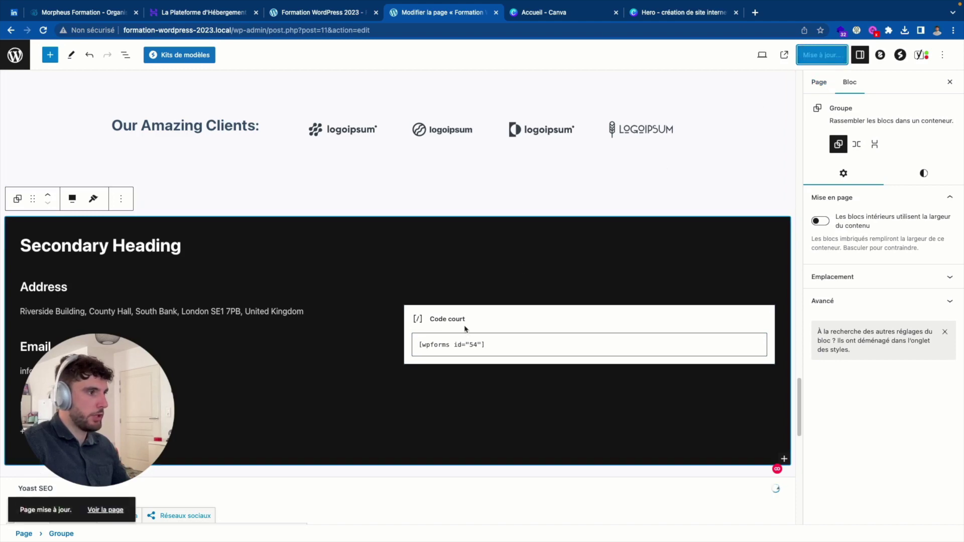
left_click(102, 510)
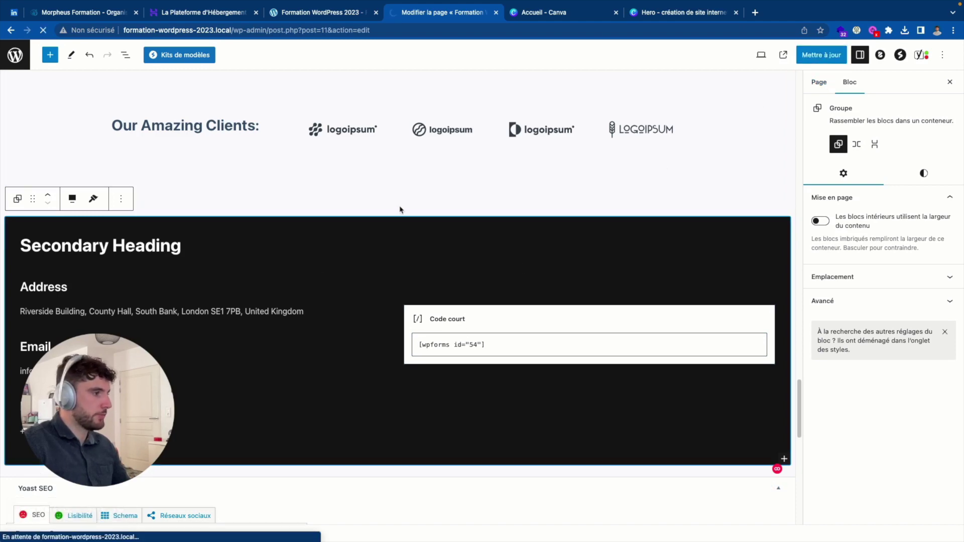
scroll(402, 211, "down", 20)
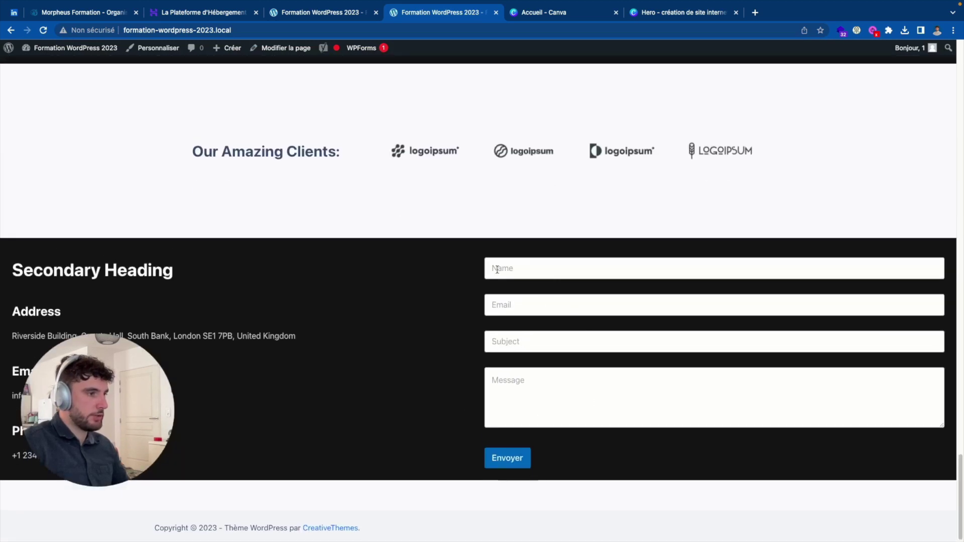
scroll(472, 361, "down", 1)
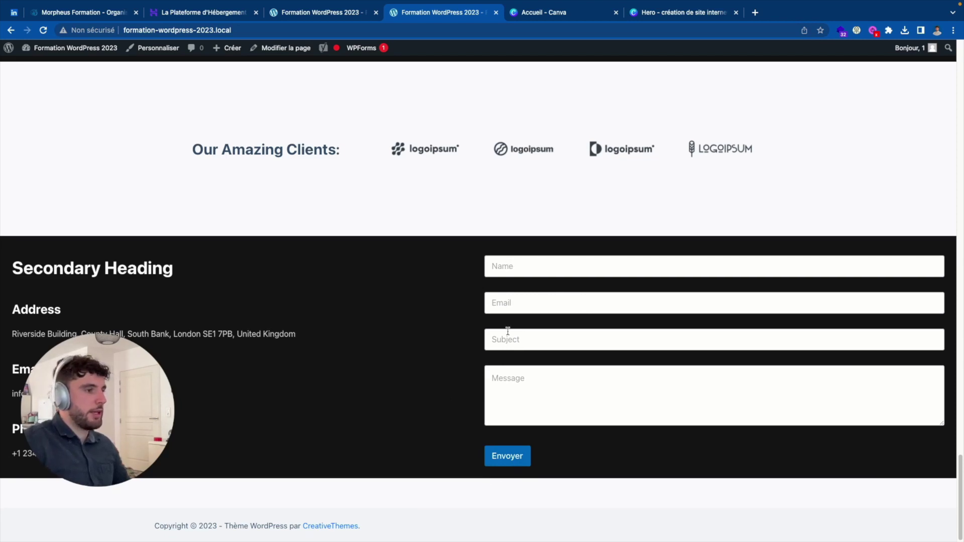
Go back to the WPForms overview in the site's other browser tab and open "Formulaire de contact" for editing.
left_click(335, 18)
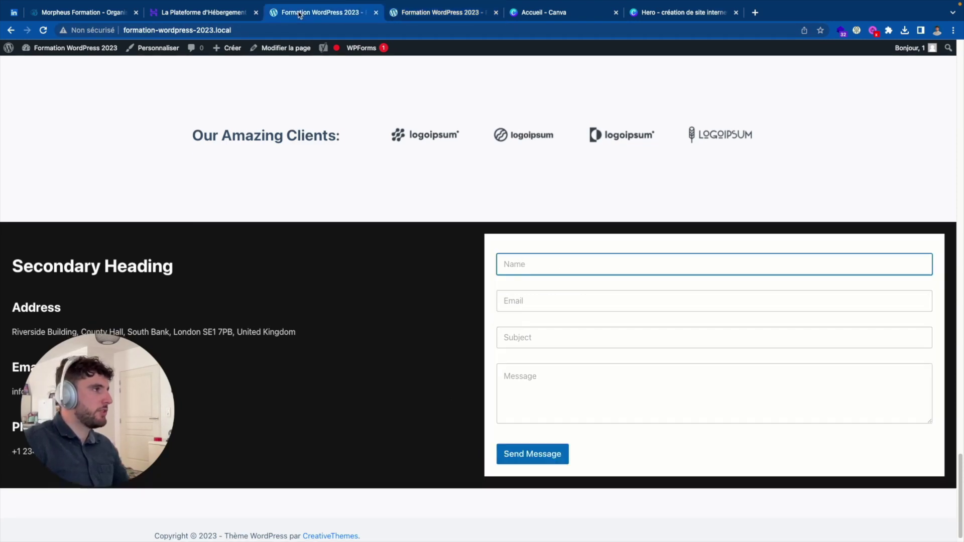
left_click(6, 62)
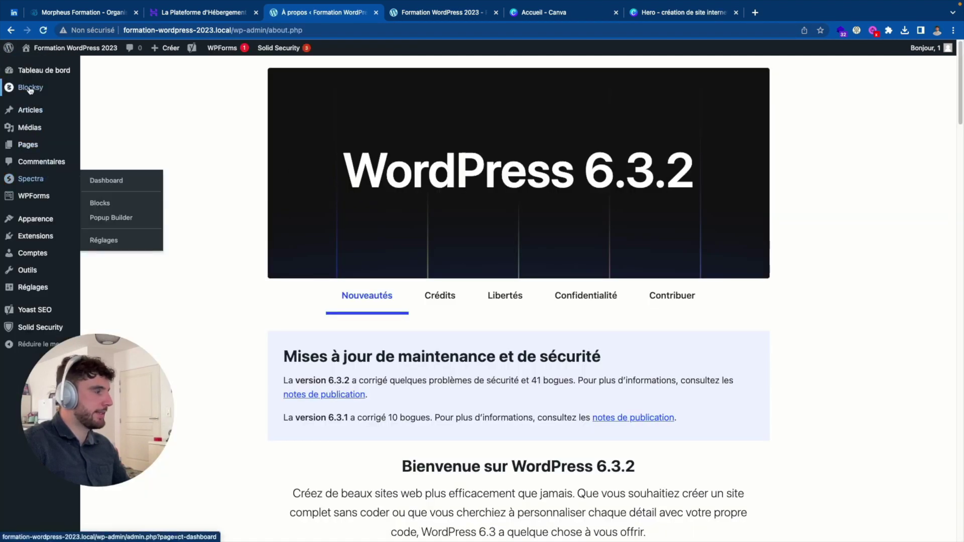
left_click(32, 197)
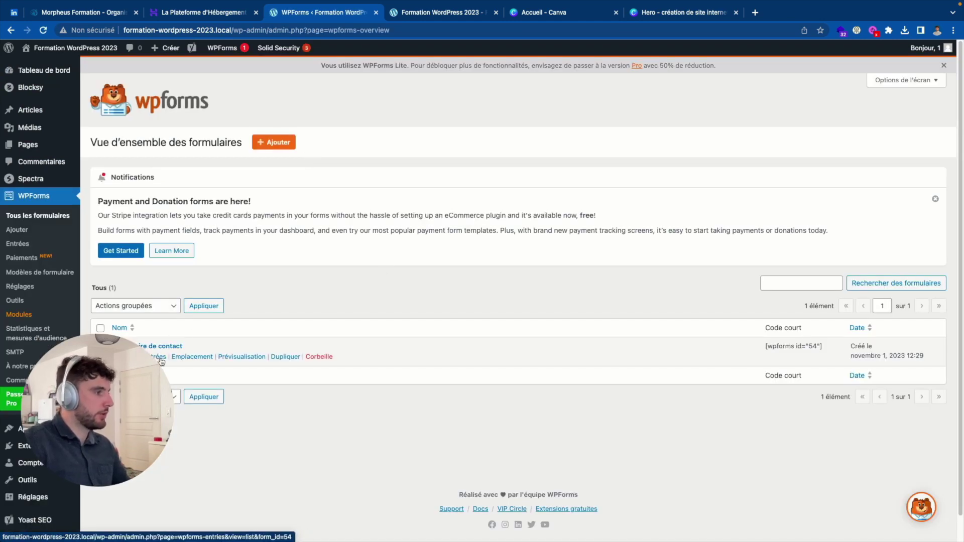
left_click(148, 347)
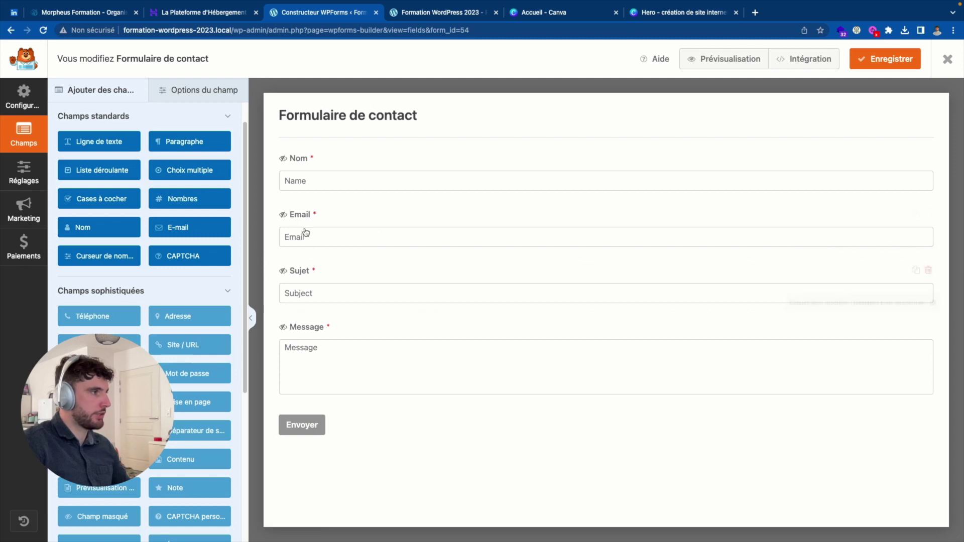
Set the placeholder of the form's name field to "Nom".
left_click(327, 196)
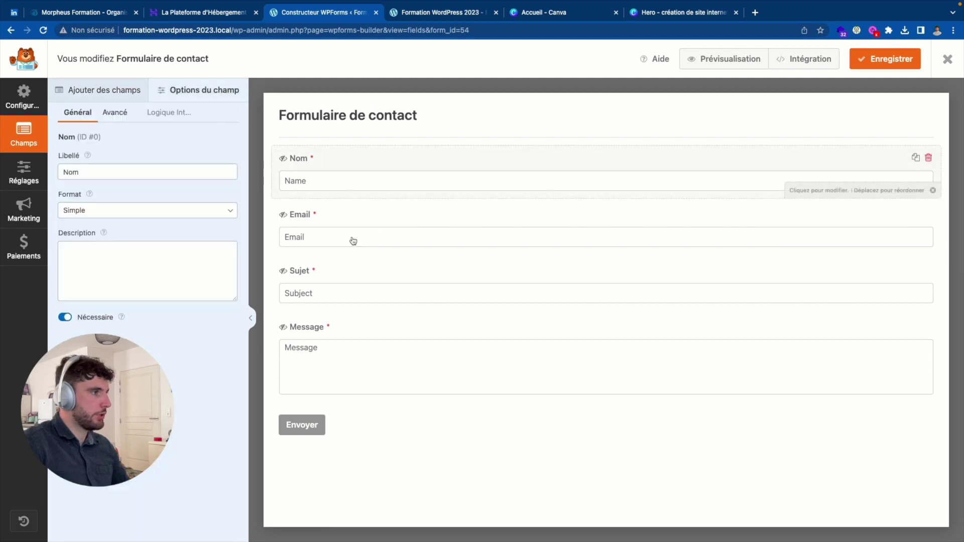
left_click(115, 112)
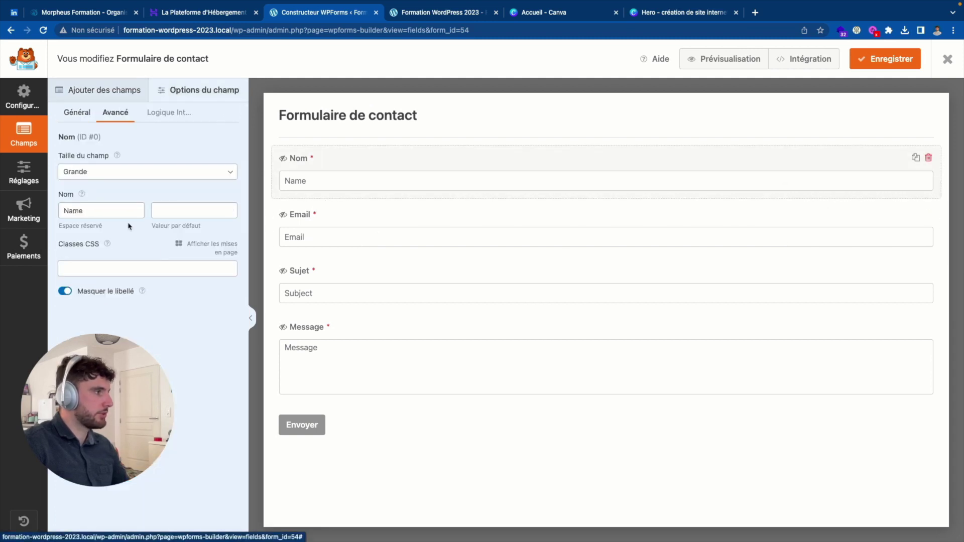
double_click(86, 211)
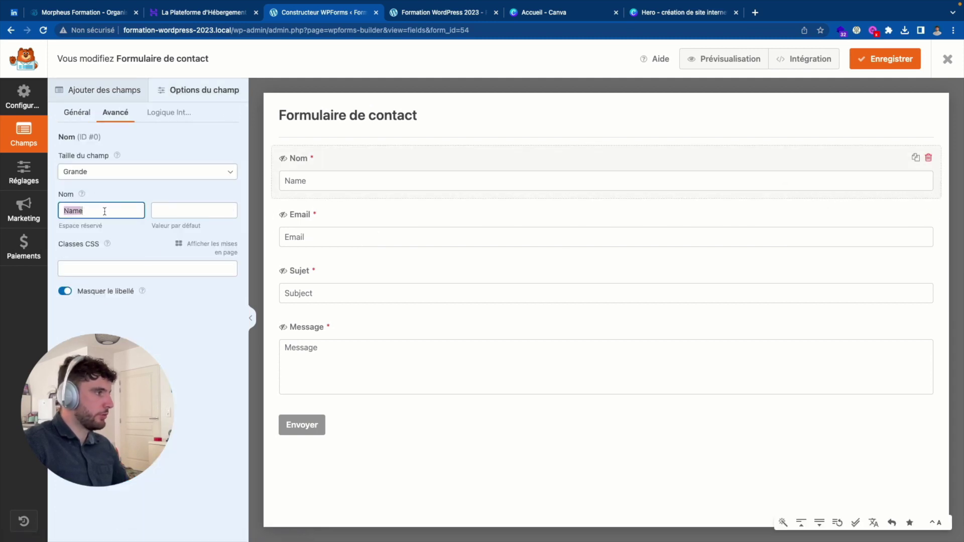
type("Nom")
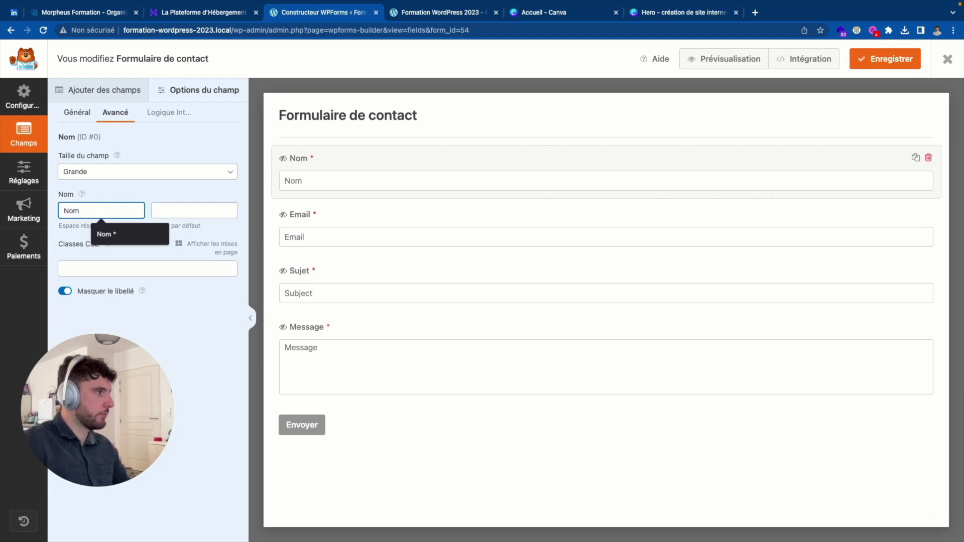
Set the placeholder of the form's subject field to "Sujet" and save the form.
left_click(300, 229)
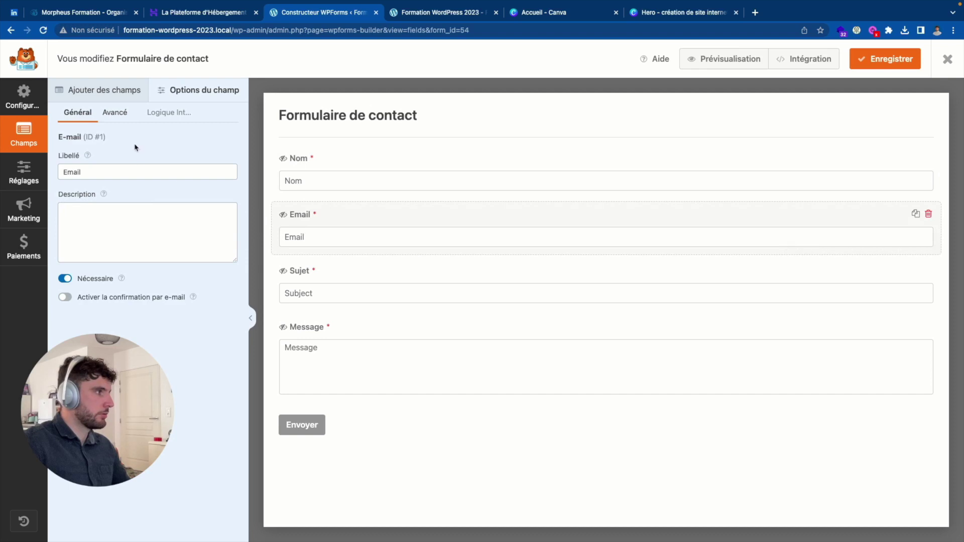
left_click(367, 292)
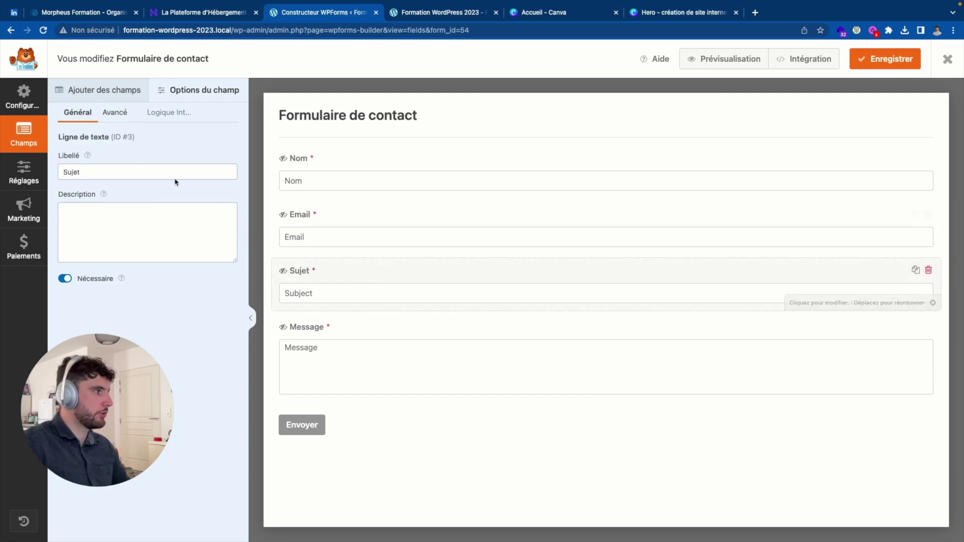
left_click(115, 112)
double_click(79, 206)
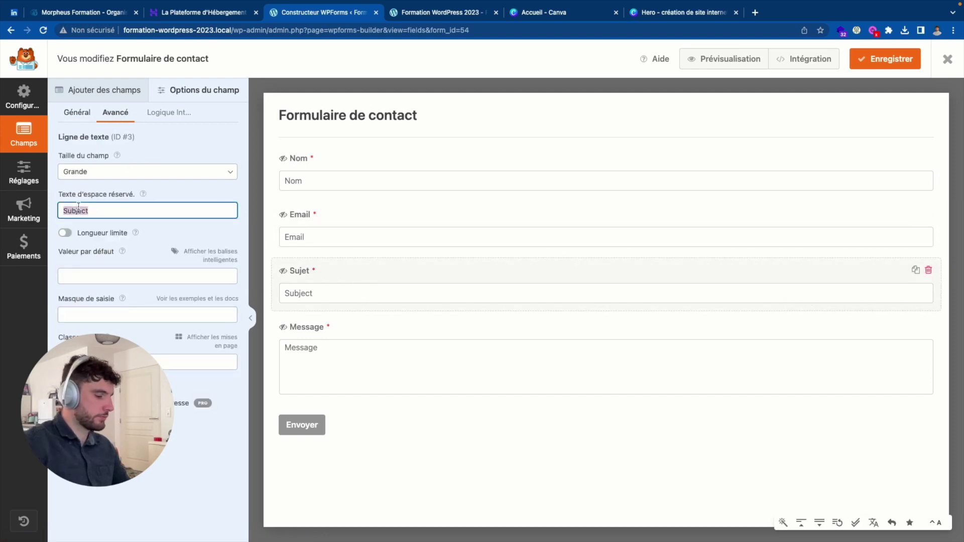
type("Sujet")
left_click(305, 341)
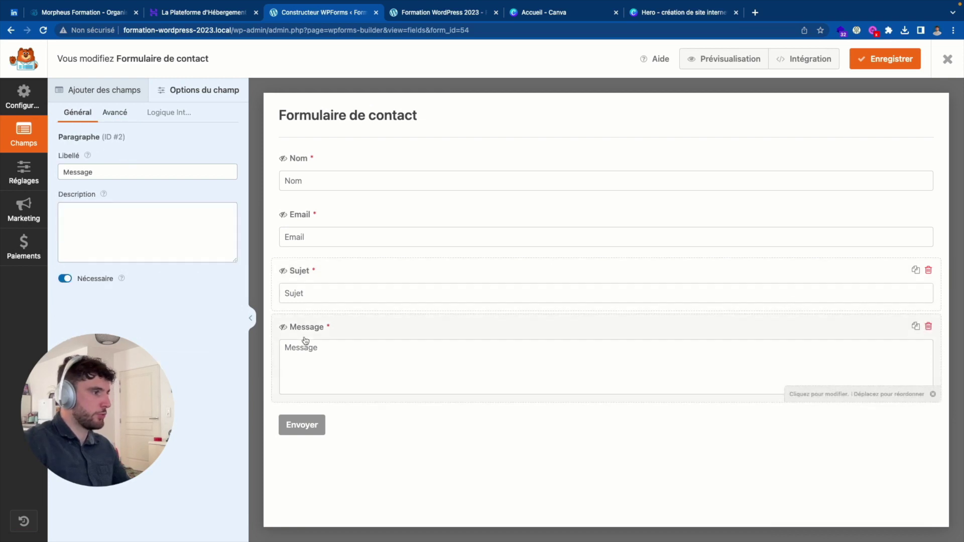
left_click(854, 60)
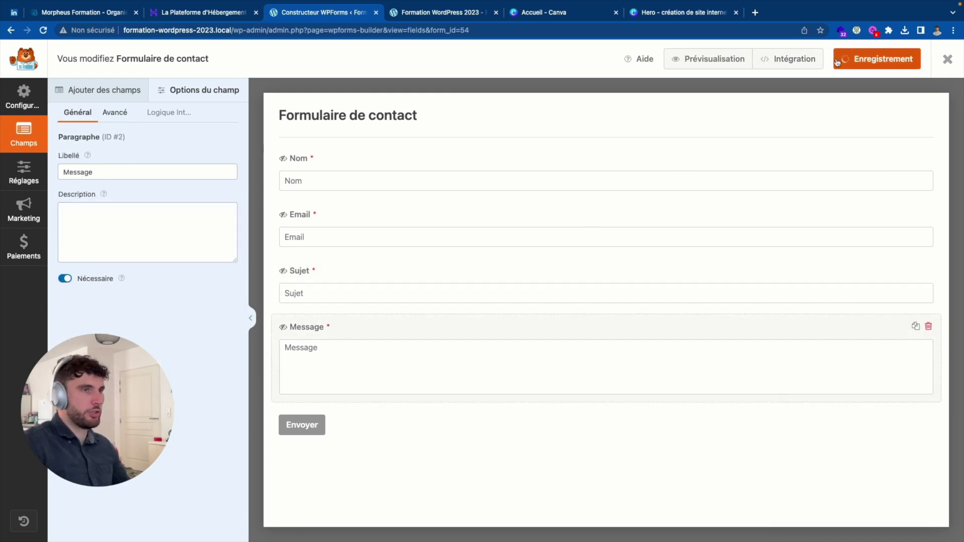
Reload the published home page to check the contact form, and return to the form builder.
left_click(437, 13)
left_click(432, 30)
key("Return")
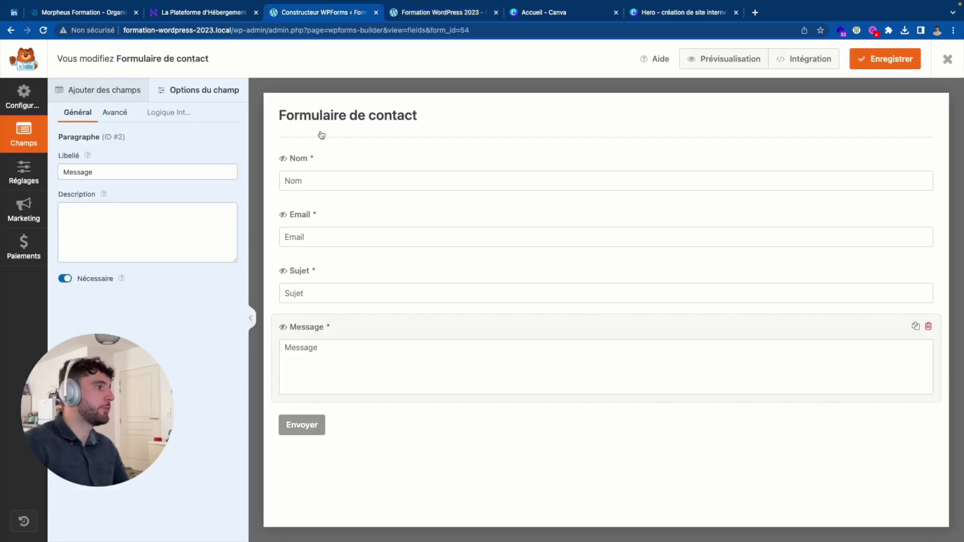
left_click(335, 15)
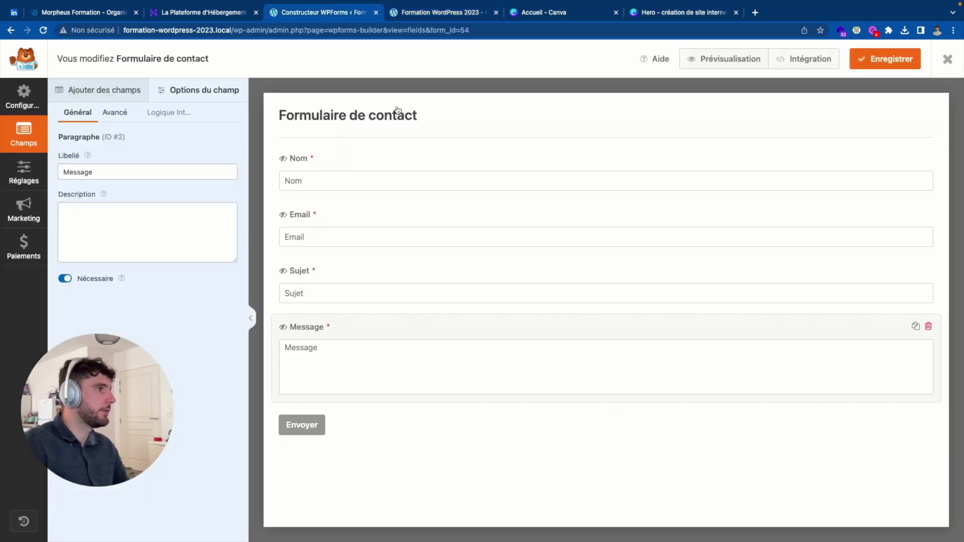
Leave the contact form for the forms overview, view the templates offered for a new form, and close them.
left_click(946, 69)
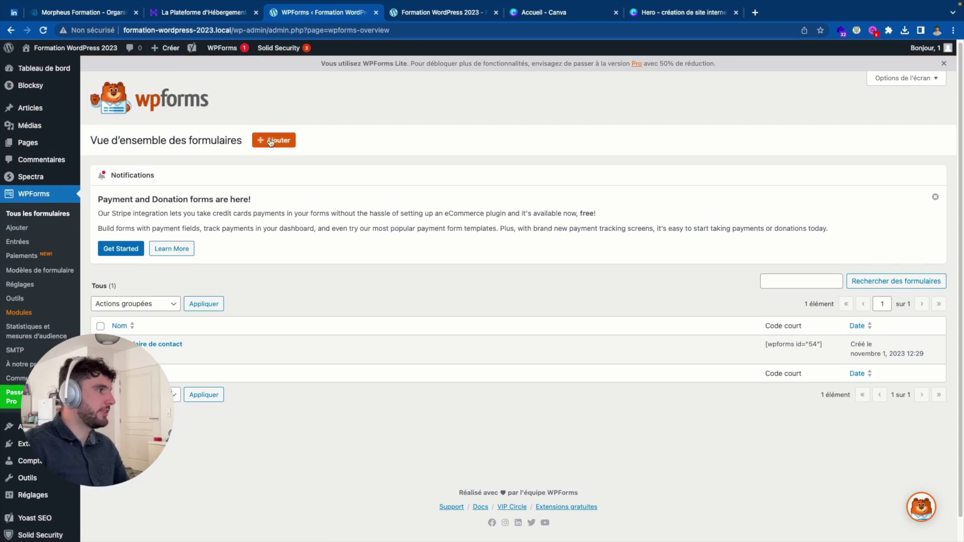
left_click(274, 142)
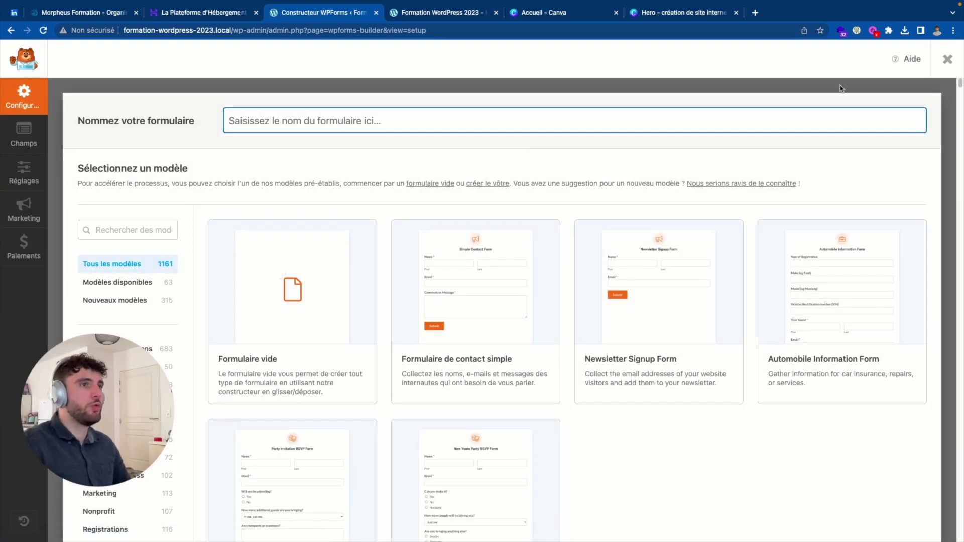
left_click(948, 59)
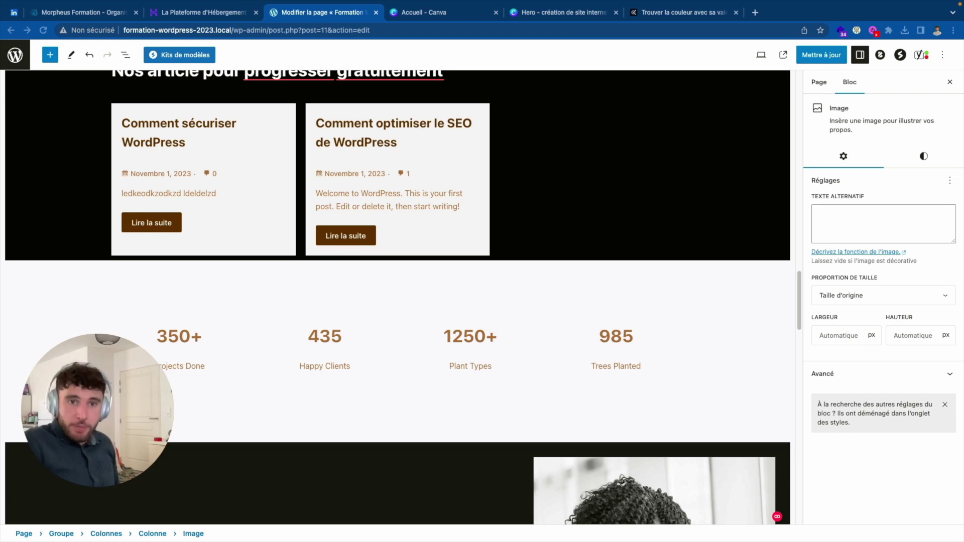
Save the home page's changes and leave the editor for the list of pages.
left_click(2, 56)
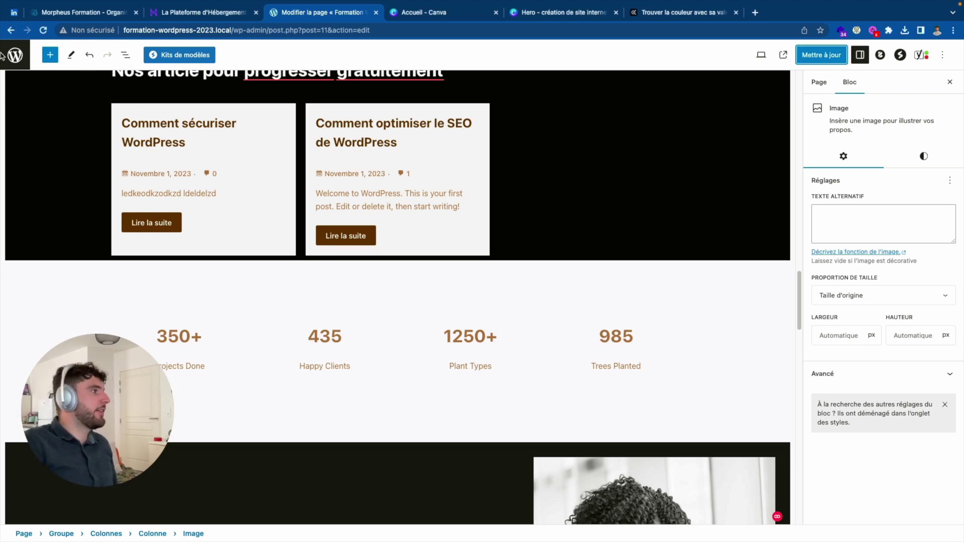
key("super+s")
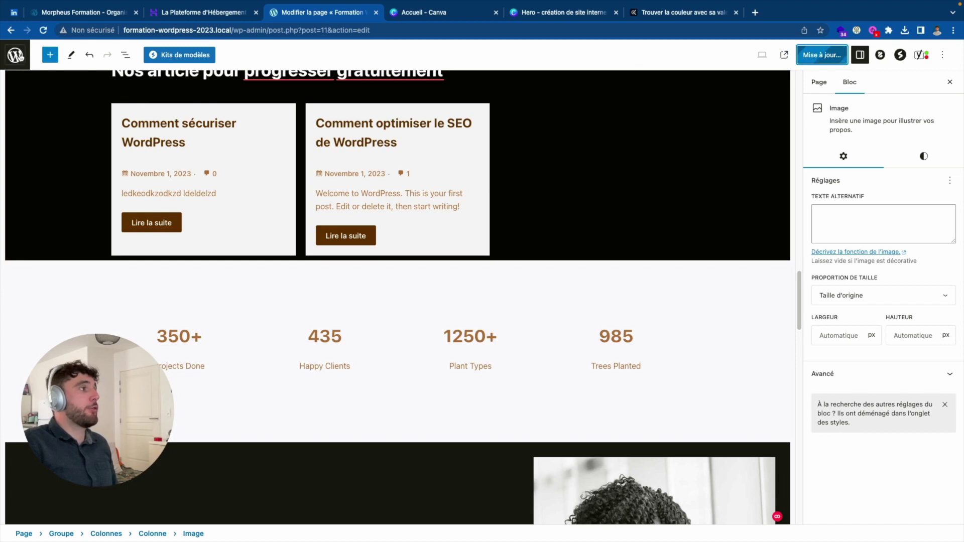
left_click(16, 55)
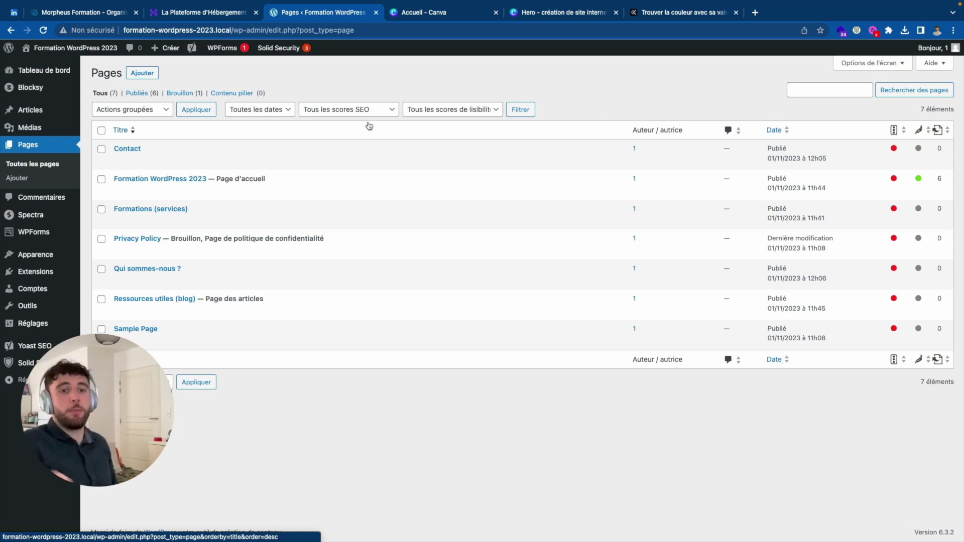
Open the site's general settings from the list of pages.
mouse_move(323, 328)
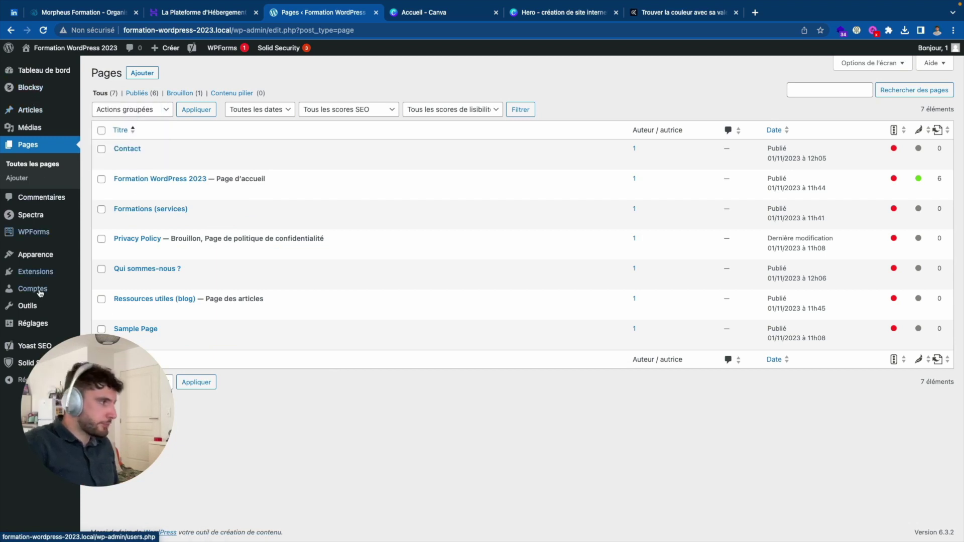
mouse_move(39, 296)
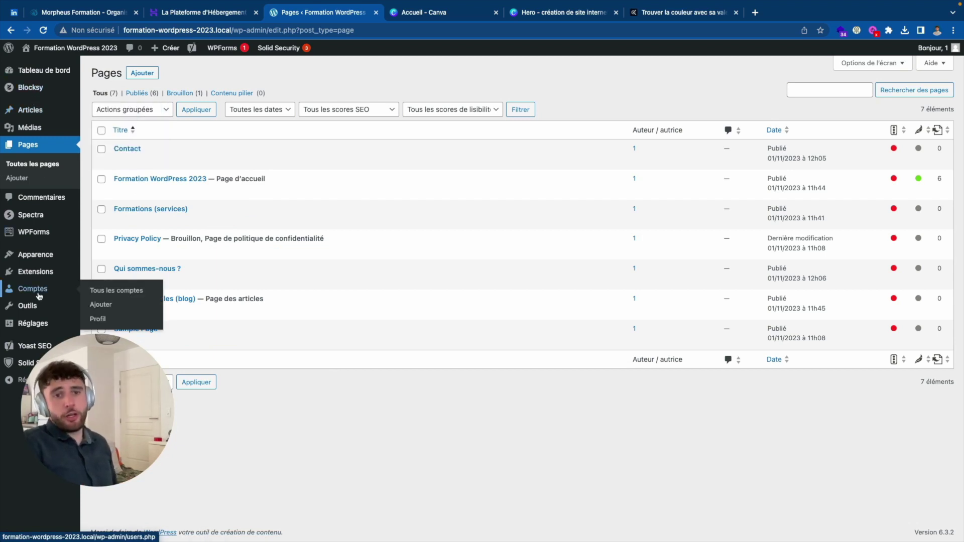
left_click(37, 324)
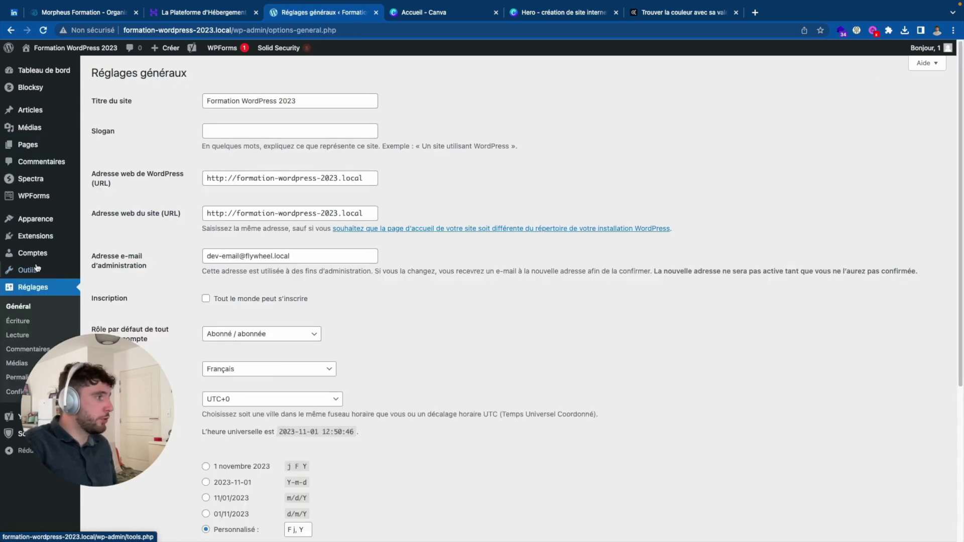
Go from the general settings to adding extensions and search the directory for complianz.
mouse_move(35, 236)
left_click(107, 237)
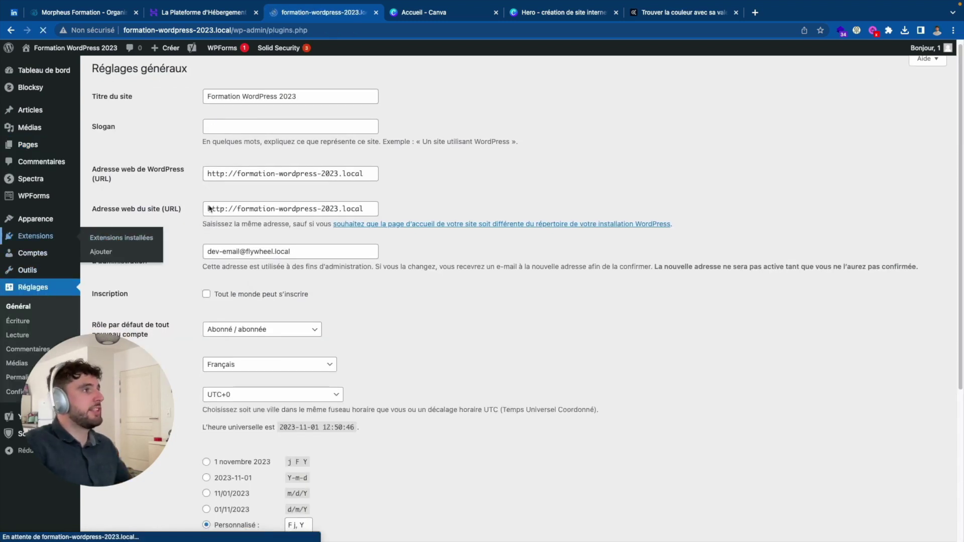
left_click(165, 73)
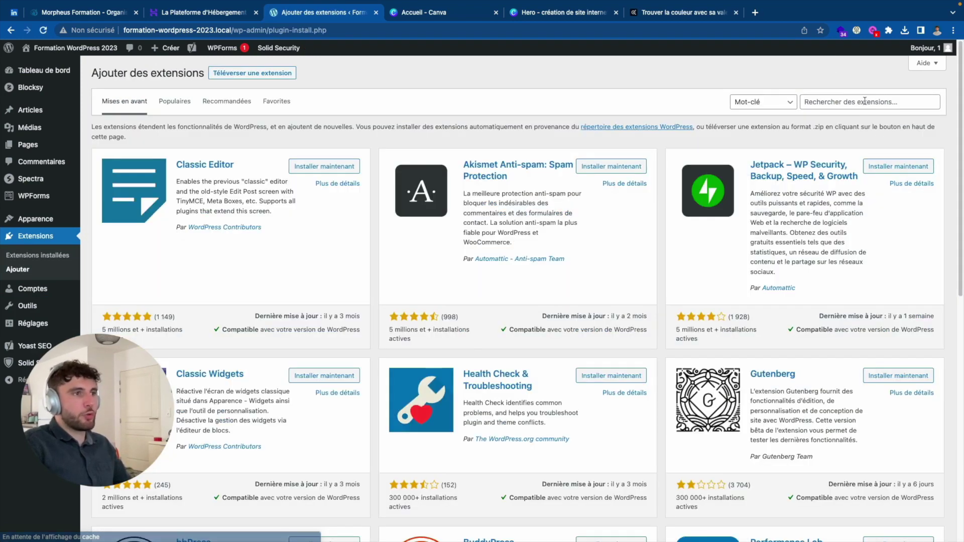
left_click(864, 101)
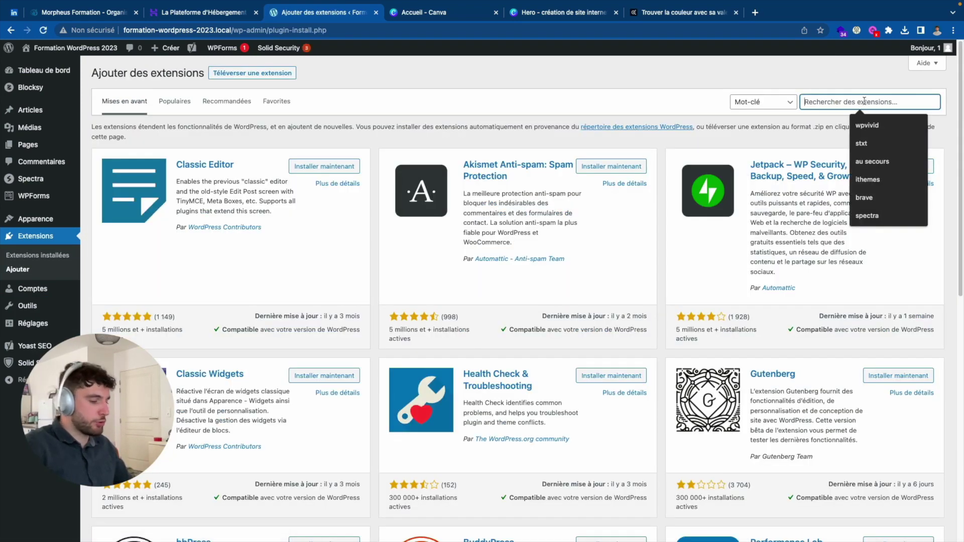
type("complizan")
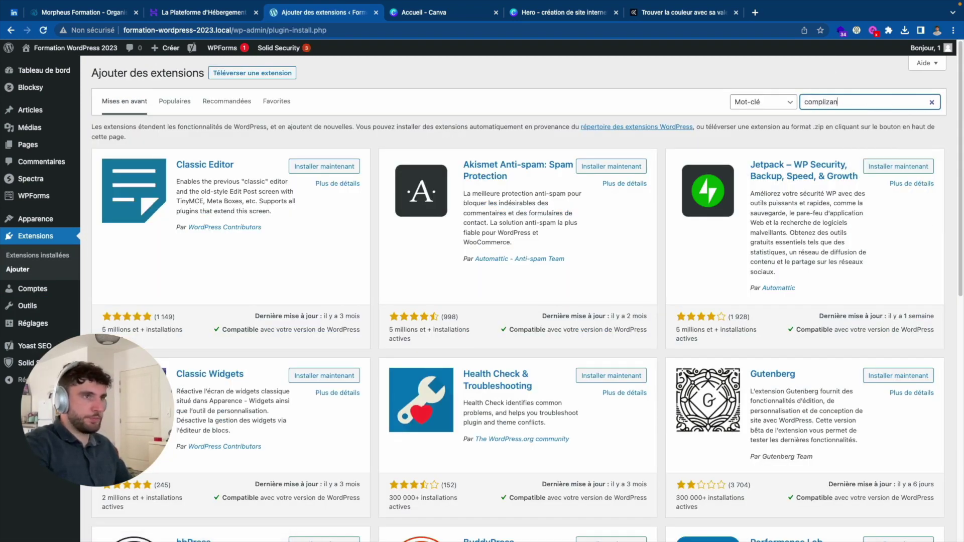
key("BackSpace")
key("BackSpace")
type("anz")
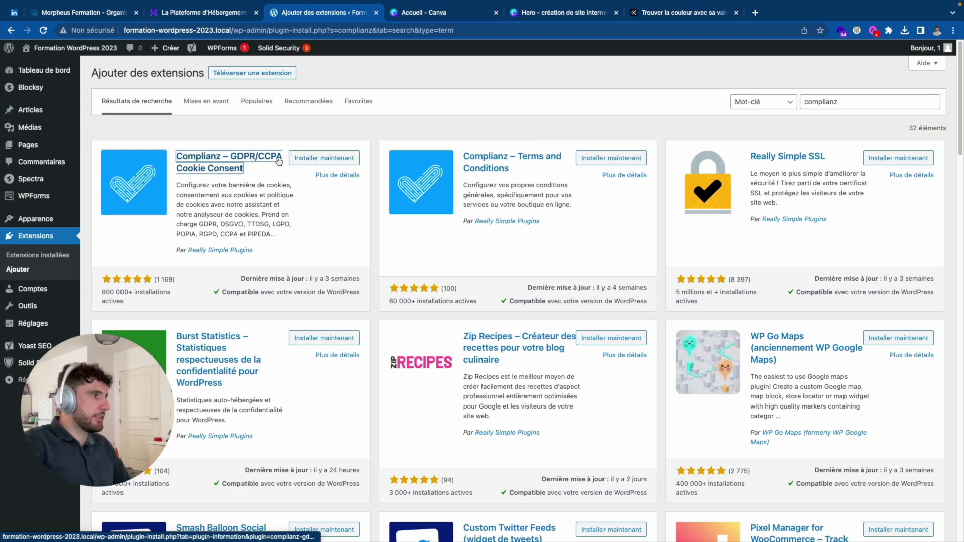
View the details of Complianz – GDPR/CCPA Cookie Consent, close them, and install and activate the extension.
left_click(279, 162)
left_click(684, 61)
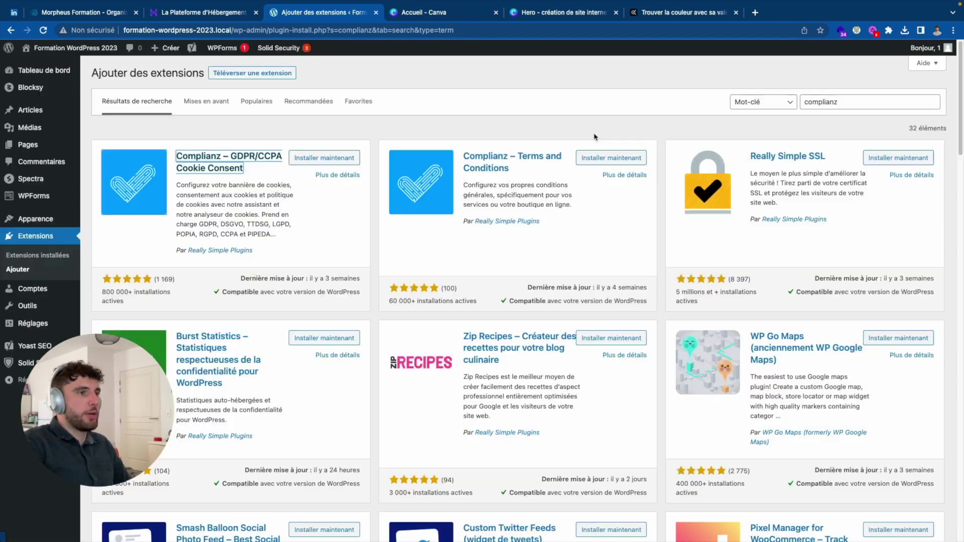
left_click(324, 157)
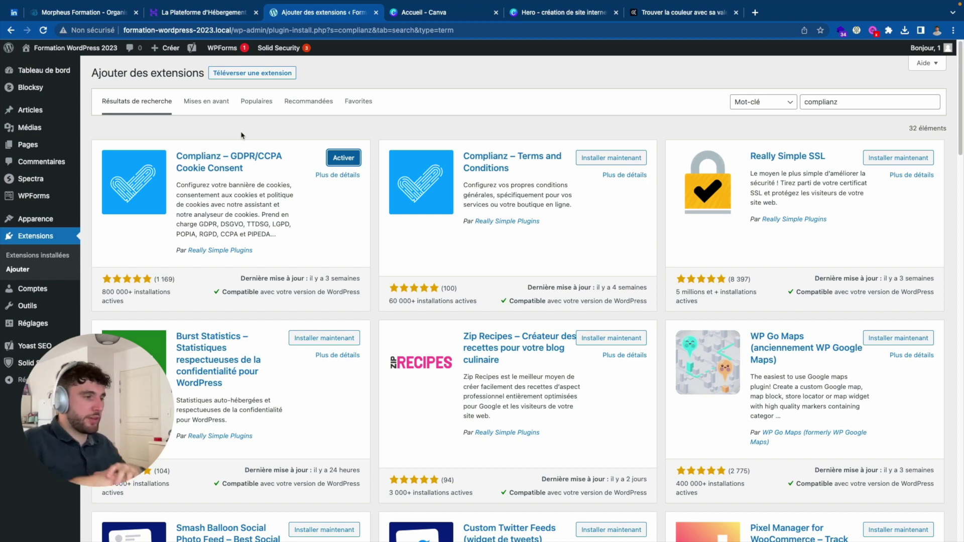
left_click(337, 157)
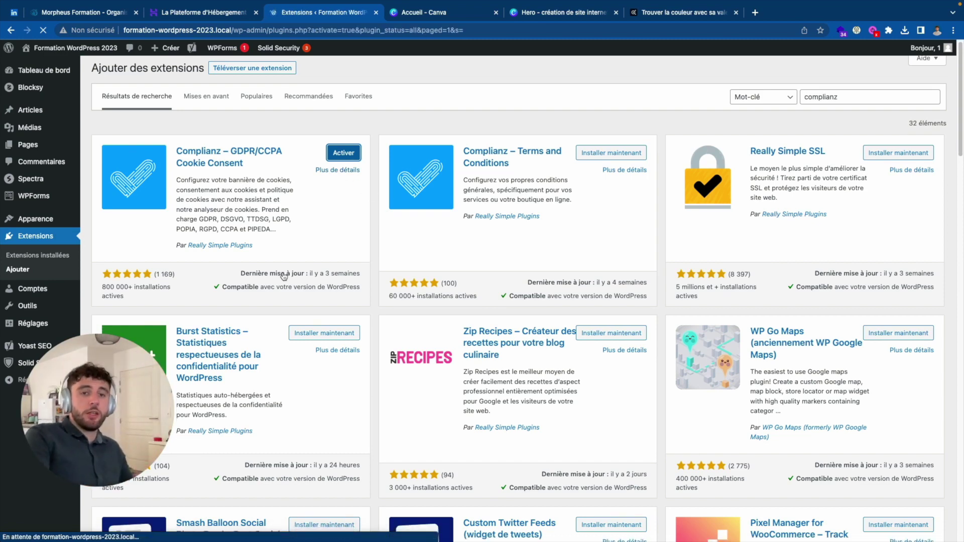
scroll(231, 321, "down", 1)
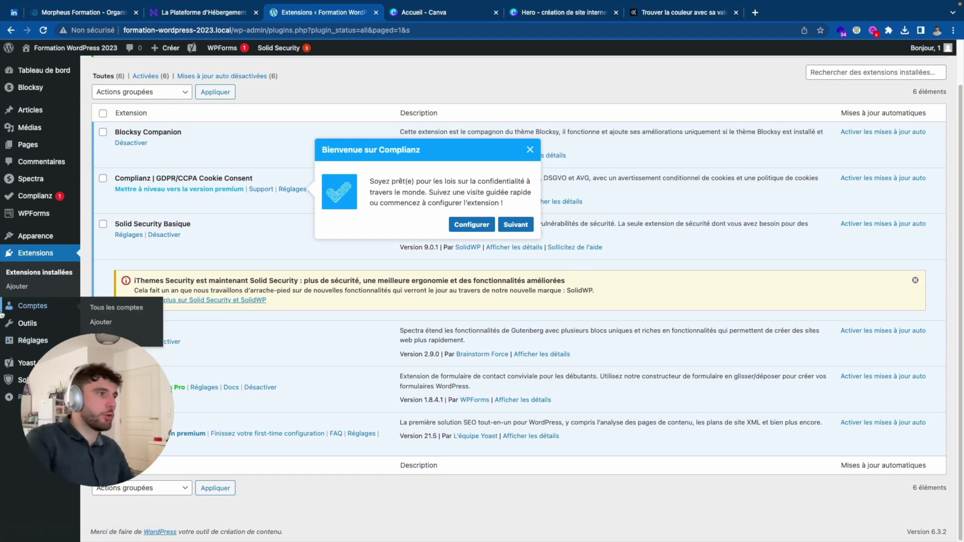
mouse_move(28, 189)
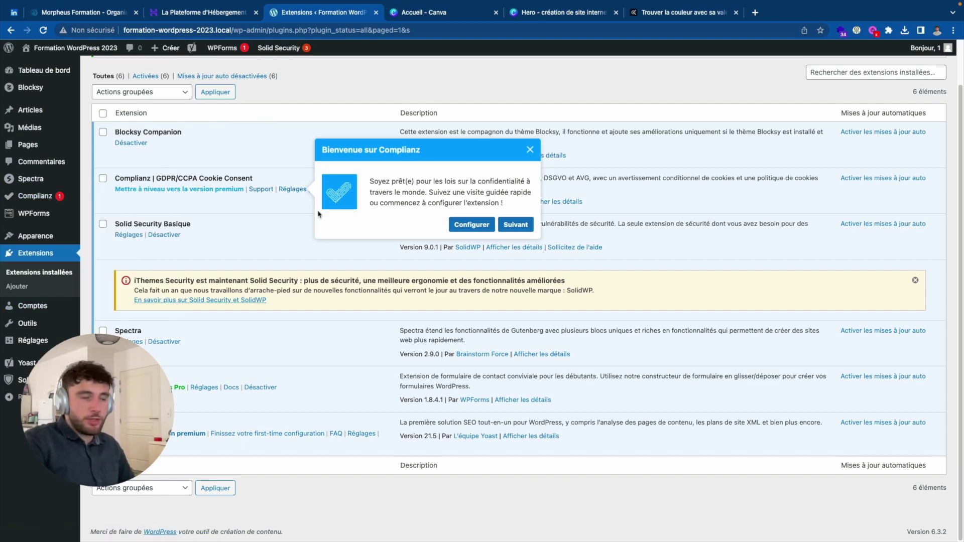
Look at the footer layout in the theme customizer and return to the extensions list, discarding any changes.
mouse_move(34, 237)
left_click(109, 251)
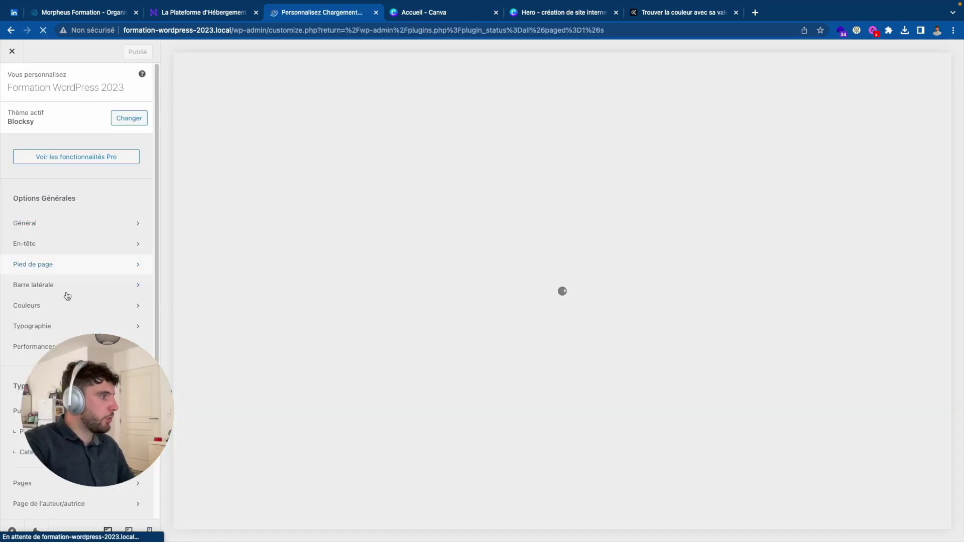
left_click(82, 323)
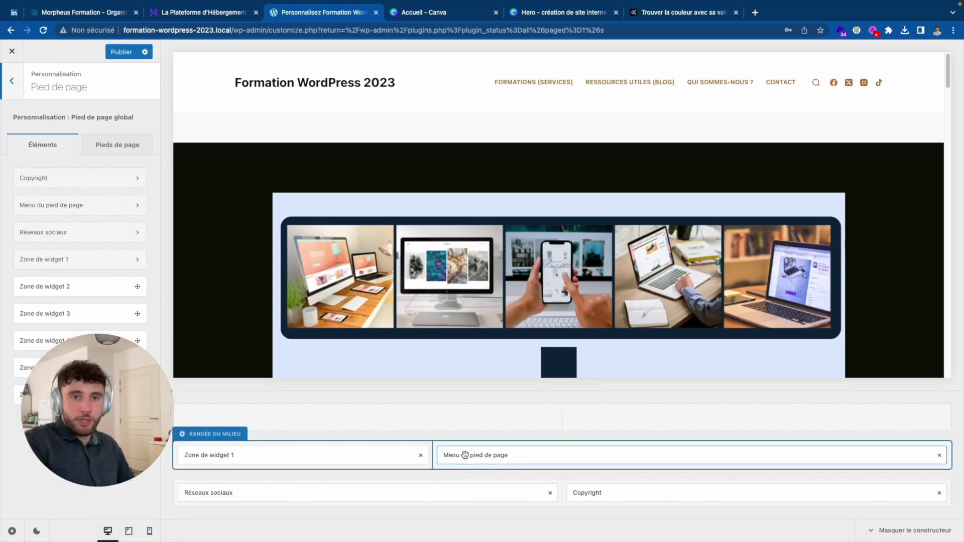
left_click(19, 81)
left_click(12, 51)
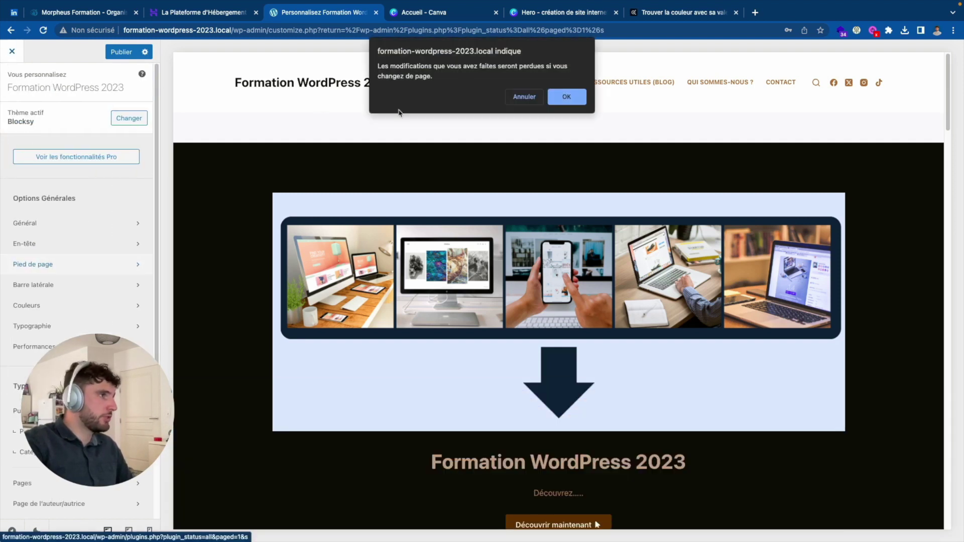
left_click(565, 97)
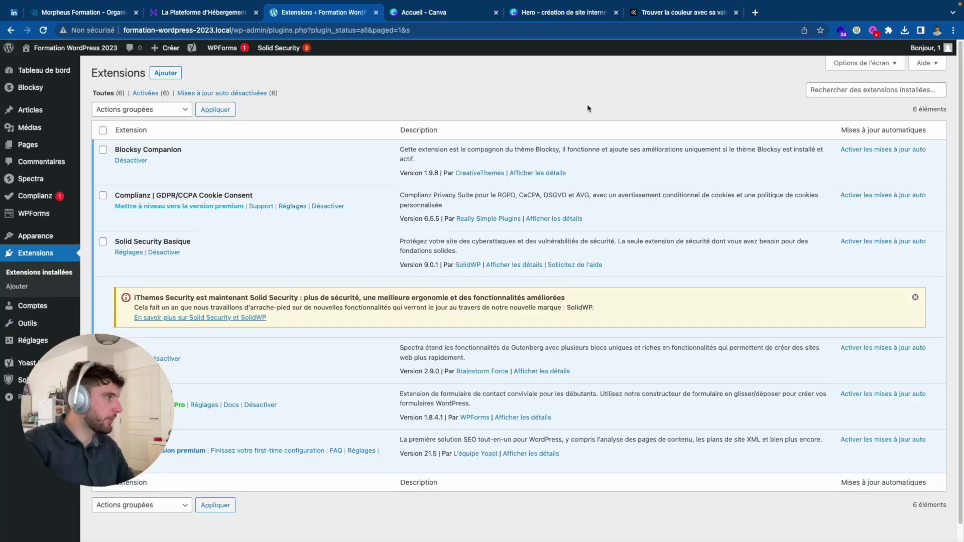
Create a new navigation menu named Légal, displayed at the Menu du pied de page location.
mouse_move(55, 240)
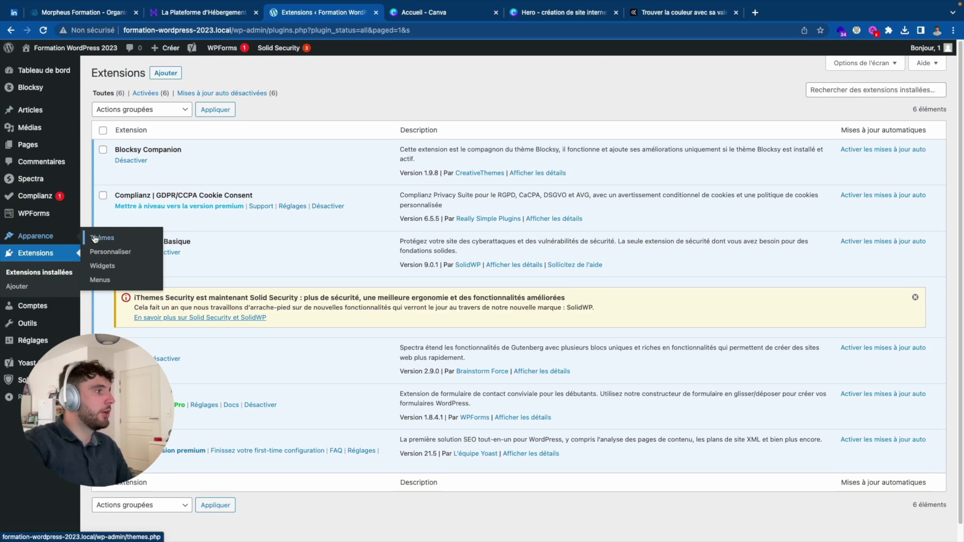
left_click(107, 281)
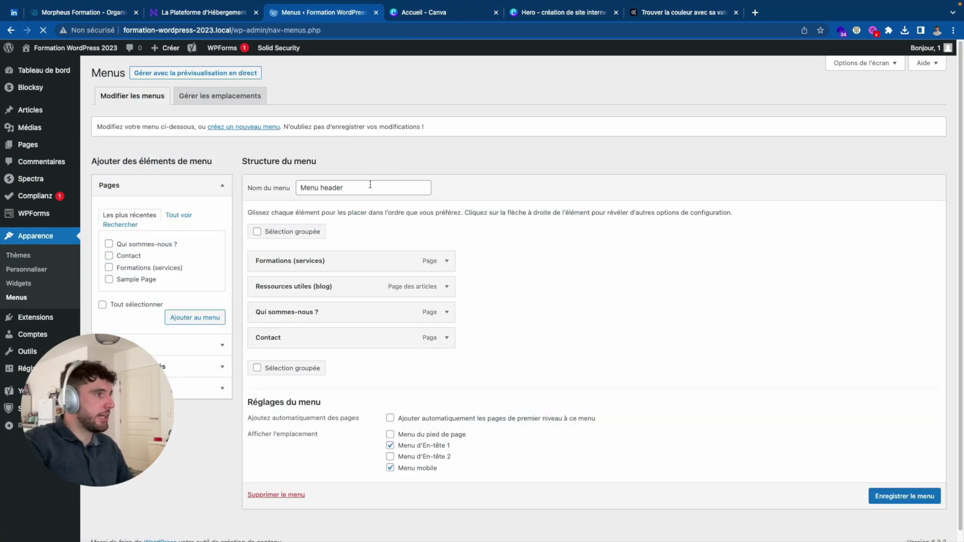
triple_click(370, 185)
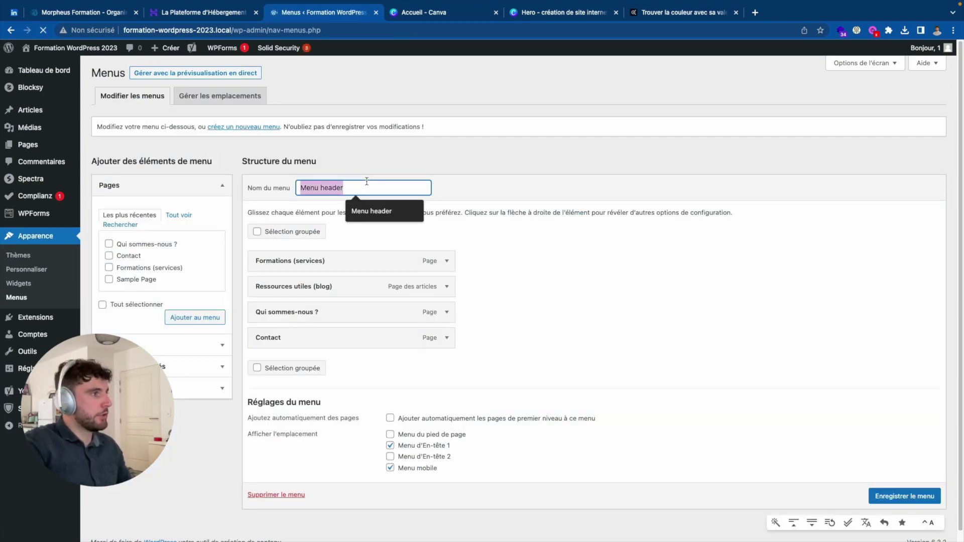
left_click(312, 120)
left_click(224, 128)
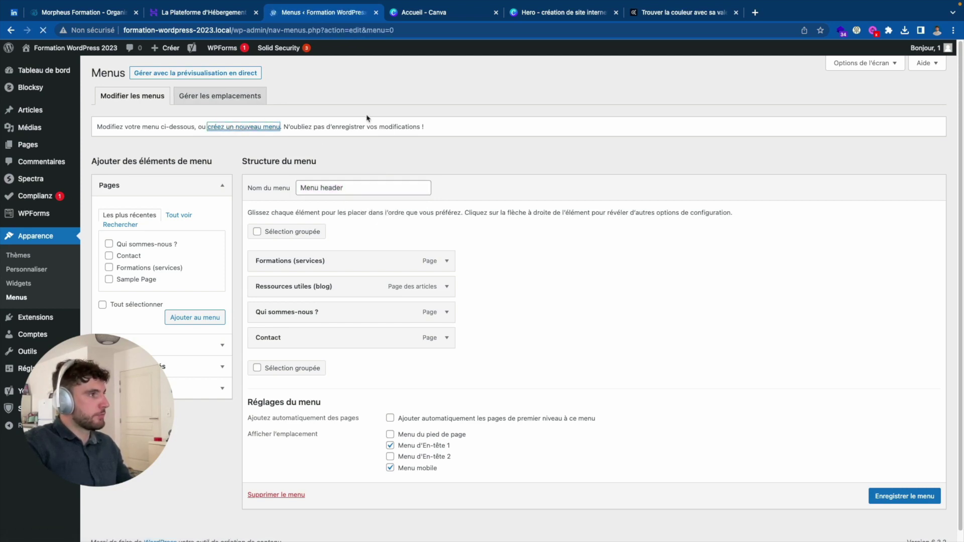
left_click(356, 190)
type("Légal")
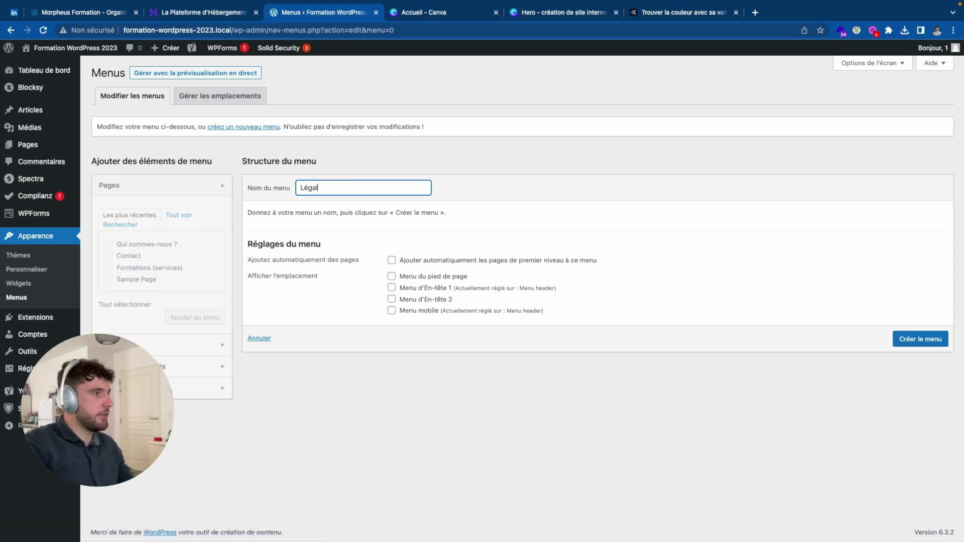
left_click(641, 216)
left_click(427, 274)
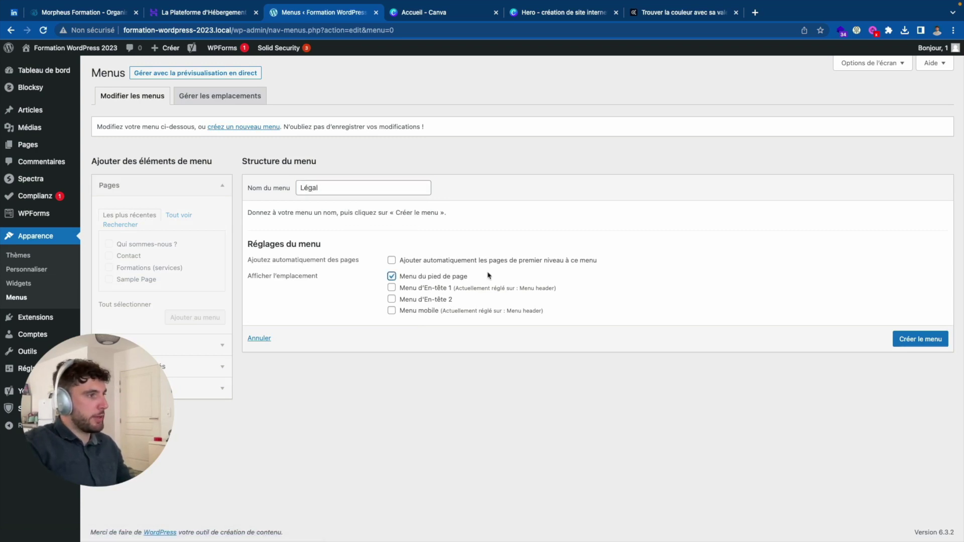
left_click(920, 339)
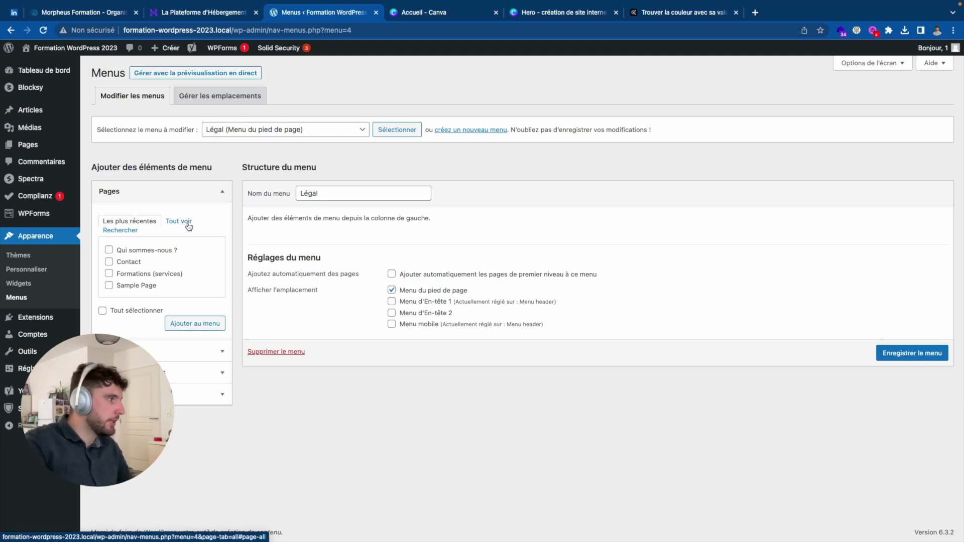
Add the Sample Page to the Légal menu and save the menu.
left_click(178, 222)
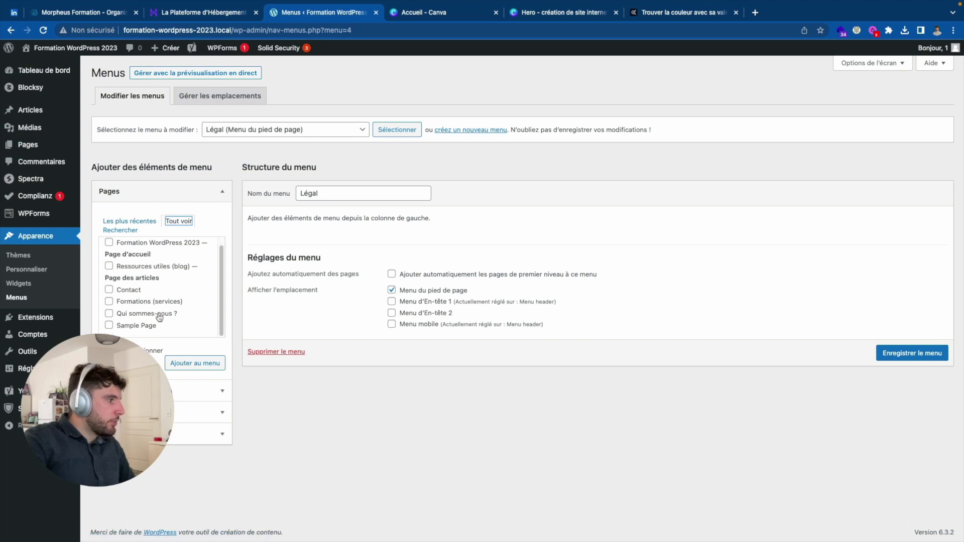
left_click(147, 327)
left_click(194, 363)
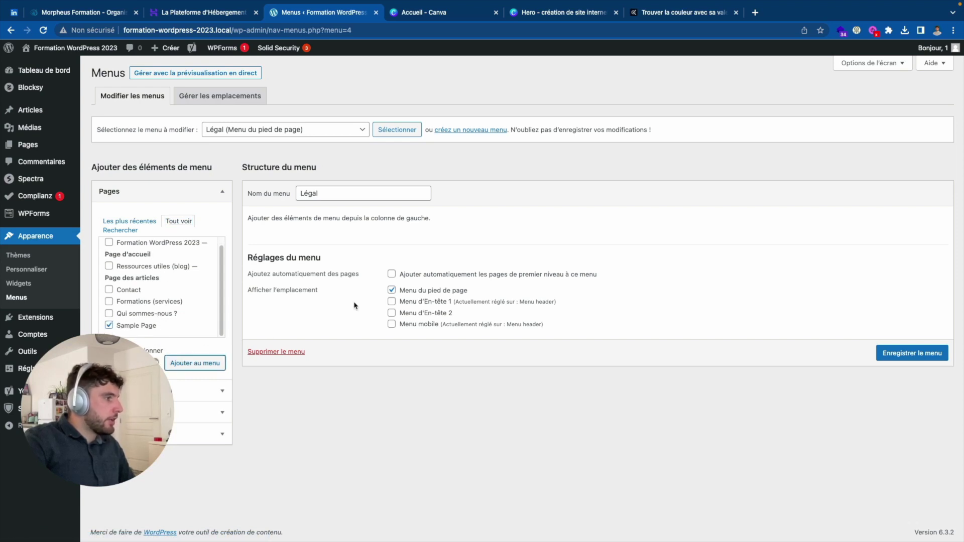
left_click(884, 426)
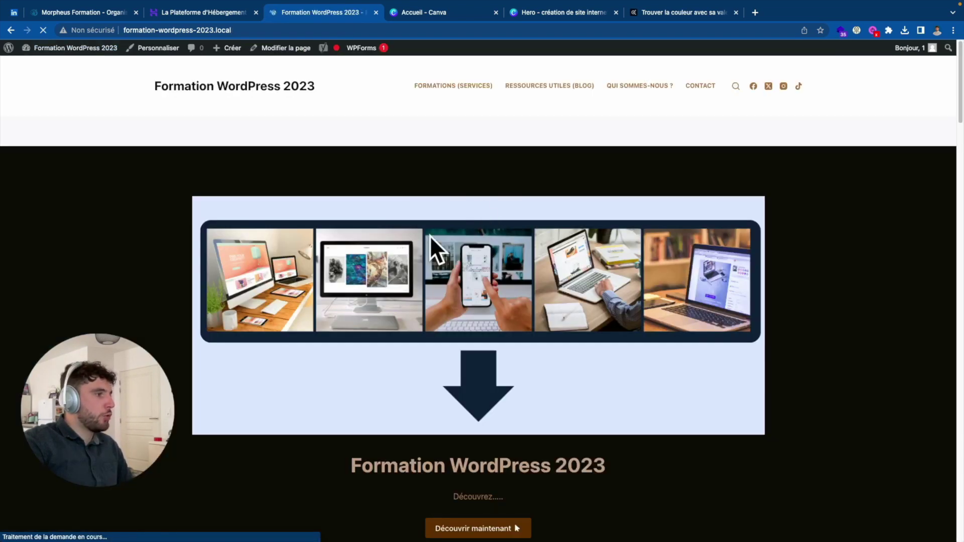
Check the footer menu on the published home page, follow its Sample Page link, and return to the home page.
scroll(489, 169, "down", 20)
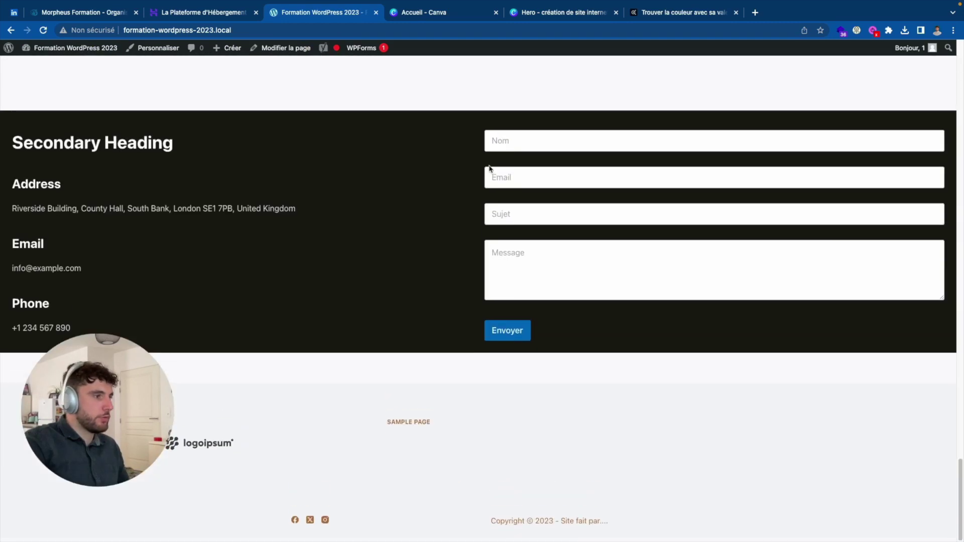
left_click(409, 444)
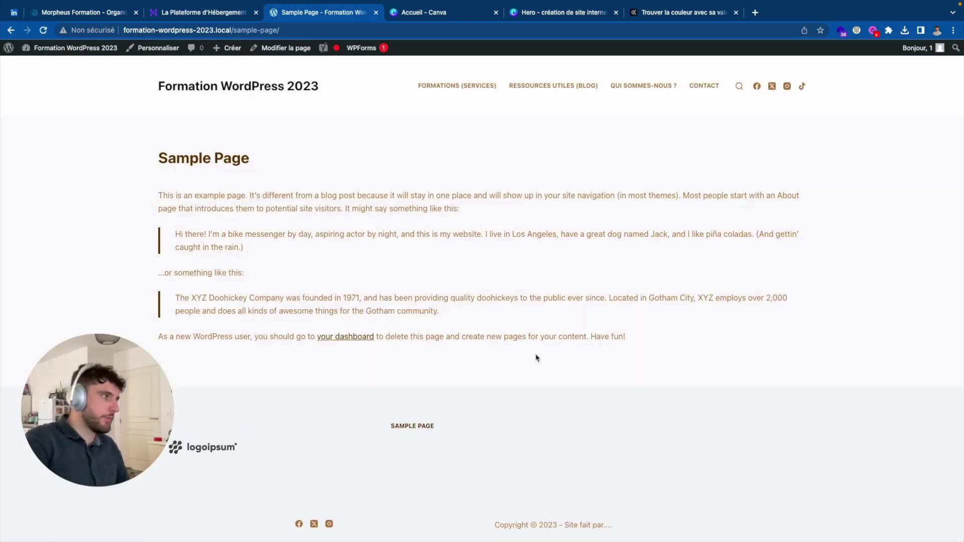
left_click(201, 88)
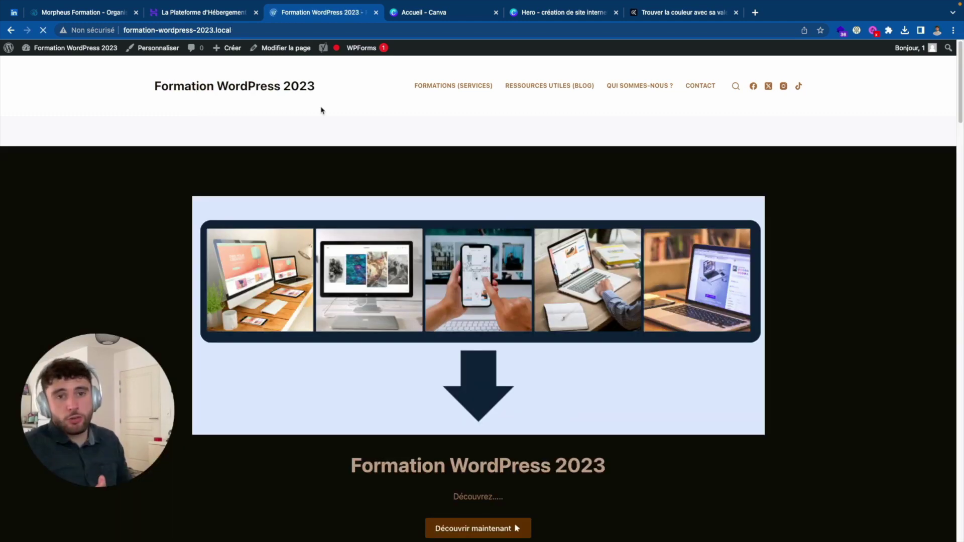
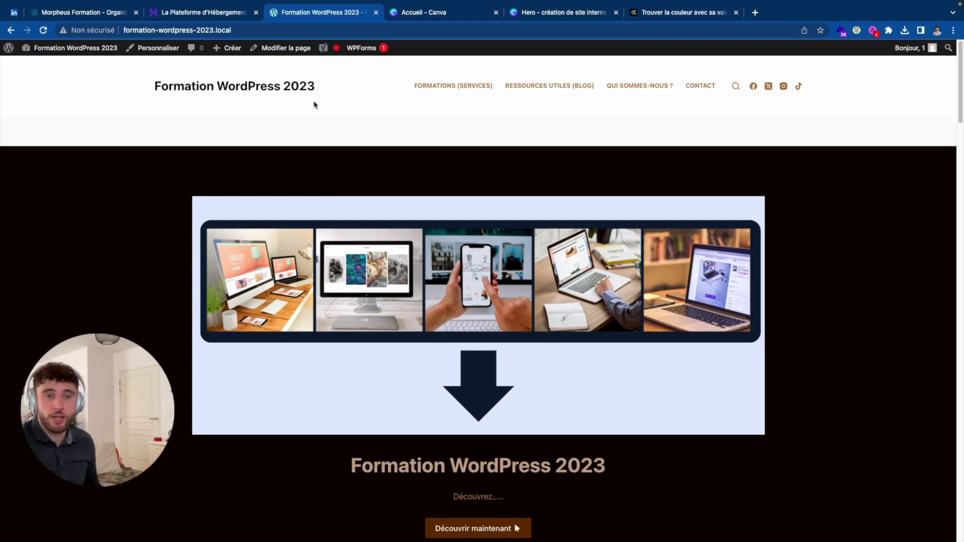
Return to the site's administration and search the extensions directory for woocommerce.
left_click(8, 54)
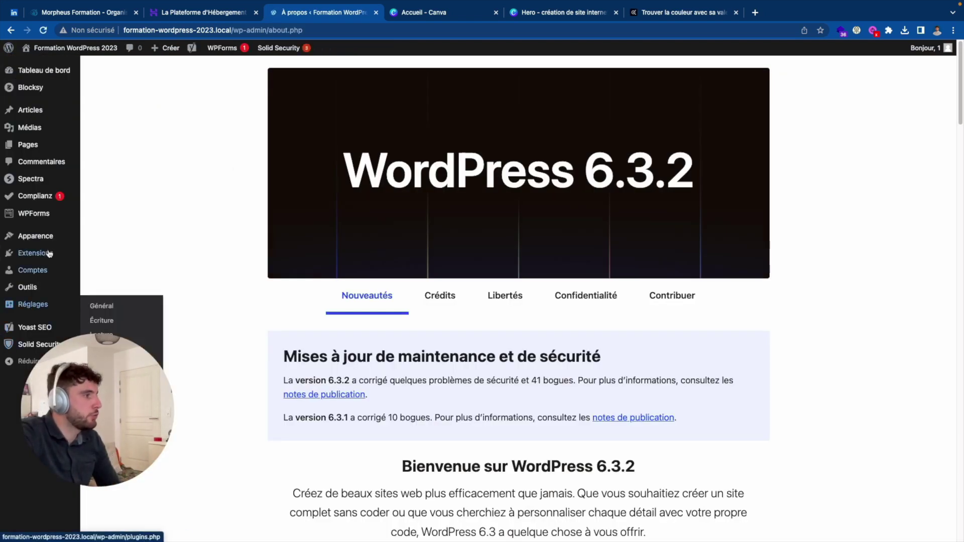
left_click(44, 253)
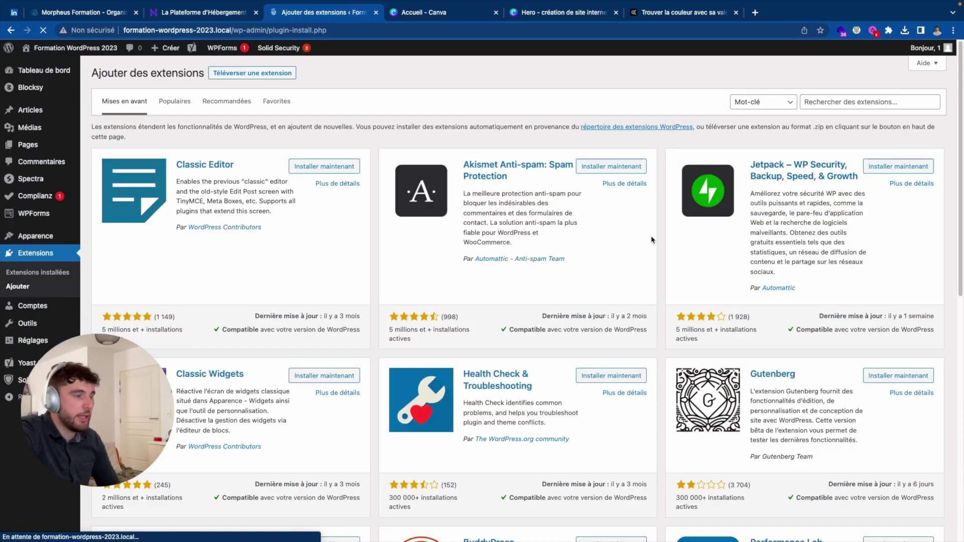
scroll(459, 236, "down", 5)
scroll(459, 236, "up", 6)
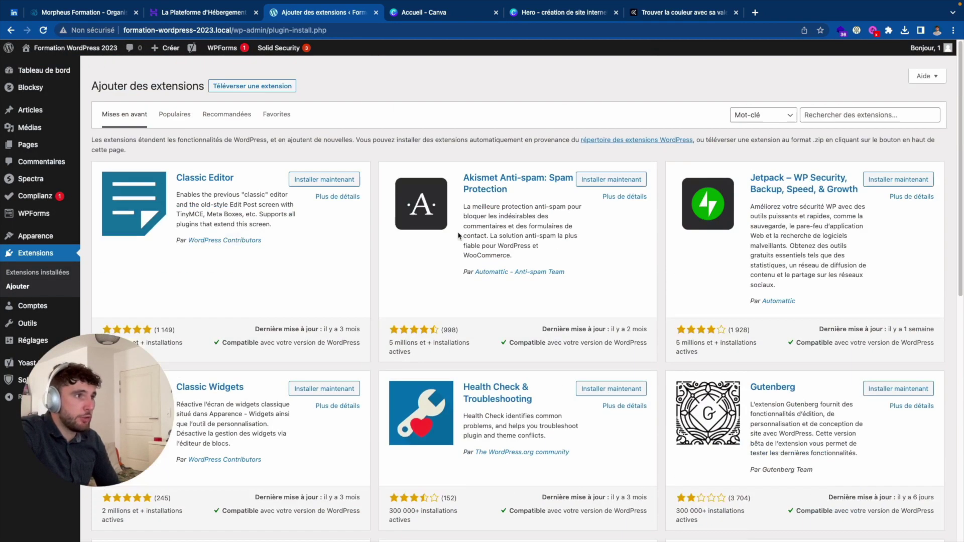
left_click(817, 103)
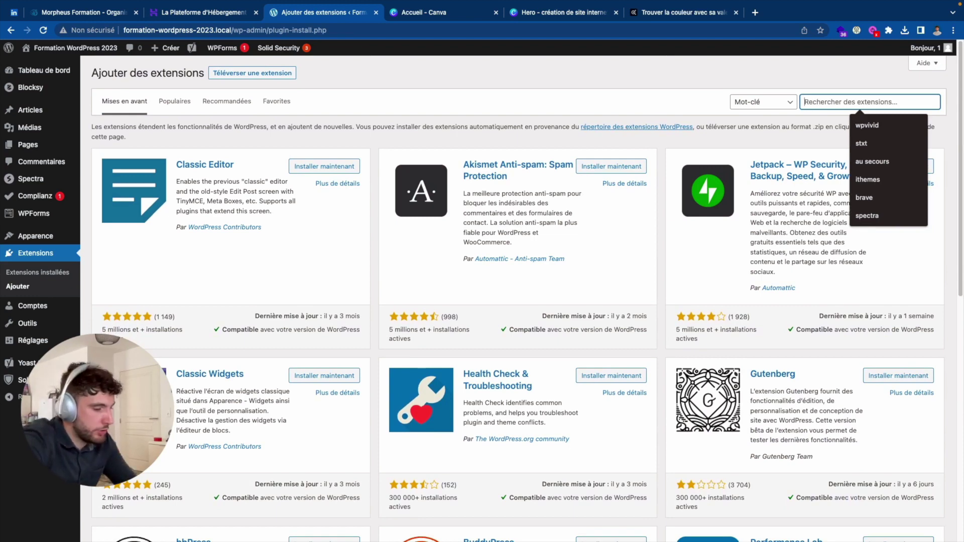
type("wooc")
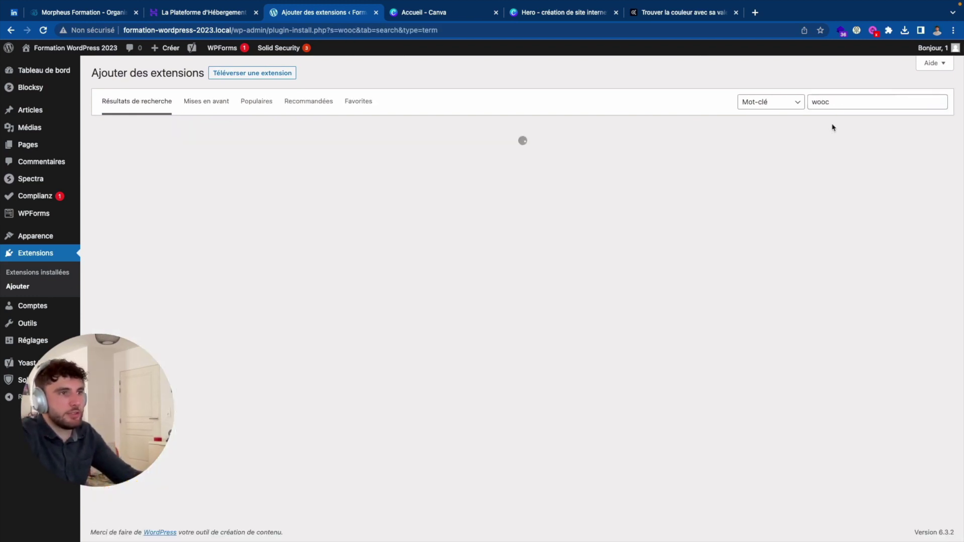
type("ommerce")
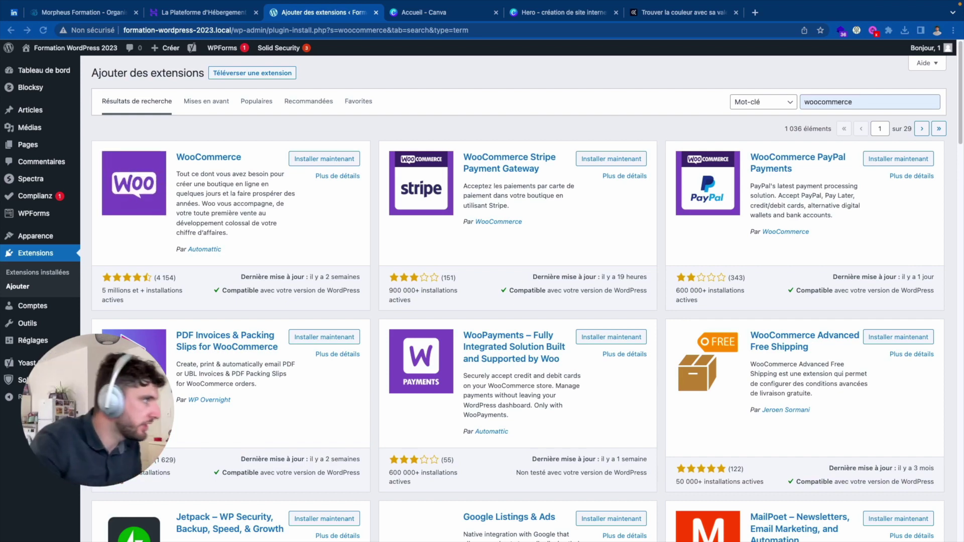
mouse_move(37, 52)
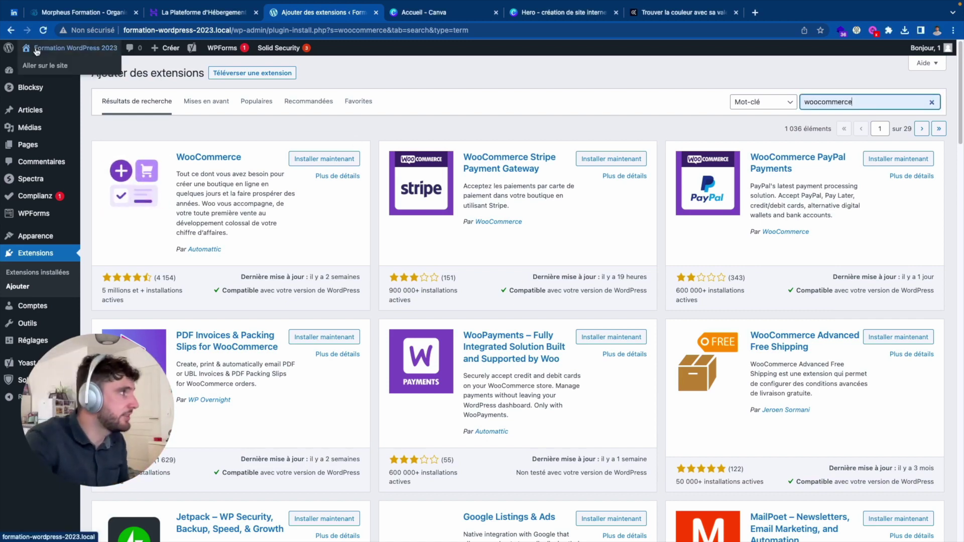
Browse the media library, pages list and articles list, and open the article Comment sécuriser WordPress for editing.
mouse_move(40, 110)
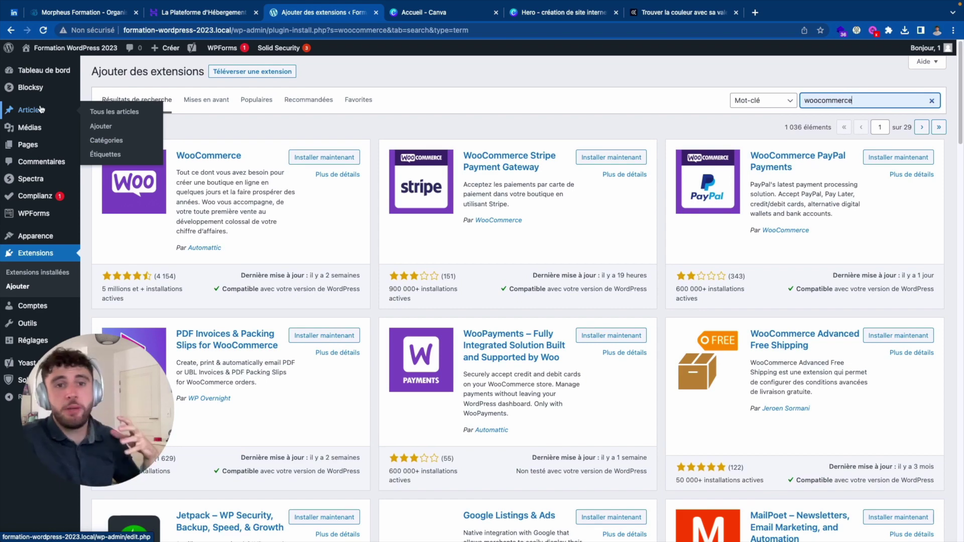
scroll(47, 117, "down", 1)
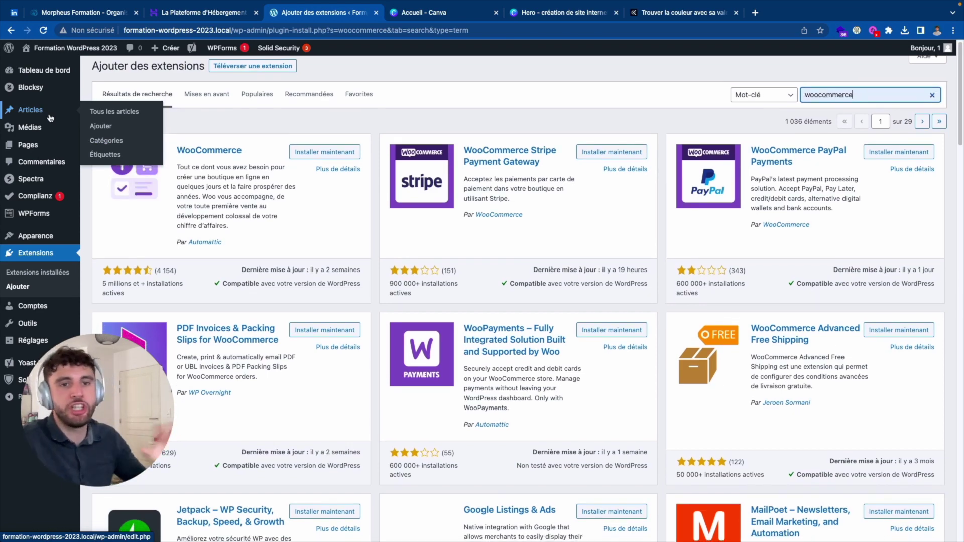
left_click(43, 128)
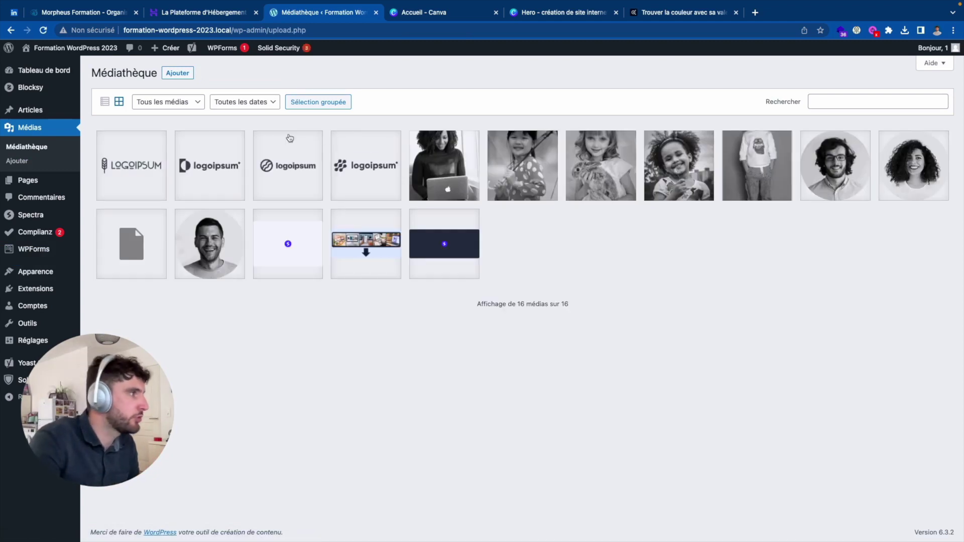
mouse_move(33, 117)
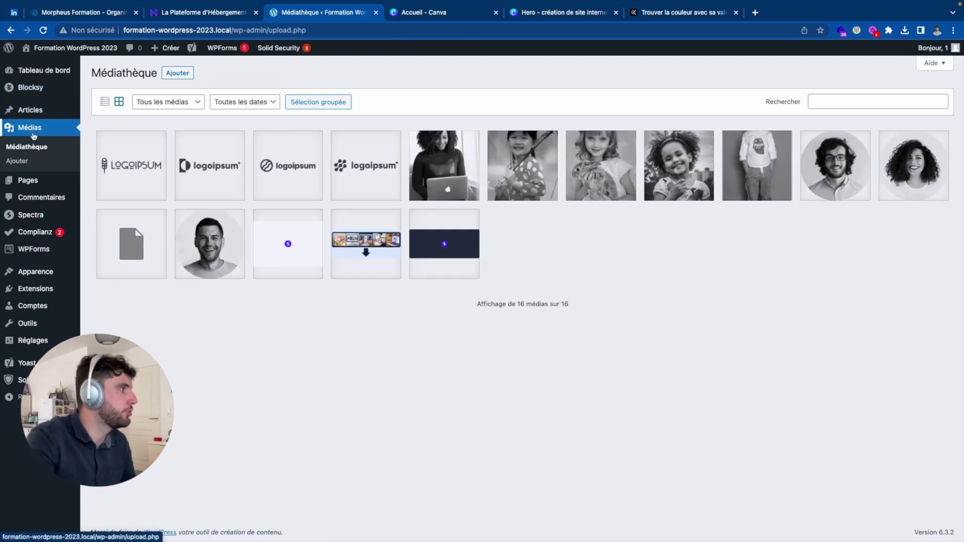
left_click(34, 179)
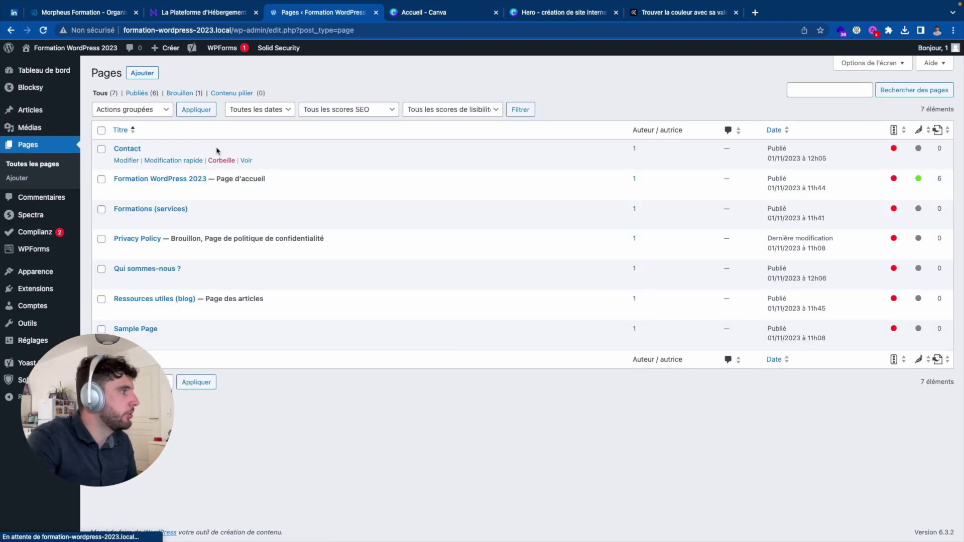
left_click(35, 112)
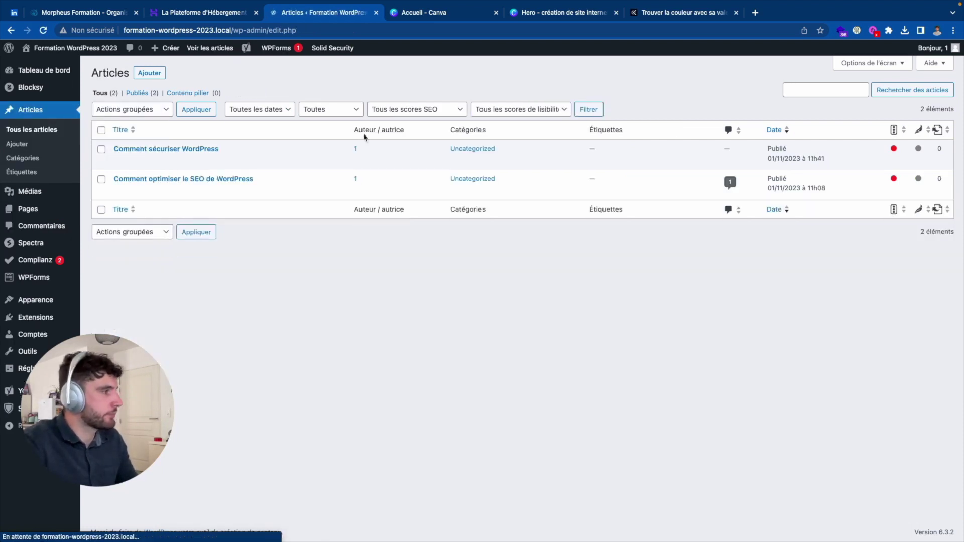
left_click(173, 148)
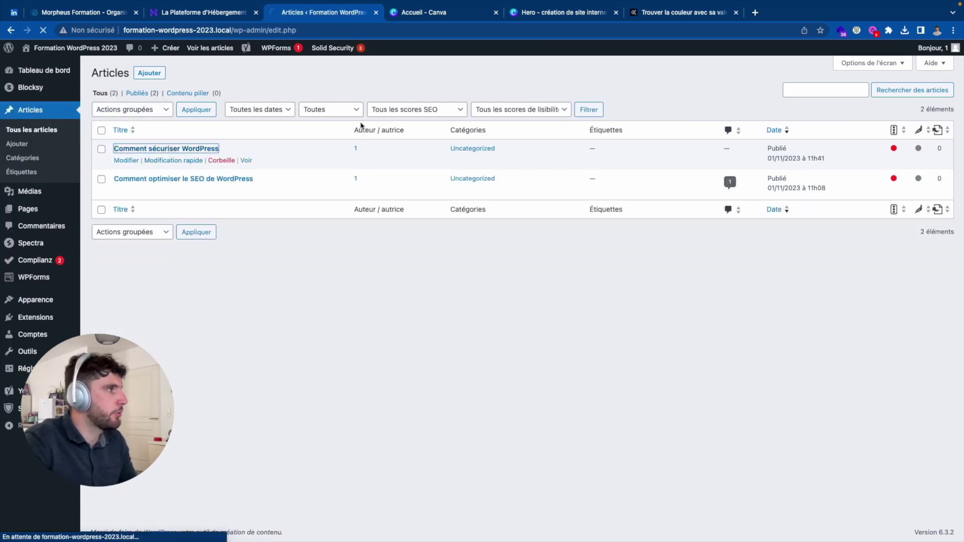
Search Google in a new tab for "coment sécuriser wordpress" and open the Morpheus Formation article from the results.
left_click(755, 12)
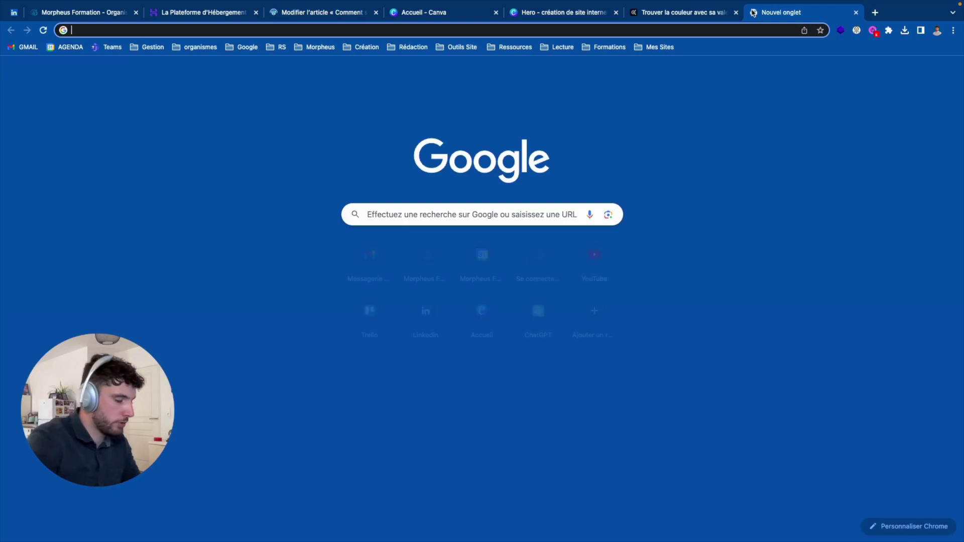
type("coment séc")
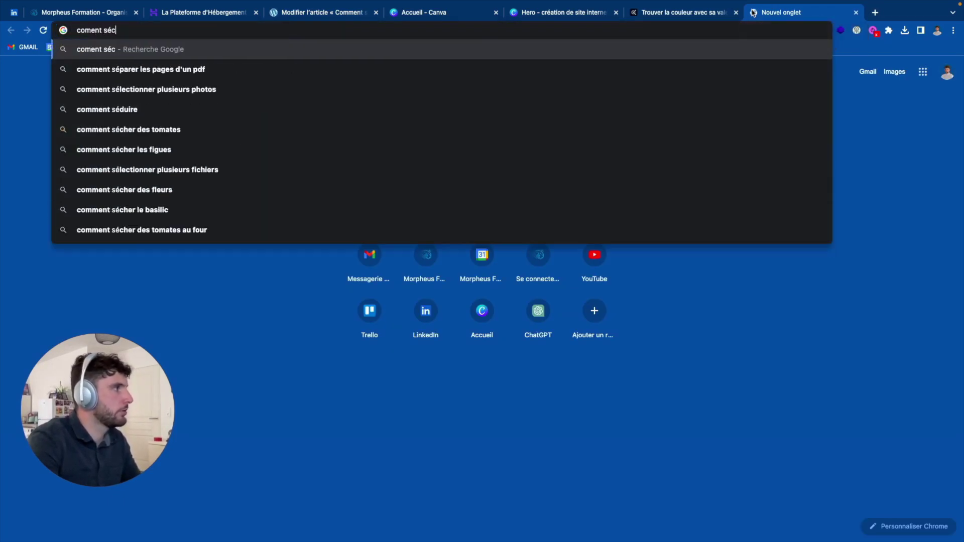
type("rurise")
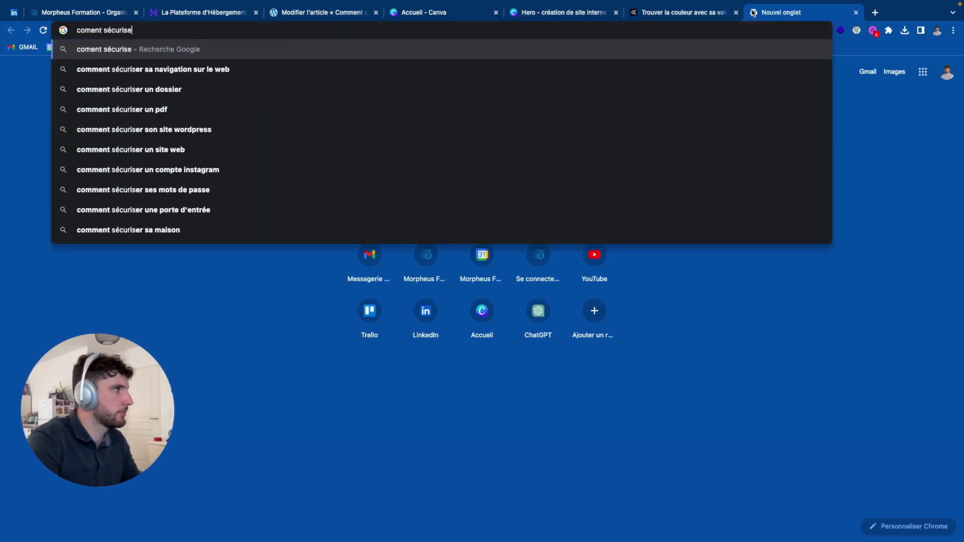
type("r wordpress")
key("Return")
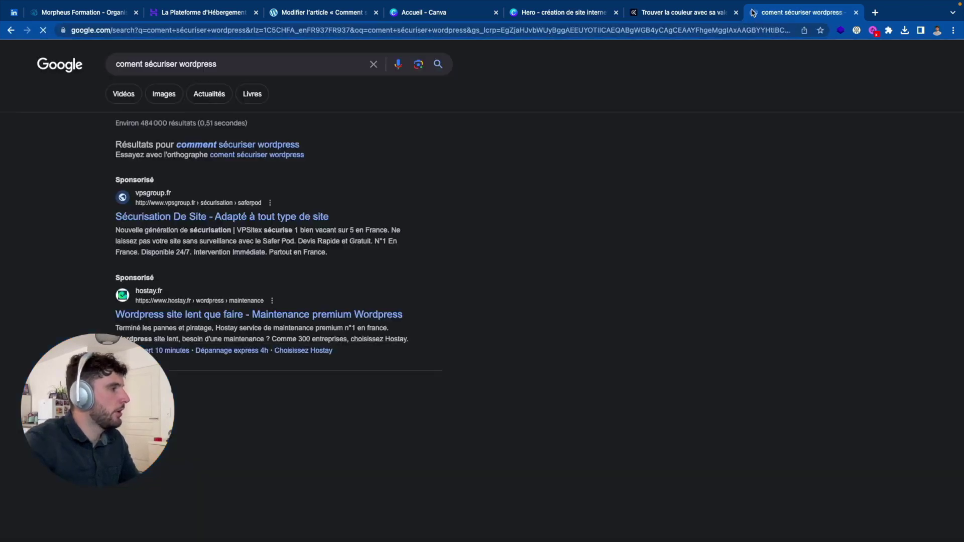
scroll(228, 228, "down", 4)
left_click(381, 308)
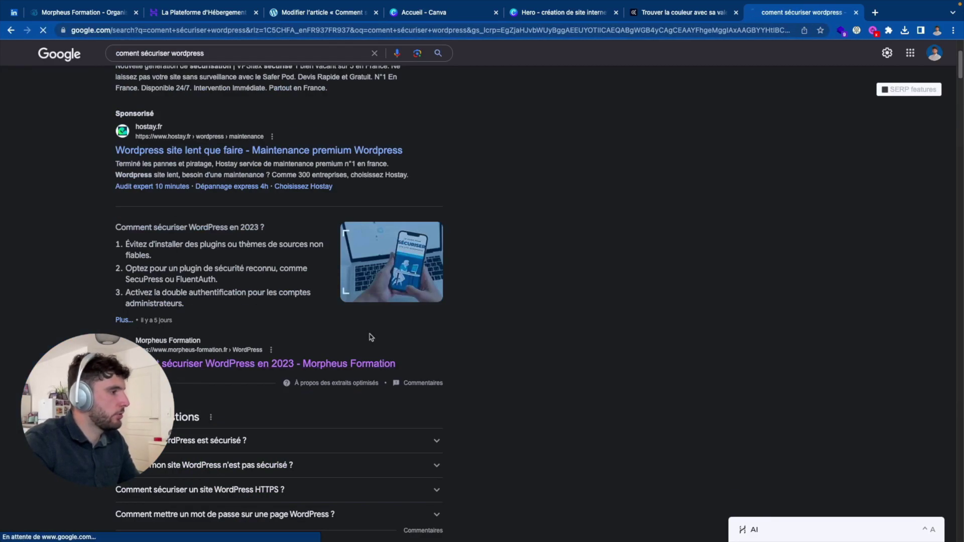
Open the article's embedded video on YouTube, copy the video's URL and pause playback.
scroll(432, 331, "down", 8)
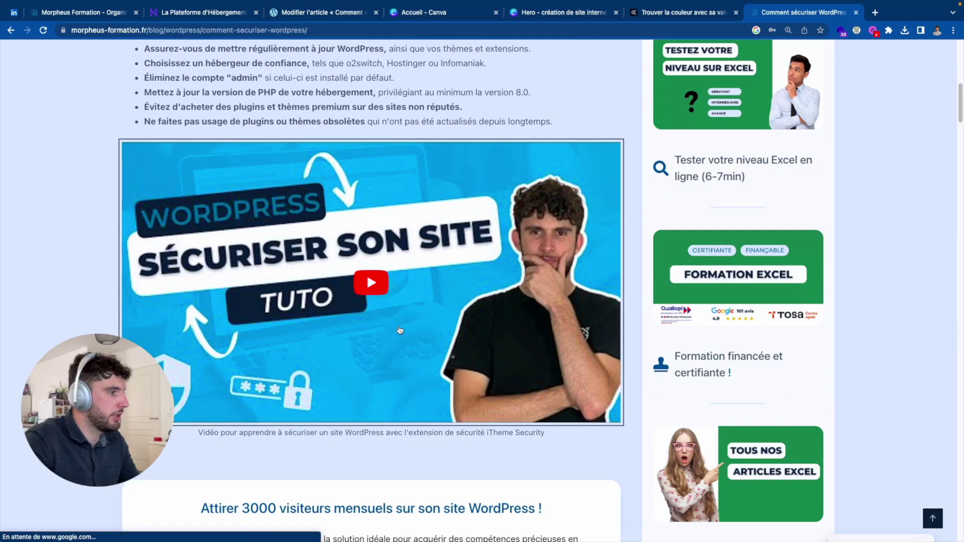
left_click(400, 329)
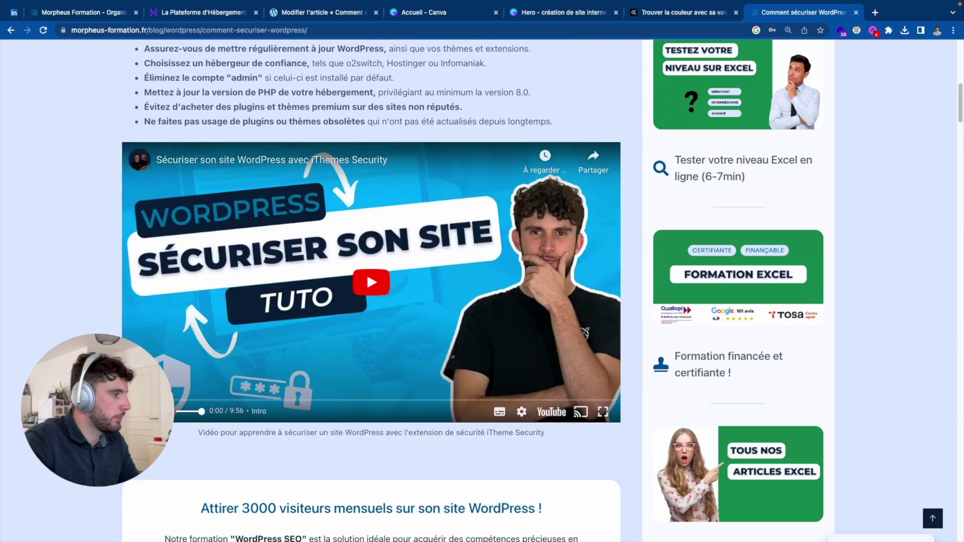
left_click(551, 412)
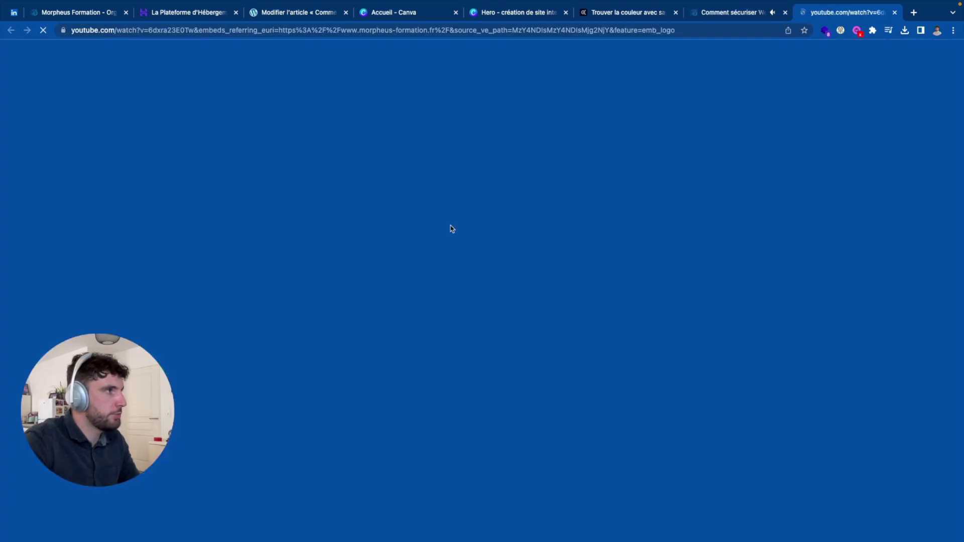
left_click(407, 31)
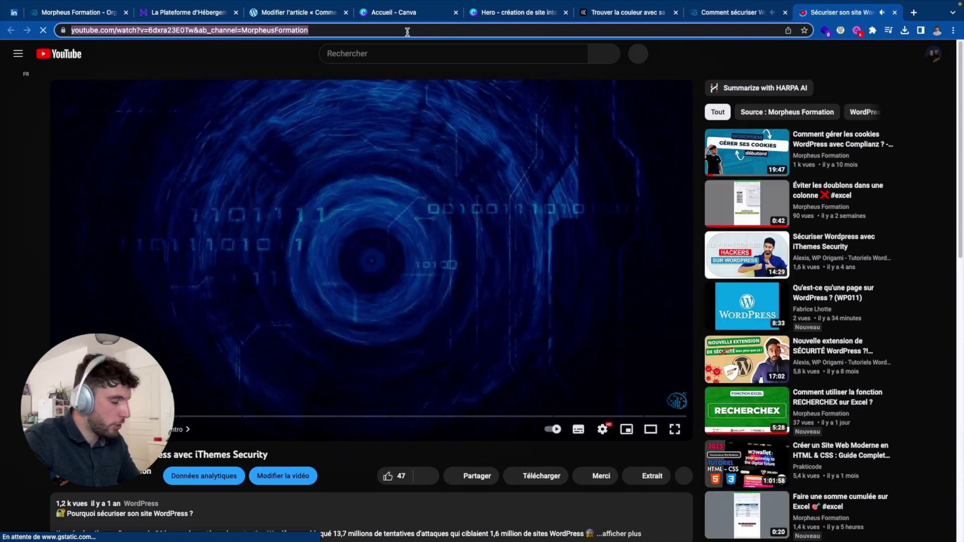
left_click(68, 429)
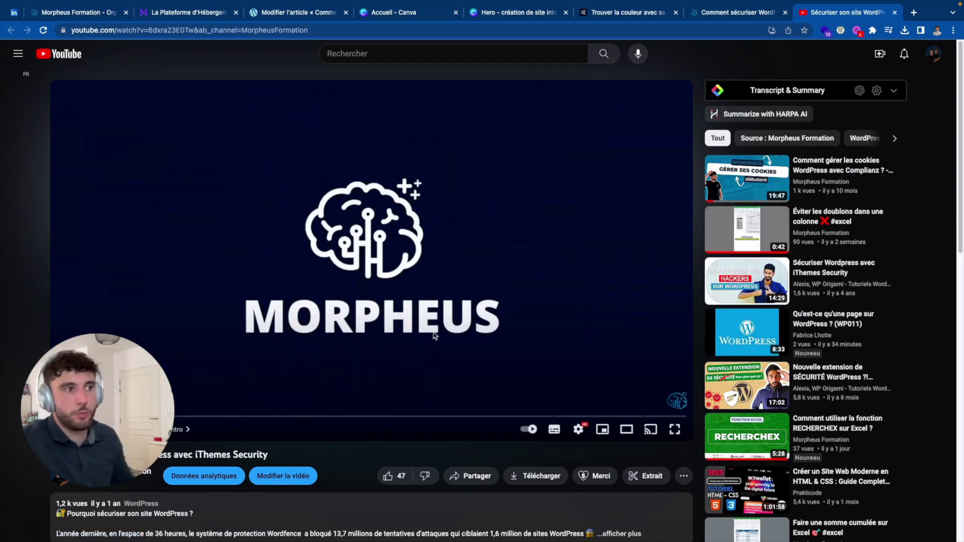
Return to the WordPress article editor and embed the copied video in a YouTube block below the existing paragraphs.
left_click(315, 16)
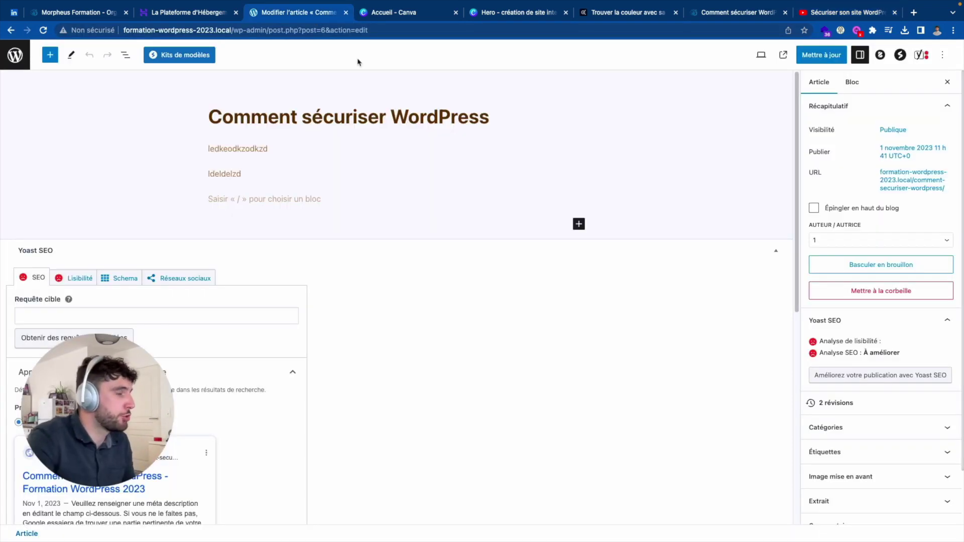
left_click(385, 199)
type("/")
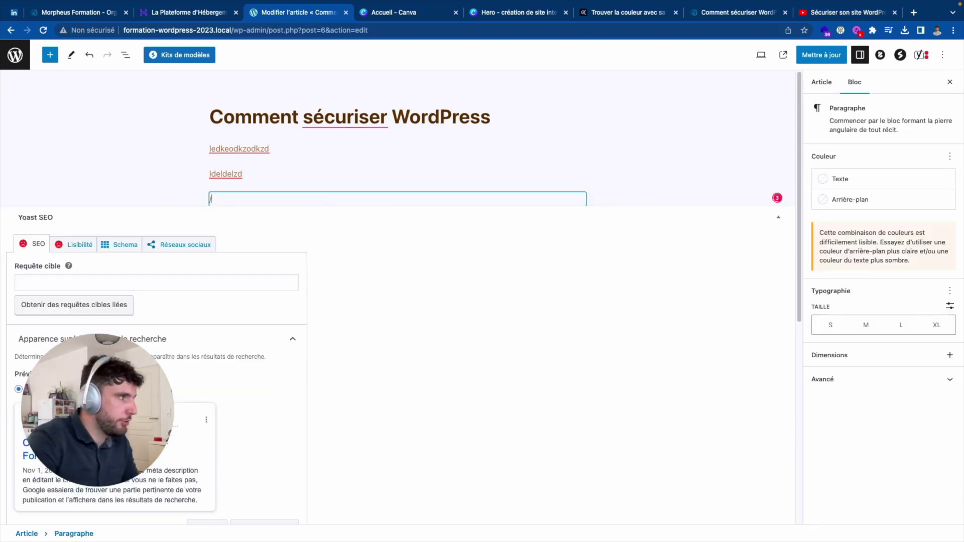
type("yout")
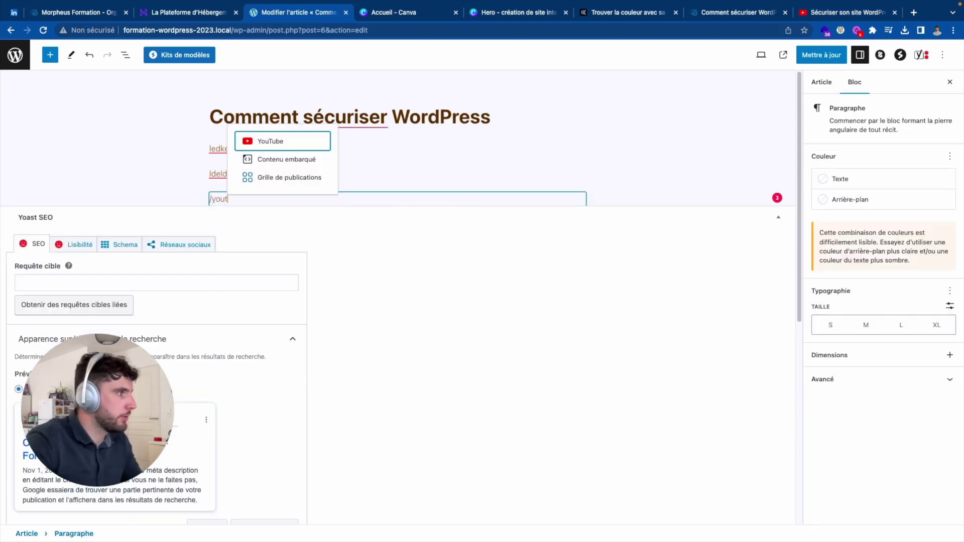
key("Return")
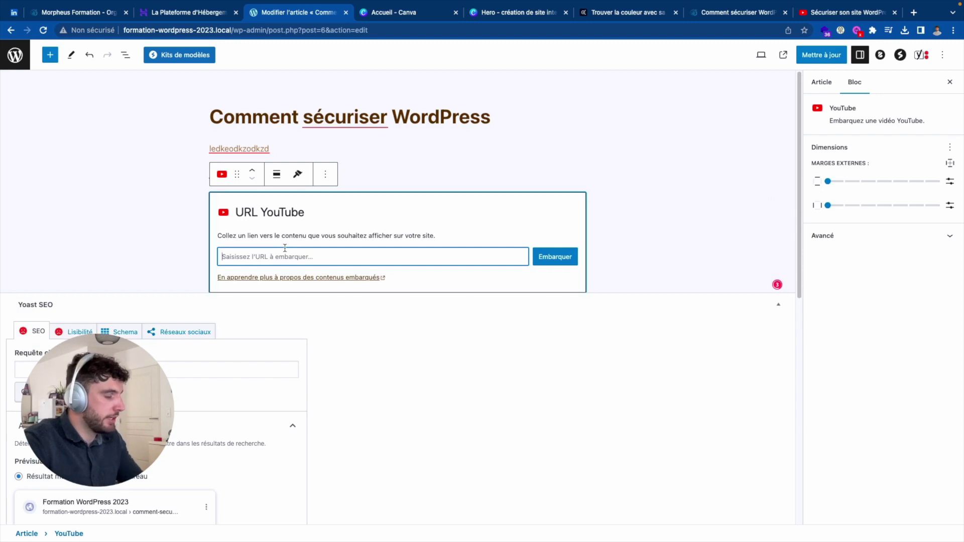
key("super+v")
left_click(555, 257)
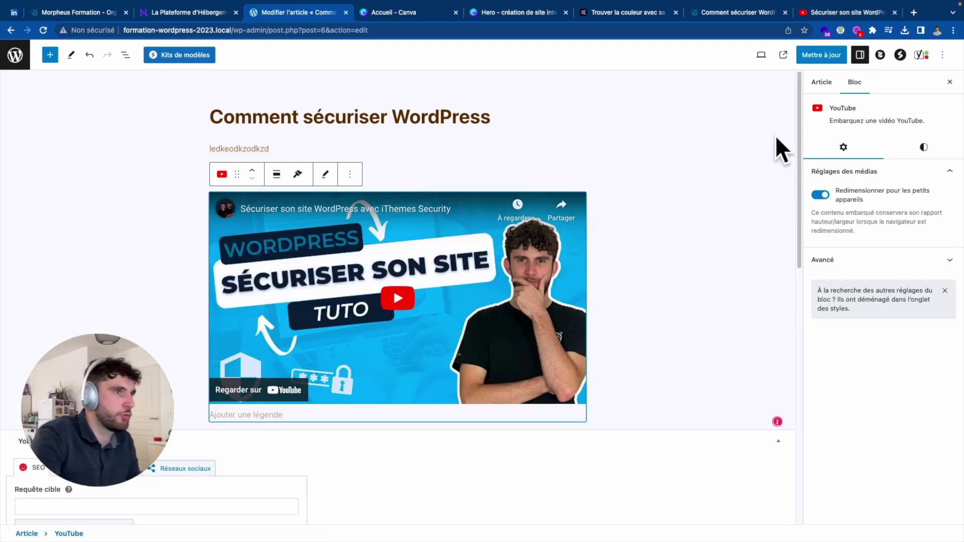
Update the article, view it on the published site, and briefly play and pause its embedded video.
left_click(821, 55)
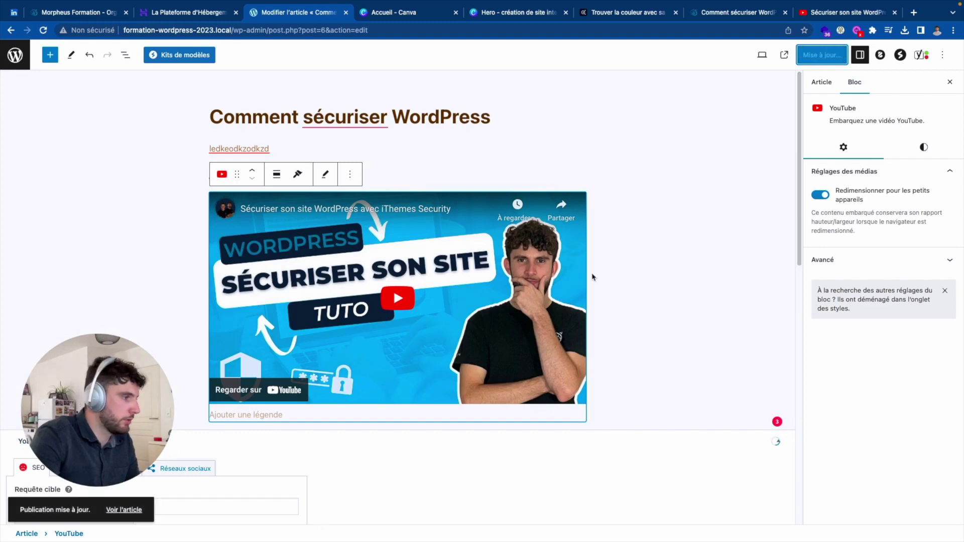
left_click(124, 510)
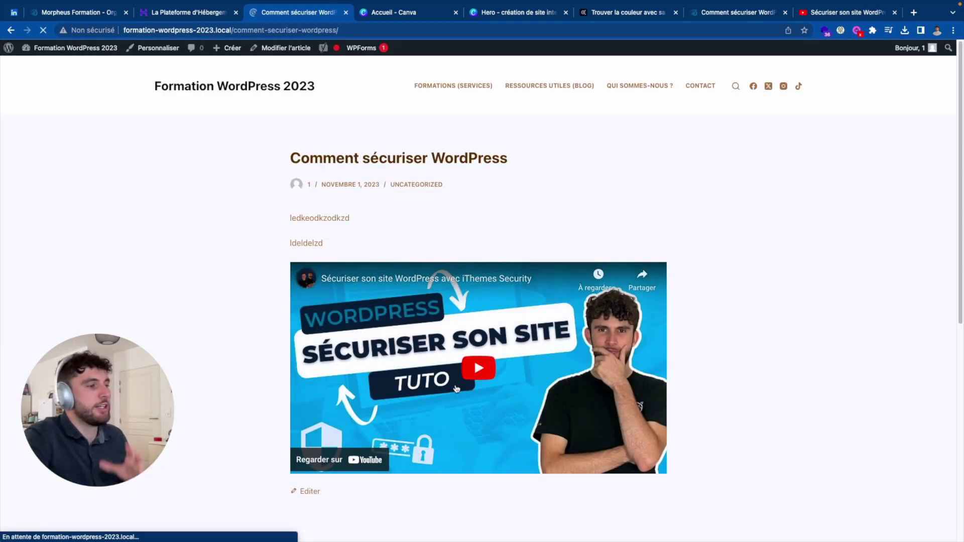
left_click(492, 370)
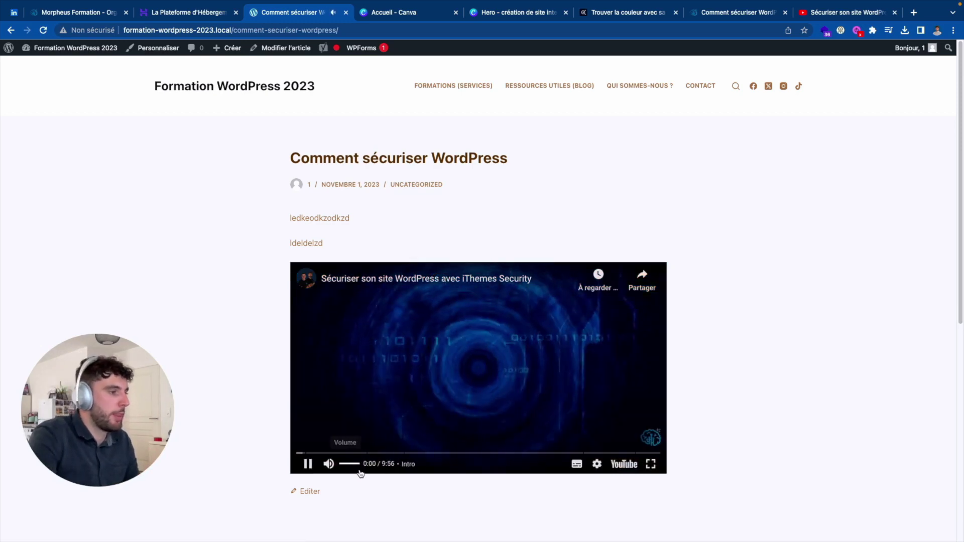
left_click(305, 467)
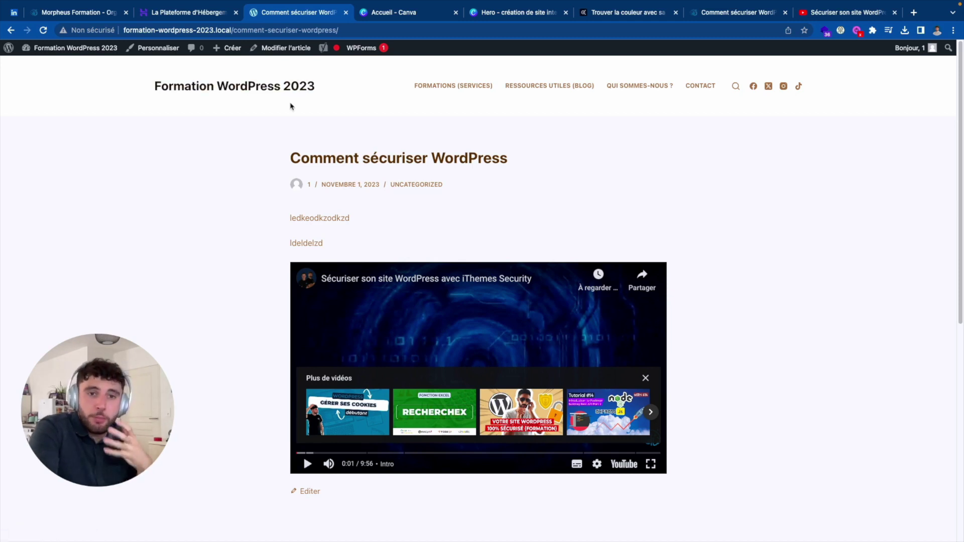
Return to the site's administration, view the installed extensions, and search the extensions directory for cache.
scroll(289, 105, "down", 1)
left_click(11, 49)
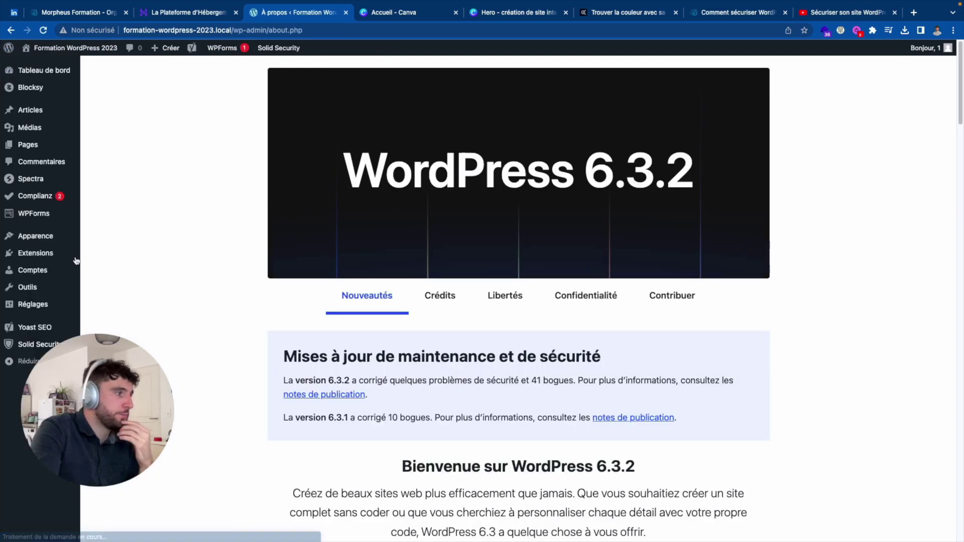
mouse_move(41, 305)
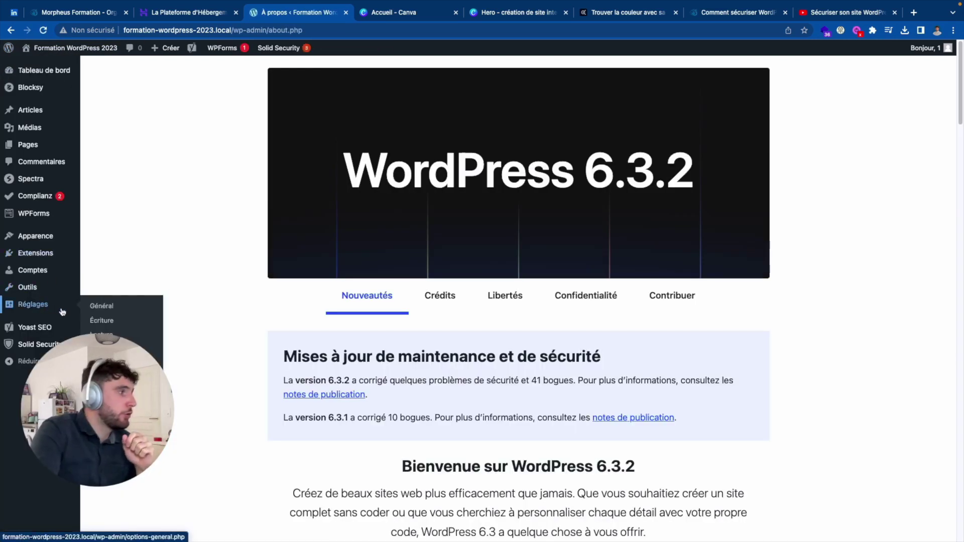
mouse_move(45, 254)
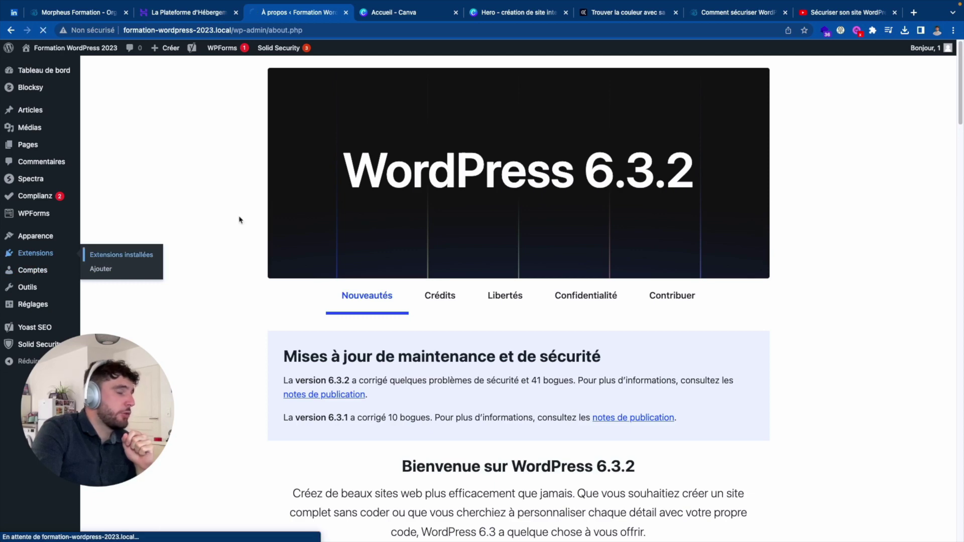
left_click(98, 256)
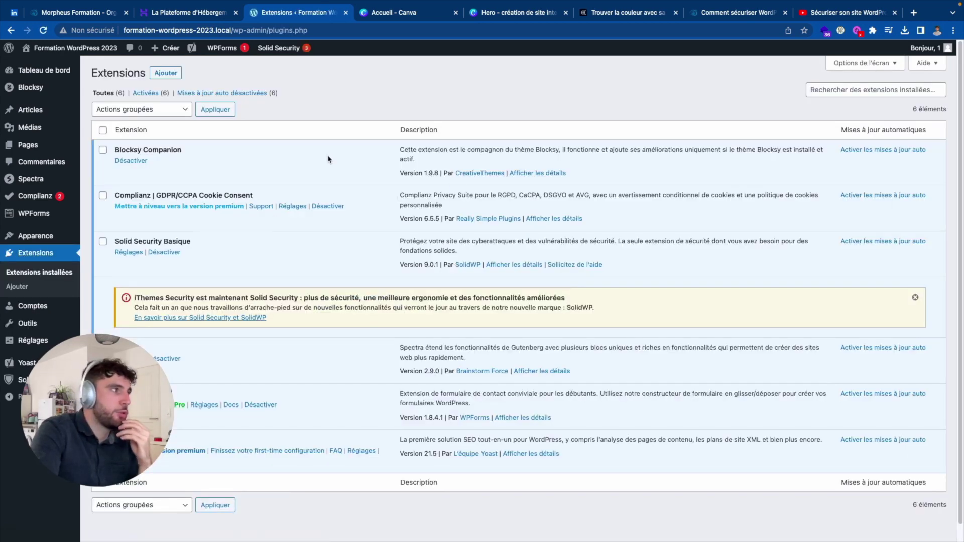
left_click(166, 73)
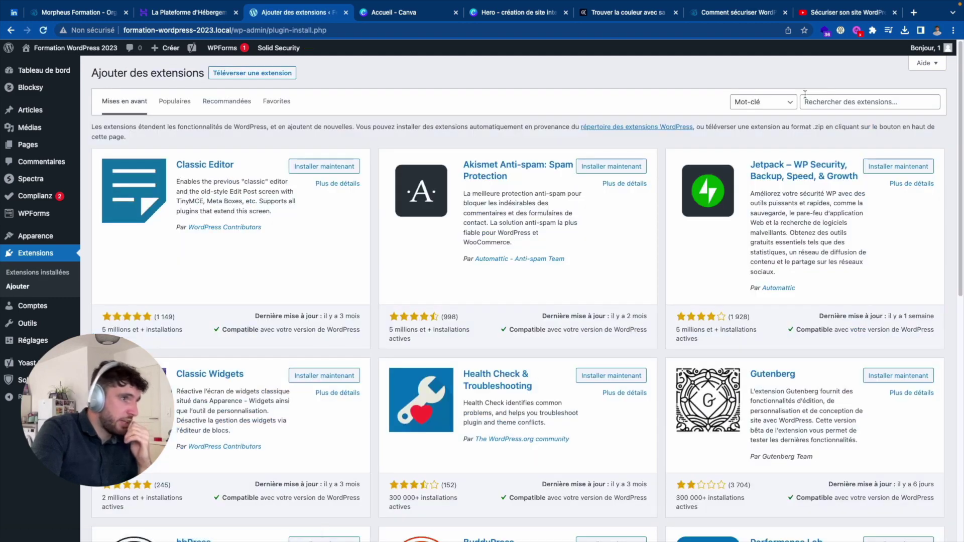
left_click(805, 96)
type("cache")
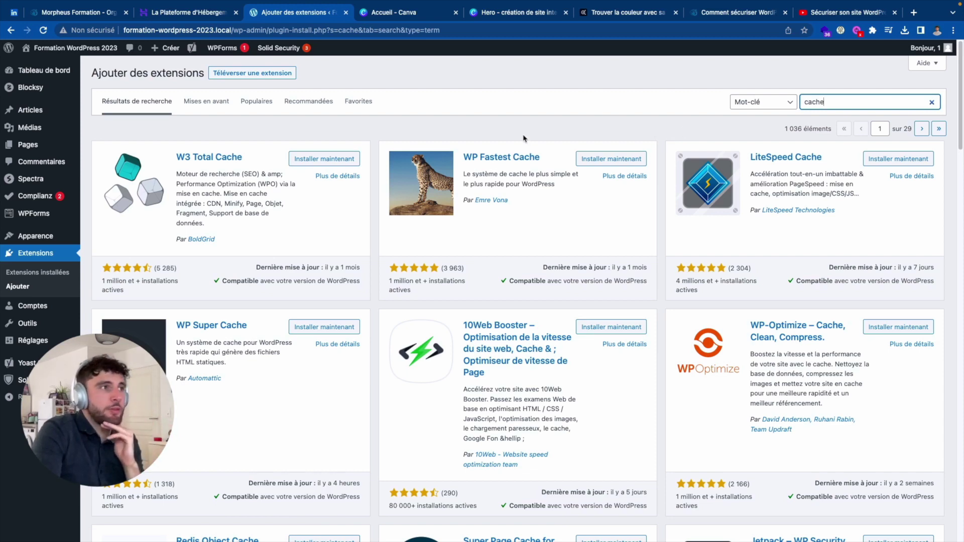
Visit the published site's home page and follow the header menu links to Formations (services) and Ressources utiles (blog).
left_click(70, 48)
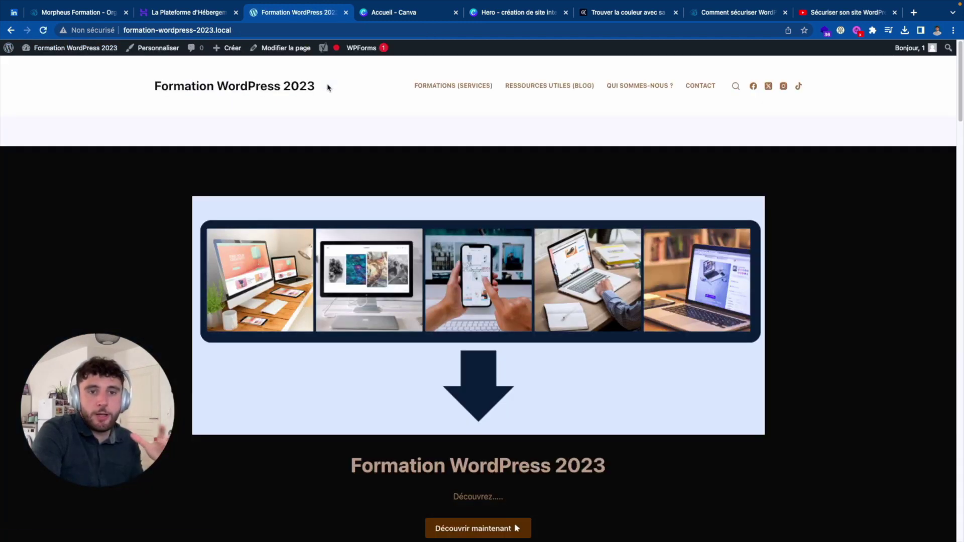
left_click(265, 96)
left_click(484, 93)
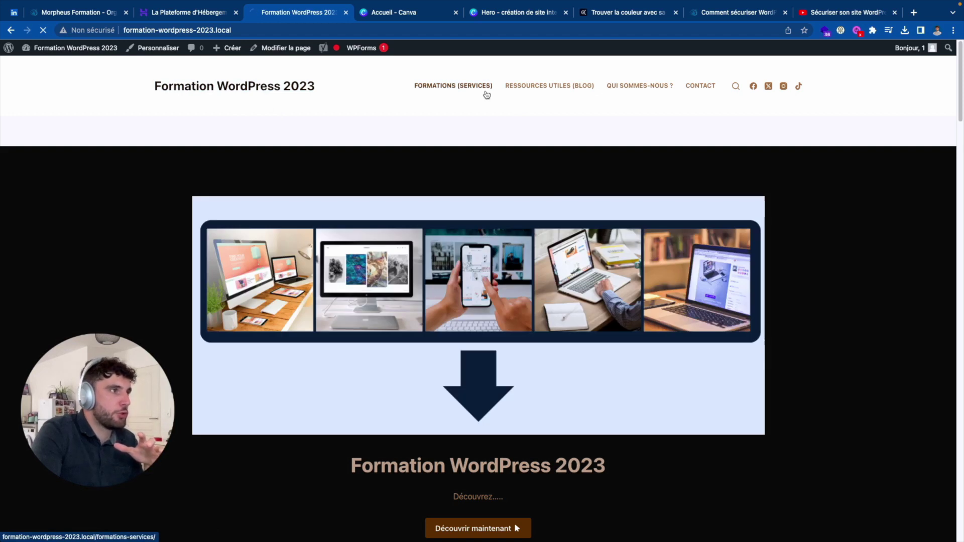
left_click(545, 95)
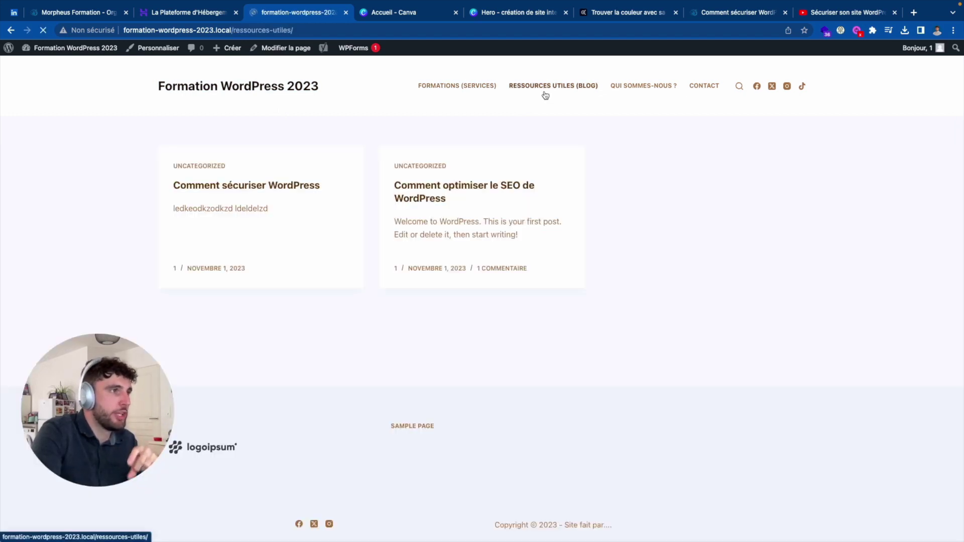
View the site's Formations (services) page, and look at the Squoosh image optimizer found through a Google search for squoosh.
left_click(449, 87)
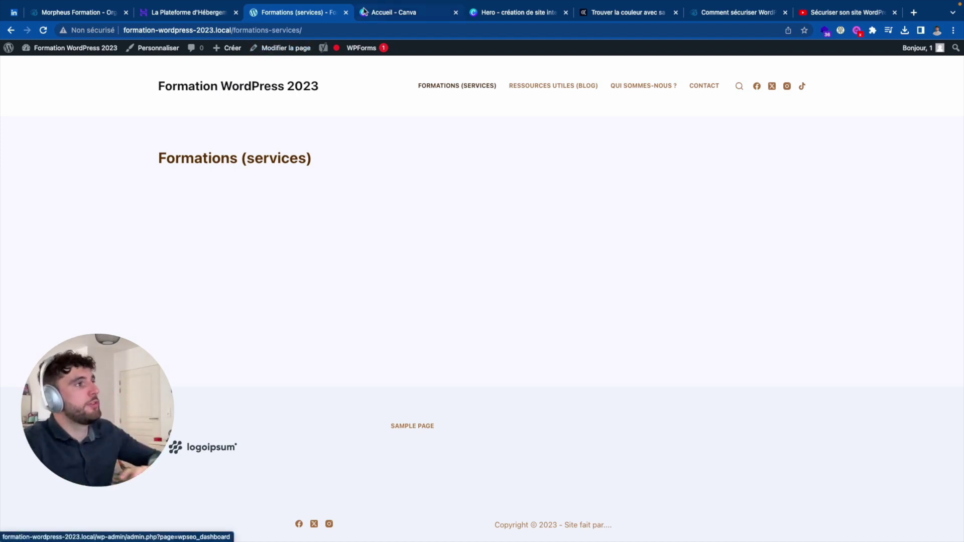
left_click(534, 15)
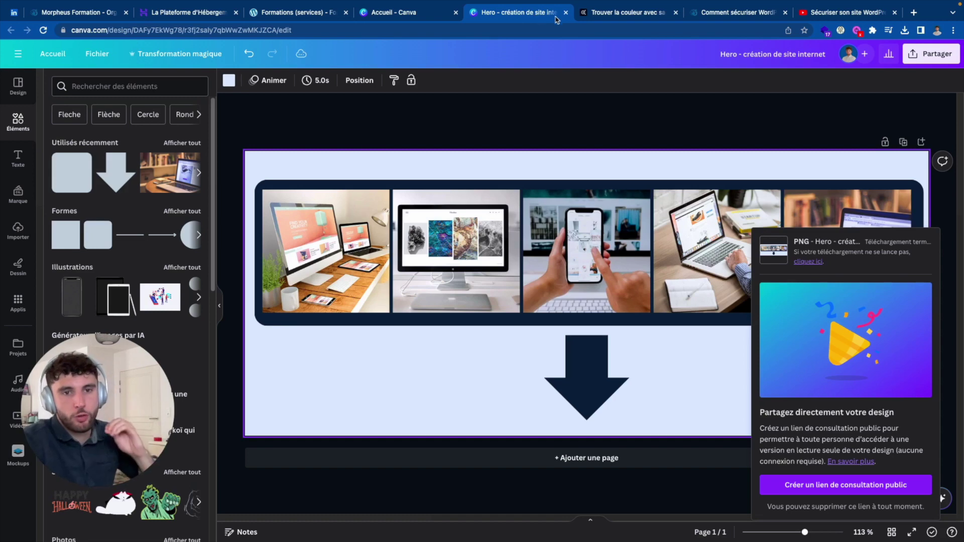
left_click(634, 15)
left_click(618, 26)
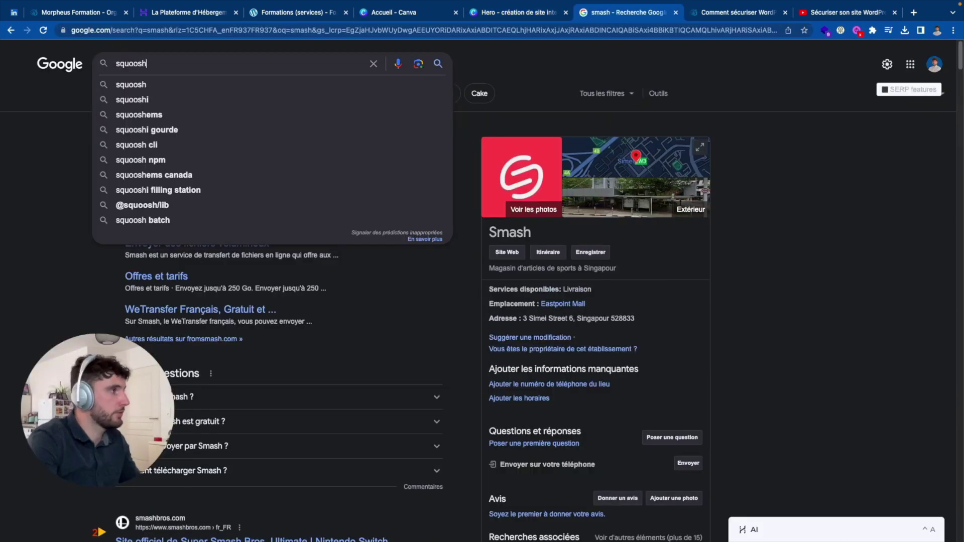
key("Return")
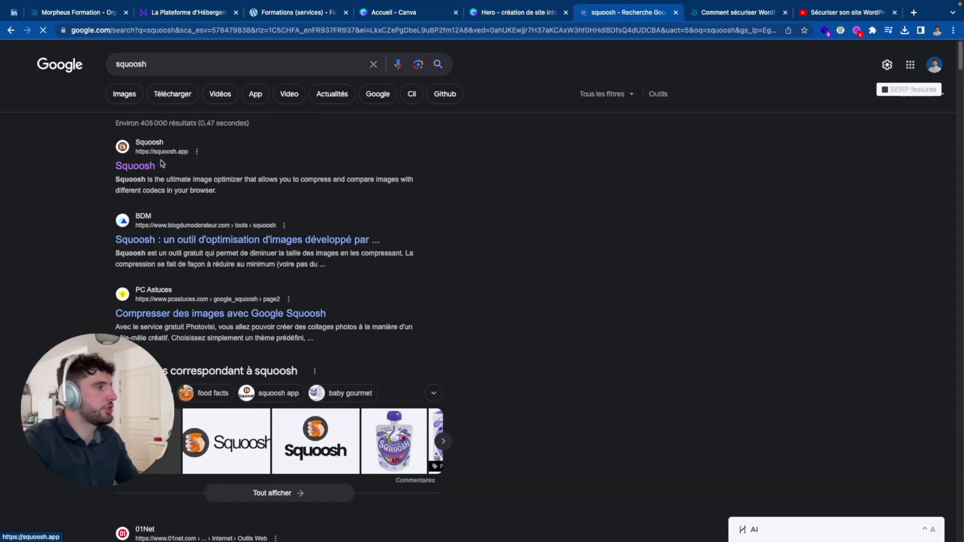
left_click(156, 165)
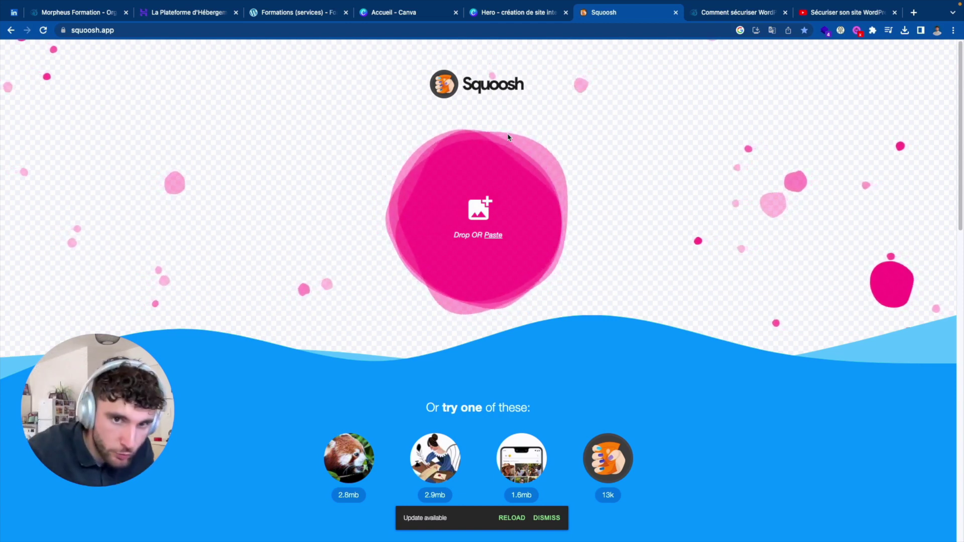
left_click(676, 12)
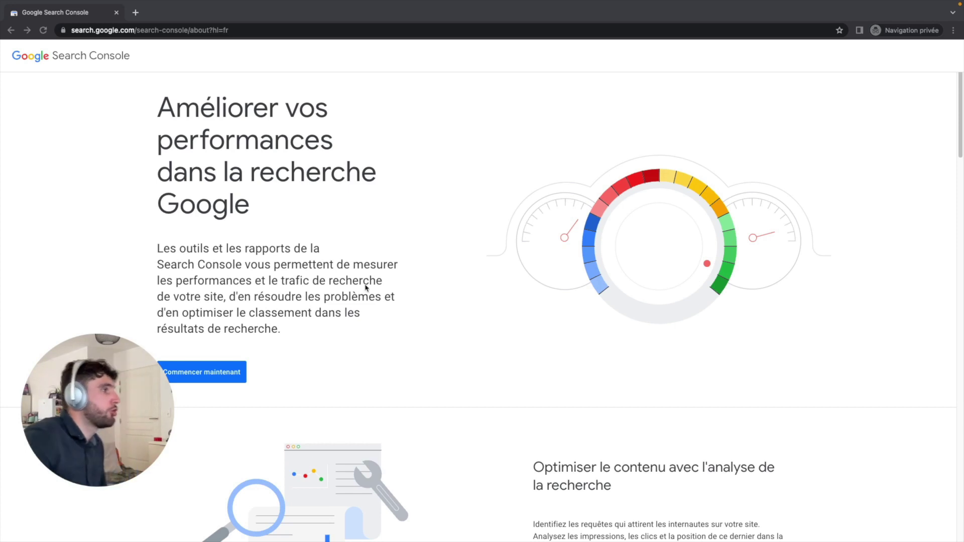
Look at the Google Search Console sign-in page and return to the introduction page.
left_click(216, 379)
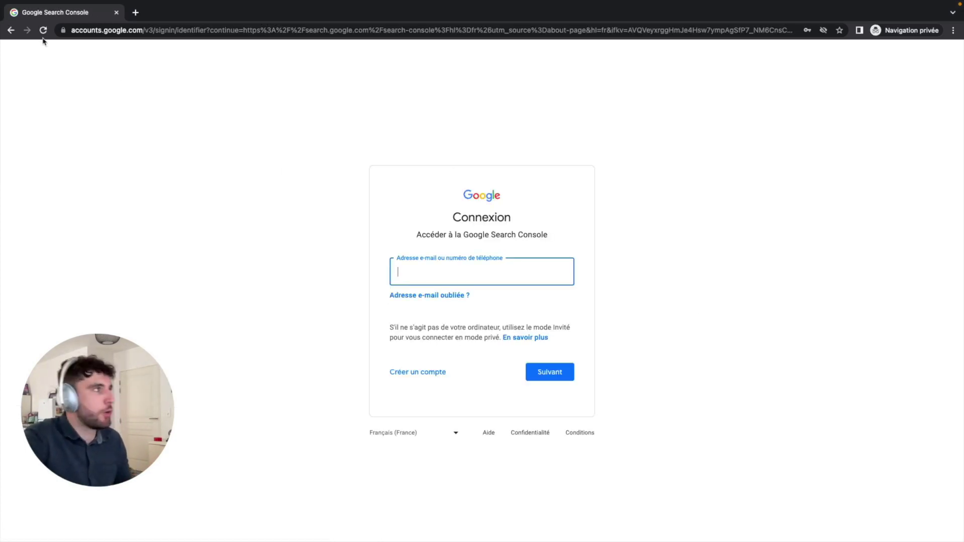
left_click(10, 30)
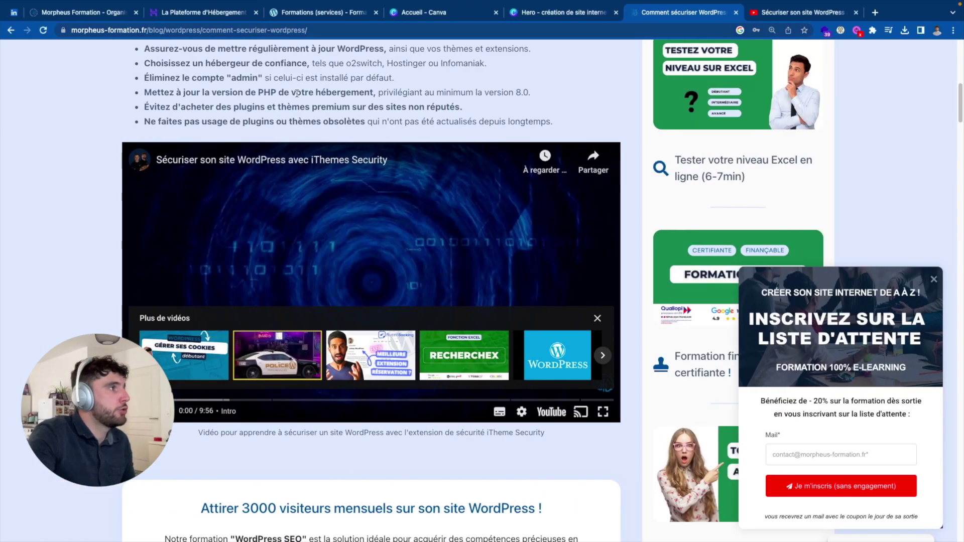
Return to the WordPress site's administration and open the page for adding extensions.
left_click(244, 13)
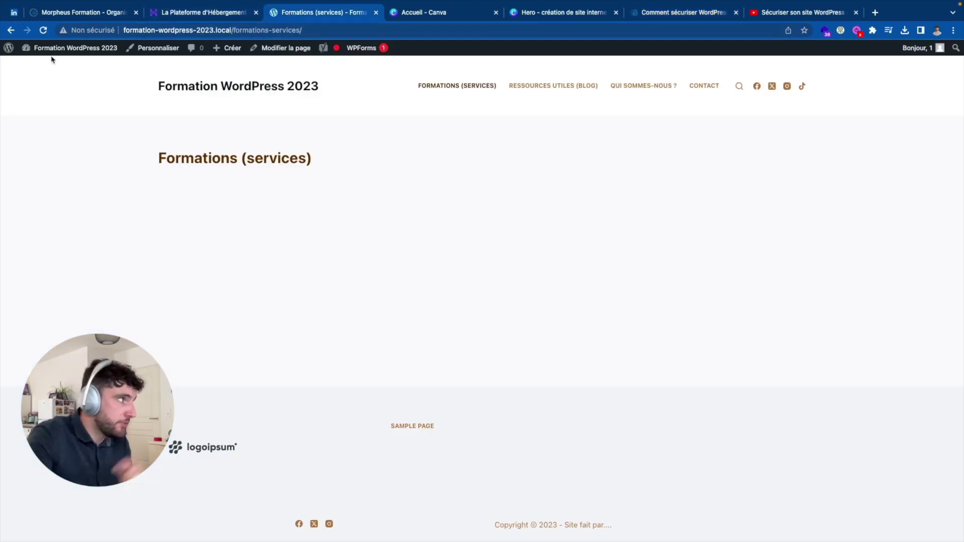
left_click(7, 48)
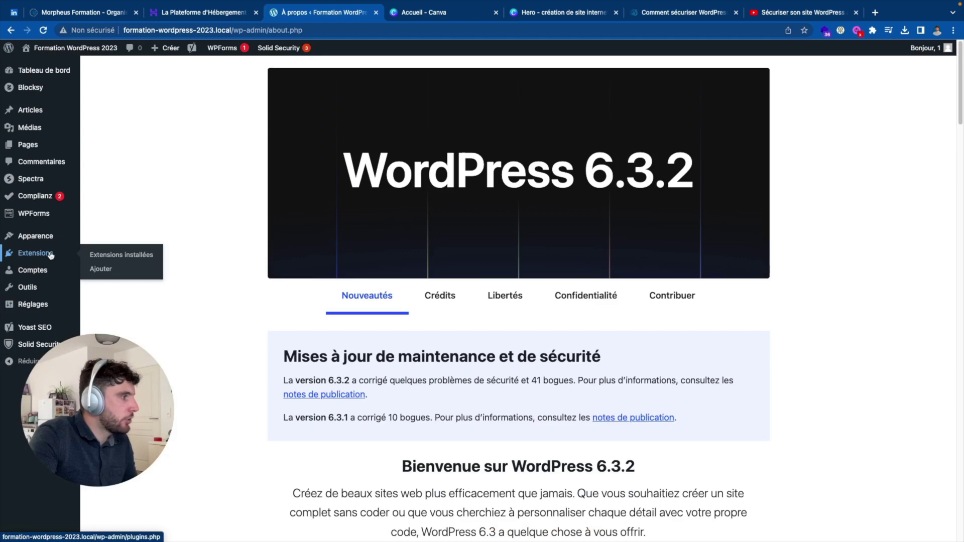
left_click(87, 255)
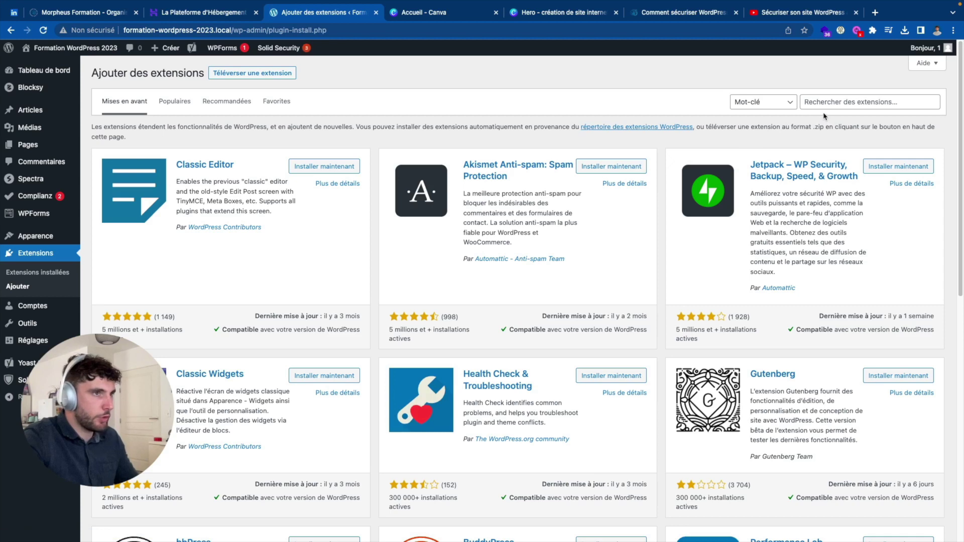
Search the extensions directory for google and open the details of Site Kit par Google.
left_click(815, 105)
type("google")
key("Return")
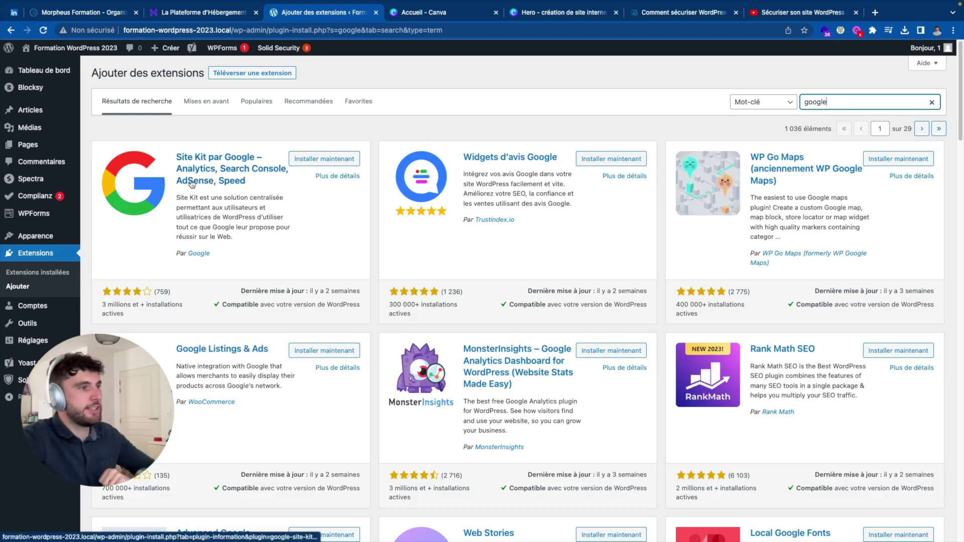
left_click(191, 184)
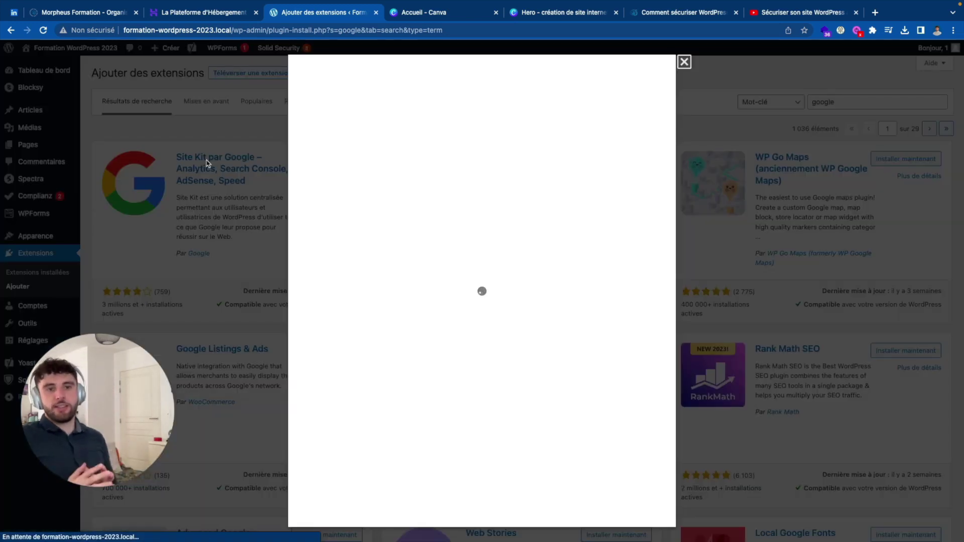